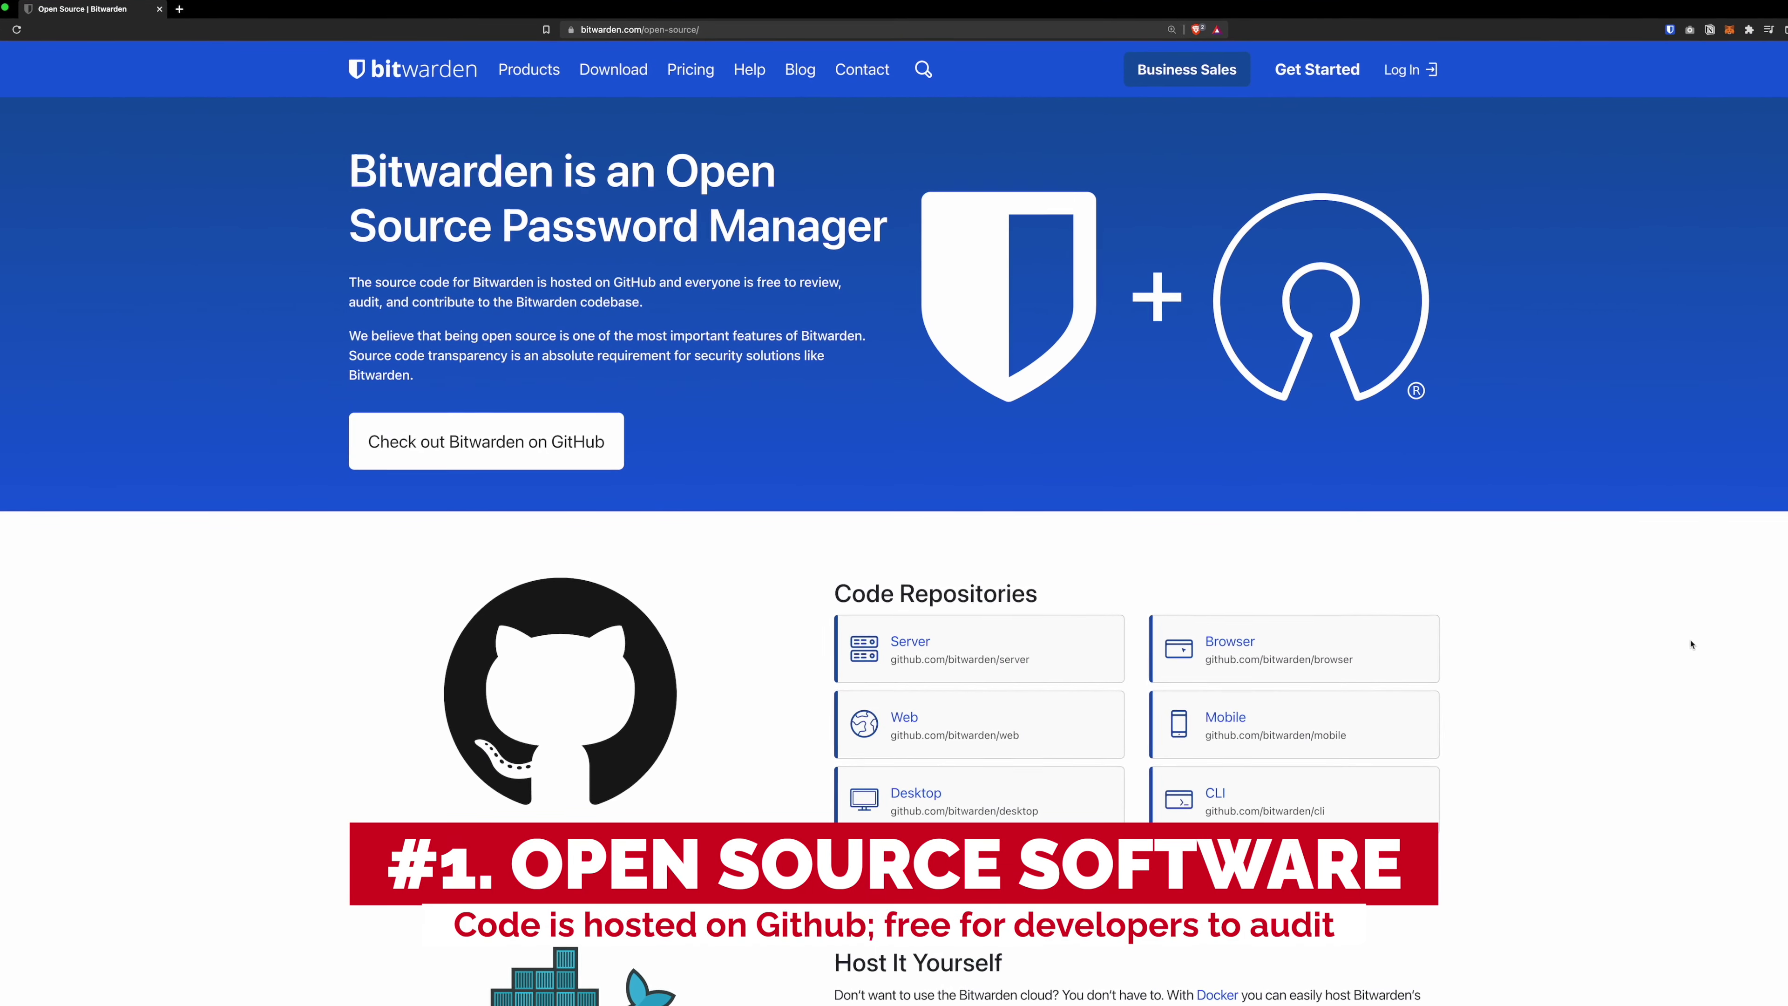
Step: Scroll down the Bitwarden Open Source page toward the homepage link
scroll(1703, 646, "down", 5)
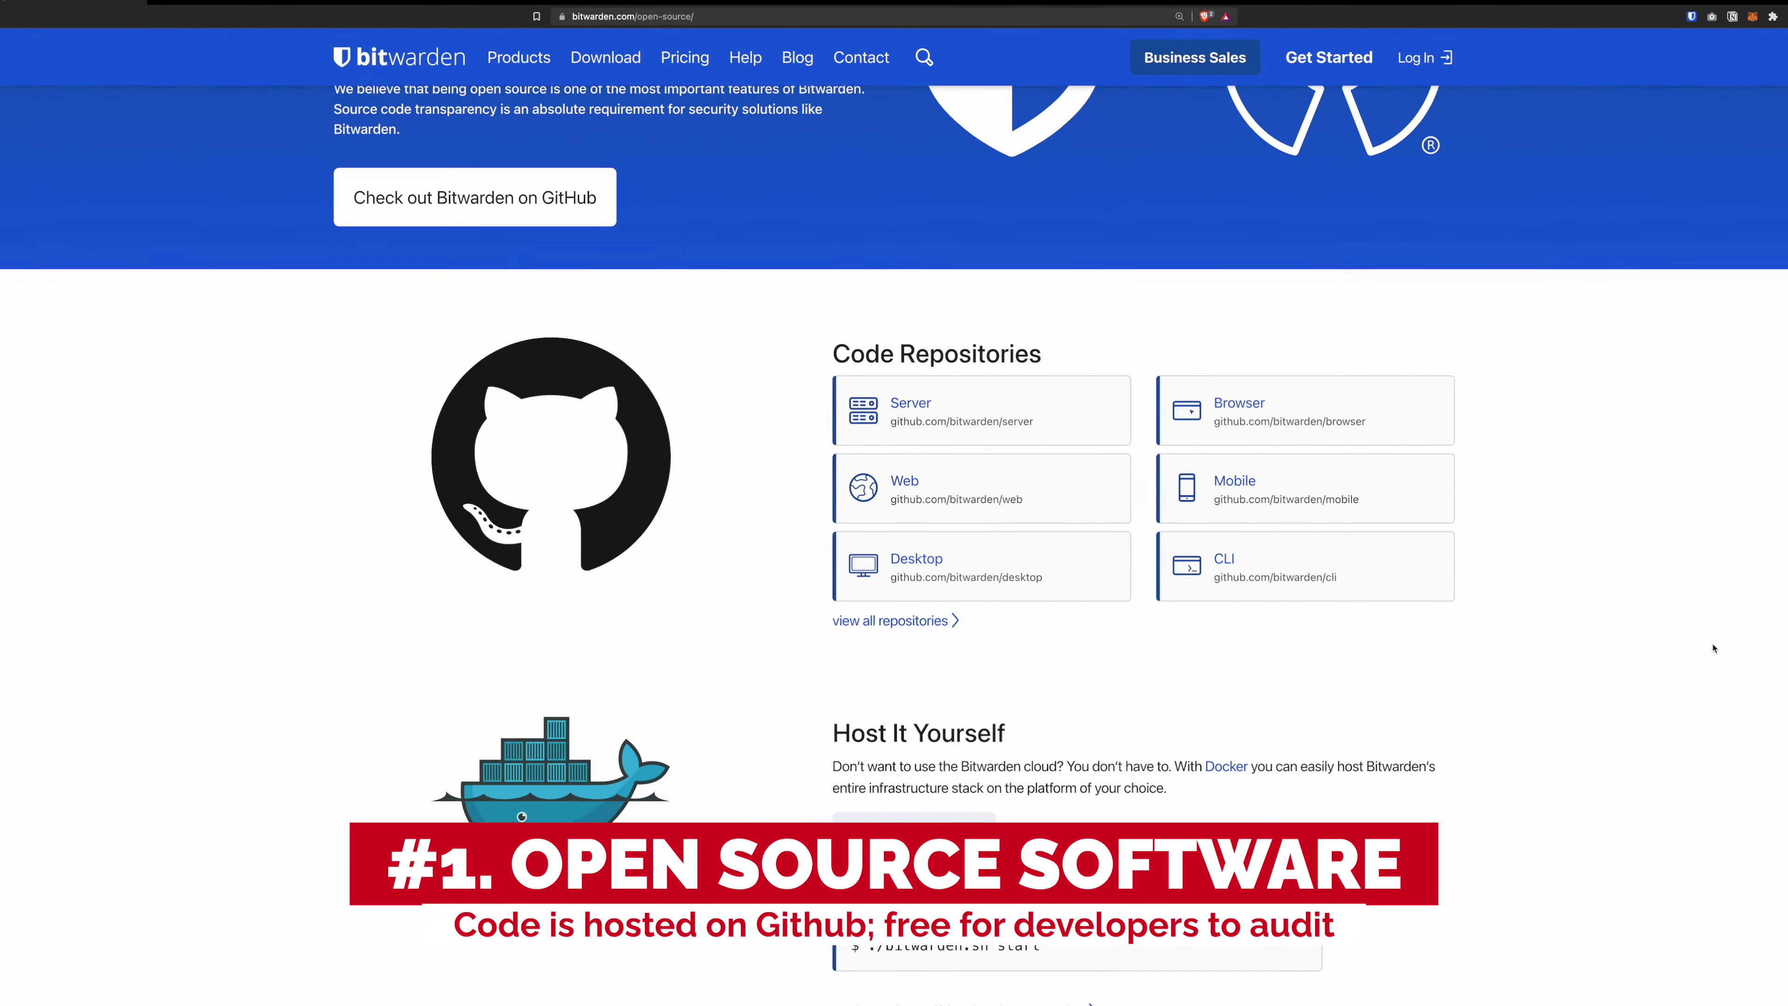
scroll(1725, 650, "down", 3)
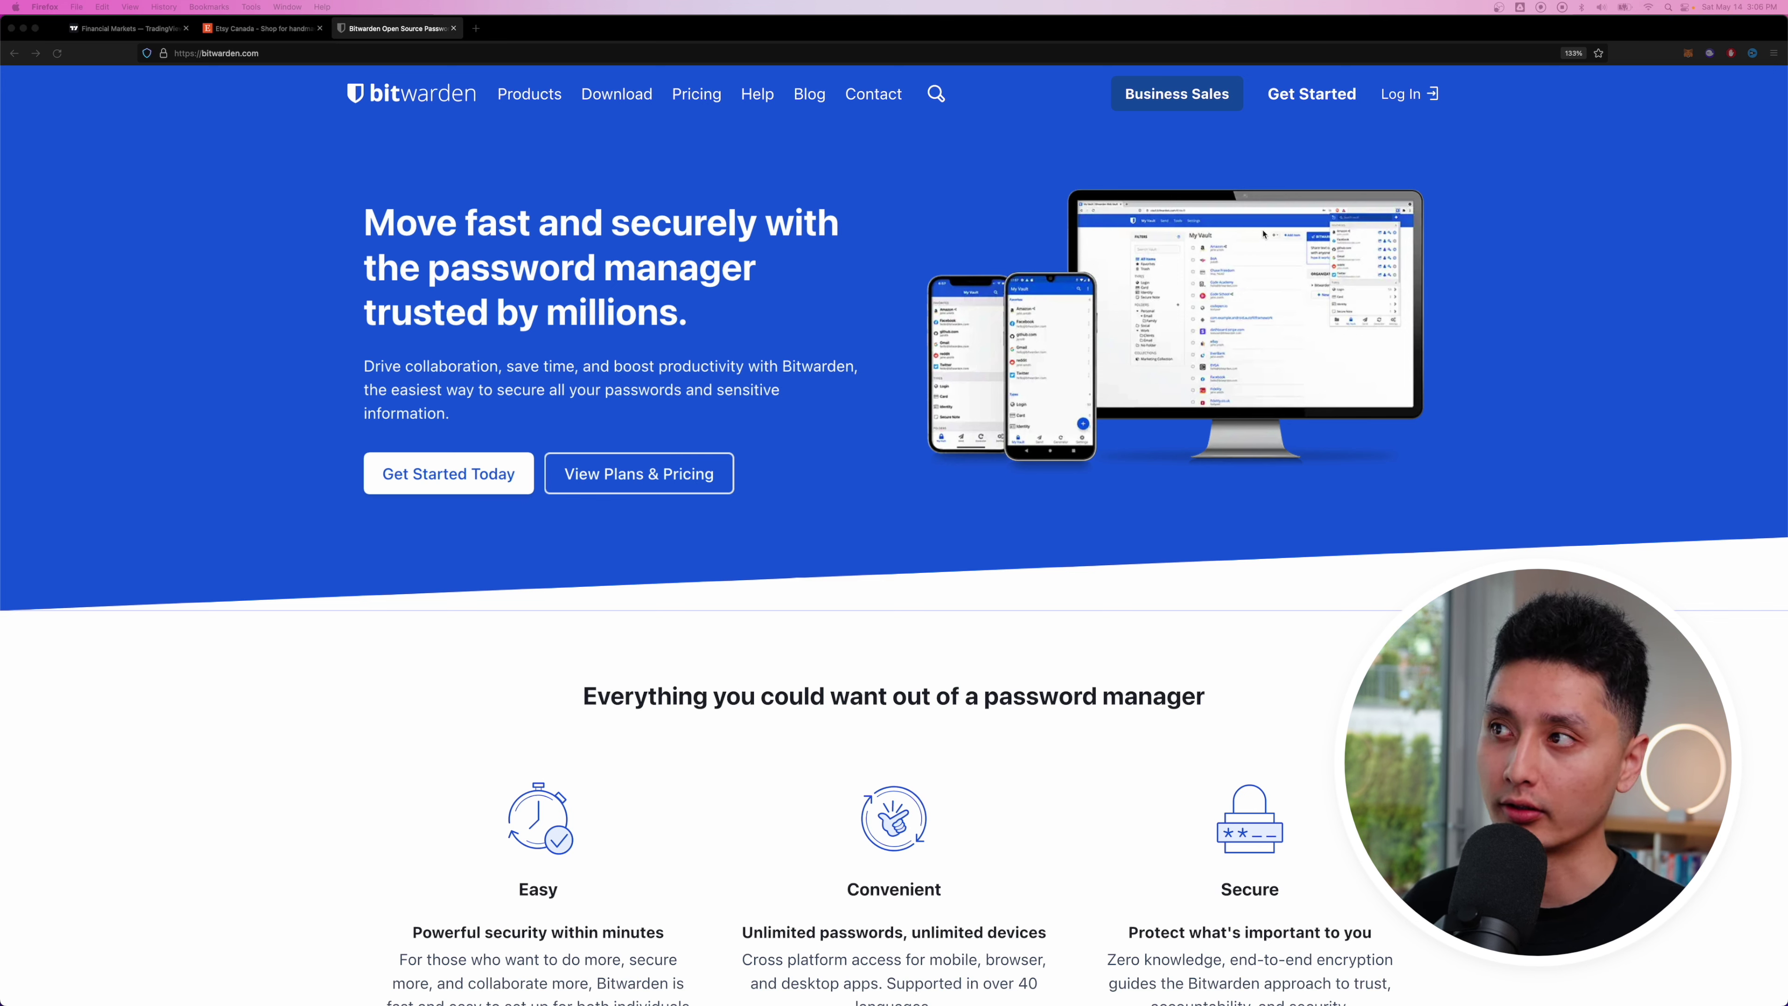
Step: Begin Bitwarden sign-up with the Mail.tm temporary address, then enter a personal email in Have I Been Pwned
left_click(1299, 98)
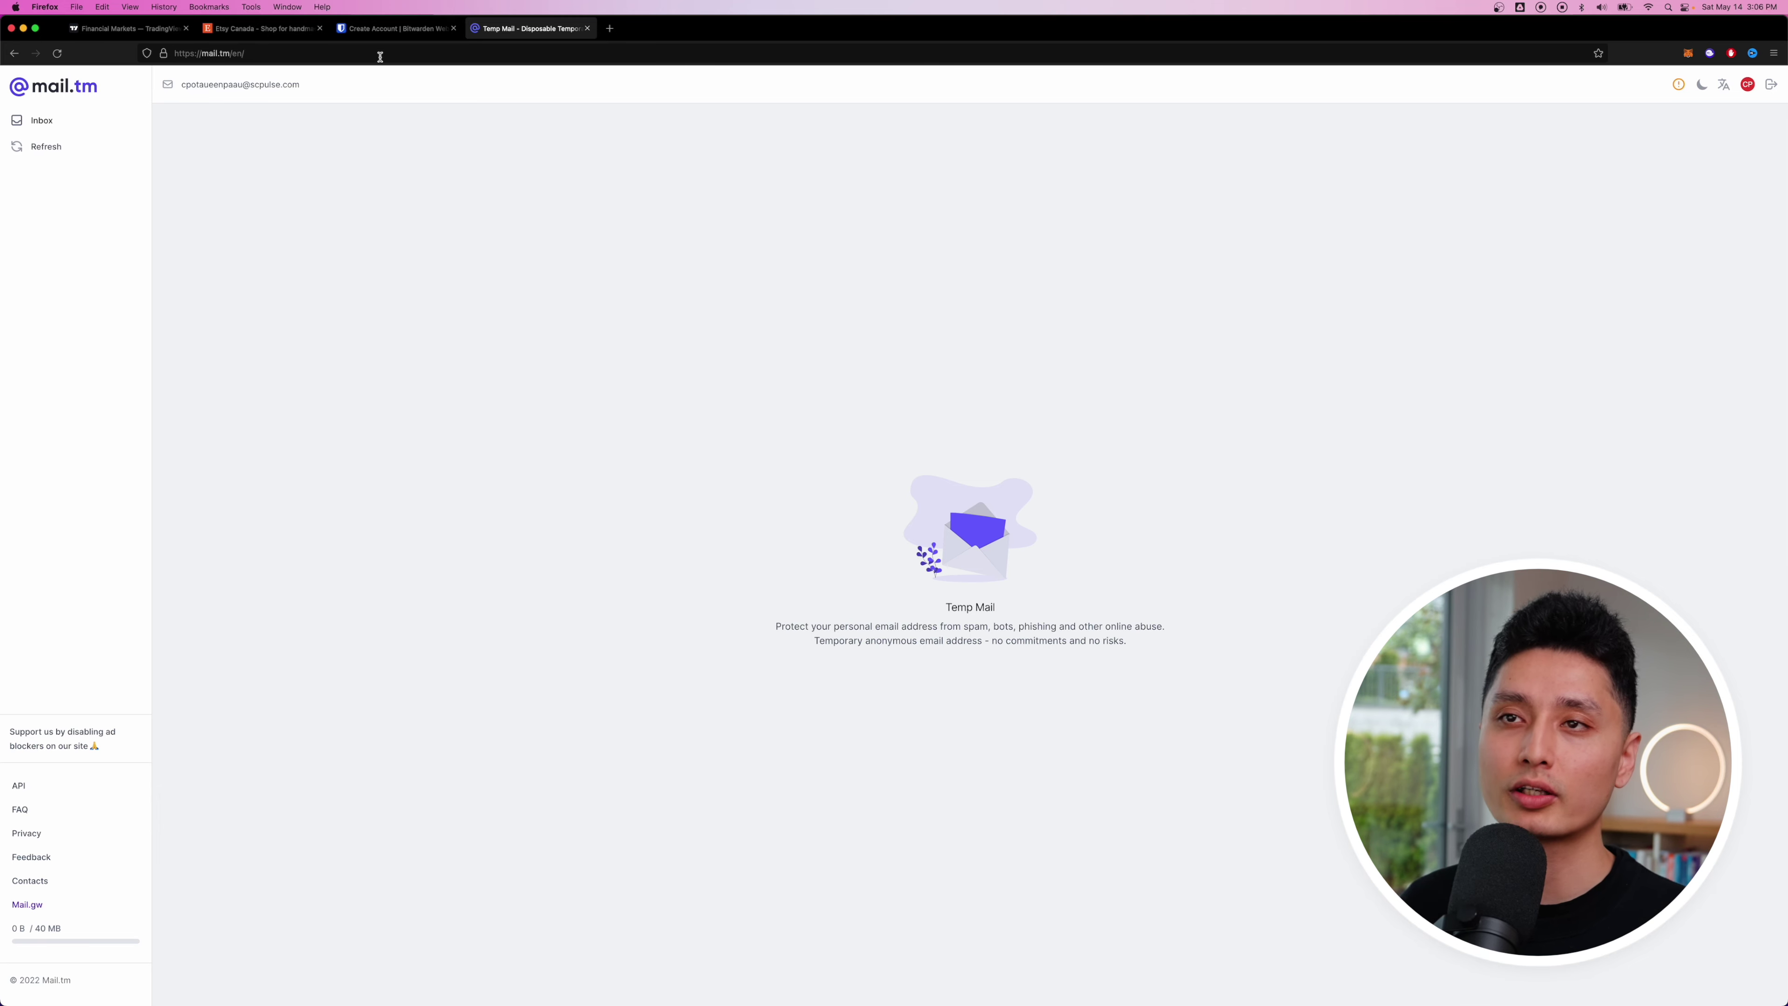
left_click(383, 31)
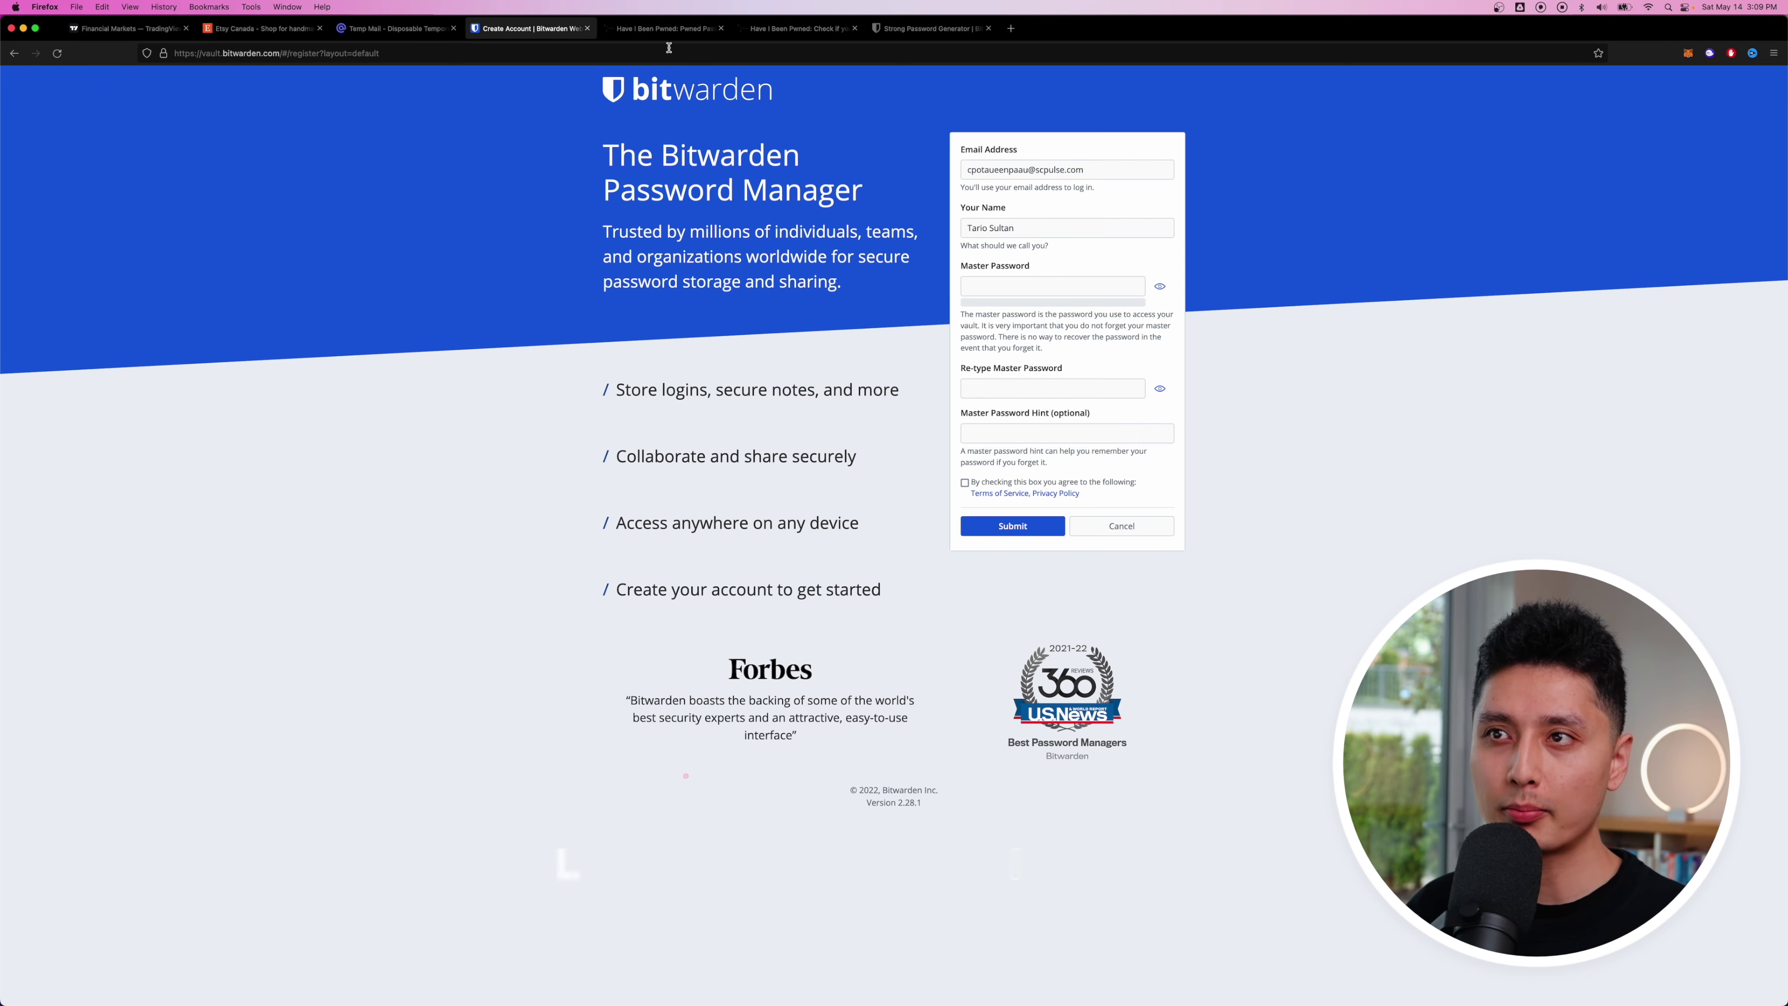
left_click(680, 37)
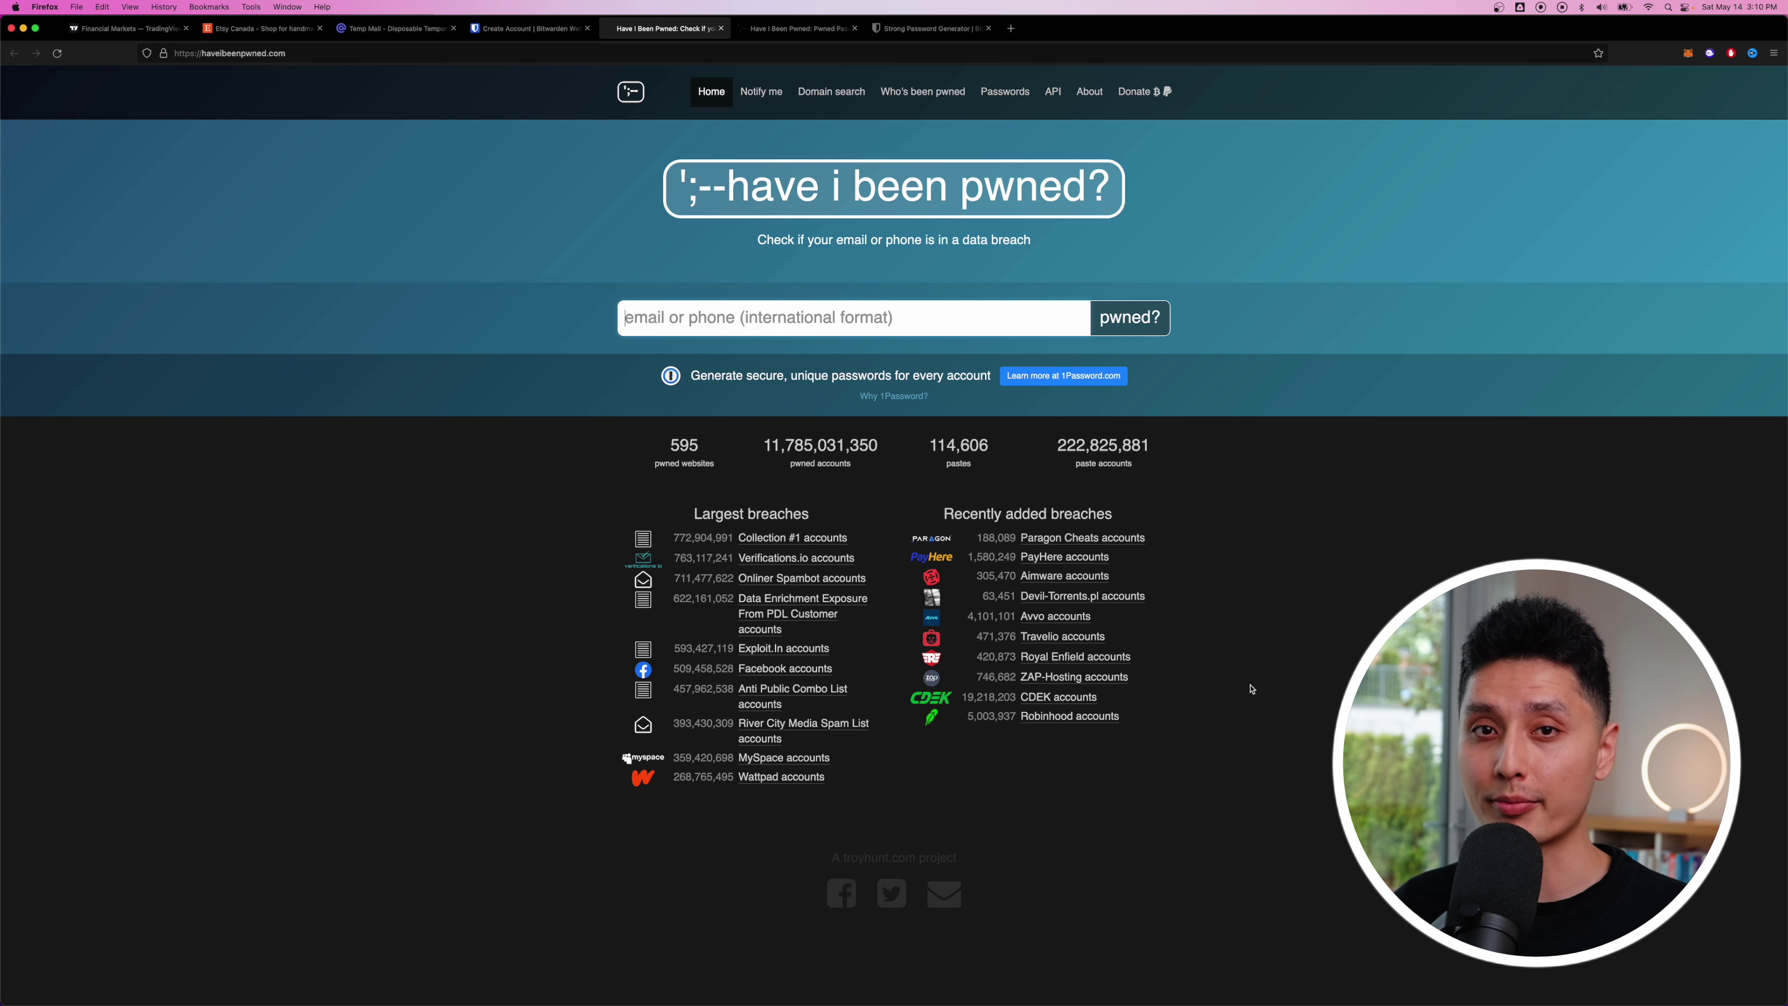
left_click(654, 317)
left_click(654, 345)
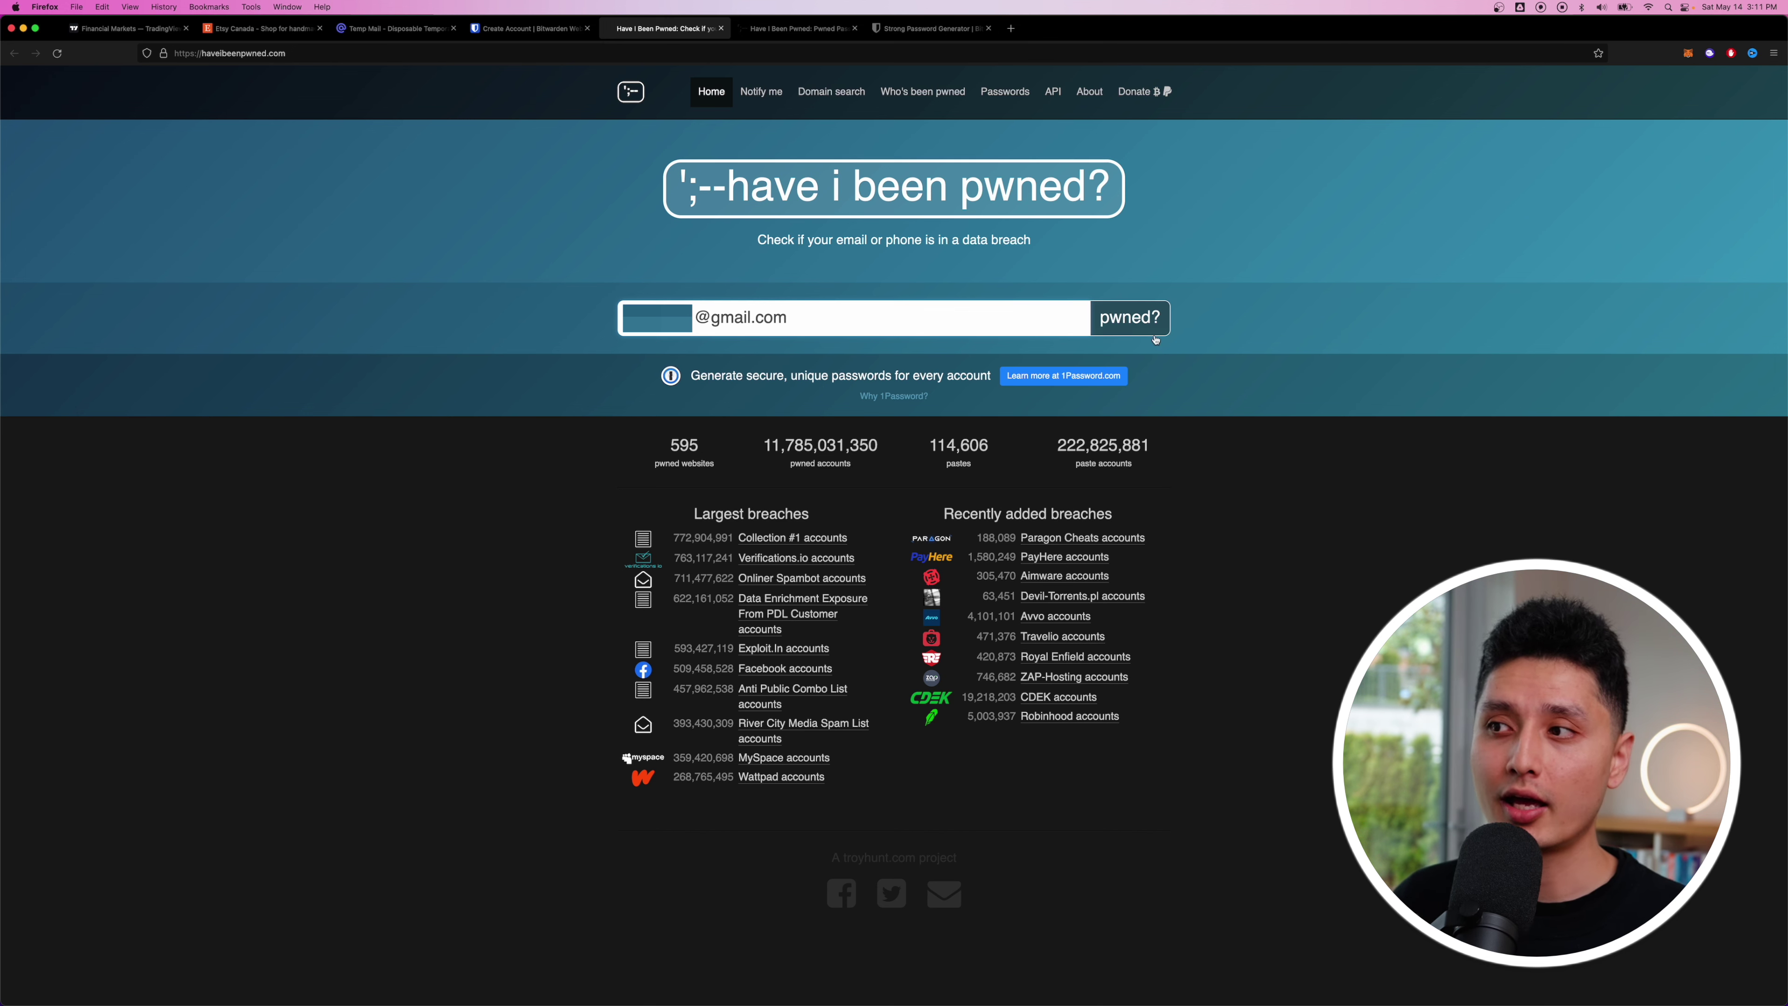
Step: Run a breach check on the personal Gmail address and review the results
left_click(1129, 320)
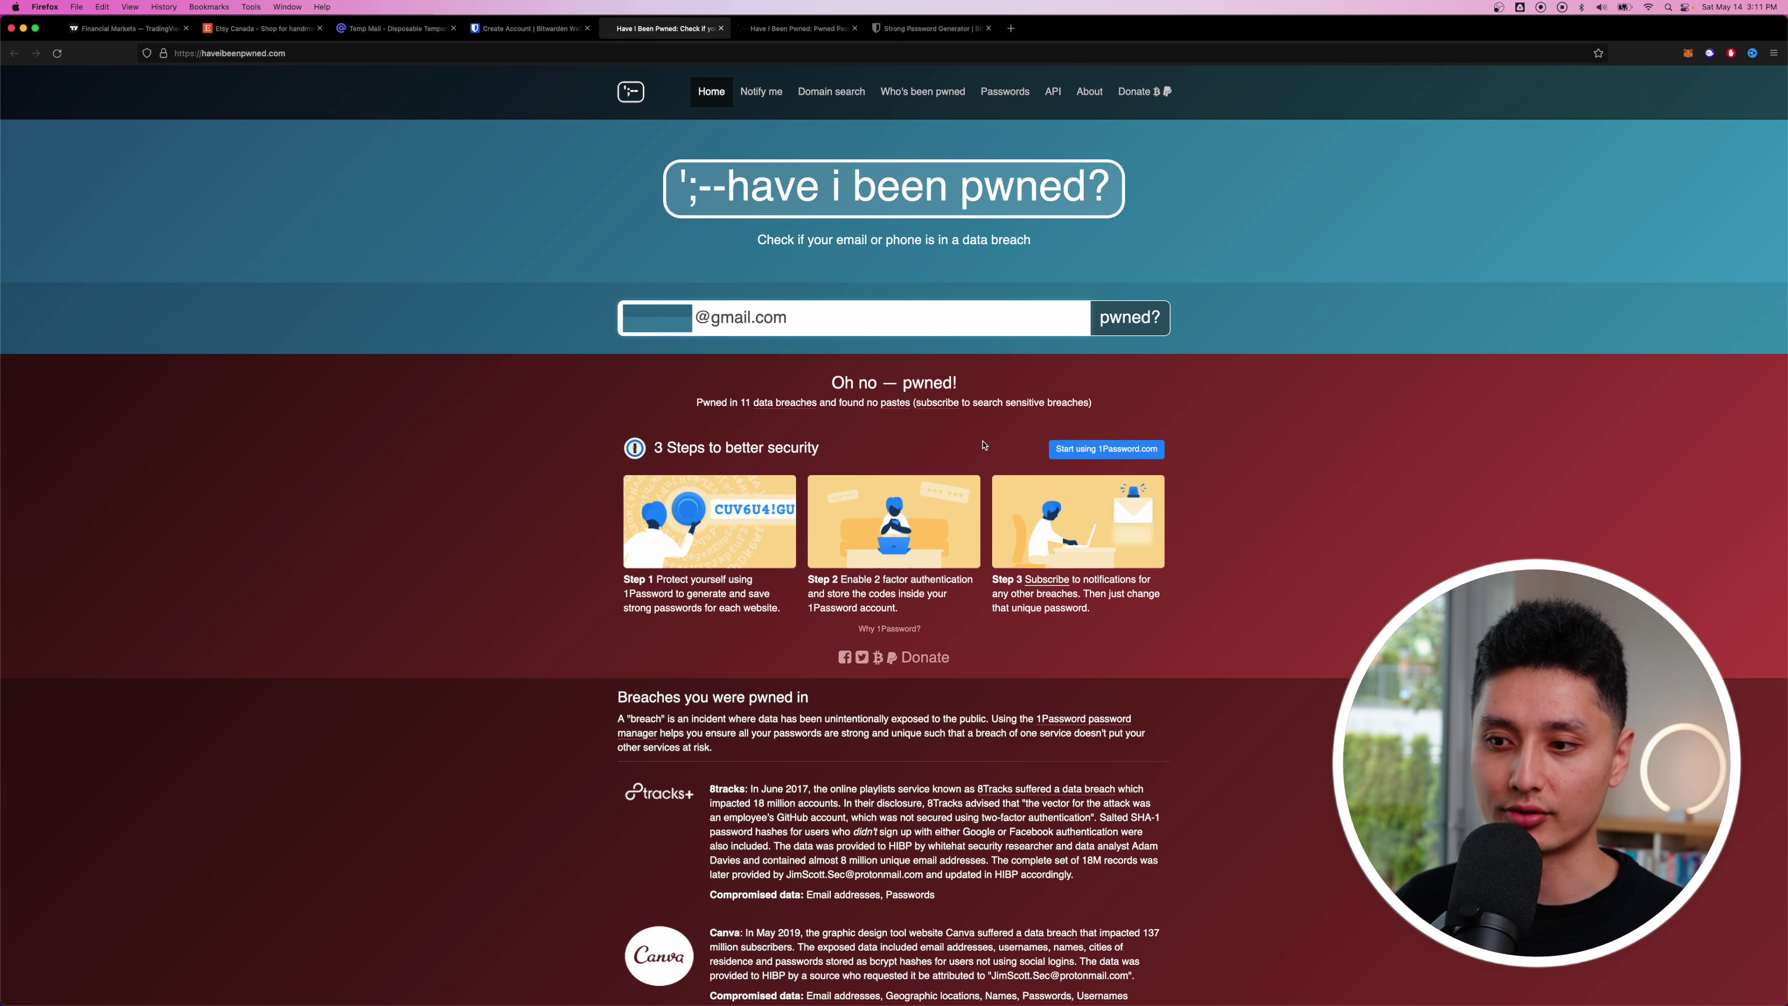
scroll(970, 377, "down", 6)
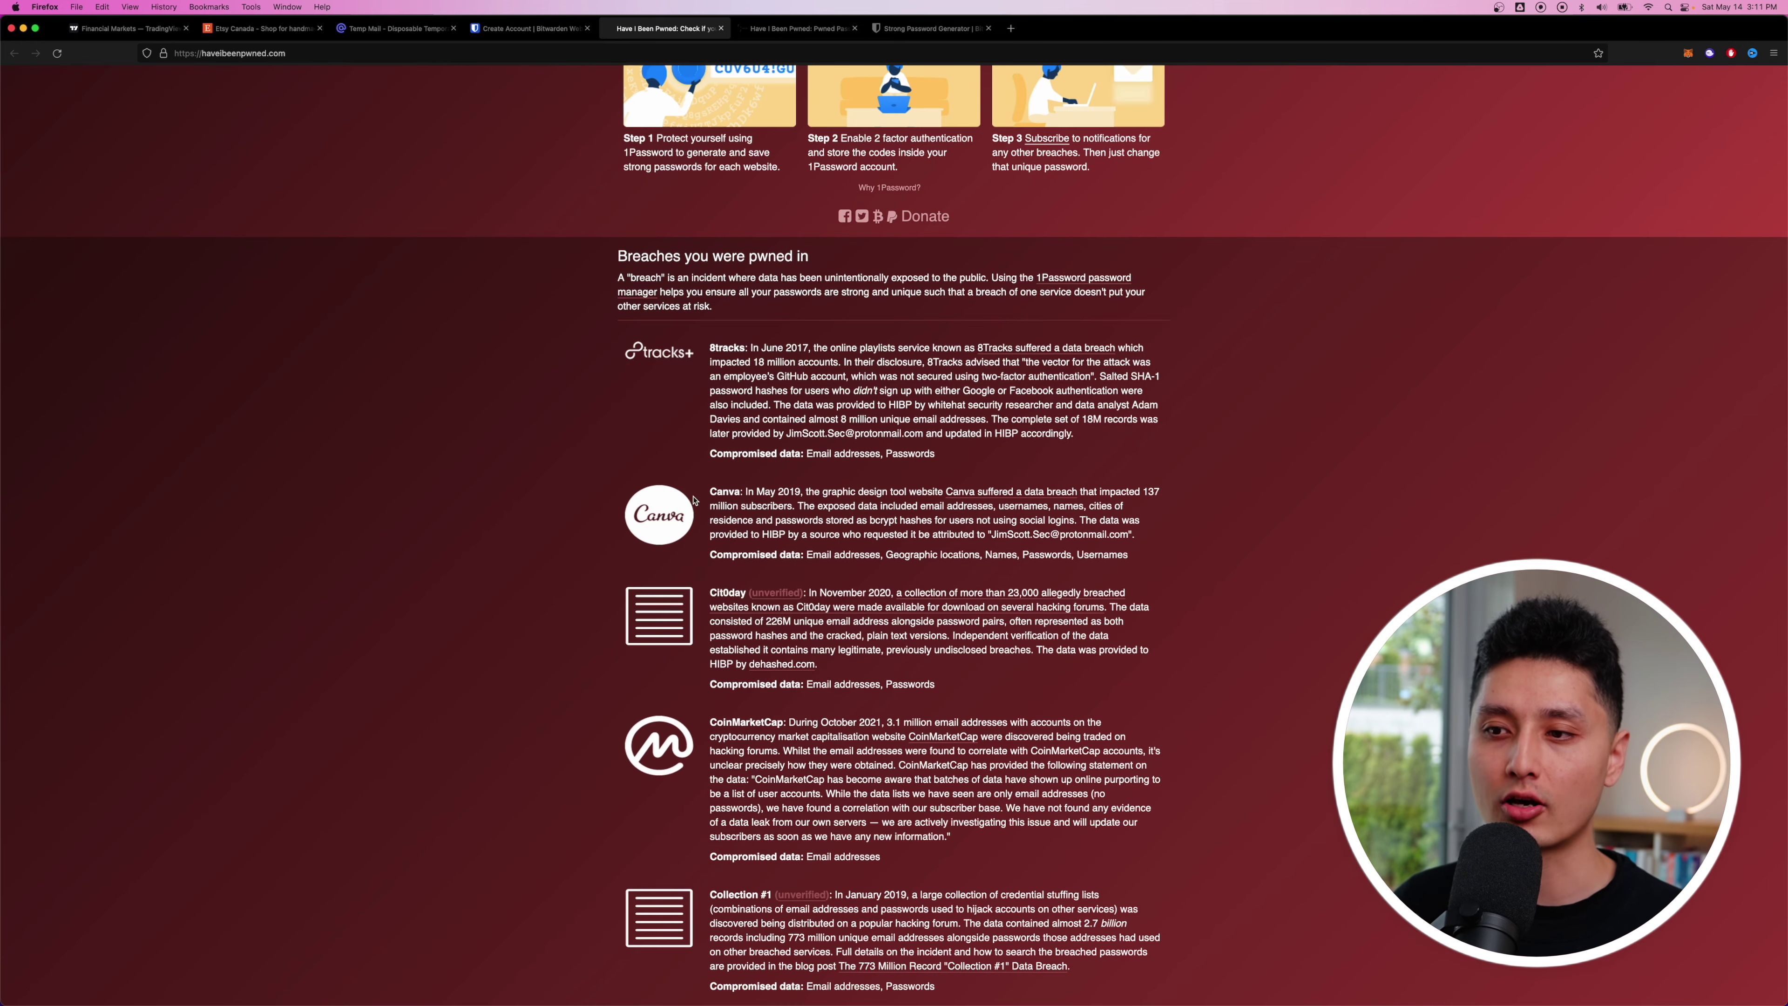
left_click(524, 29)
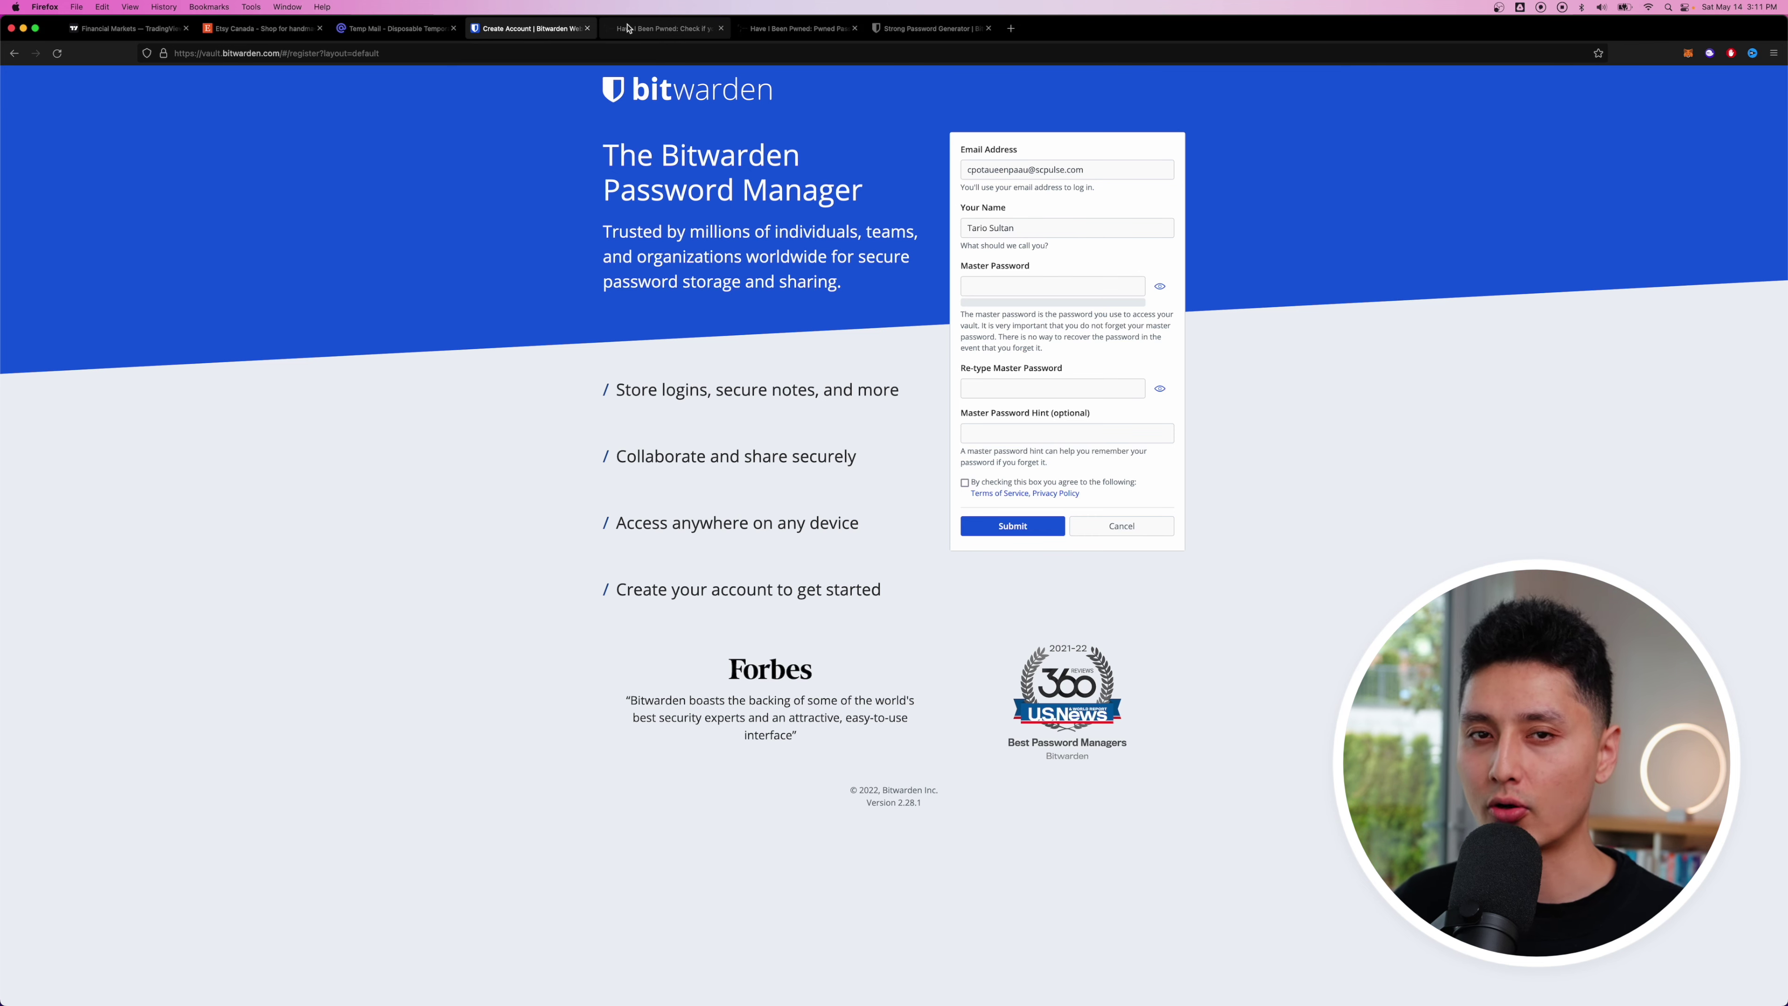
left_click(652, 23)
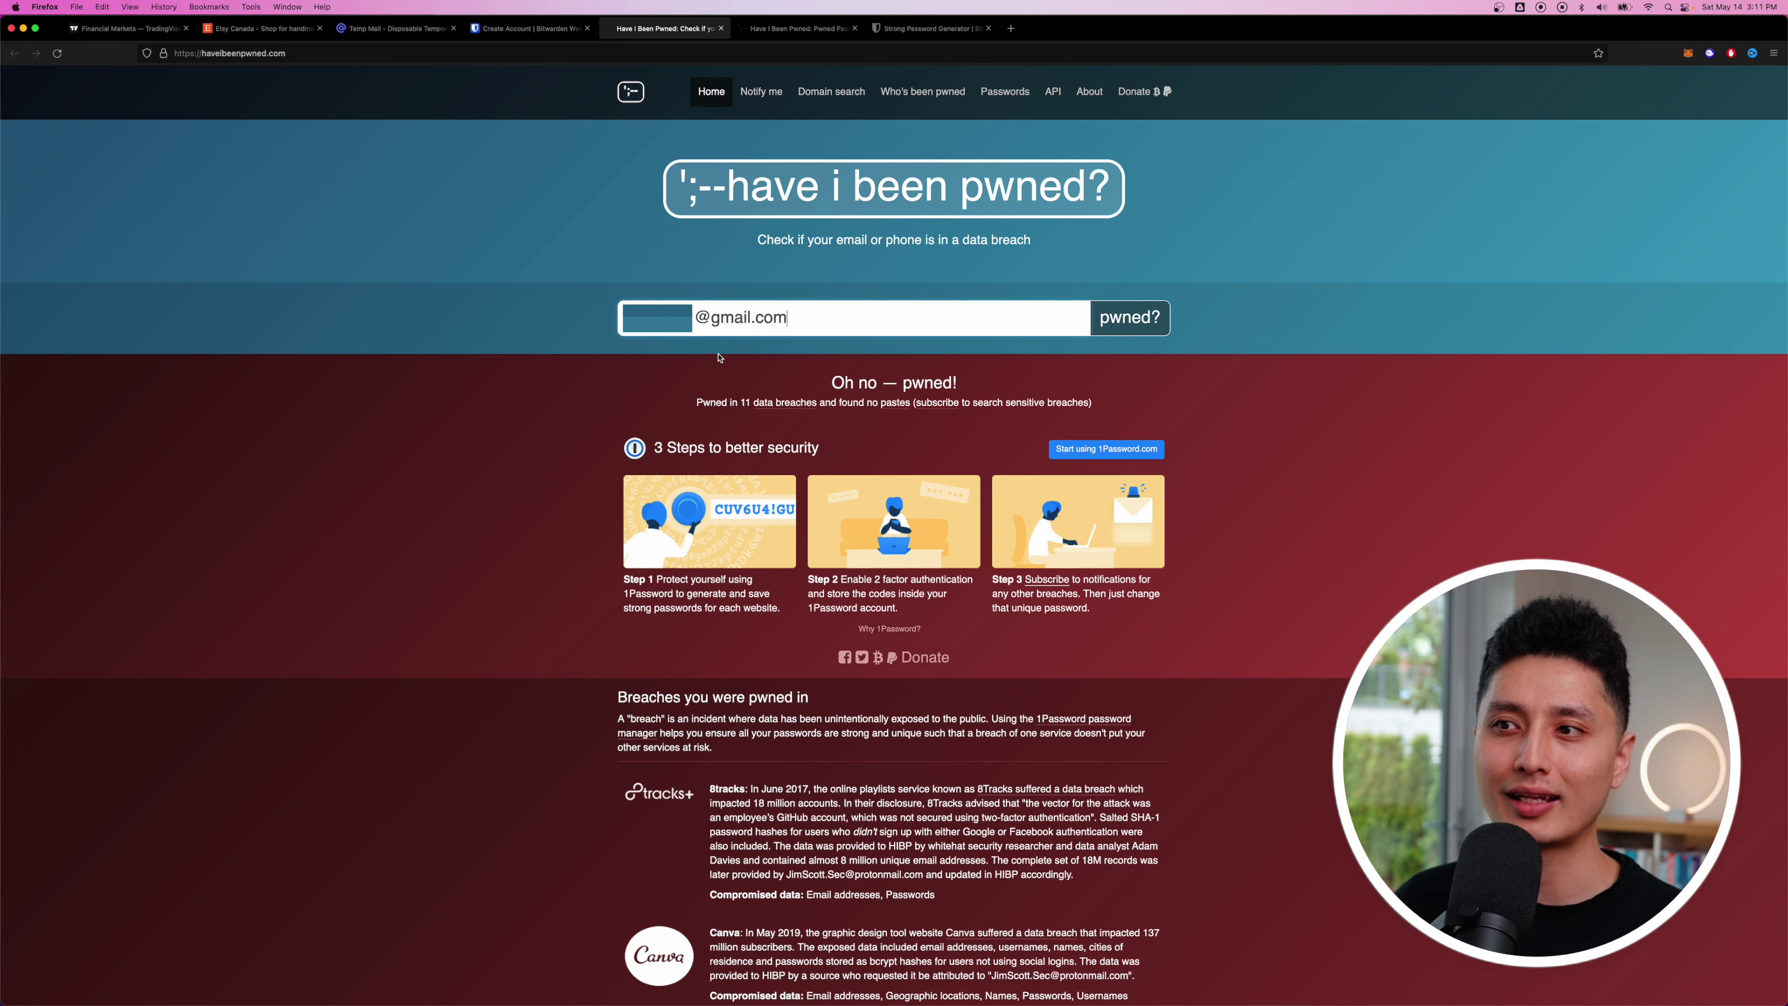
Step: Check the temporary Mail.tm address for breaches (none found), then move to Pwned Passwords
key("super+a")
key("super+v")
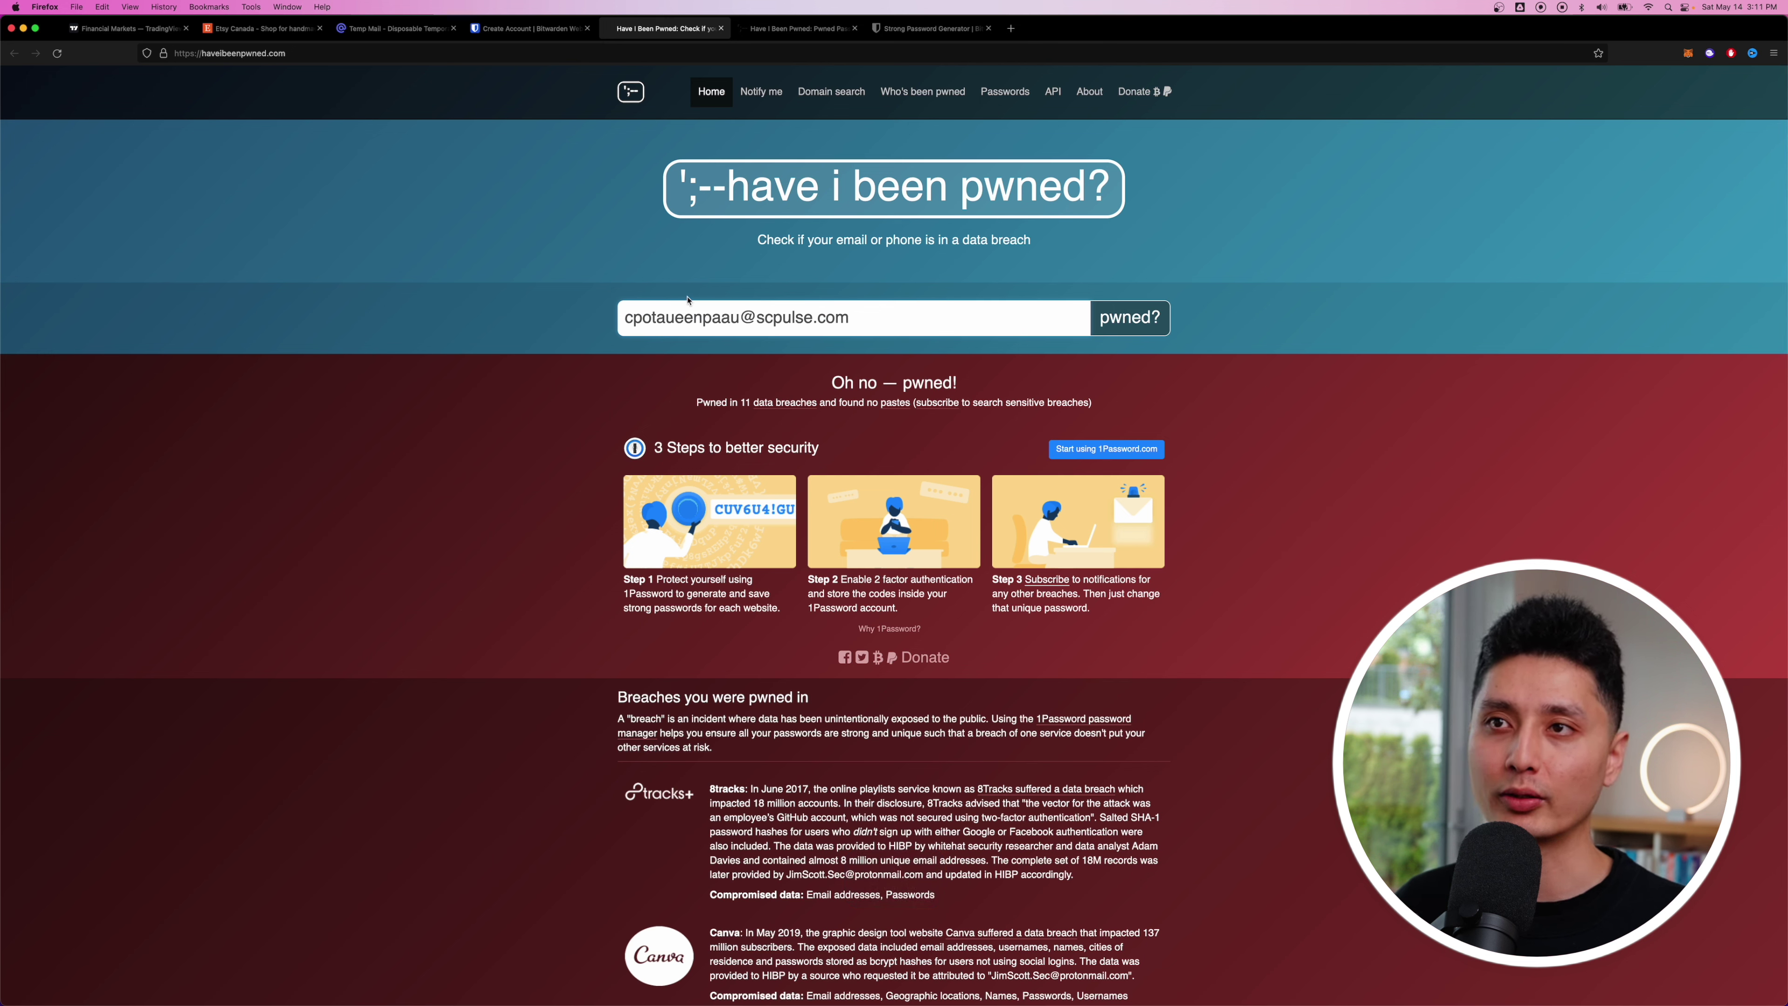
key("Return")
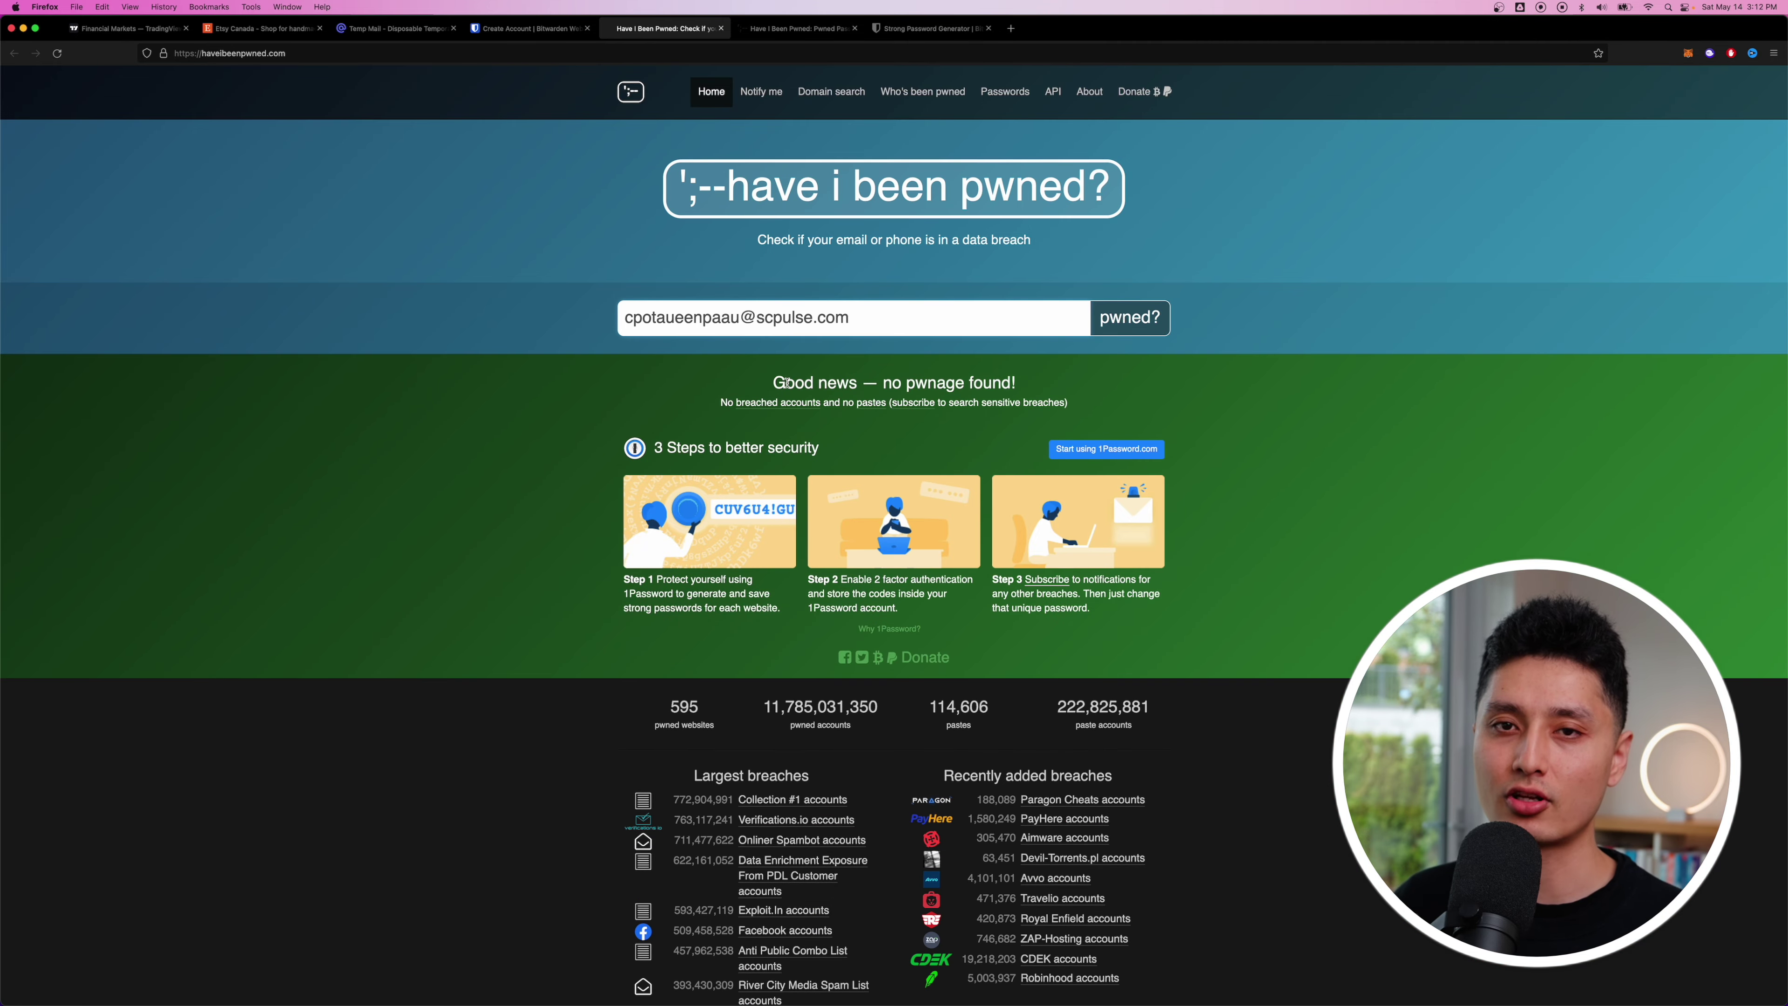
key("super+w")
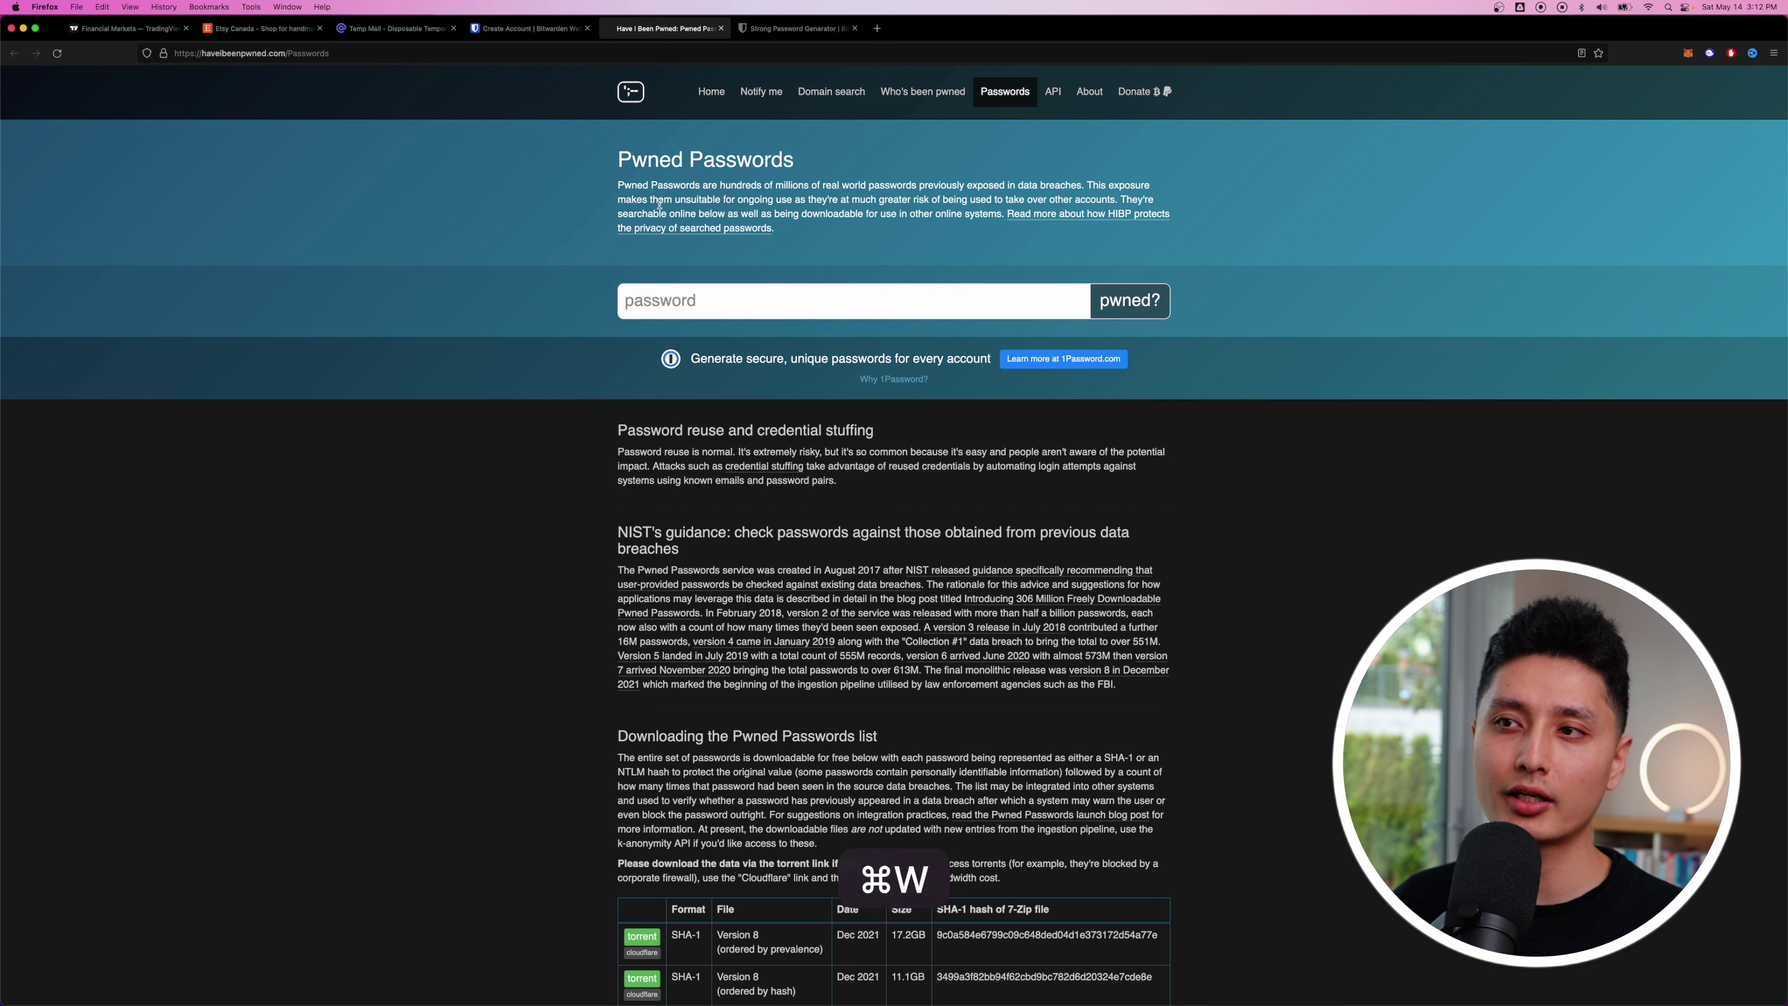
left_click(724, 316)
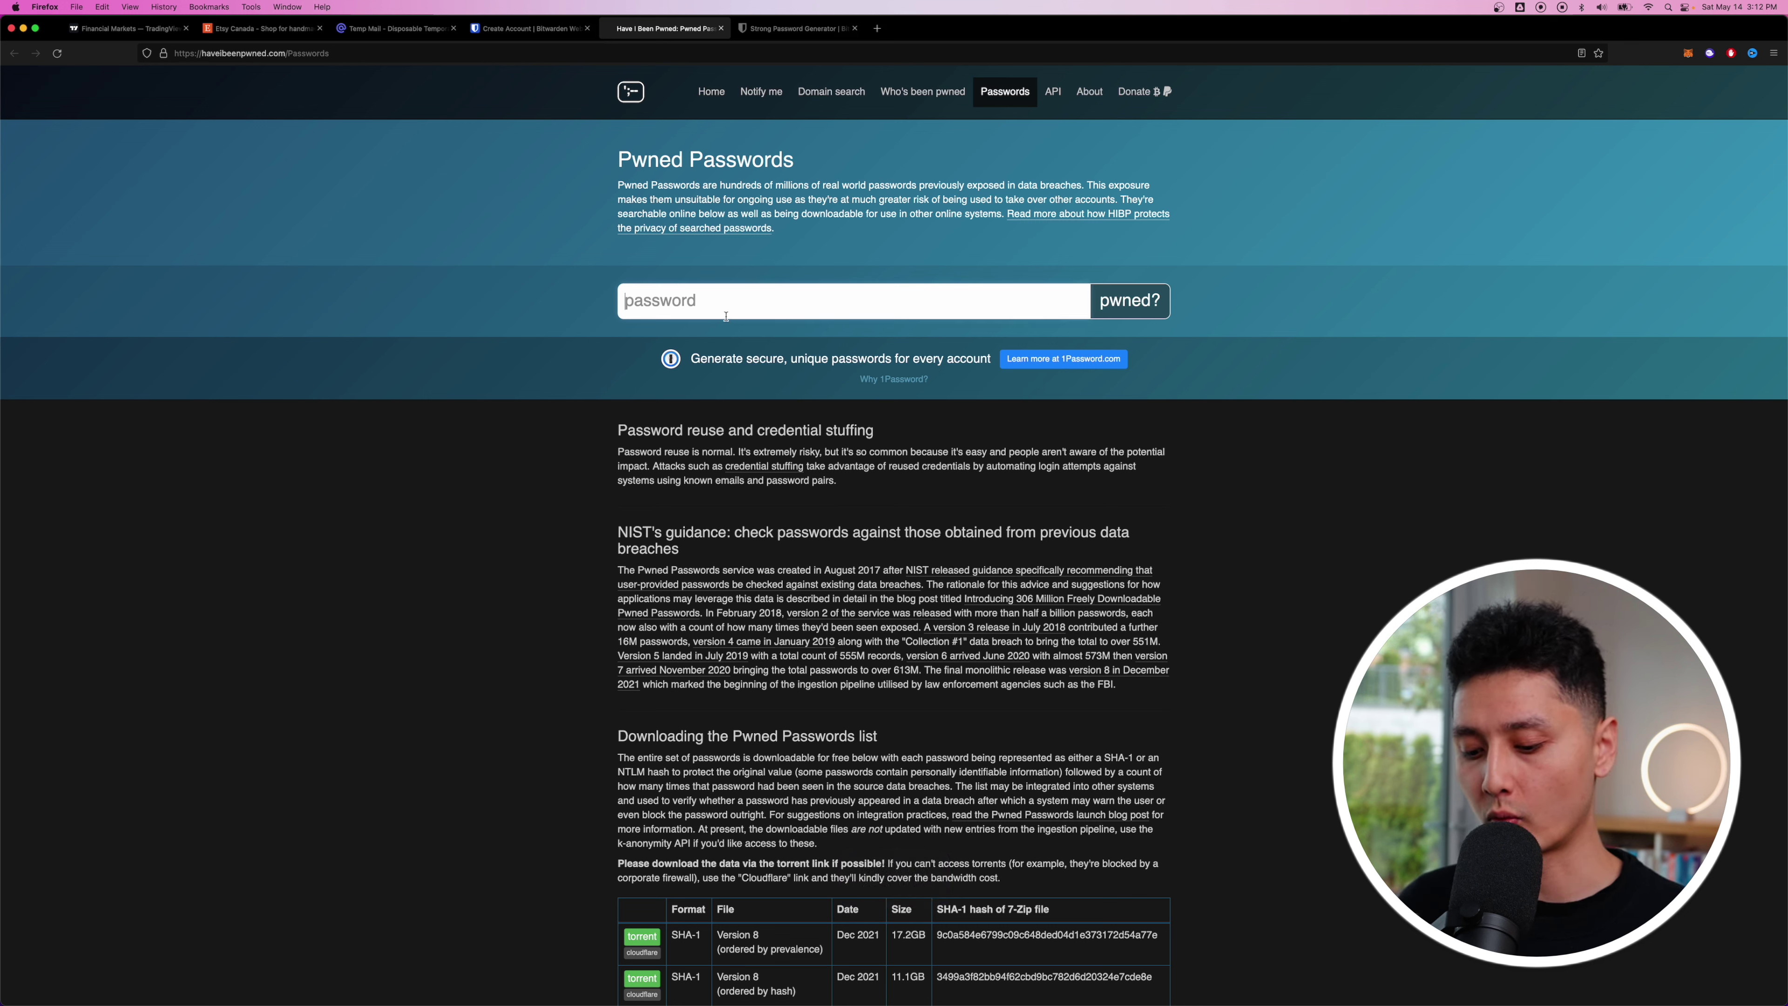
type("password123")
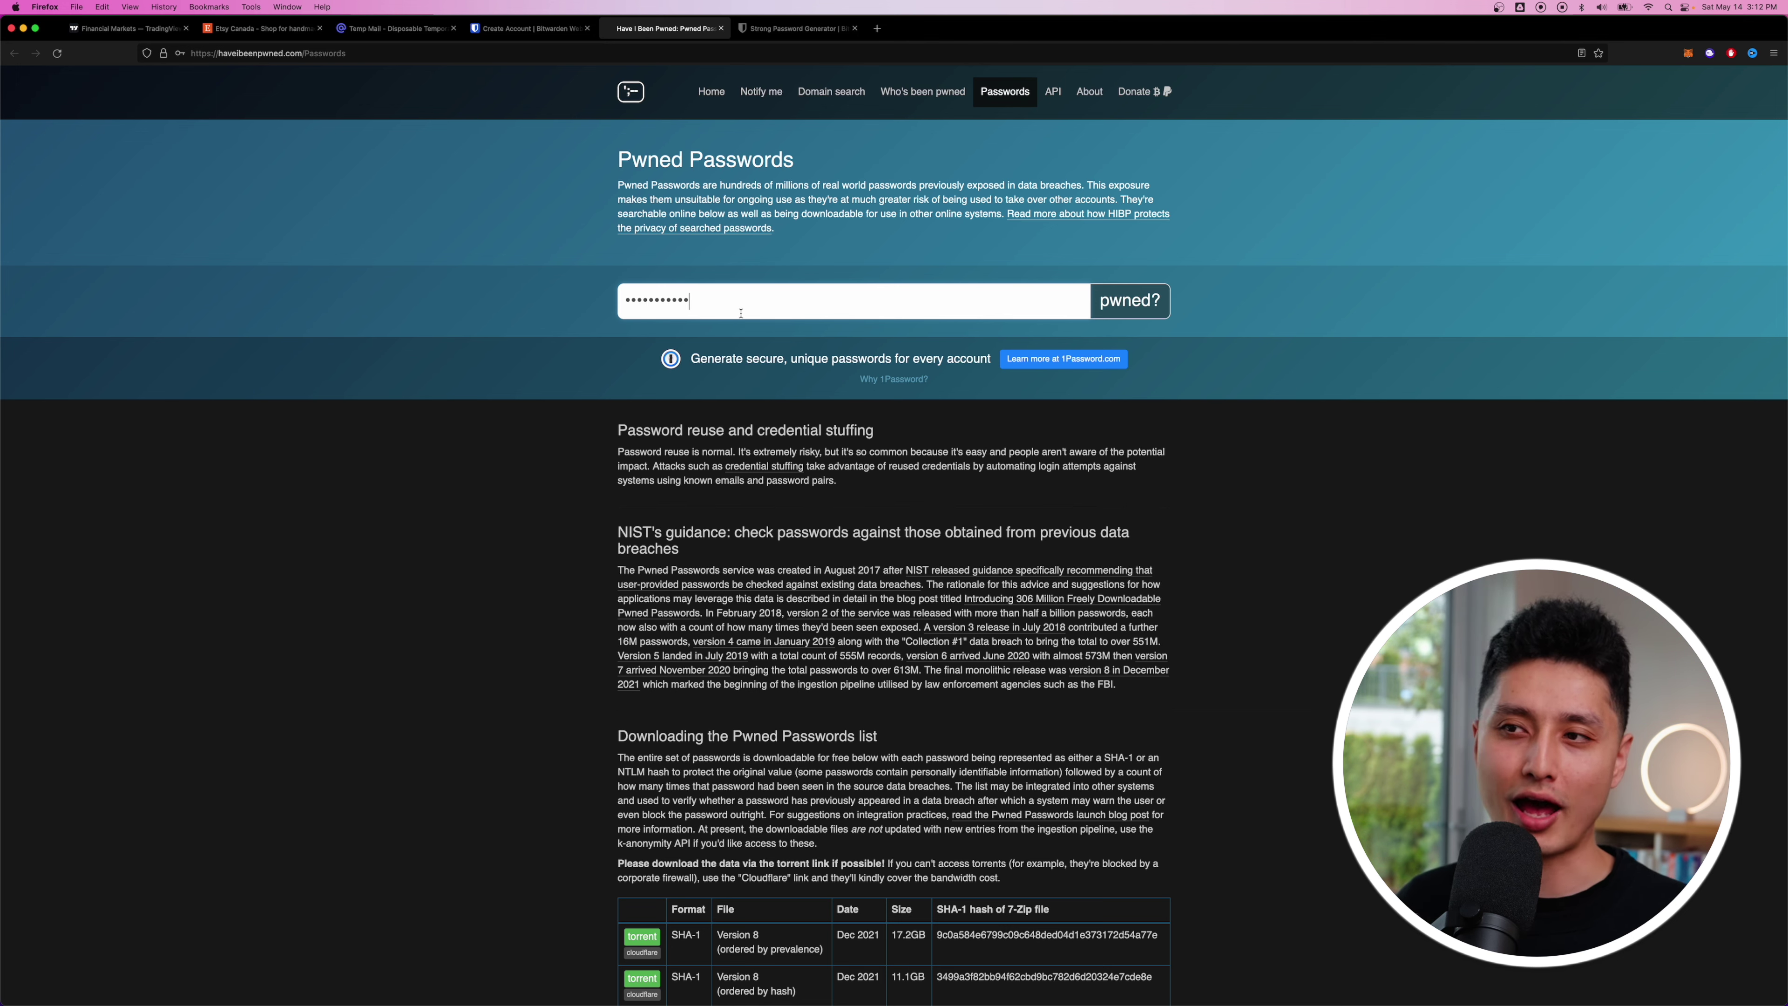
key("Return")
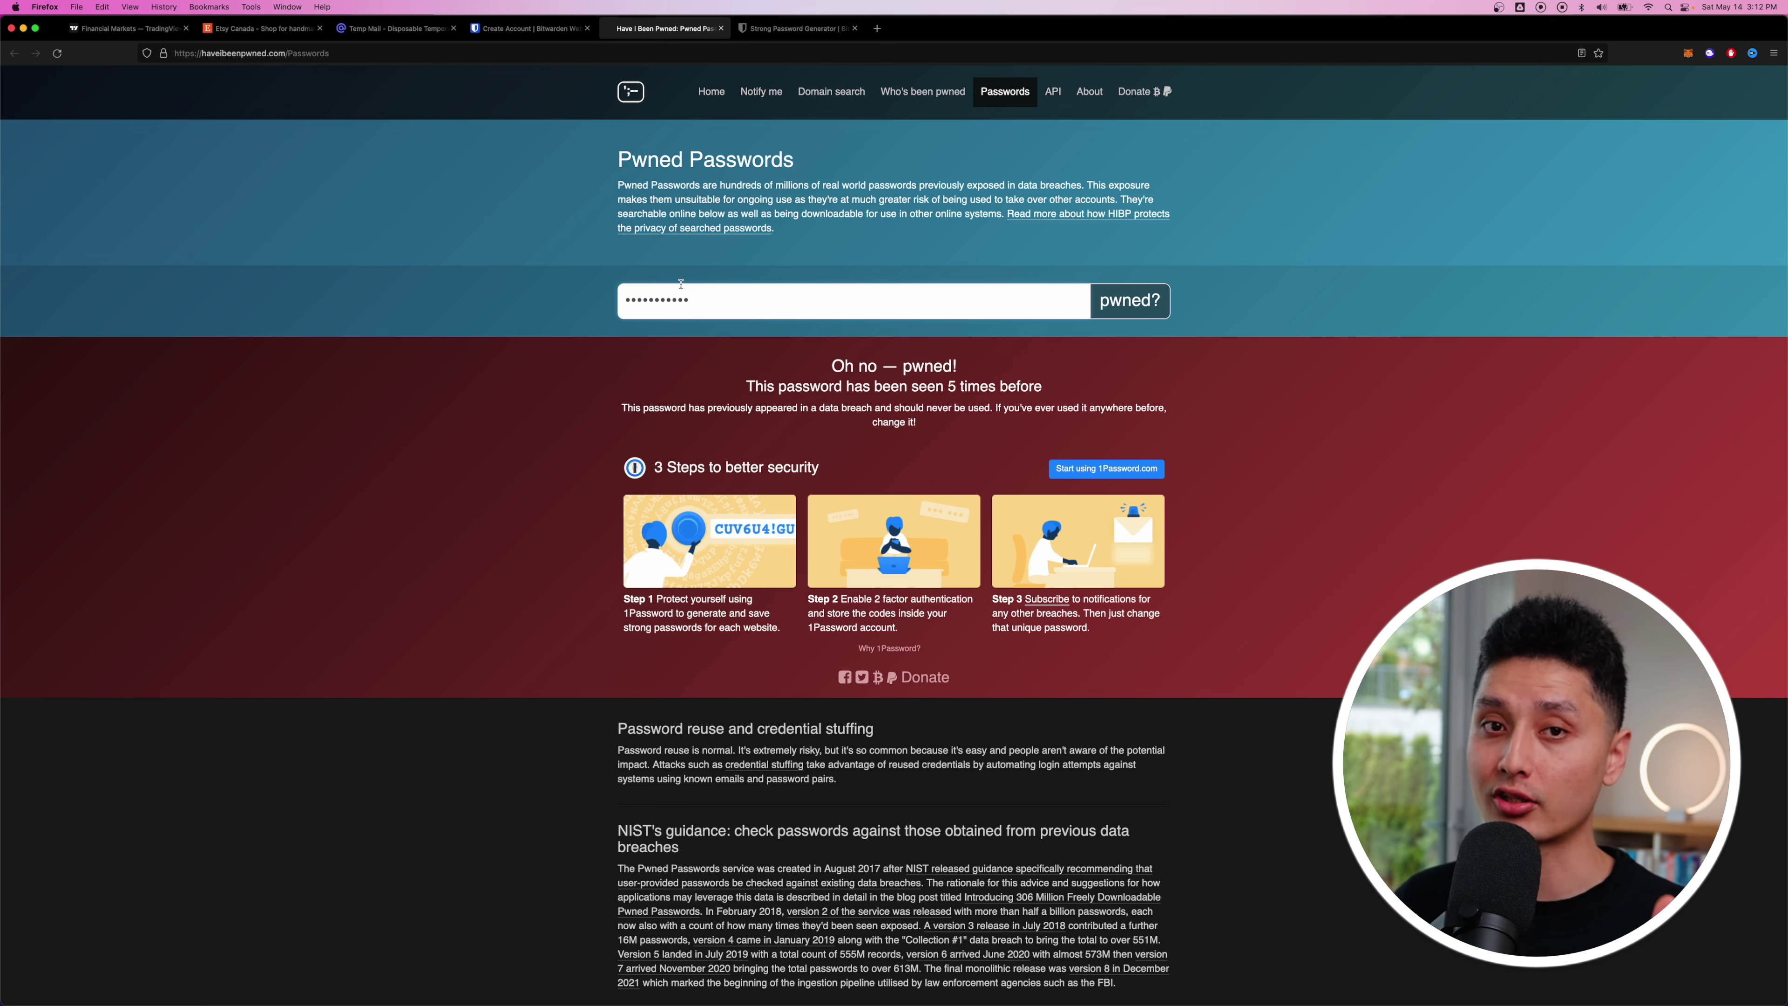
key("super+w")
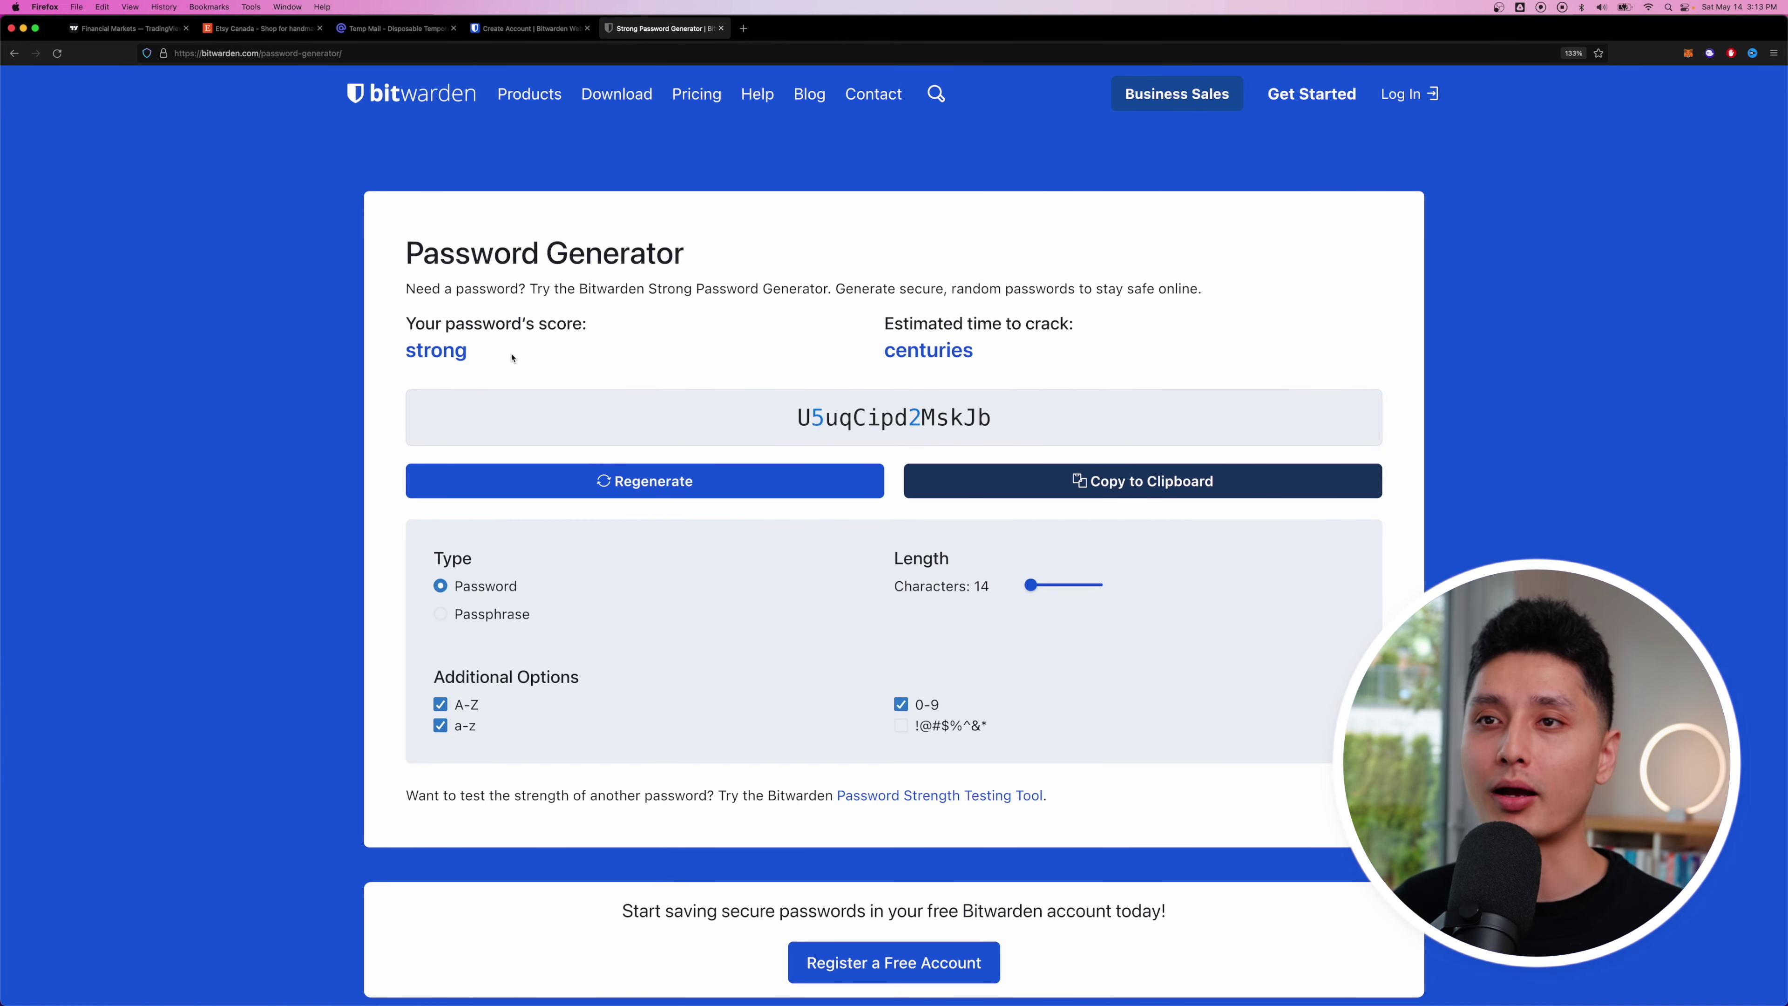
Step: Switch the Password Generator to a four-word passphrase
triple_click(590, 417)
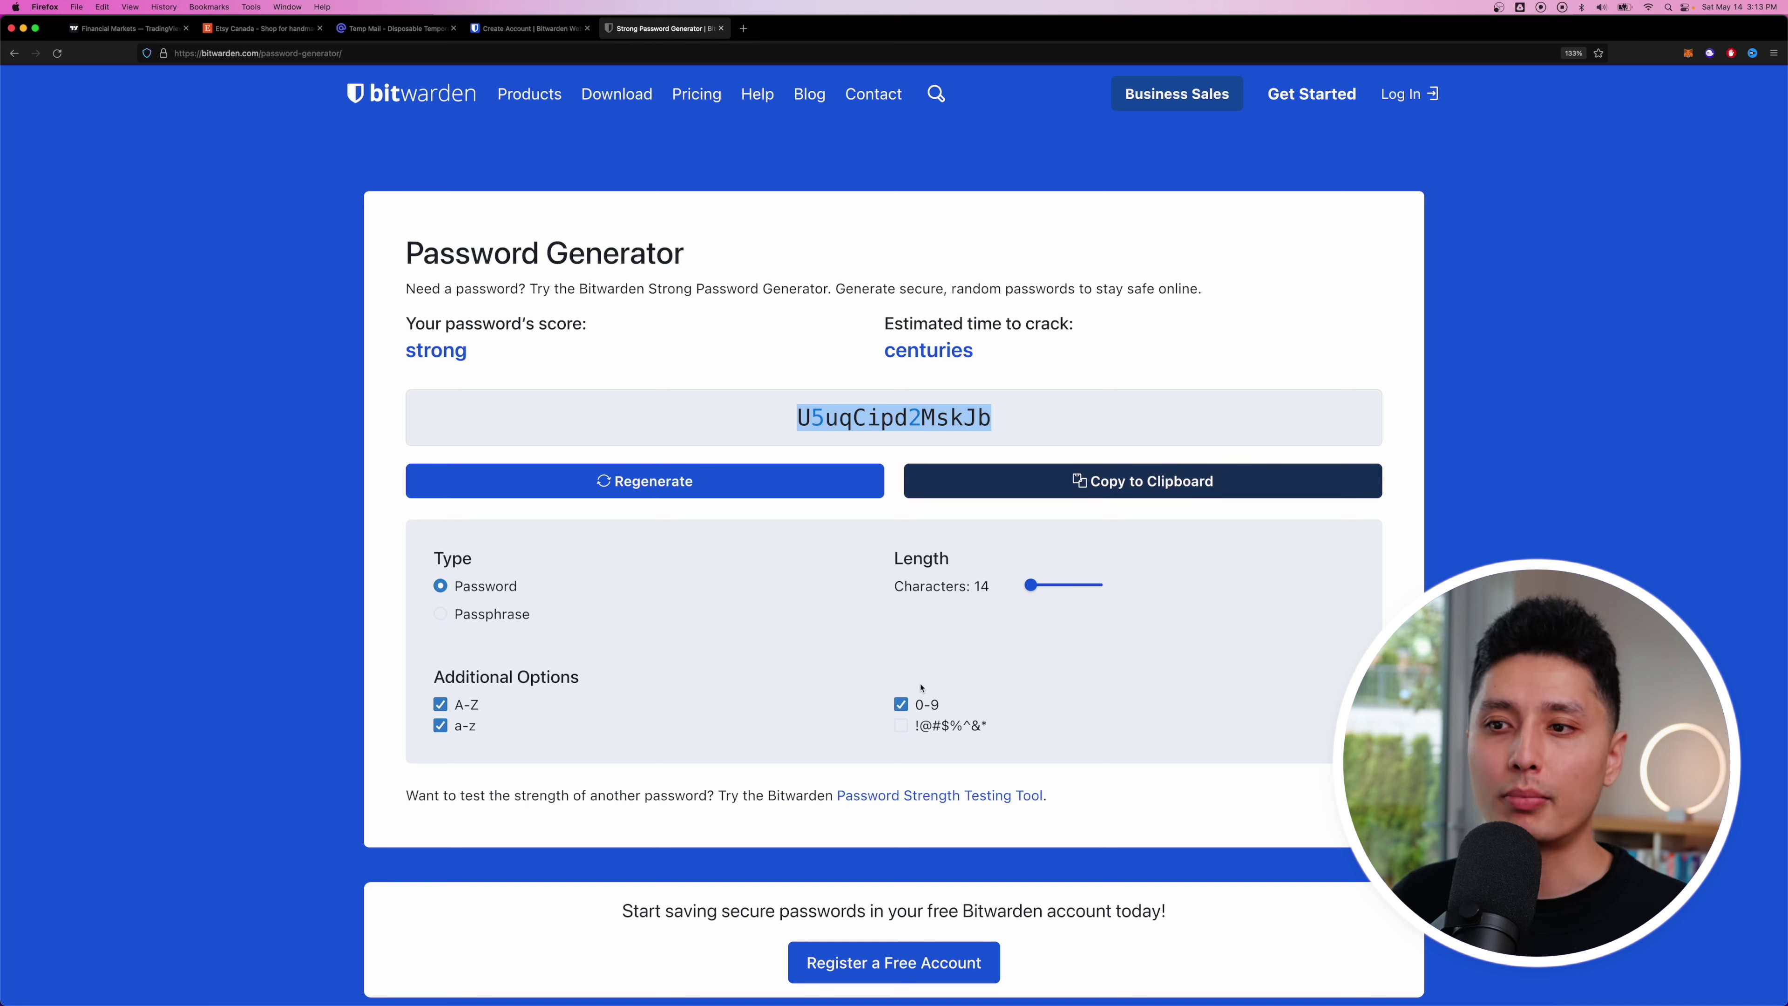
left_click(491, 618)
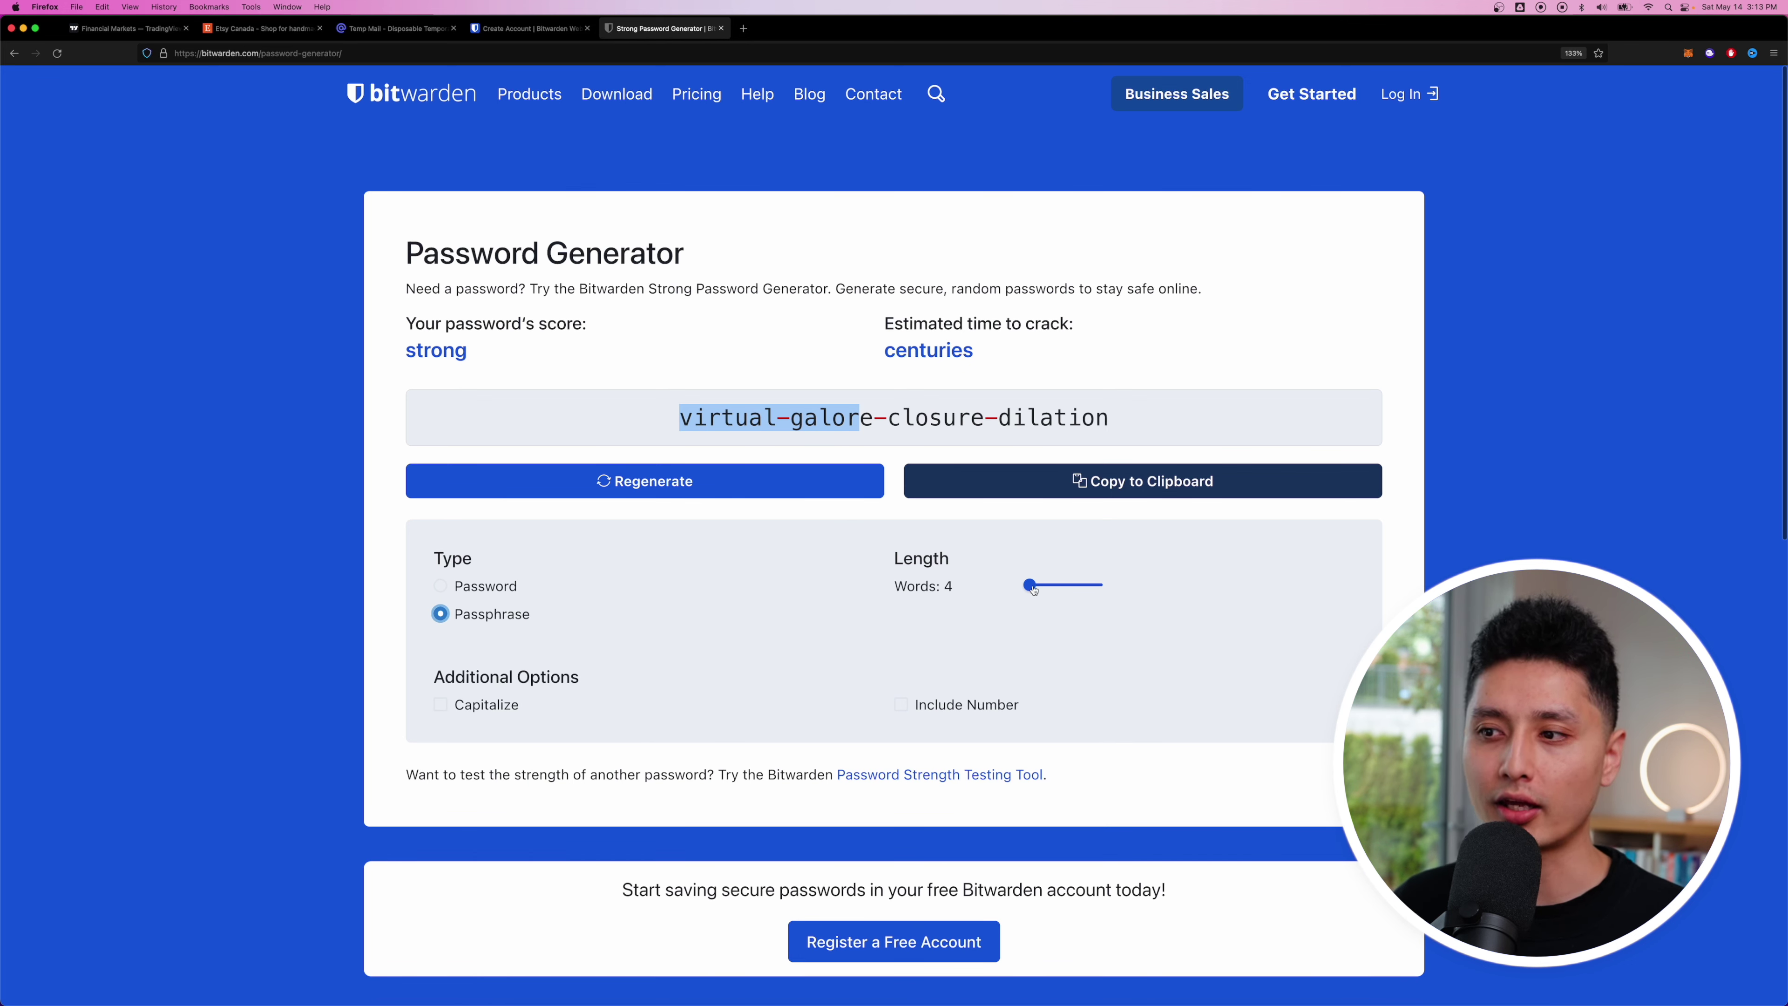
left_click_drag(1029, 584, 1030, 585)
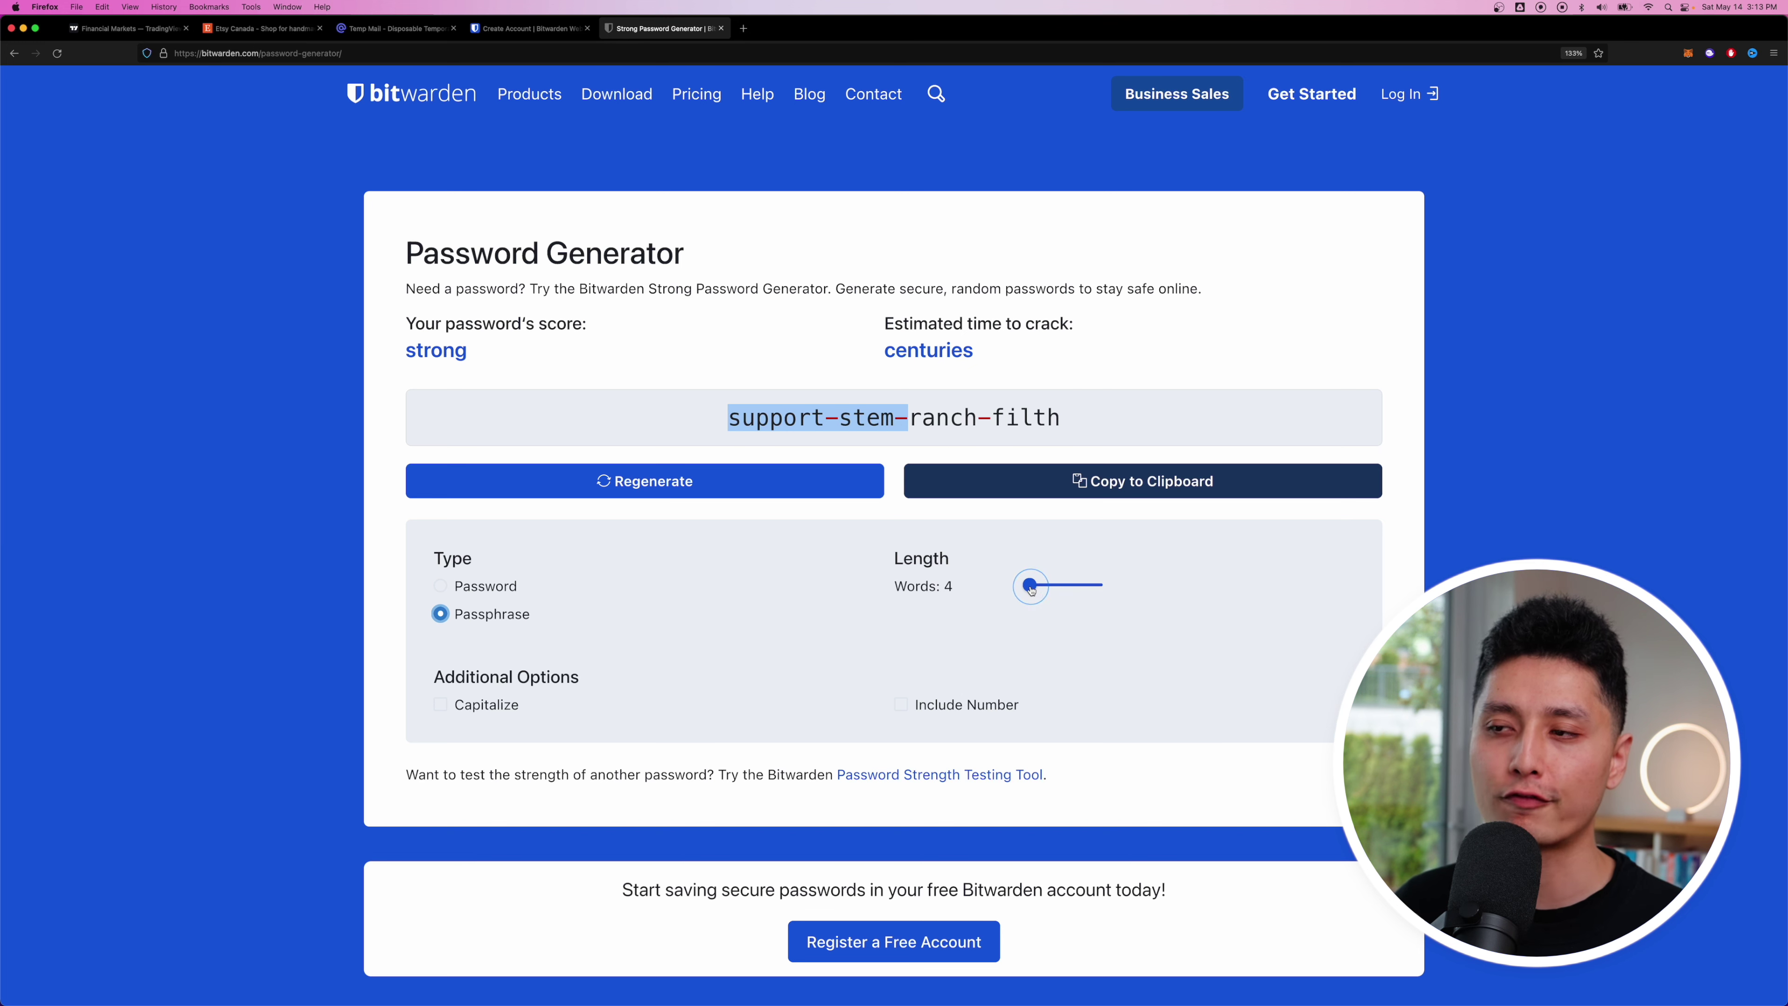
triple_click(752, 415)
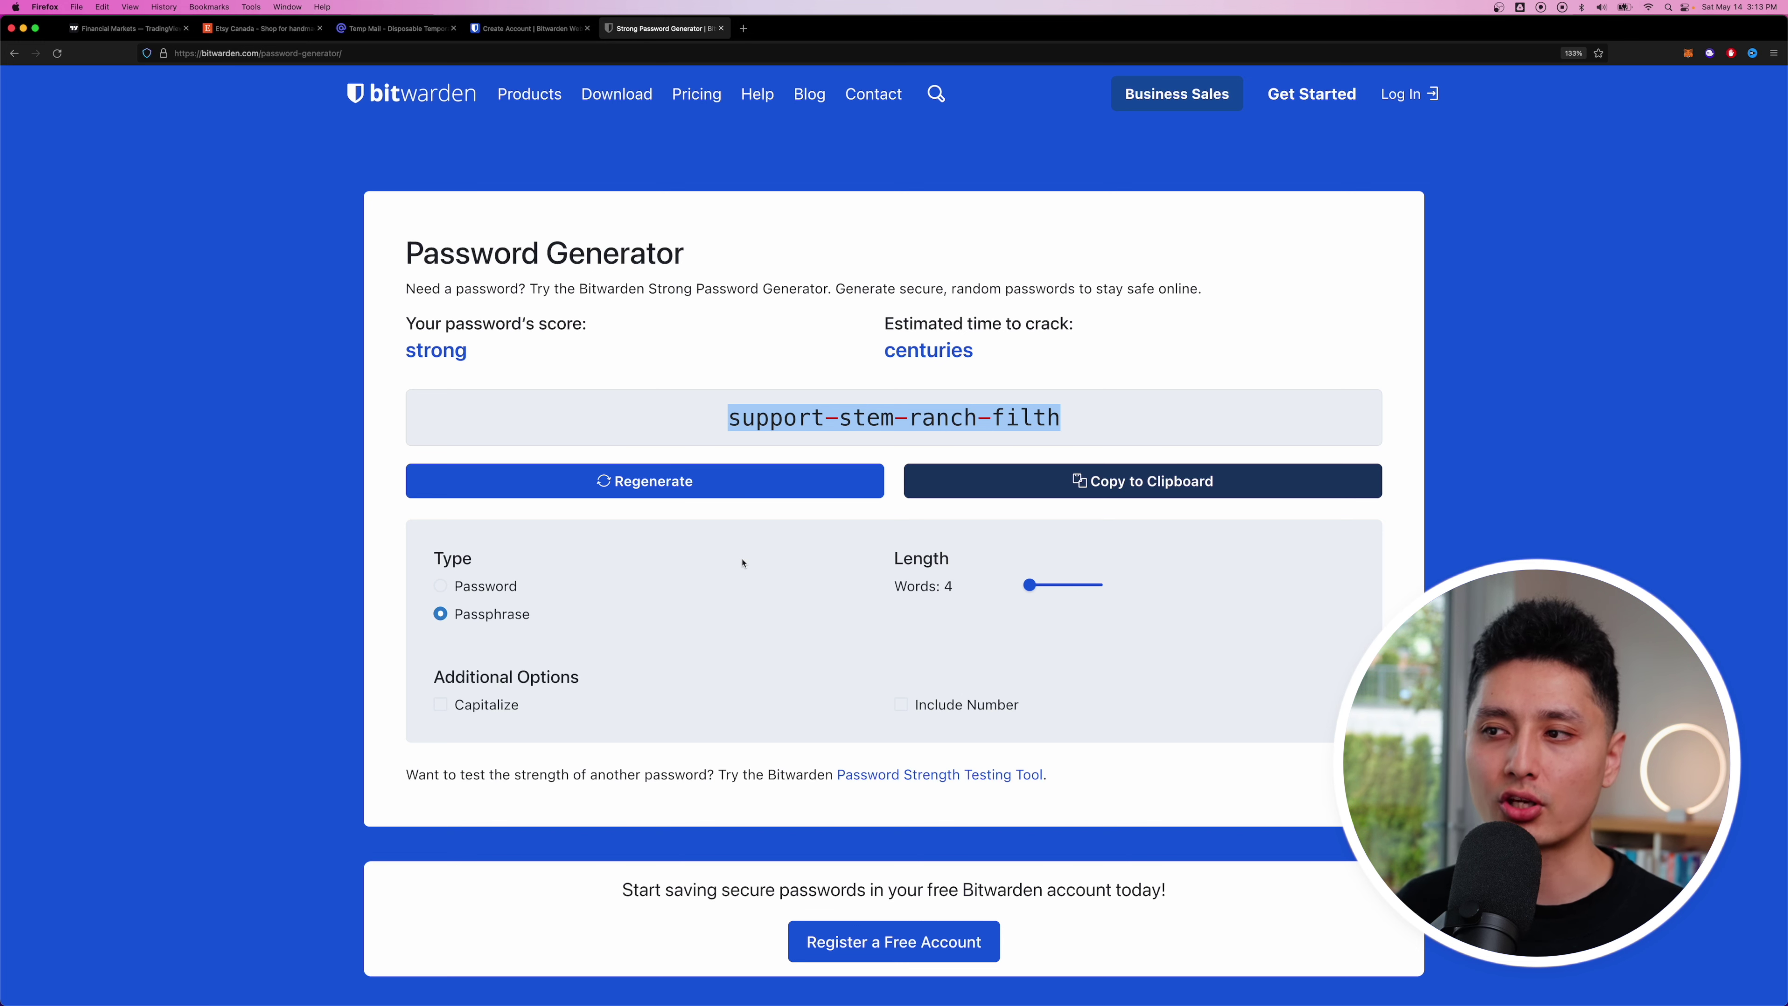
left_click(966, 416)
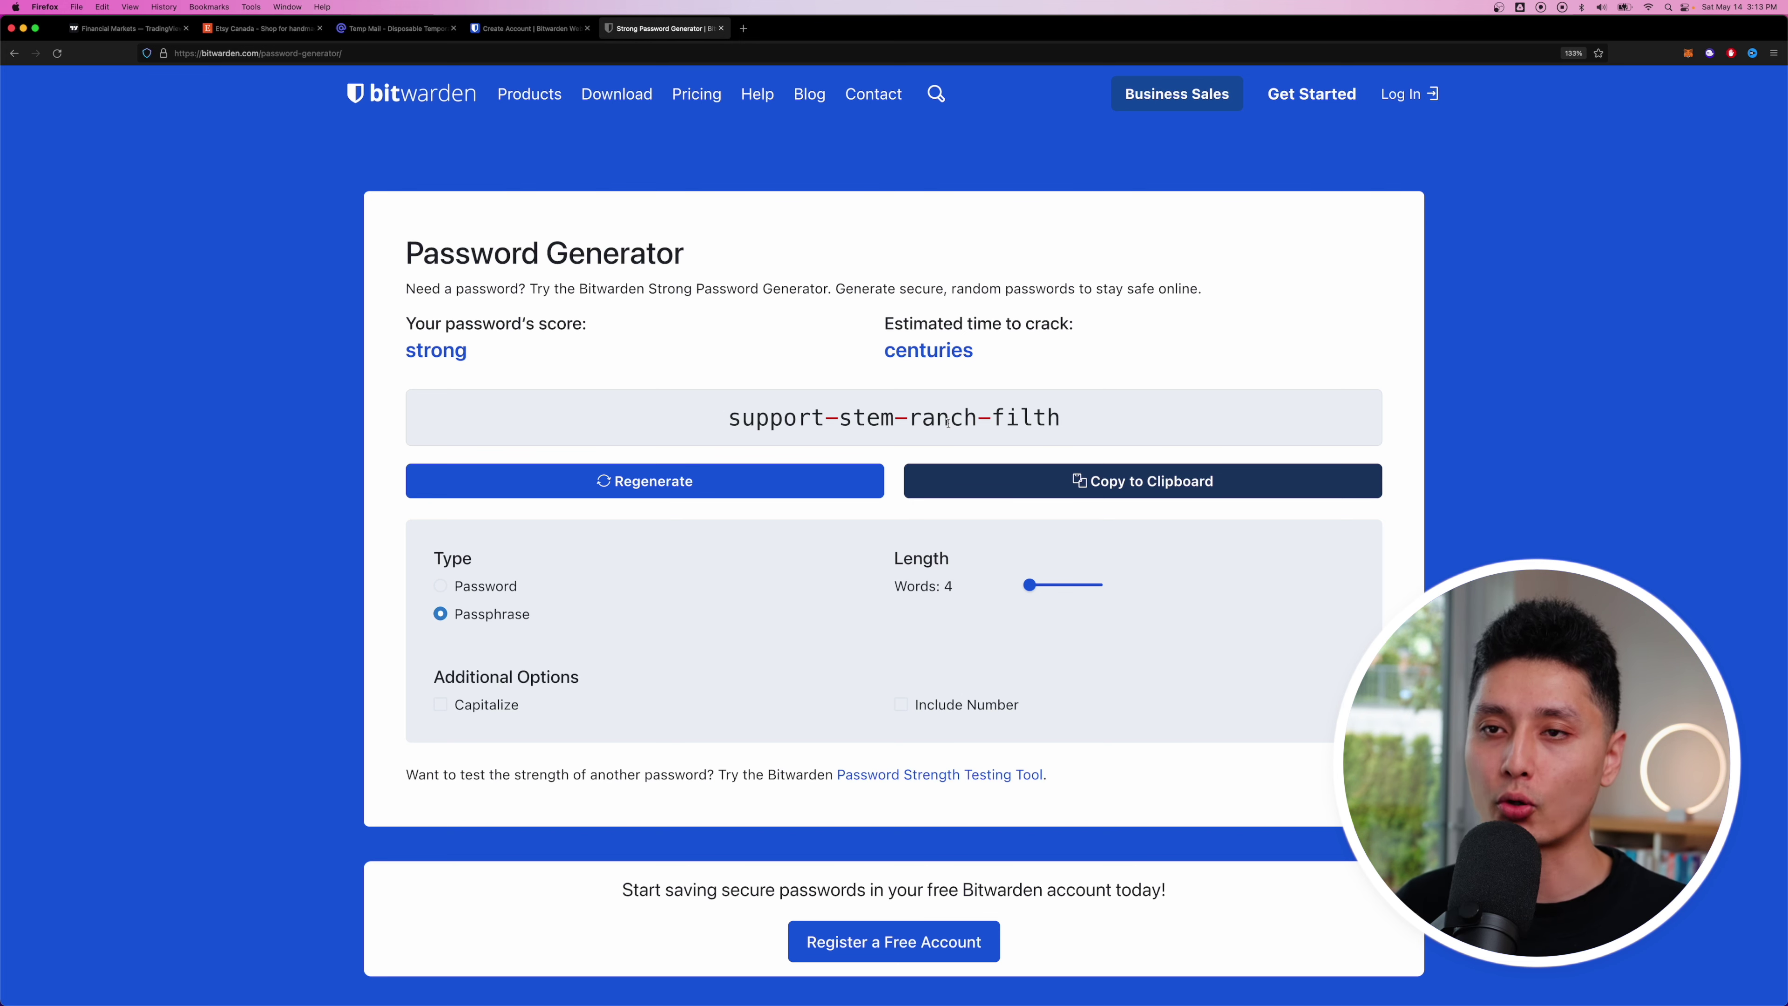
left_click_drag(725, 417, 1134, 426)
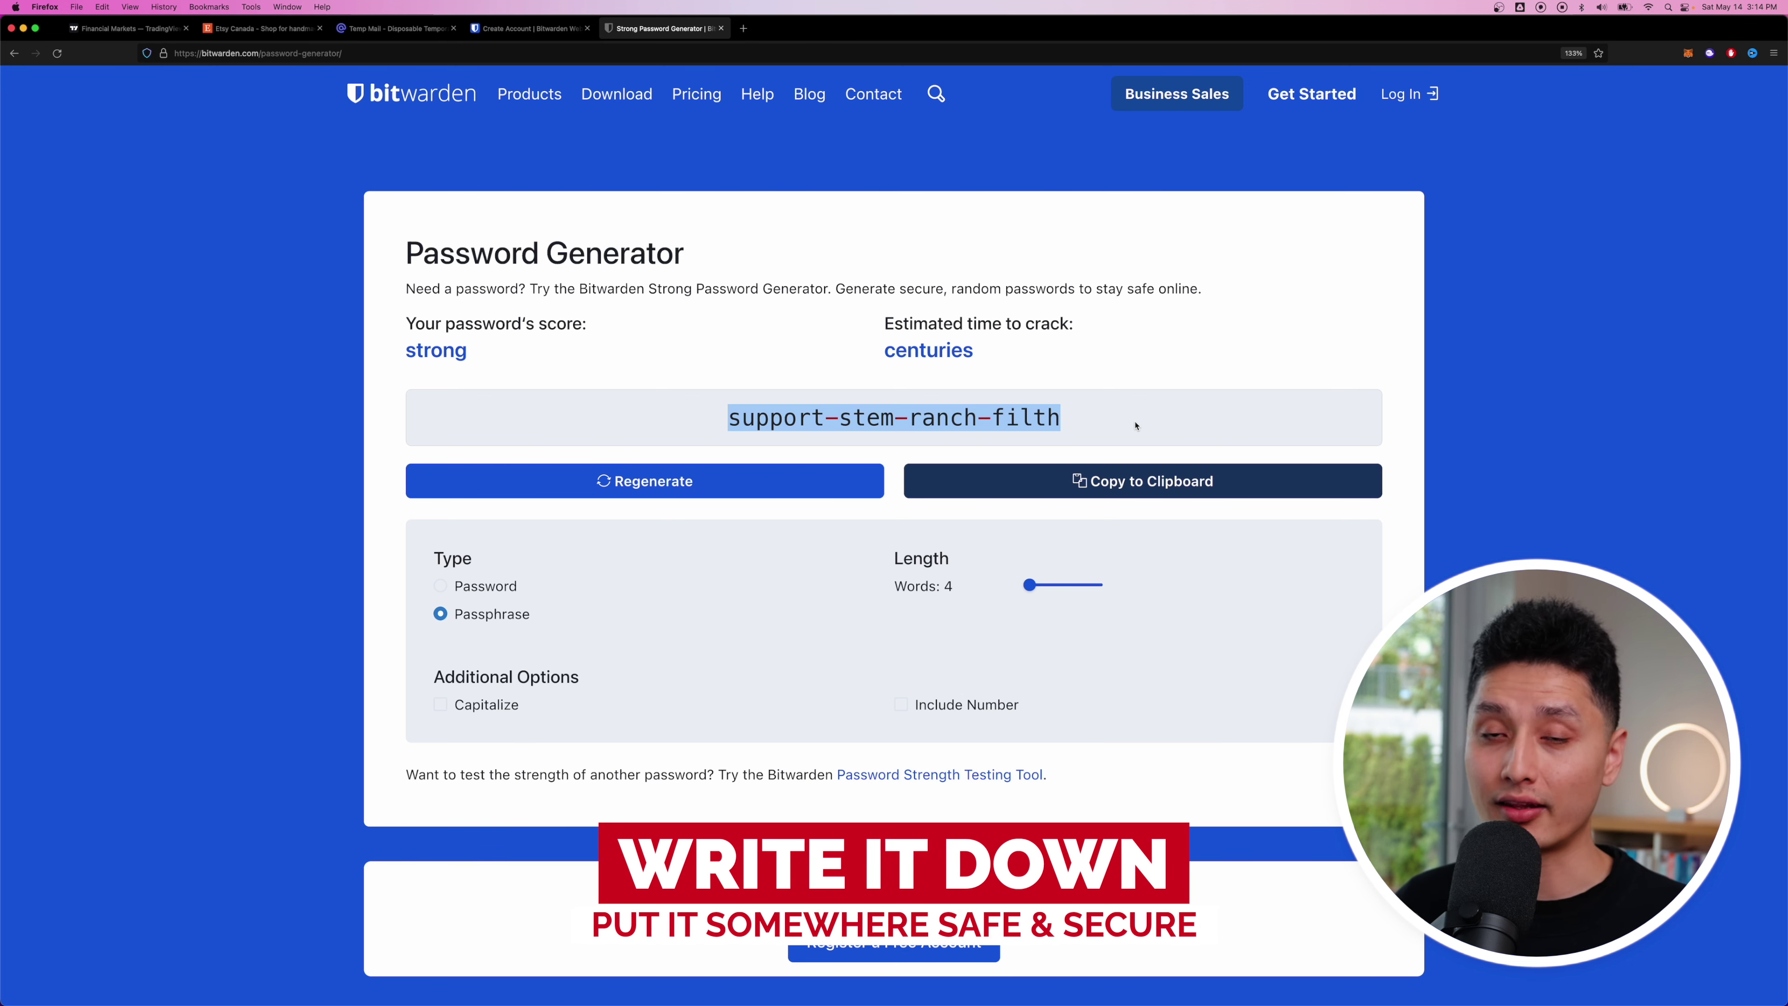
Step: Regenerate the passphrase, copy it, and return to an enlarged Create Account form
left_click(639, 486)
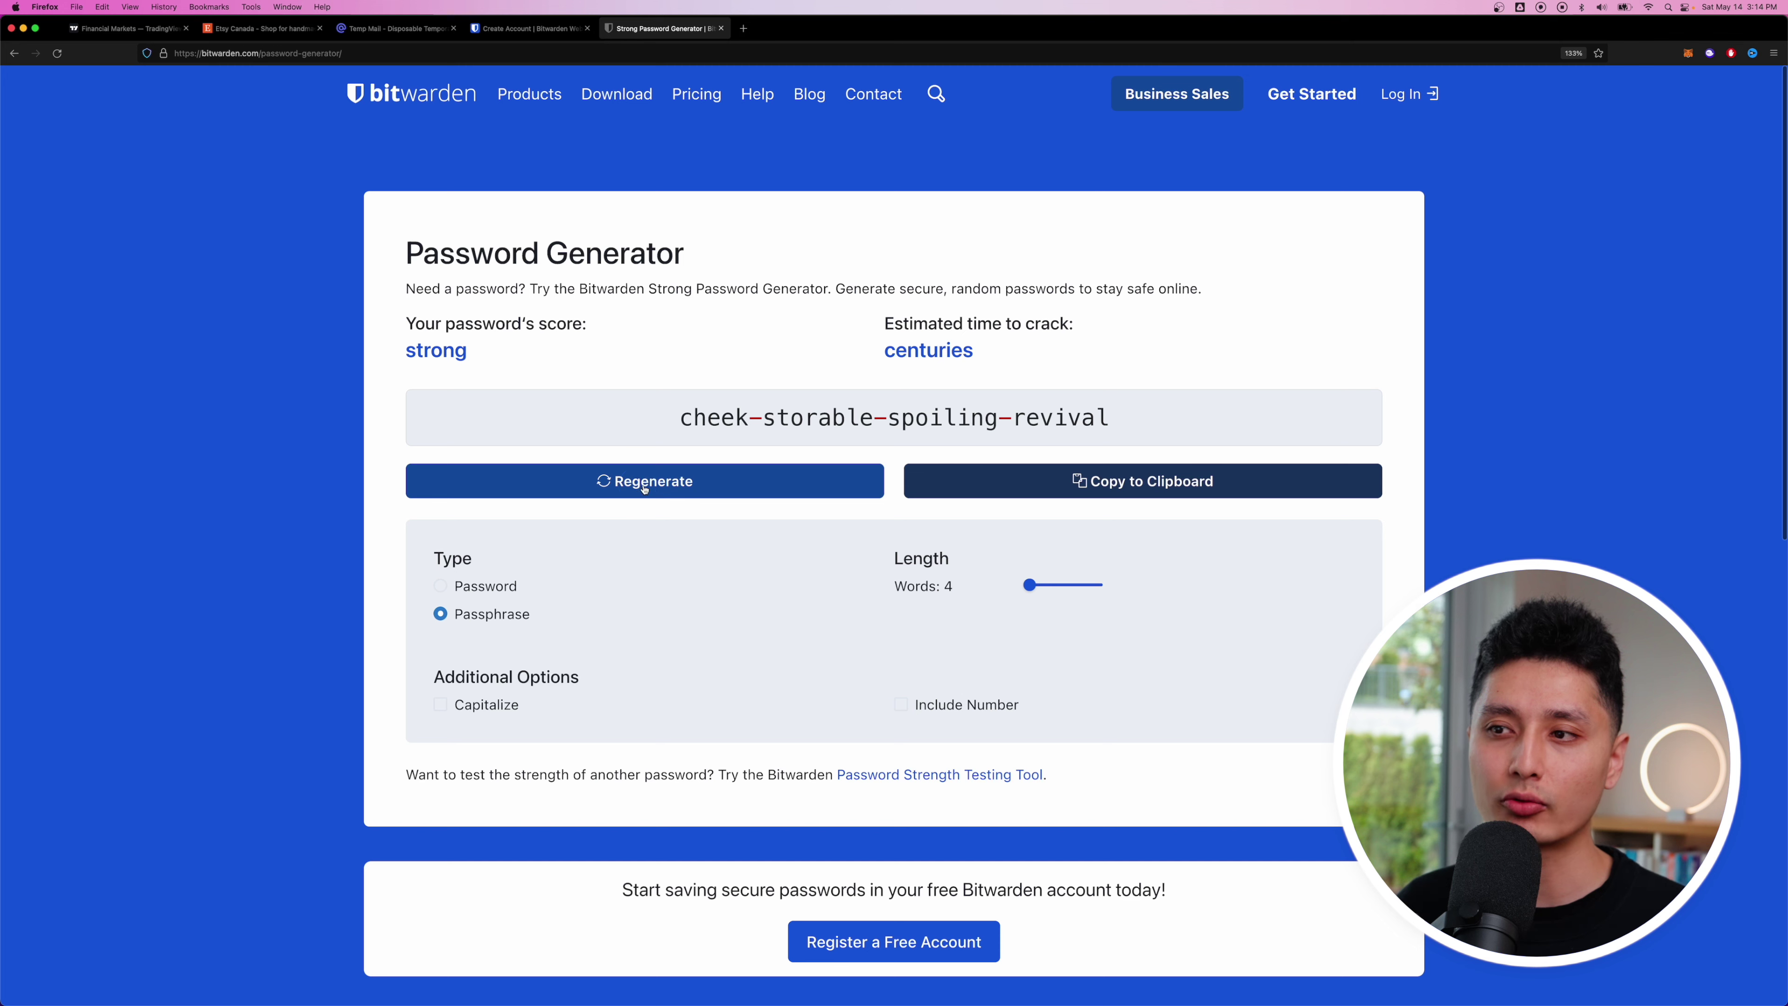
left_click(638, 487)
left_click(1155, 489)
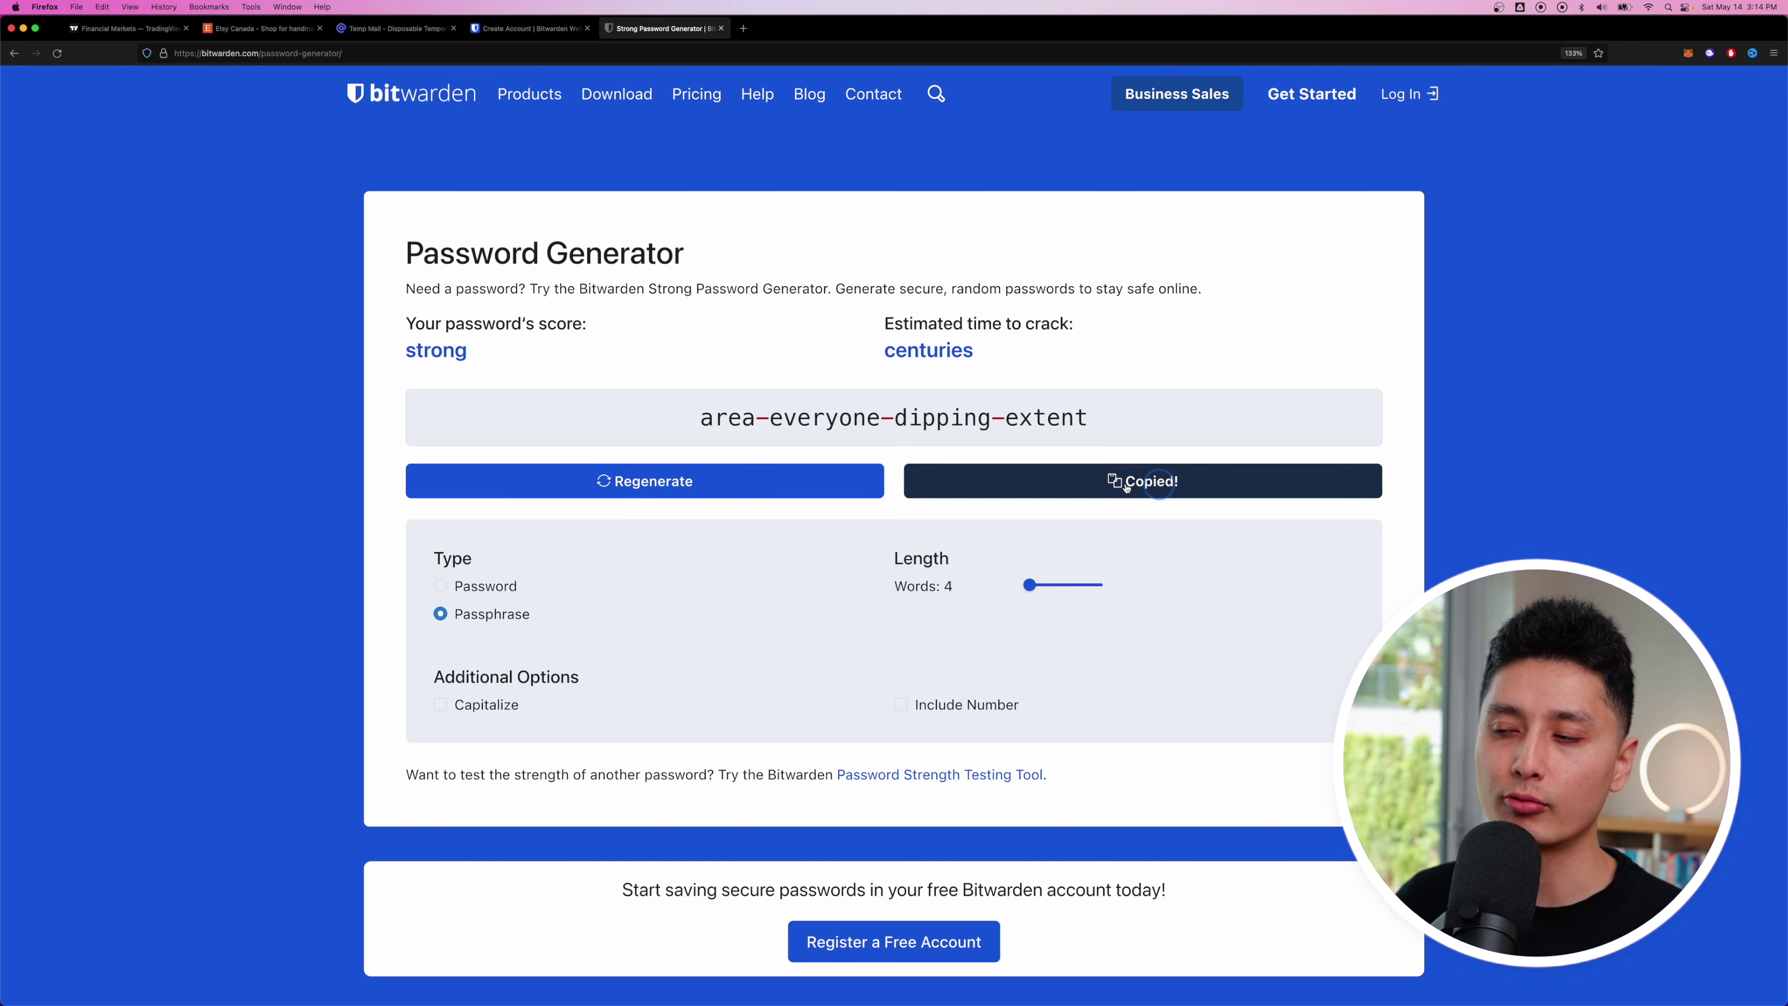
key("ctrl+shift+Tab")
key("super+equal")
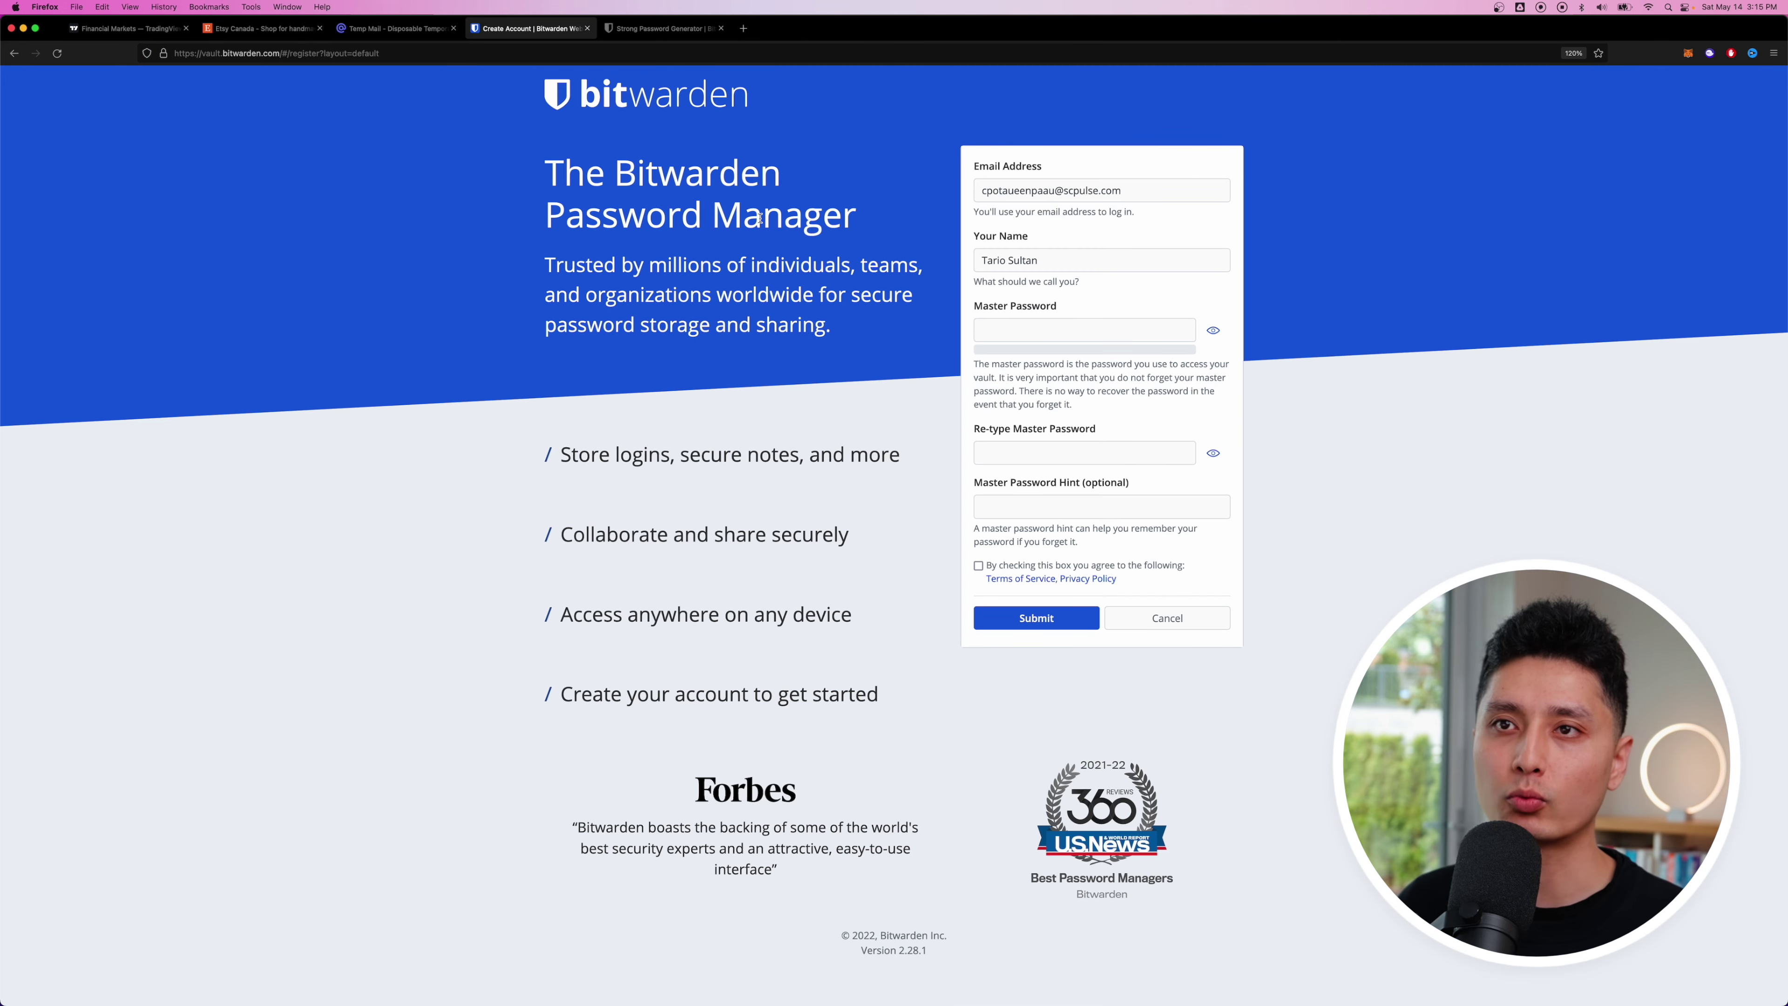
Step: Enter the passphrase as master password in both fields, accept the terms, and submit registration
key("super+Tab")
left_click_drag(588, 521, 415, 521)
key("super+c")
left_click(1135, 328)
key("super+v")
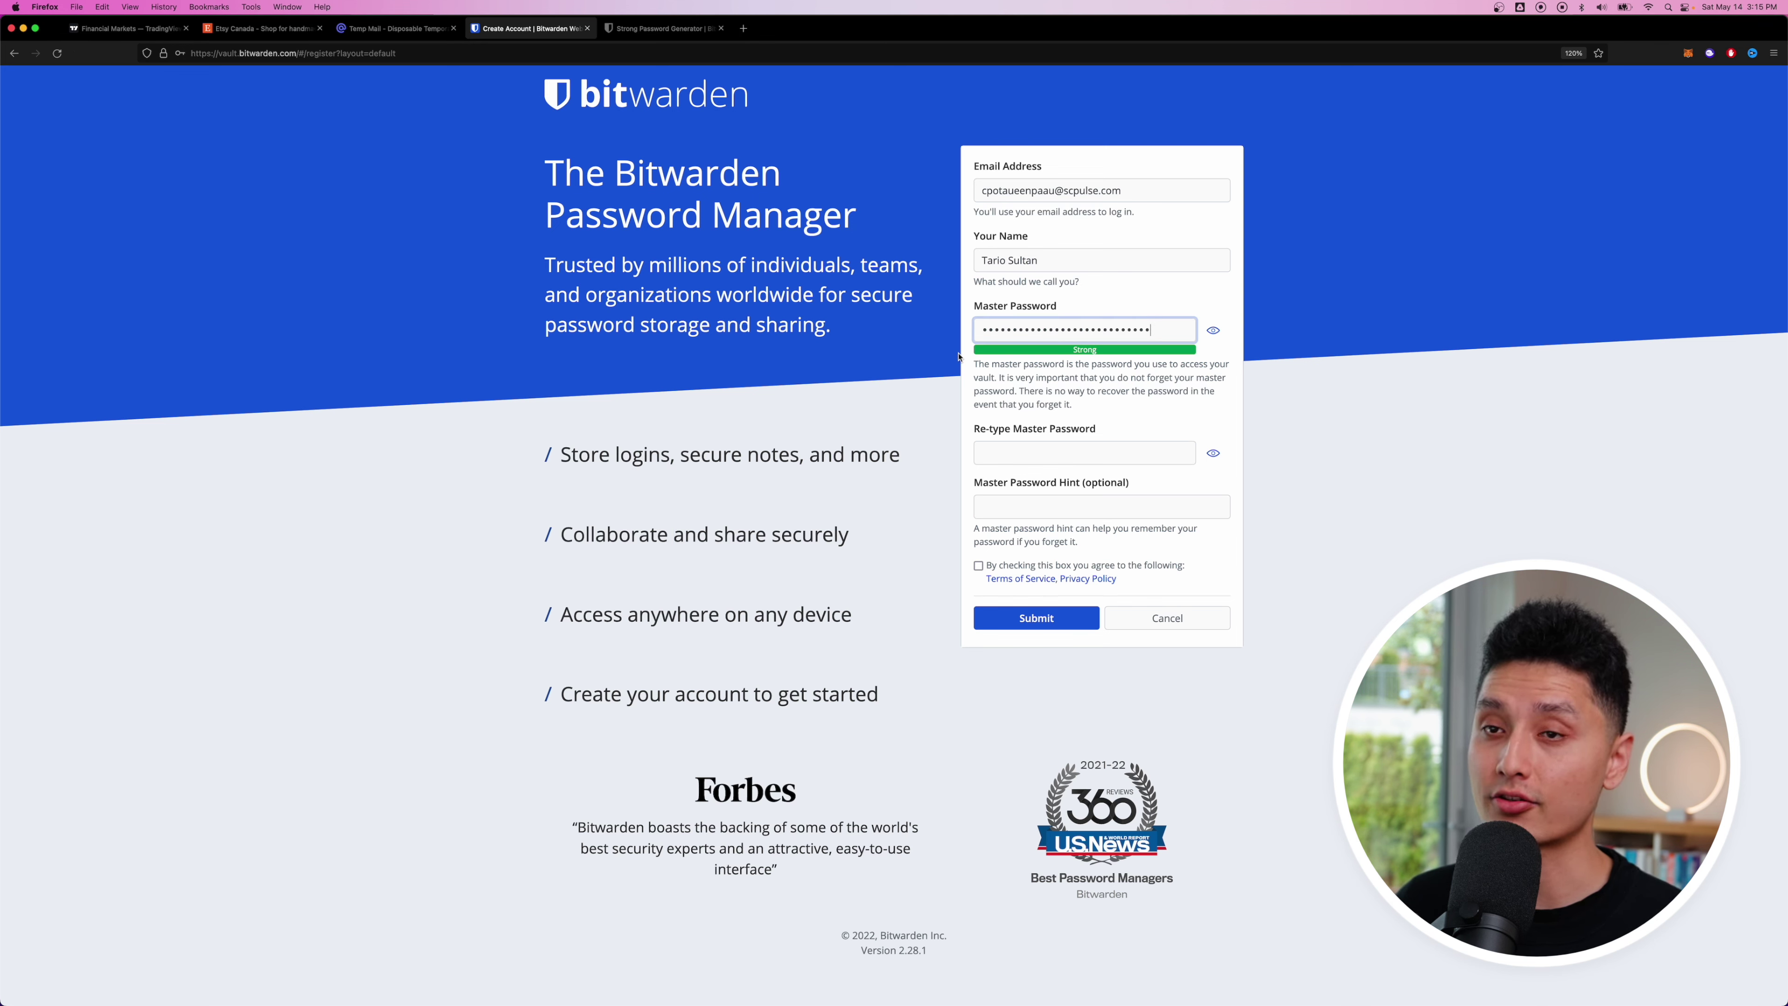
left_click(1084, 453)
key("super+v")
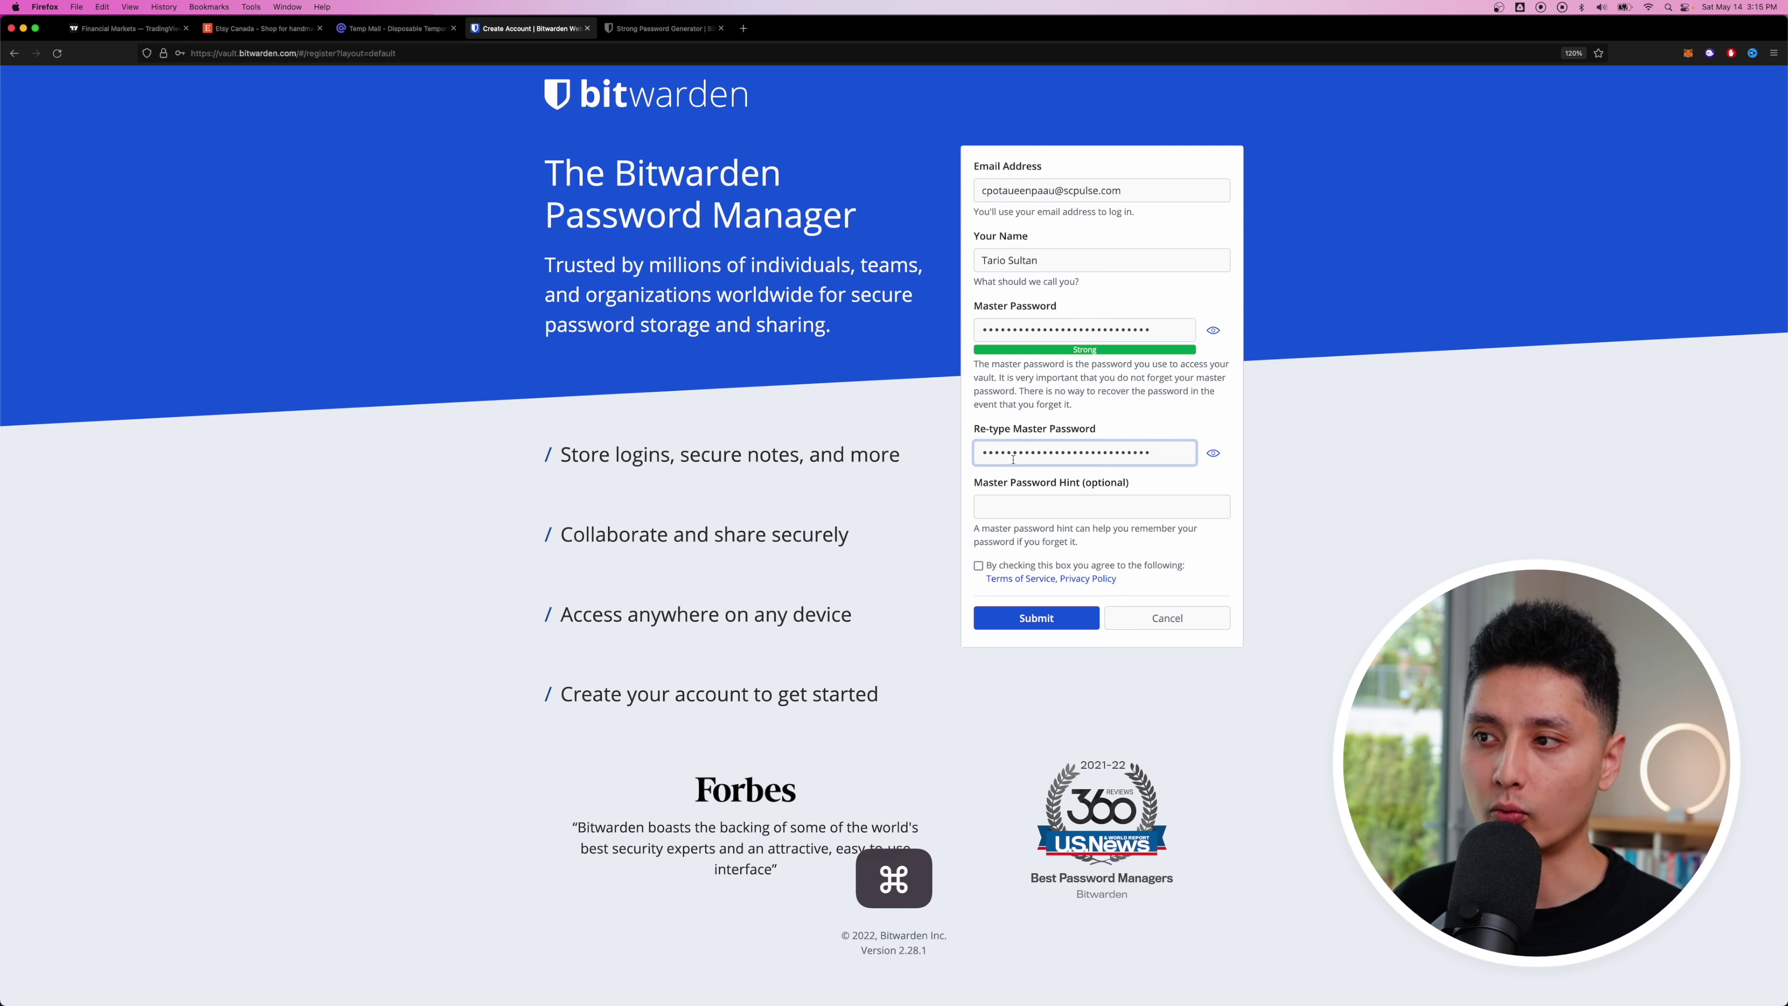
left_click(1030, 504)
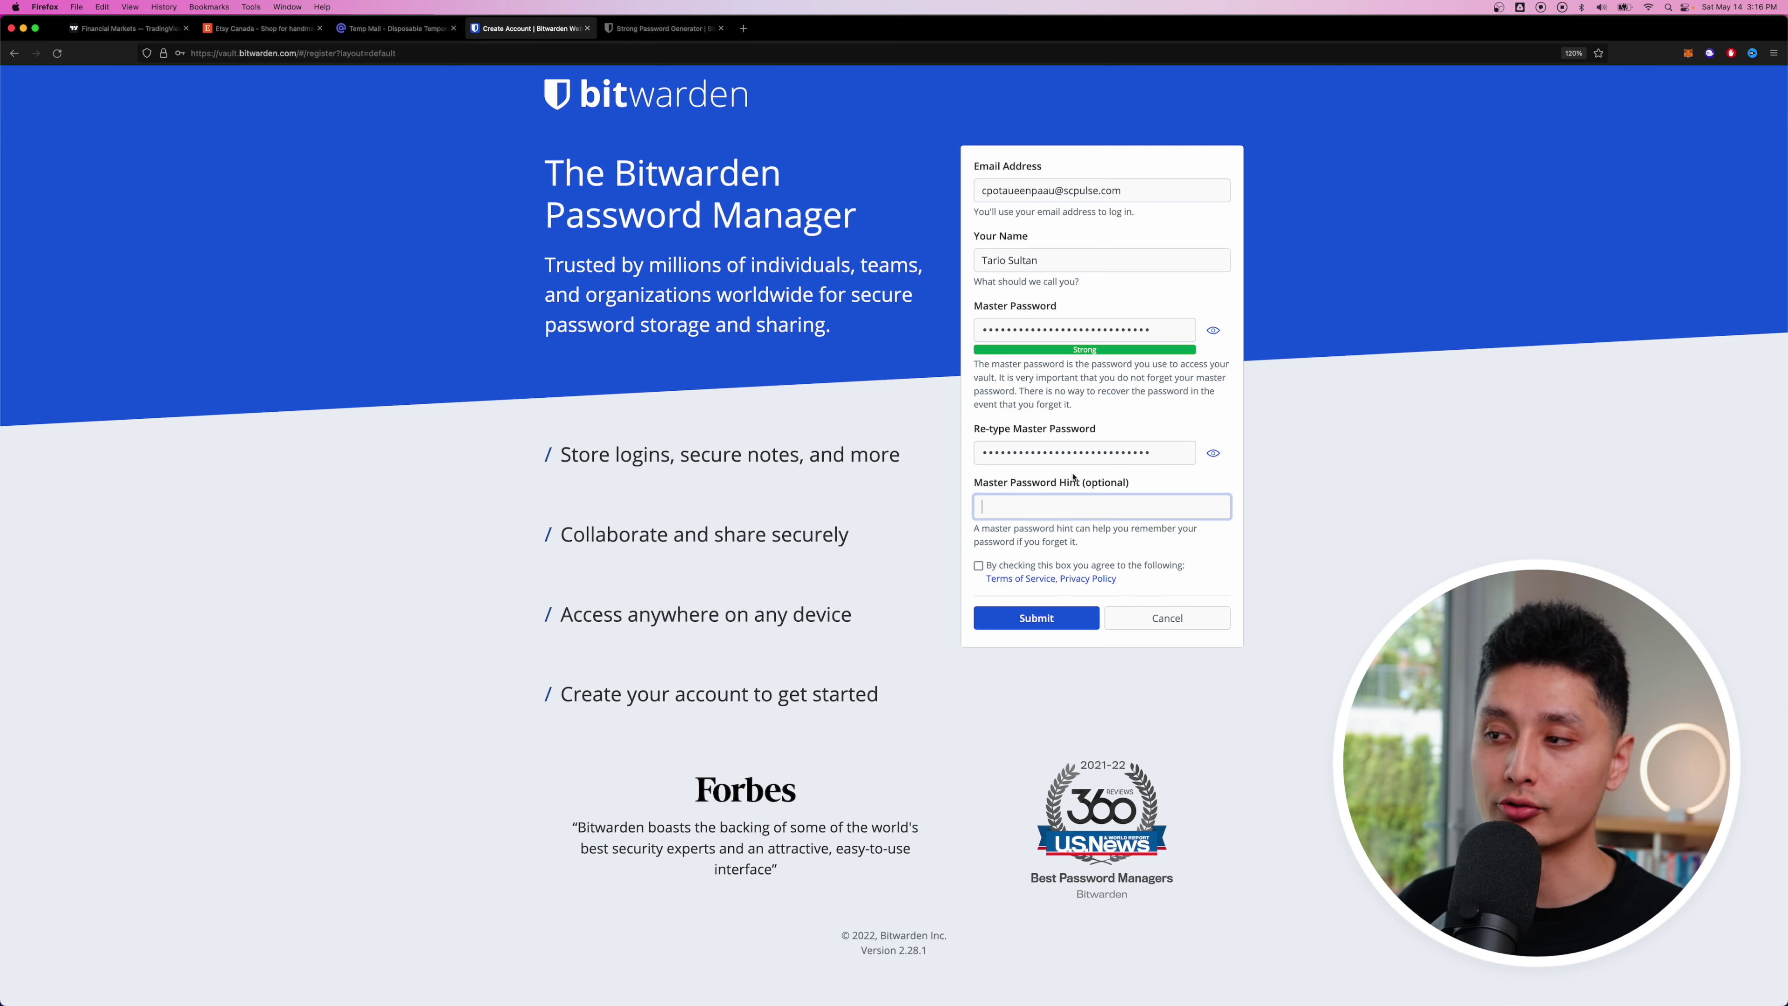
left_click(994, 571)
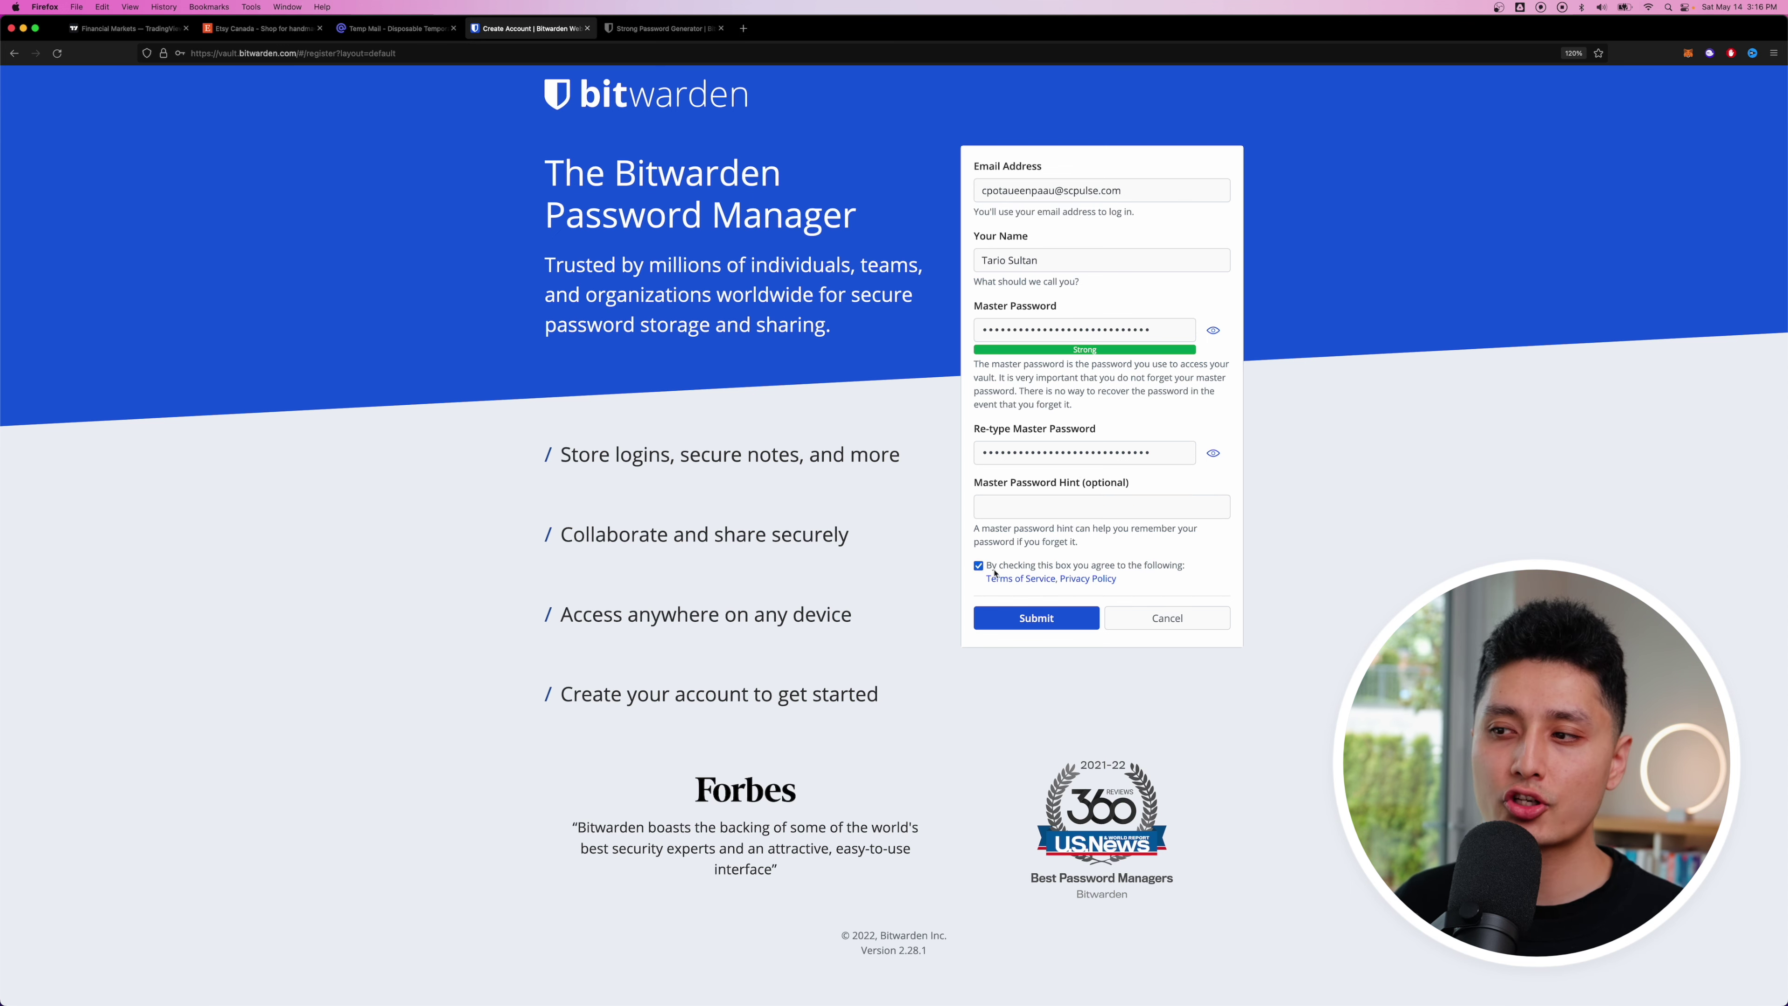
left_click(1036, 618)
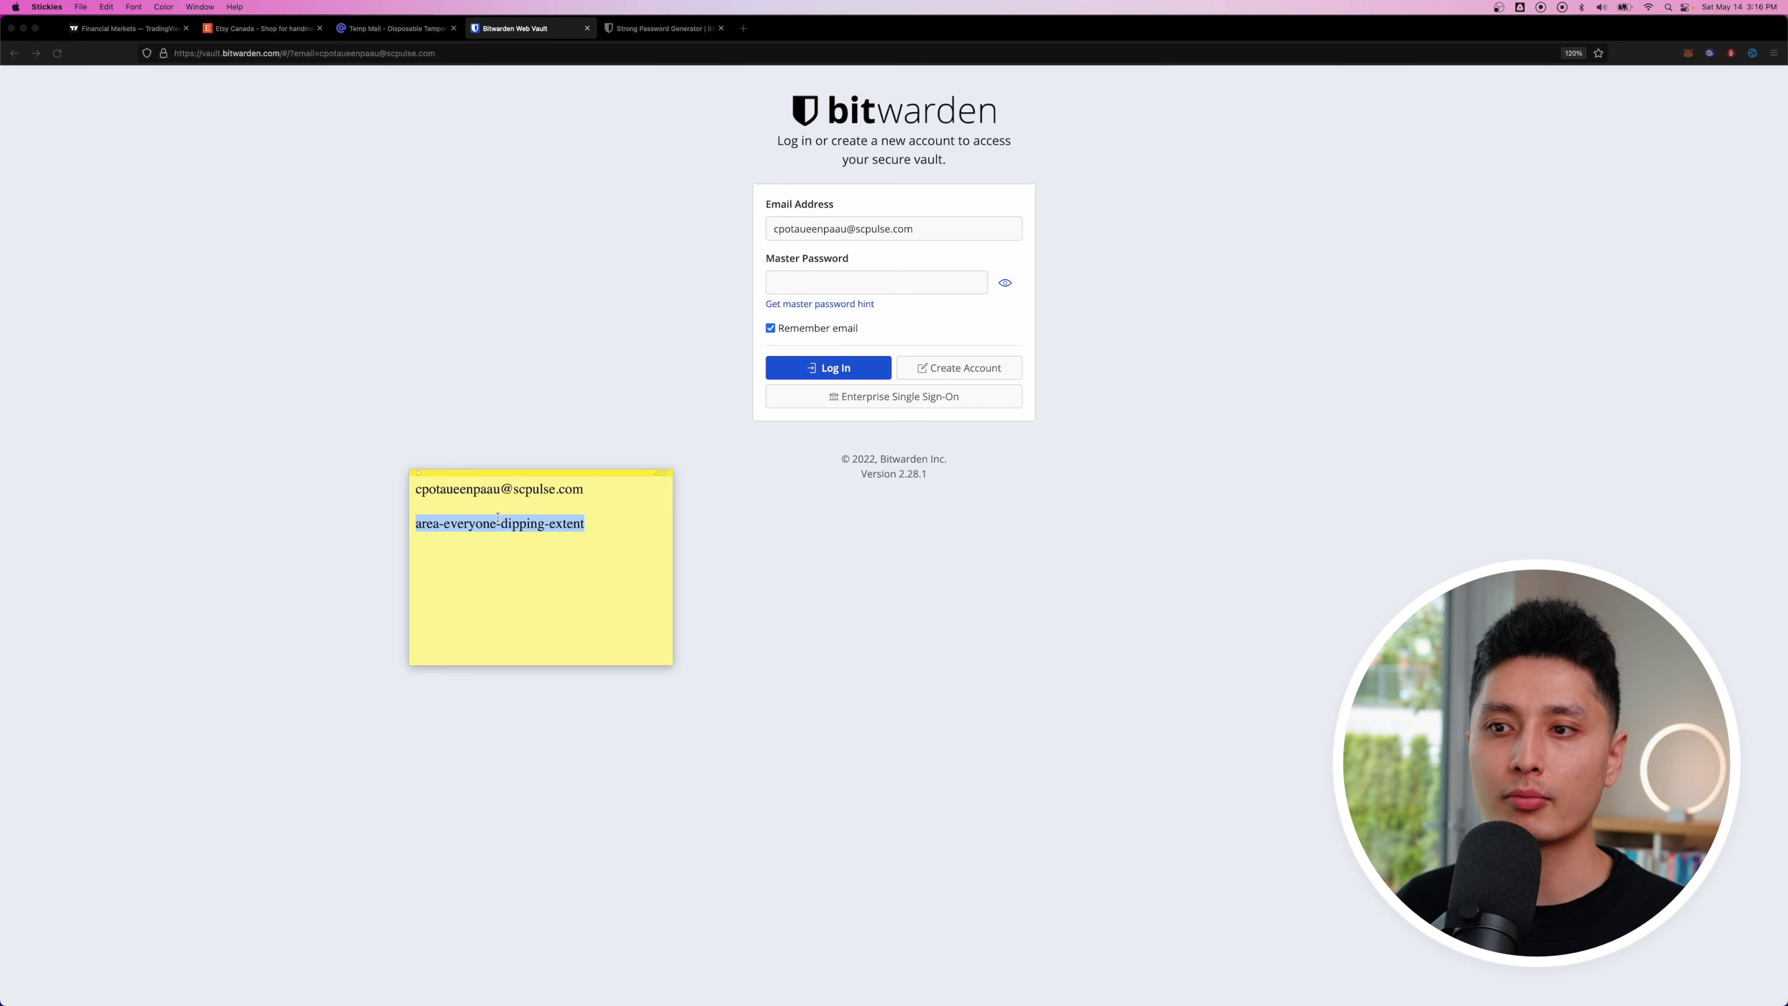
Step: Log in to the Web Vault with the passphrase and send the account verification email
key("super+c")
left_click(788, 279)
key("super+v")
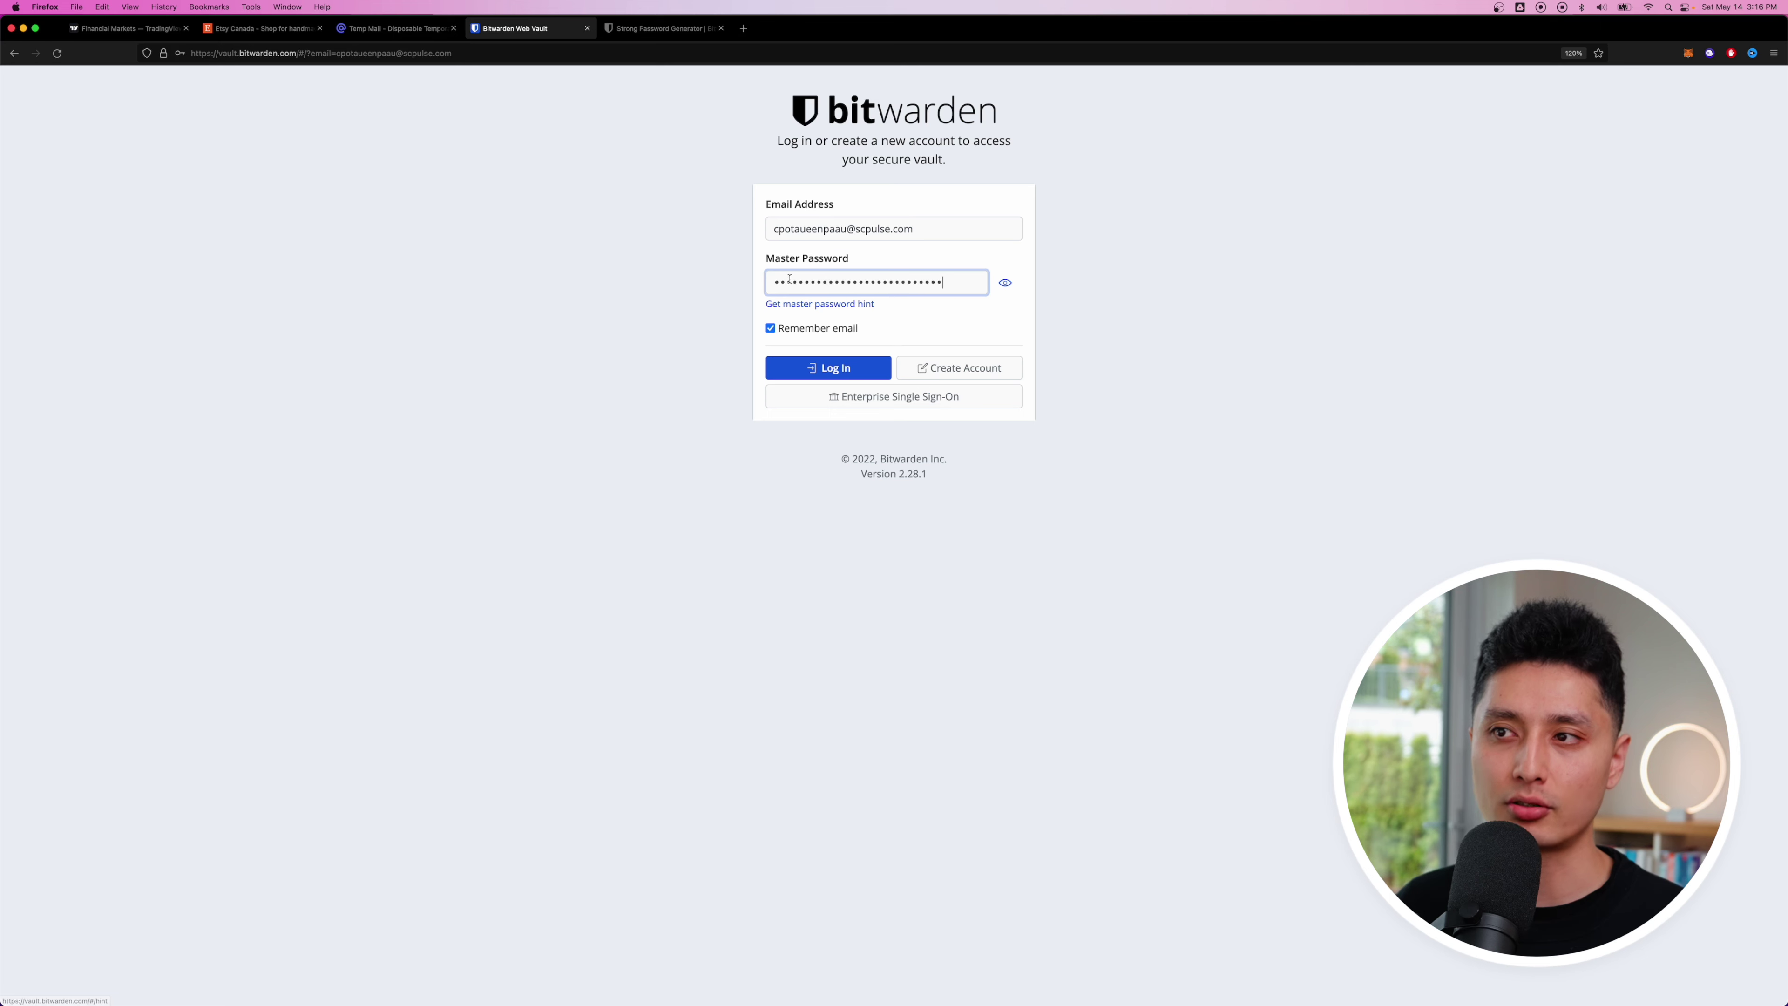
key("Return")
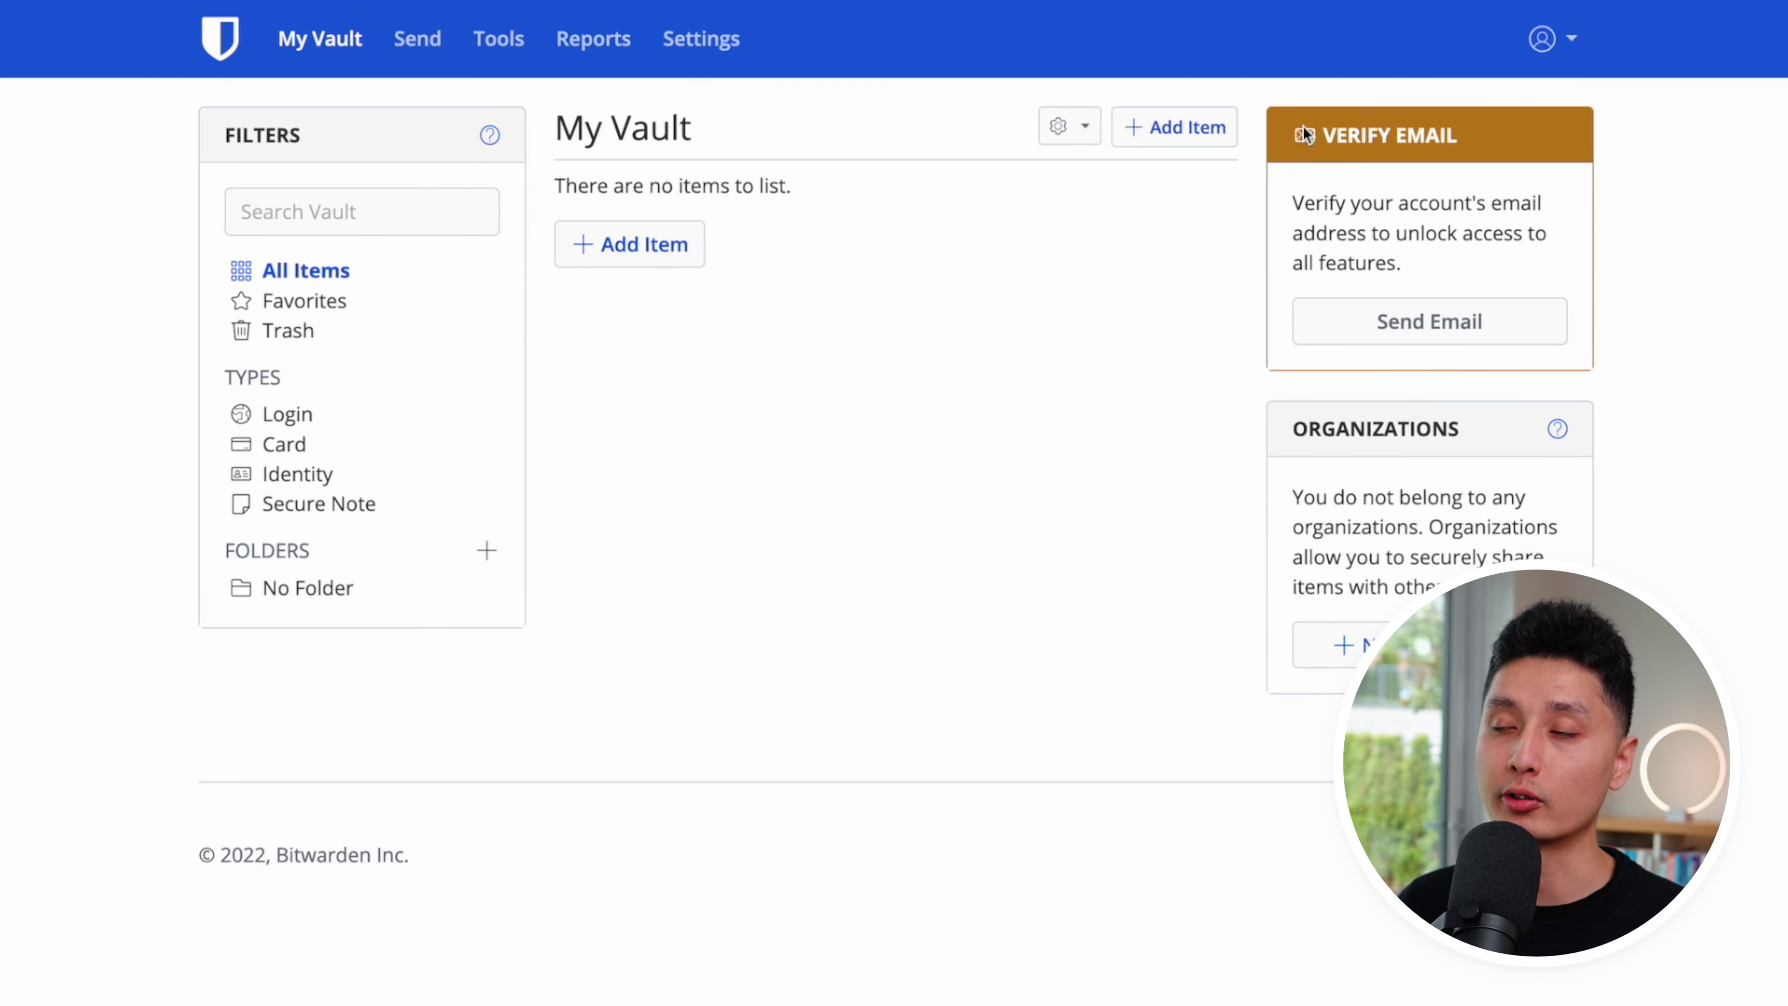
left_click(1390, 331)
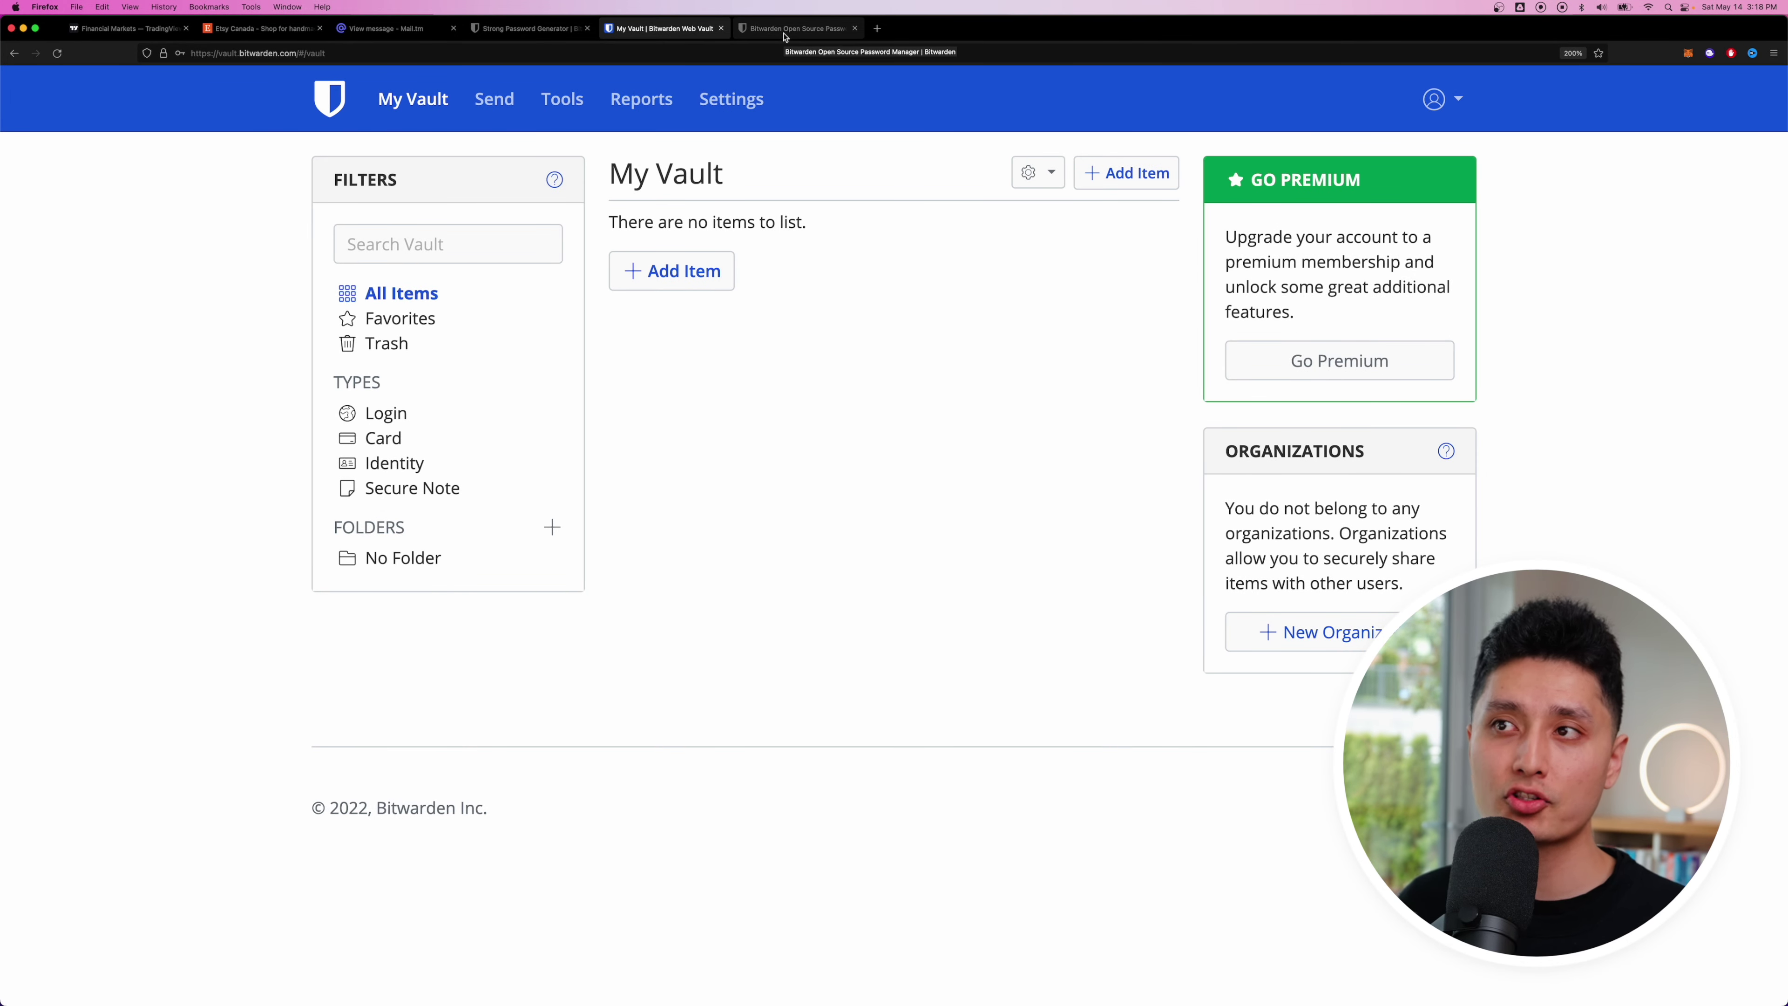
Step: From bitwarden.com's Download page, follow the Mozilla Firefox web browser extension link
left_click(785, 29)
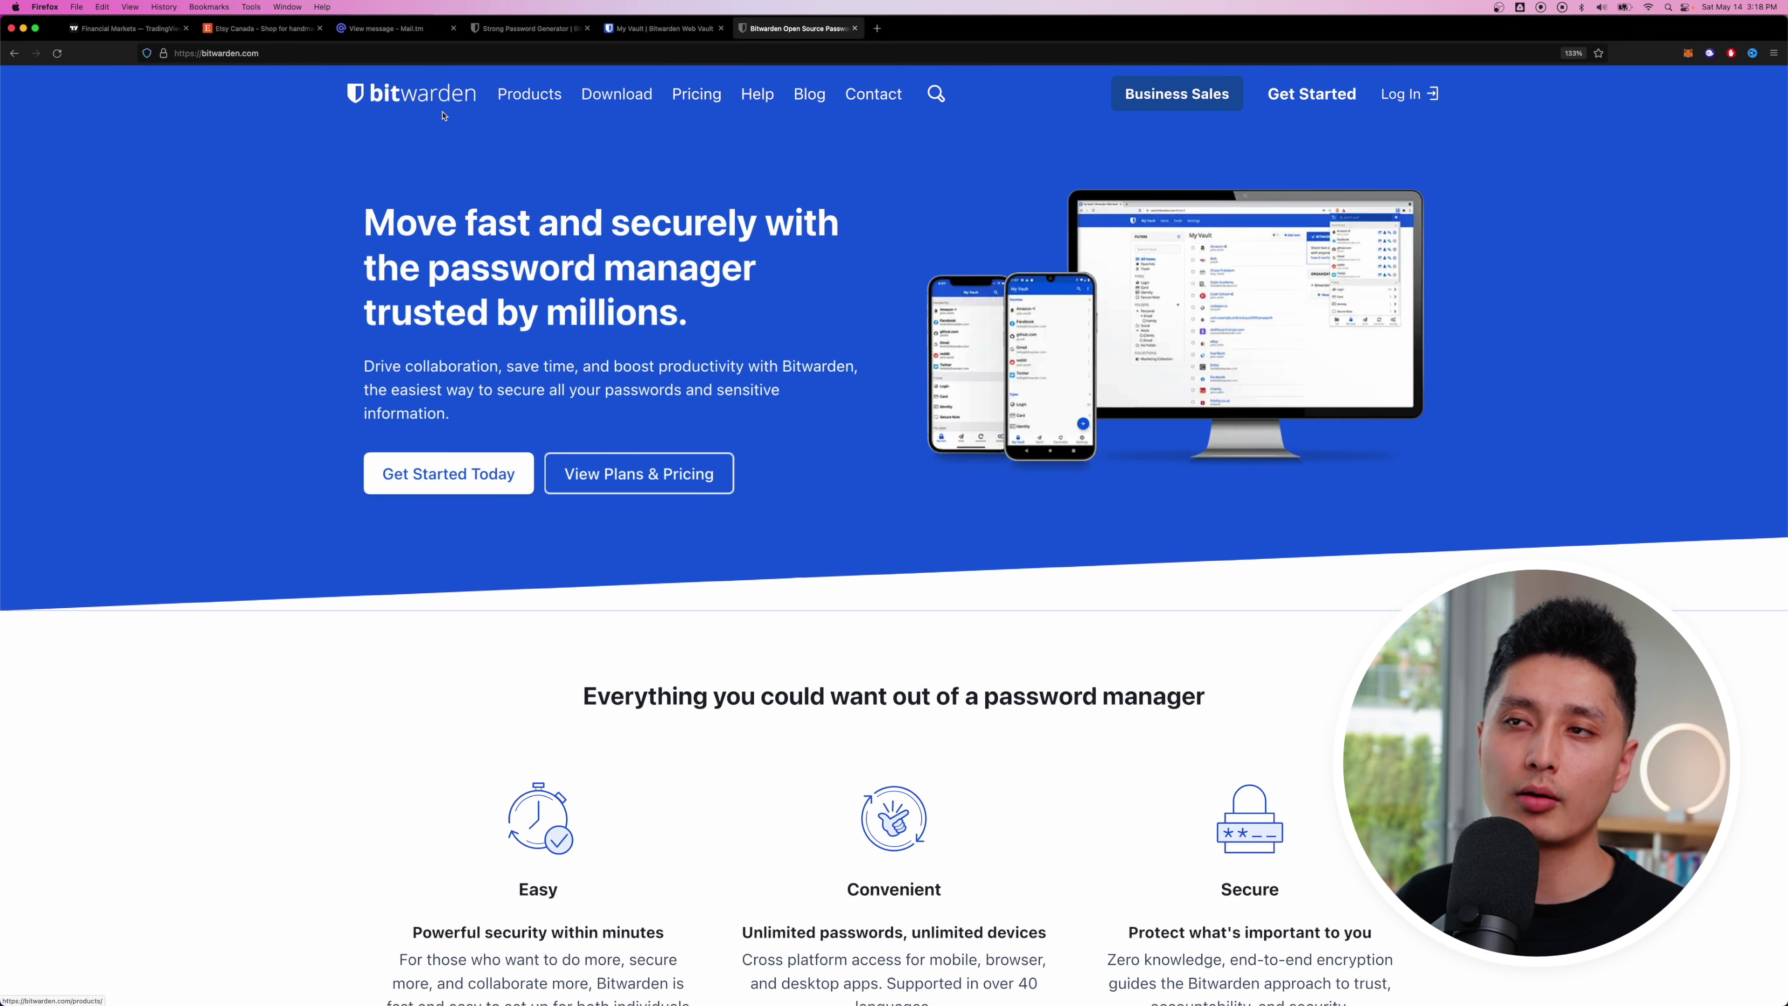
left_click(611, 99)
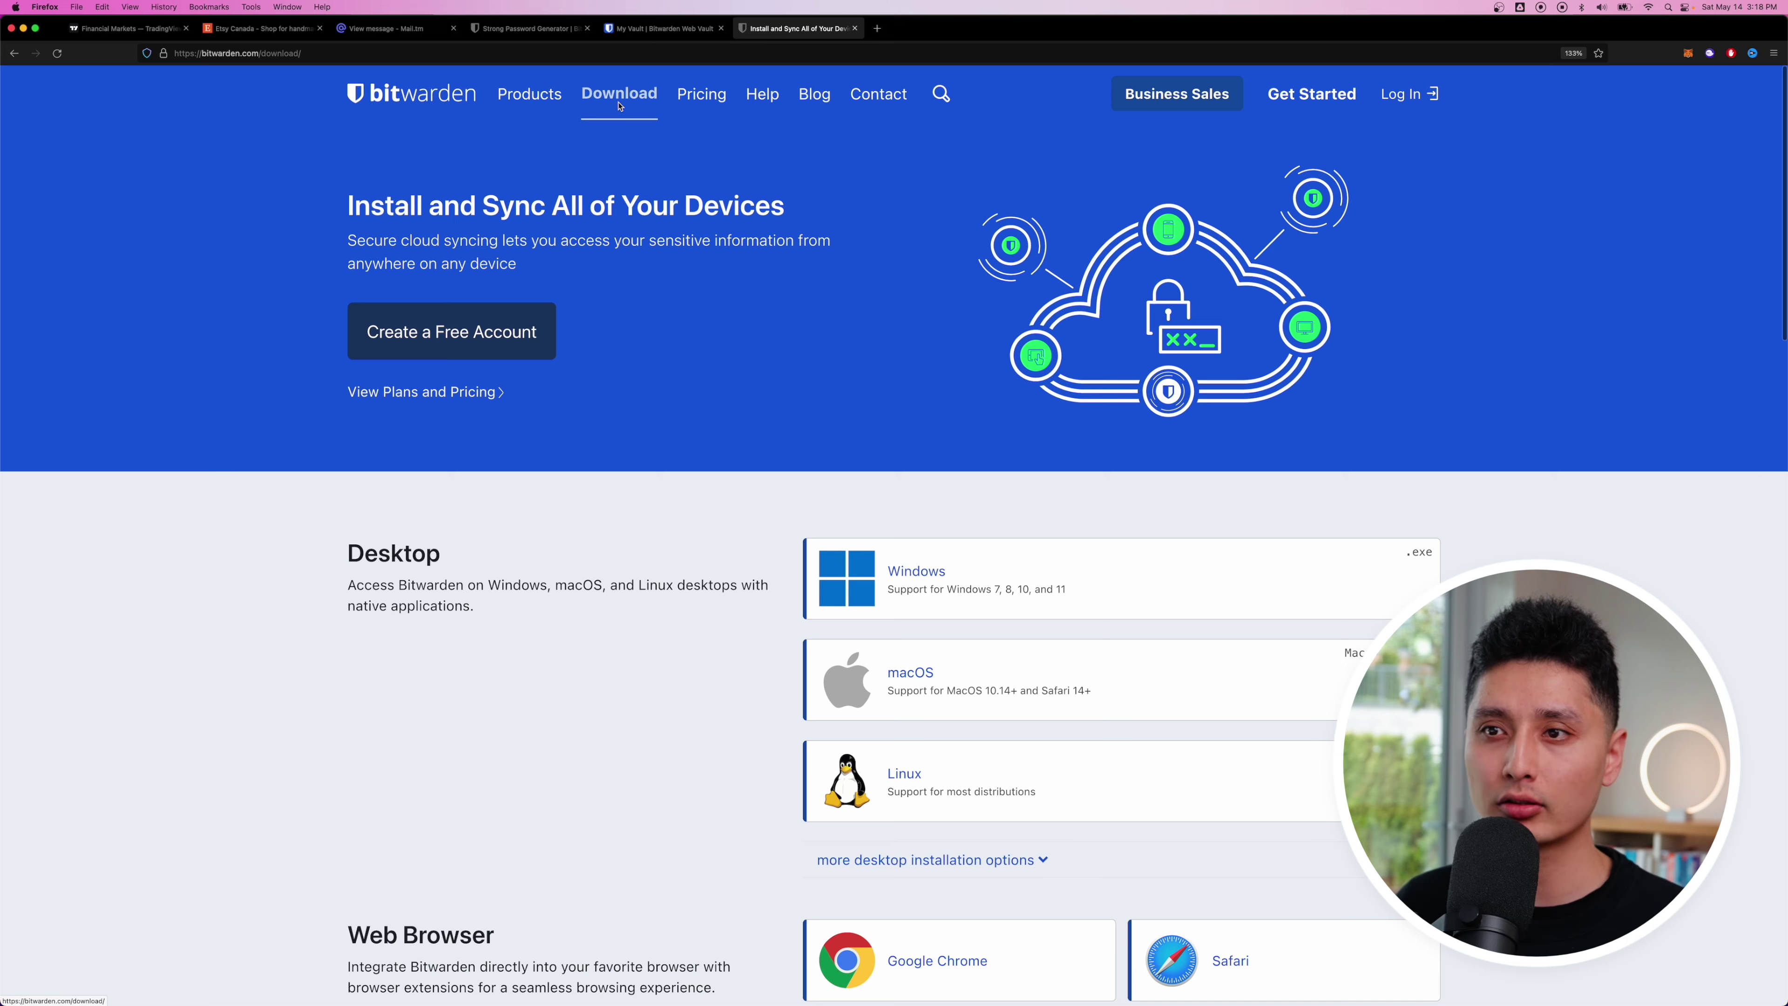
scroll(417, 554, "down", 5)
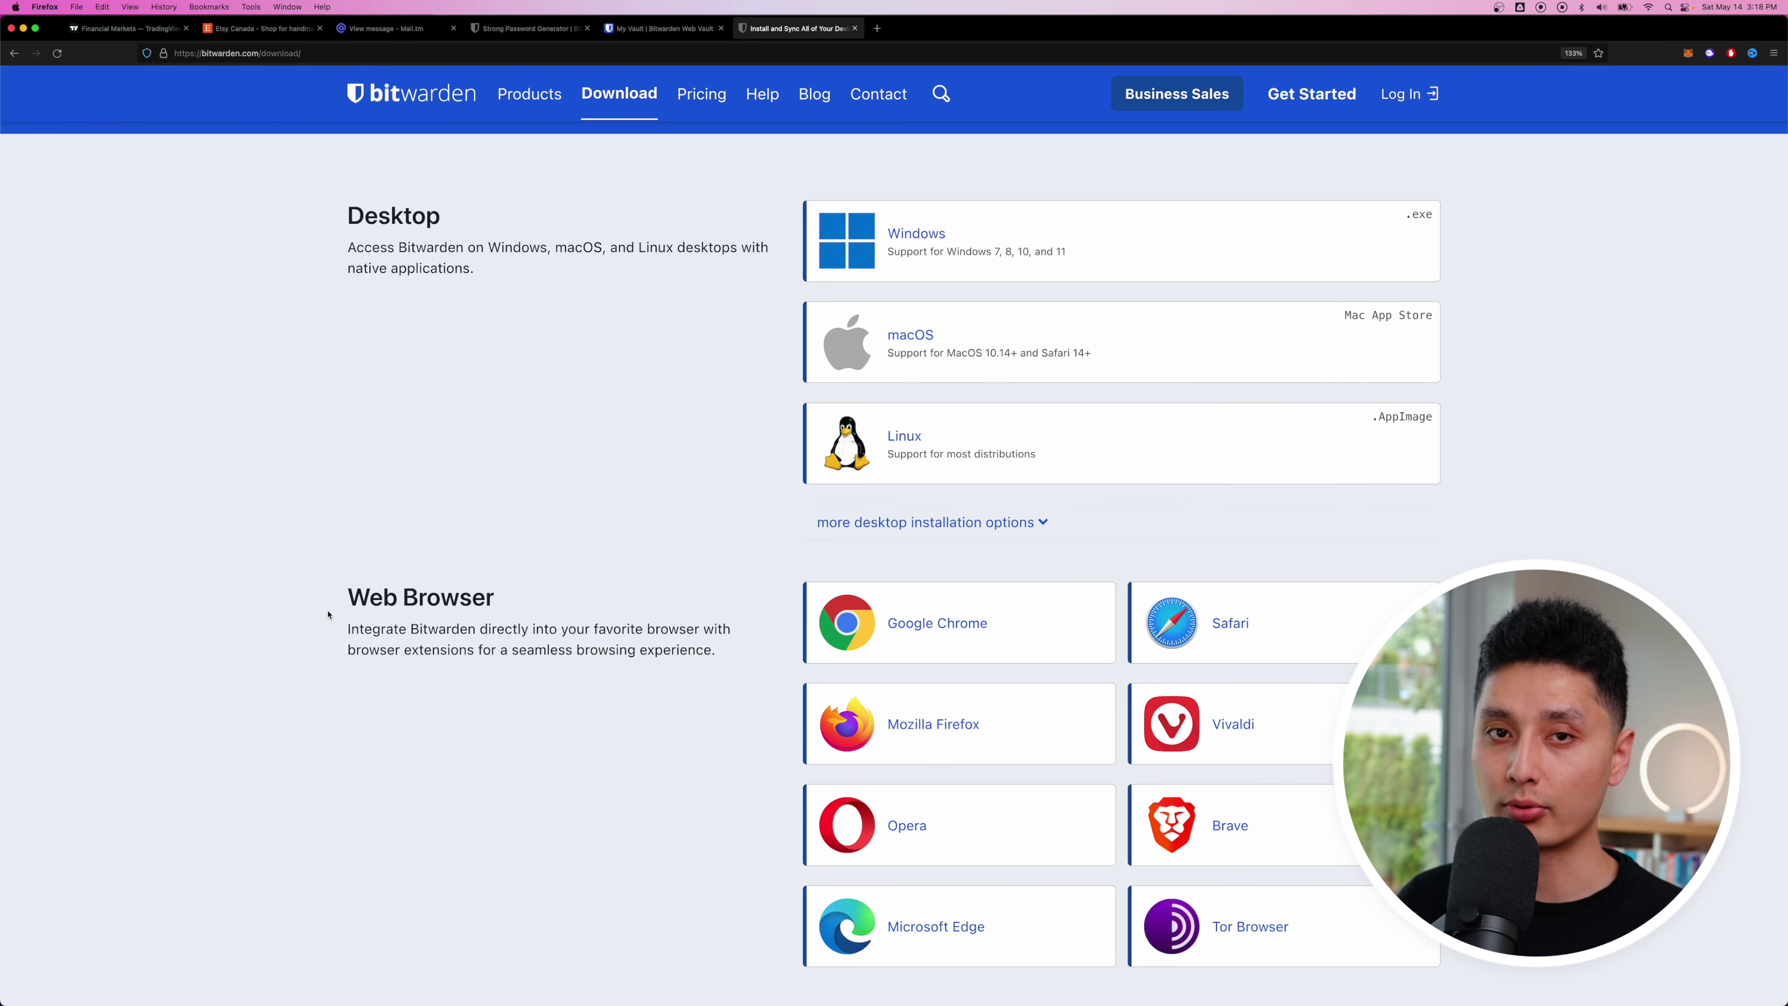
scroll(898, 545, "down", 2)
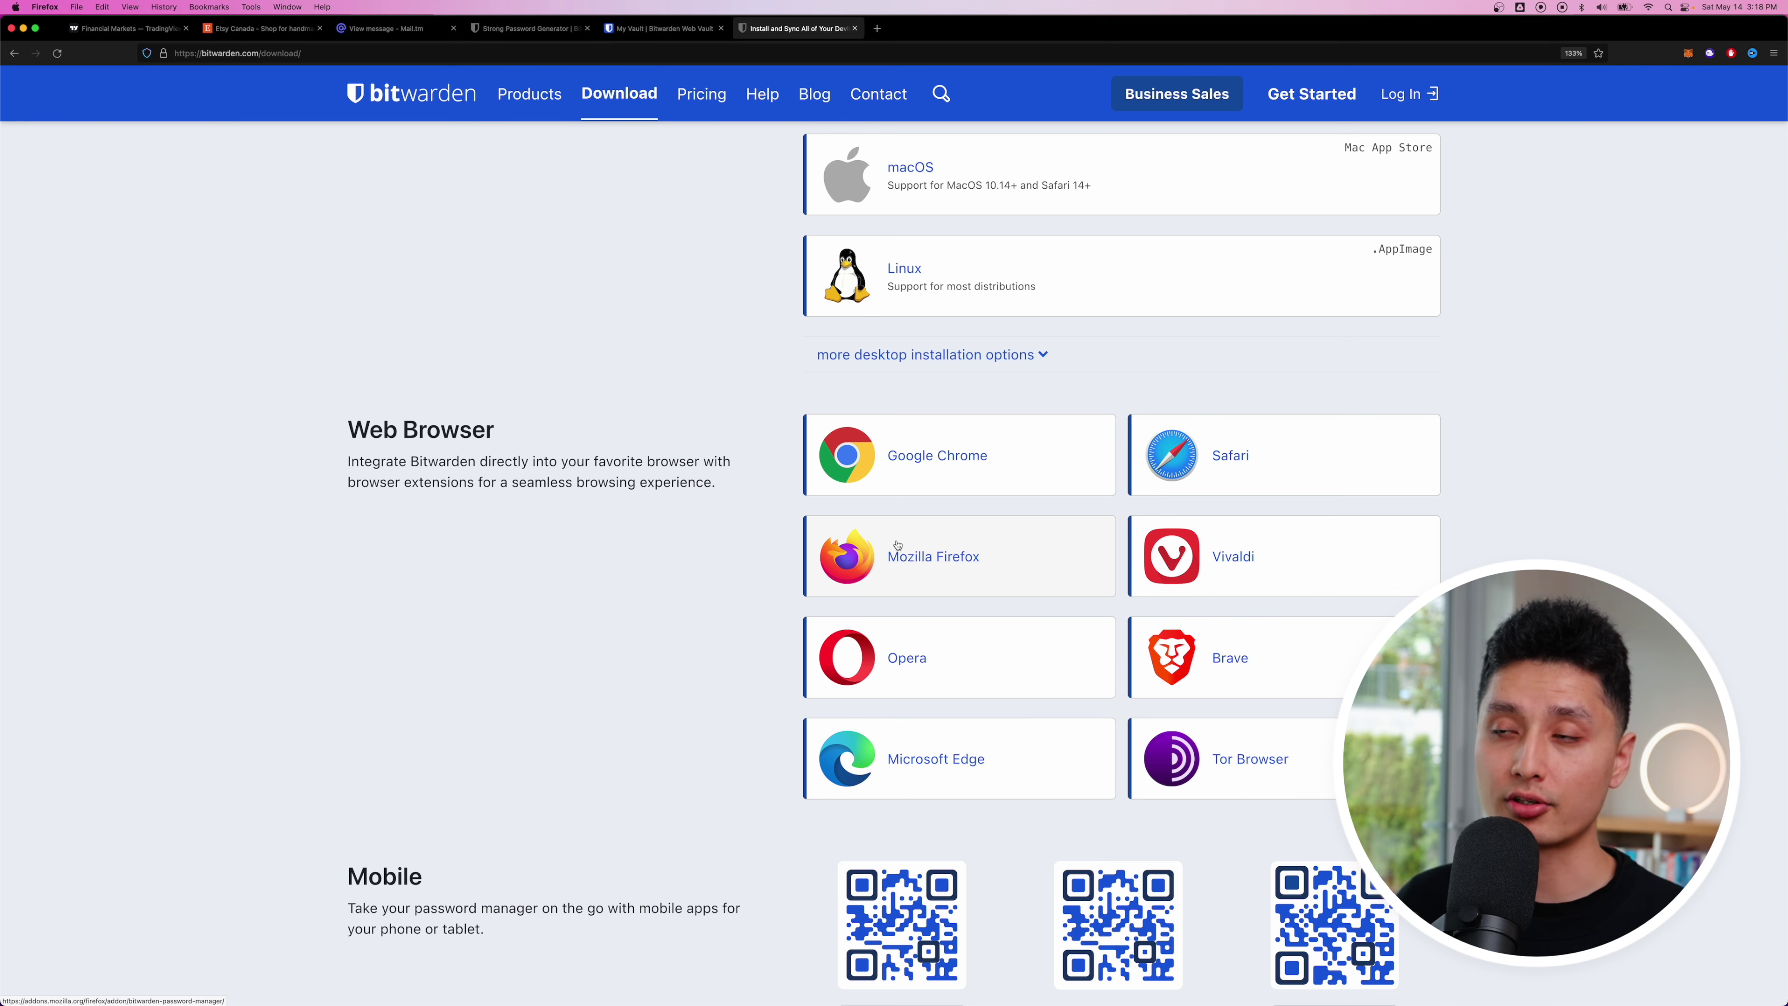
left_click(958, 561)
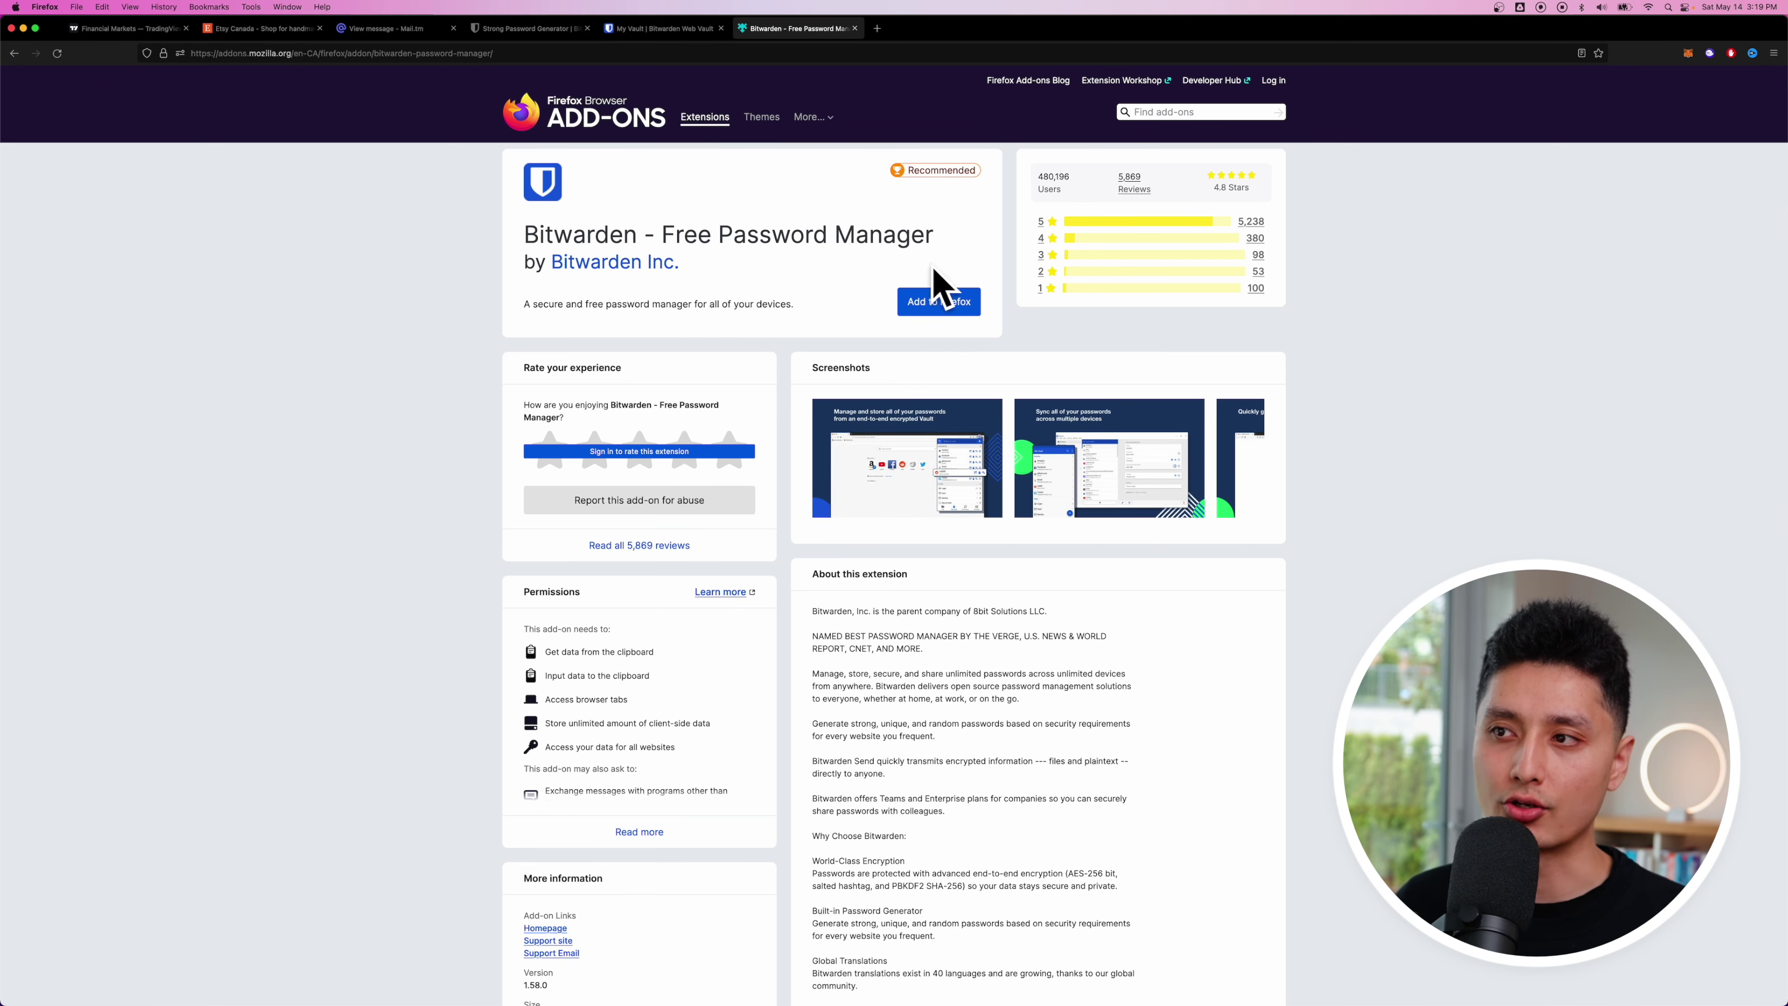
Step: Add the Bitwarden - Free Password Manager extension to Firefox and approve its permissions
left_click(927, 309)
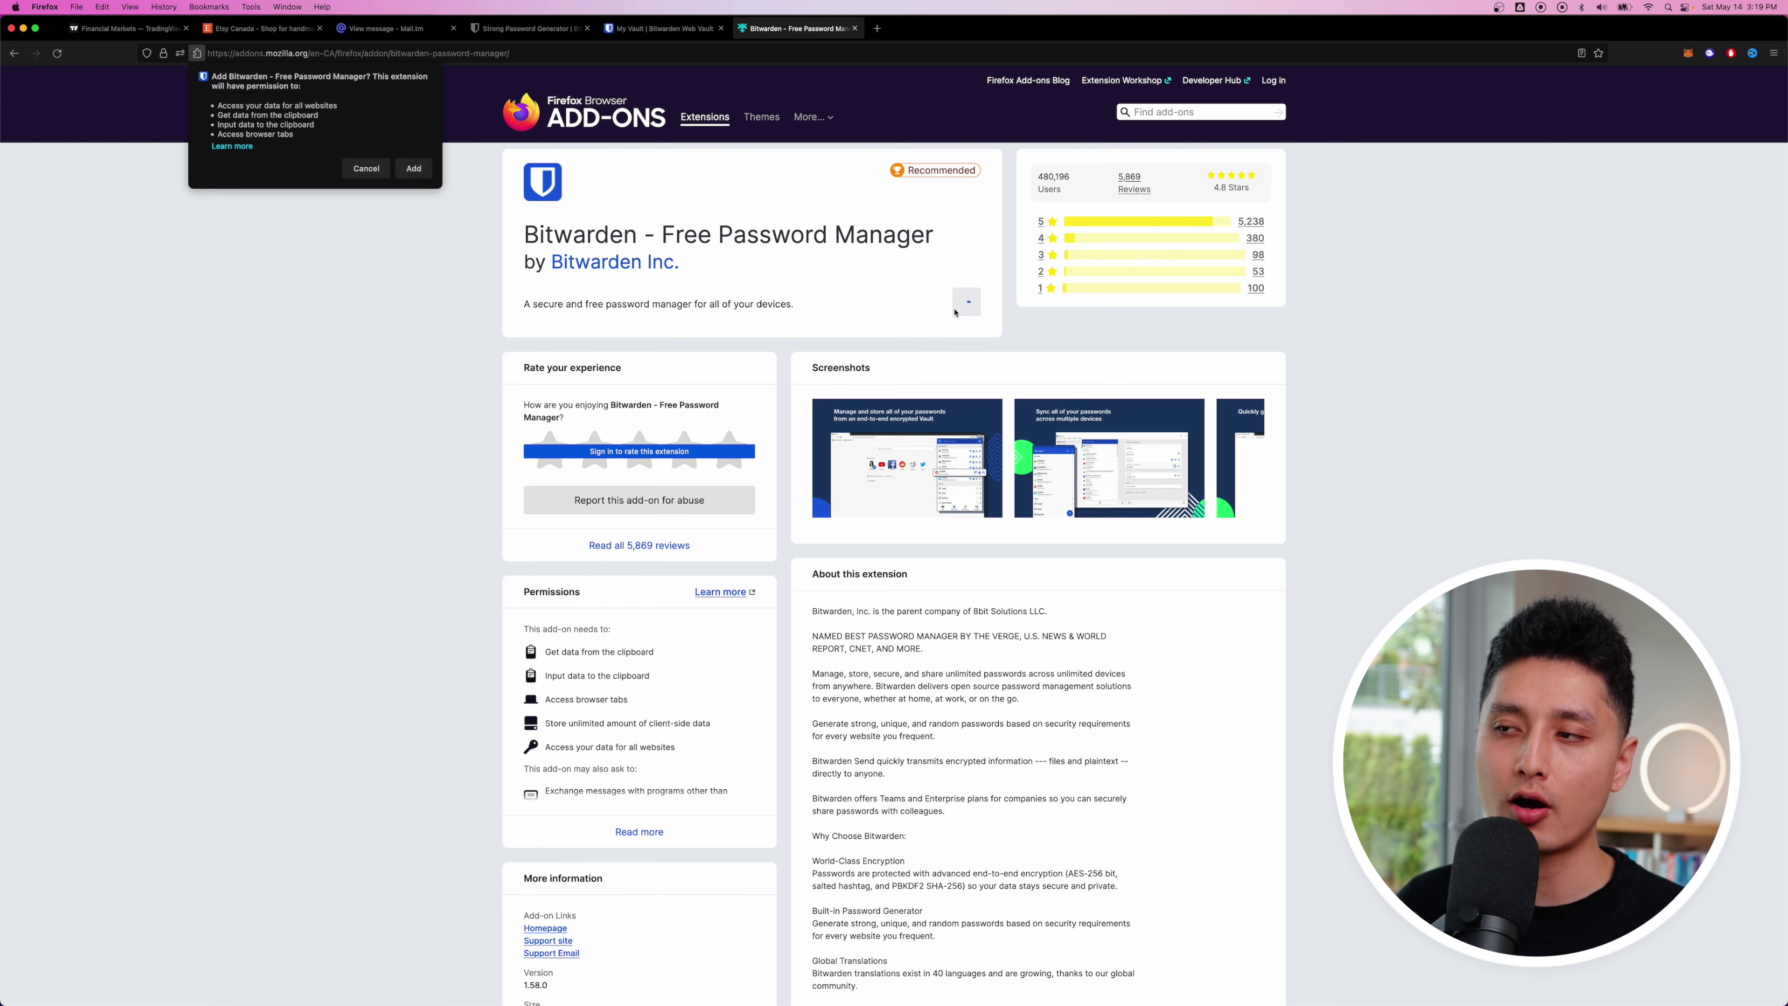
left_click(414, 169)
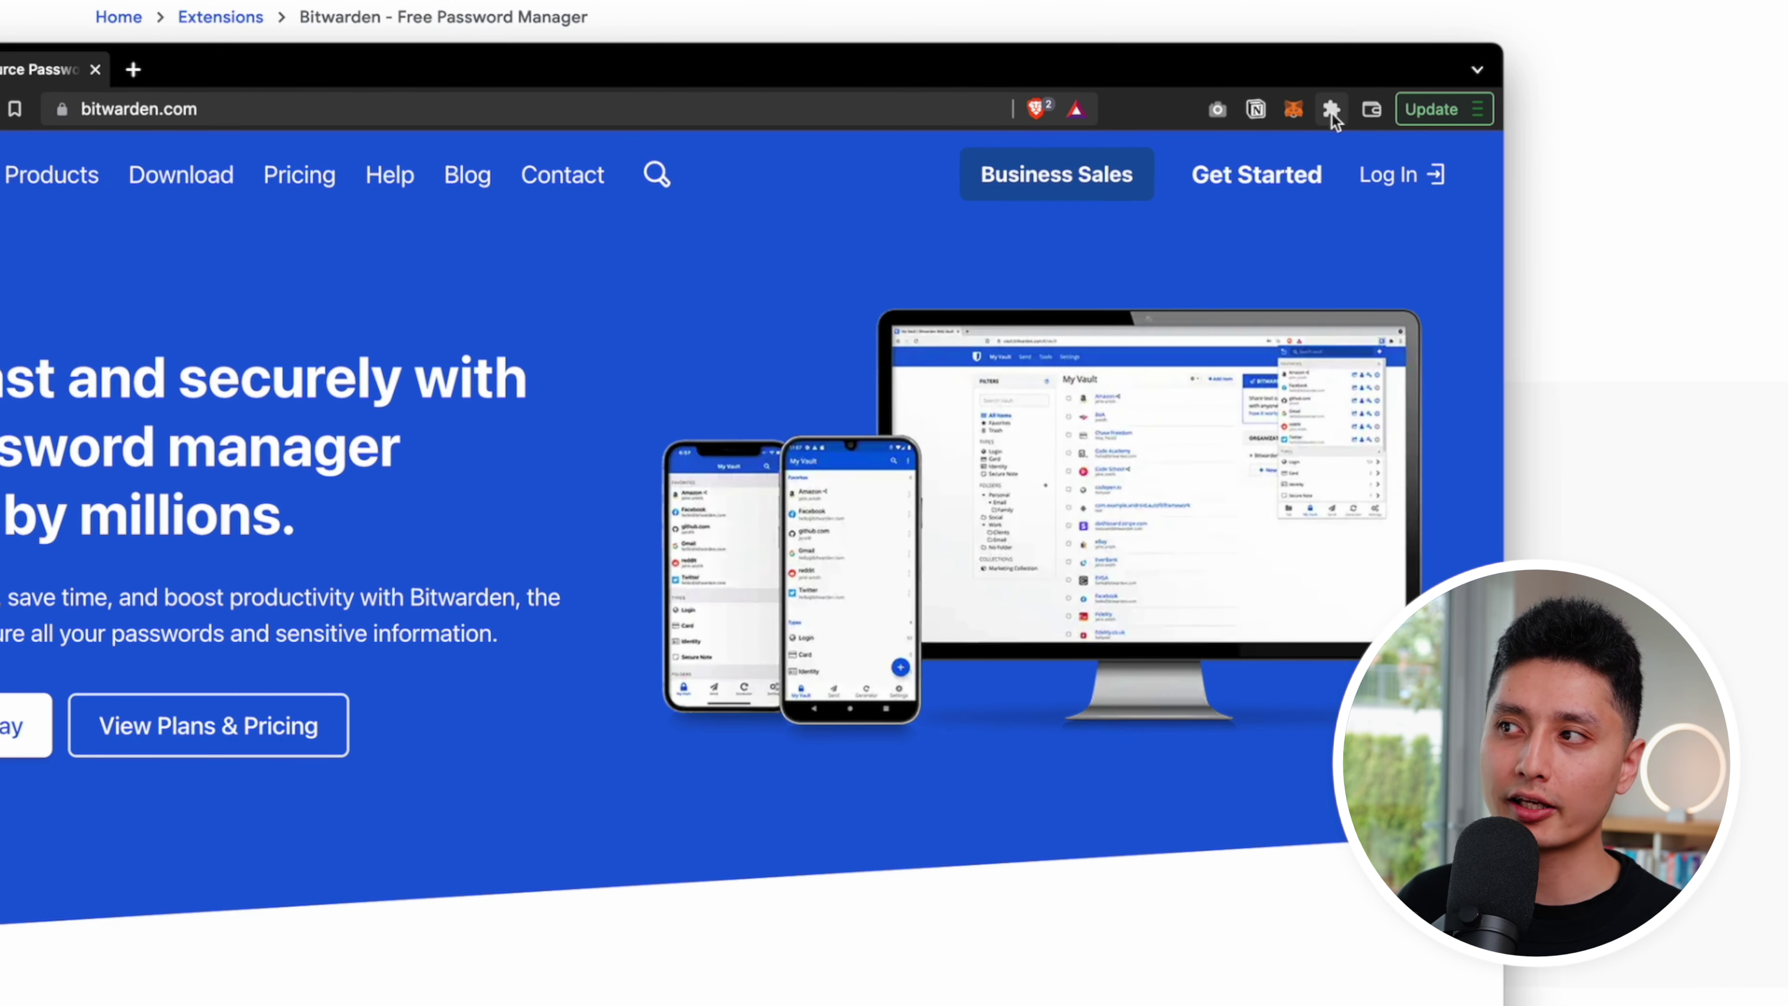
Step: Pin Bitwarden to Brave's toolbar and drag its icon left of the other extensions
left_click(1332, 110)
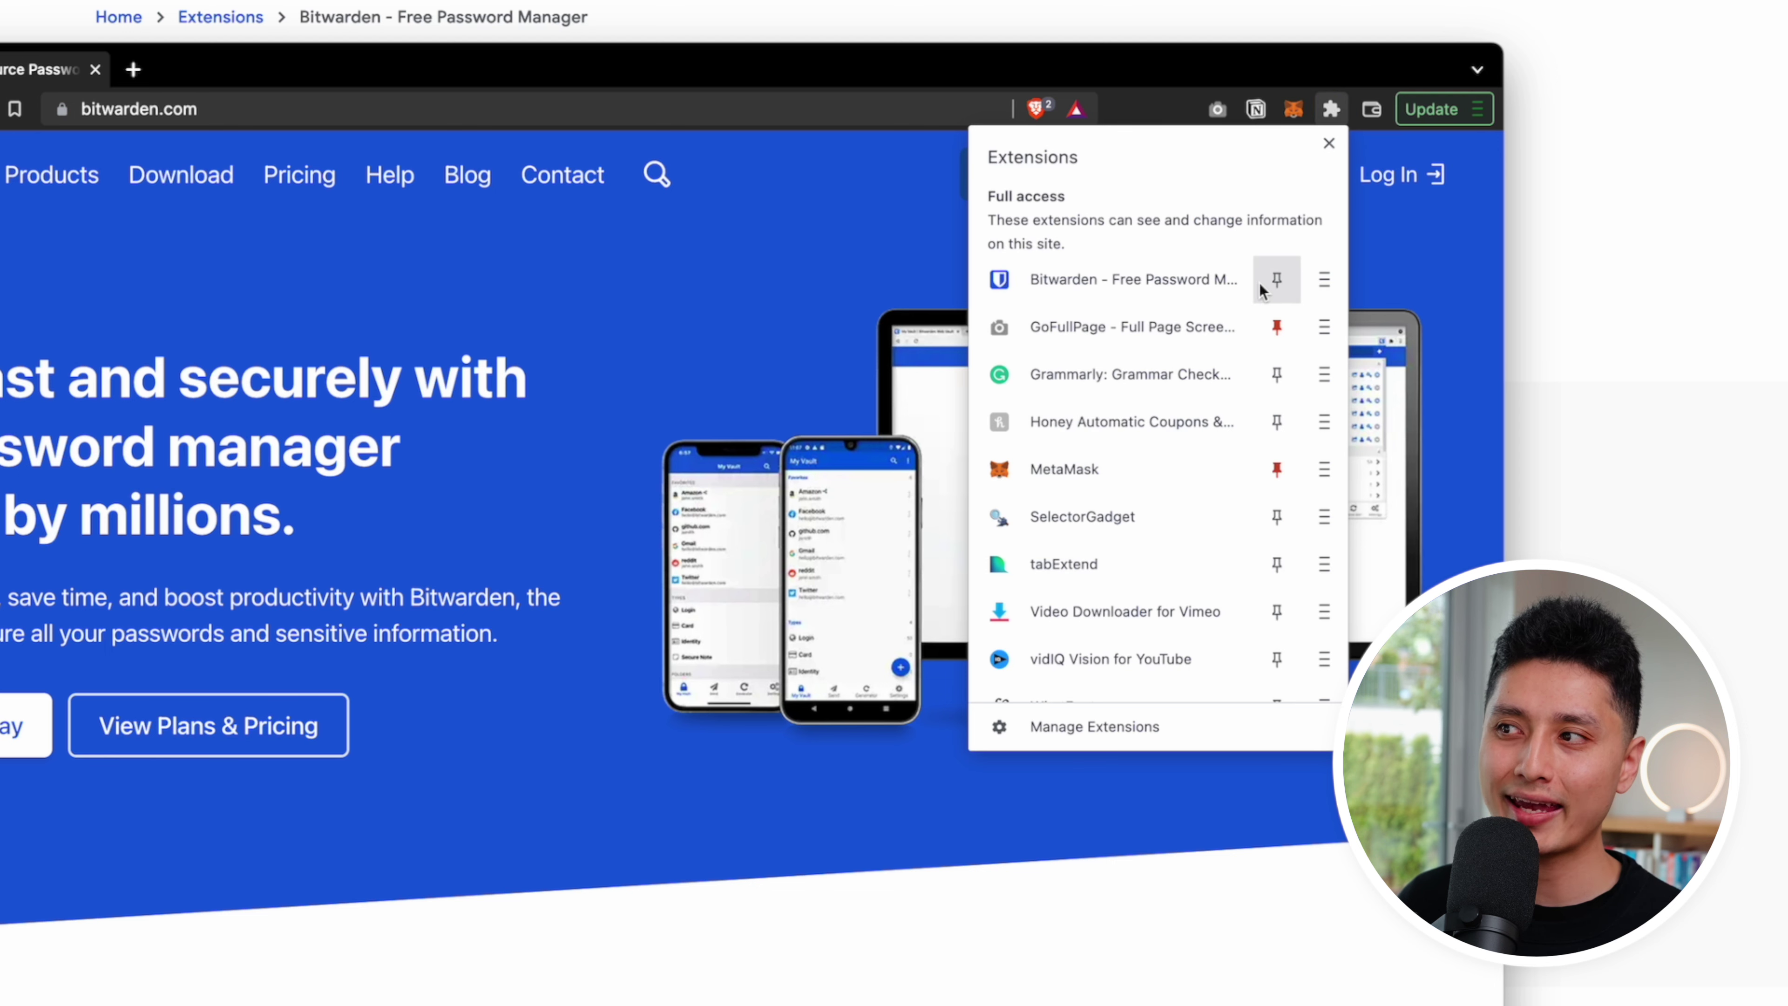
left_click(1277, 281)
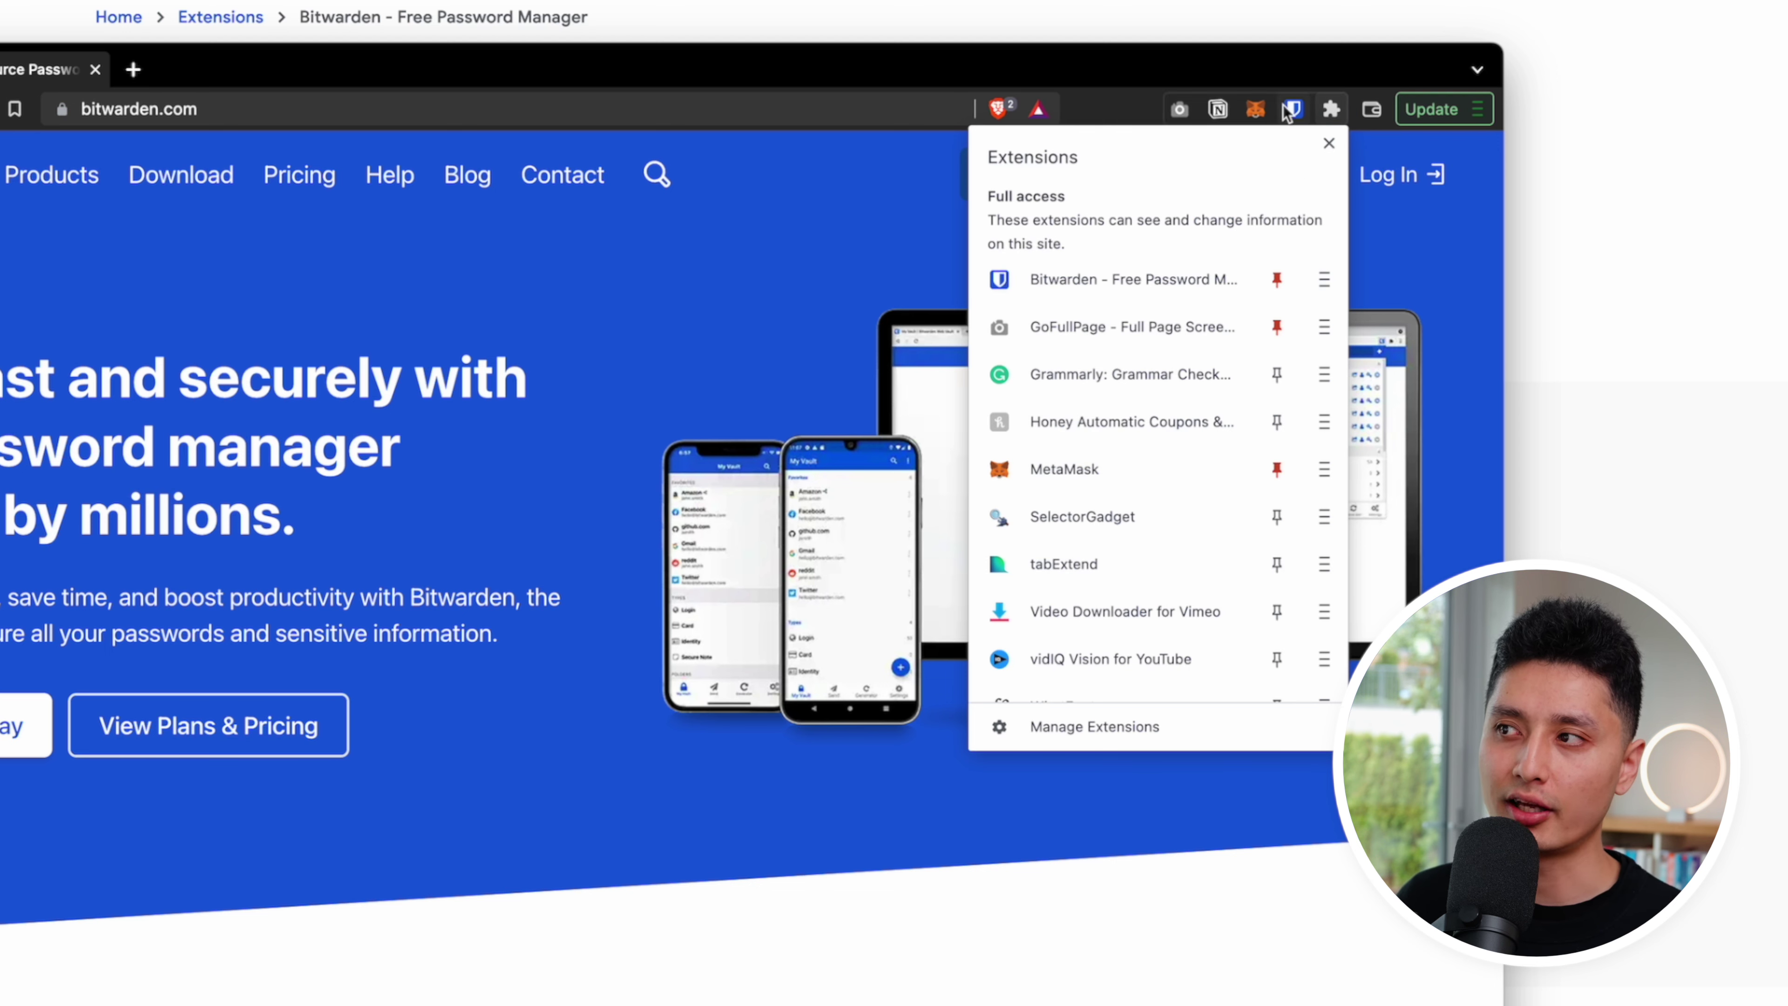
left_click(1296, 111)
left_click_drag(1300, 115, 1180, 115)
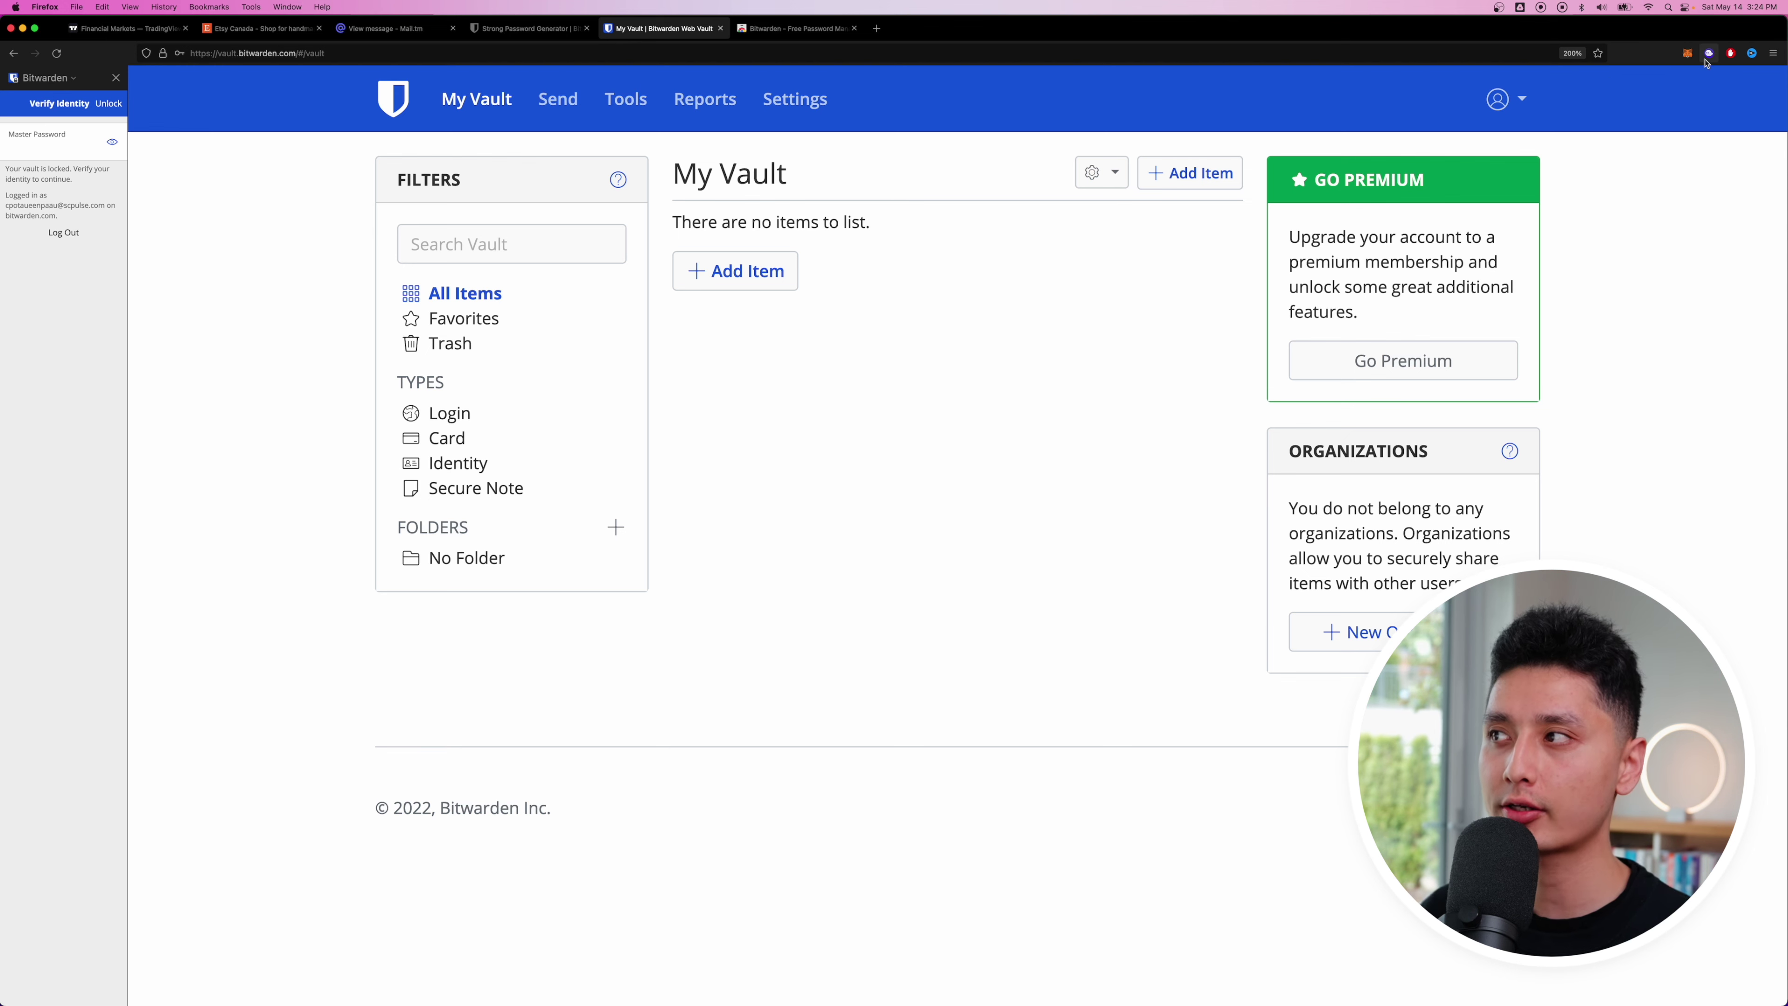
Step: Pin the Bitwarden extension to the Firefox toolbar through Customize Toolbar
right_click(1670, 54)
left_click(1696, 82)
left_click_drag(1175, 117, 1655, 53)
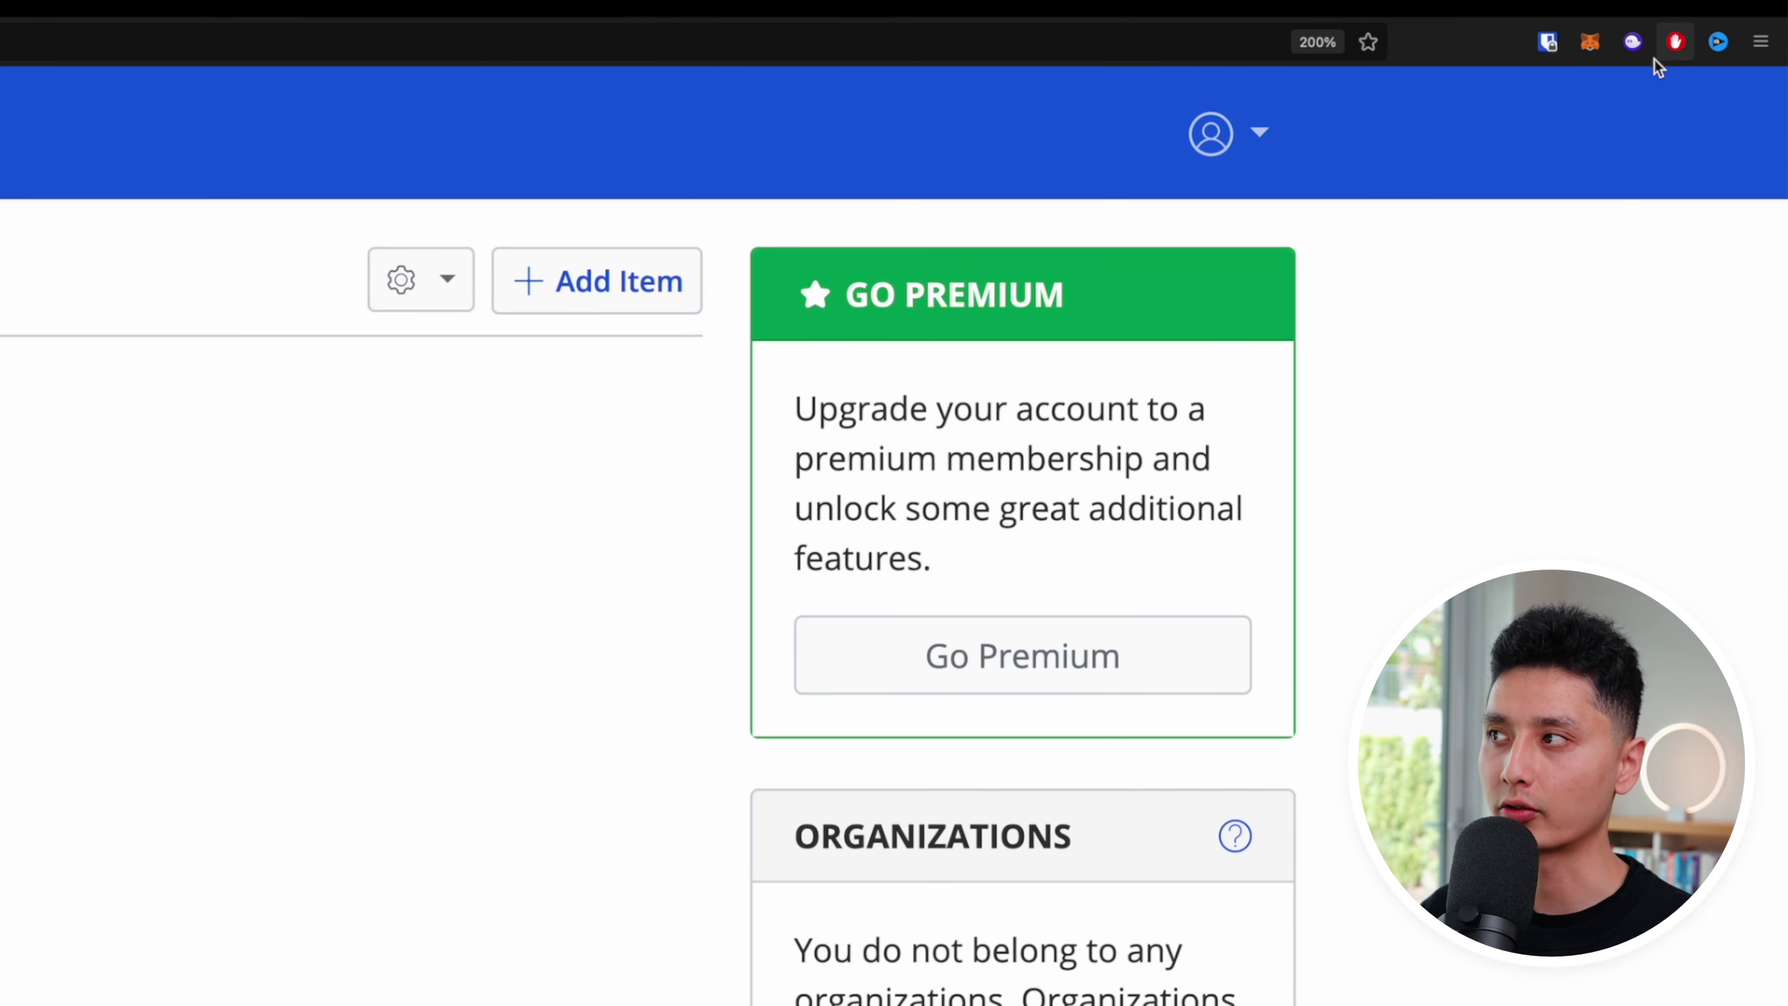
scroll(1443, 539, "right", 2)
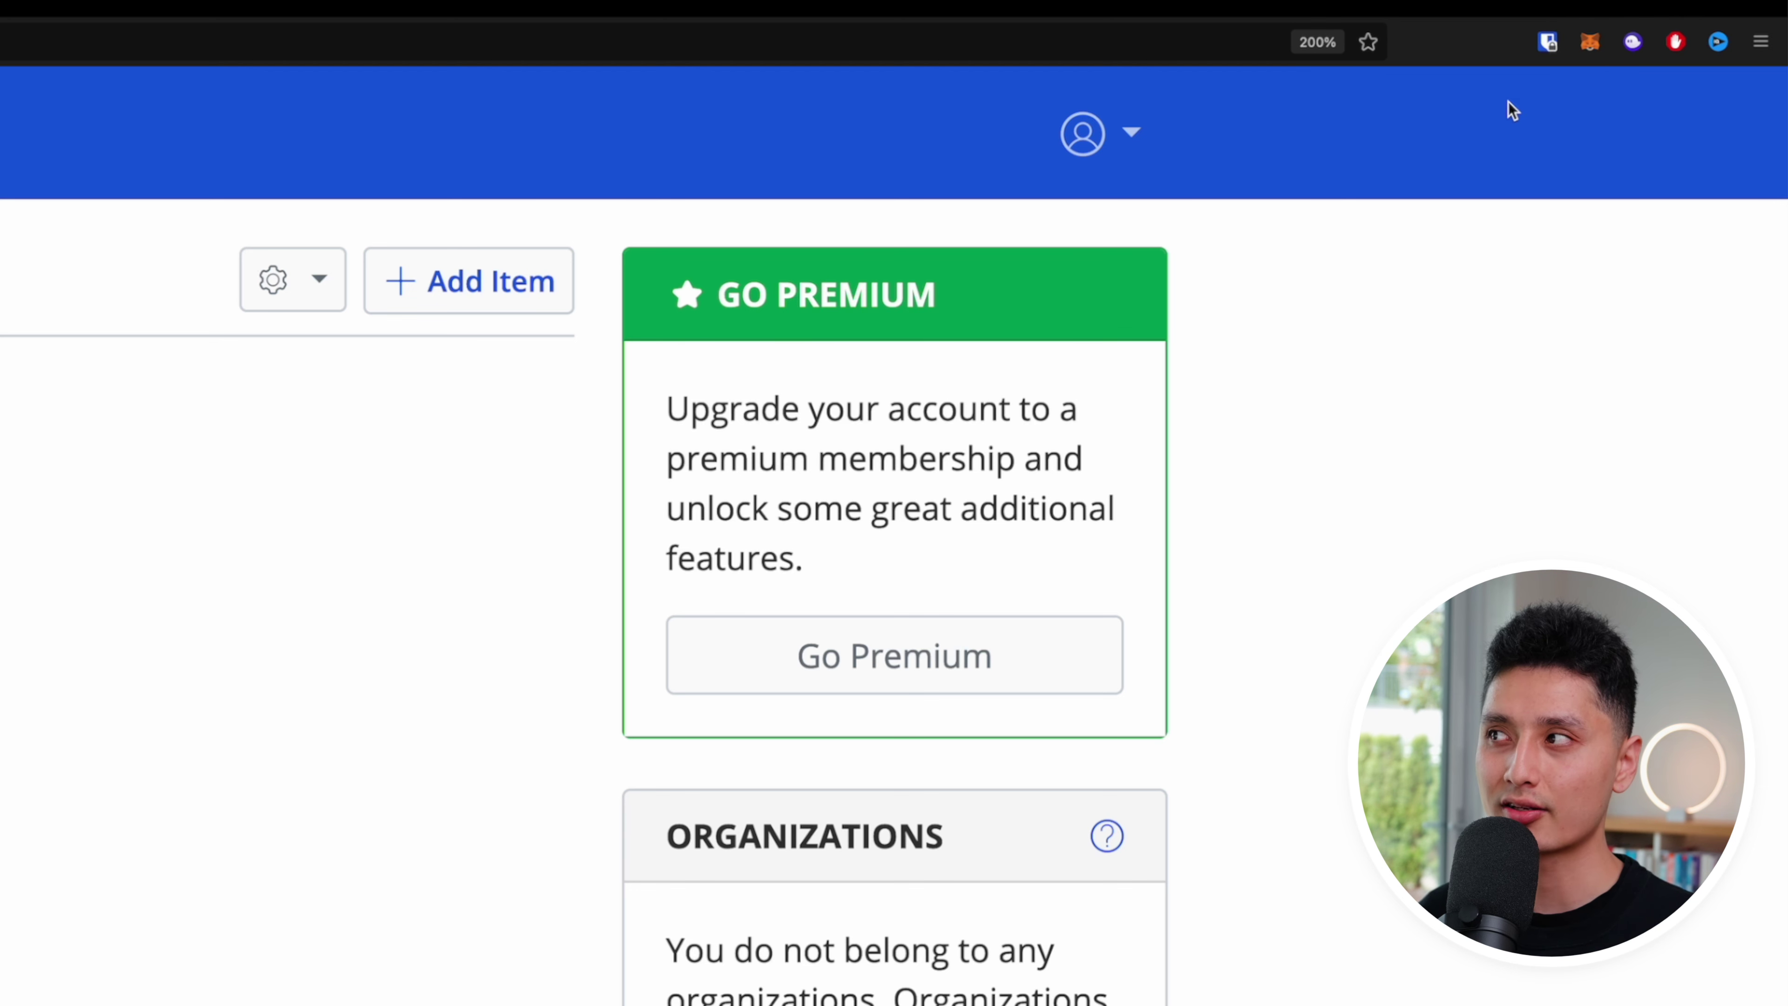
Step: Unlock the Bitwarden extension with the pasted master password, then close its popup
left_click(1548, 42)
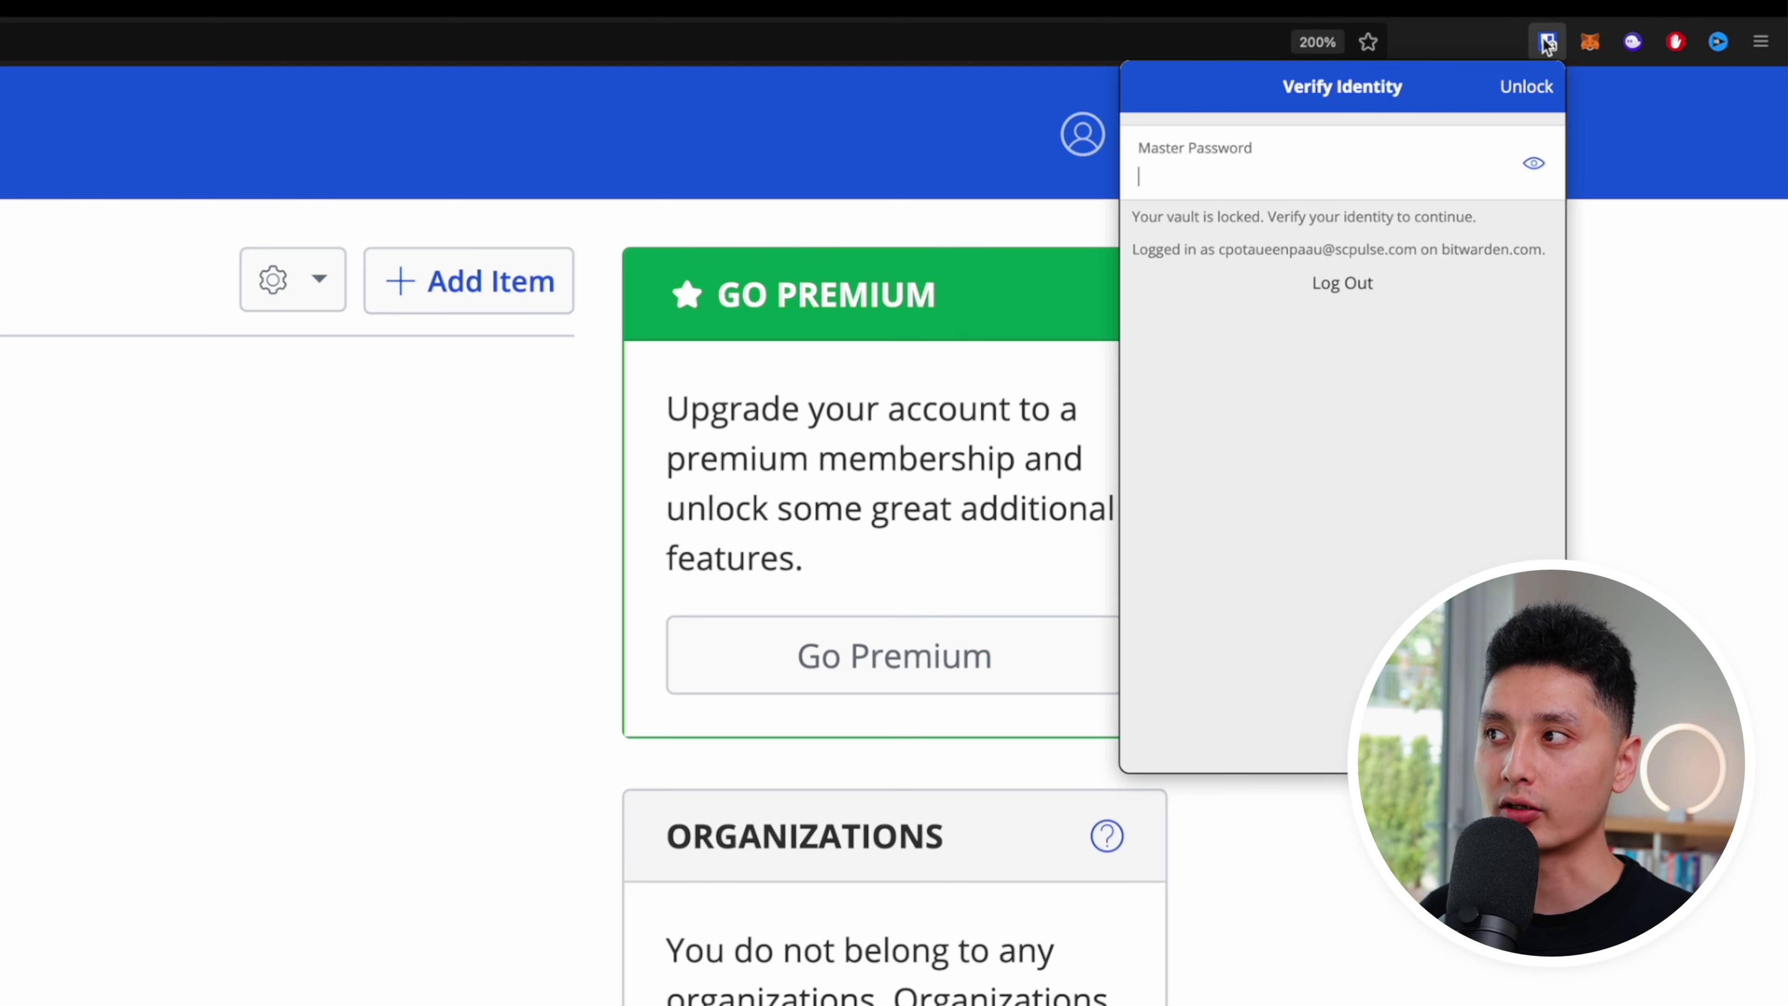
key("ctrl+v")
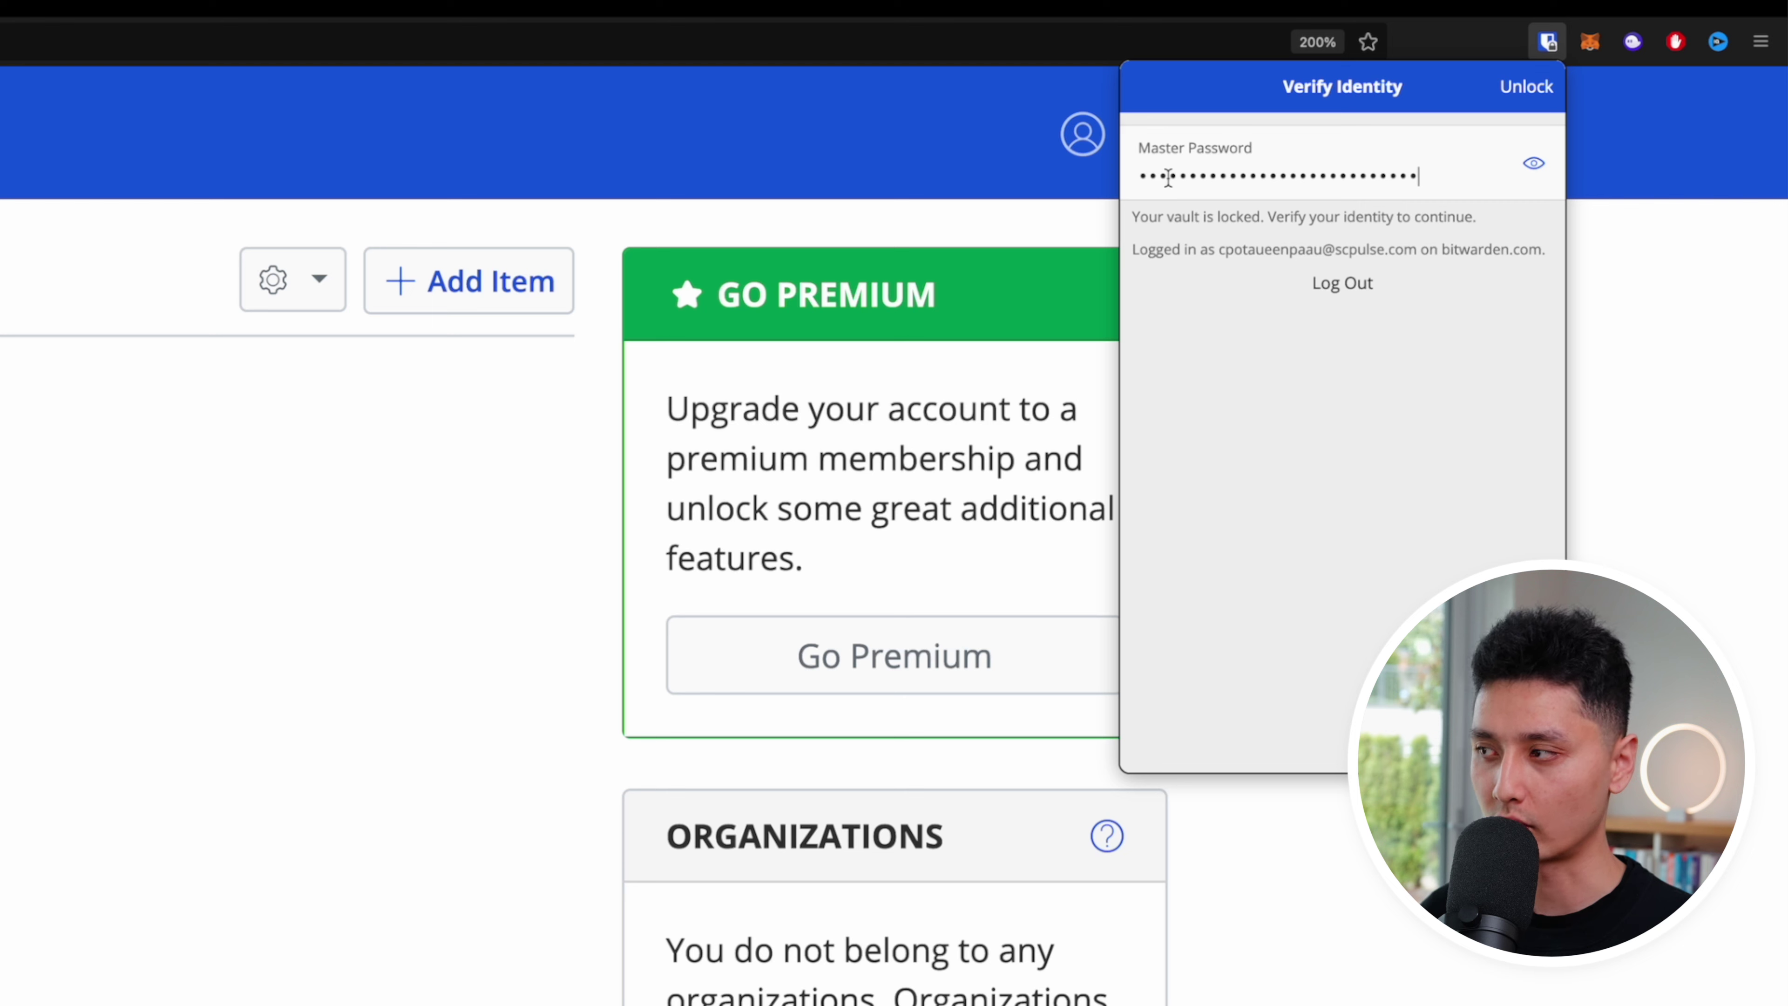
key("Return")
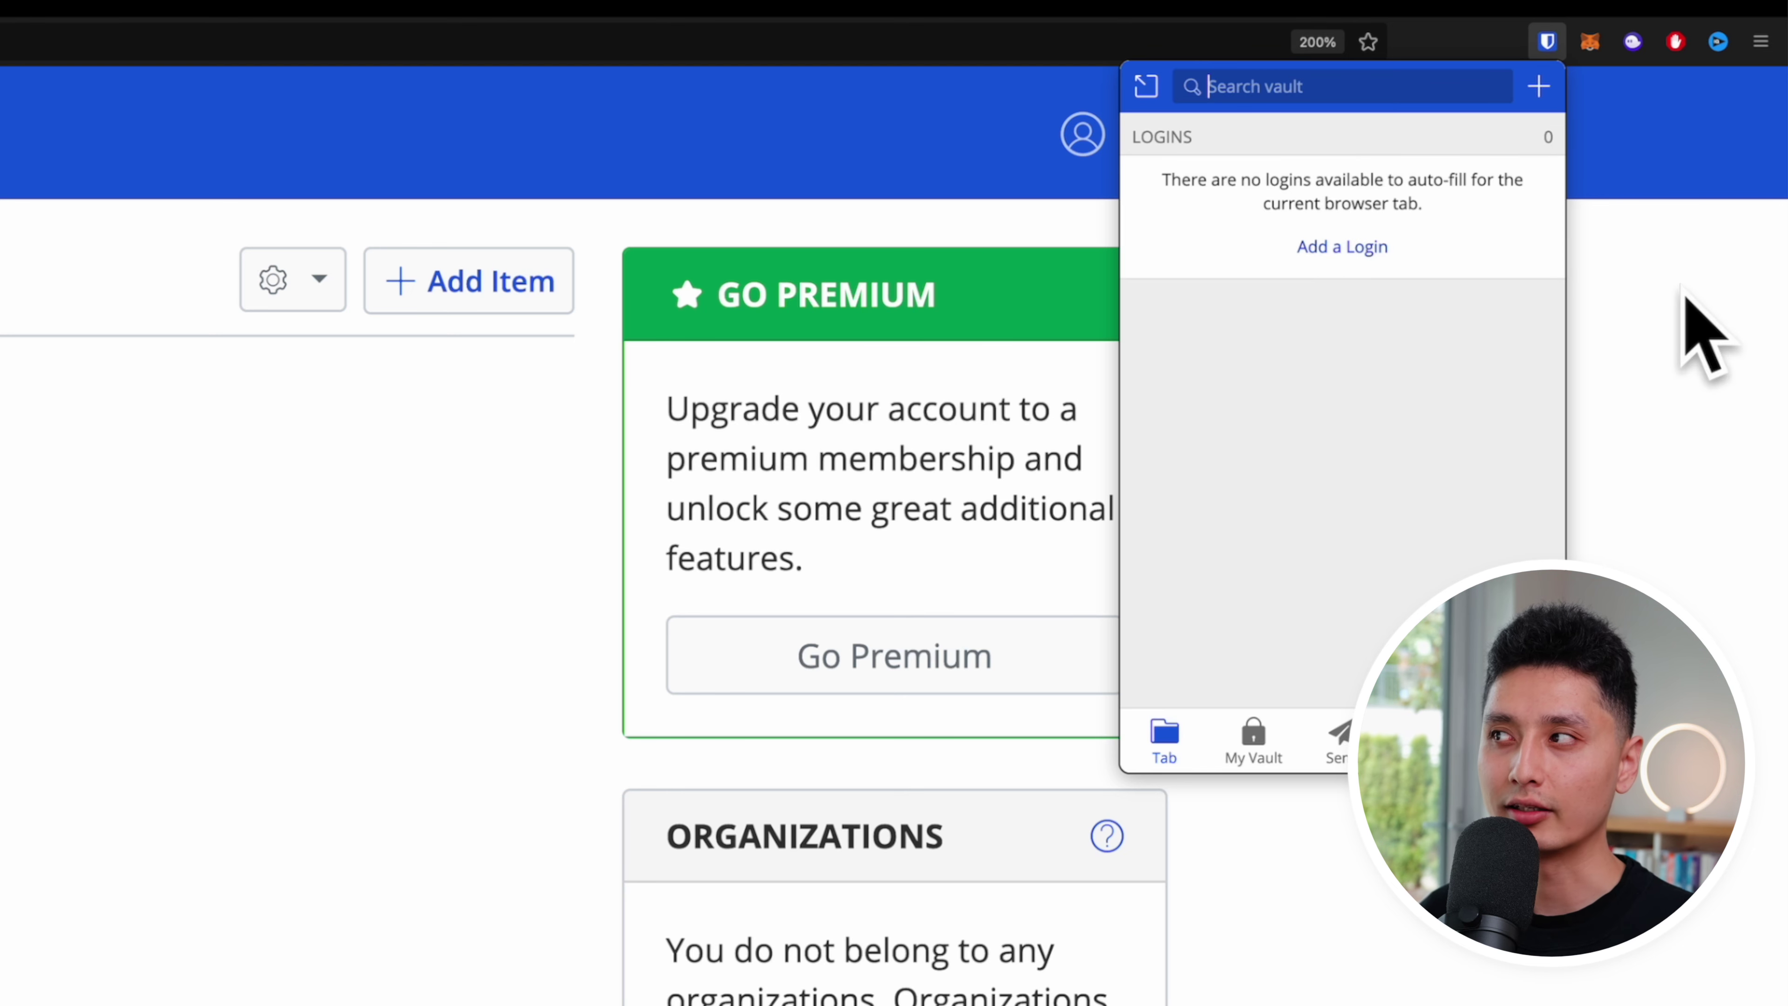
left_click(1739, 289)
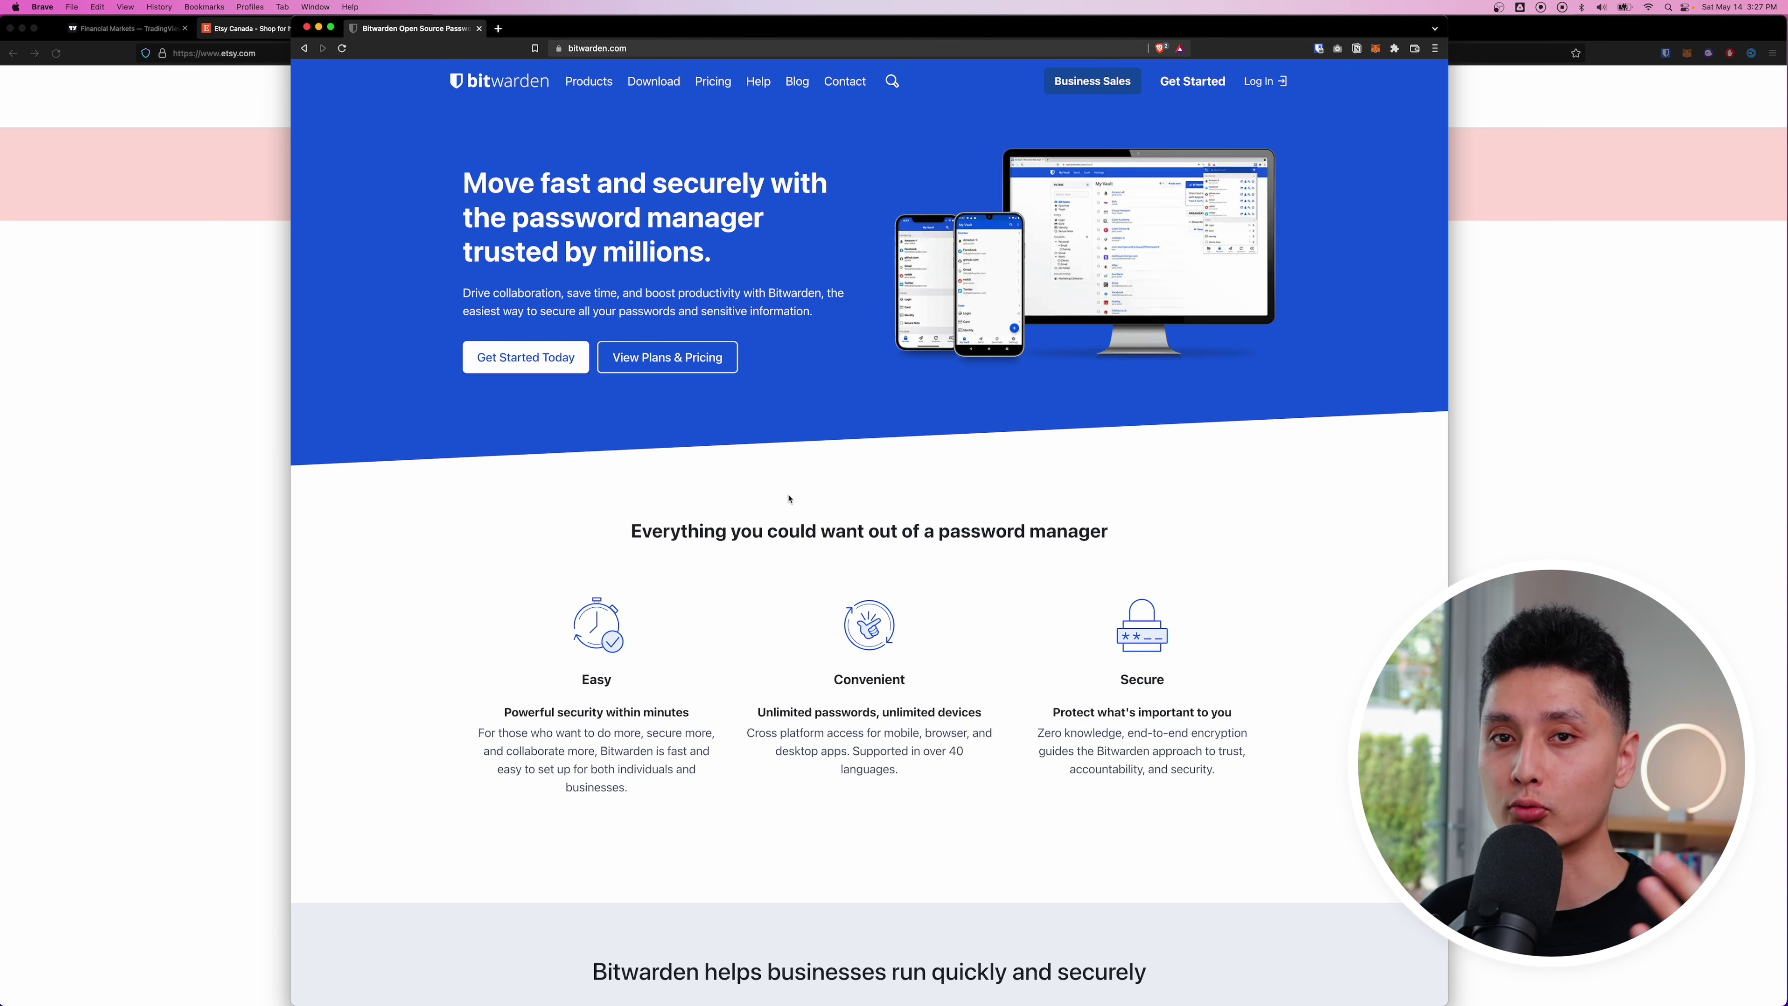
Step: Go to Brave's Passwords settings page by searching the settings for password
left_click(1436, 50)
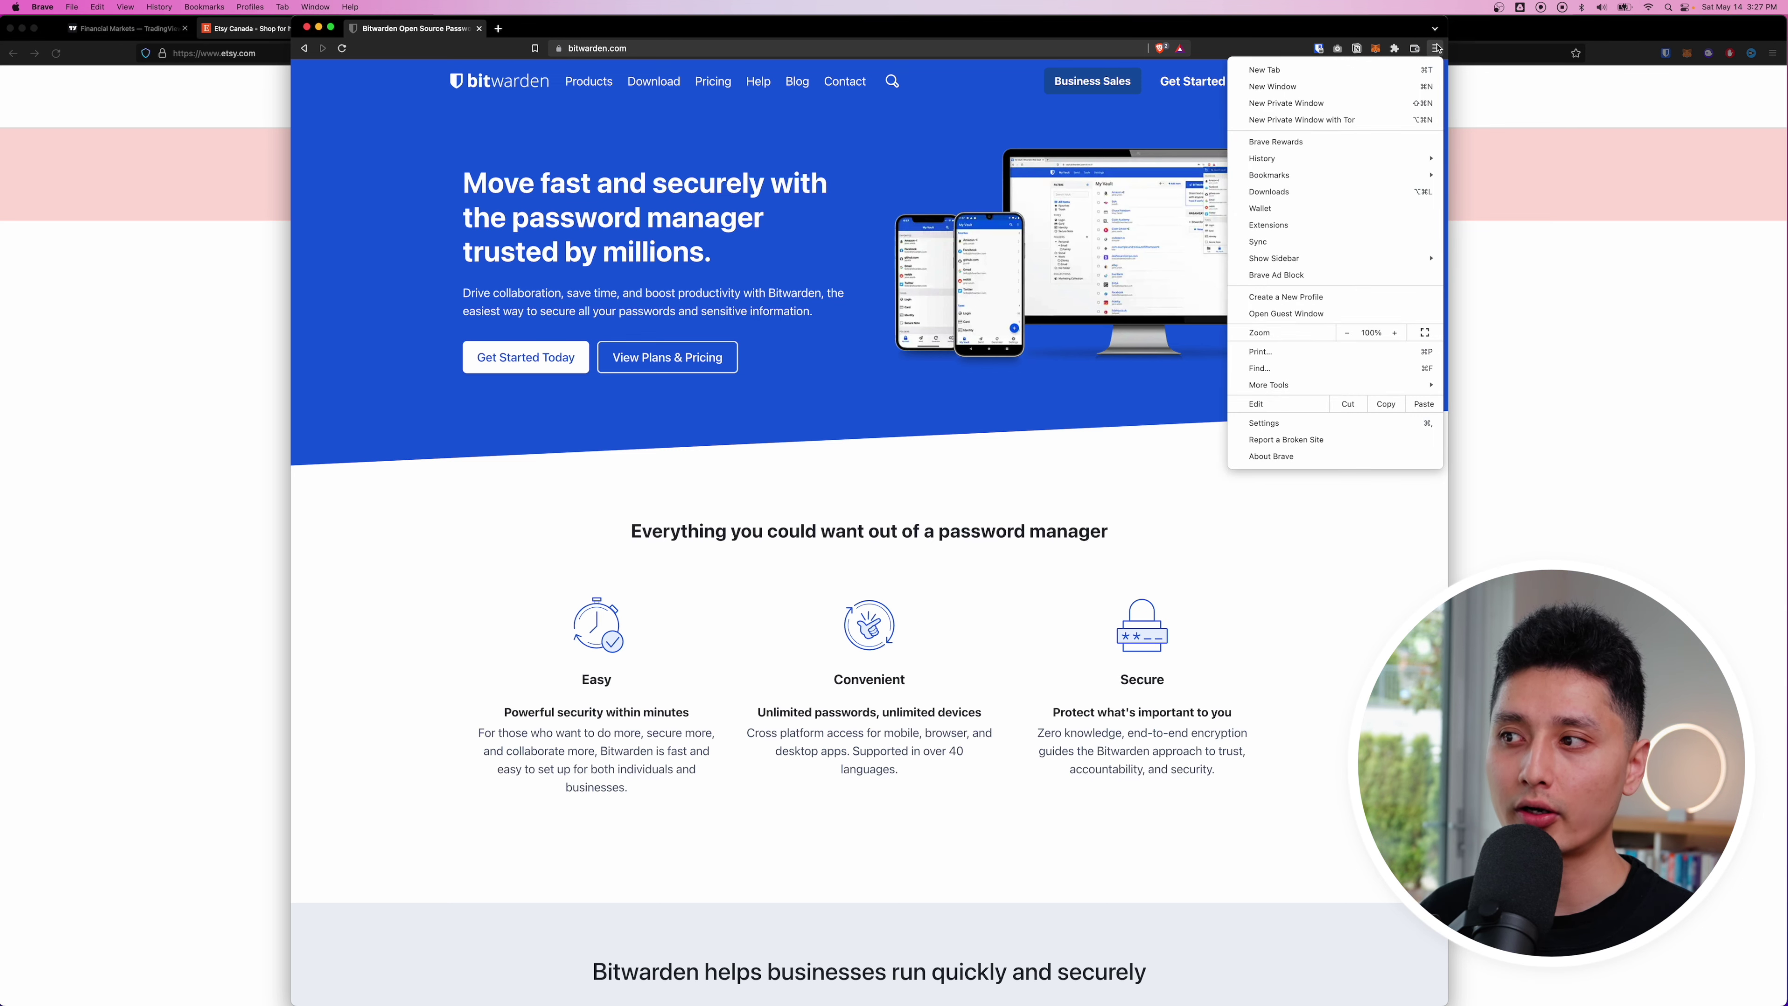
left_click(1266, 423)
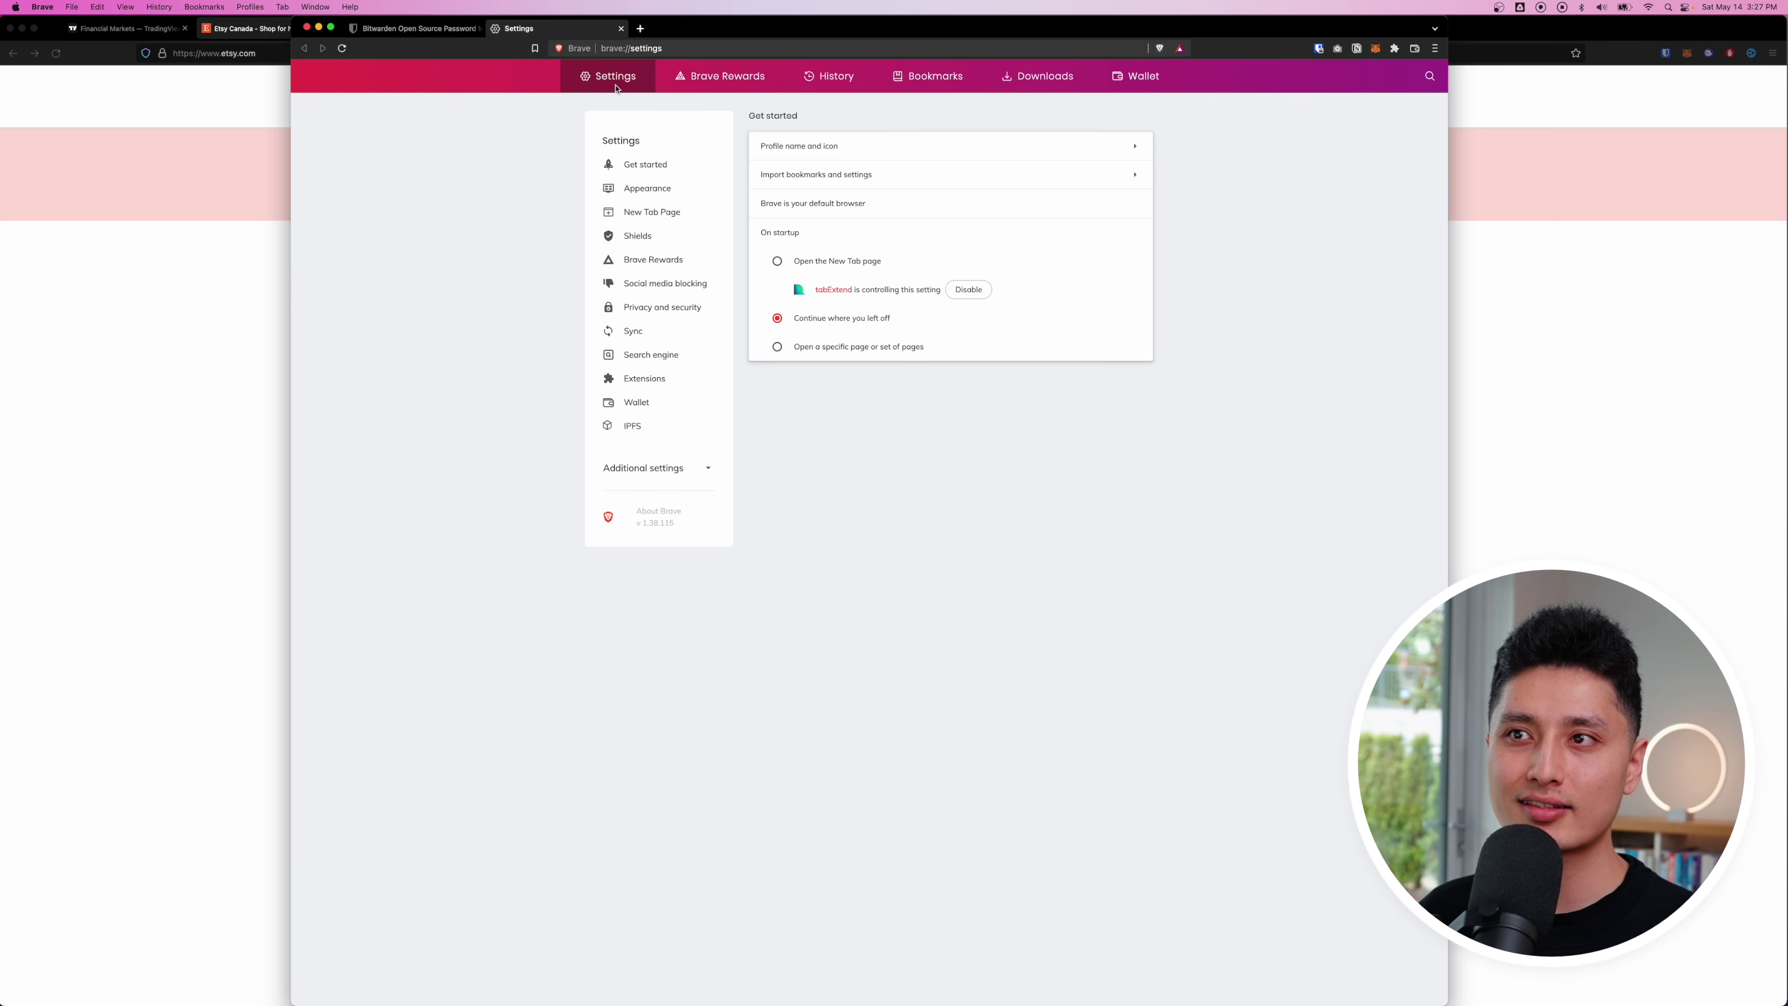
left_click(1430, 76)
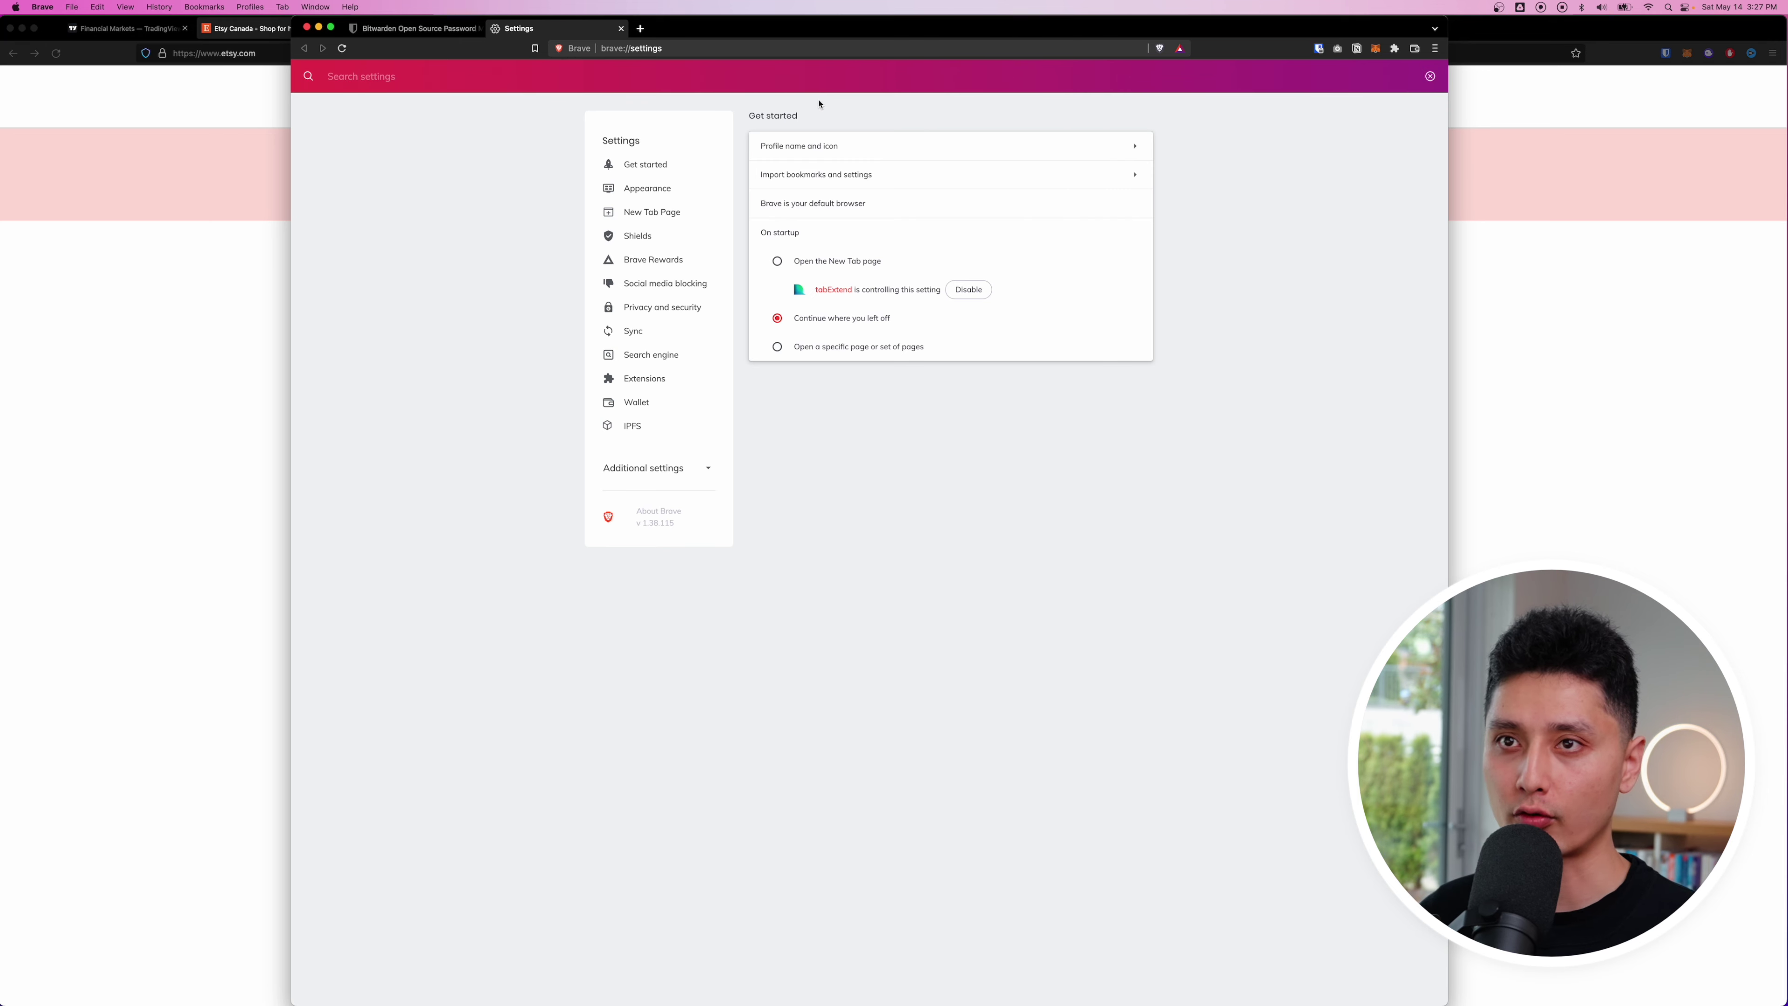
type("pdssword")
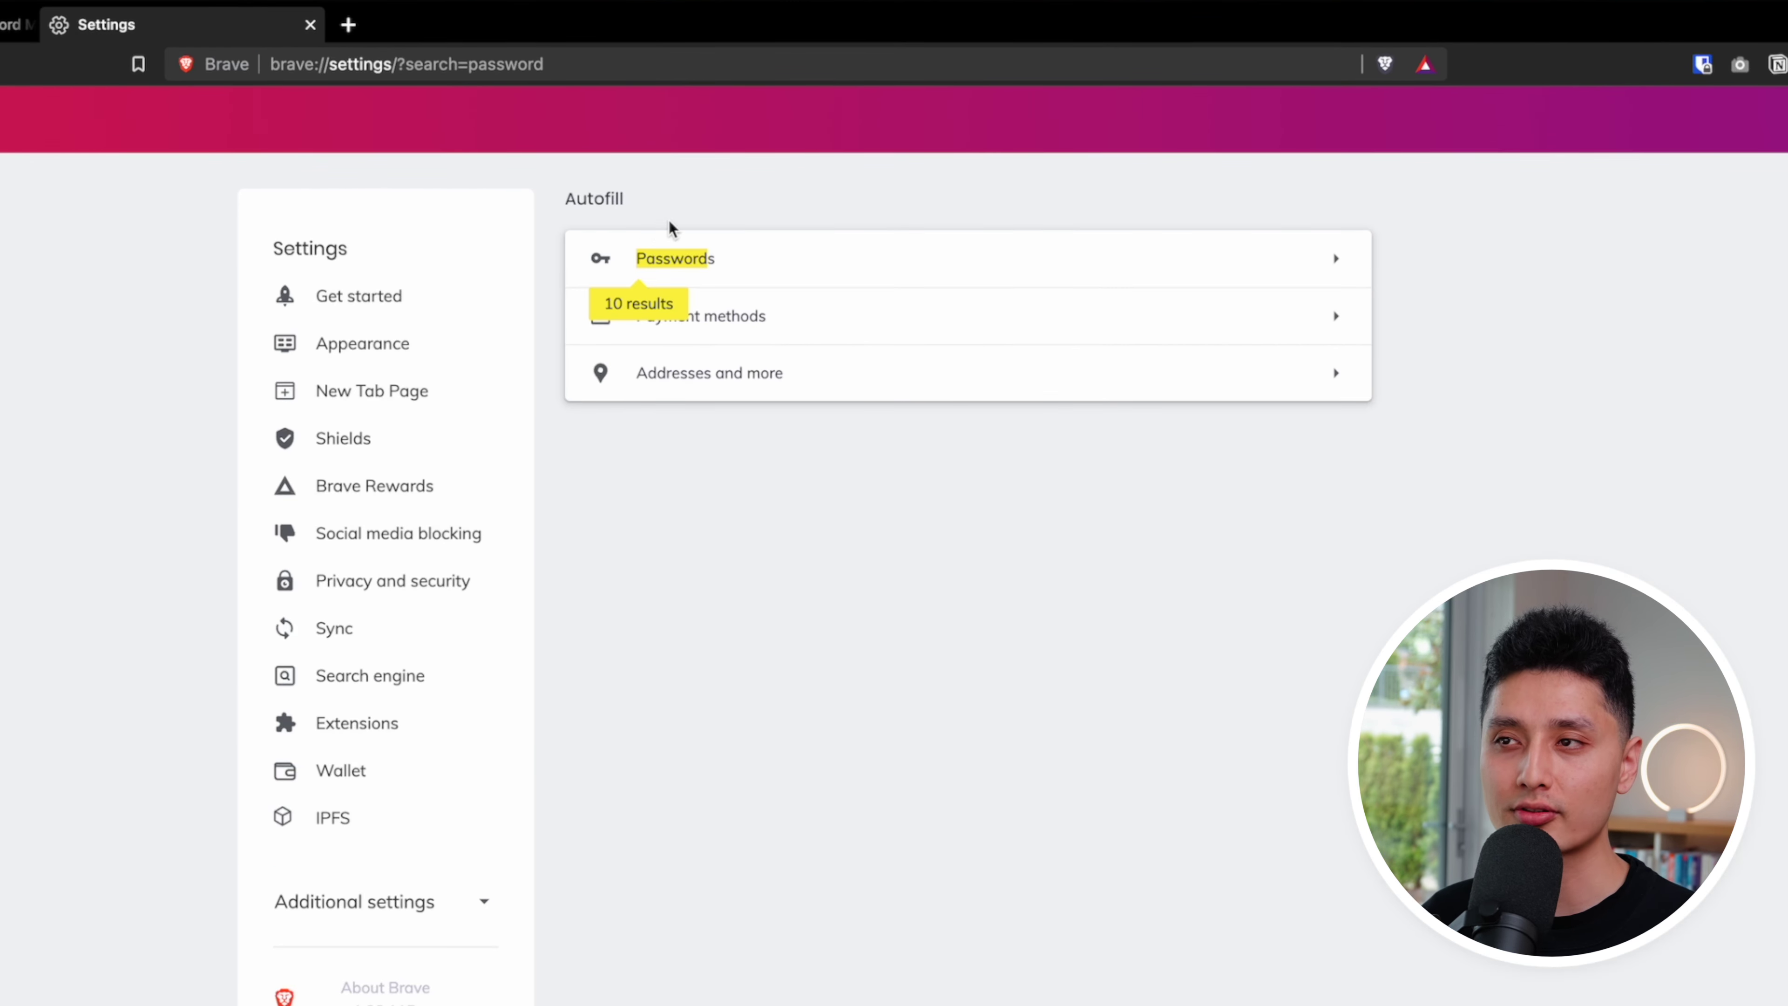
left_click(713, 259)
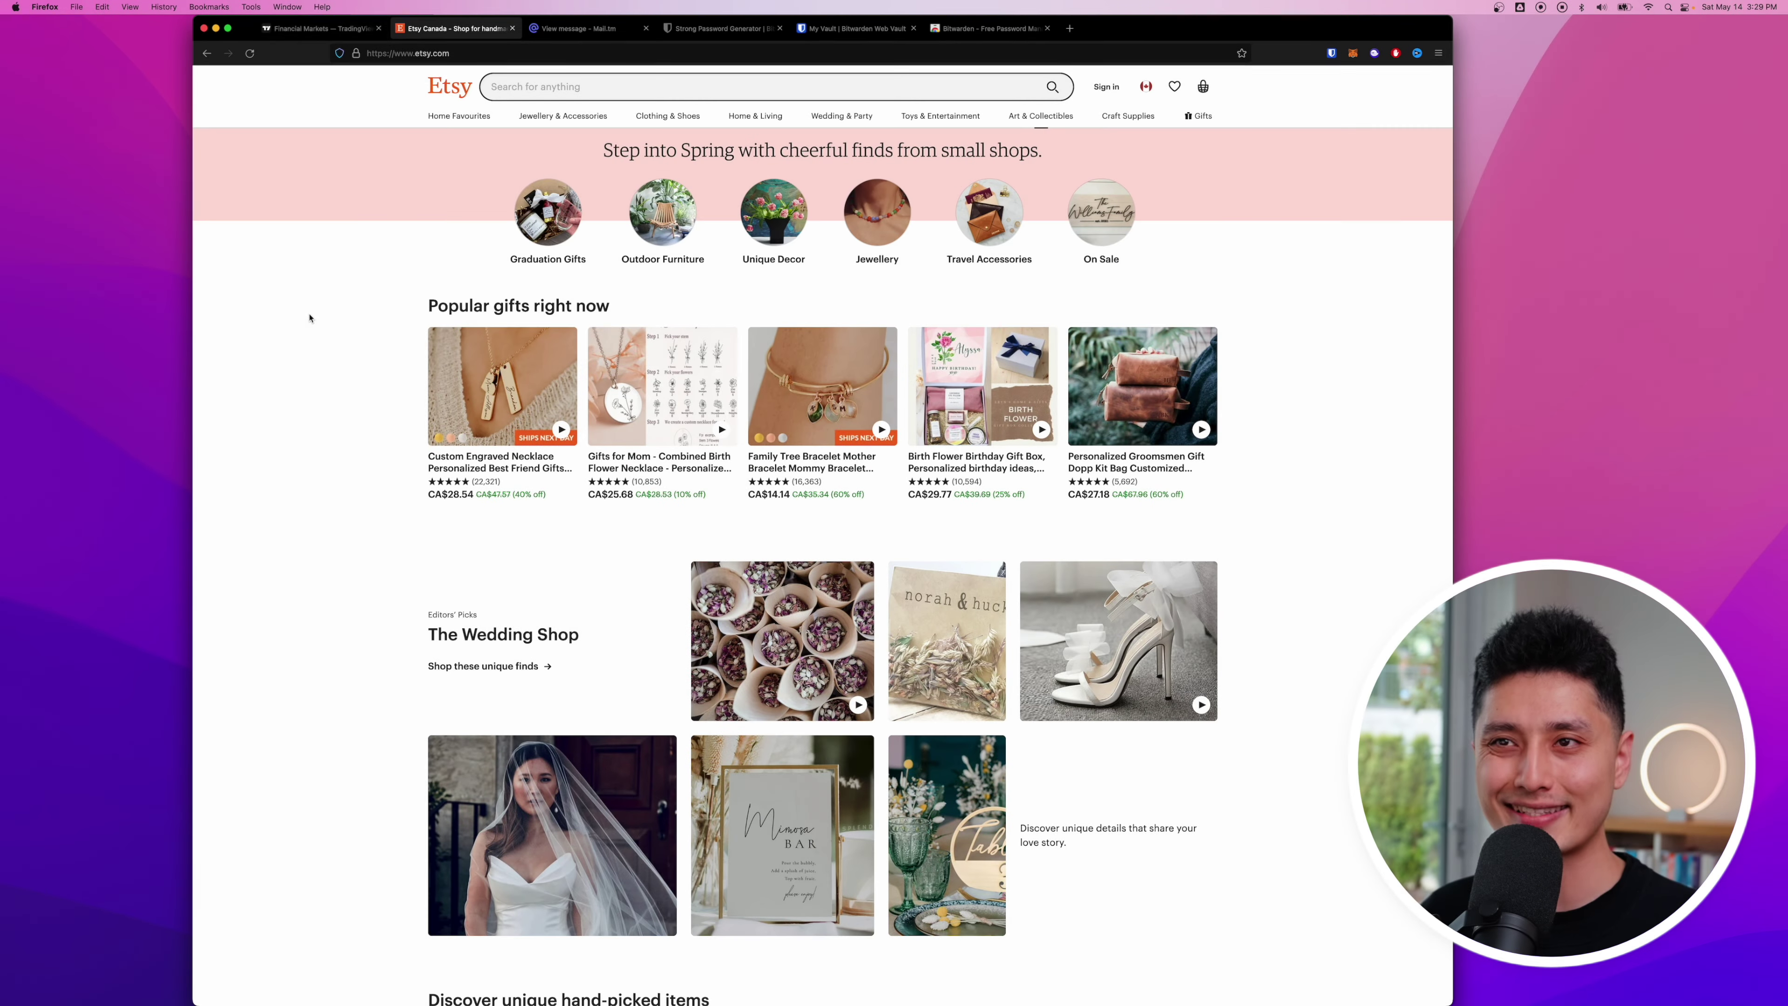
Step: On the Etsy Canada tab, pick a folder in Bitwarden's save bar and open Etsy's Sign in dialog
left_click(332, 29)
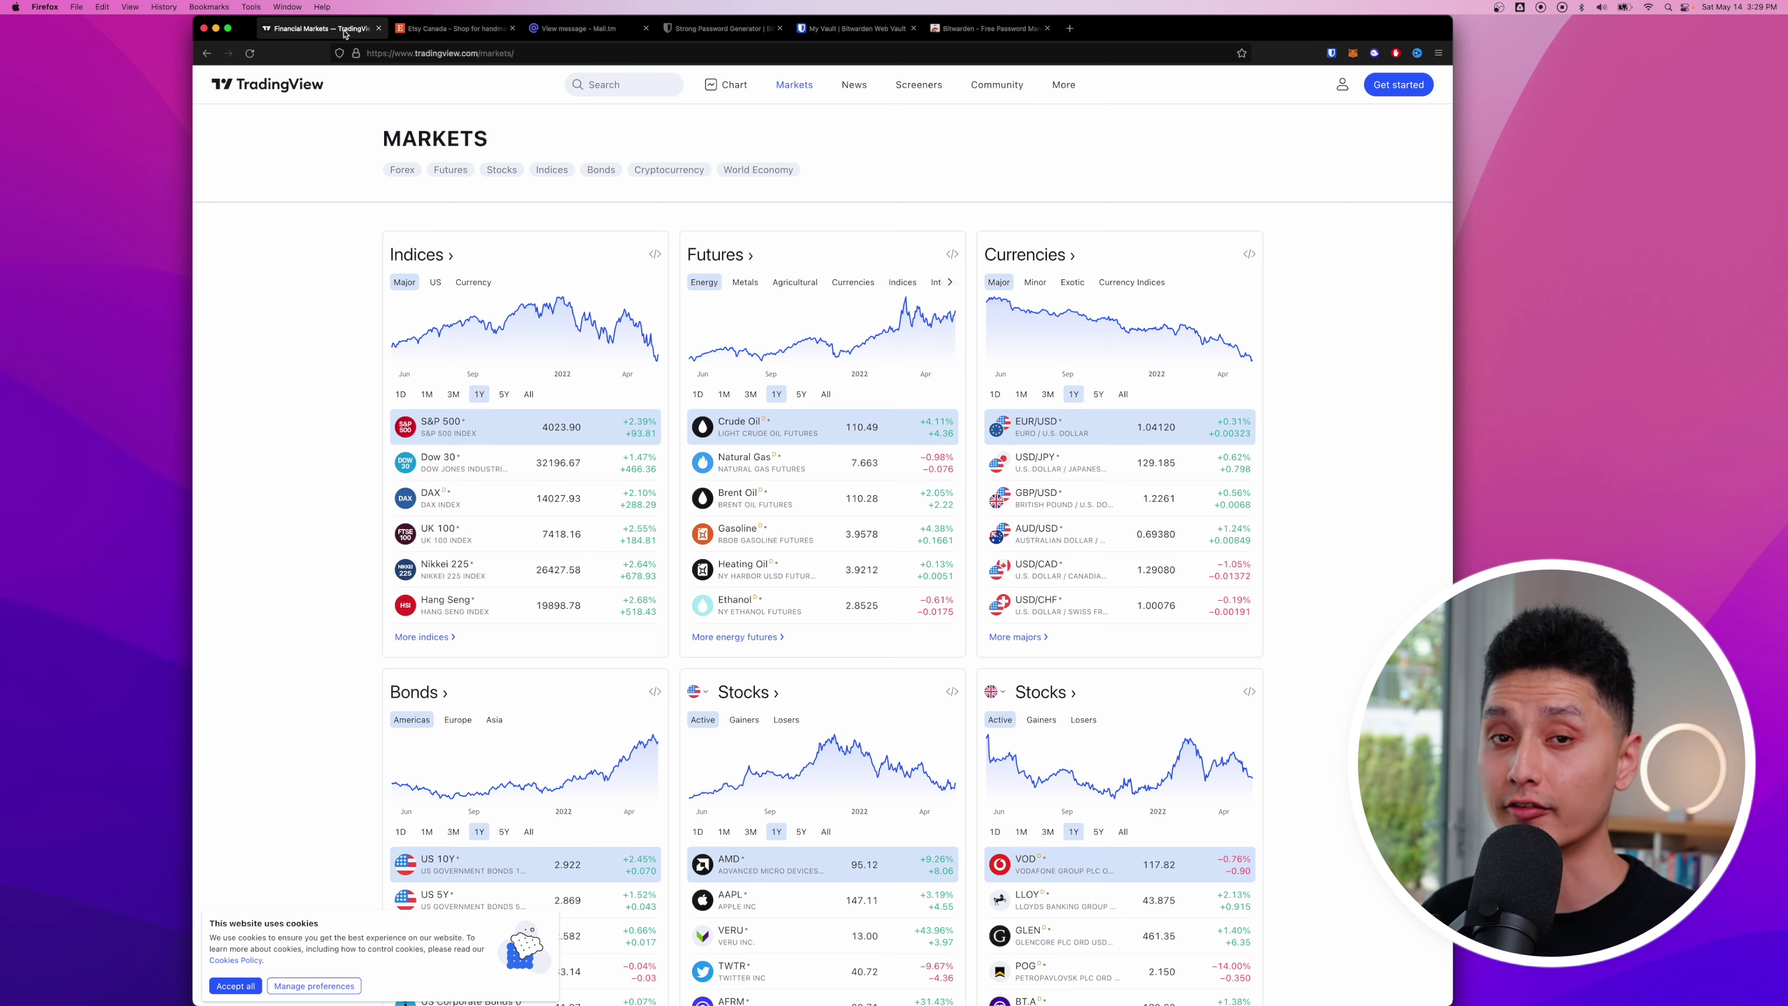
left_click(451, 29)
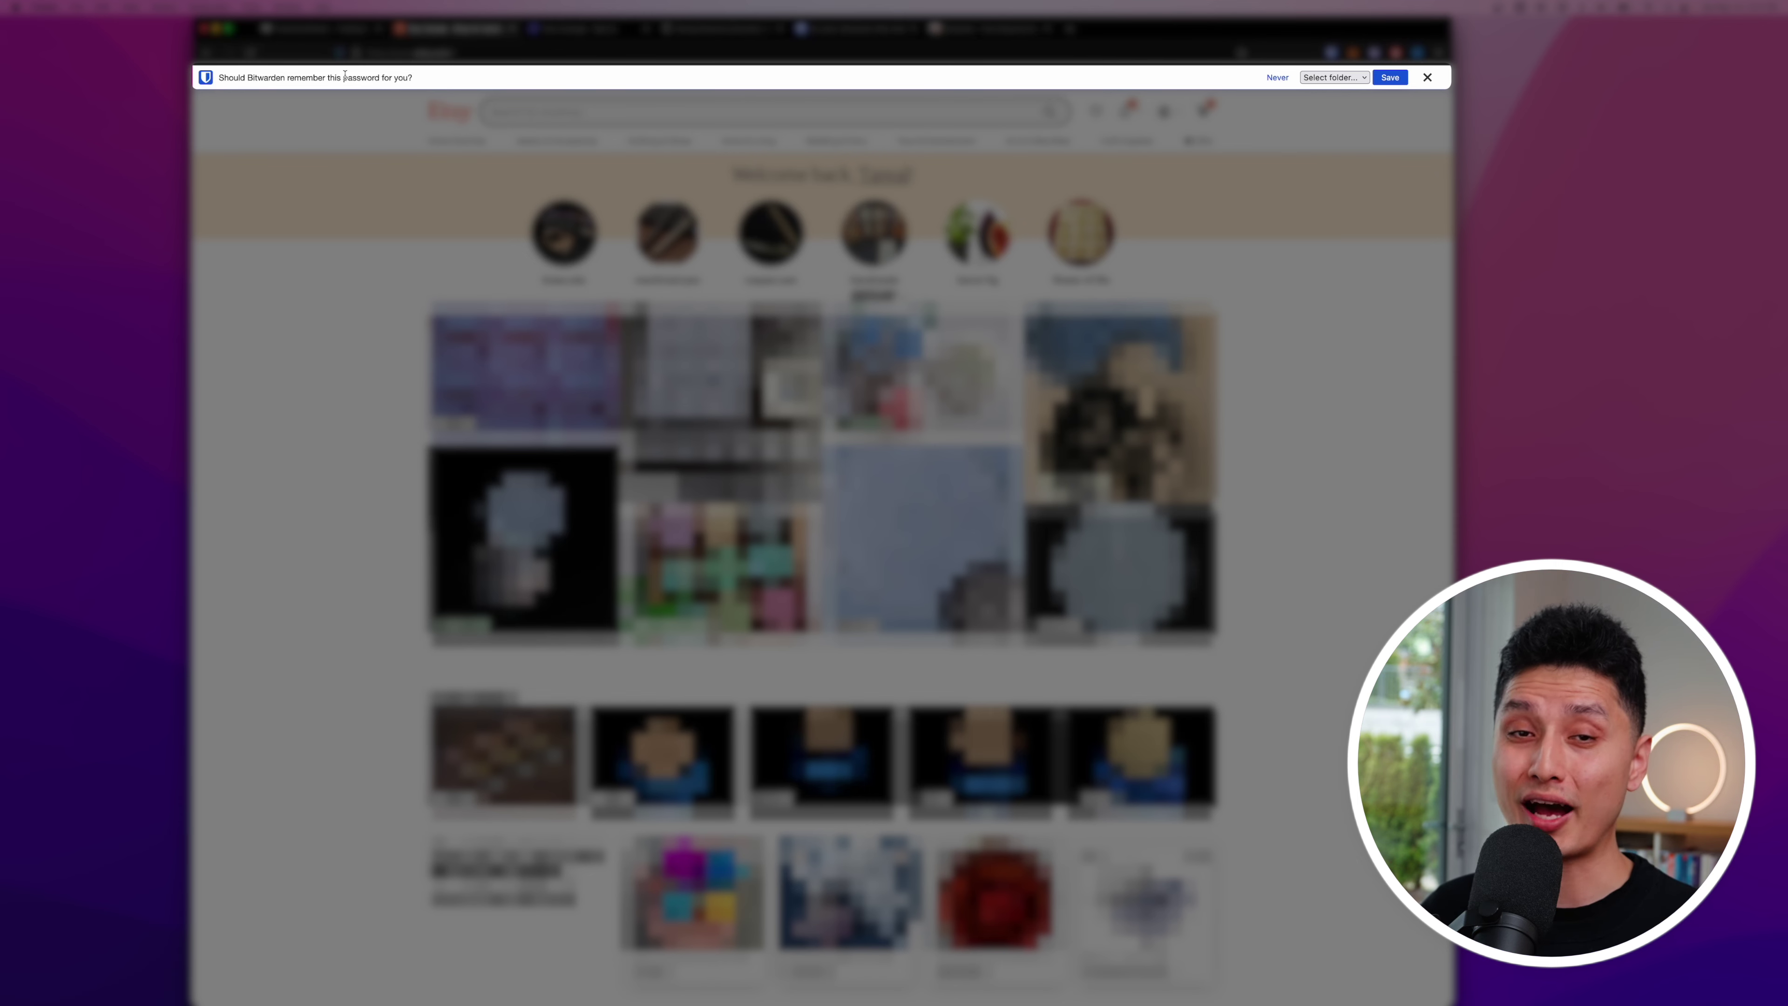
left_click(1334, 77)
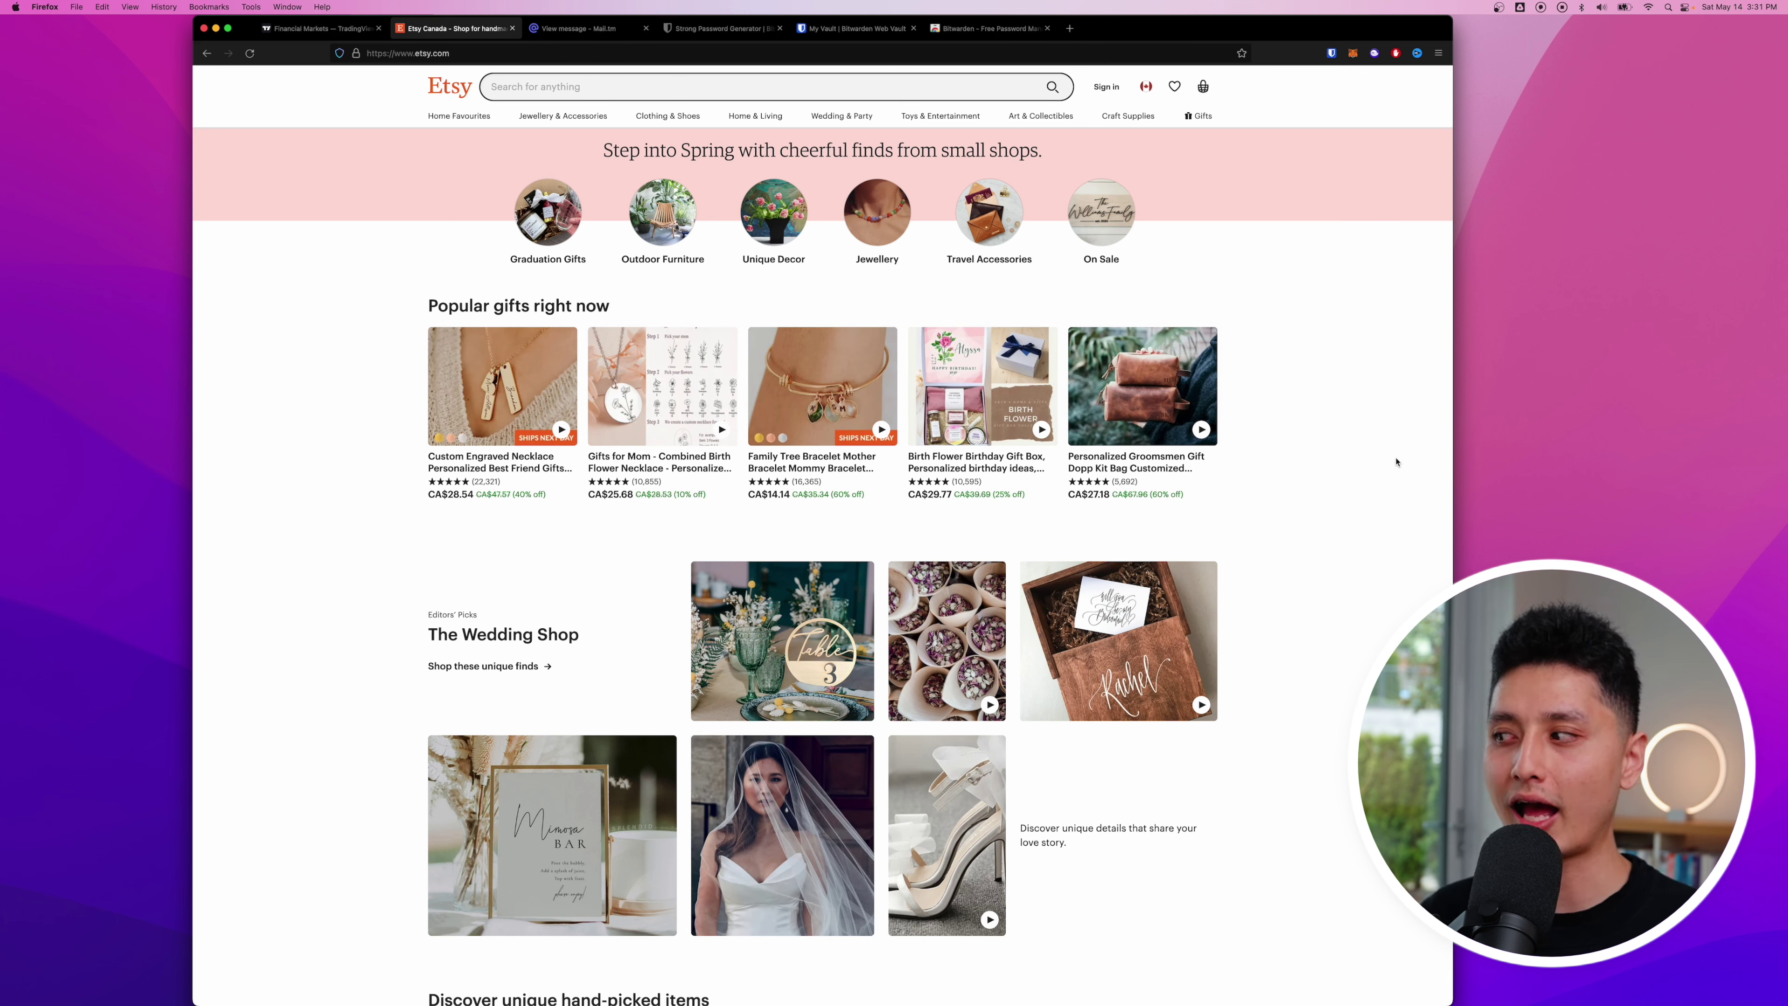
left_click(1106, 86)
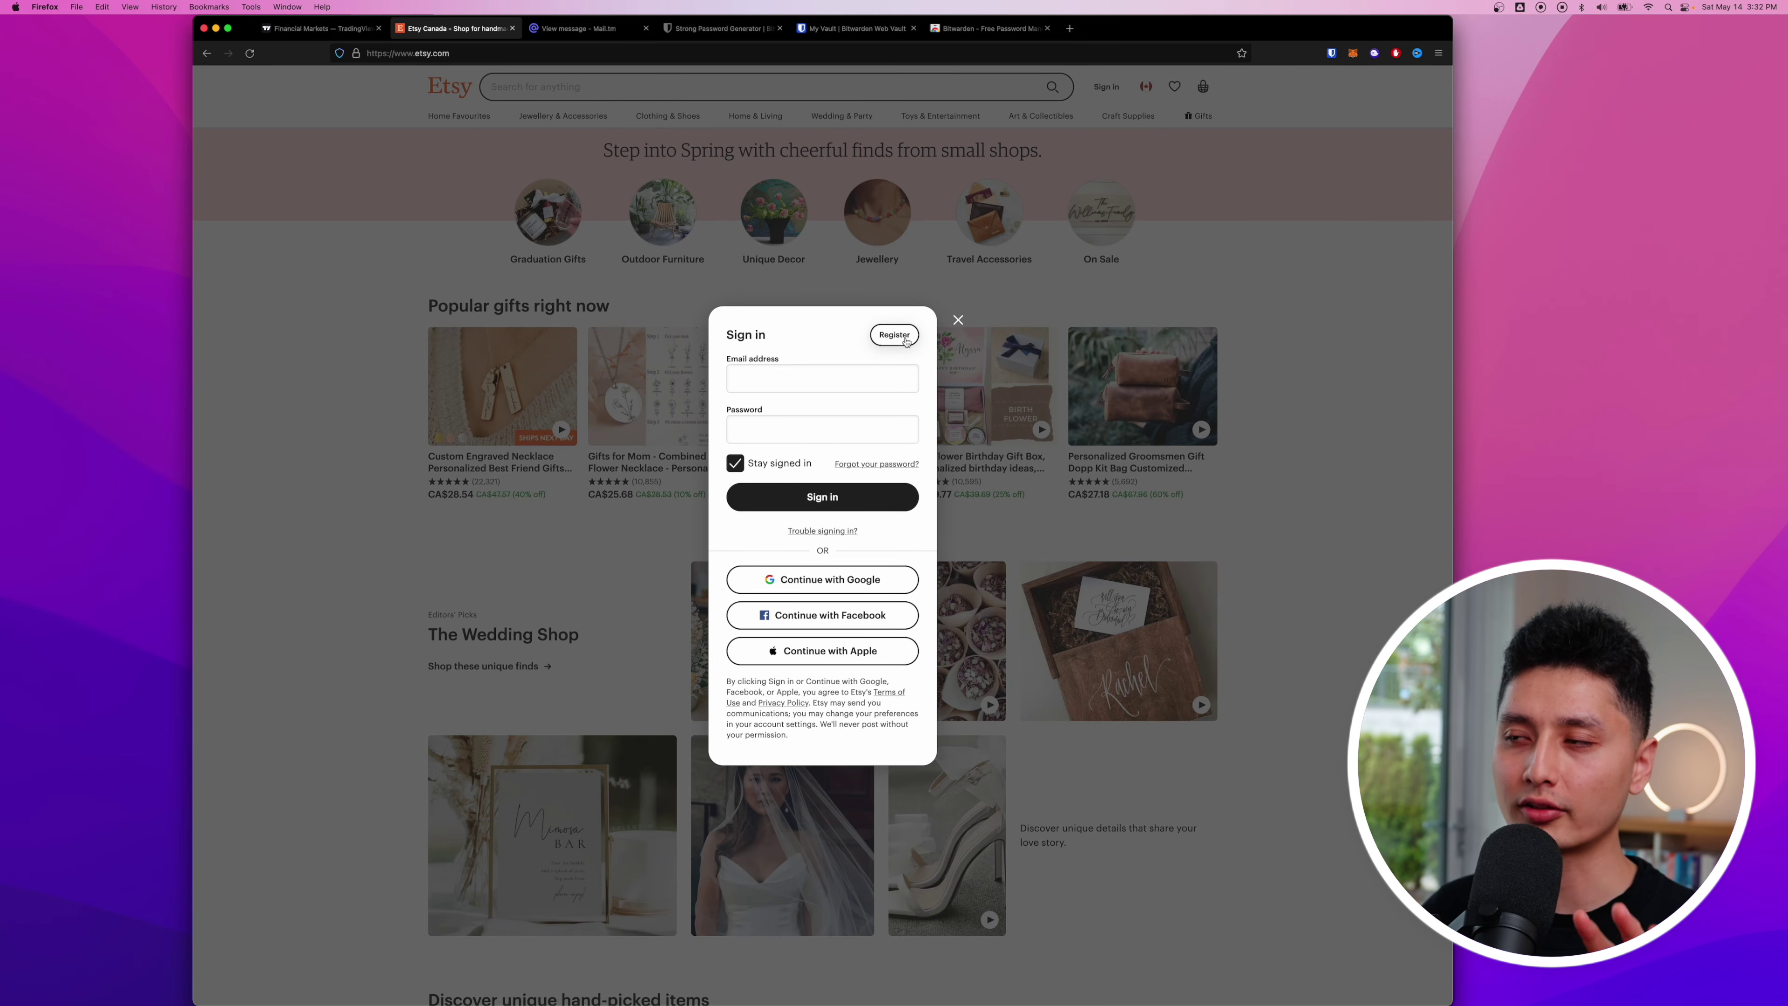
left_click(894, 334)
key("super+equal")
key("super+equal")
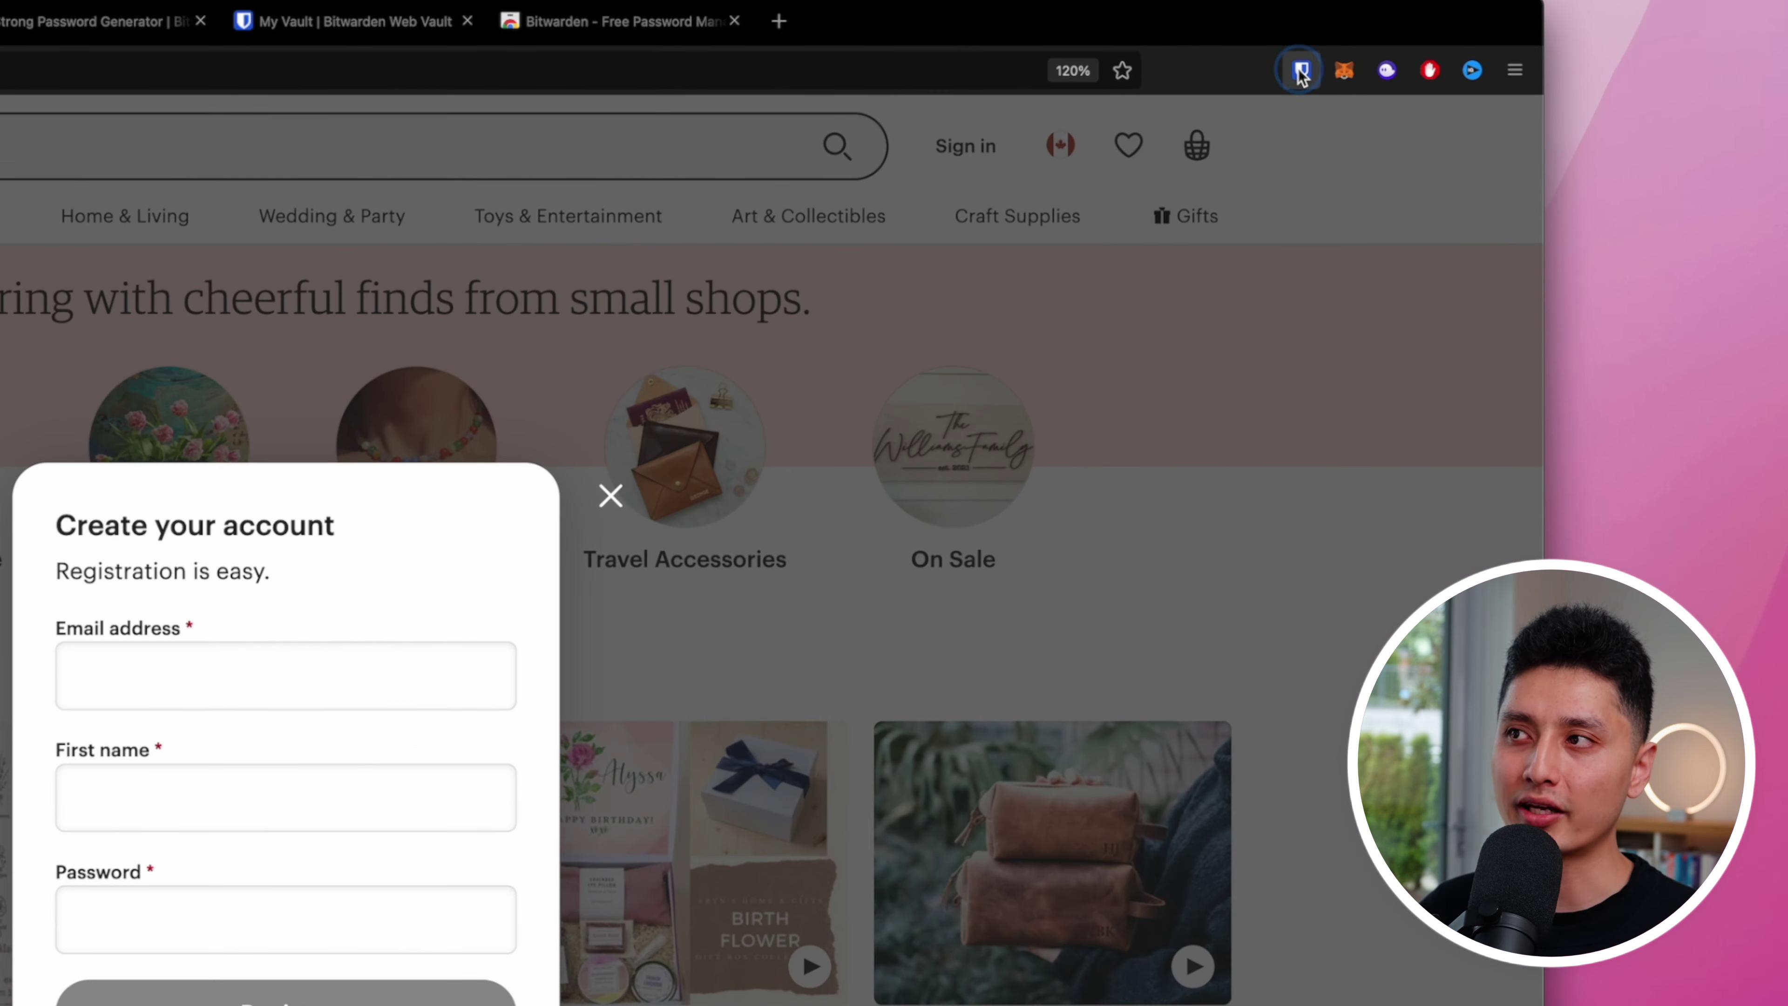
left_click(1300, 70)
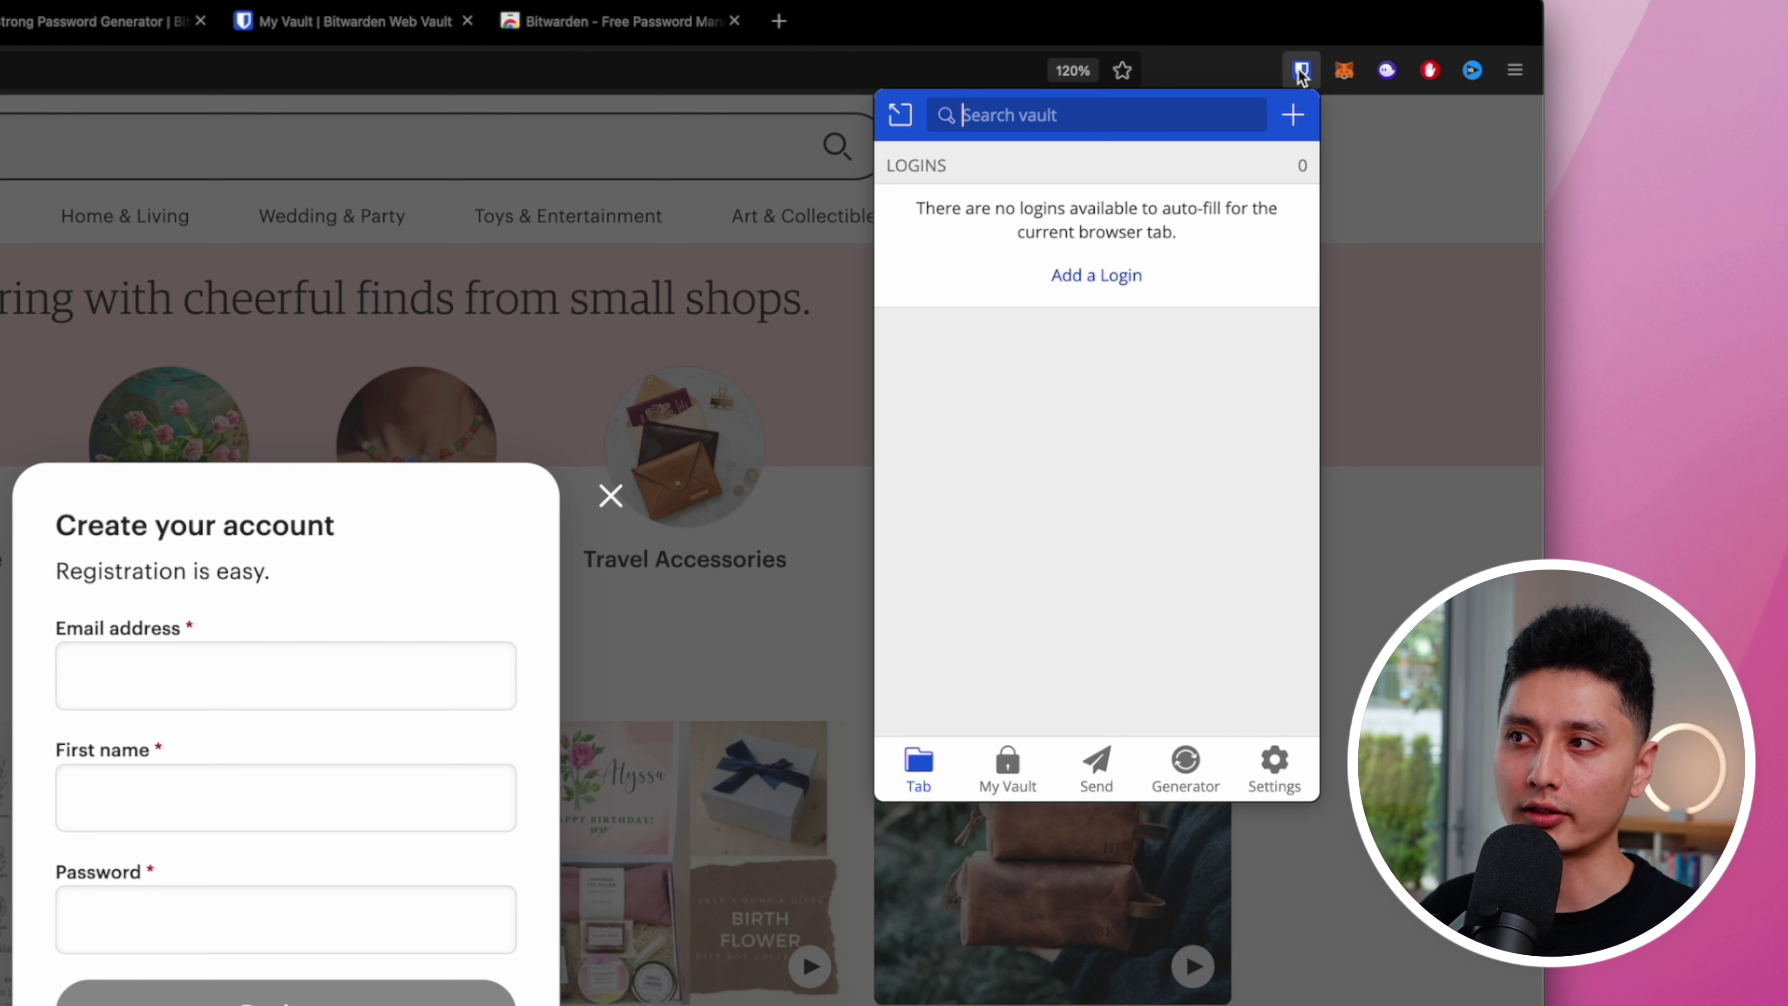
left_click(1077, 276)
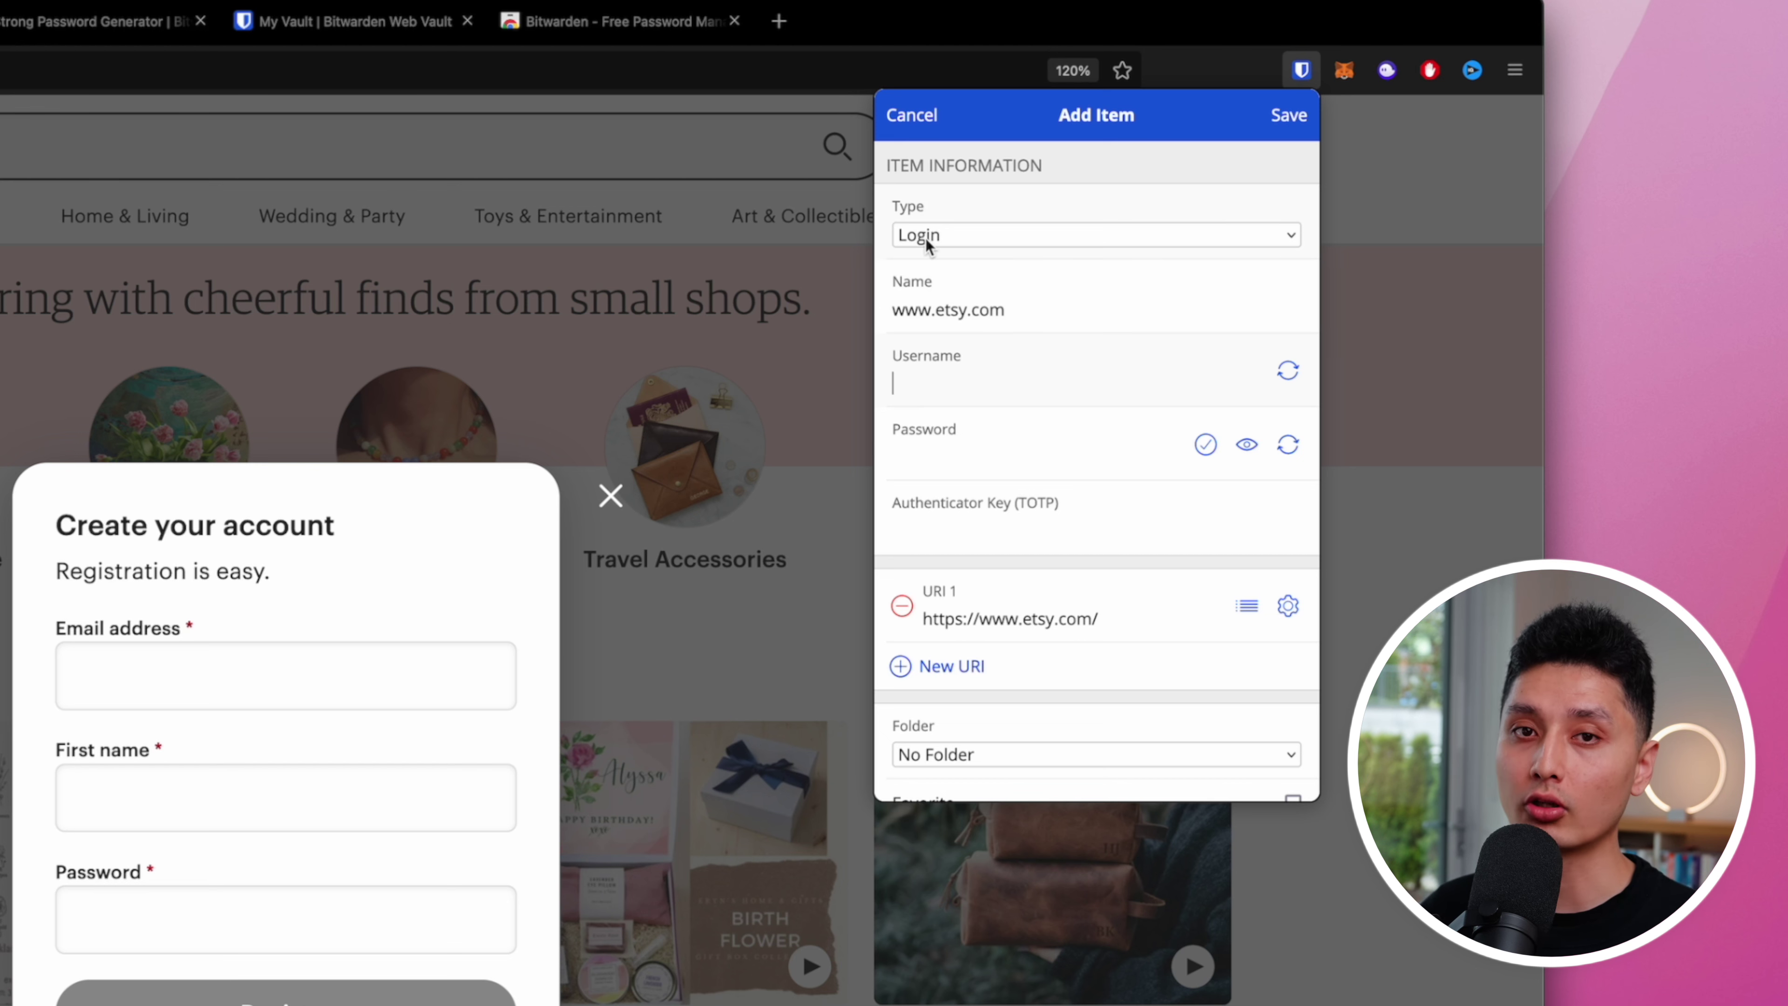
Step: Paste the account e-mail as the Etsy login's username and bring up the password generator
scroll(925, 239, "down", 1)
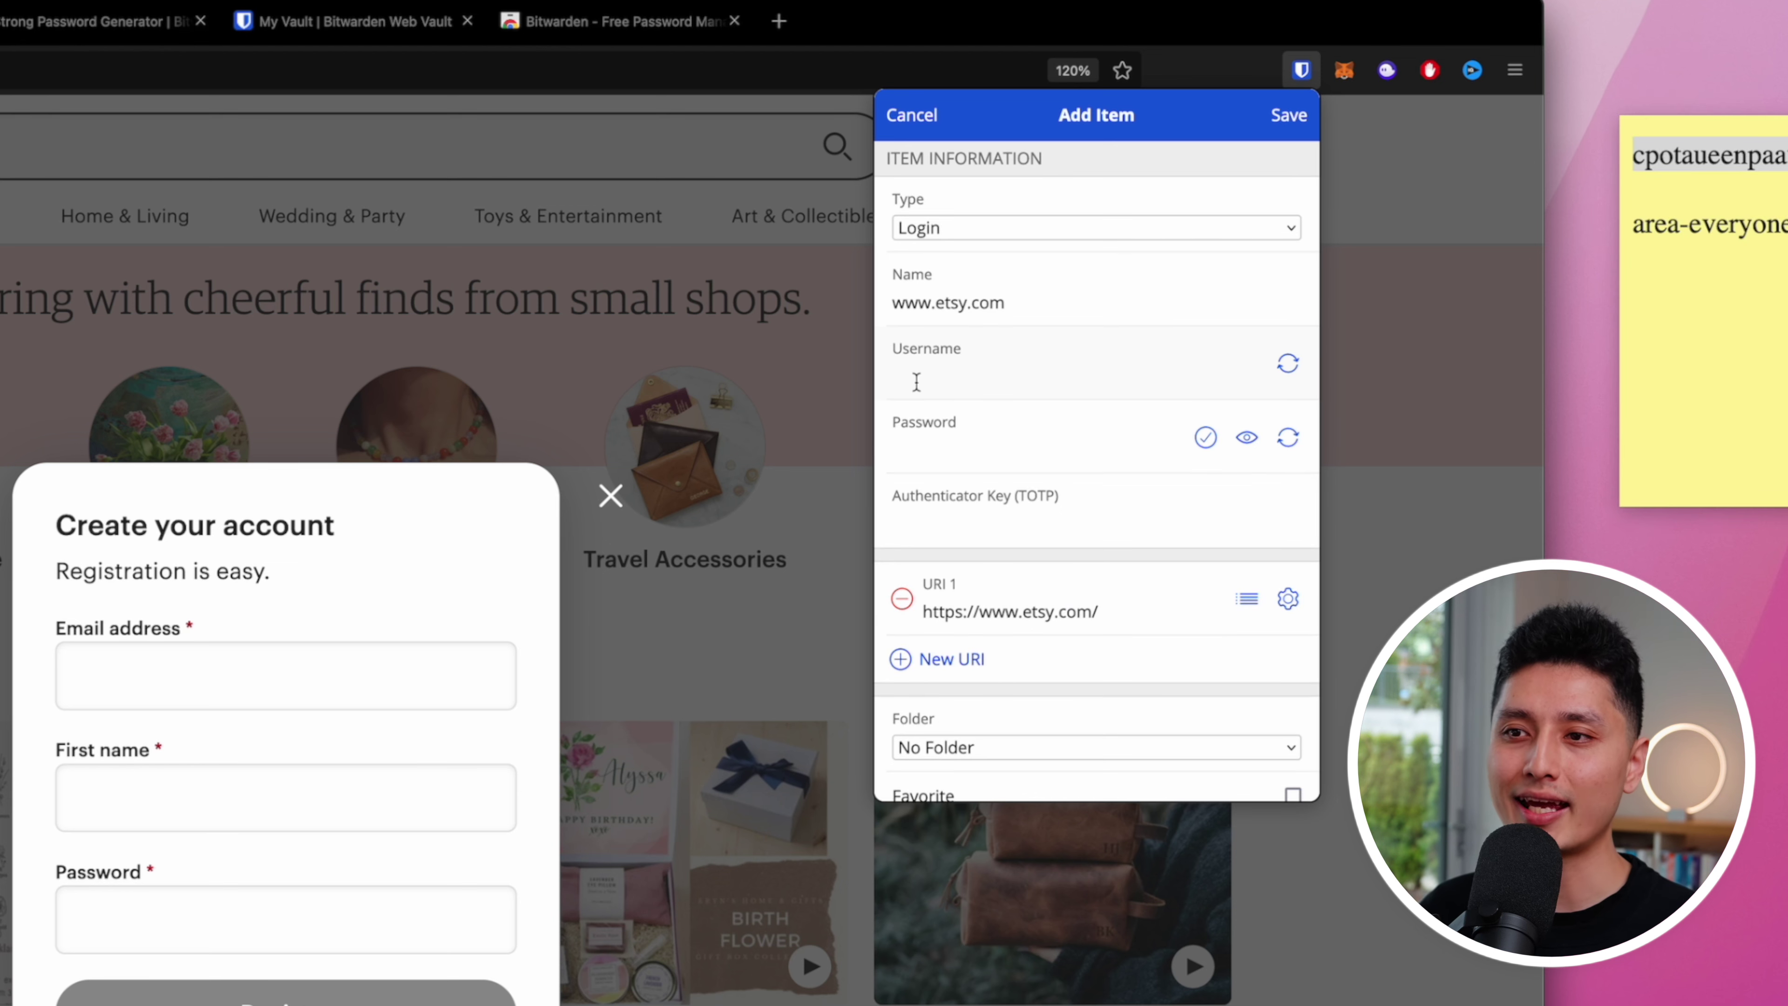
key("super+v")
left_click(1009, 448)
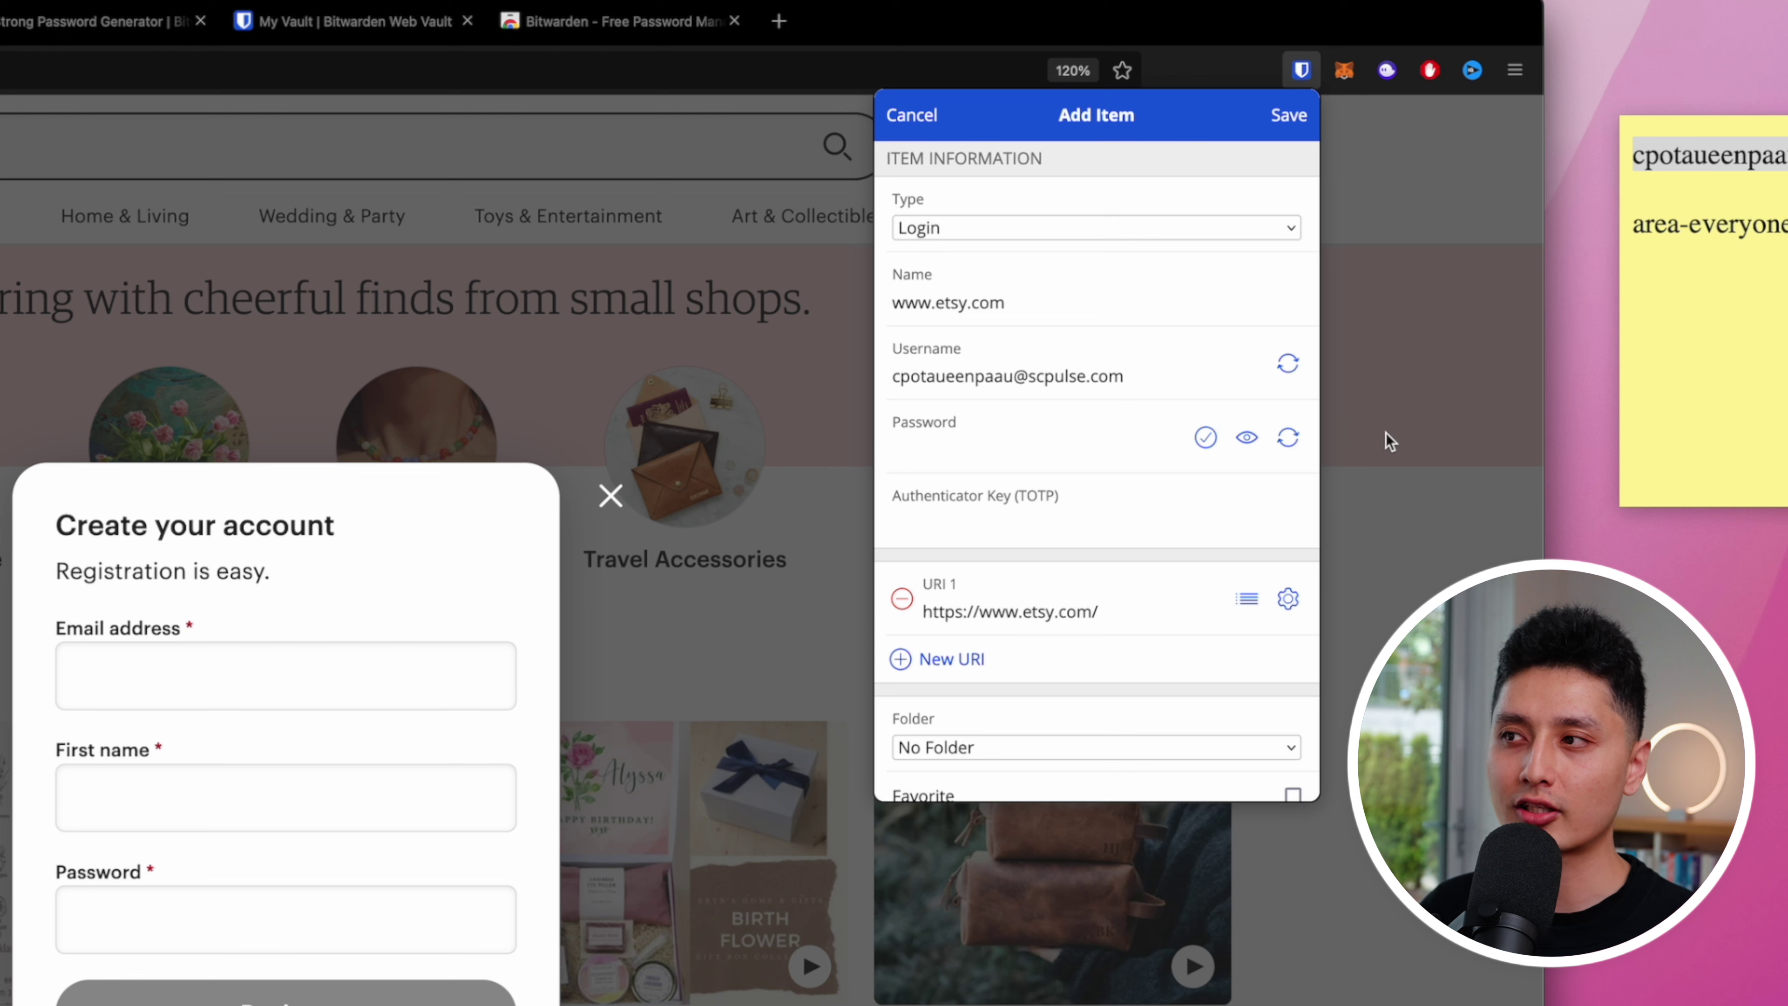
left_click(1288, 435)
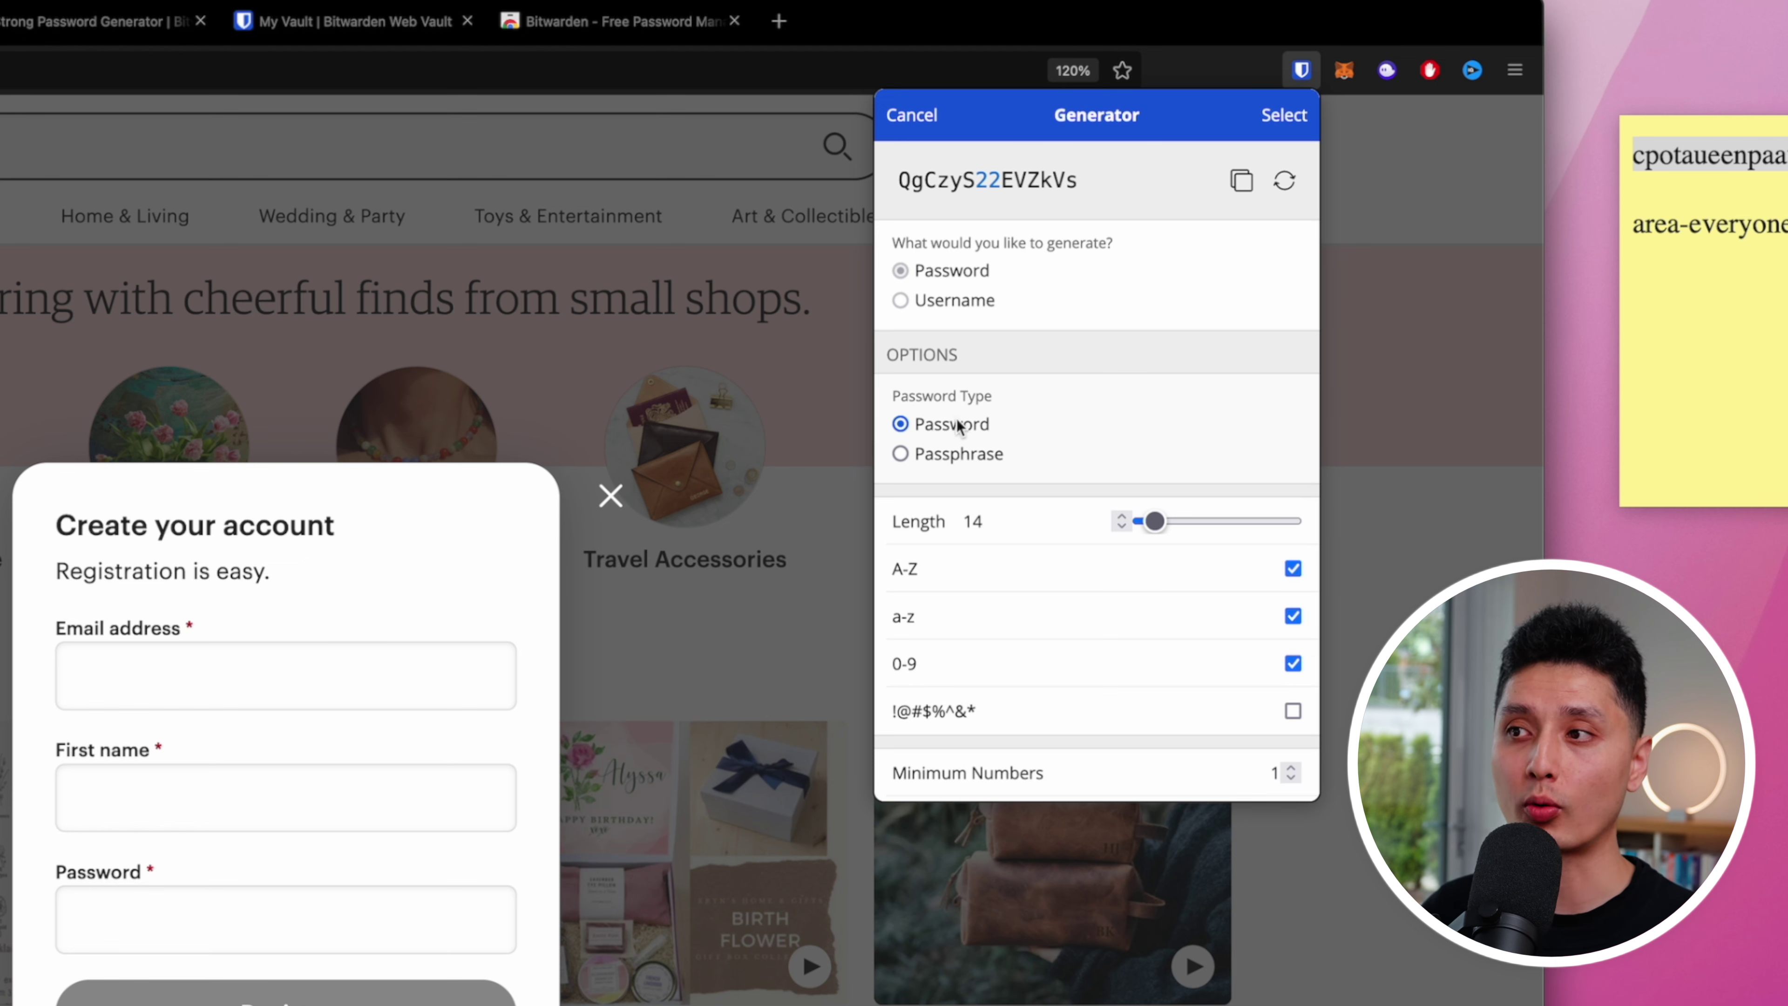
Step: Try passphrase and length 128, then settle on a 14-character password with upper and lowercase letters
left_click(952, 455)
left_click(933, 456)
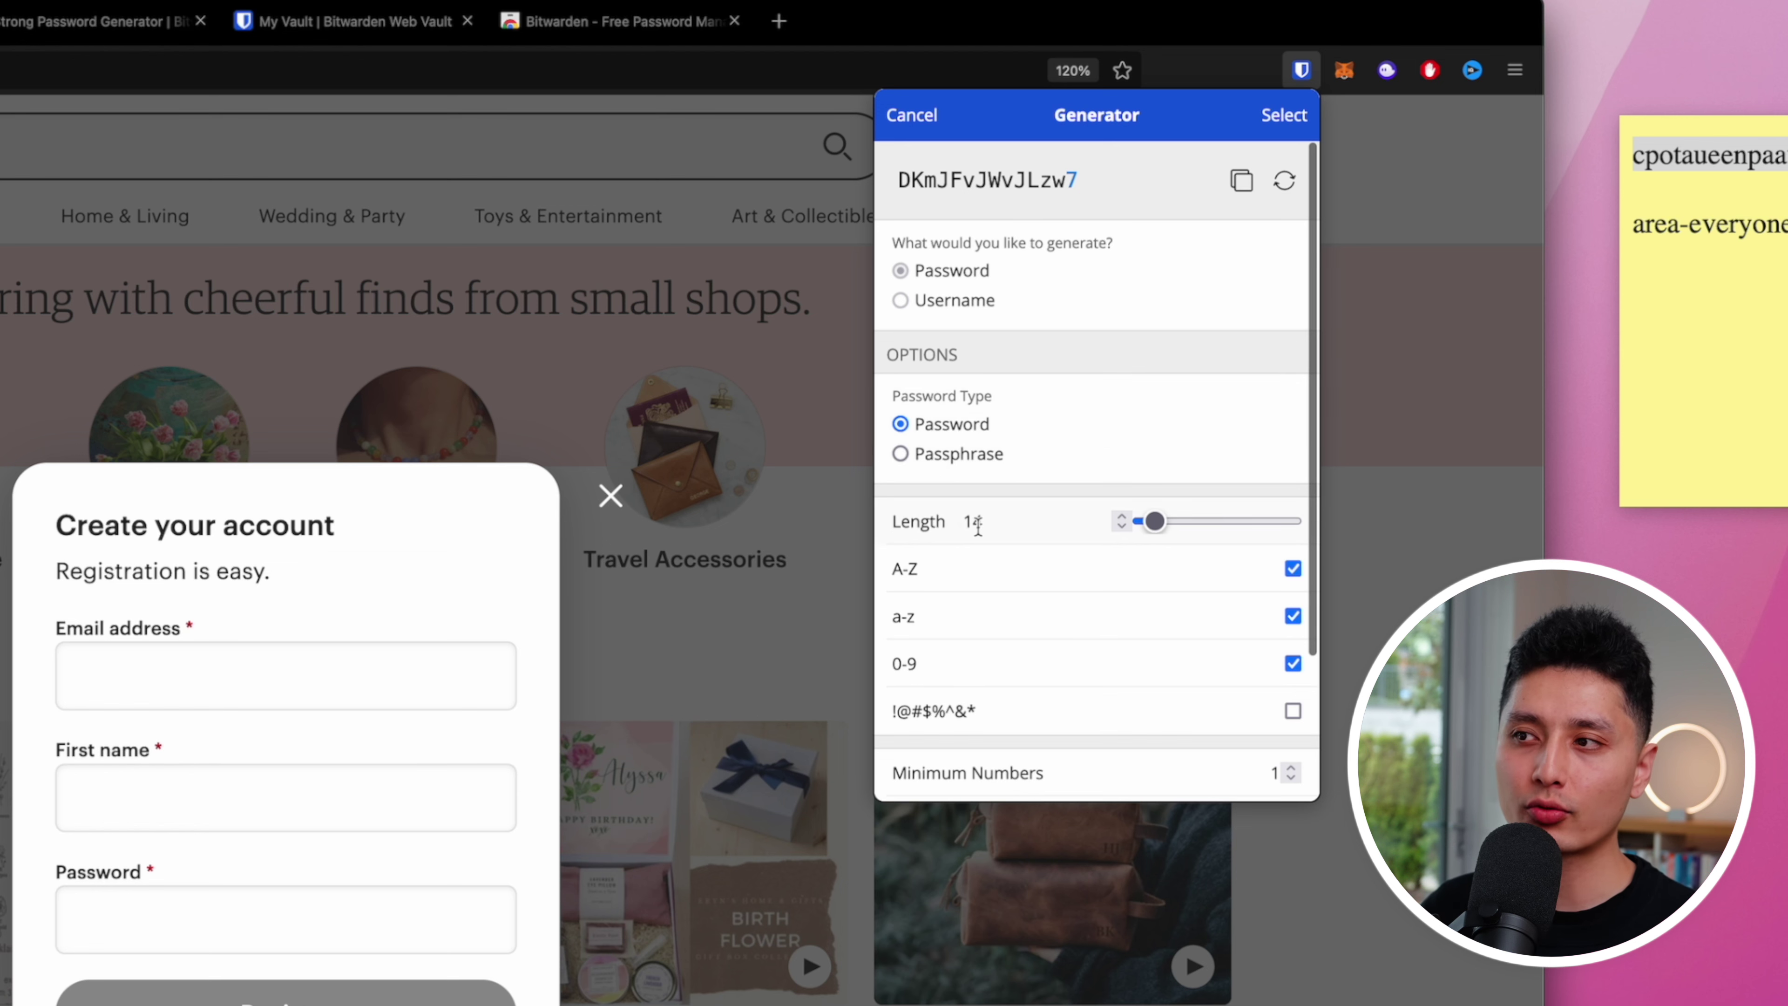
left_click_drag(1155, 525, 1341, 578)
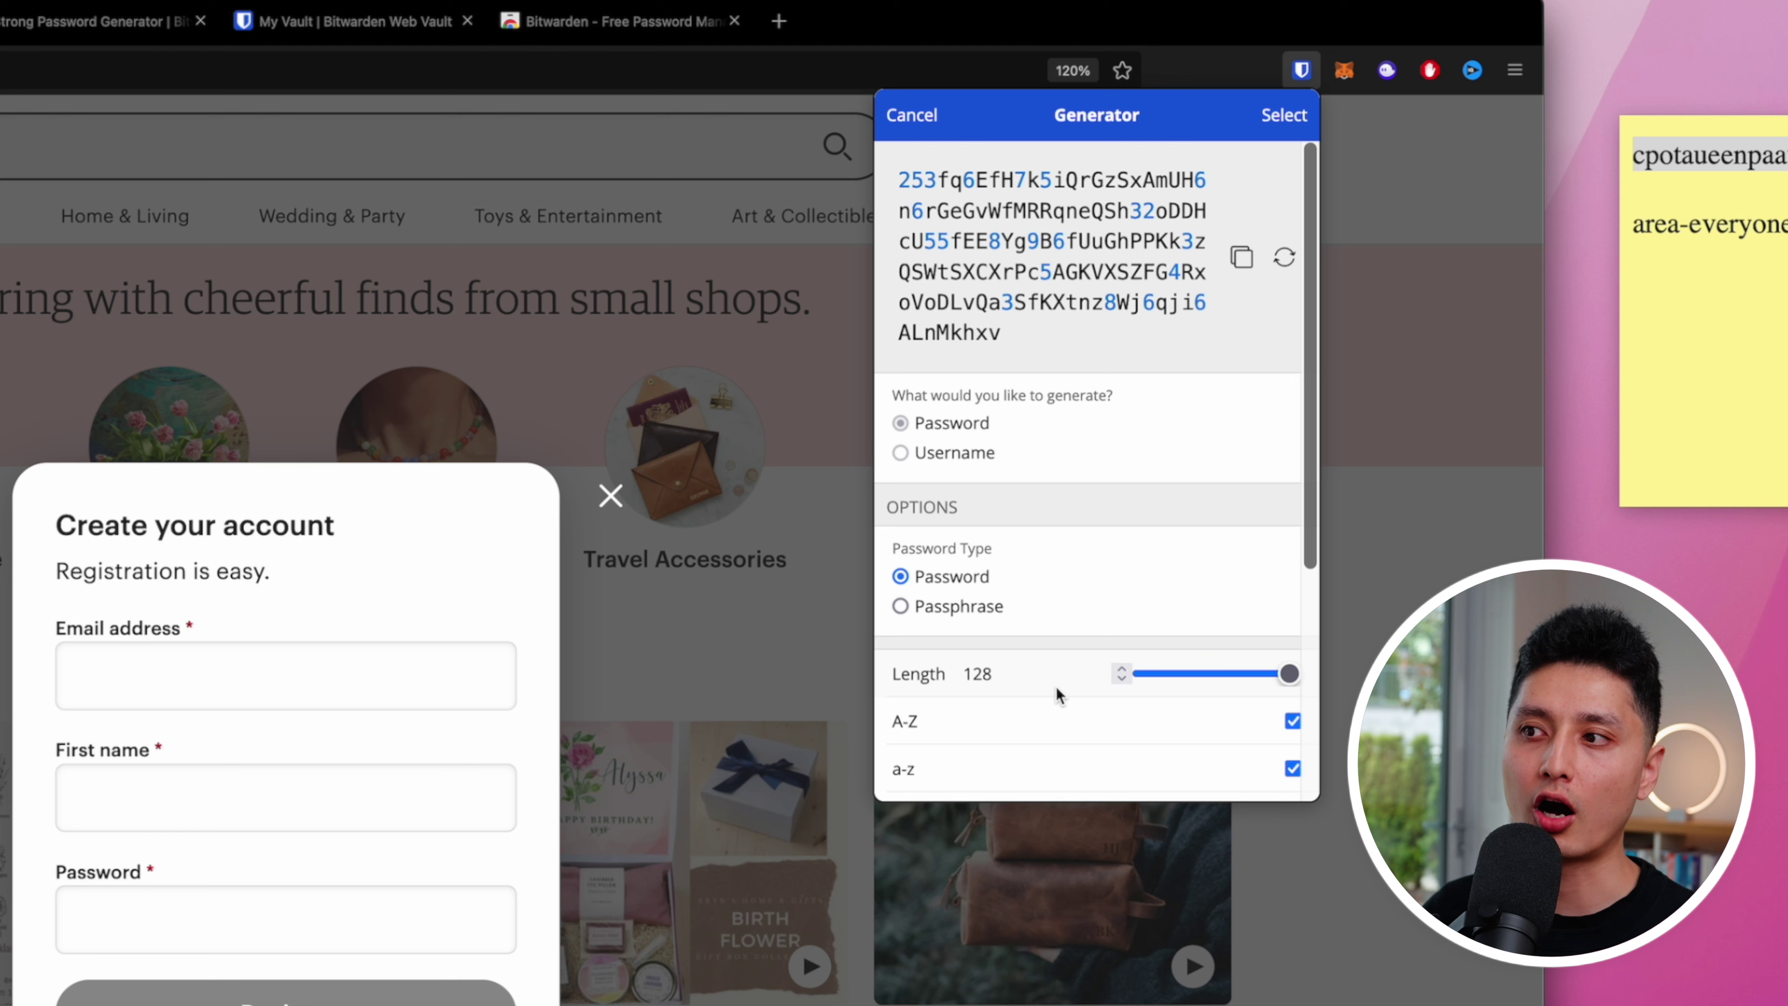
left_click(1037, 689)
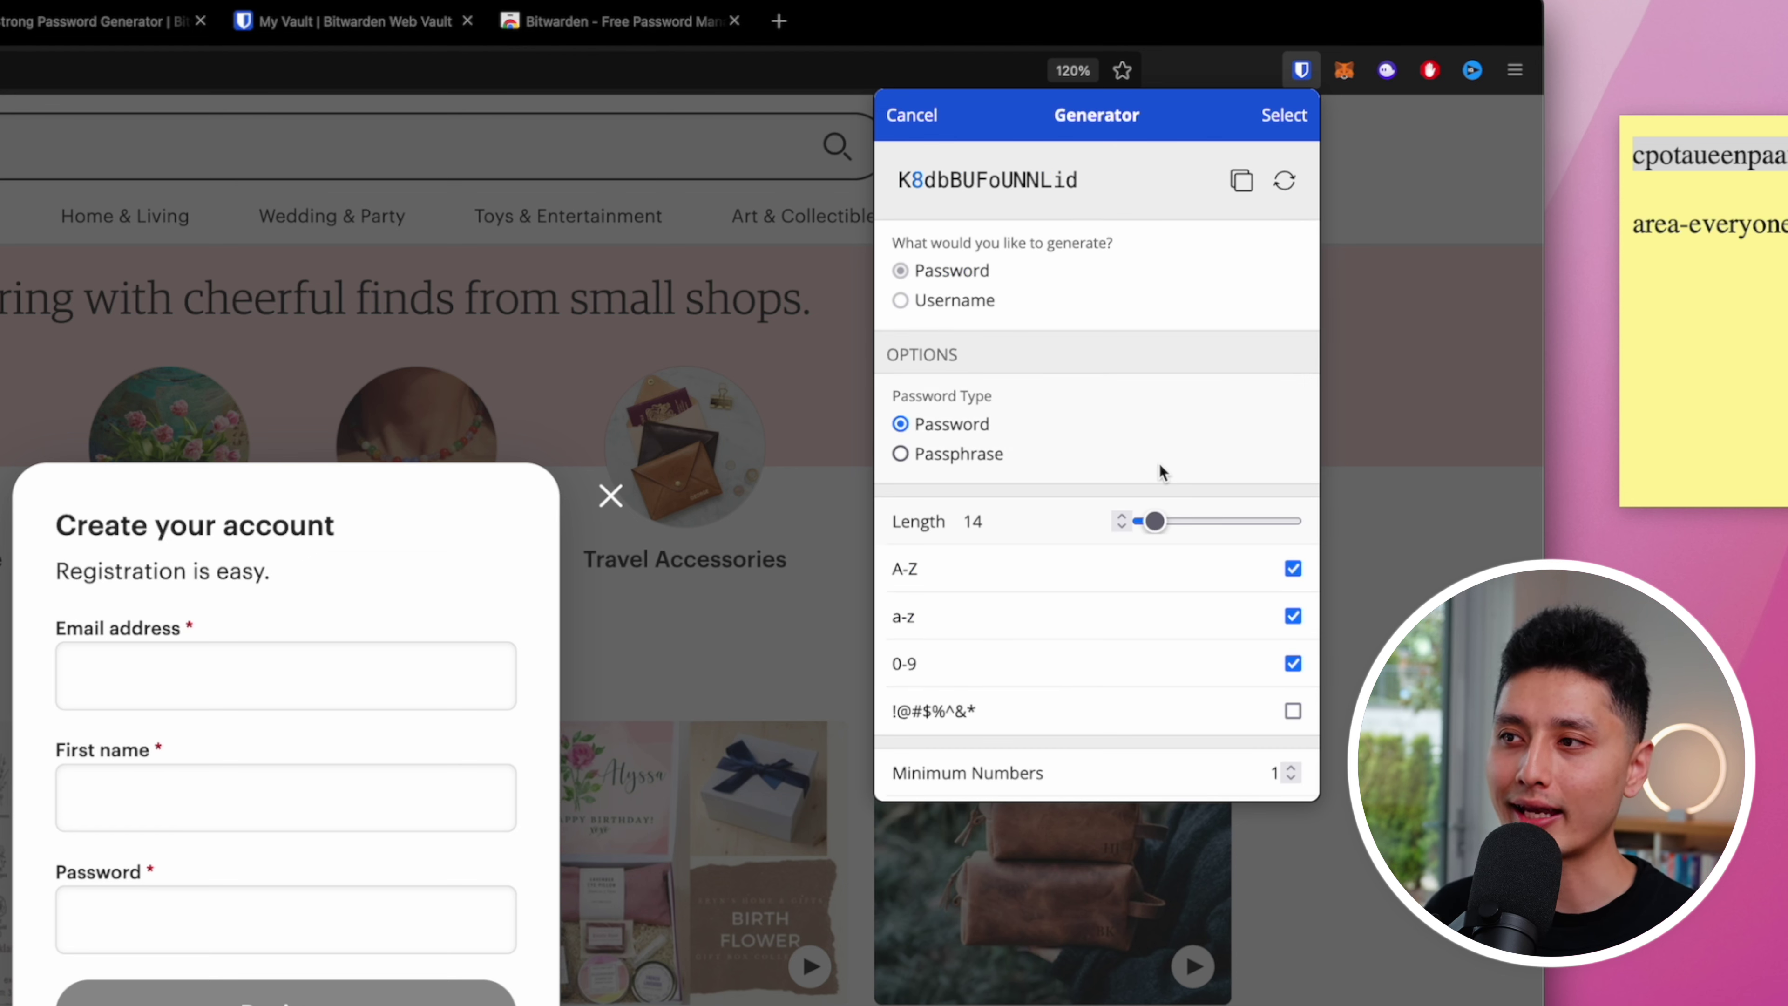
left_click(1293, 570)
left_click(1293, 617)
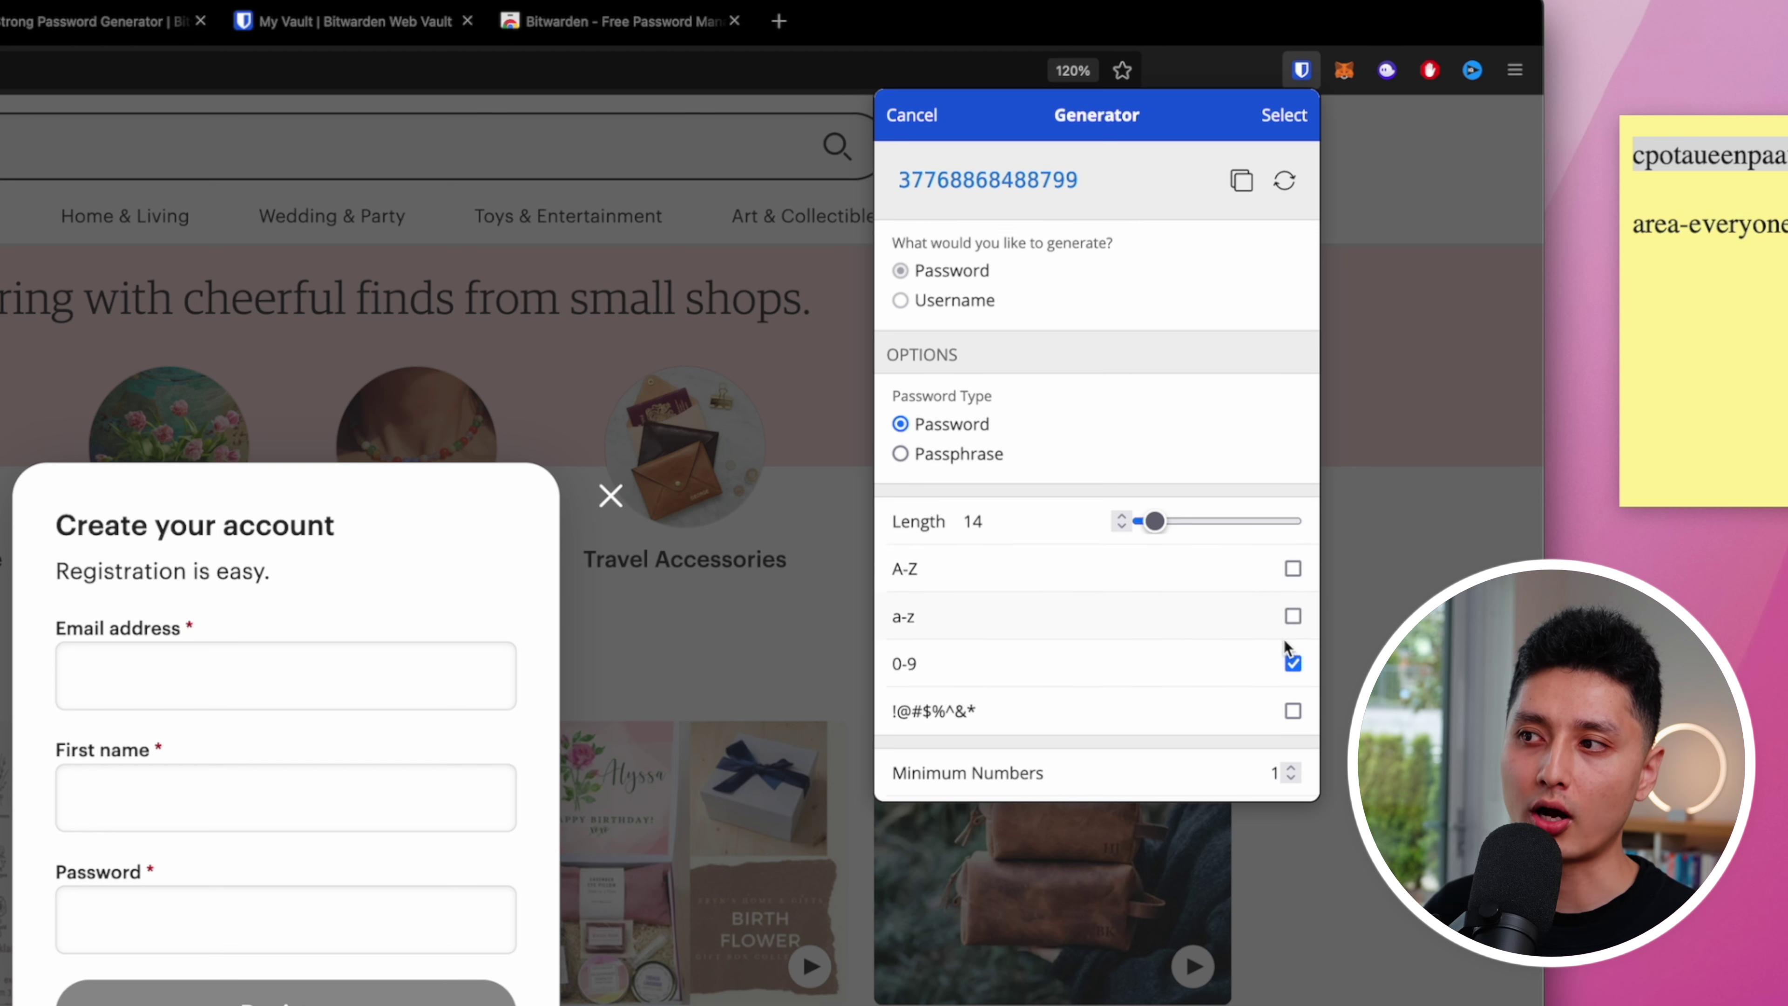
left_click(1293, 570)
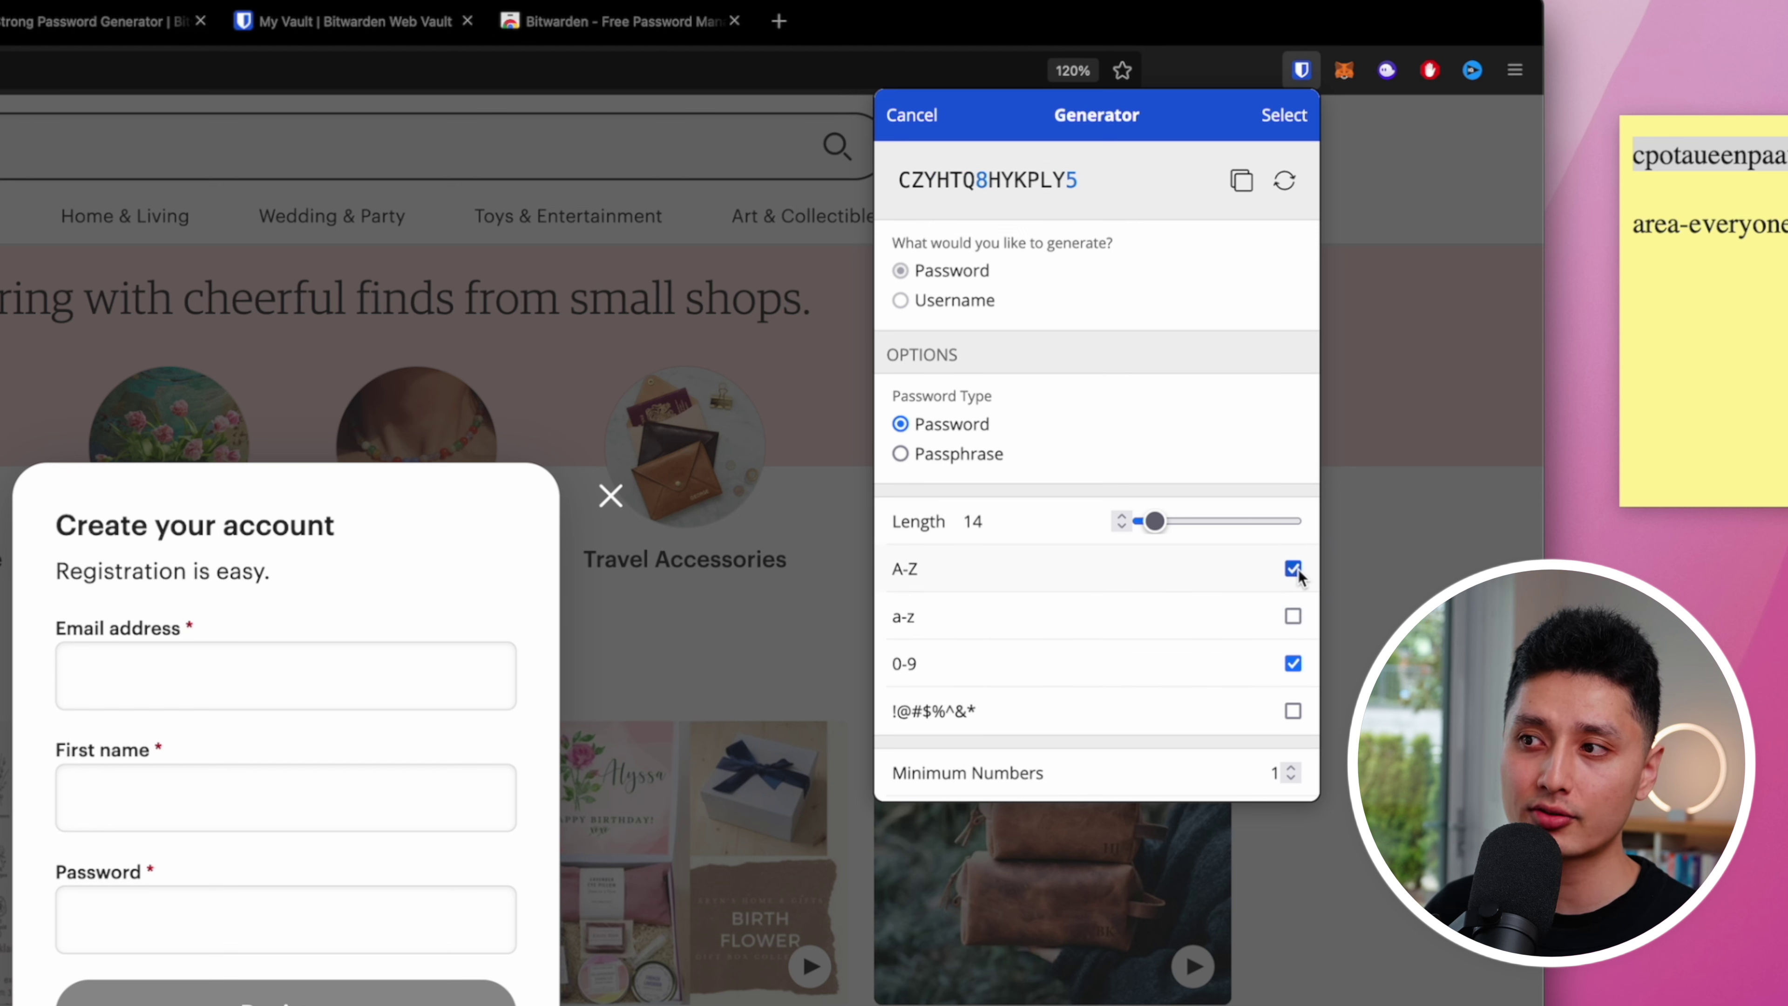
left_click(1293, 617)
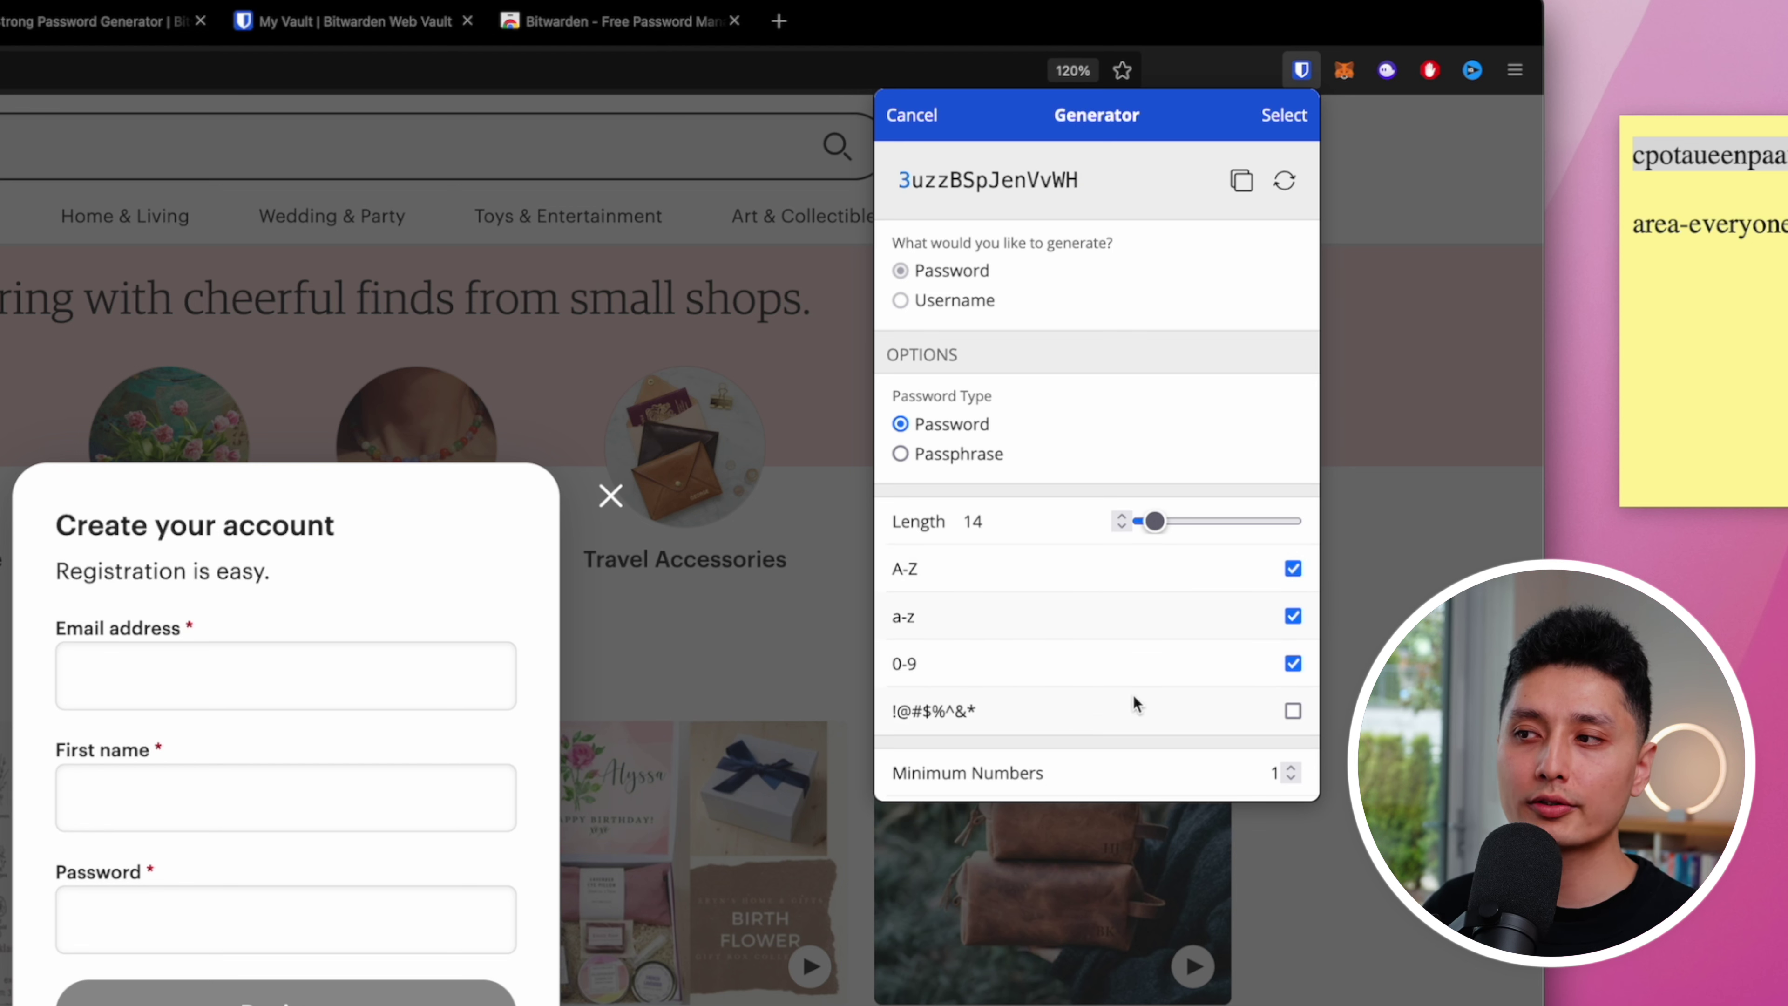
Step: Include special characters !@#$%^&* and require at least 3 numbers and 3 special characters
left_click(1292, 711)
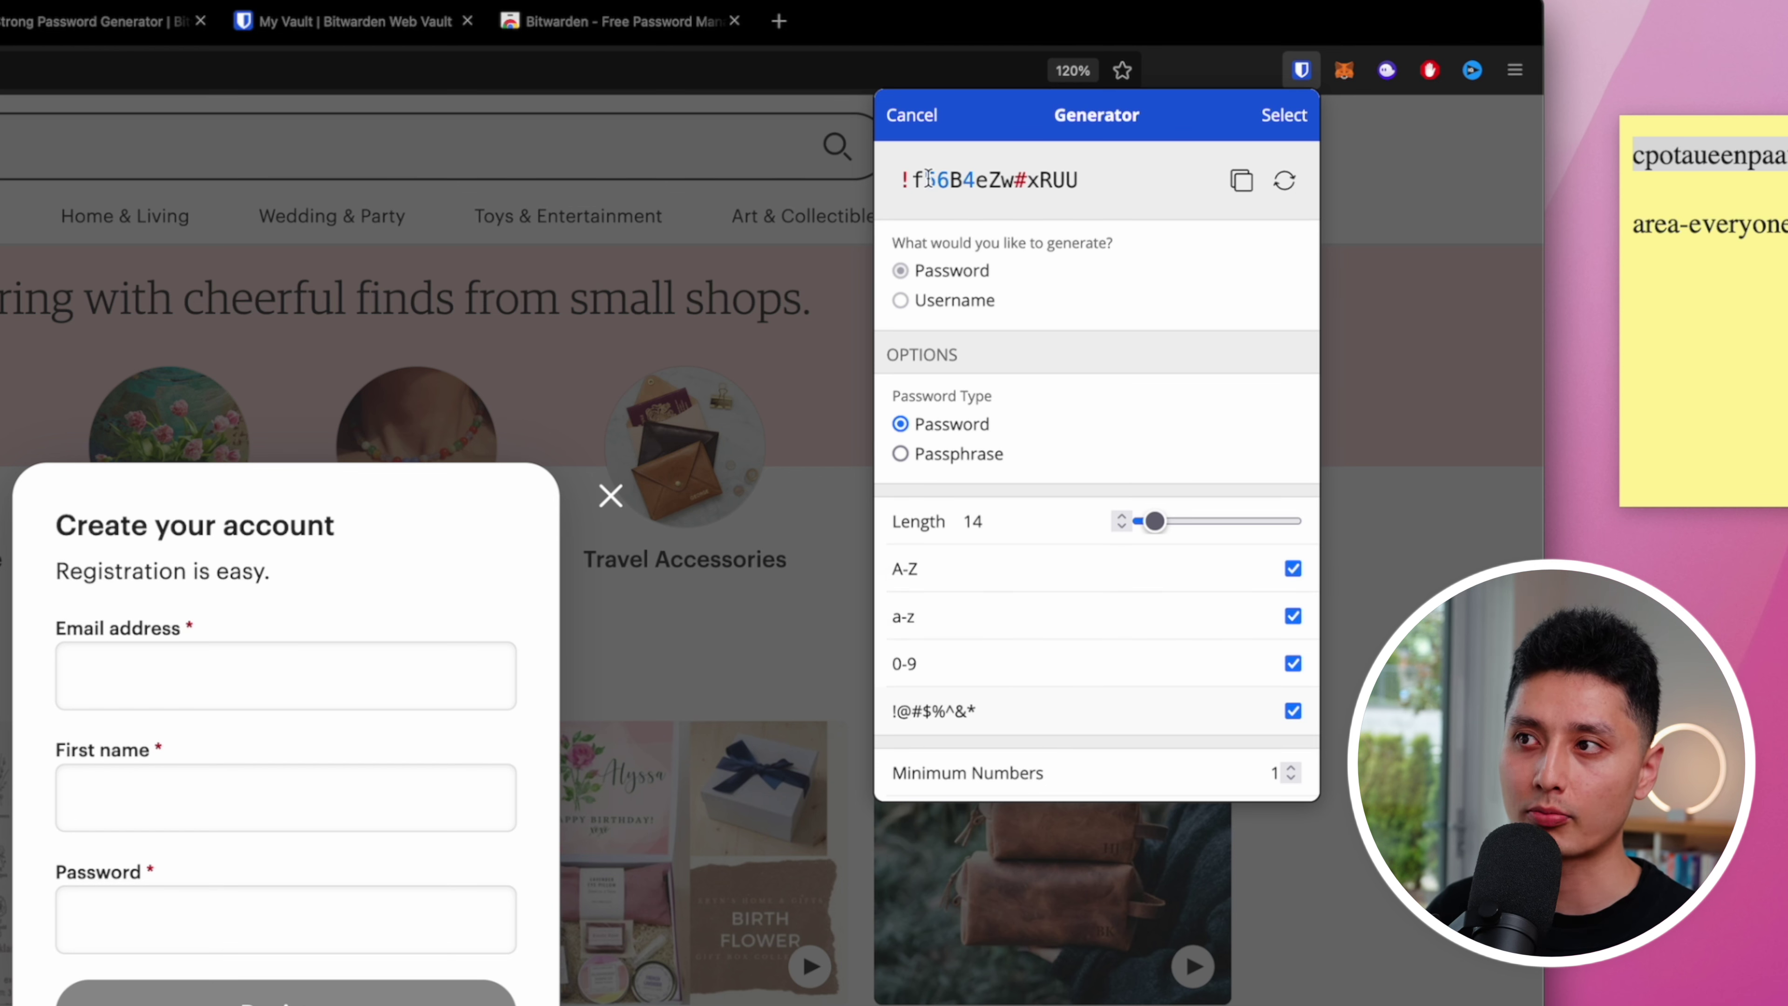
scroll(1085, 417, "down", 3)
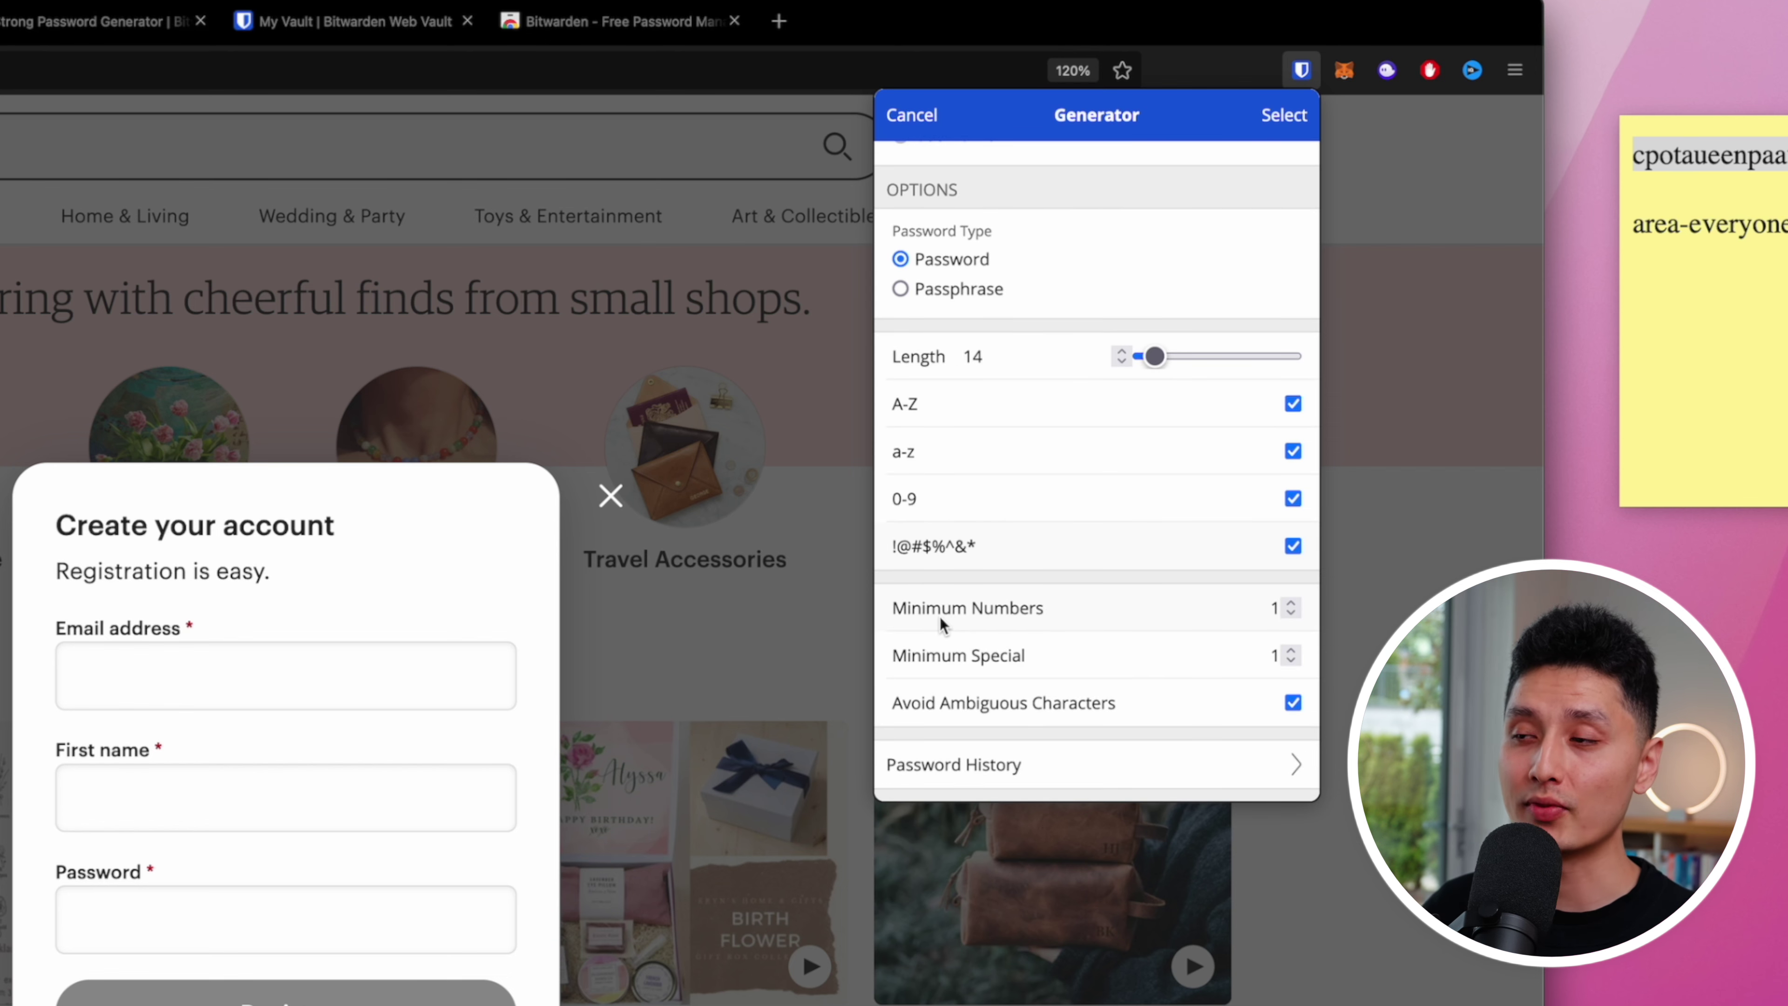
left_click(1292, 602)
left_click(1291, 603)
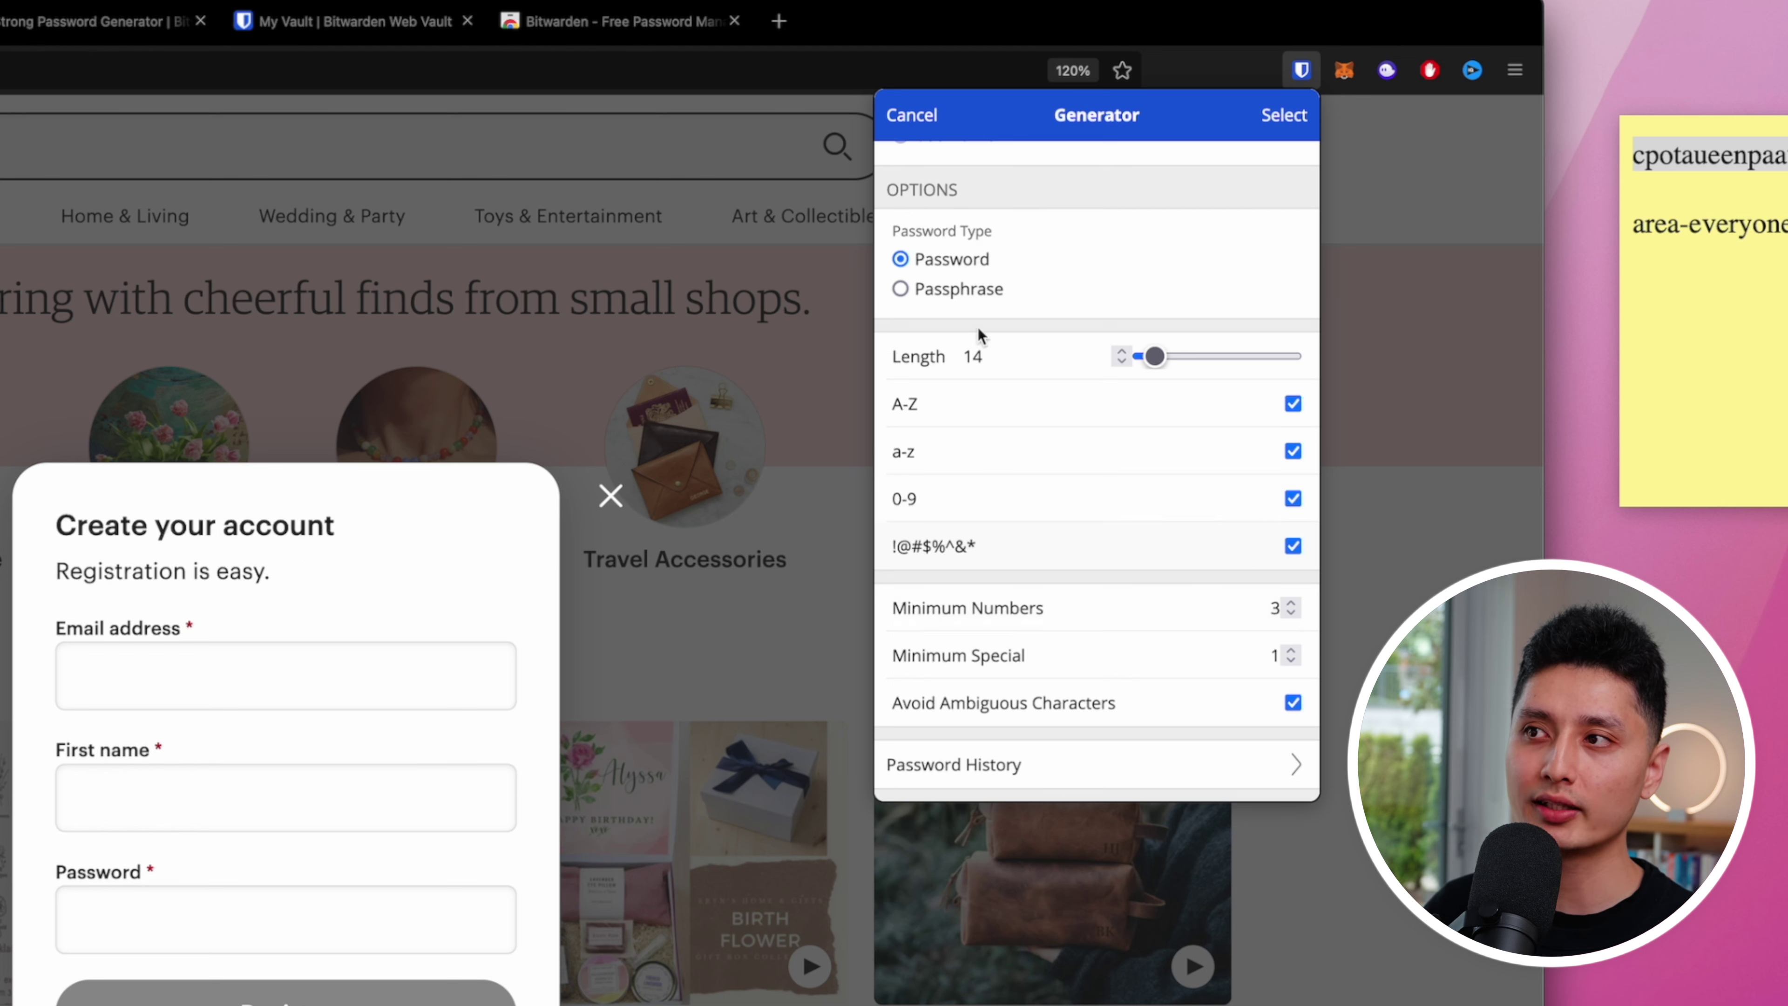
scroll(965, 295, "up", 3)
scroll(1082, 433, "down", 3)
left_click(1291, 649)
left_click(1291, 649)
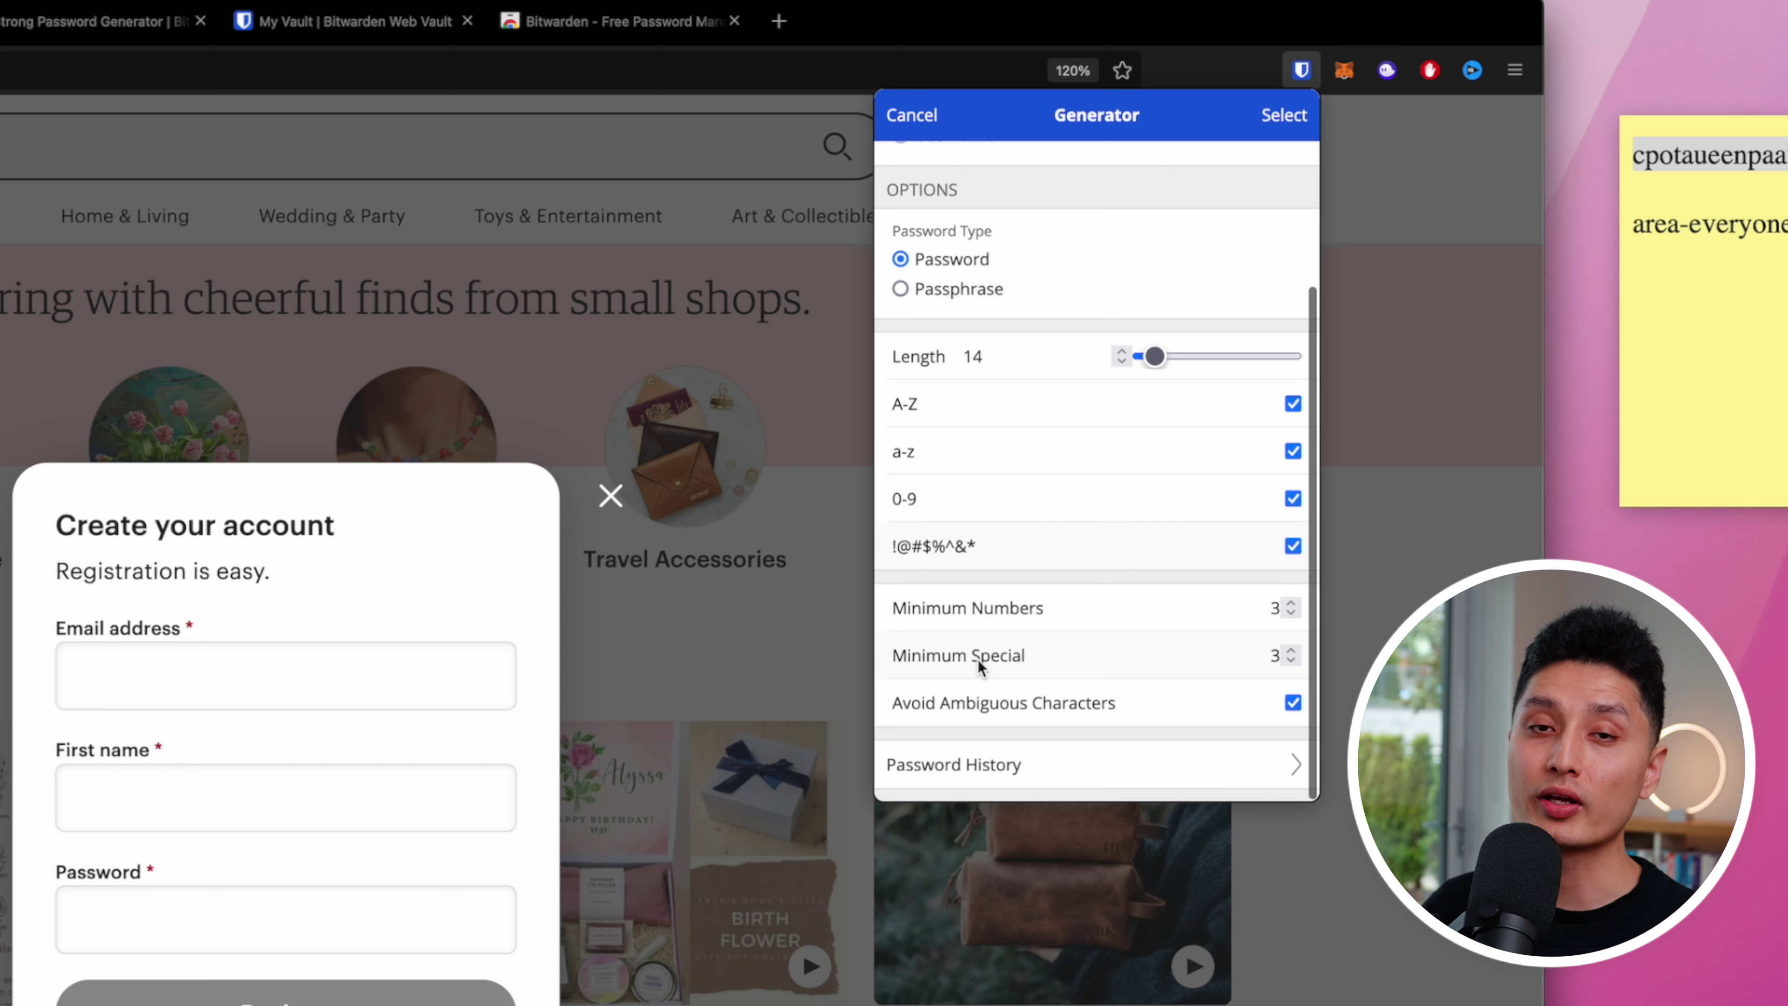
scroll(1032, 471, "up", 3)
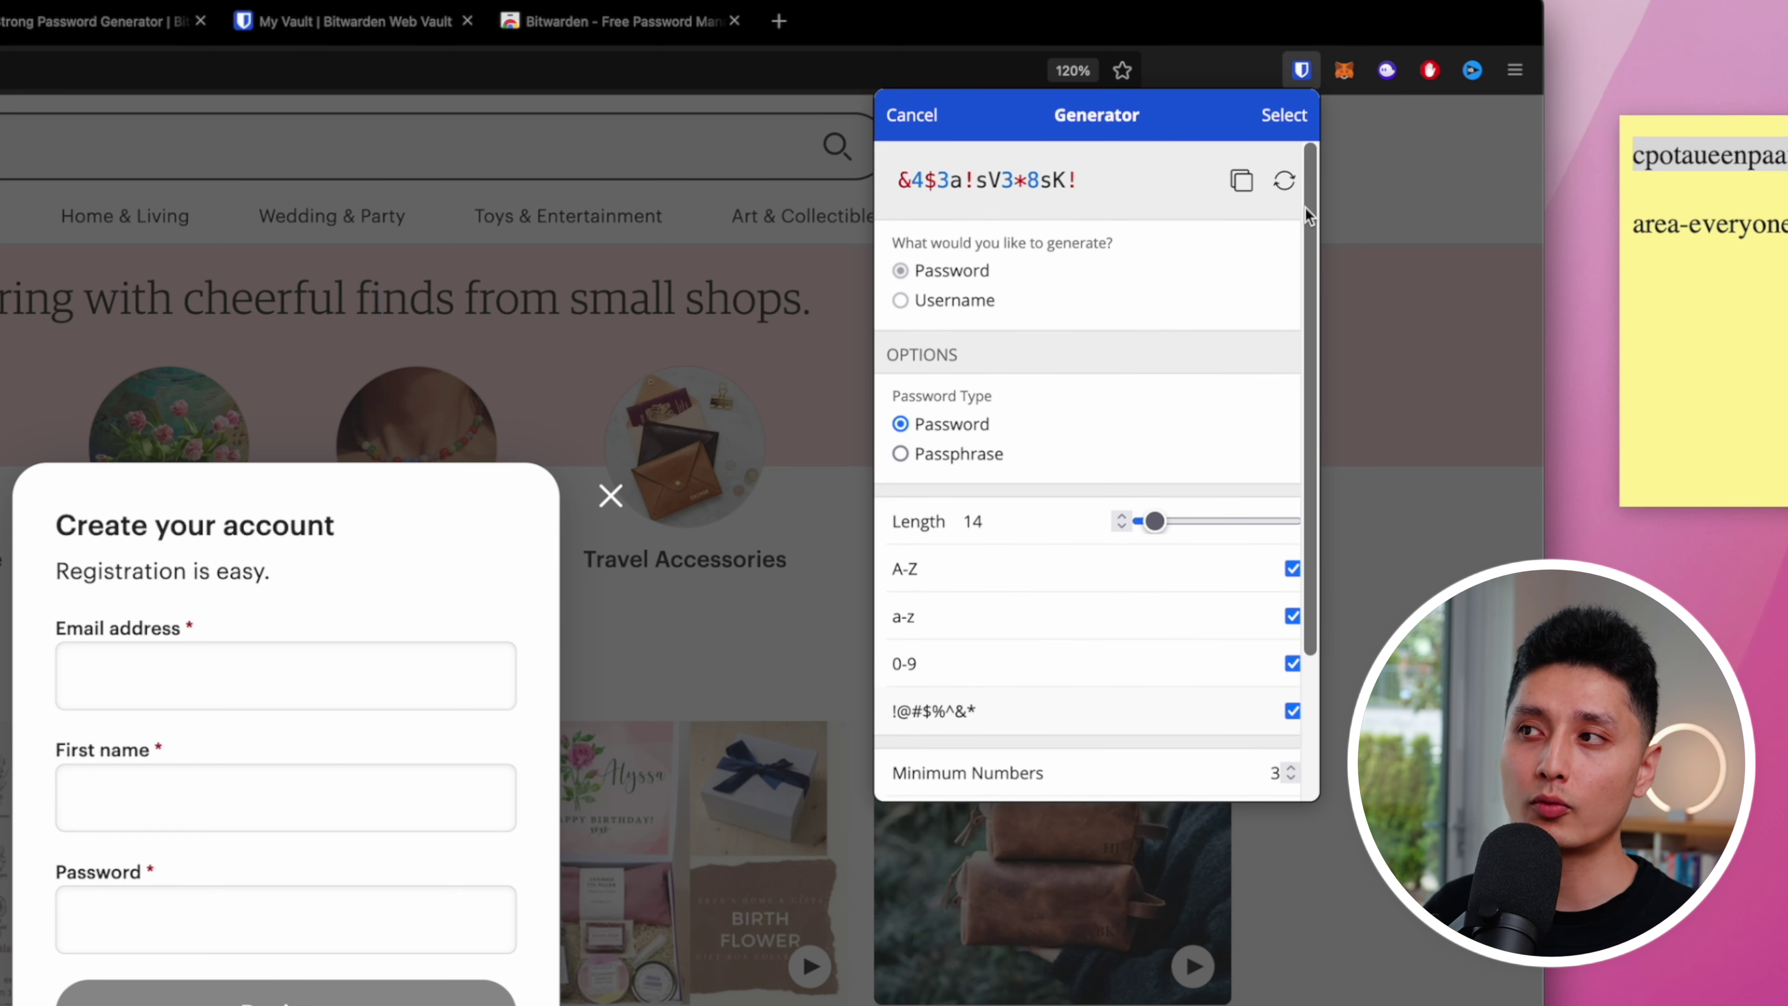
Step: Use the generated password, reveal it, check it against known breaches, and add a second website URI
left_click(1292, 128)
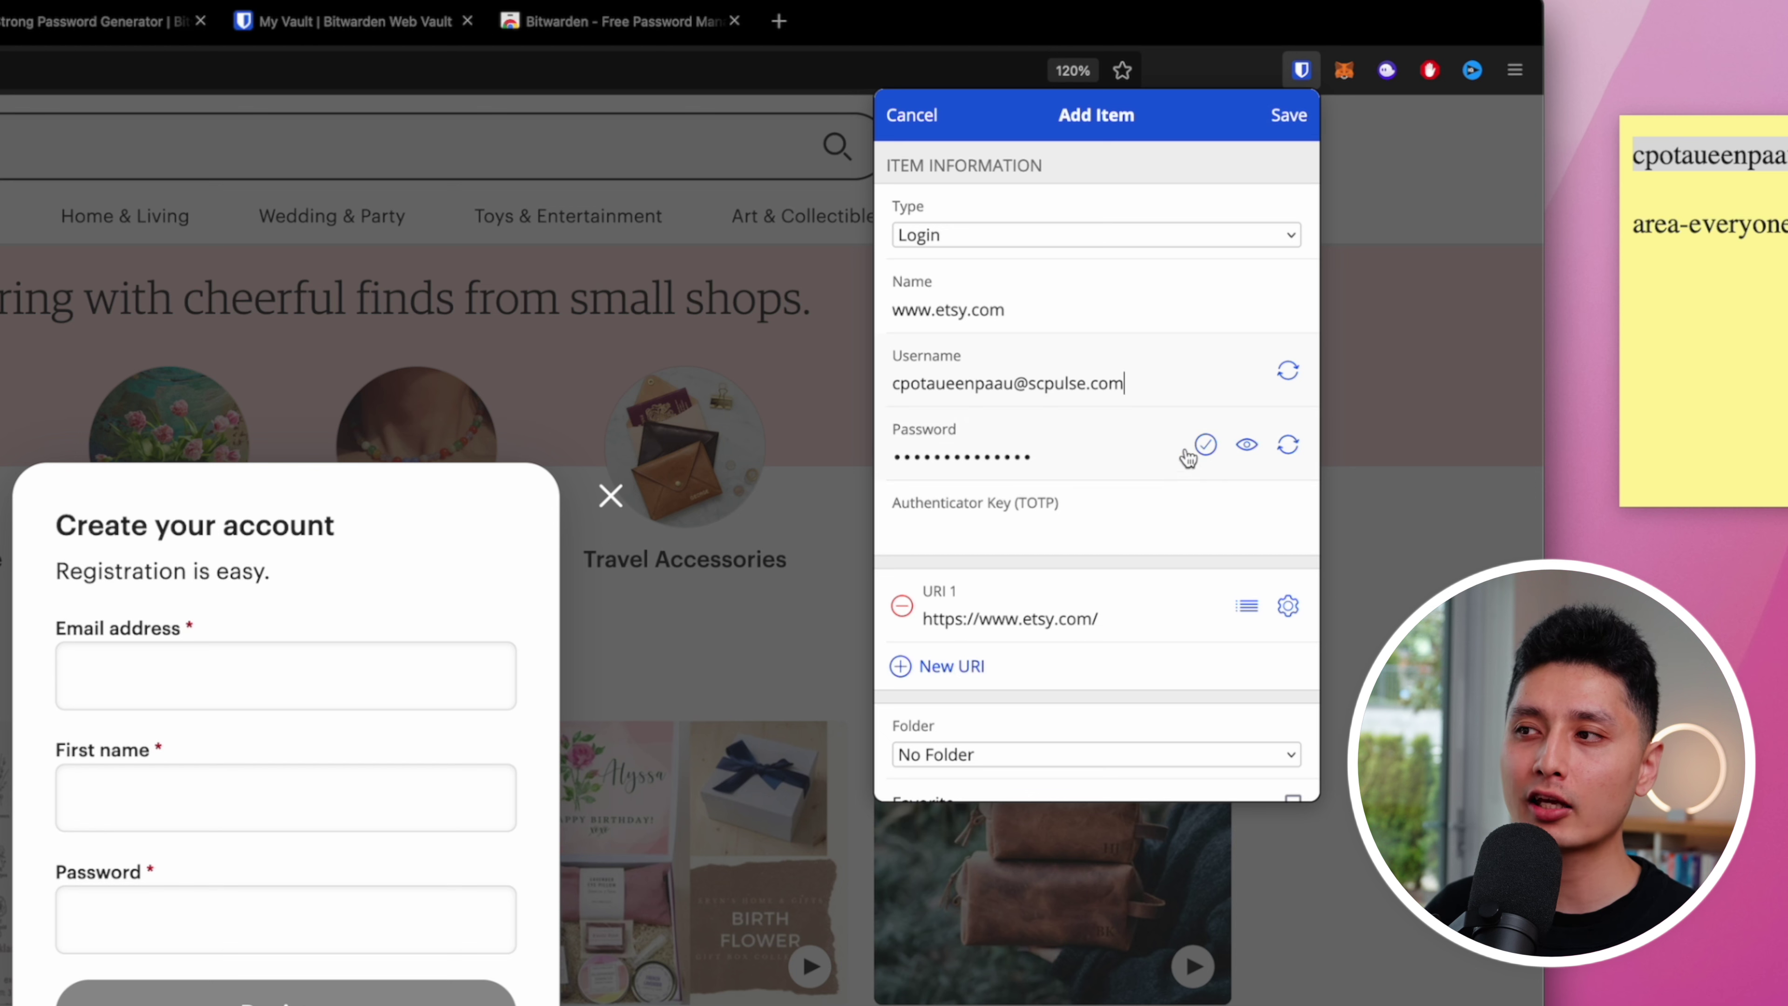
left_click(1247, 445)
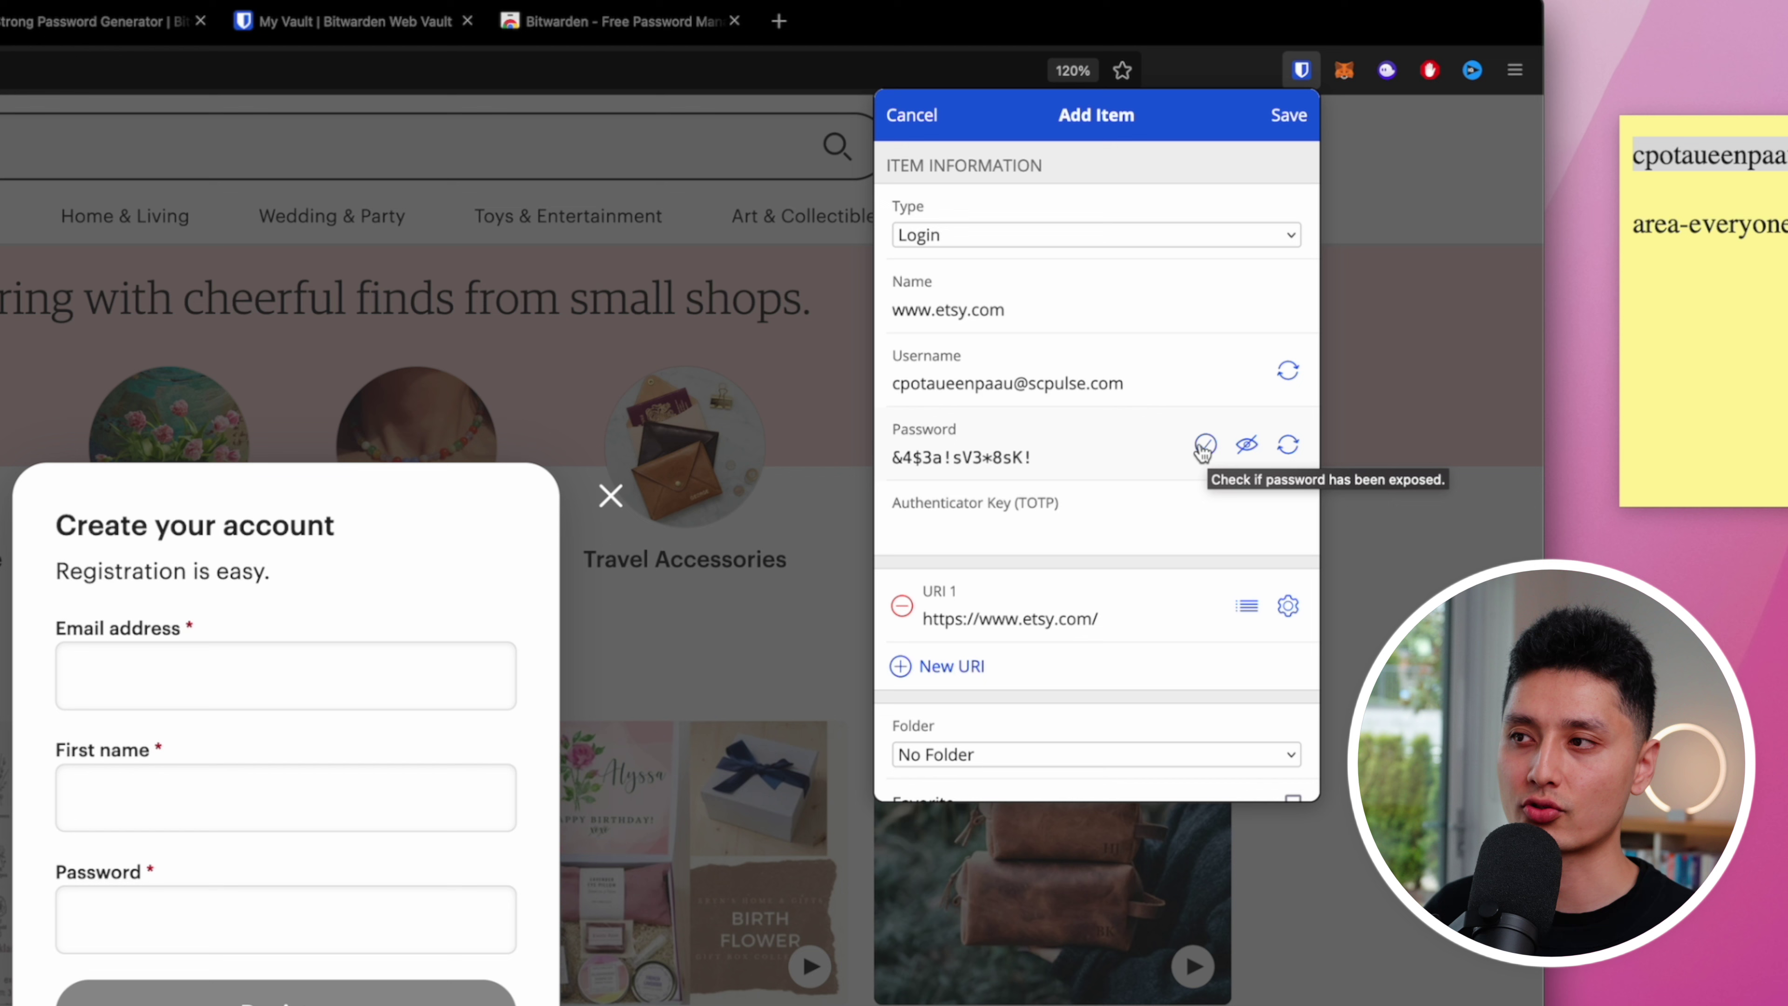
left_click(1204, 445)
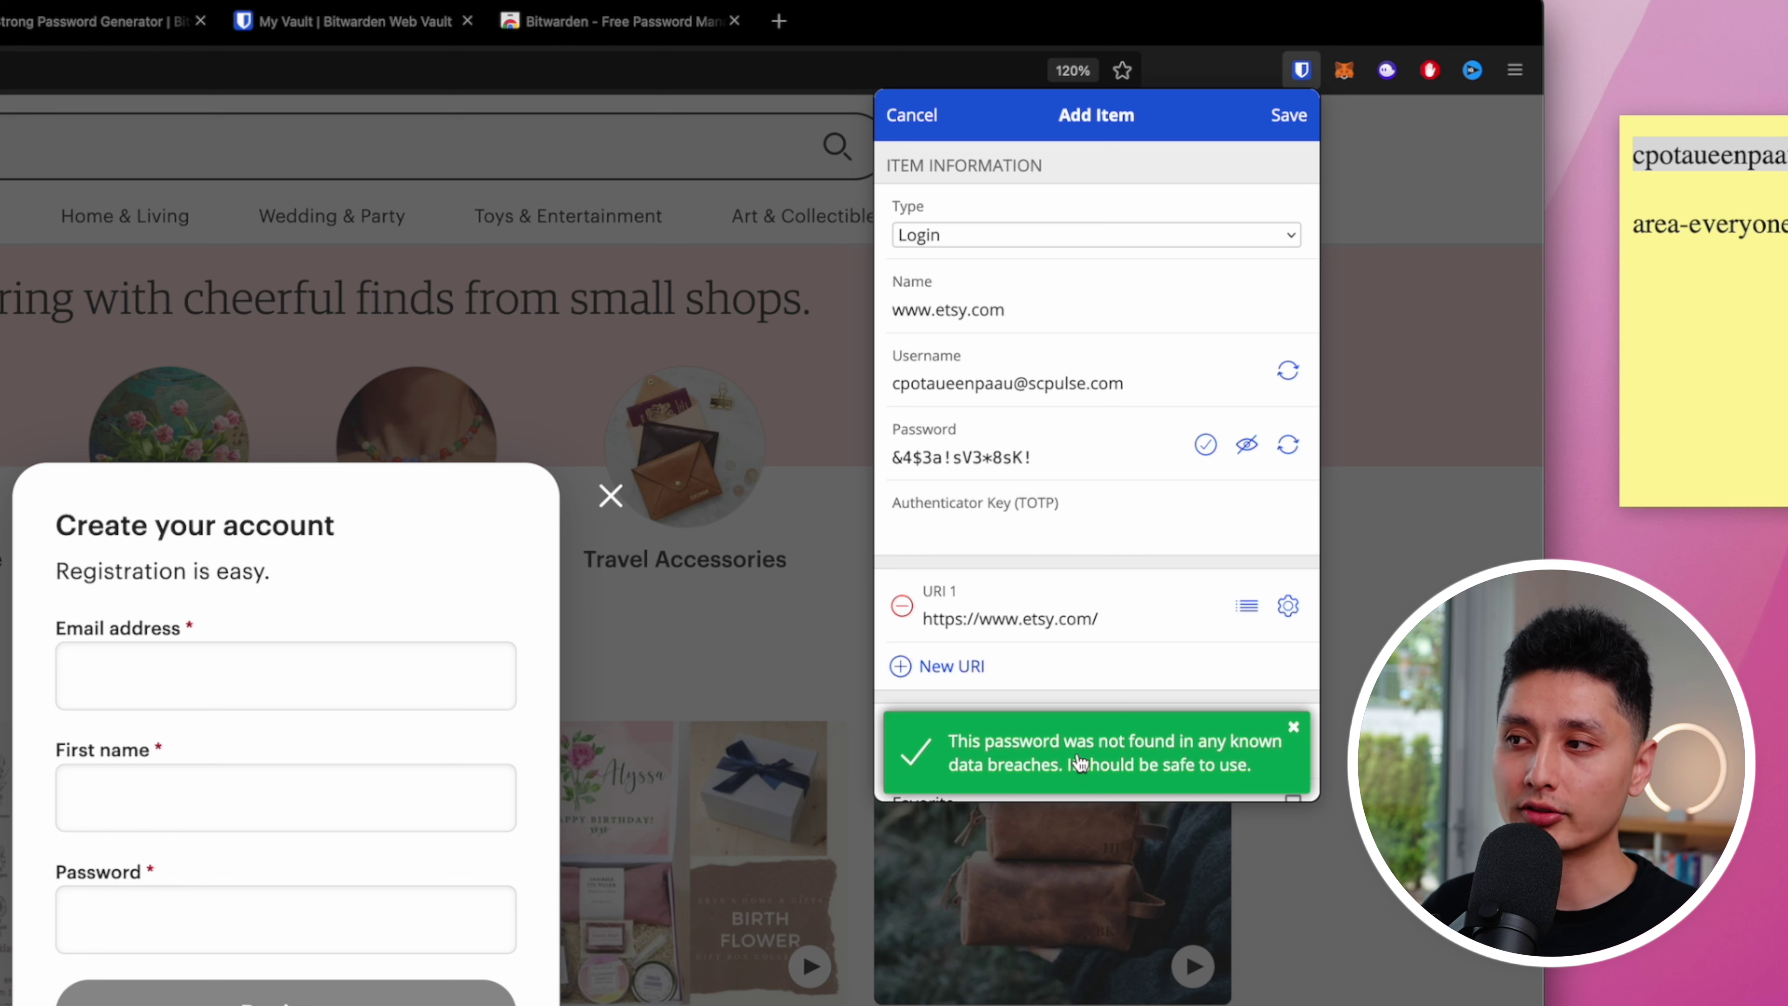
scroll(1020, 425, "down", 4)
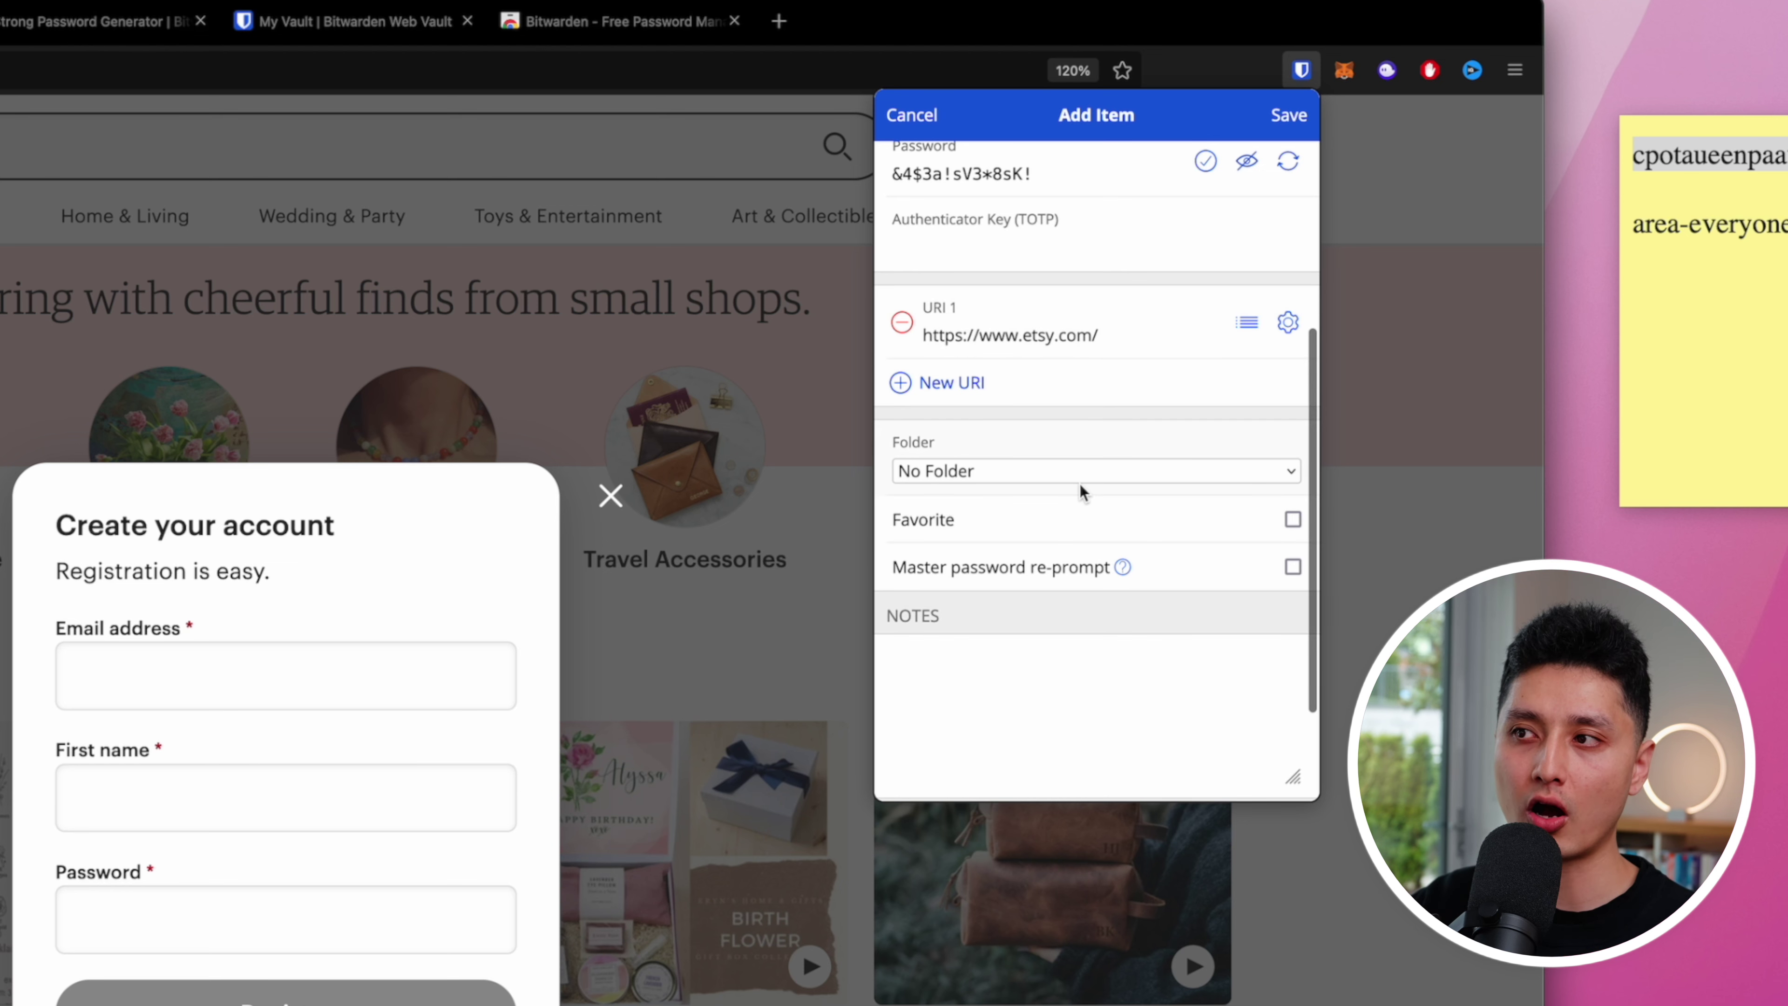
left_click(936, 383)
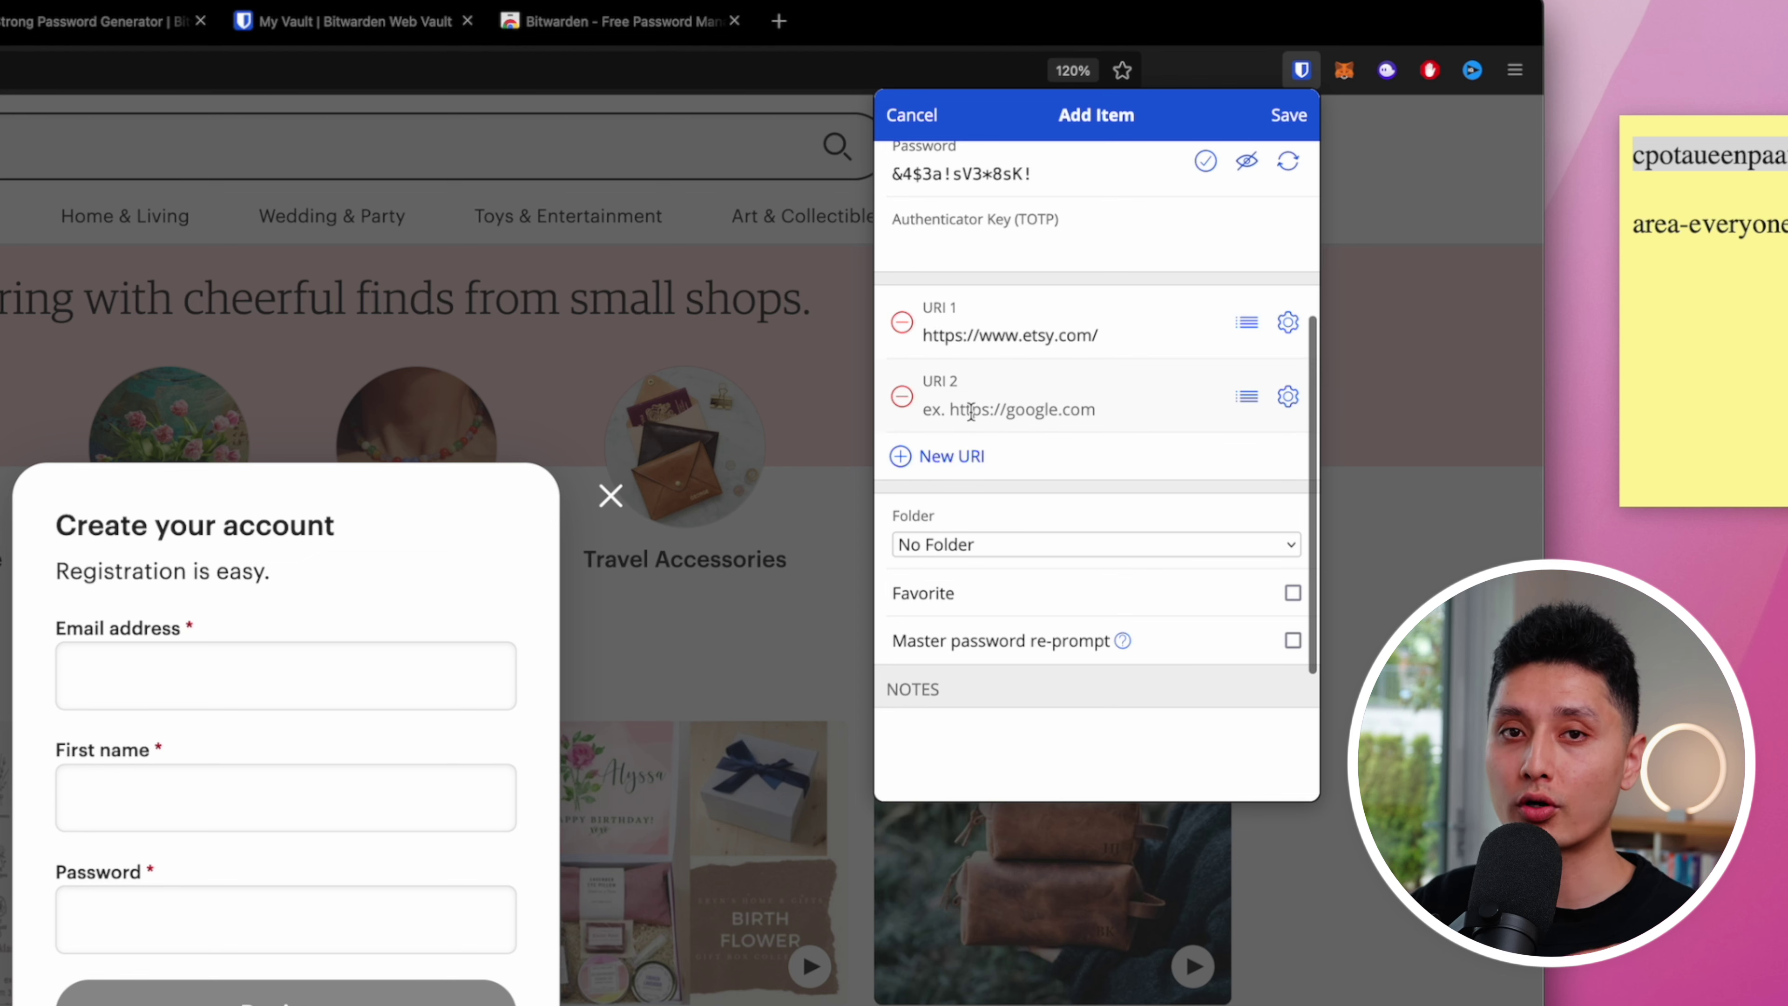
scroll(969, 407, "up", 3)
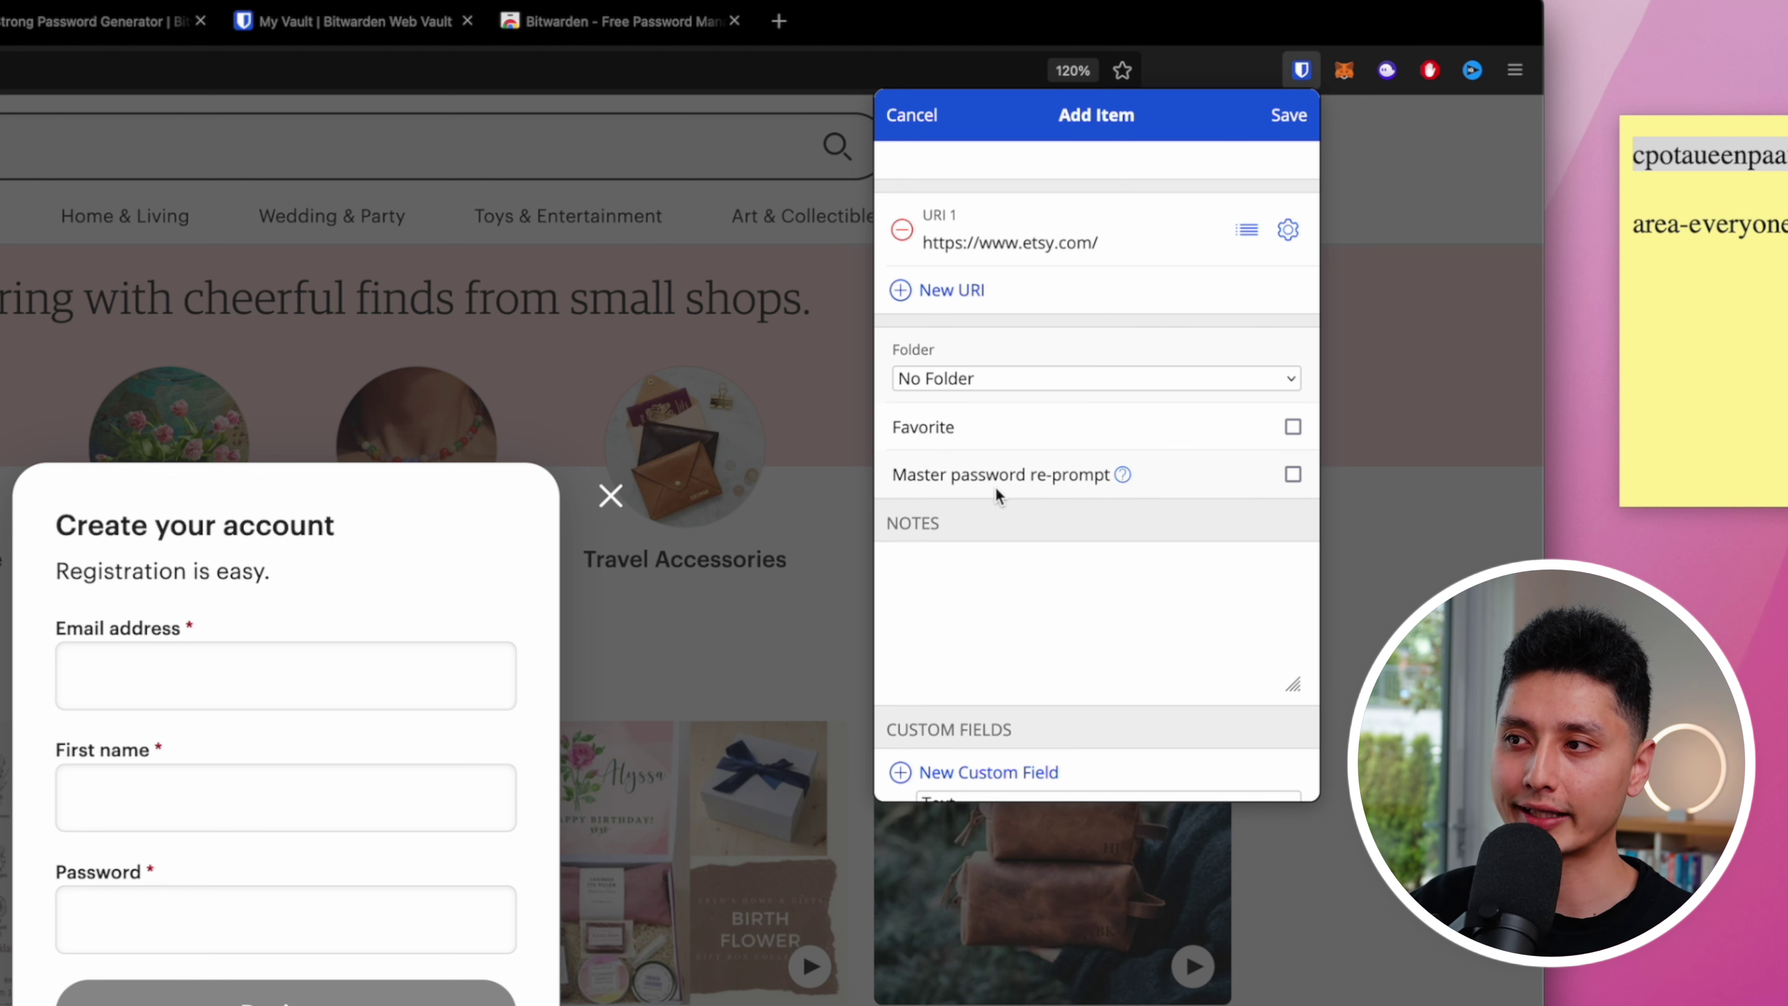
scroll(971, 493, "down", 1)
Step: Add the note 'Esty account!' and save the Etsy login to the vault
left_click(910, 599)
type("Esty account!")
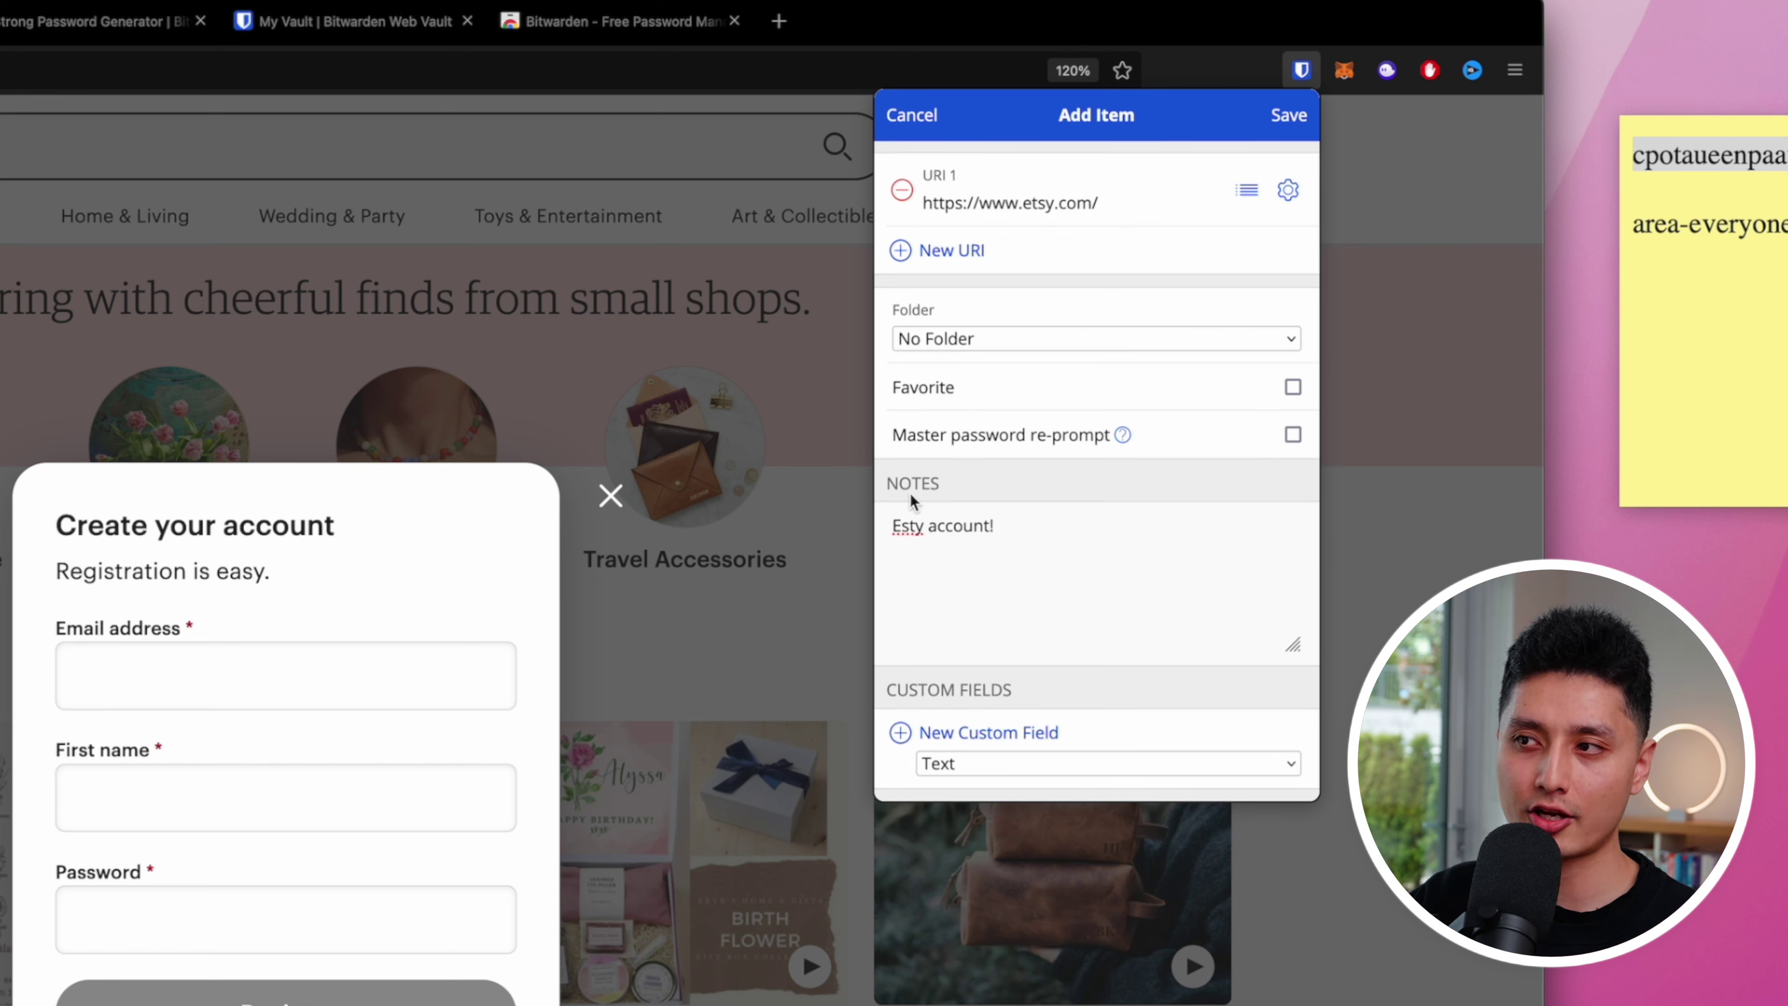
left_click_drag(1033, 547, 794, 521)
left_click(970, 528)
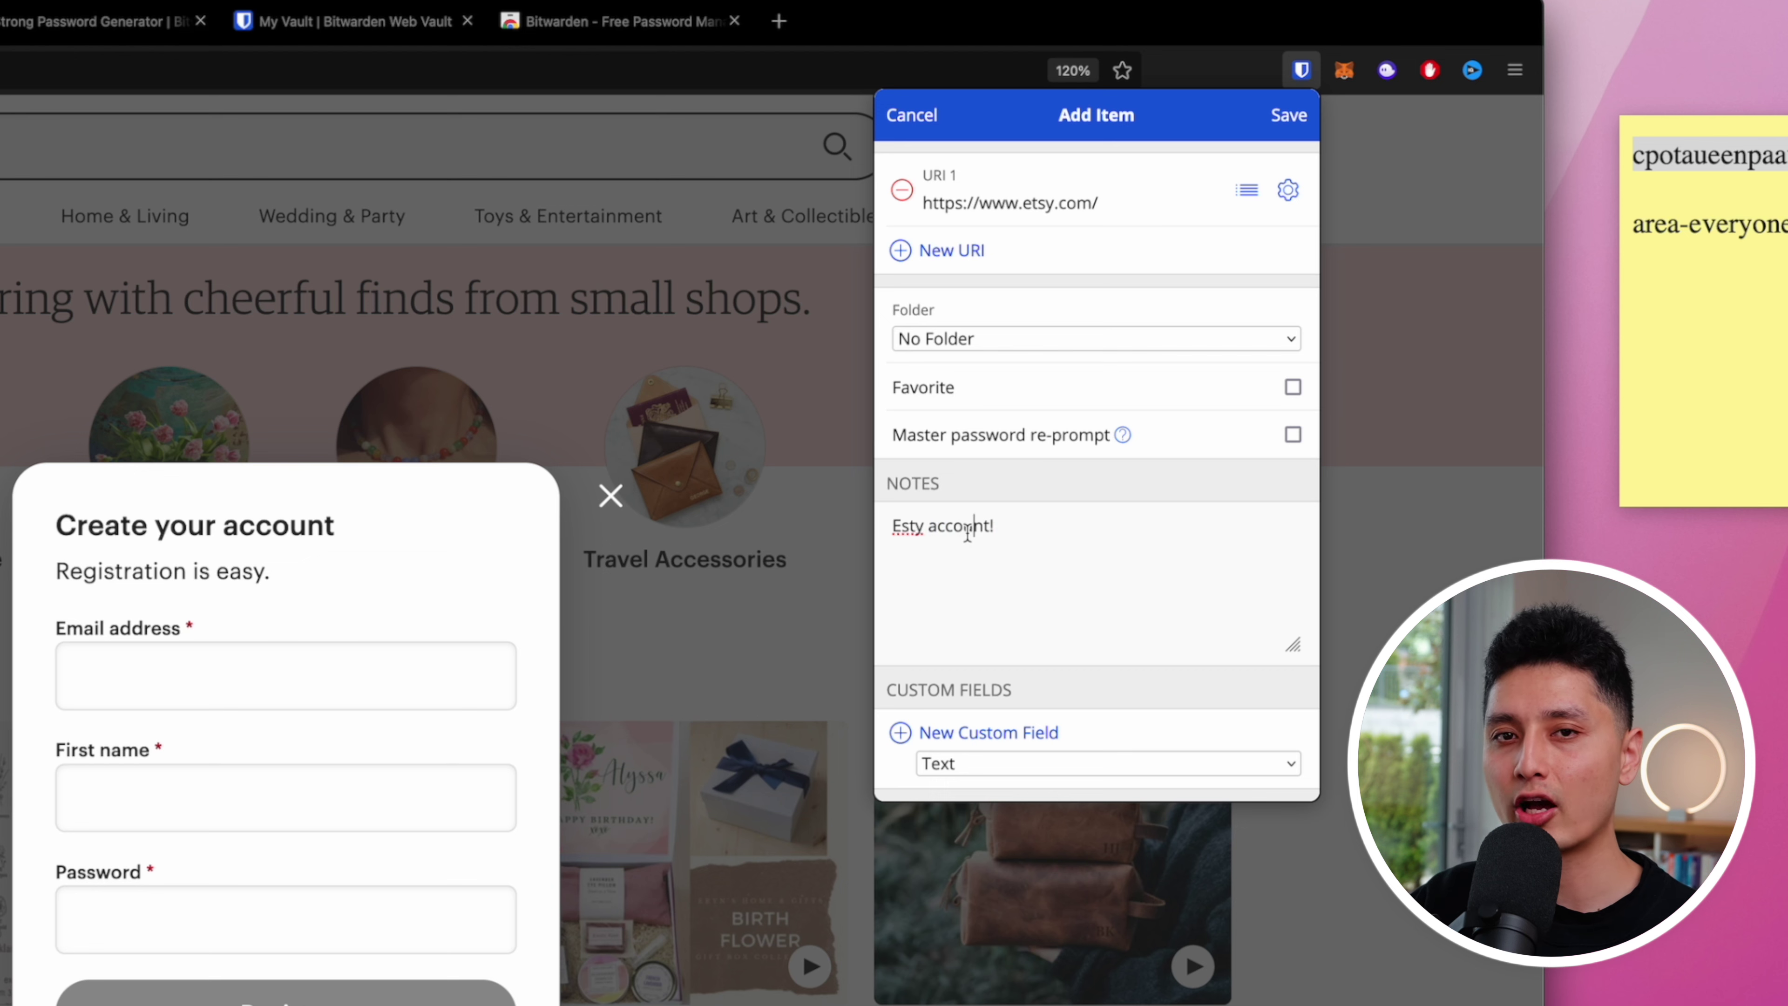
scroll(968, 532, "up", 5)
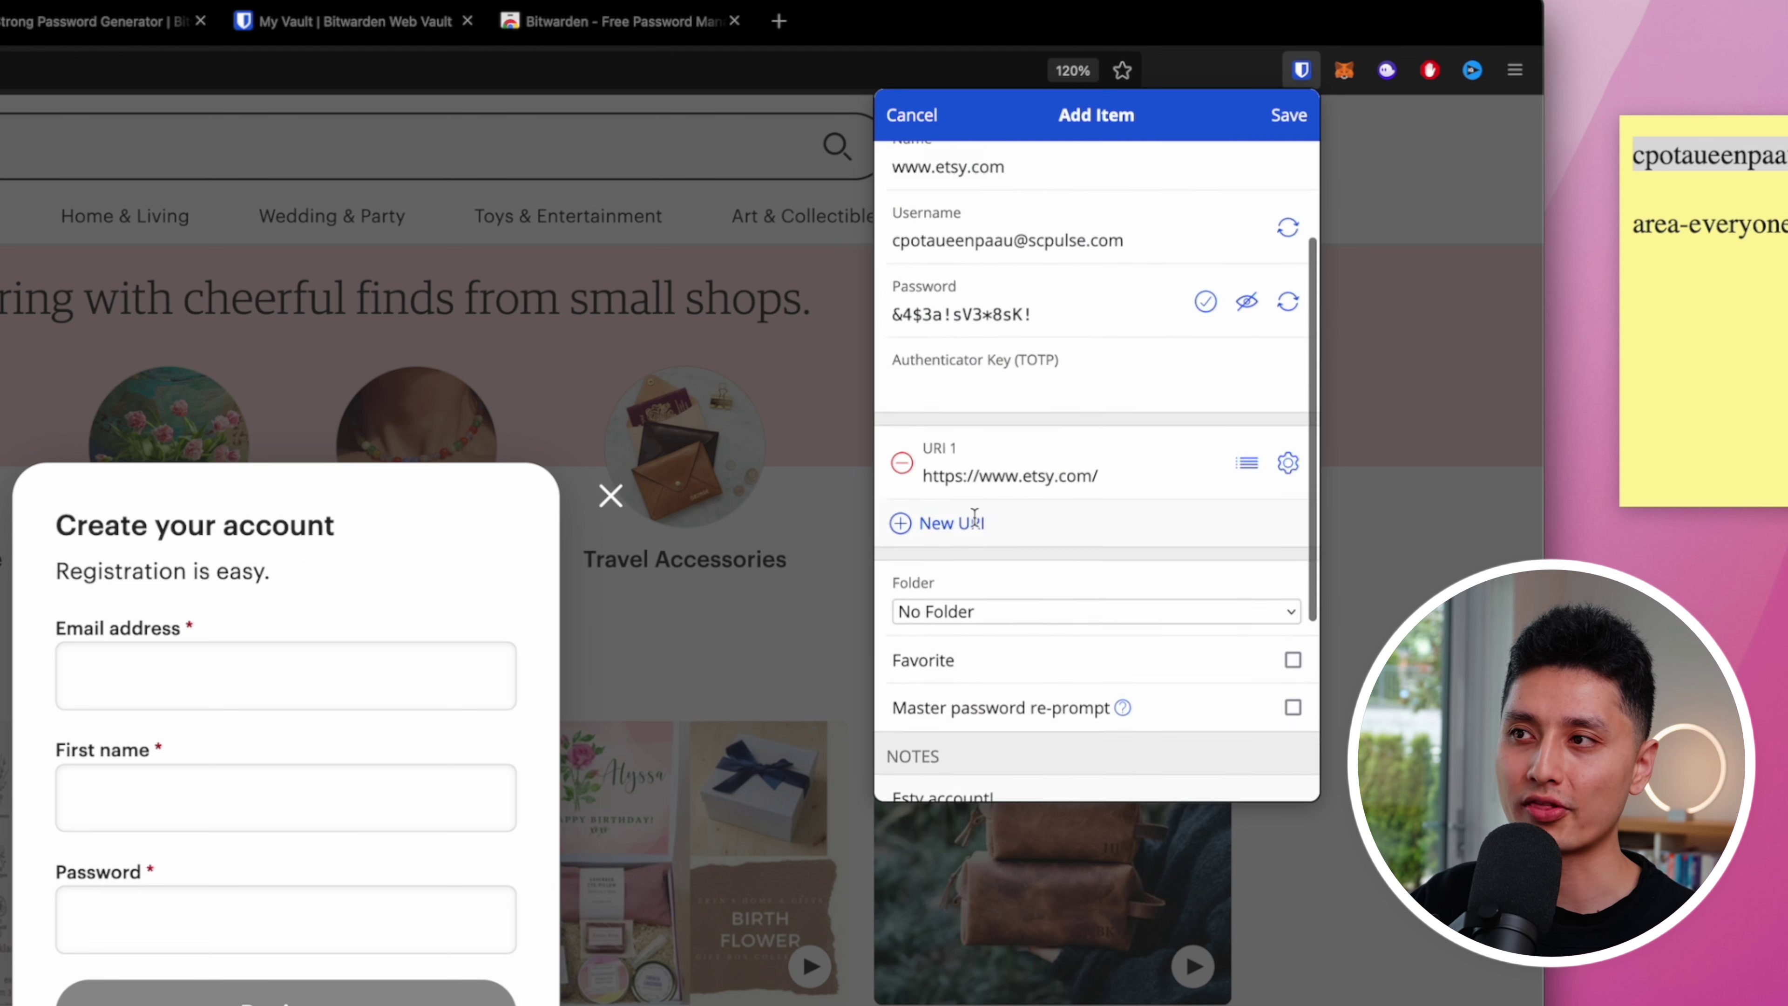
scroll(996, 745, "down", 5)
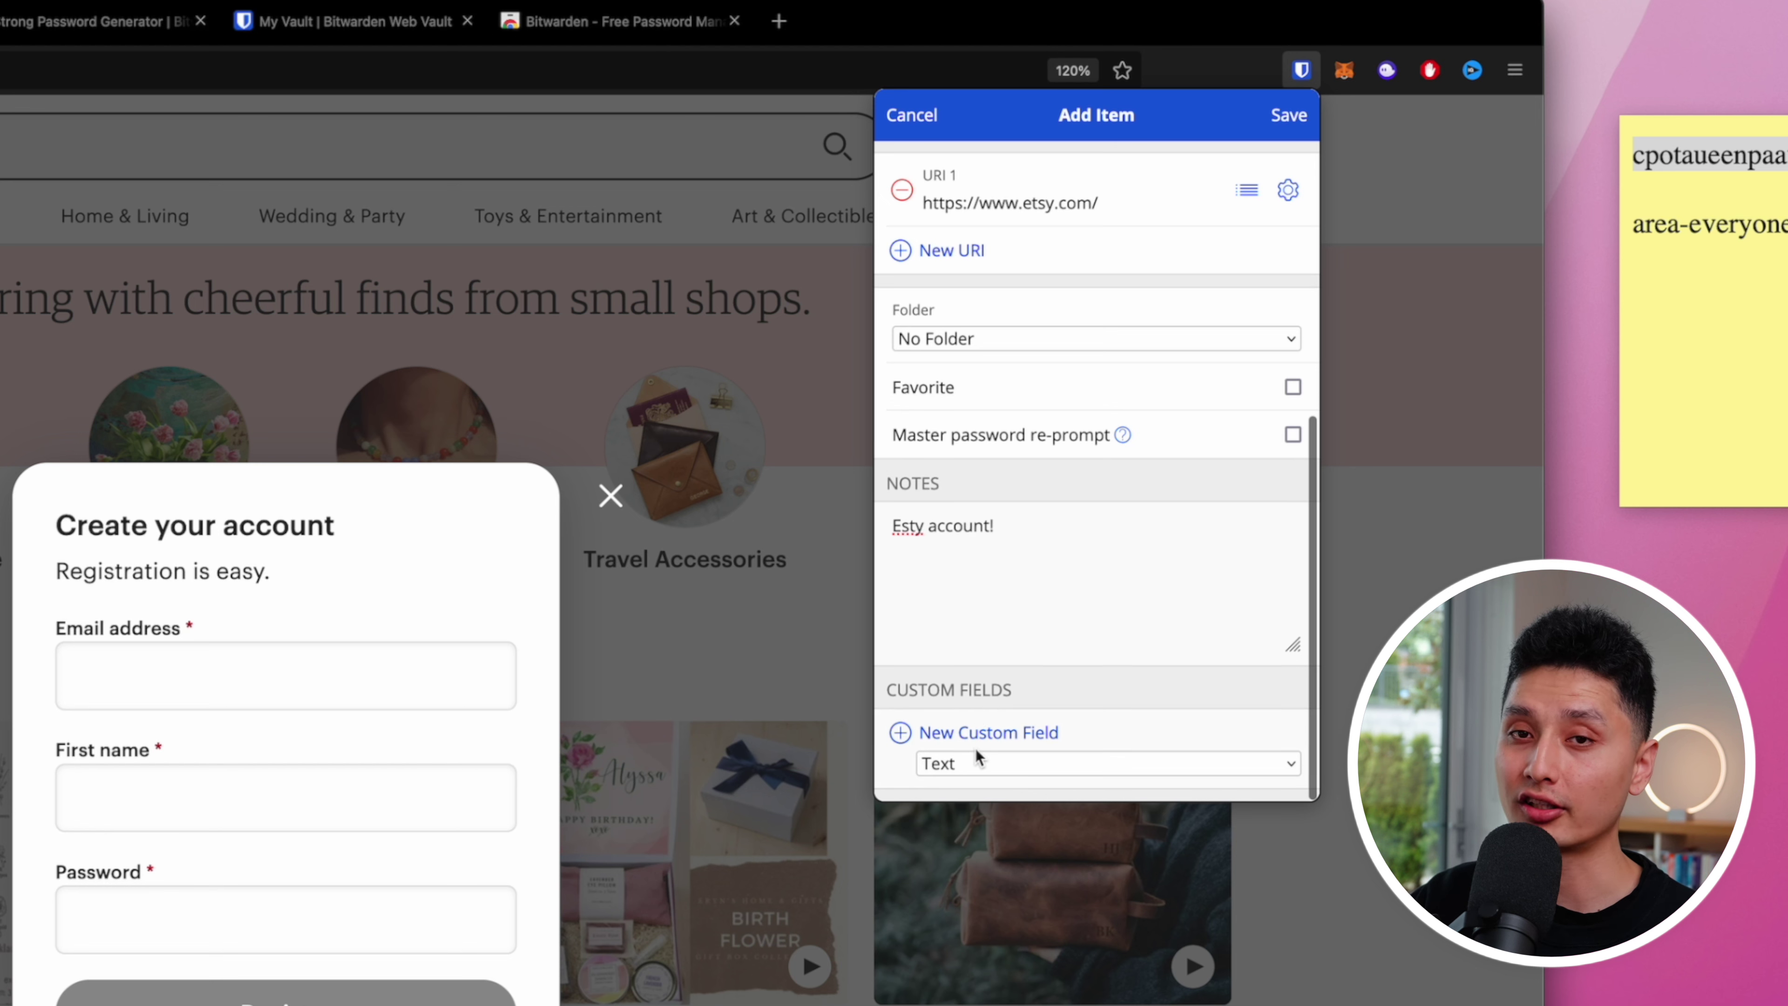
scroll(958, 444, "up", 5)
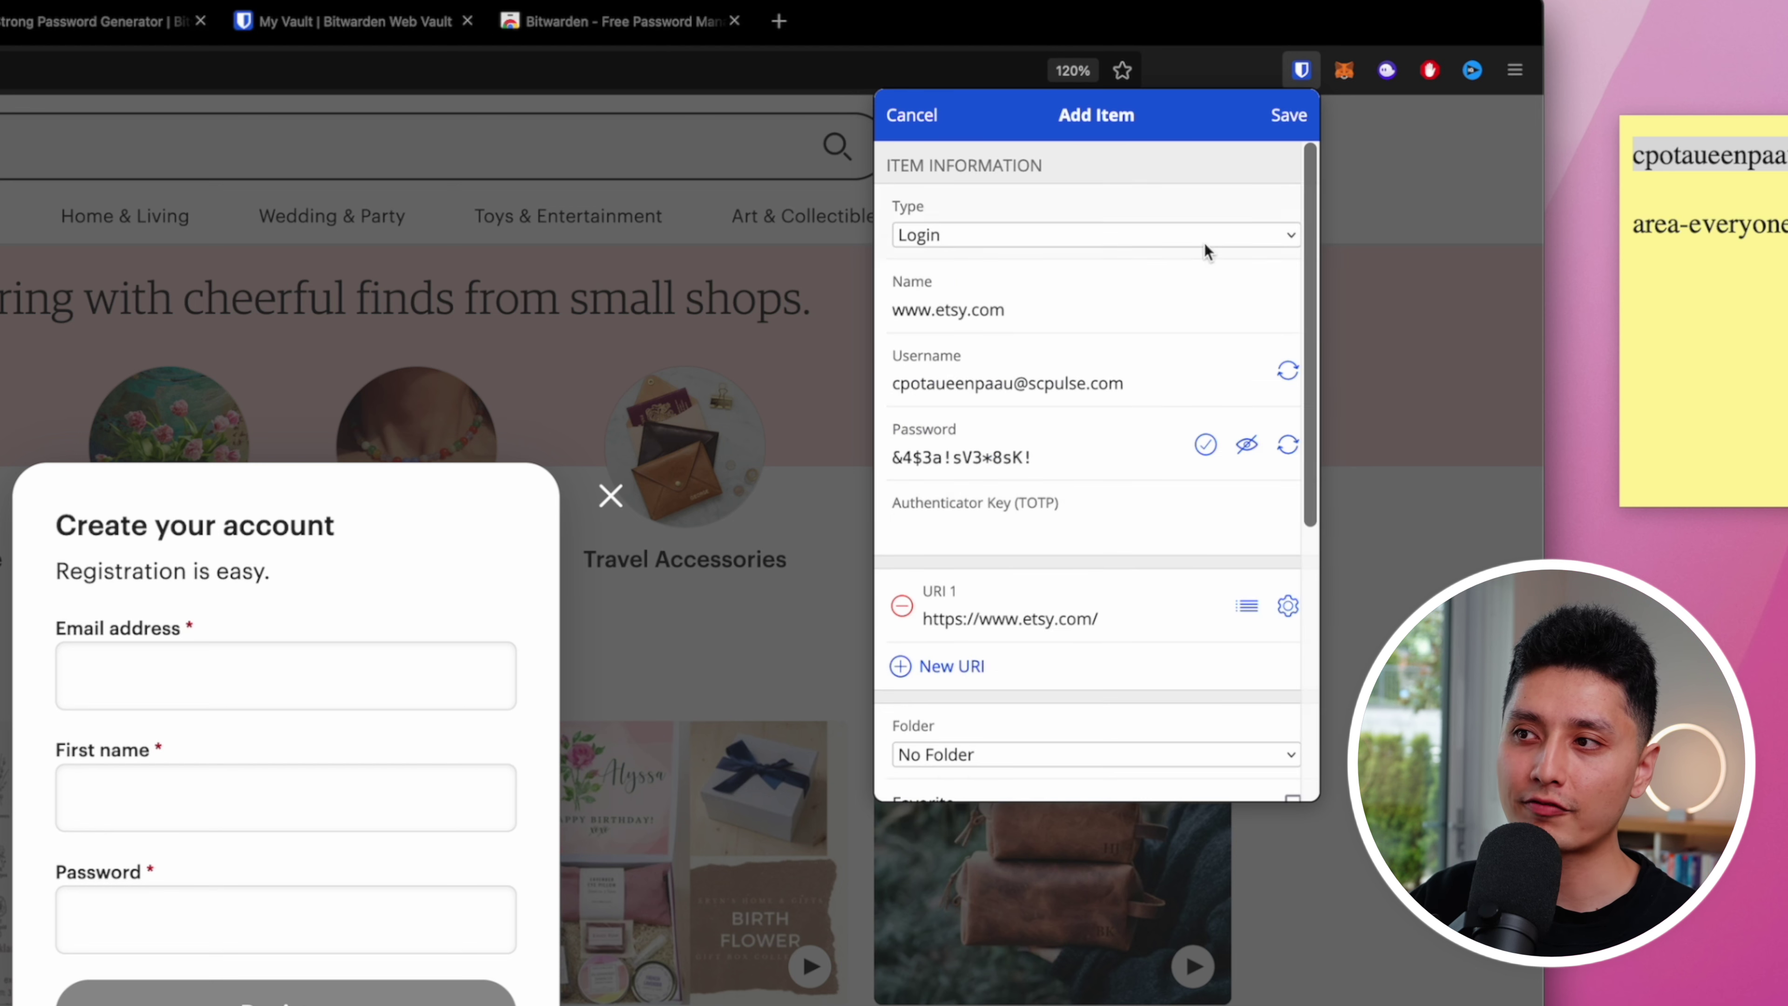
left_click(1293, 120)
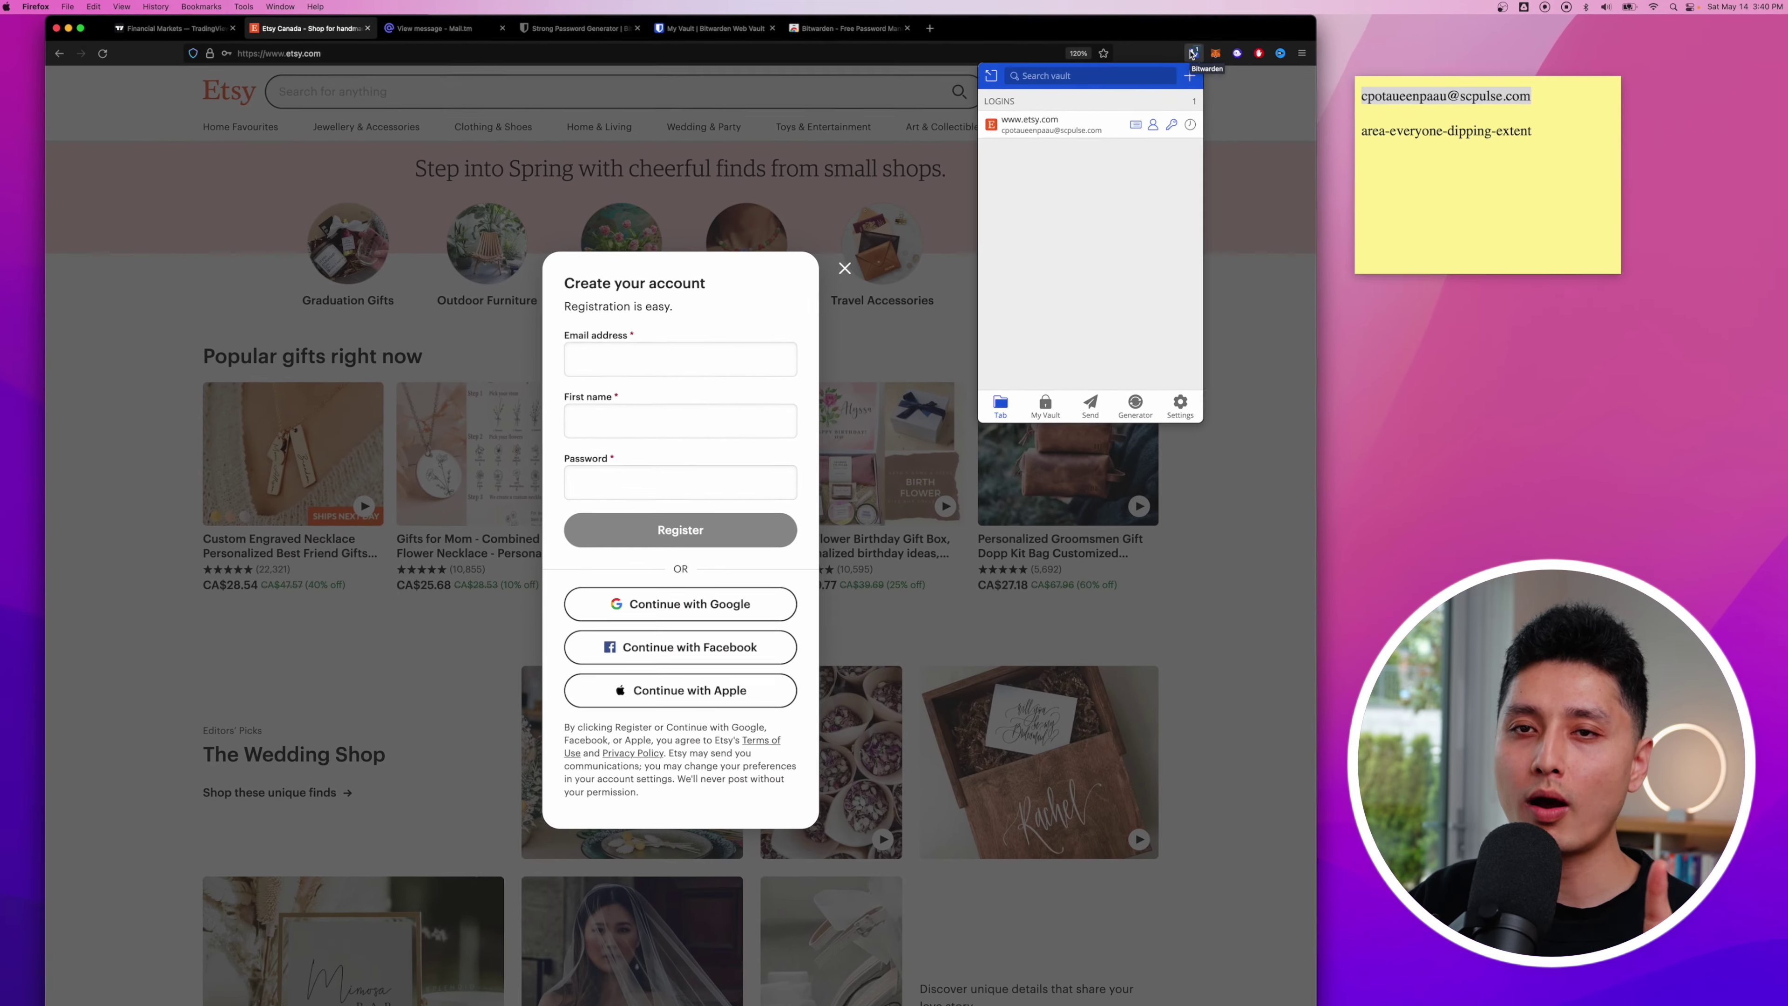
left_click(1354, 224)
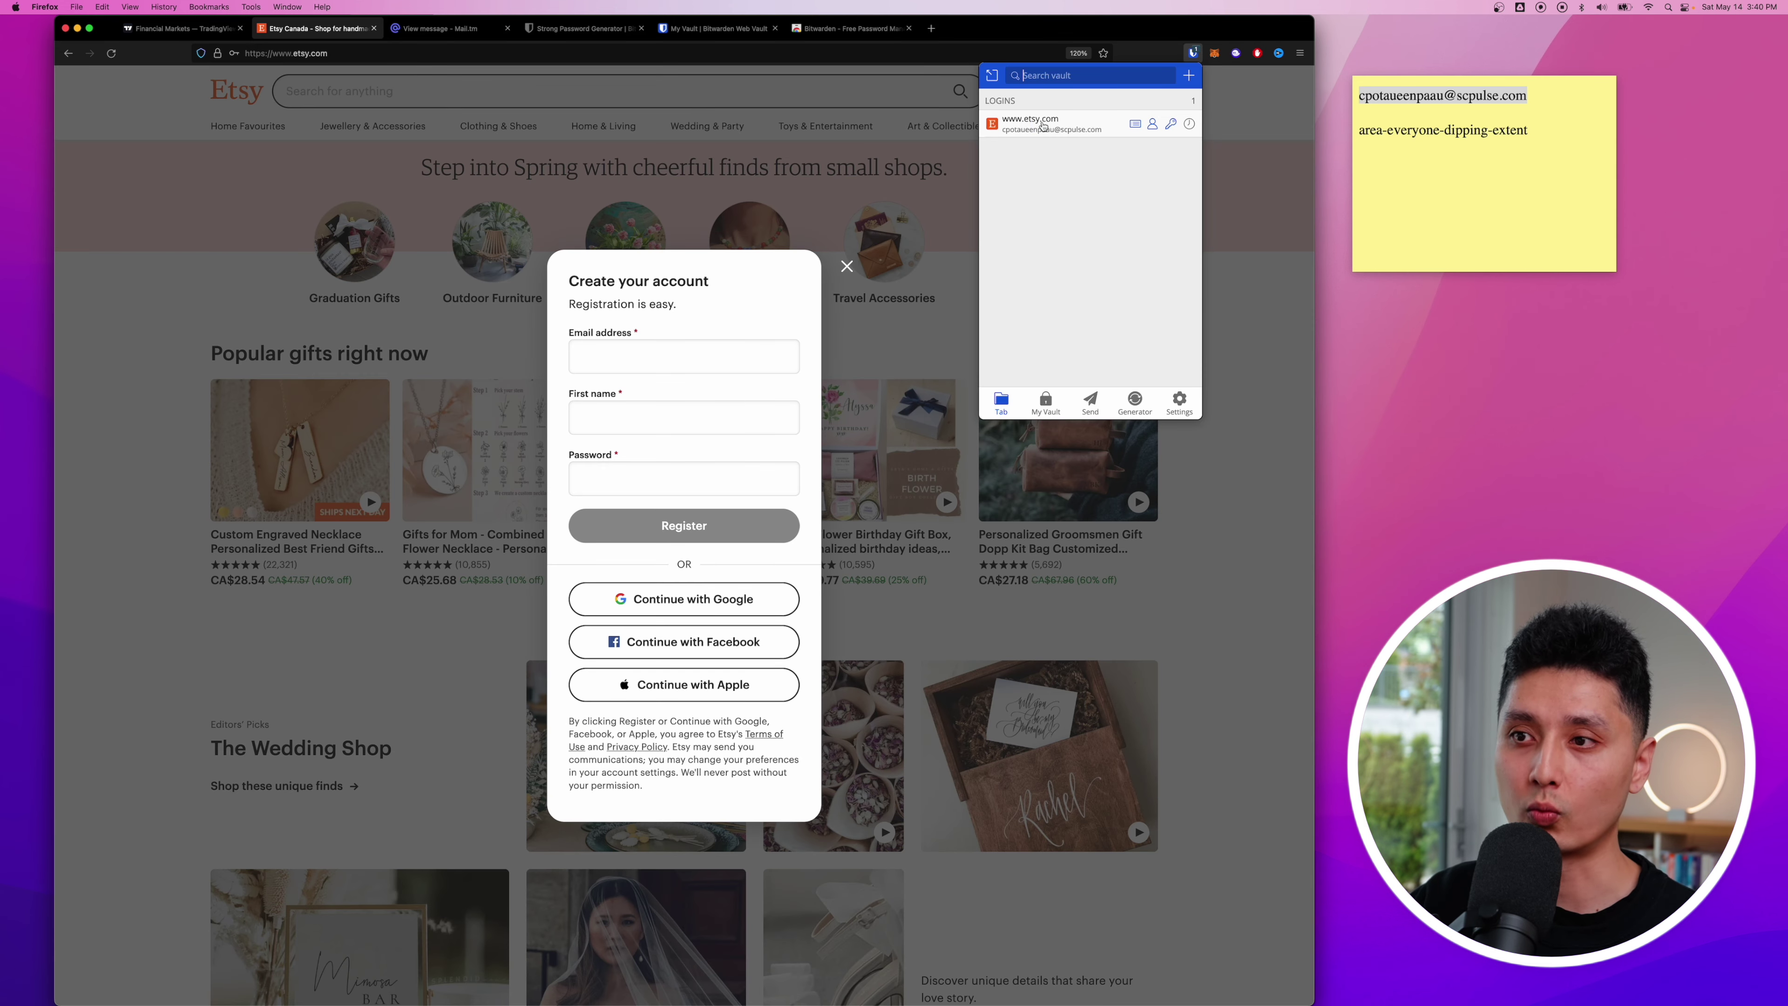
left_click(1064, 129)
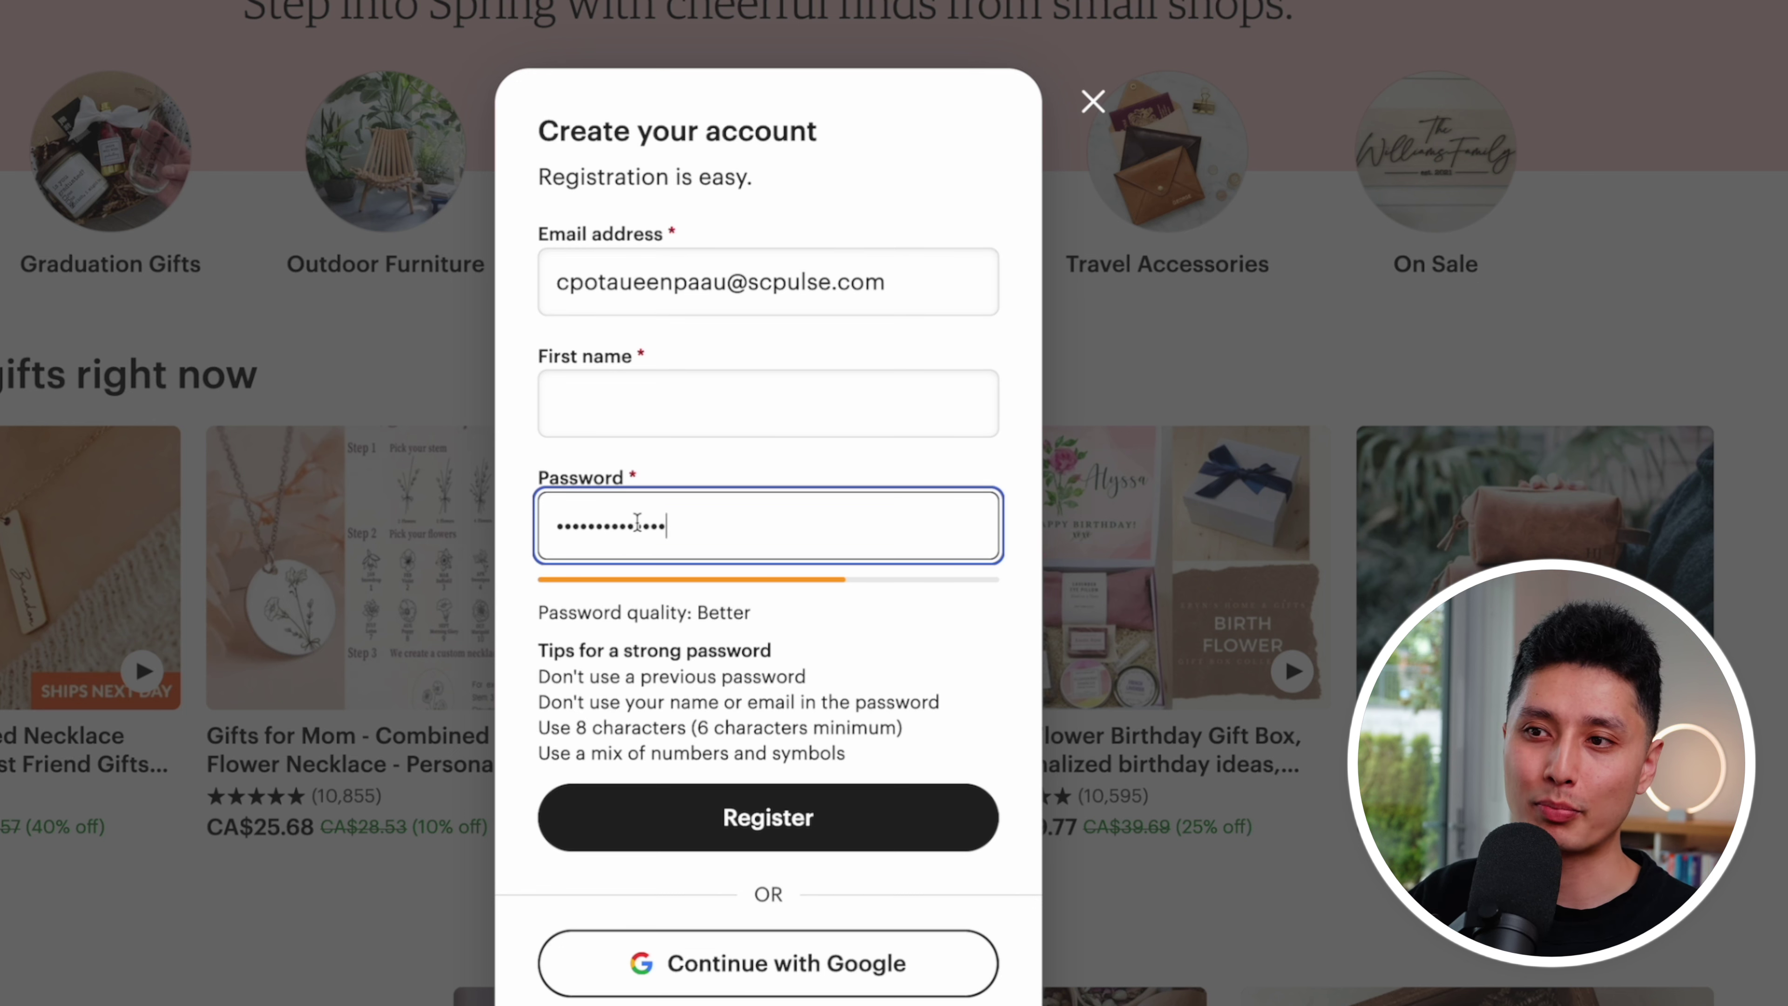
double_click(711, 527)
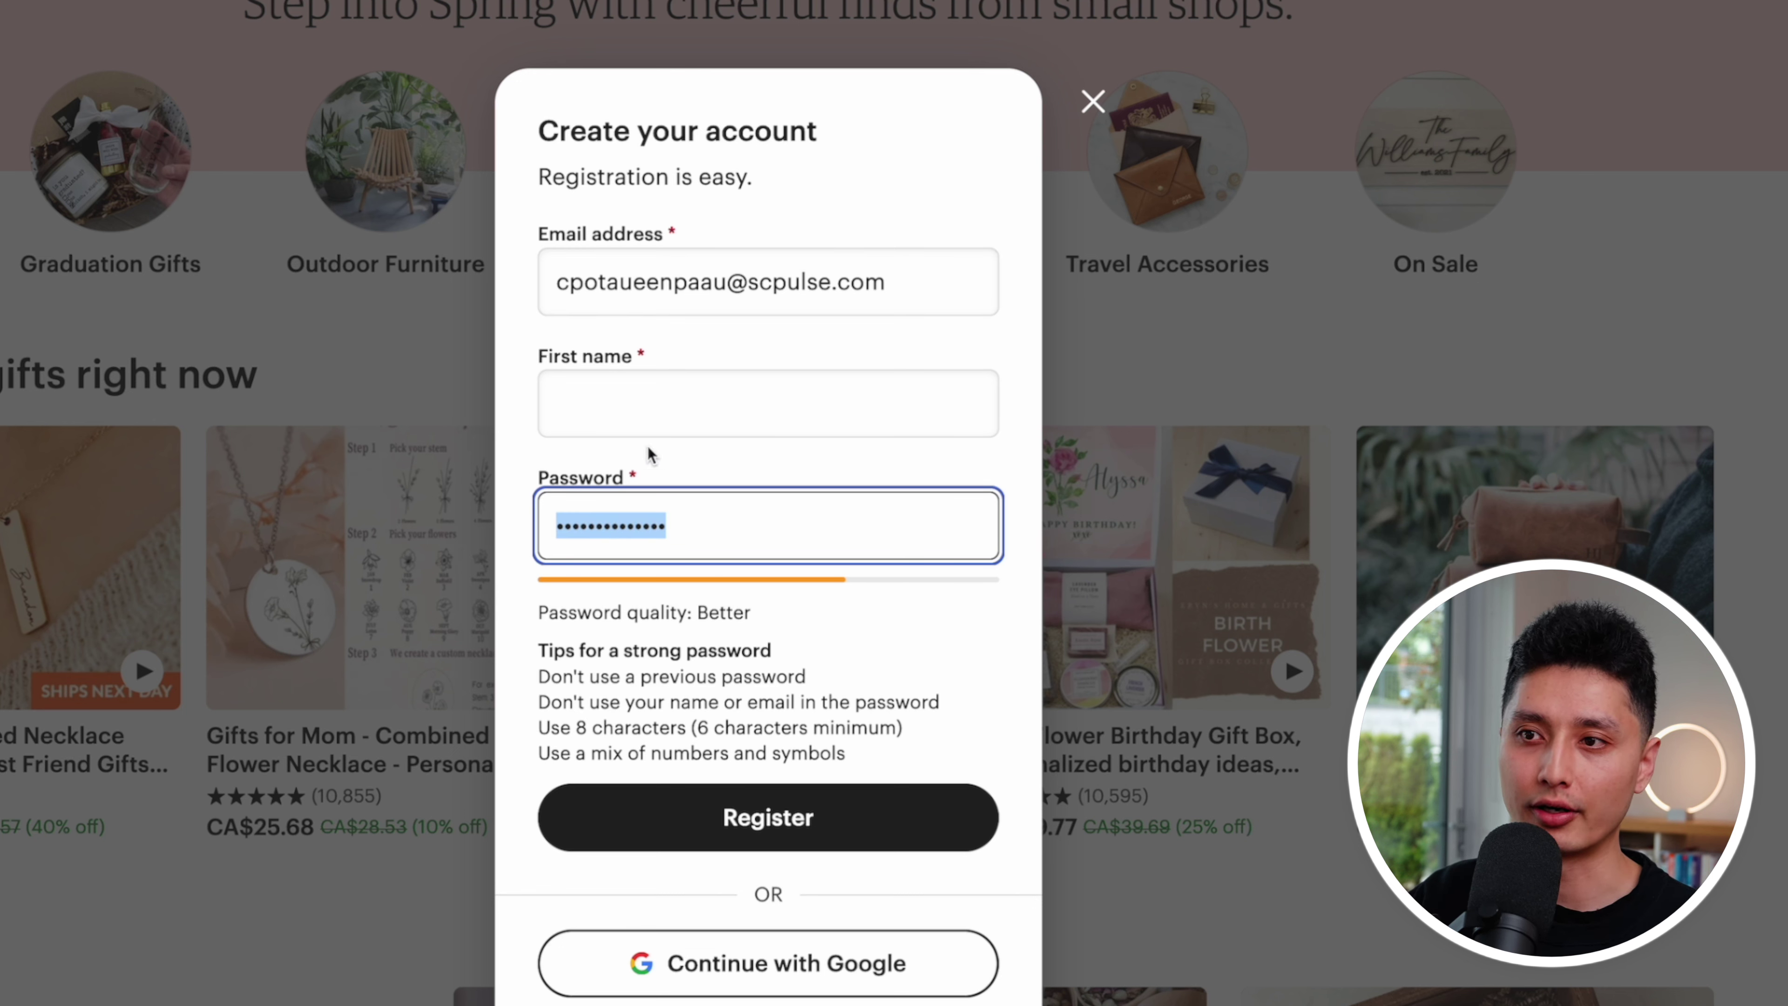
left_click(638, 415)
type("Tario")
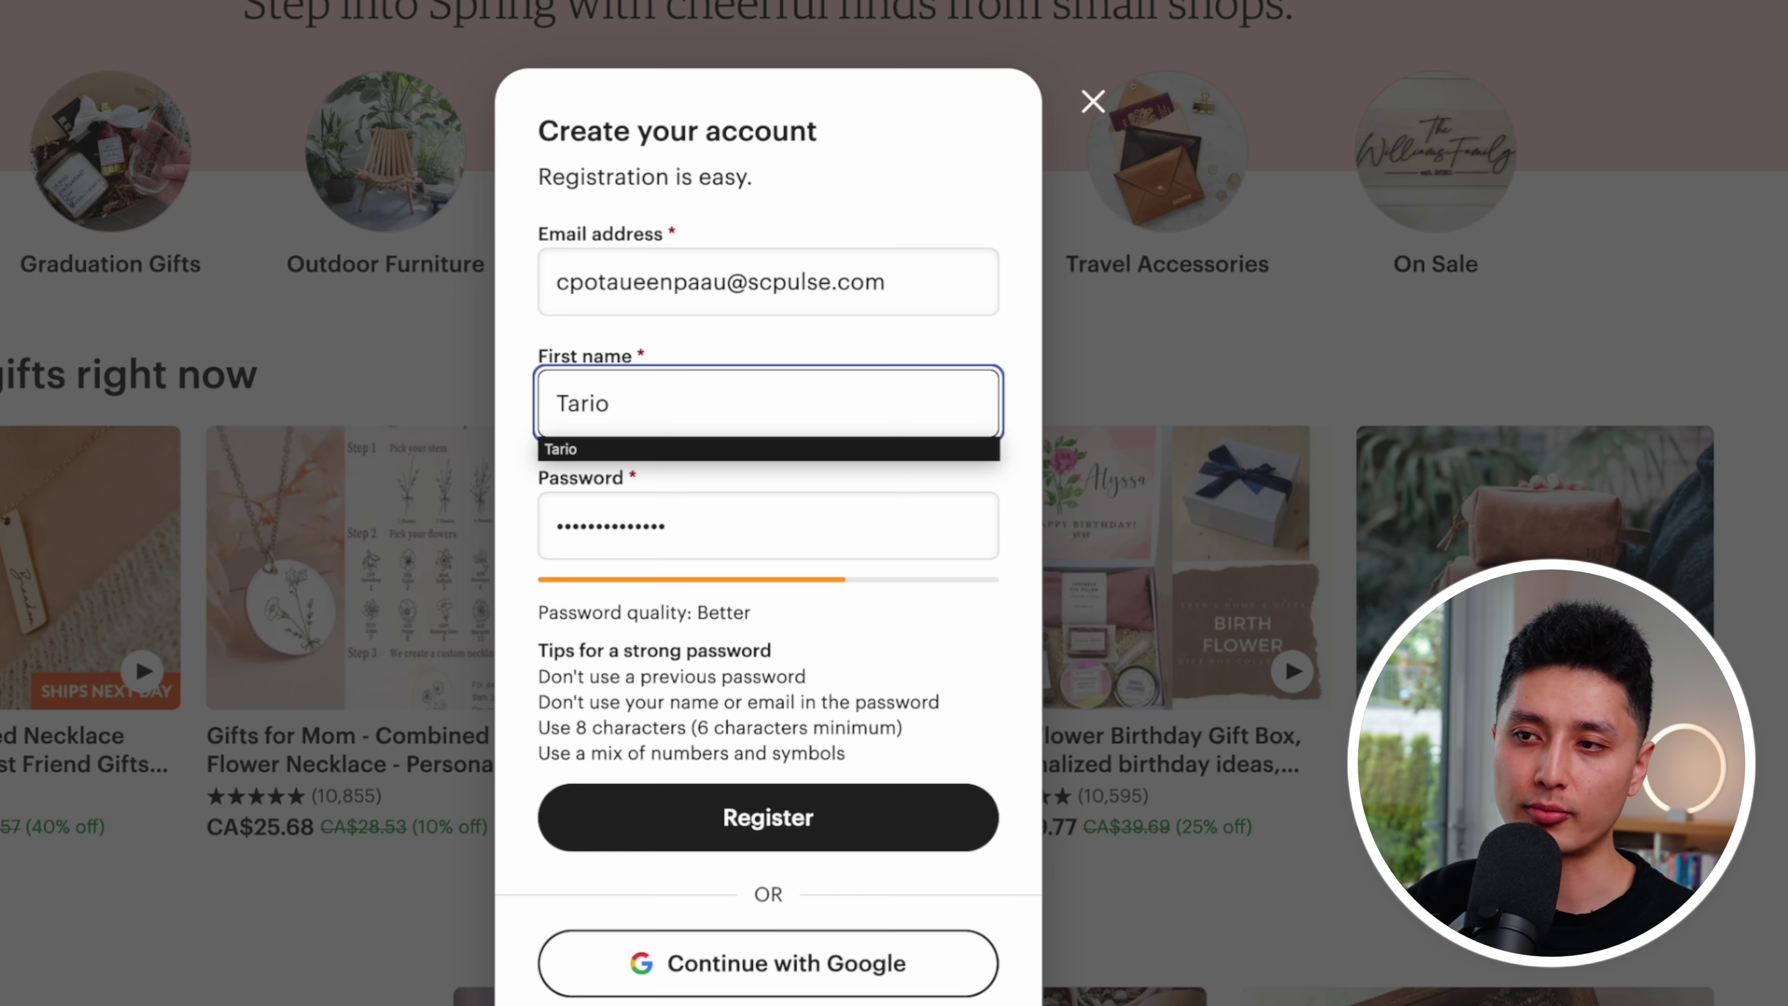
left_click(883, 605)
left_click(801, 842)
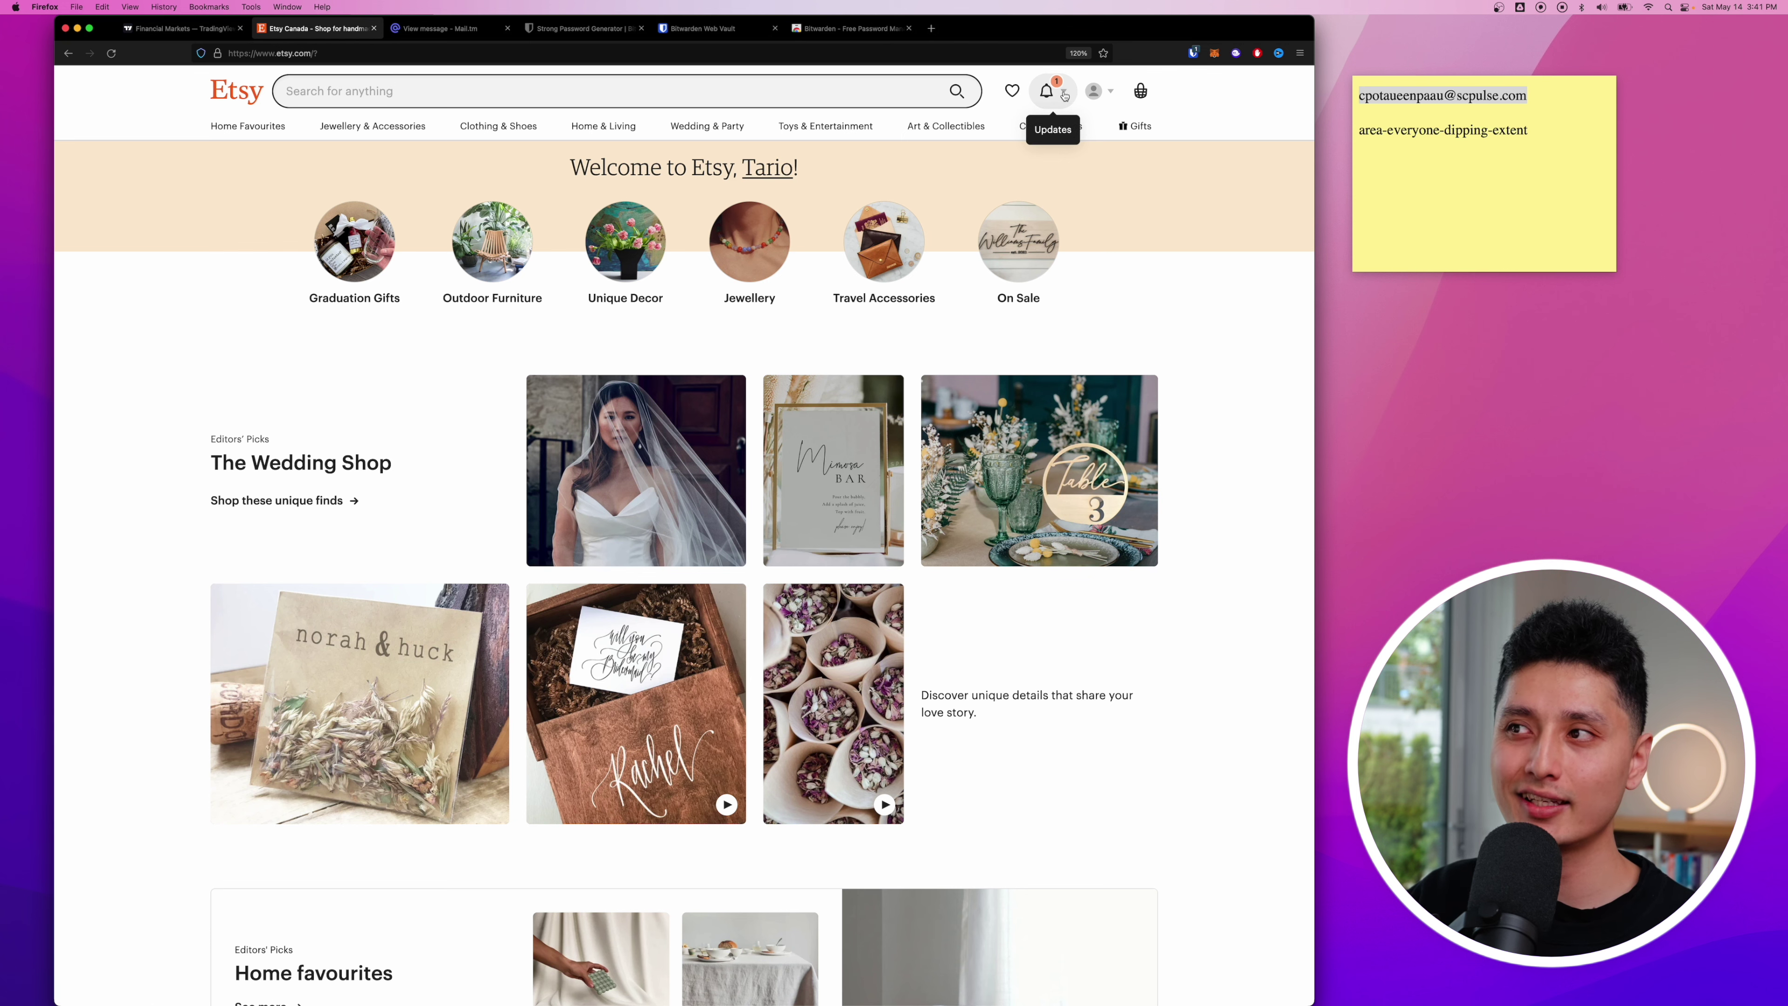
Step: Sign in to Etsy with the email and password autofilled from the Bitwarden etsy.com login
left_click(1193, 52)
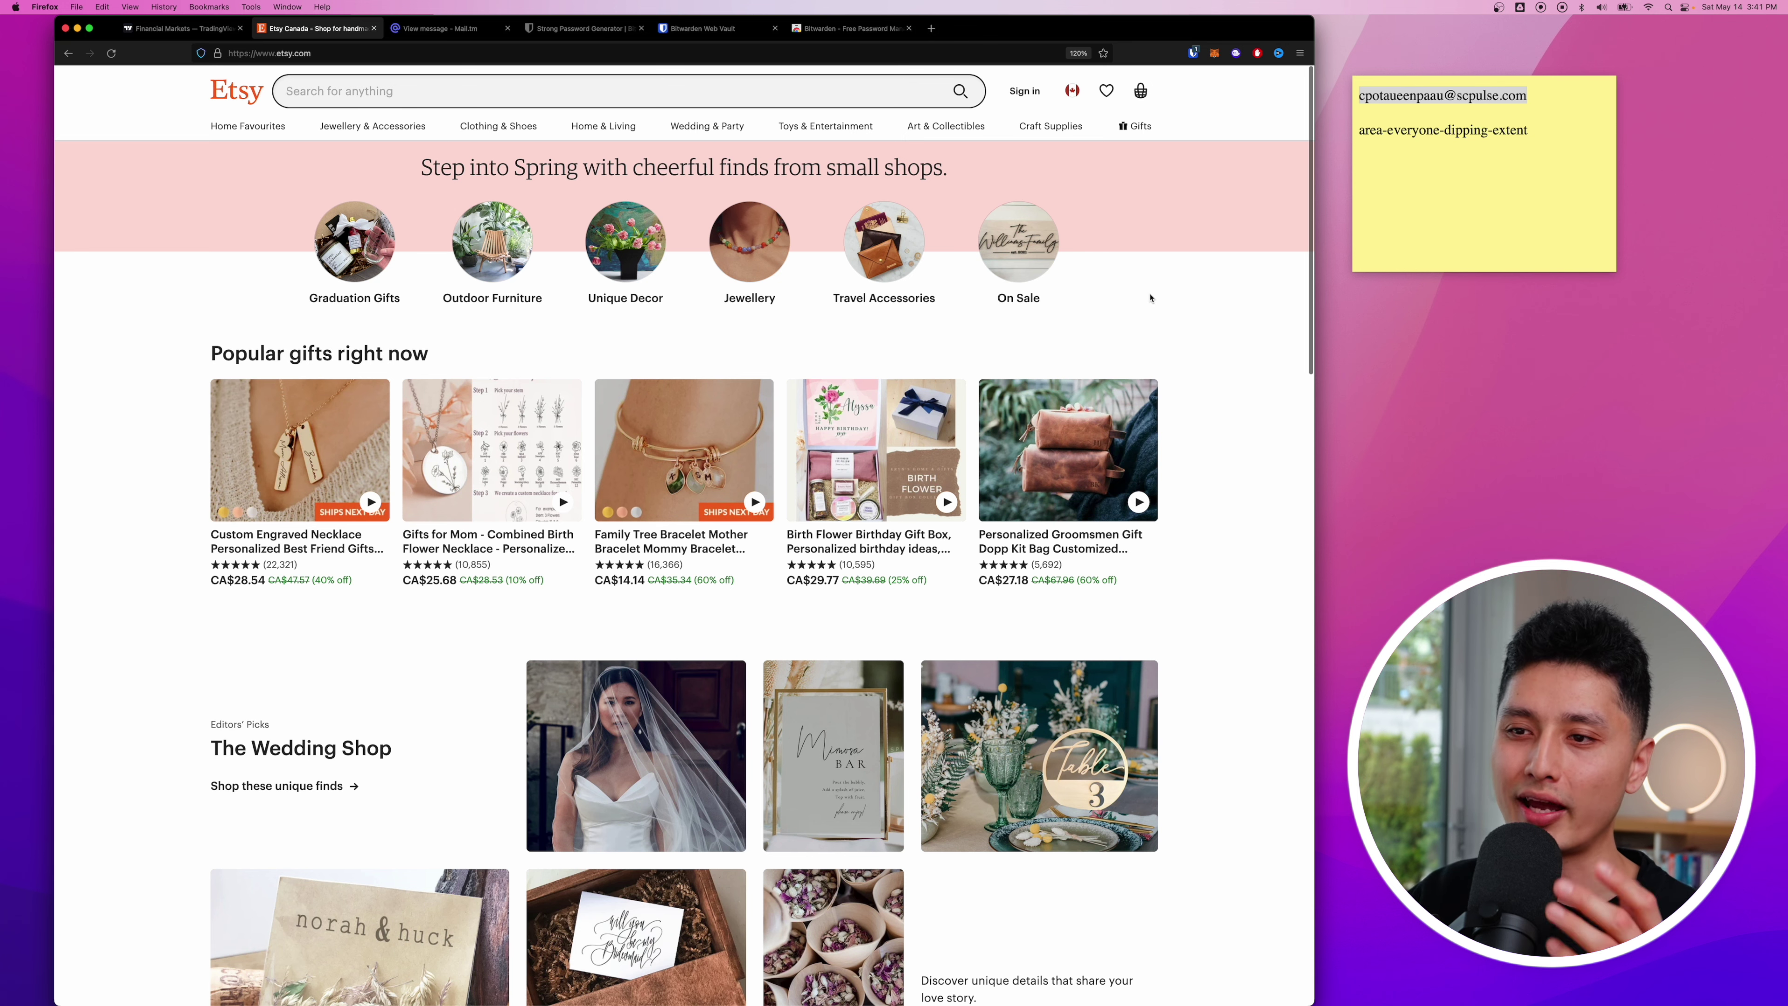
left_click(1024, 91)
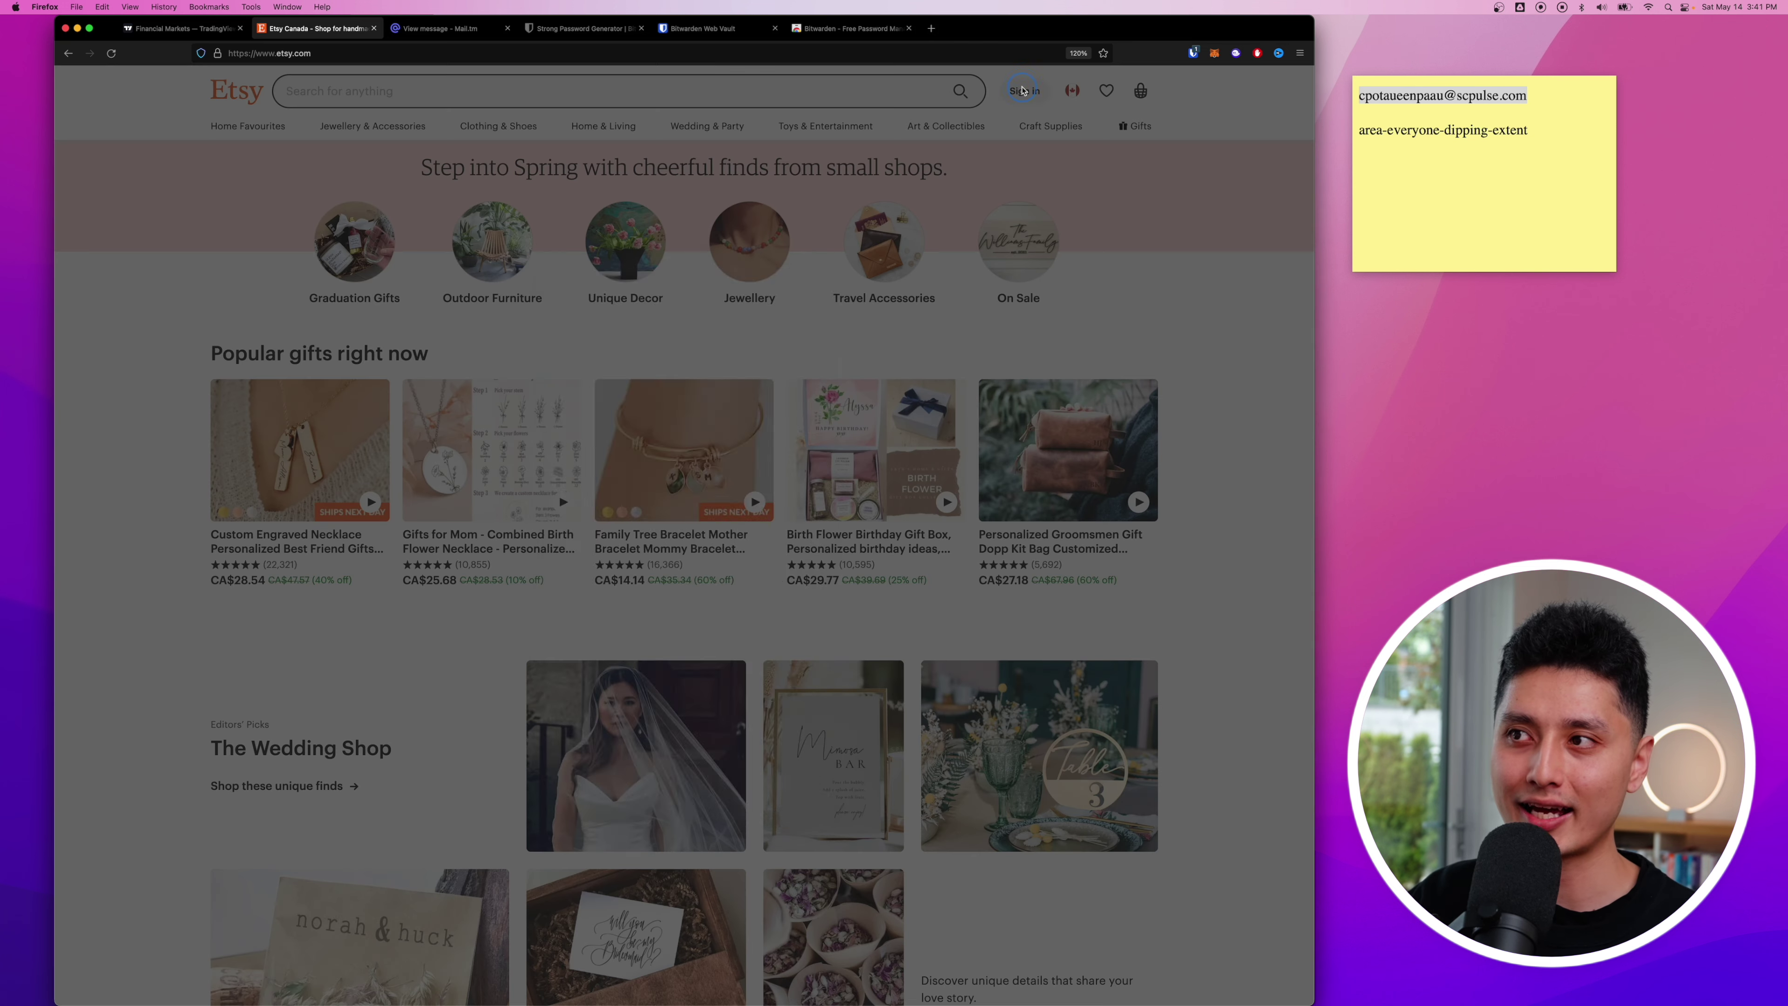
left_click(1193, 54)
left_click(1103, 127)
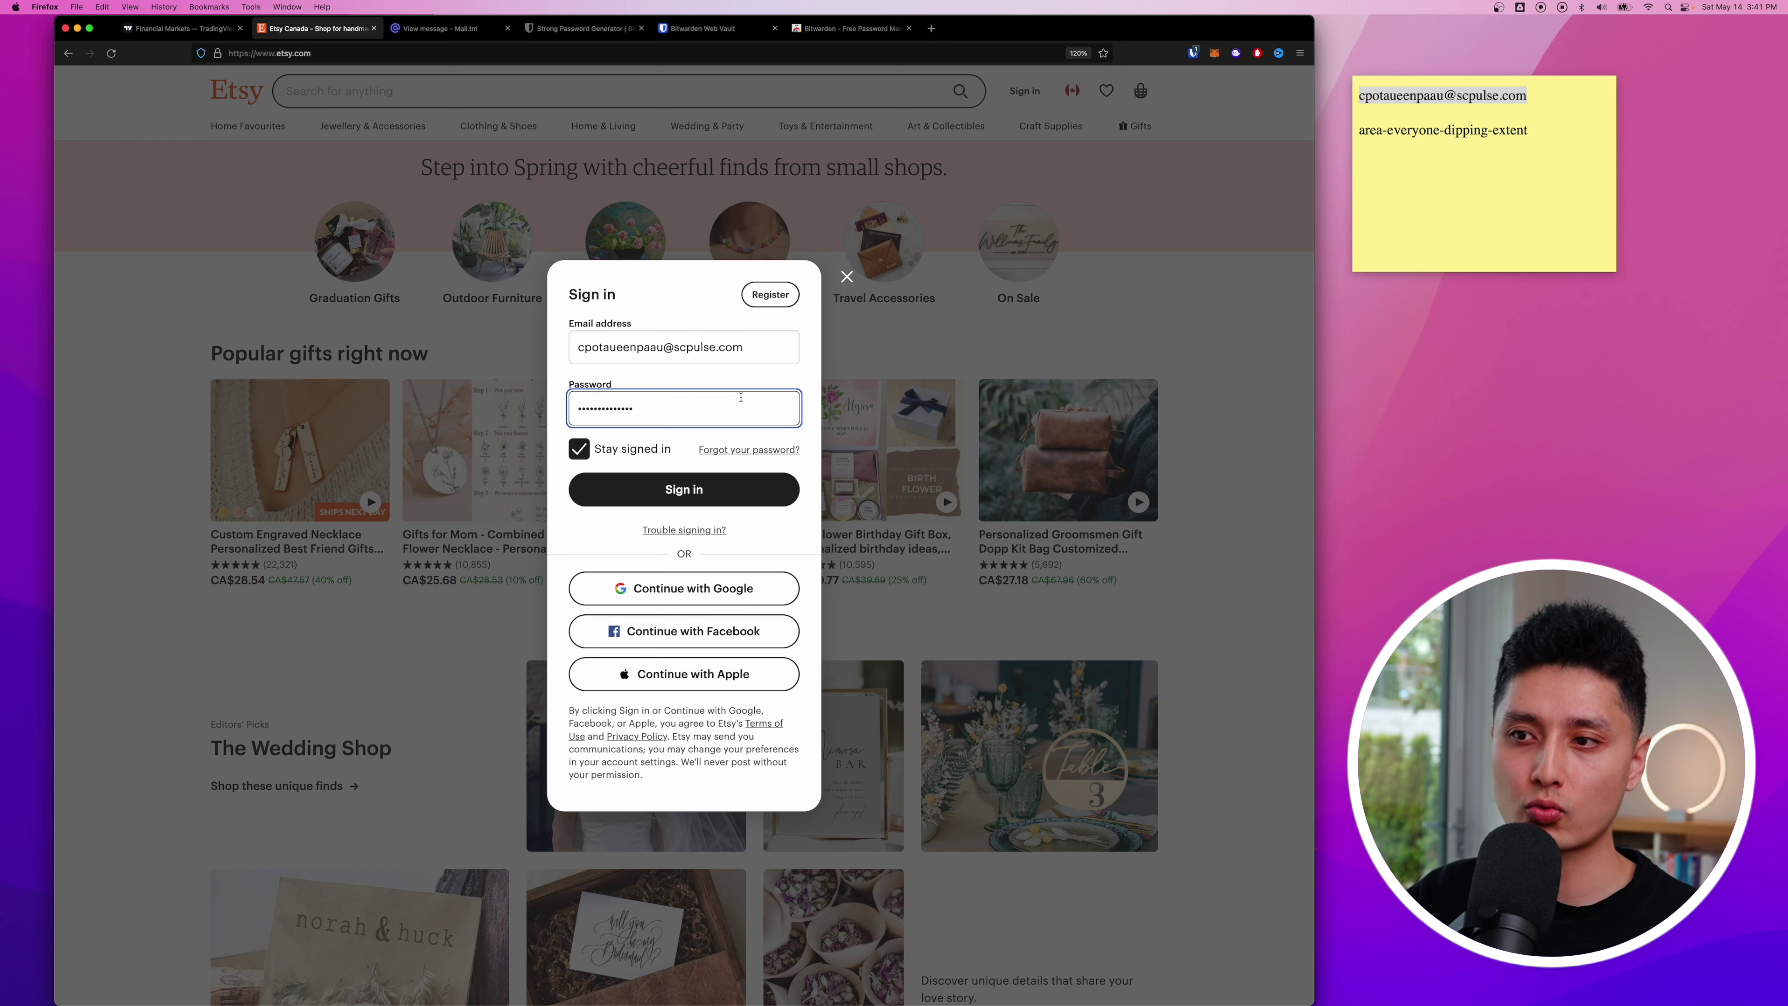
left_click(696, 492)
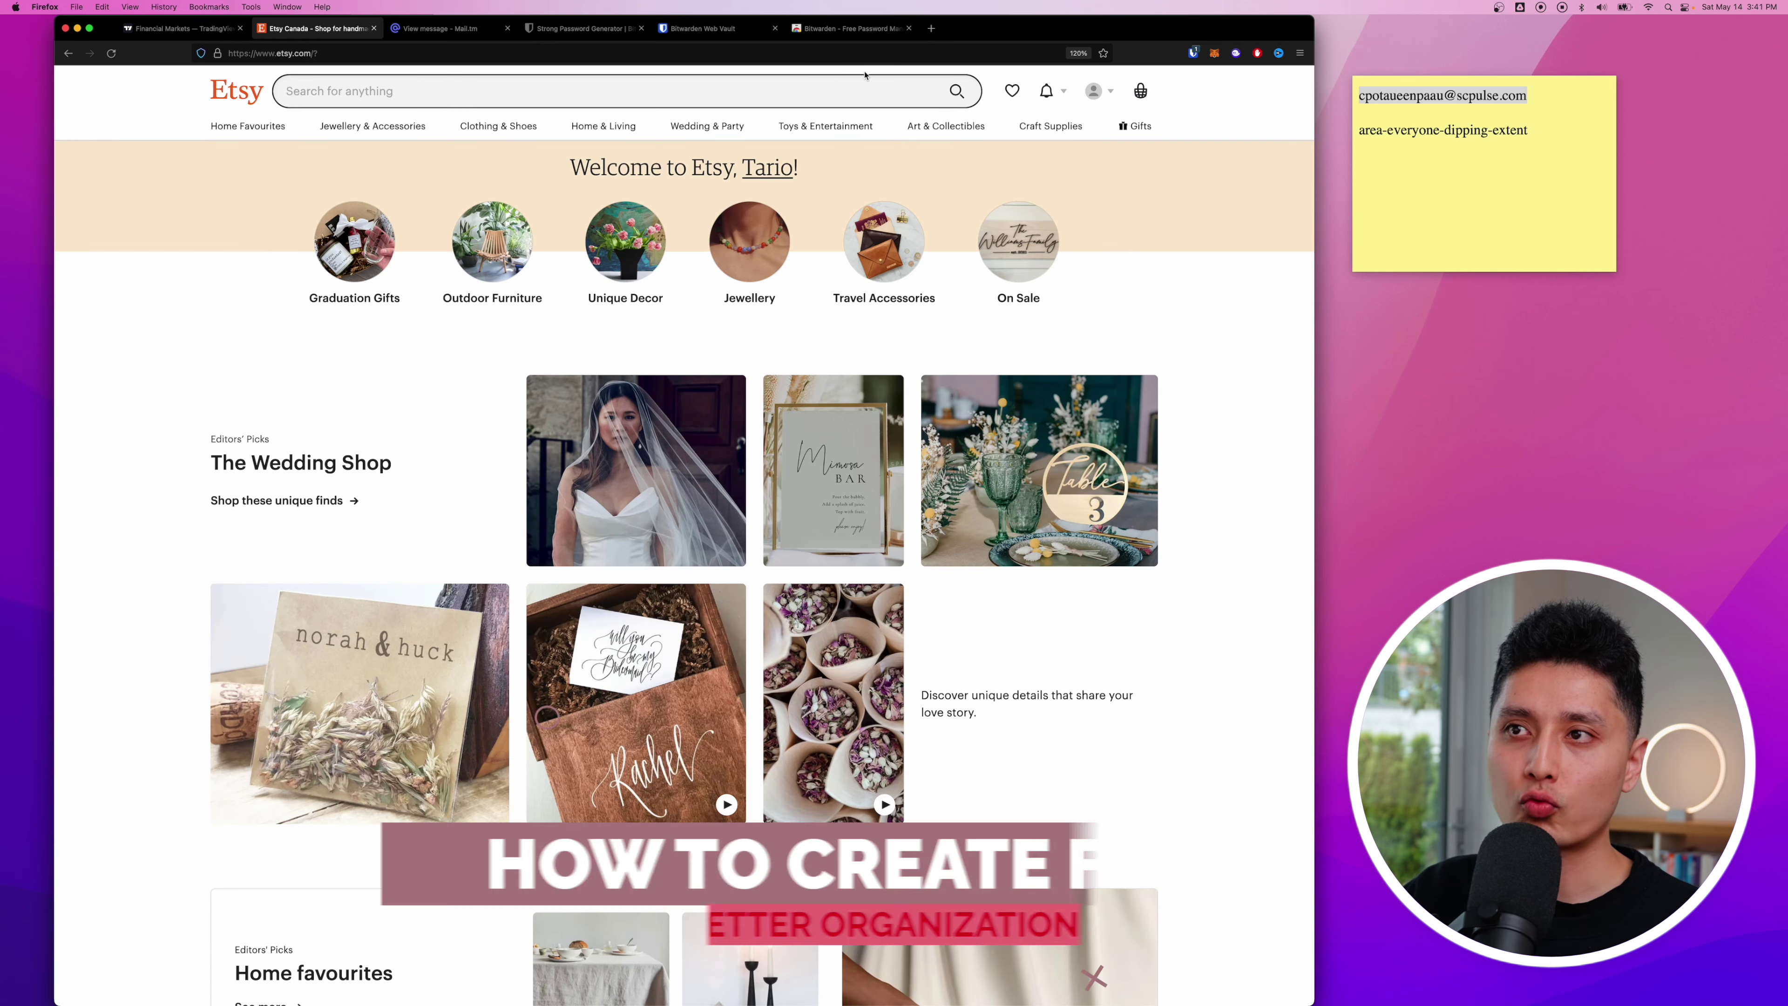
left_click(1192, 53)
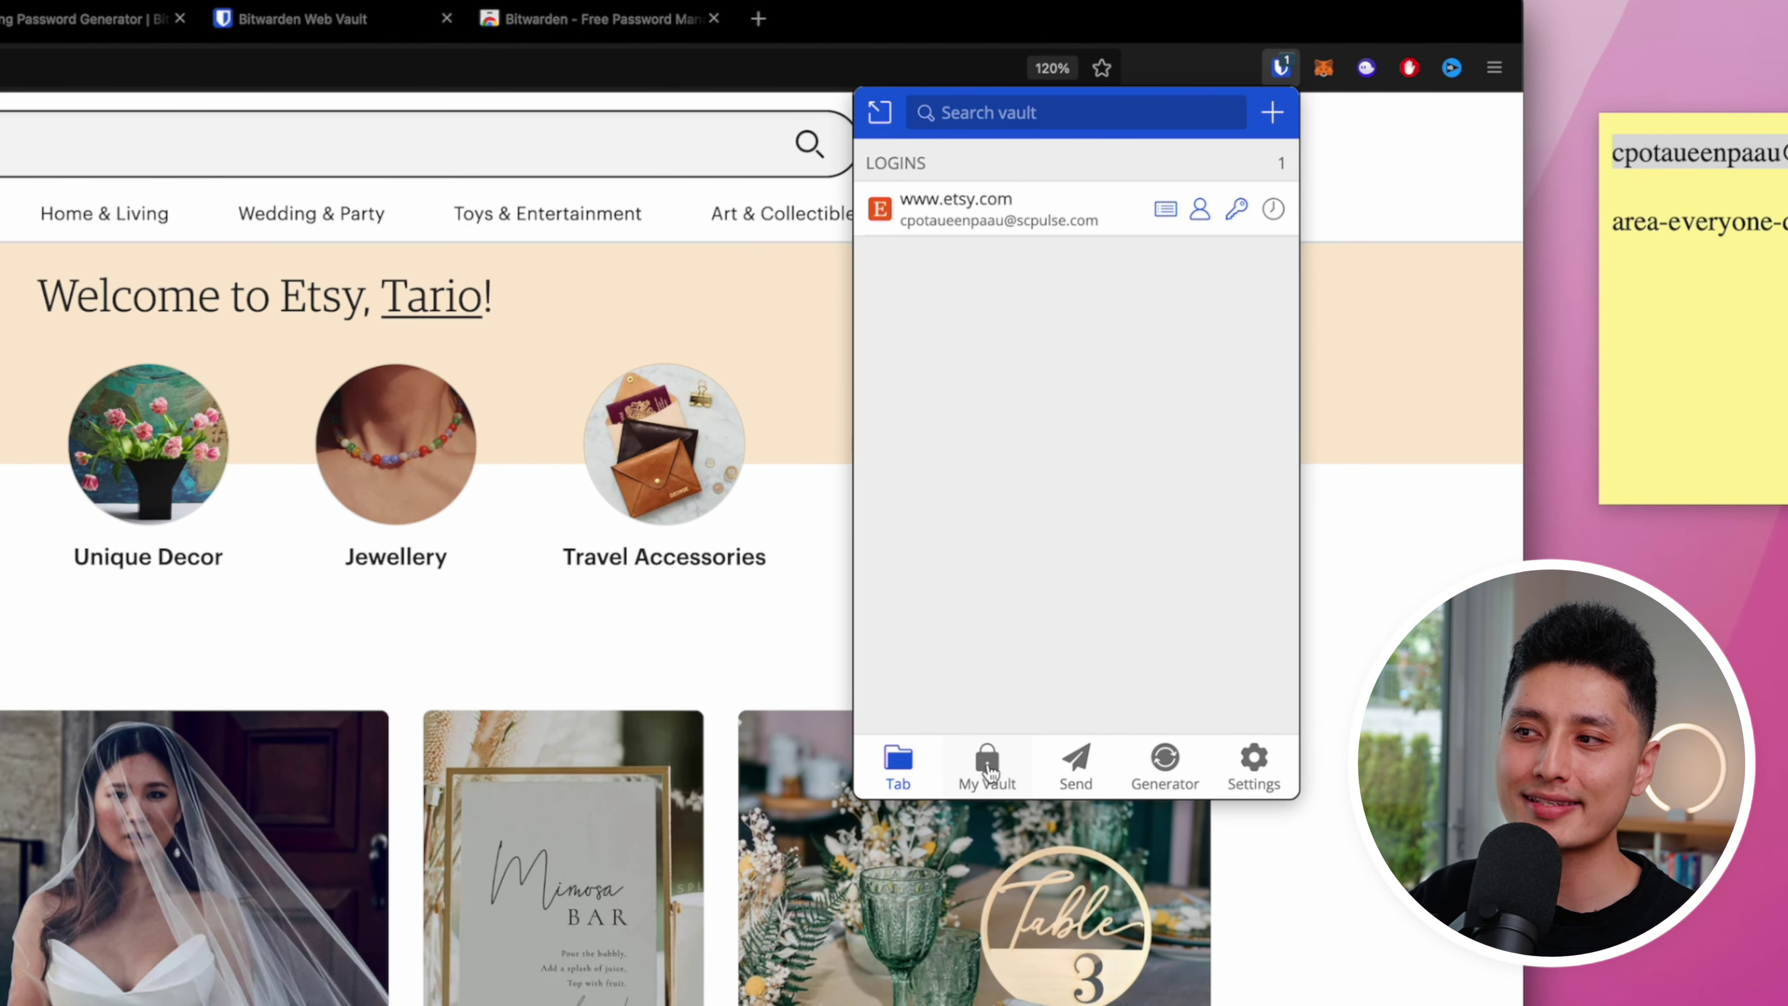
Step: Create the Personal and Business folders under Bitwarden's Settings > Folders
left_click(1000, 790)
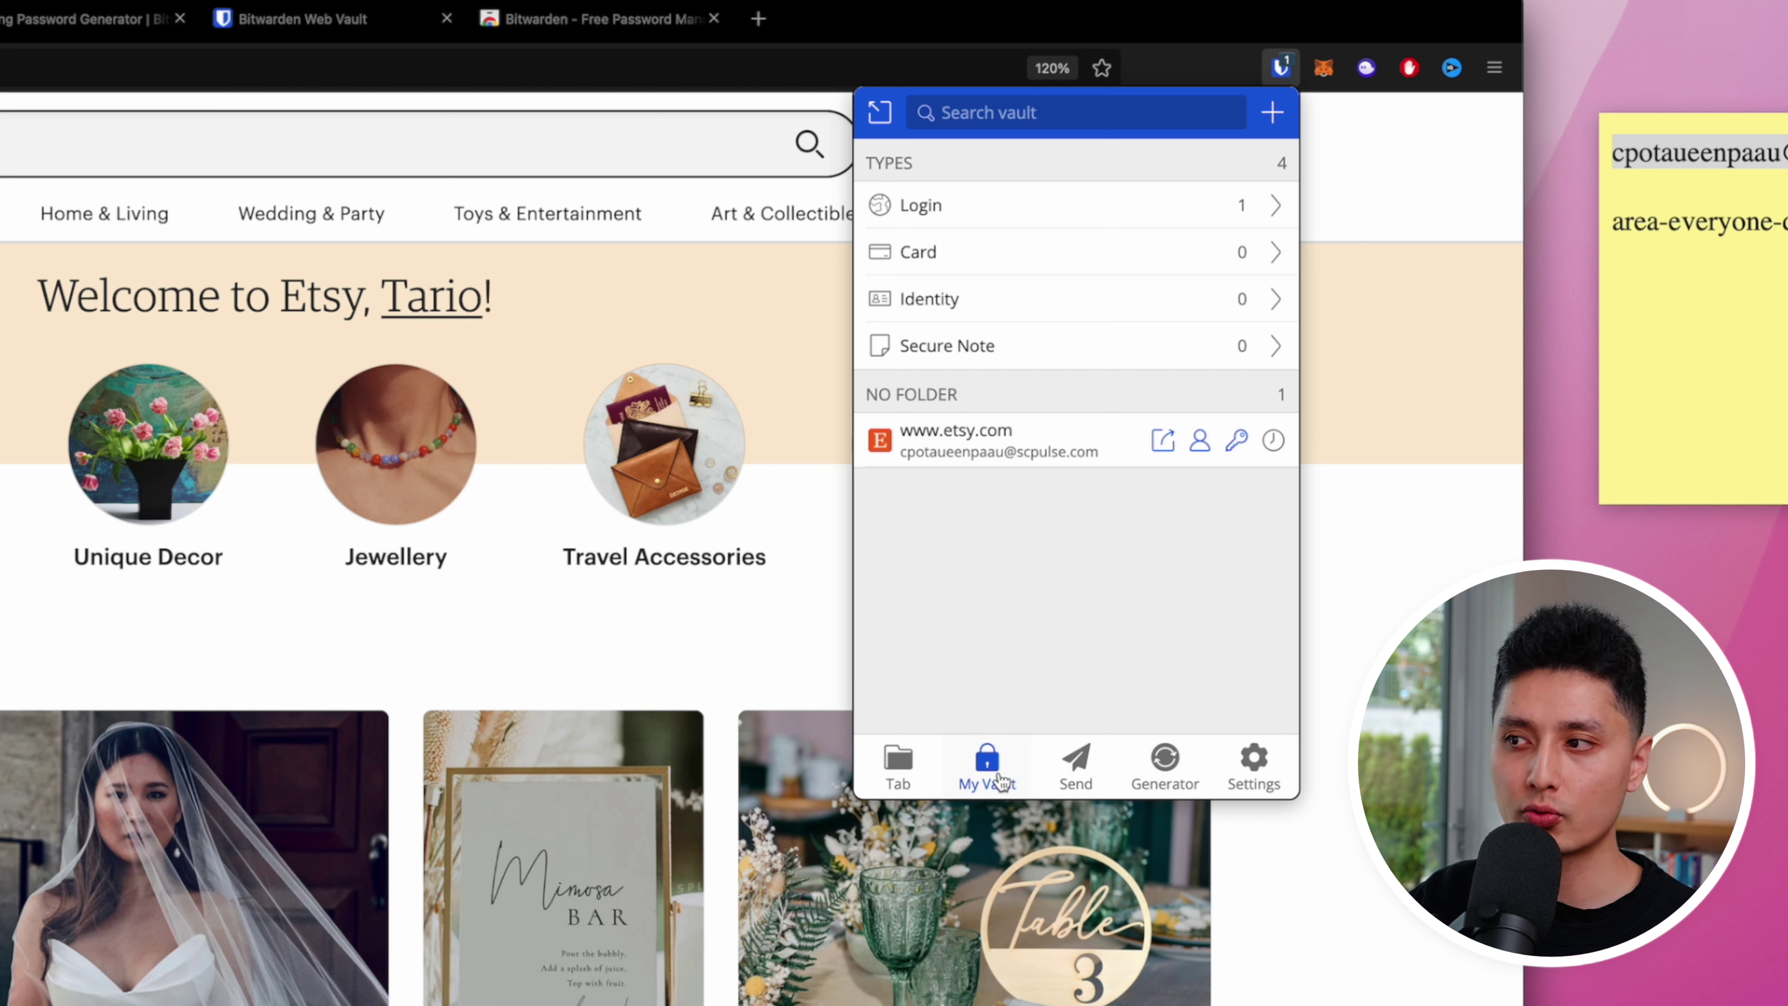
left_click(1256, 771)
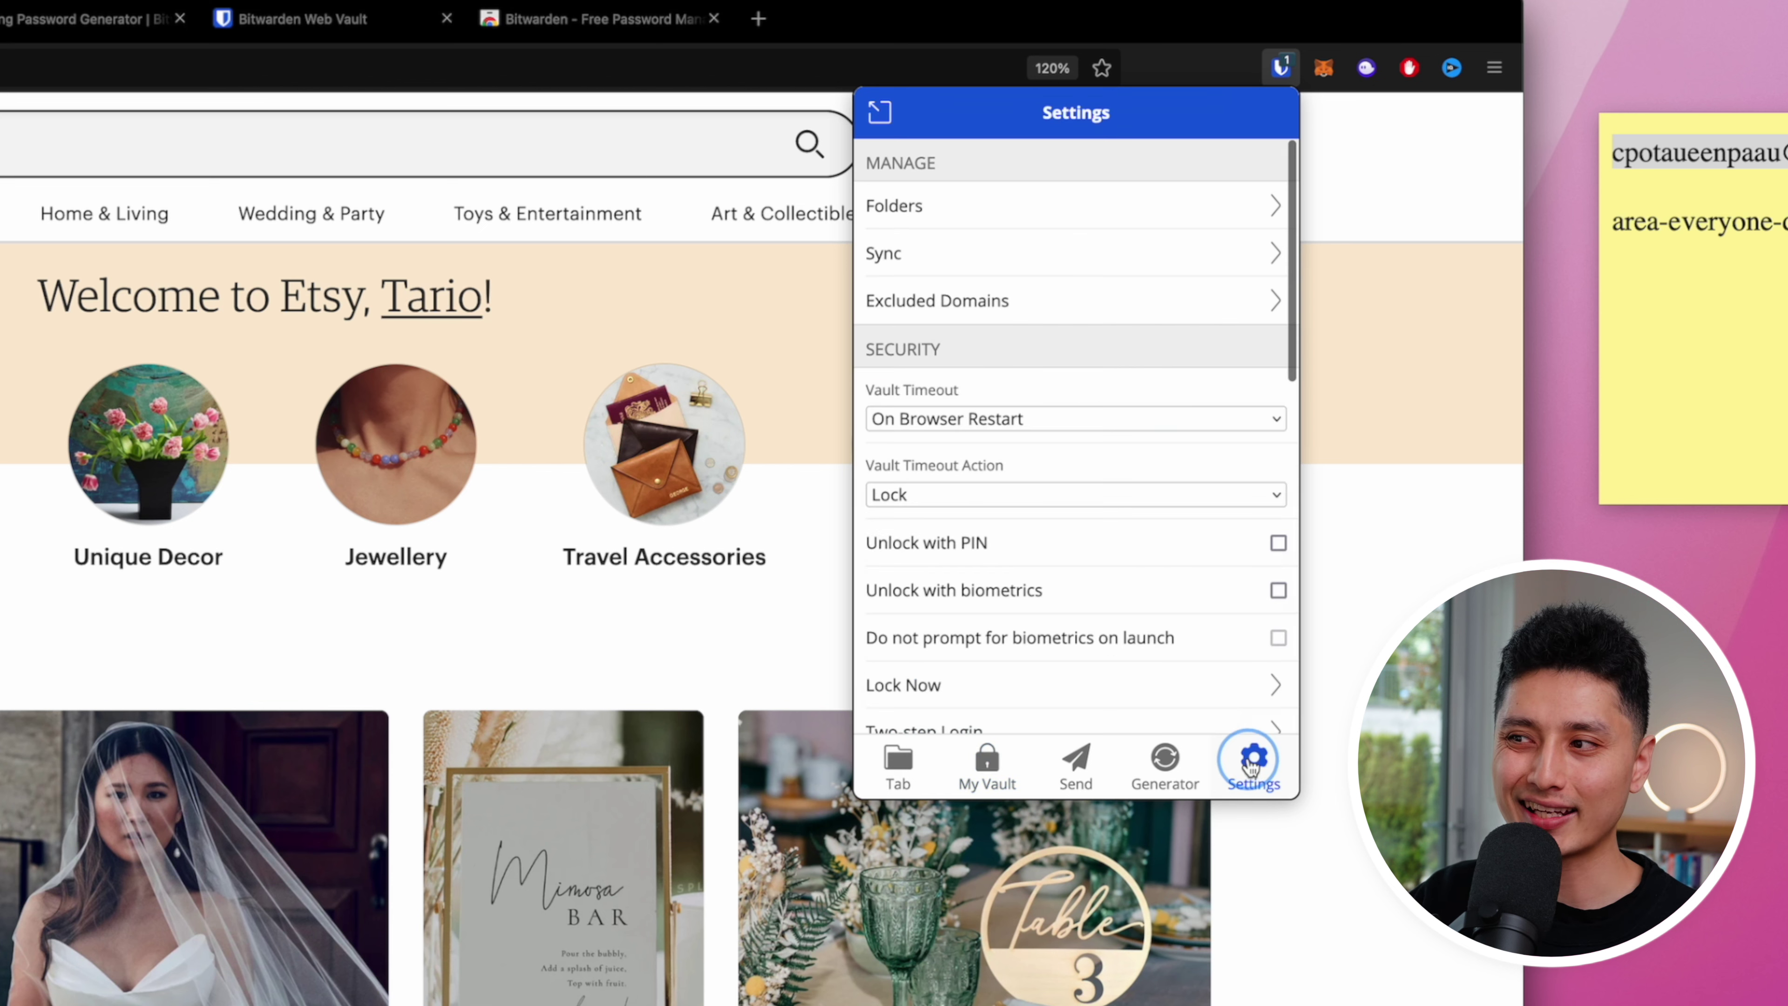
left_click(922, 211)
left_click(1272, 114)
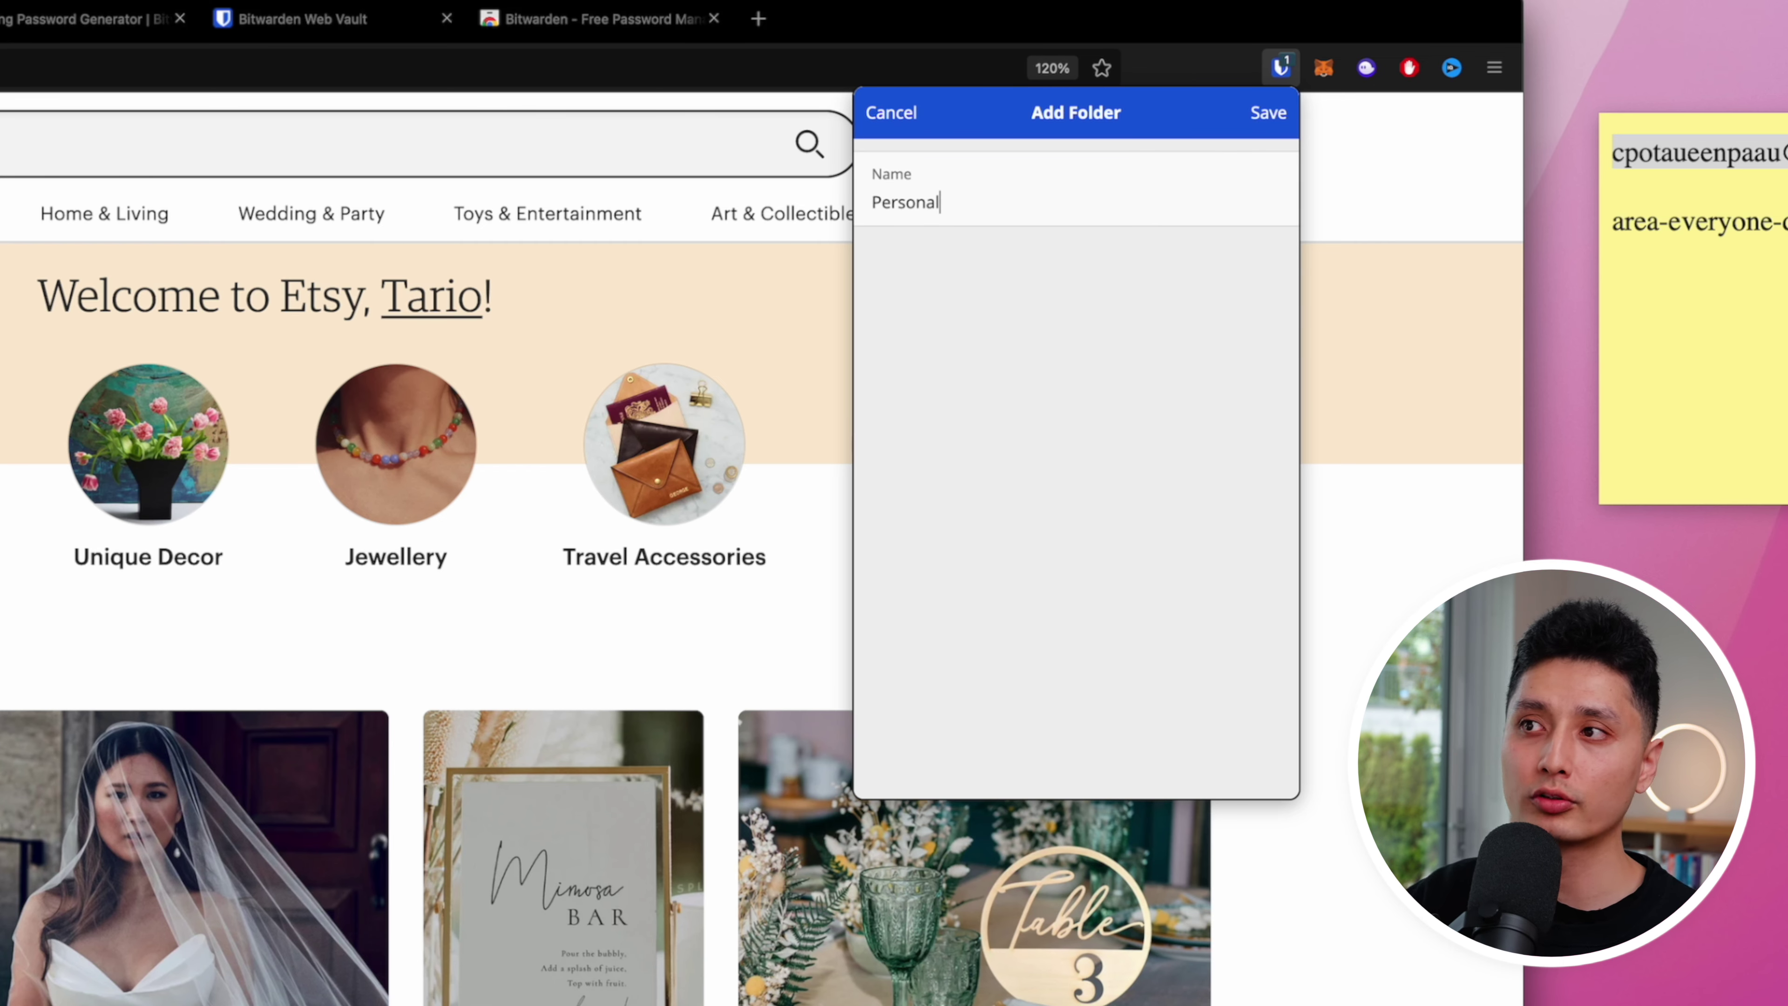
key("Return")
type("Business")
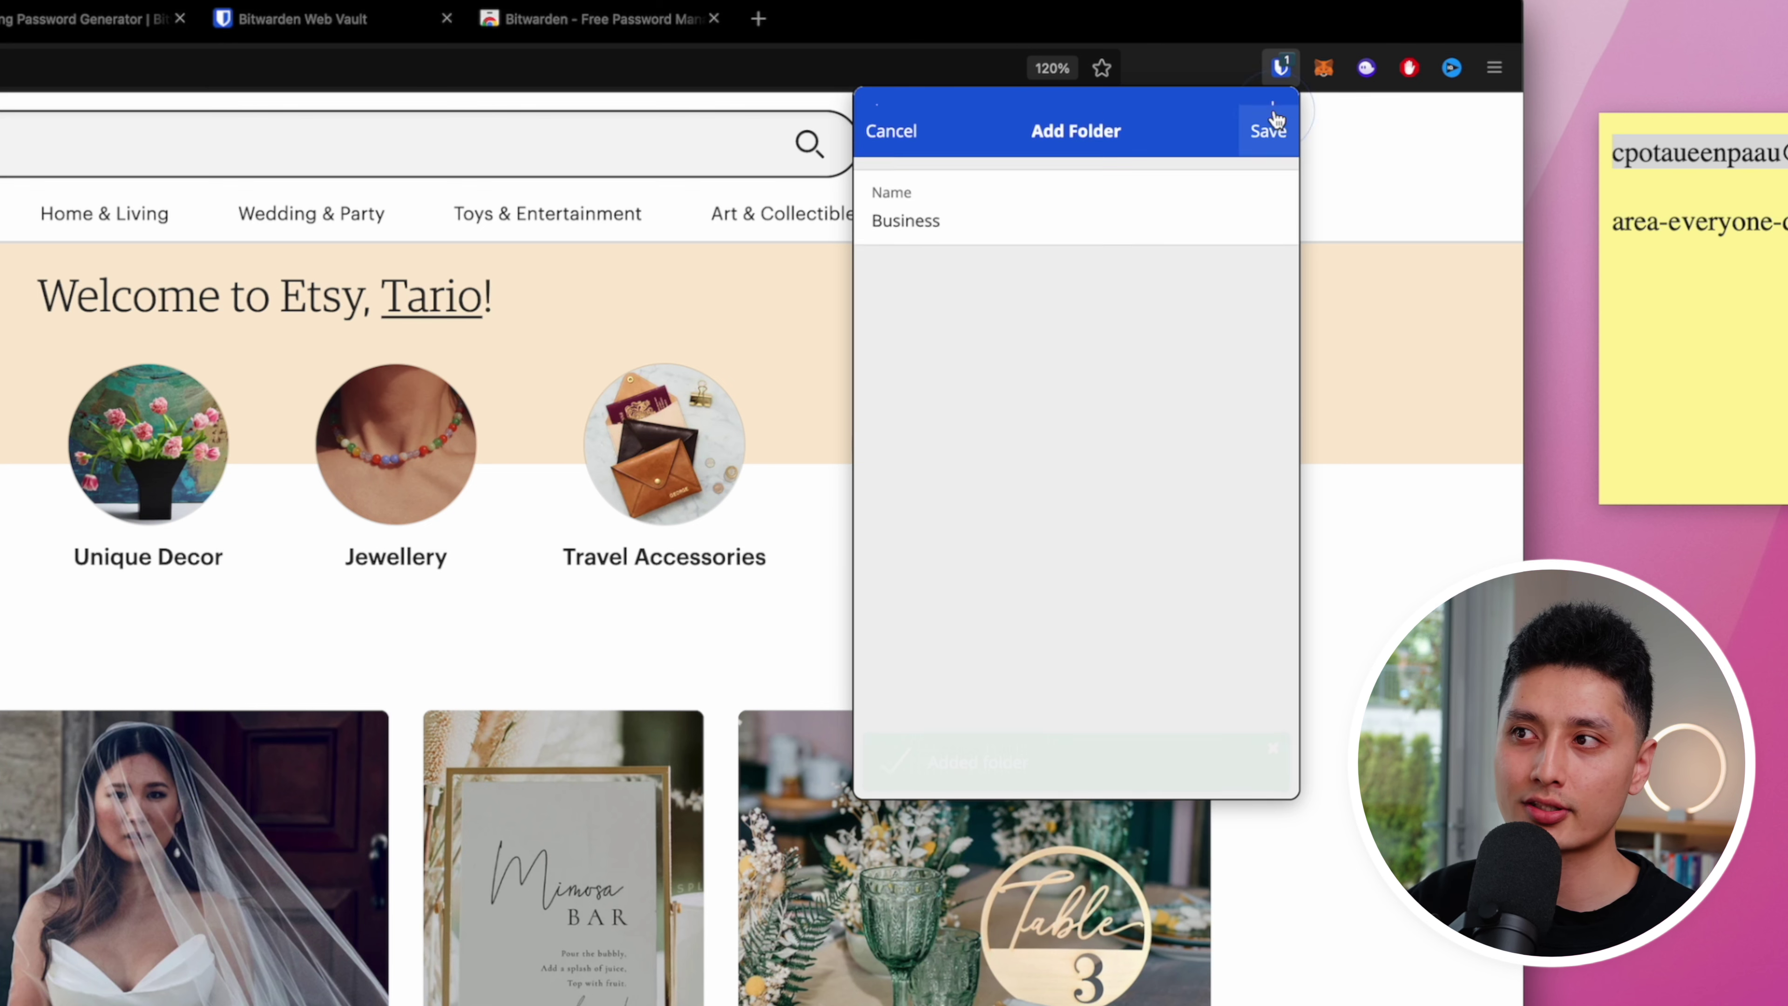
left_click(1268, 115)
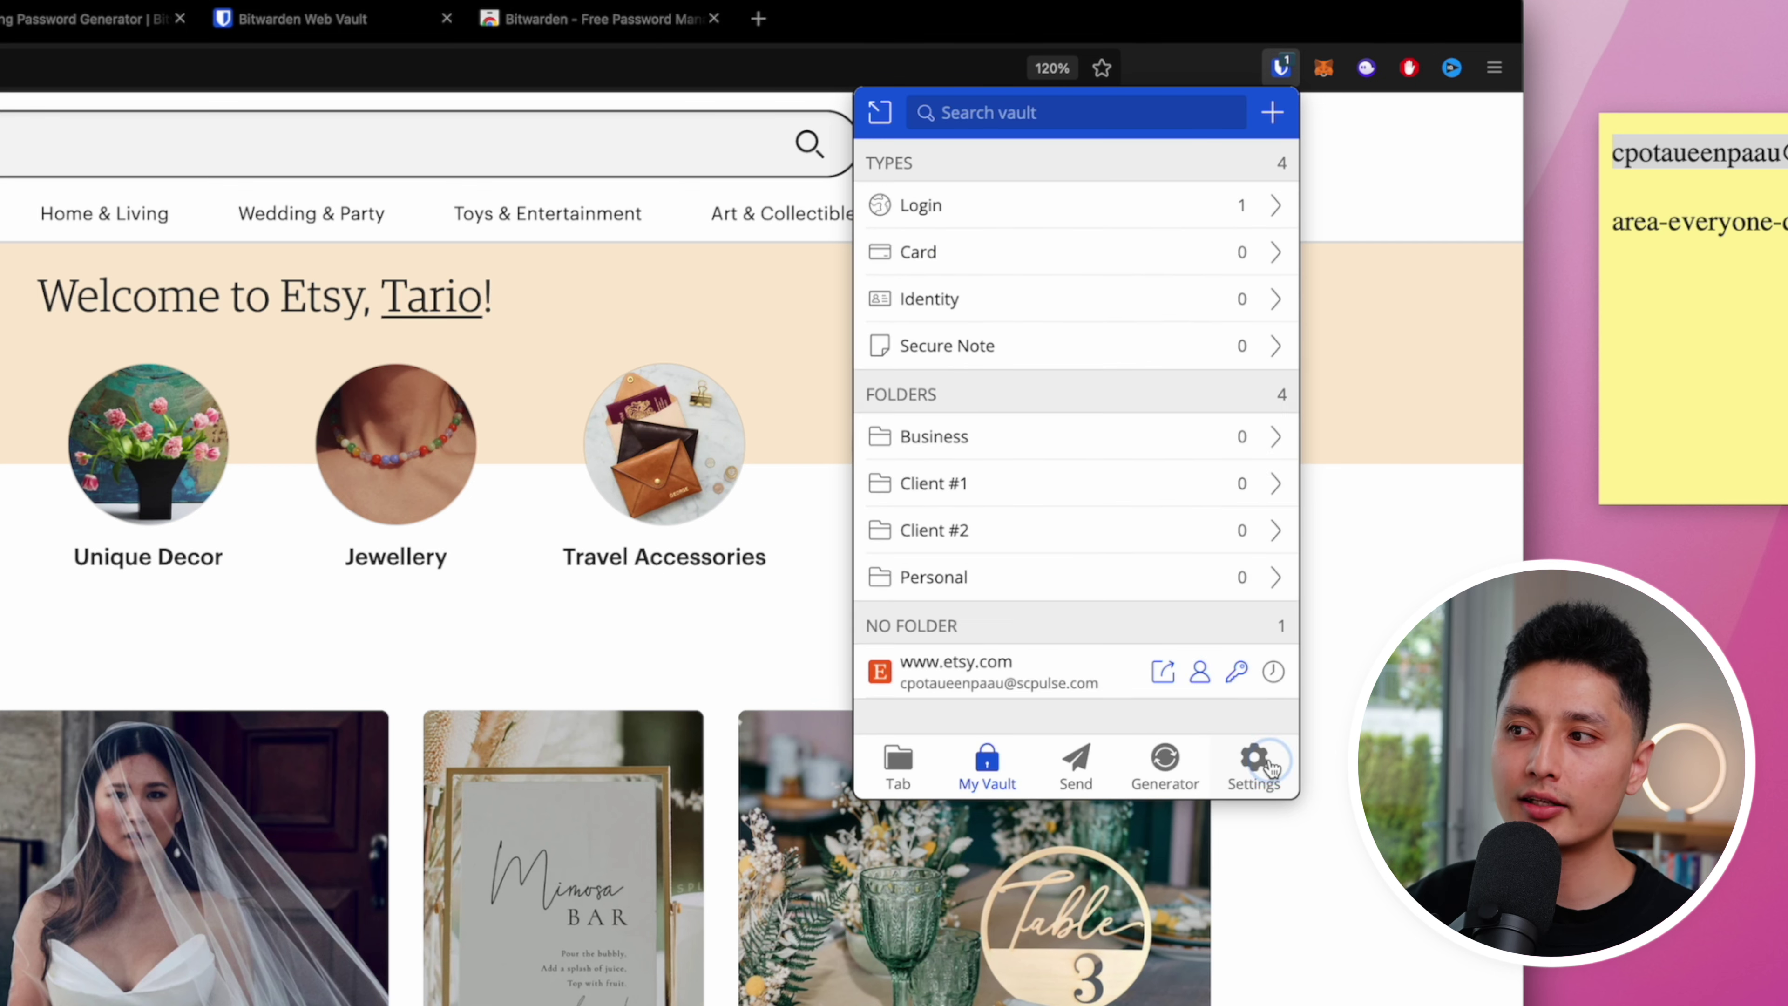
left_click(1270, 766)
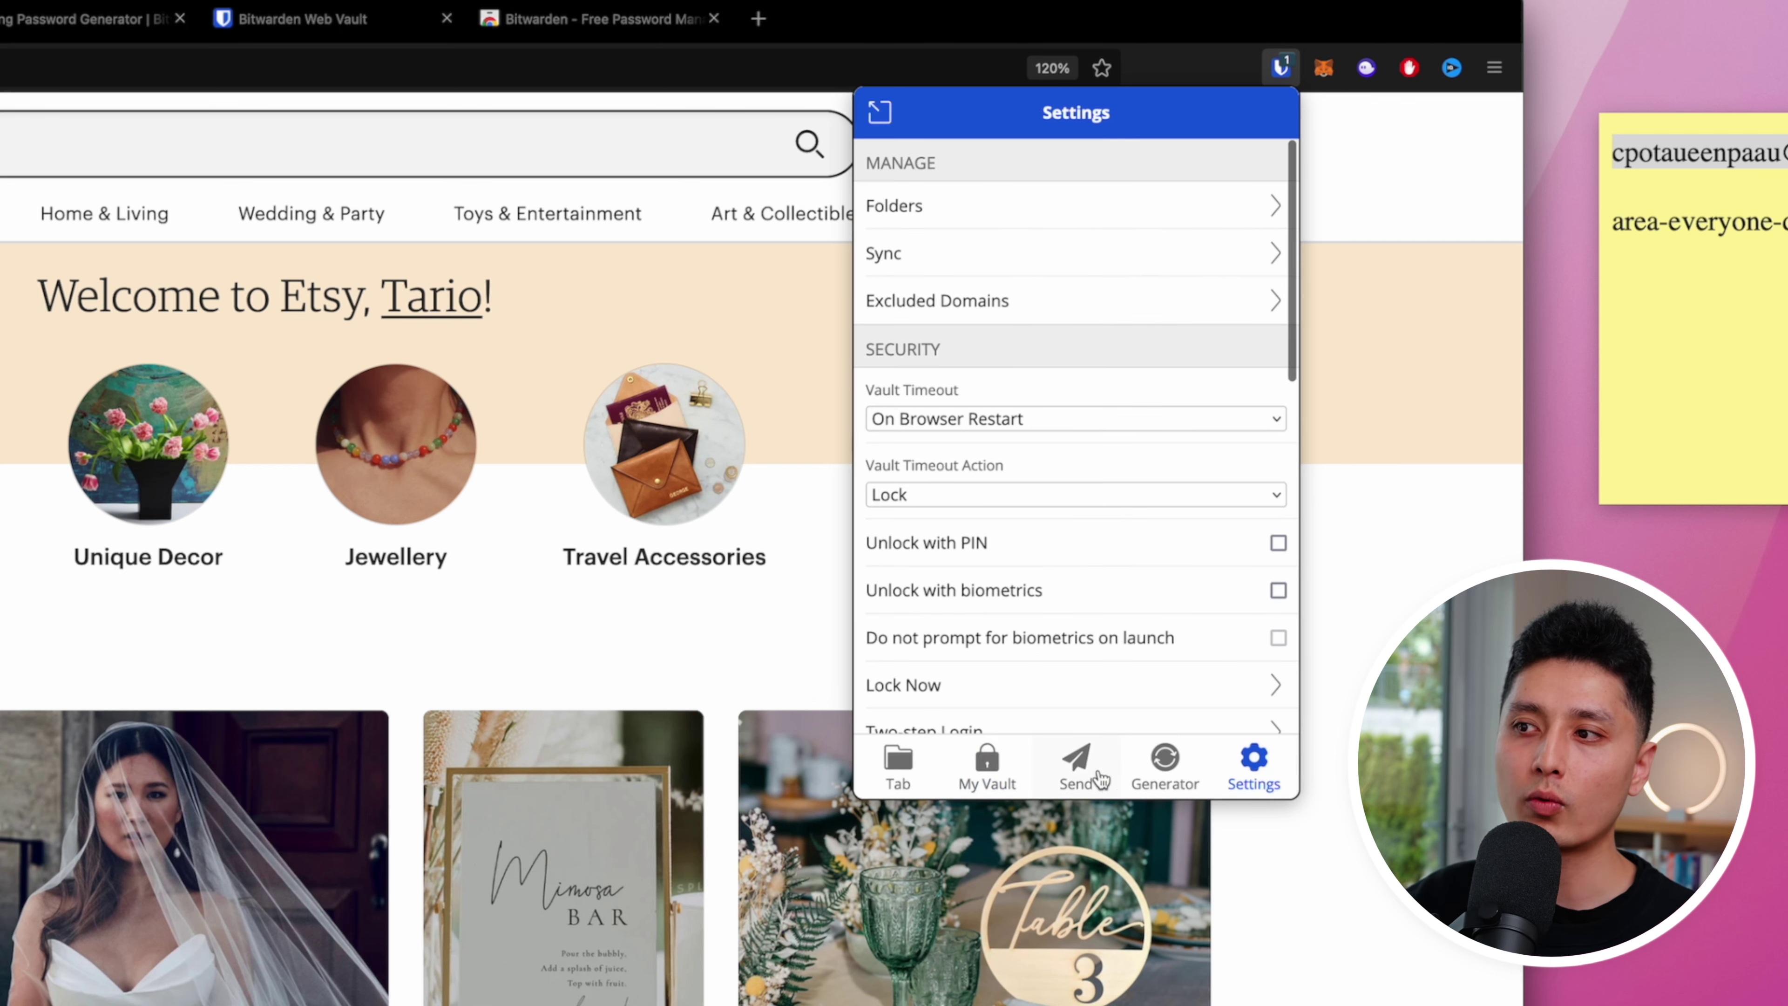
left_click(928, 775)
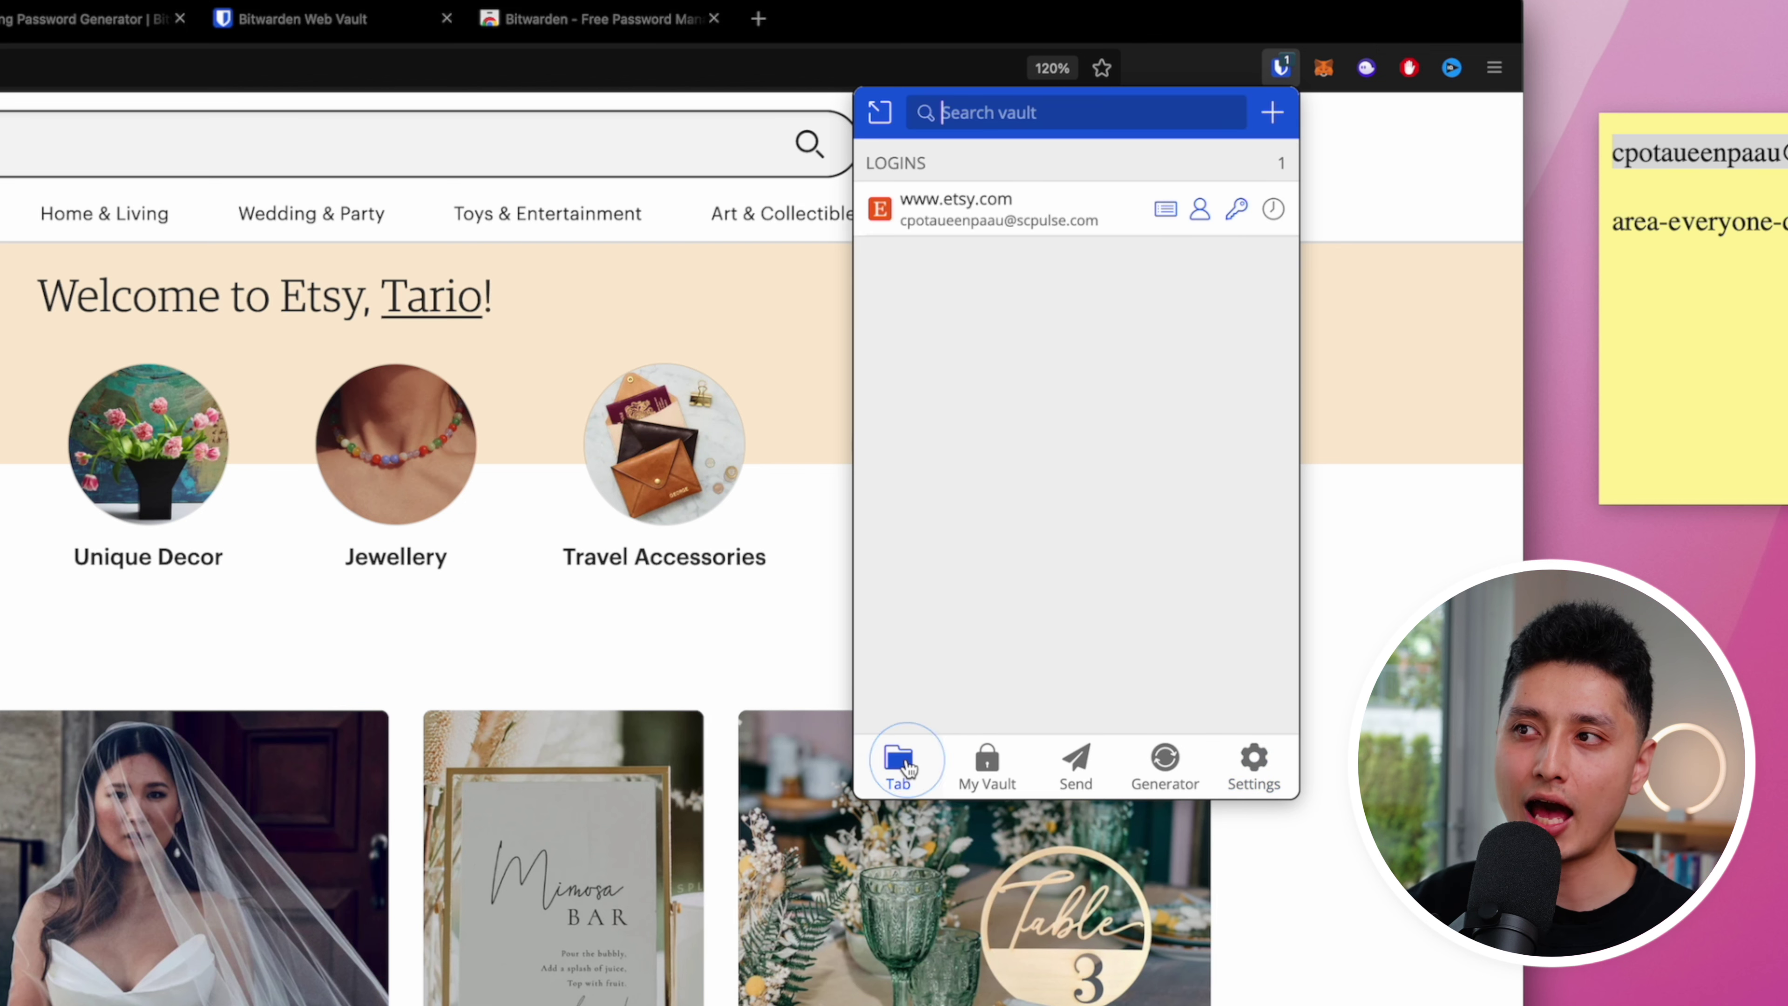
left_click(1168, 210)
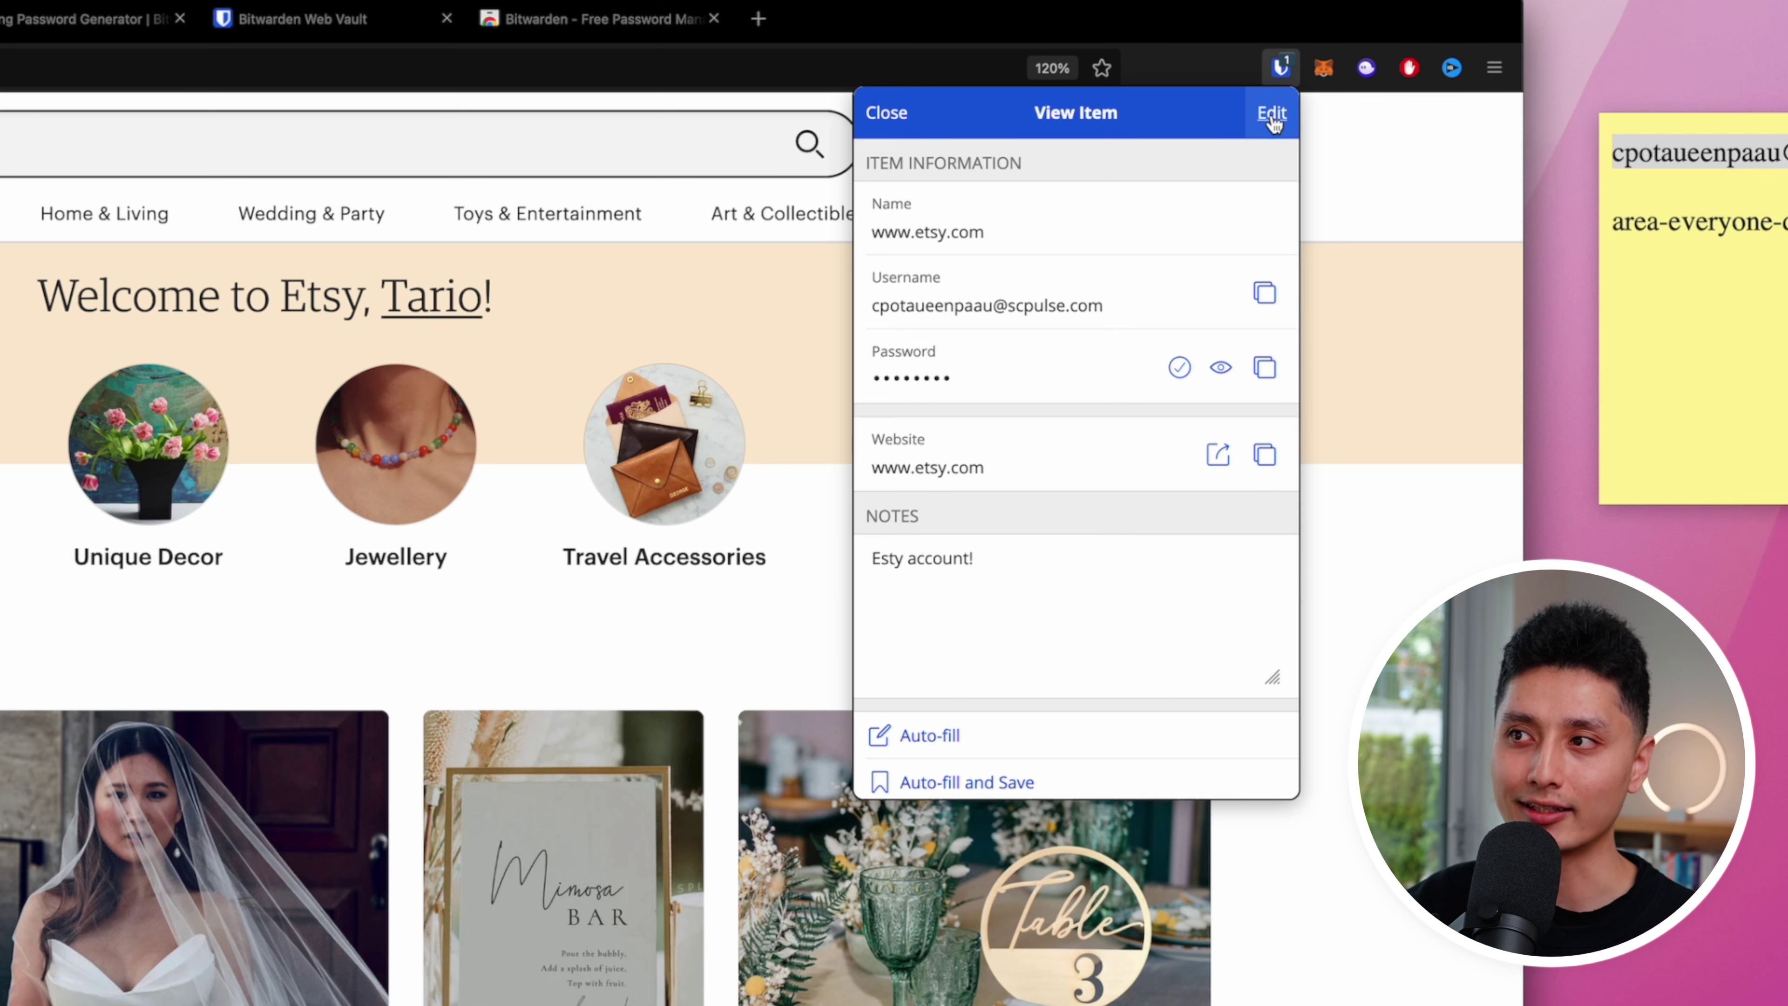
left_click(1271, 114)
scroll(1133, 413, "down", 3)
scroll(1134, 418, "down", 1)
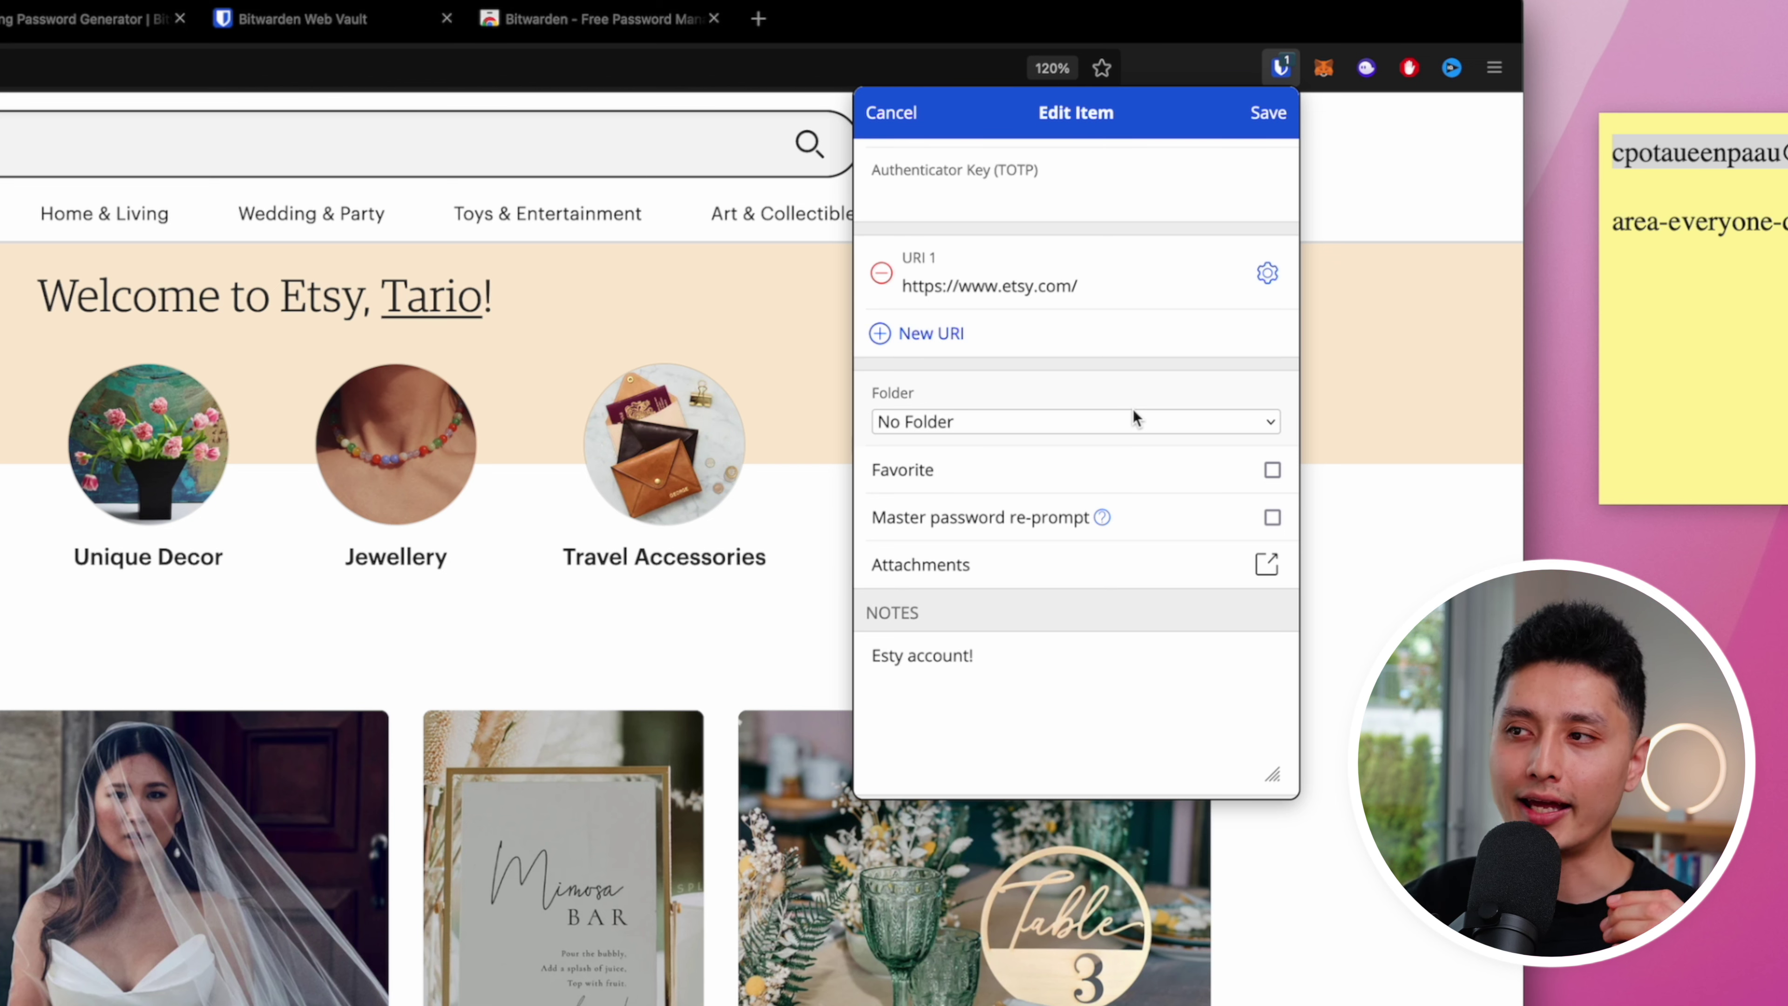
left_click(1134, 416)
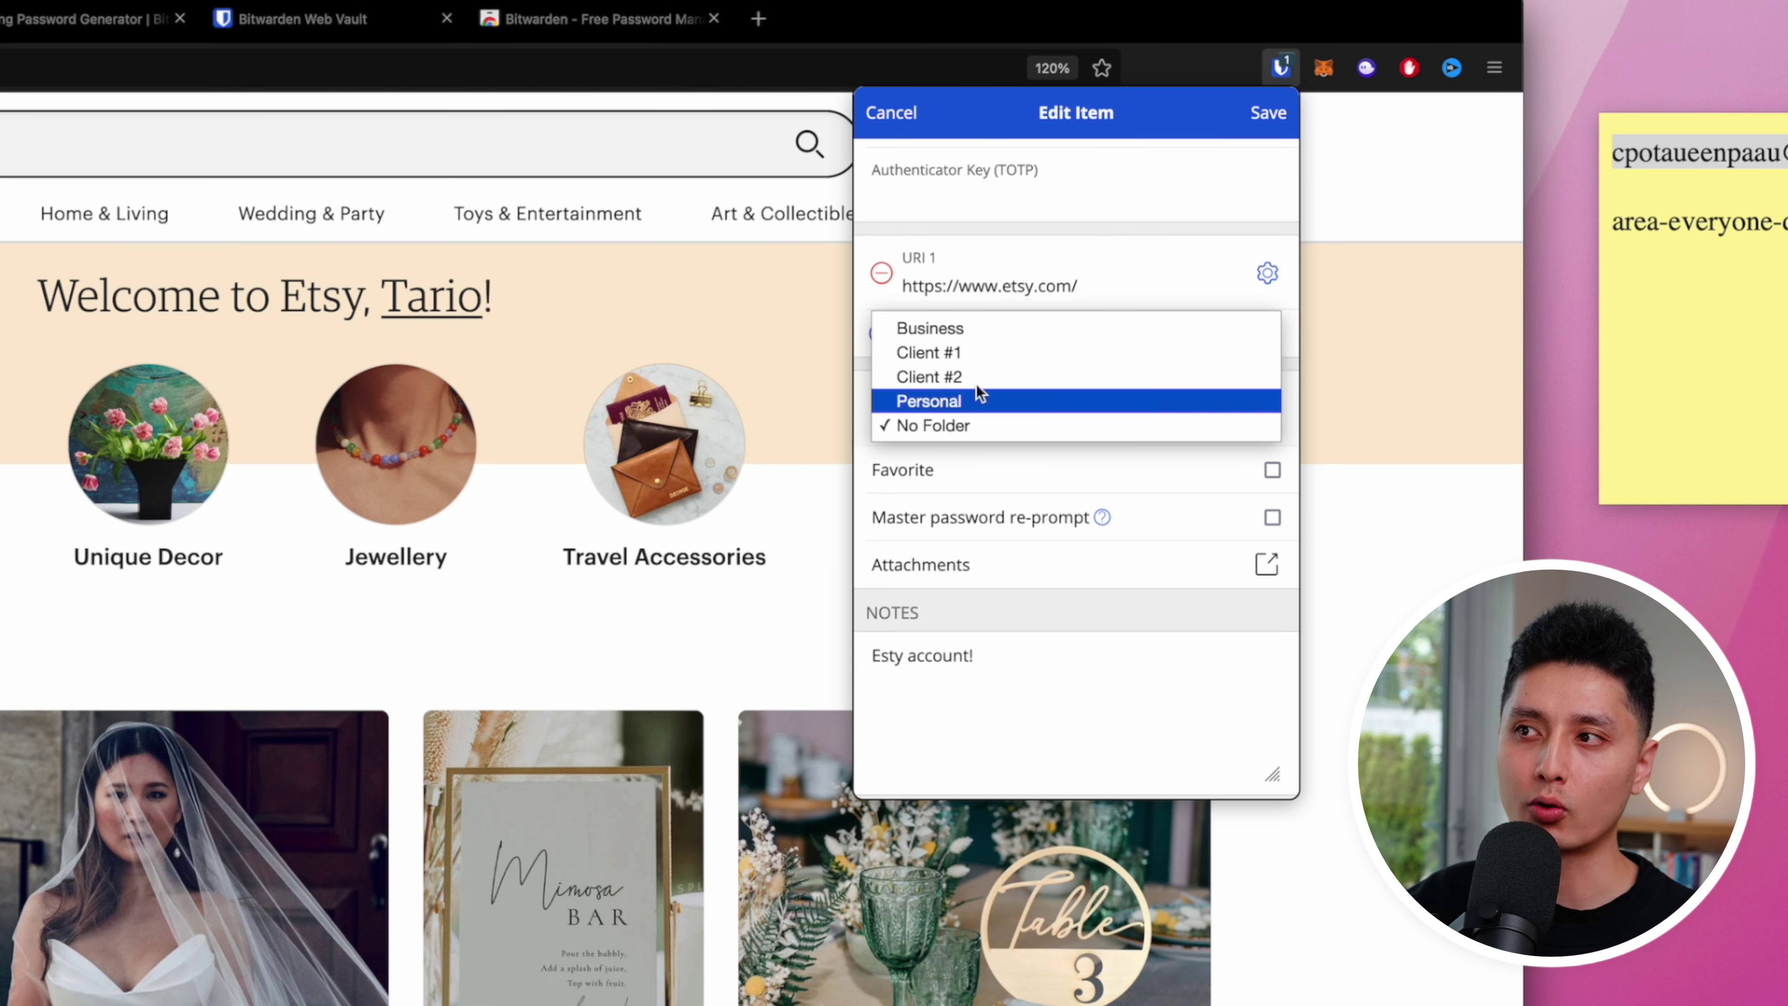
left_click(937, 405)
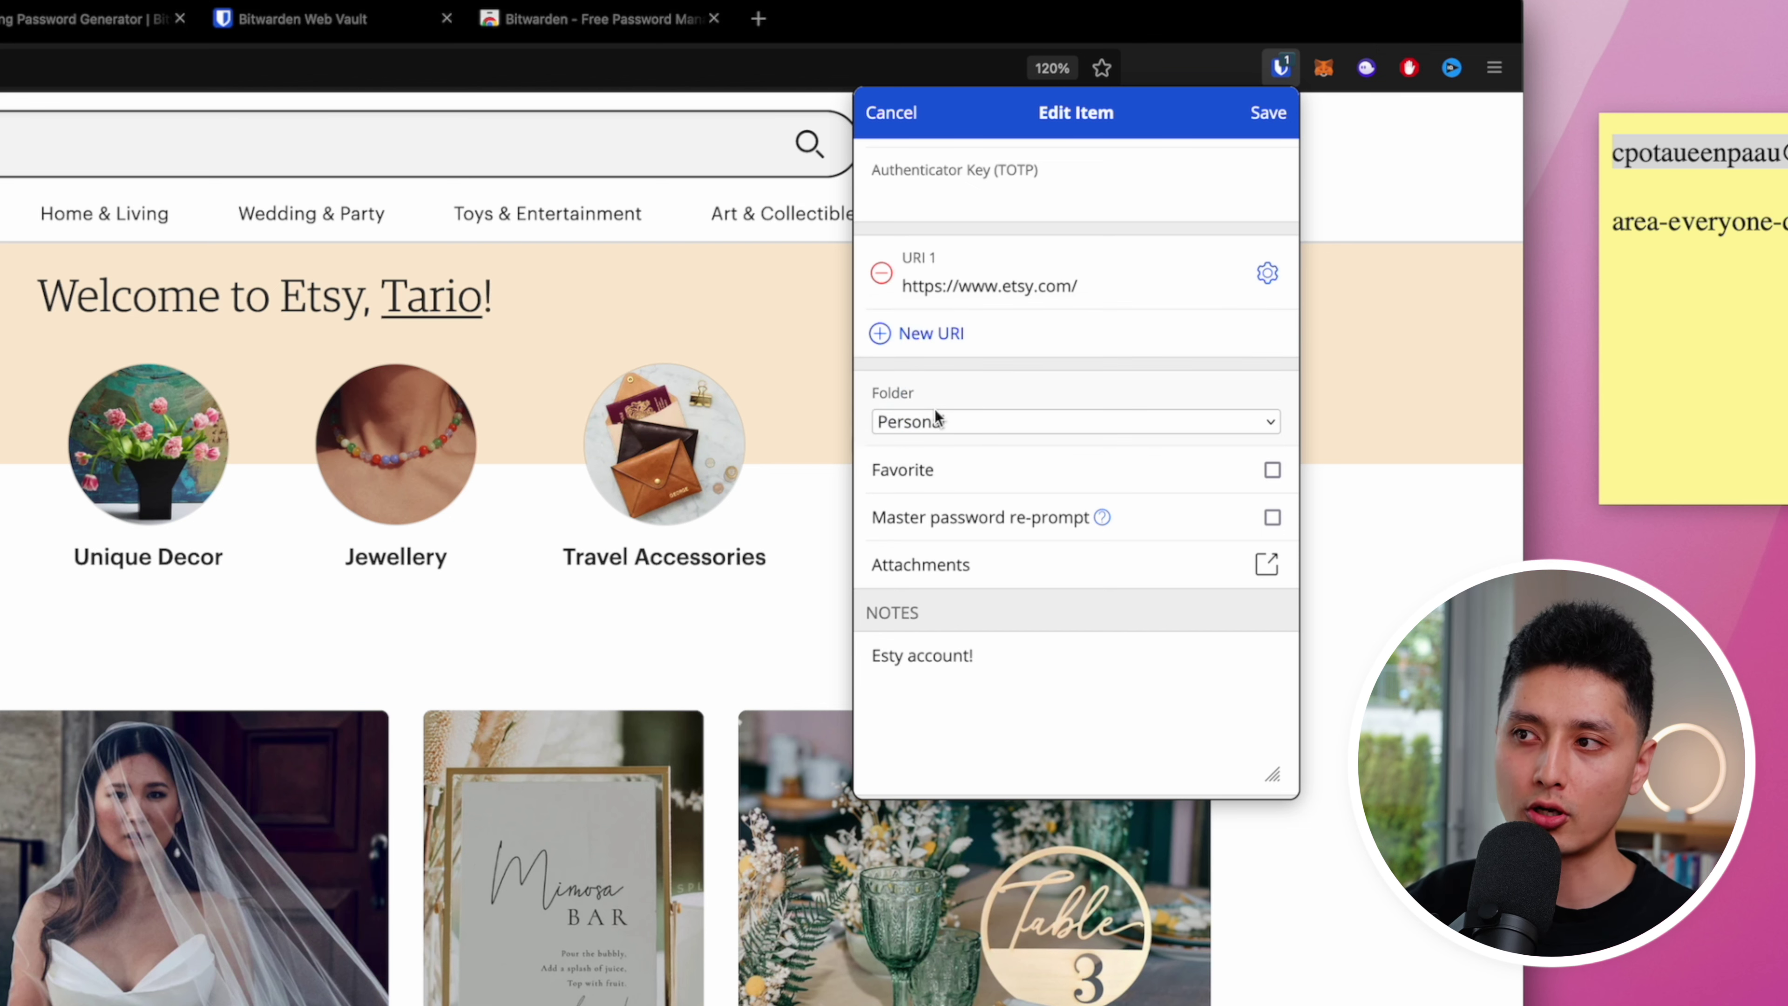
left_click(1268, 113)
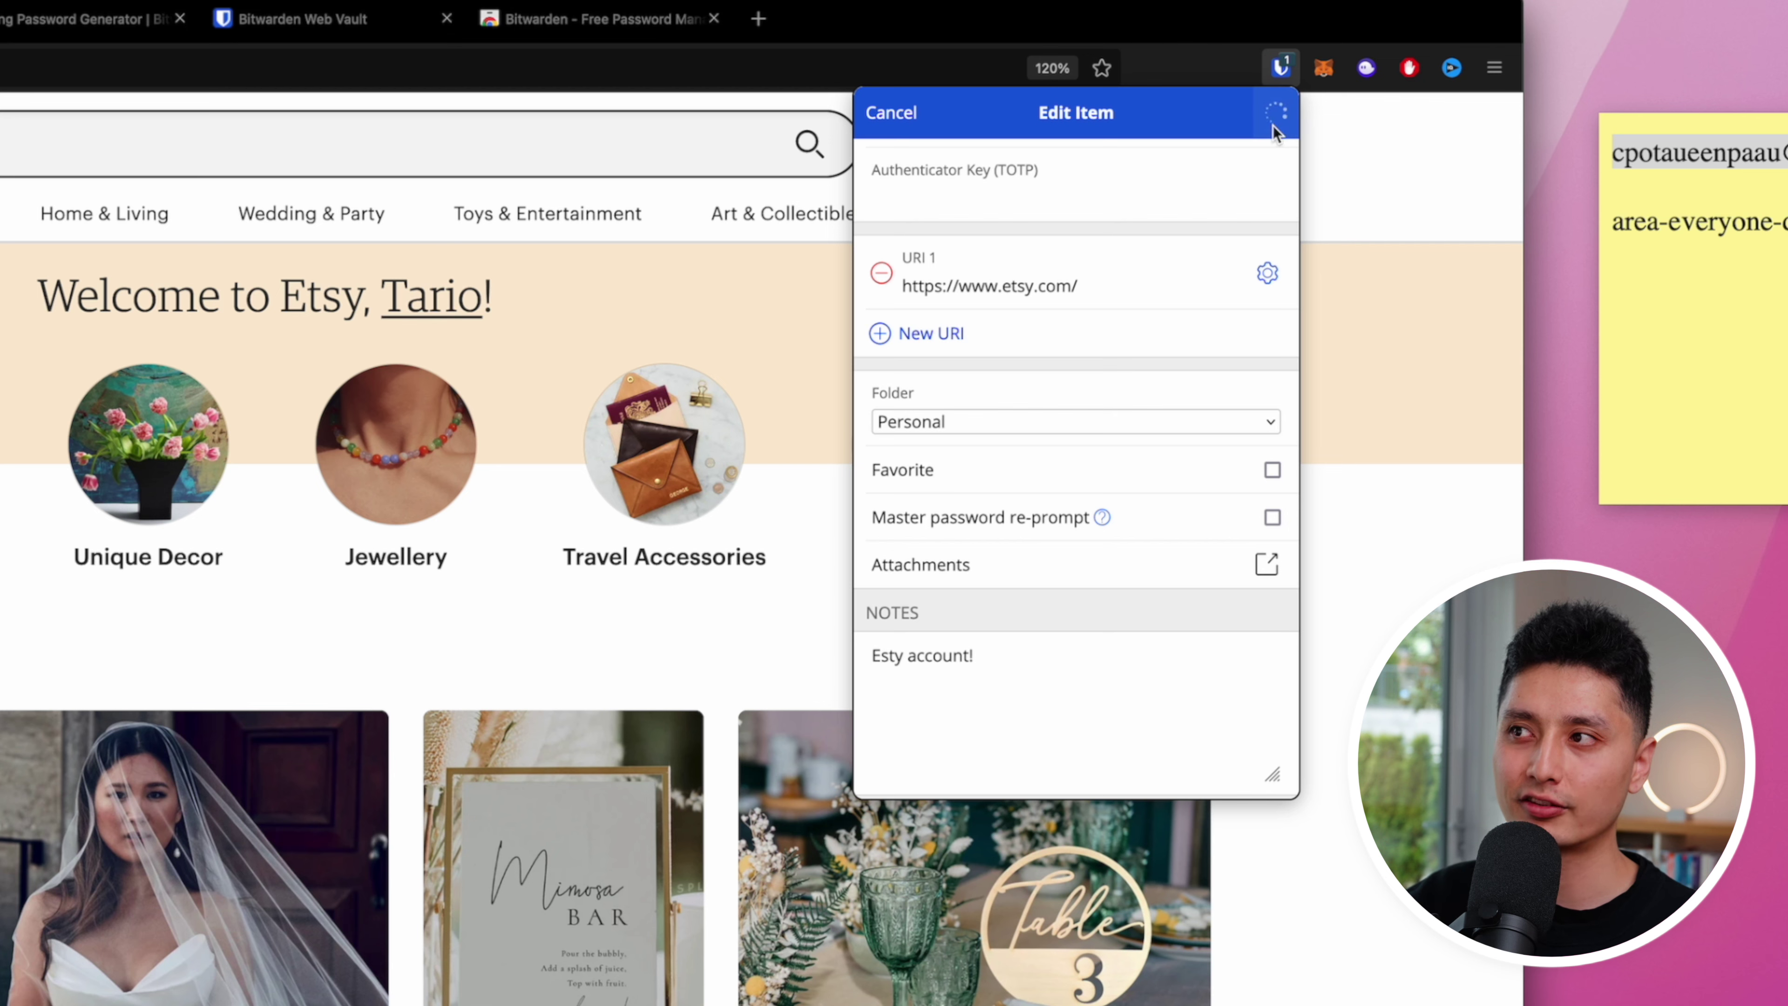
left_click(984, 768)
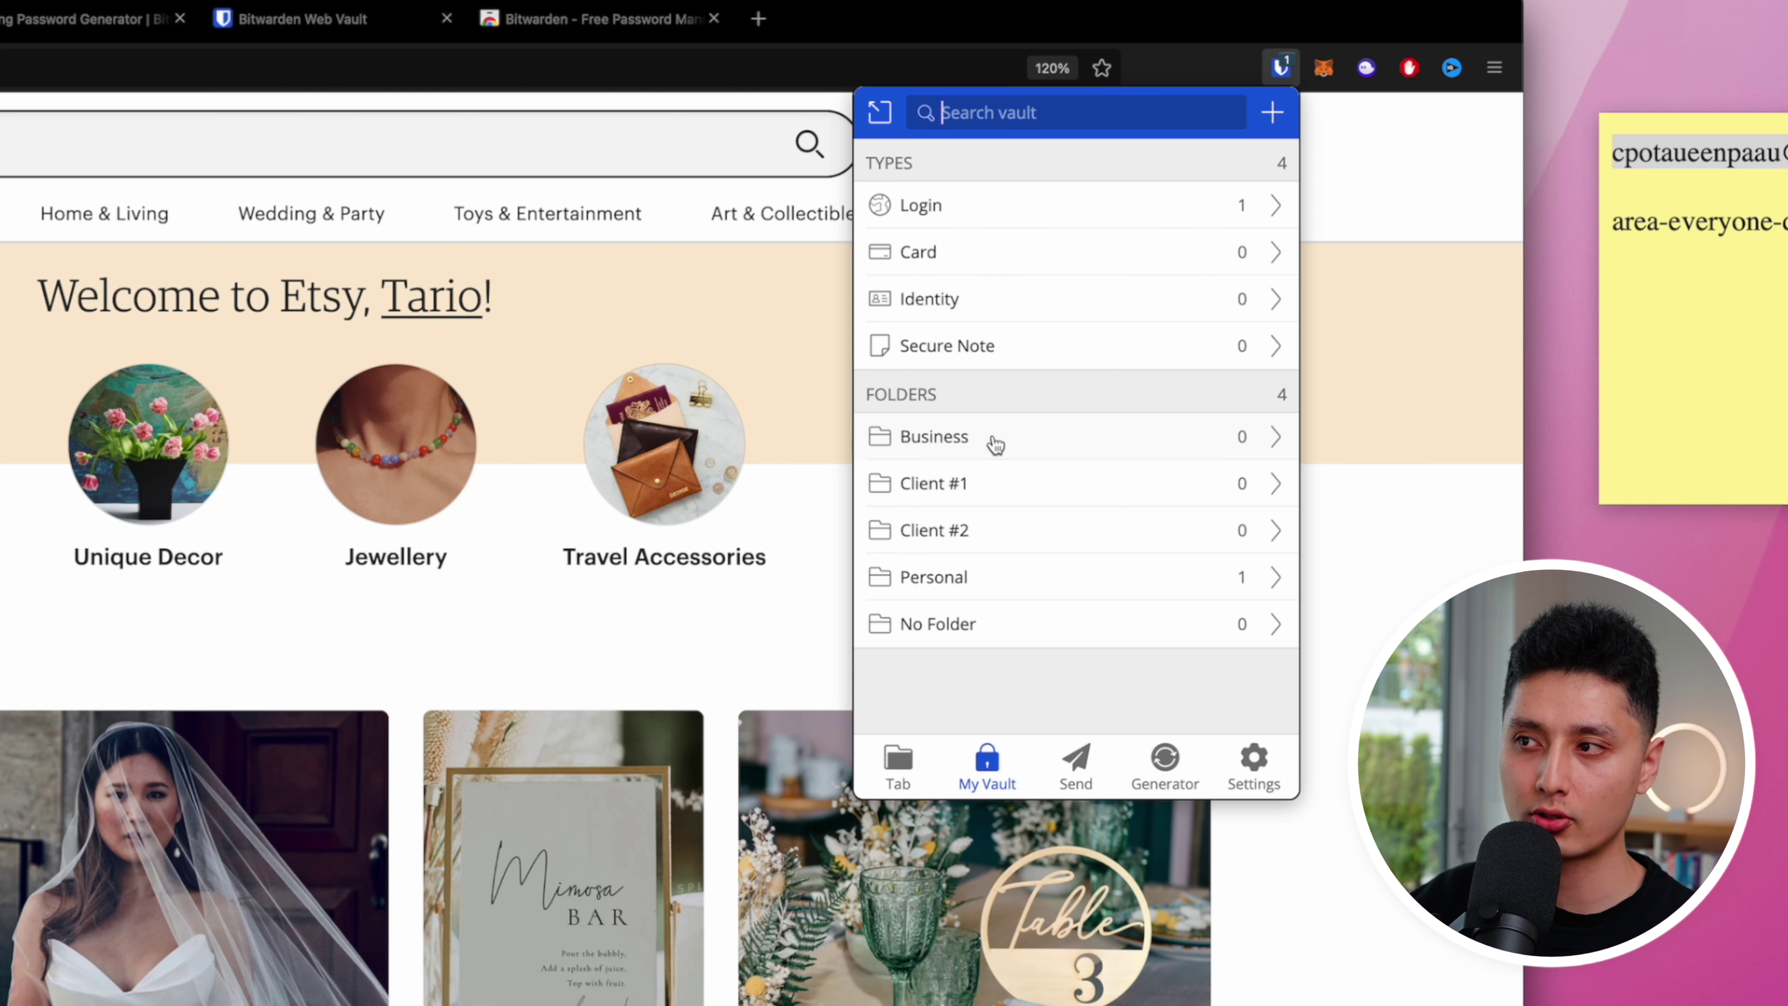
left_click(711, 287)
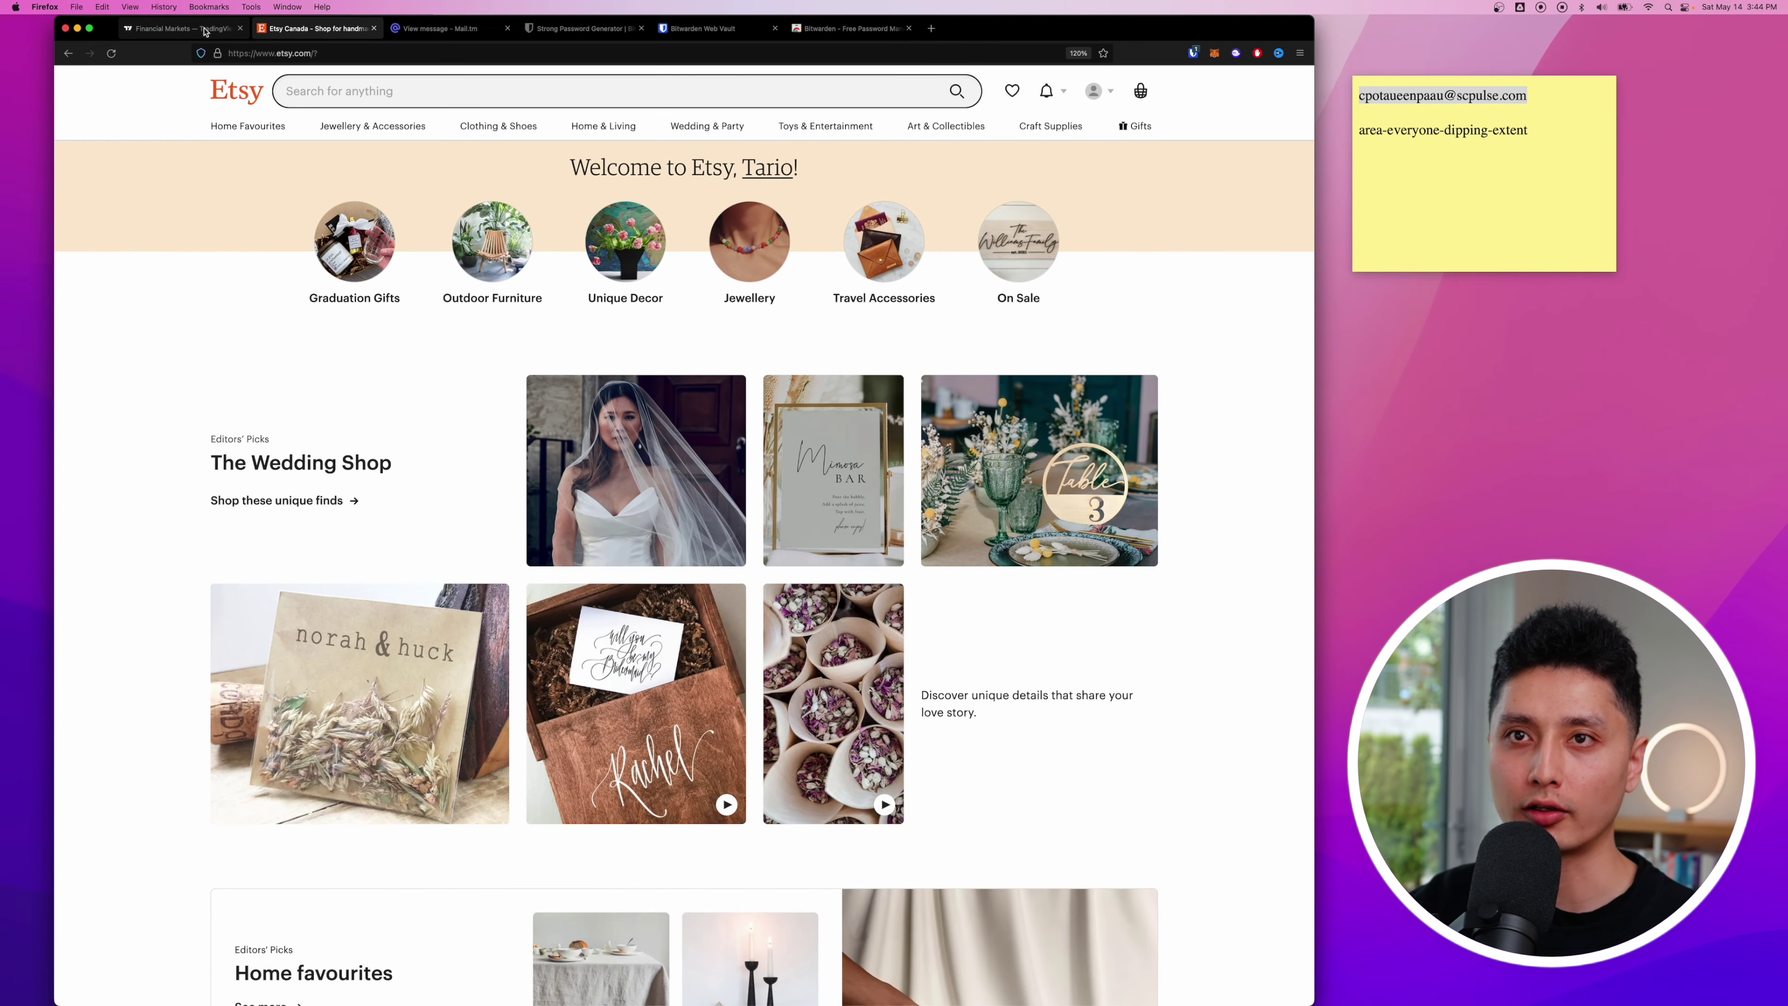
Step: Go to TradingView's plans page and choose the email sign-up option
left_click_drag(352, 28, 367, 31)
left_click(1261, 88)
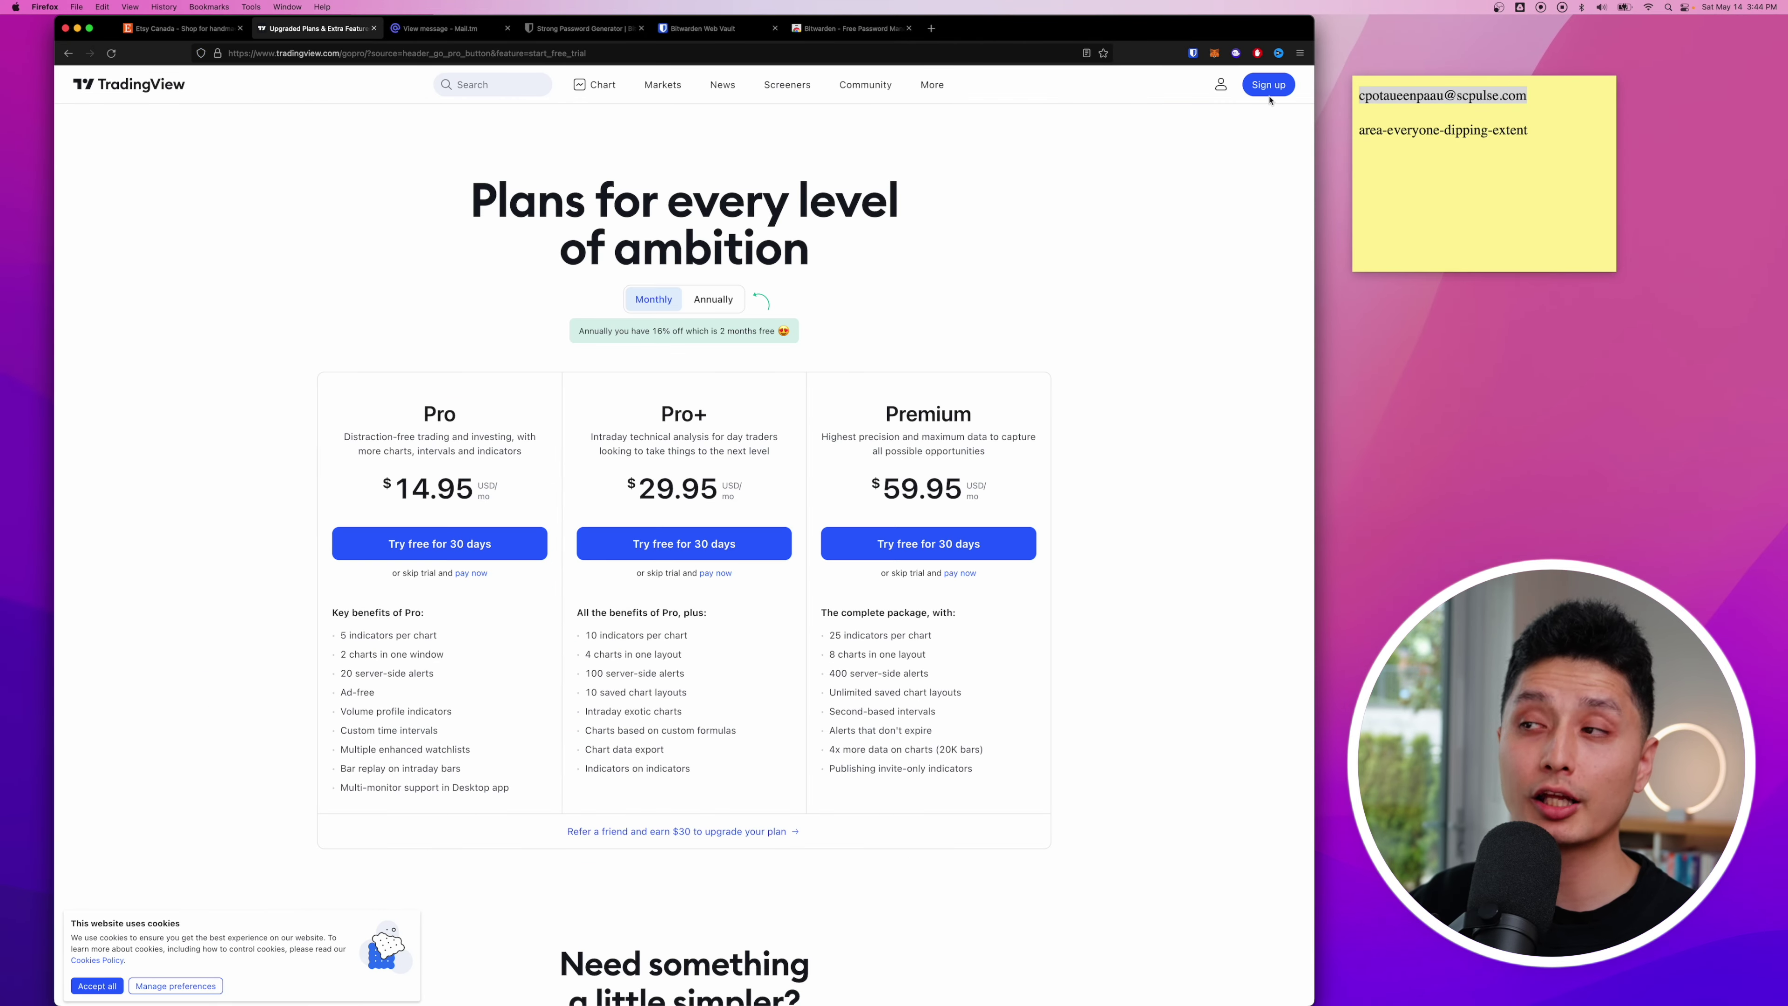
left_click(678, 594)
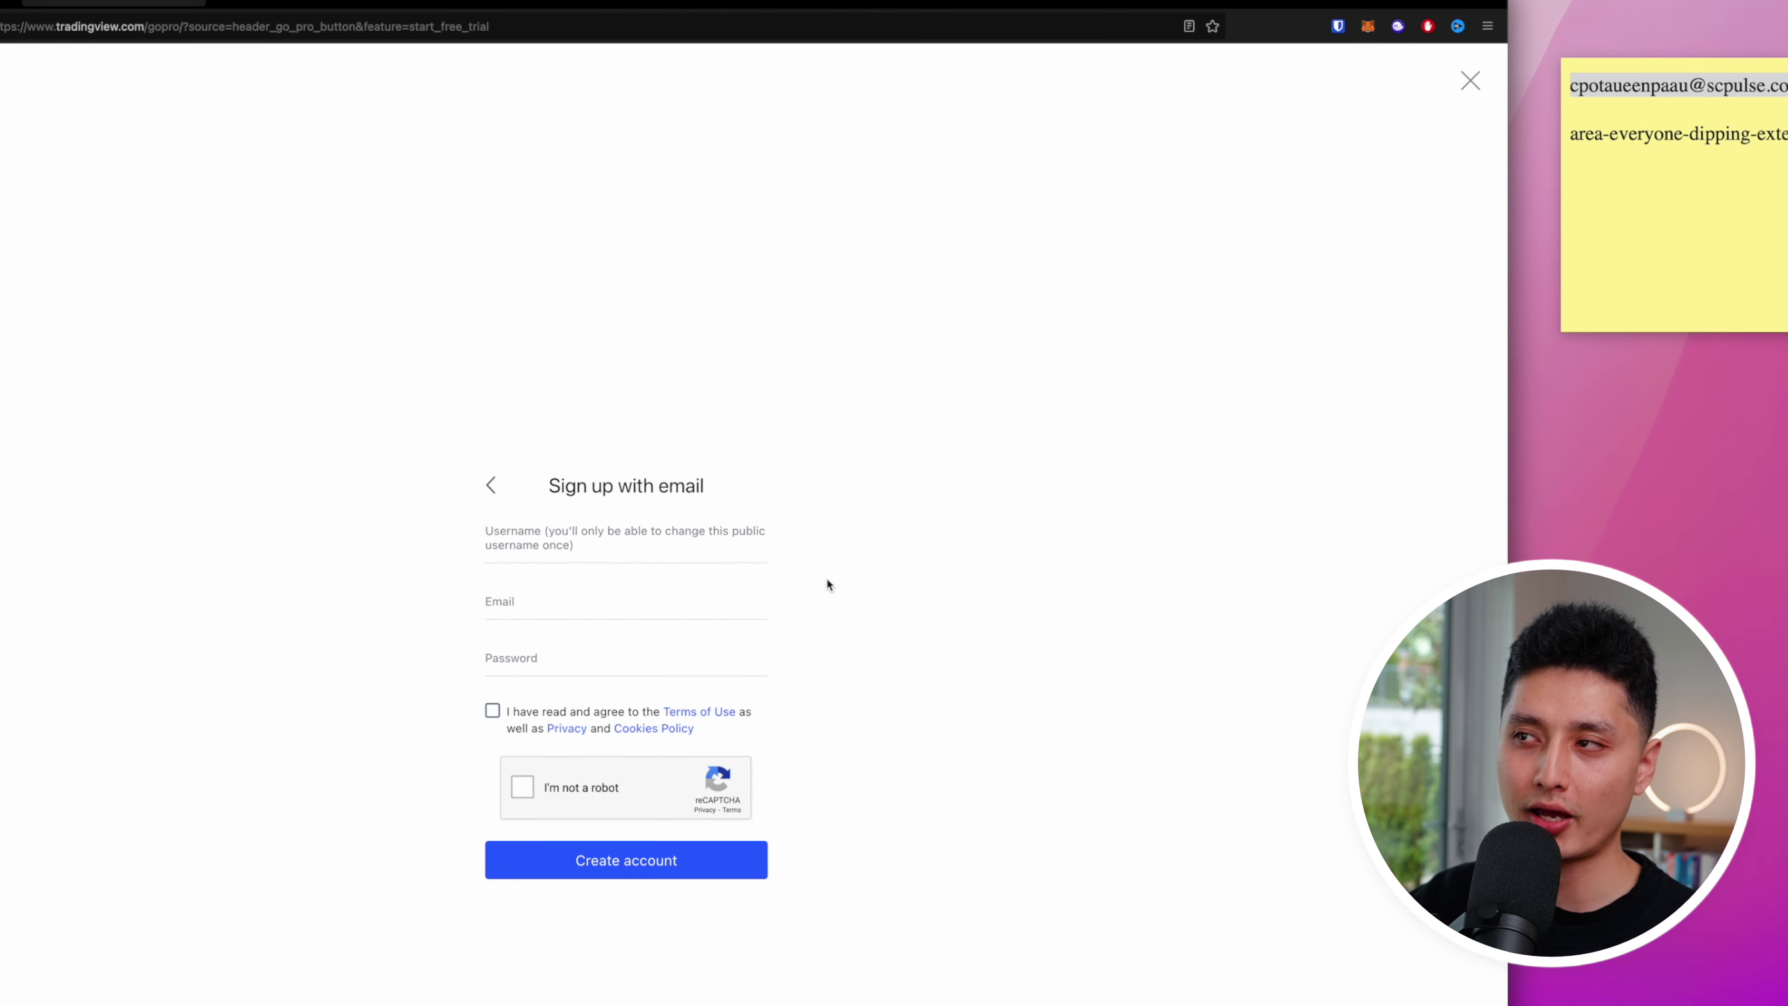
Step: Add a new Bitwarden login for TradingView with the pasted email and a generated password
left_click(1336, 29)
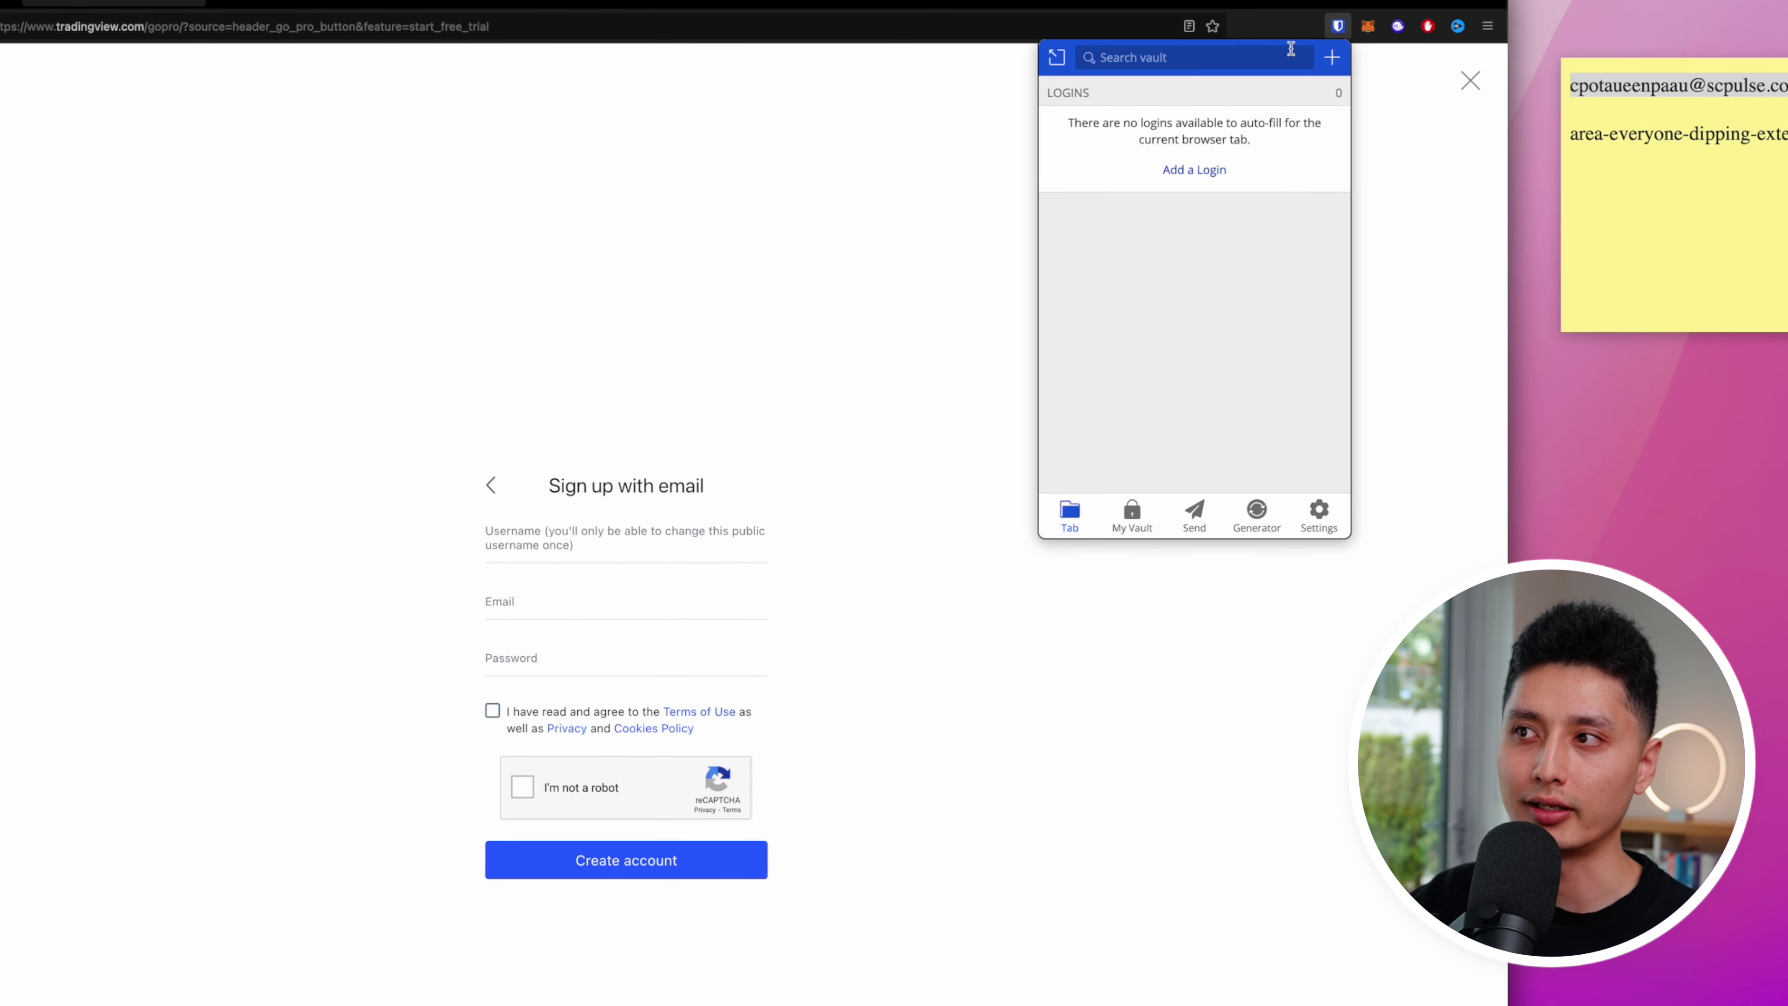
left_click(1190, 170)
key("super+v")
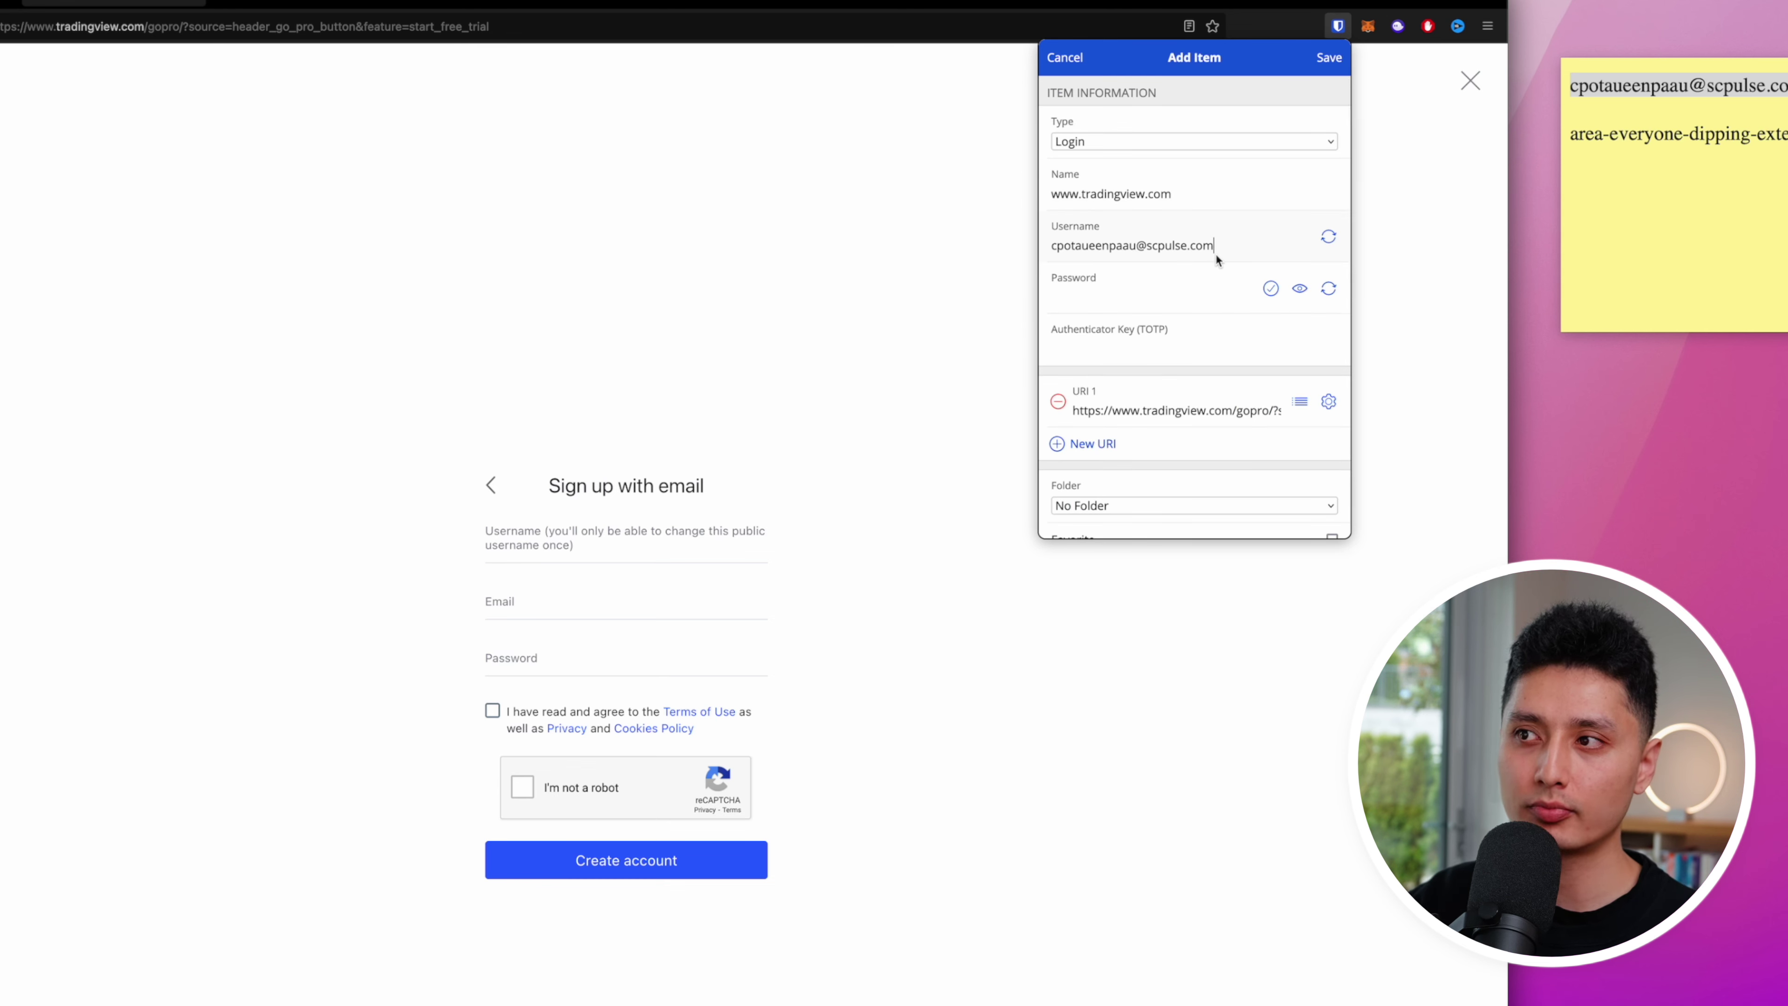
left_click(1329, 290)
left_click(1326, 57)
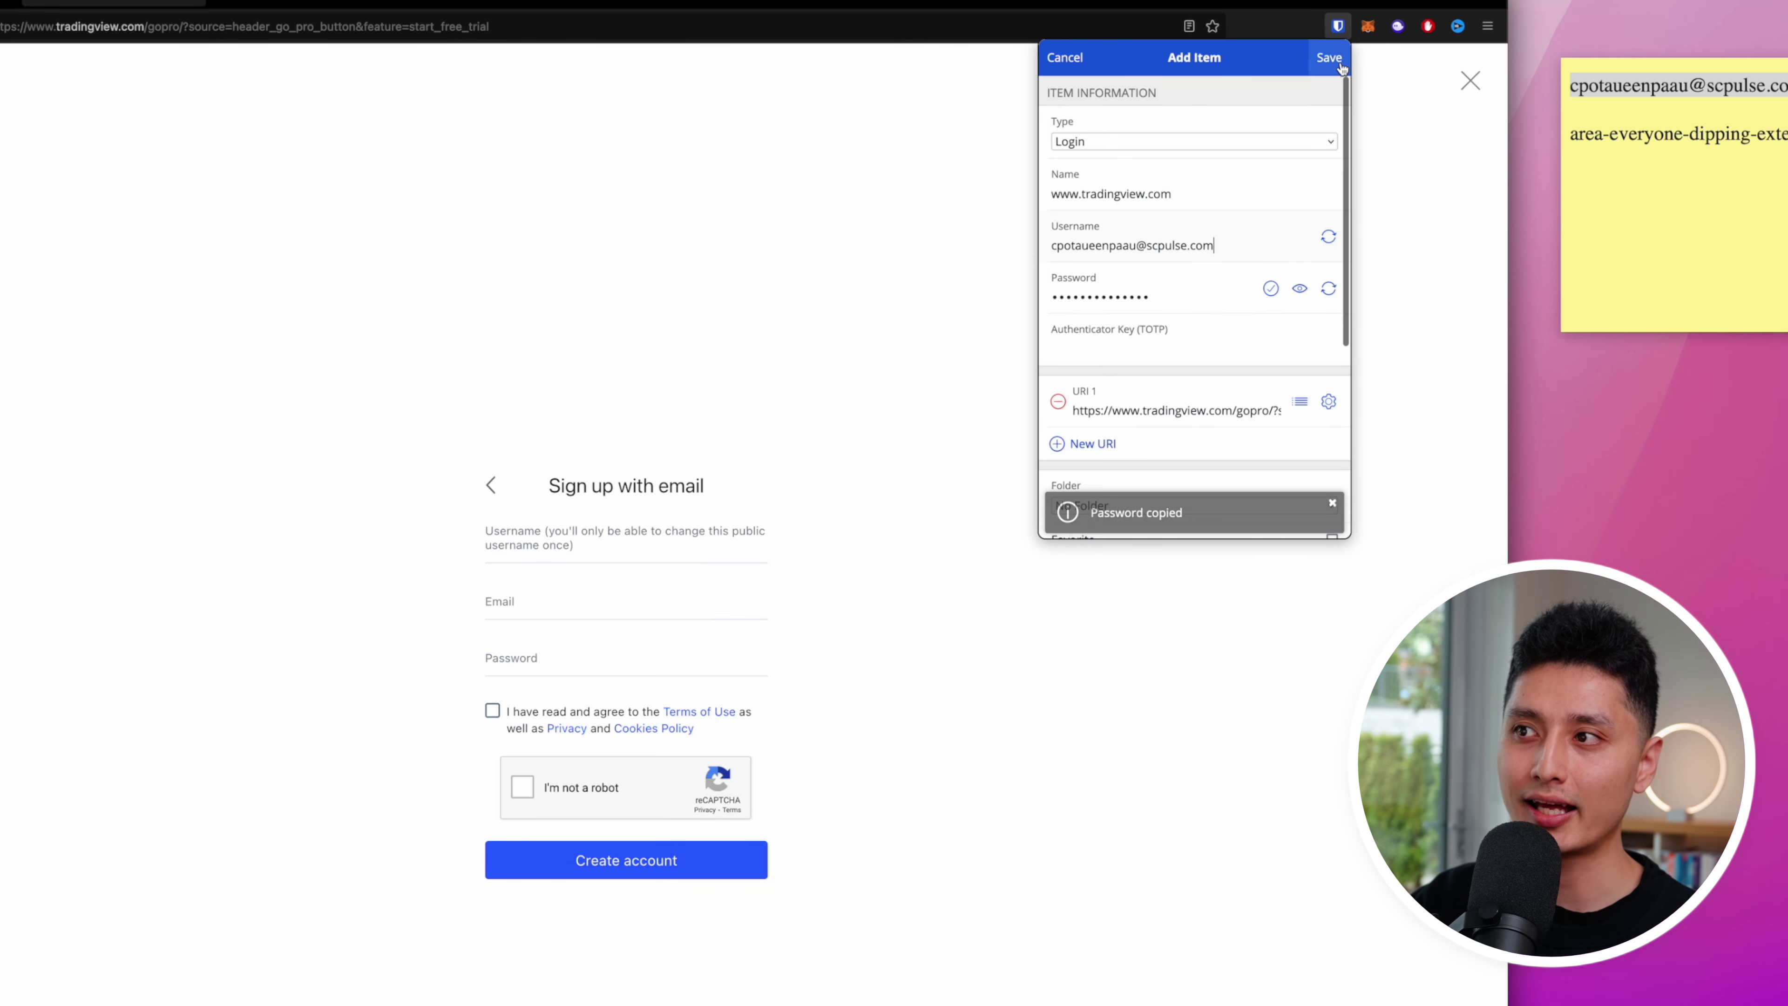
Step: Set the TradingView login's folder to Business and save it
scroll(1142, 457, "down", 3)
left_click(1095, 368)
left_click(1089, 373)
left_click(1090, 371)
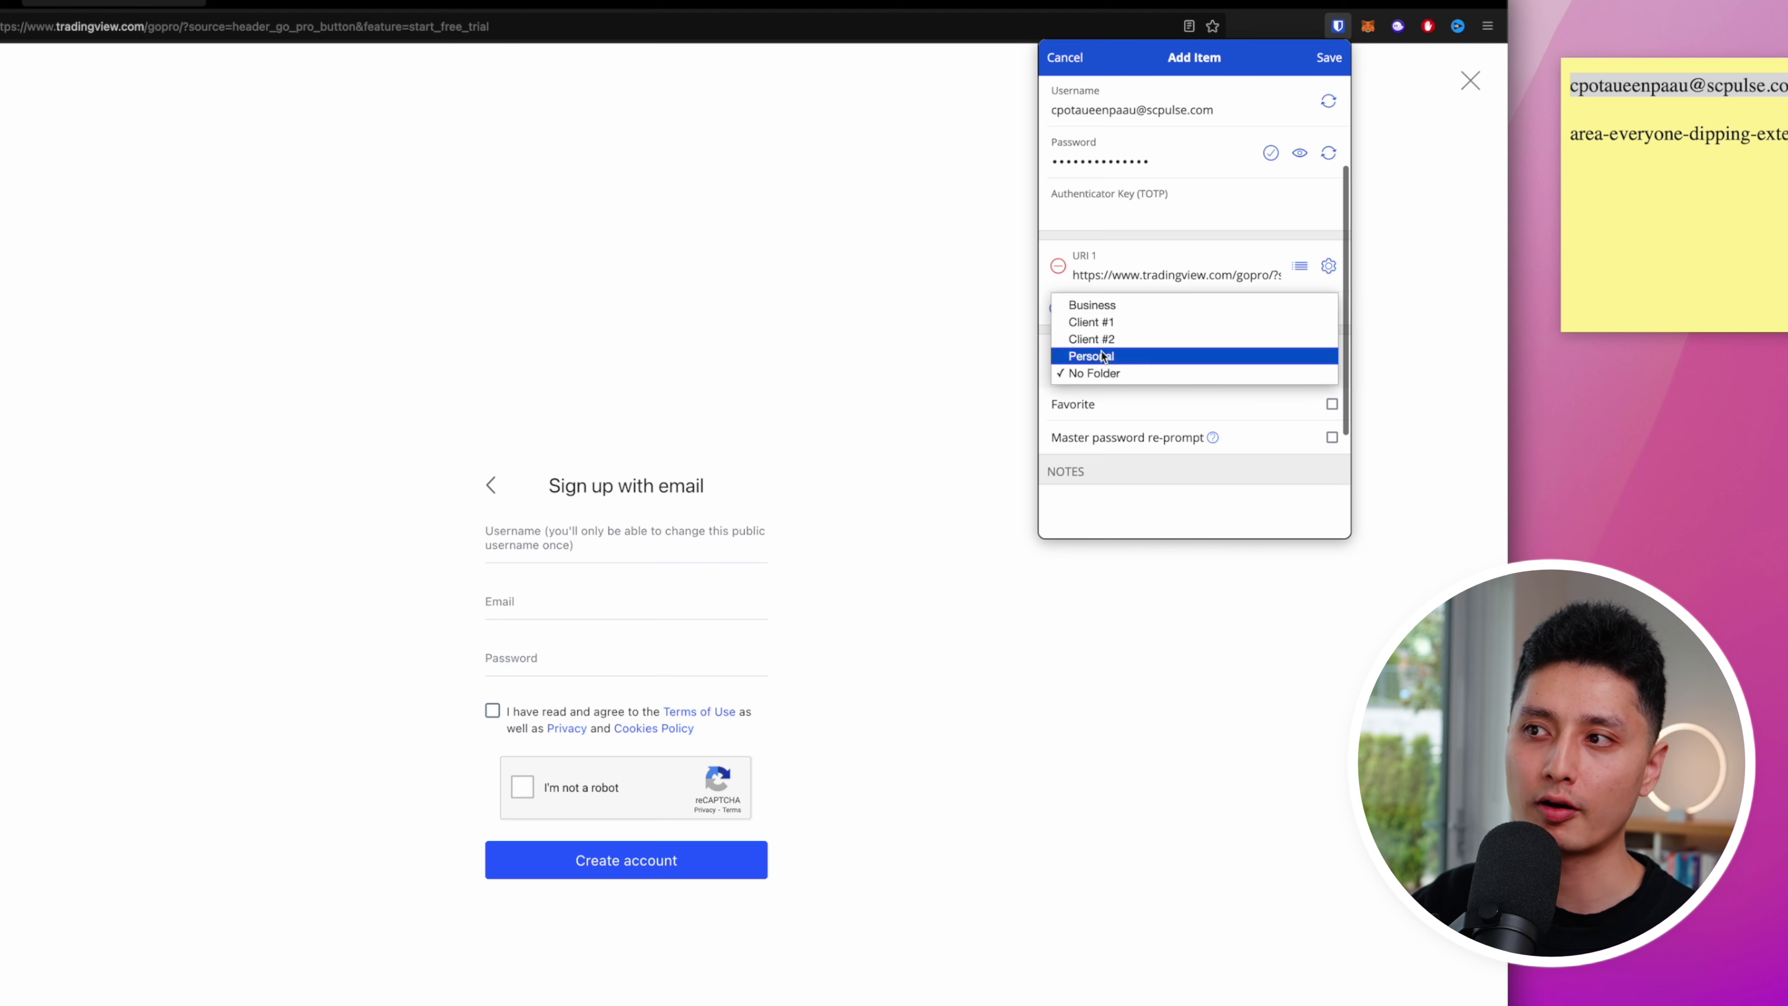
left_click(1104, 304)
scroll(1102, 380, "down", 3)
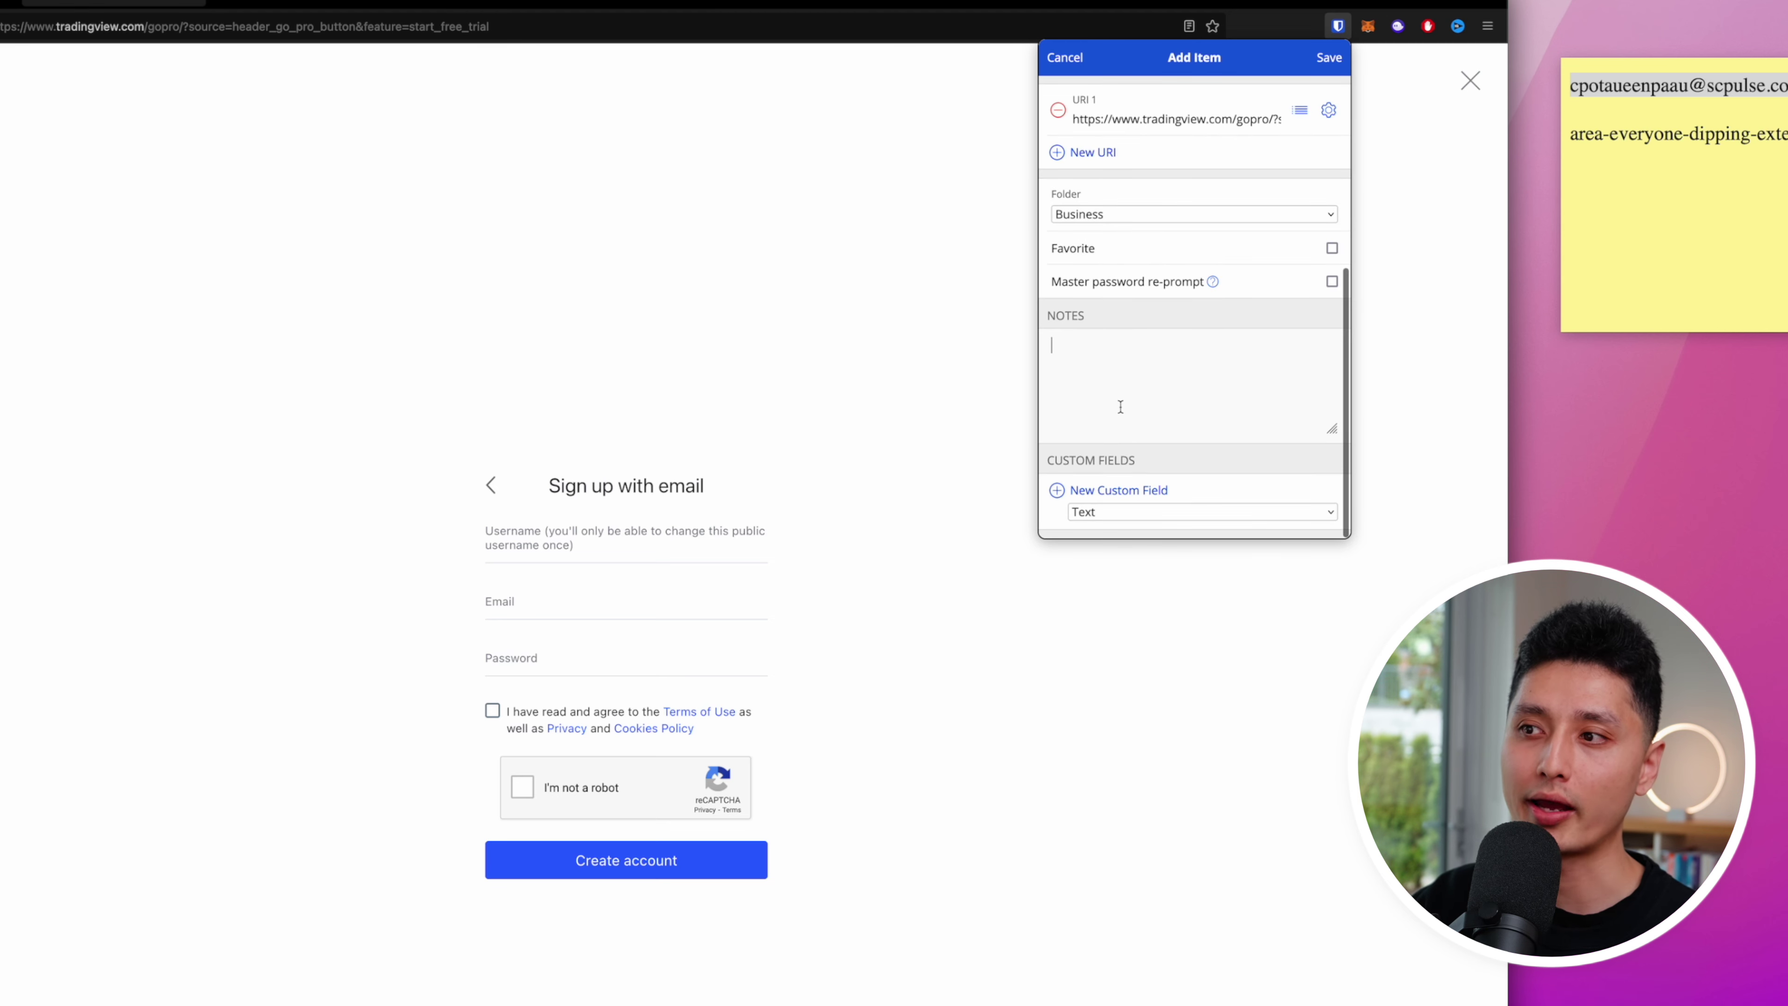
scroll(1117, 410, "up", 4)
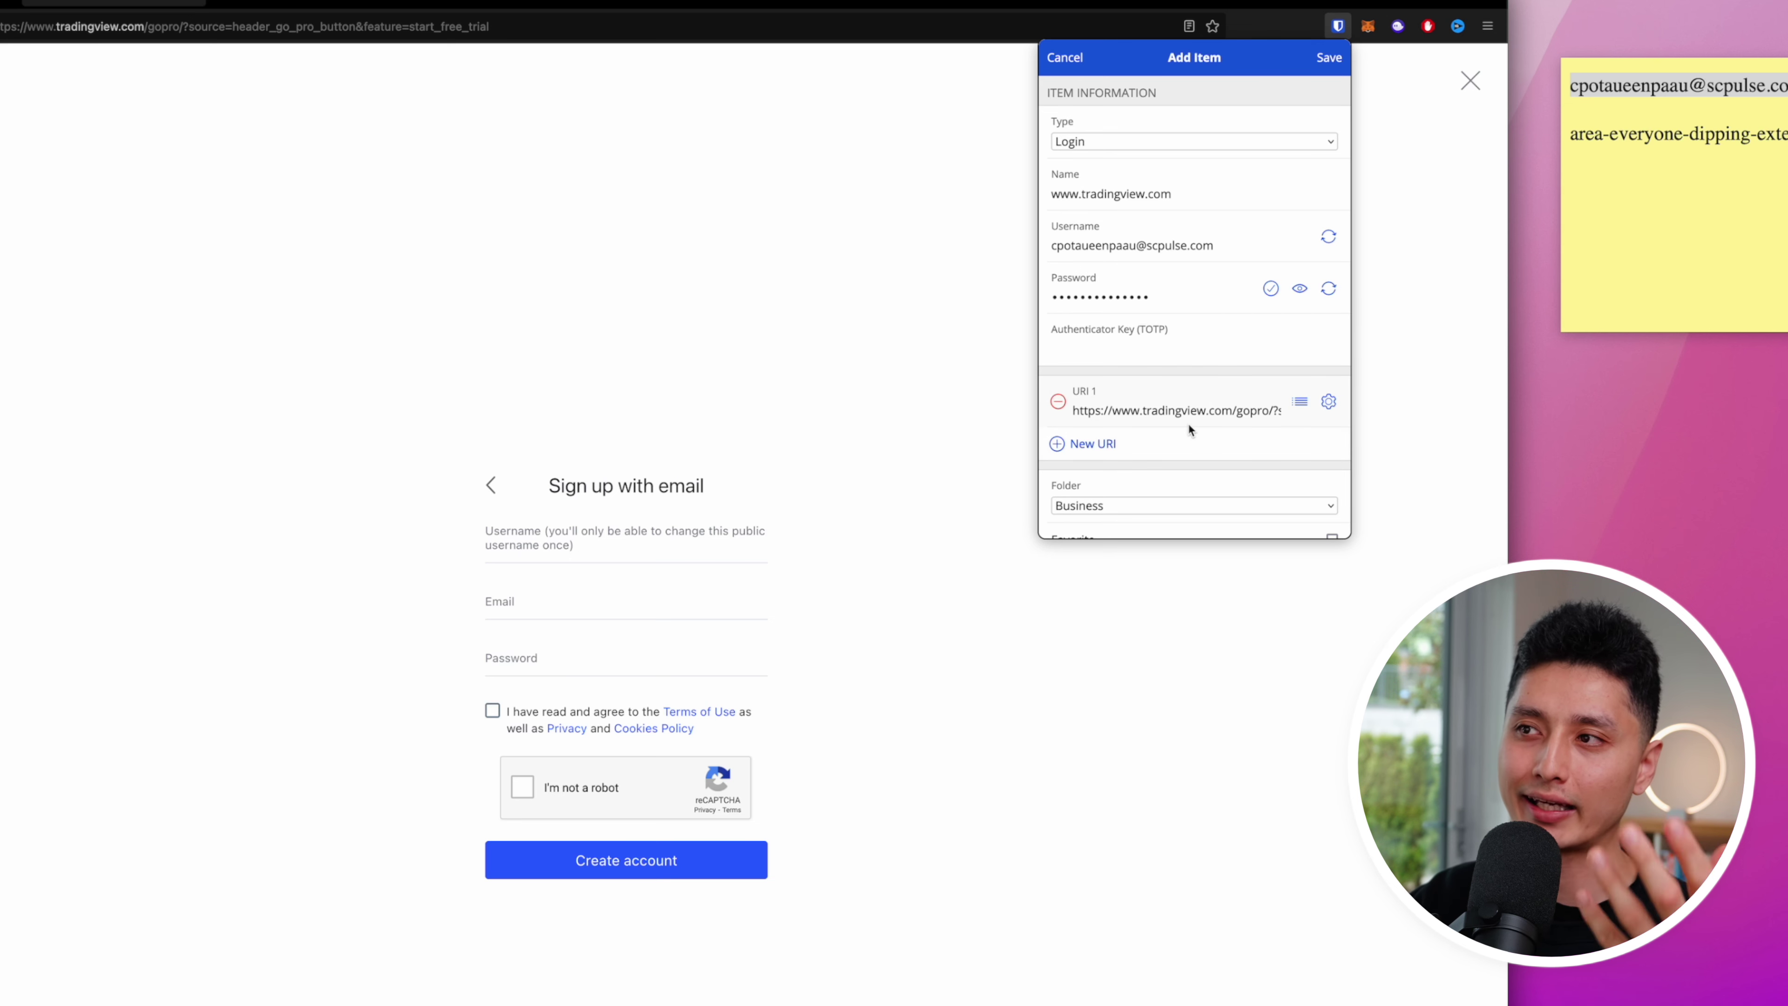
left_click(1299, 289)
left_click(1330, 57)
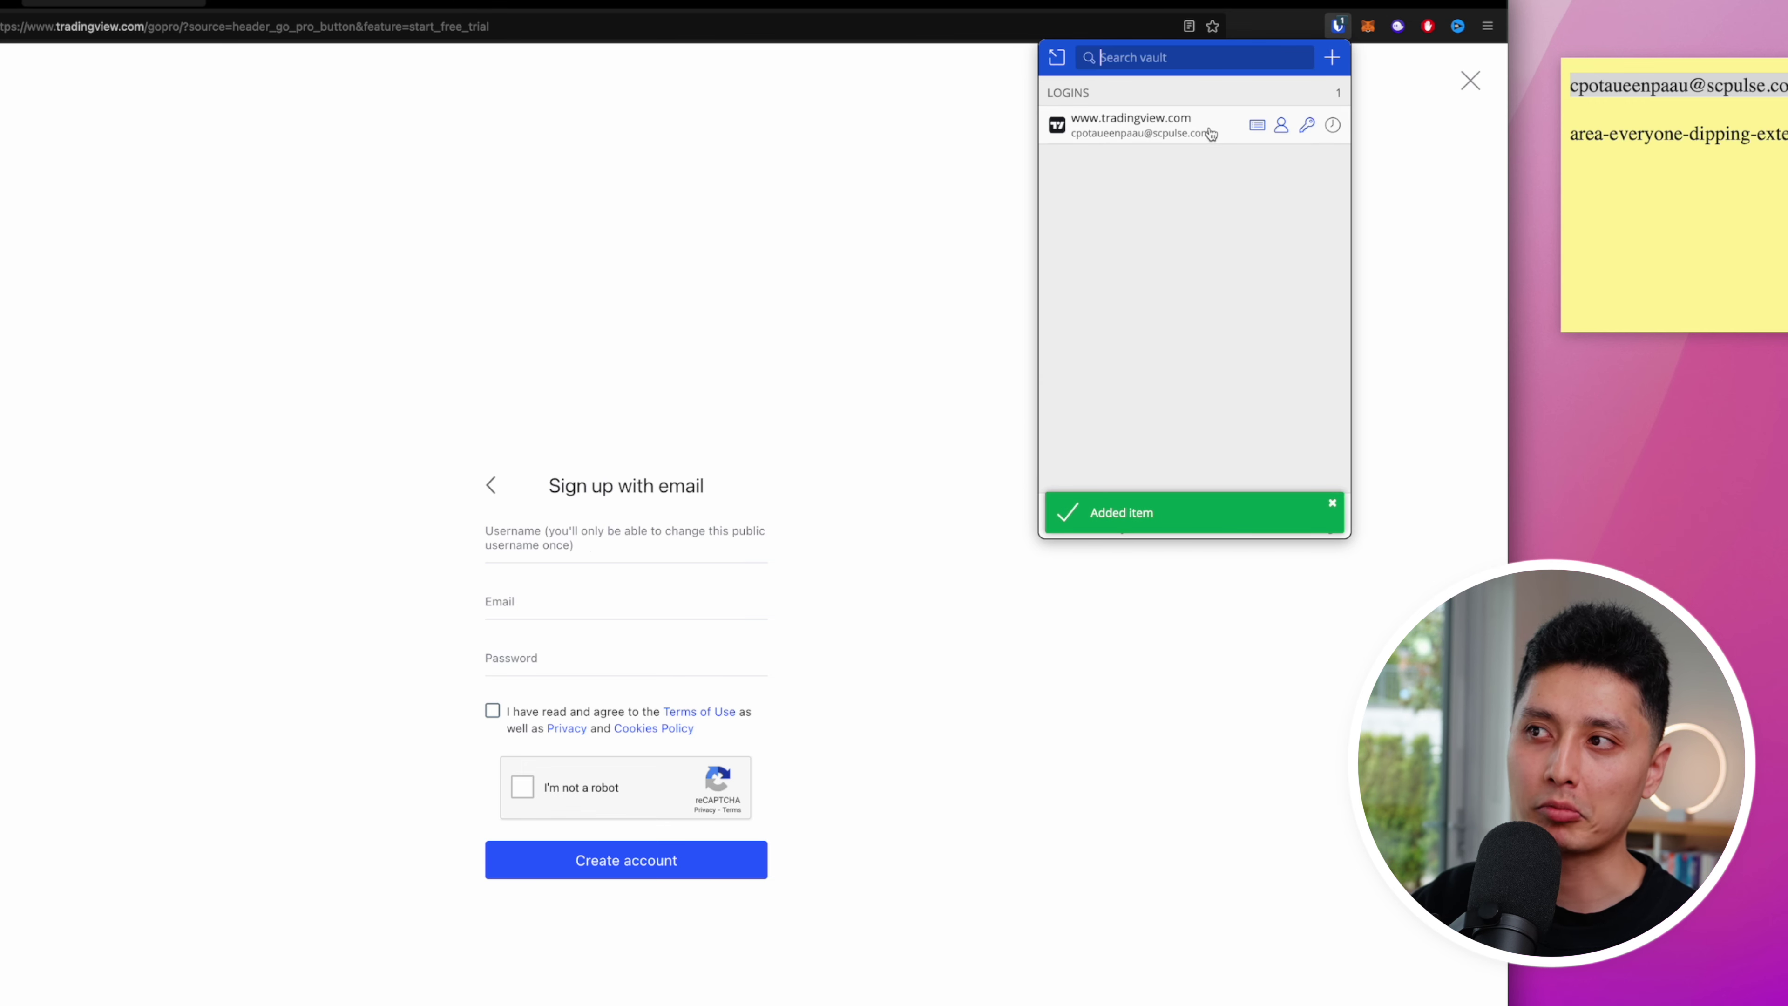
Step: Fill TradingView's sign-up from the saved login, copy the email into Email, accept the terms, submit
left_click(1129, 127)
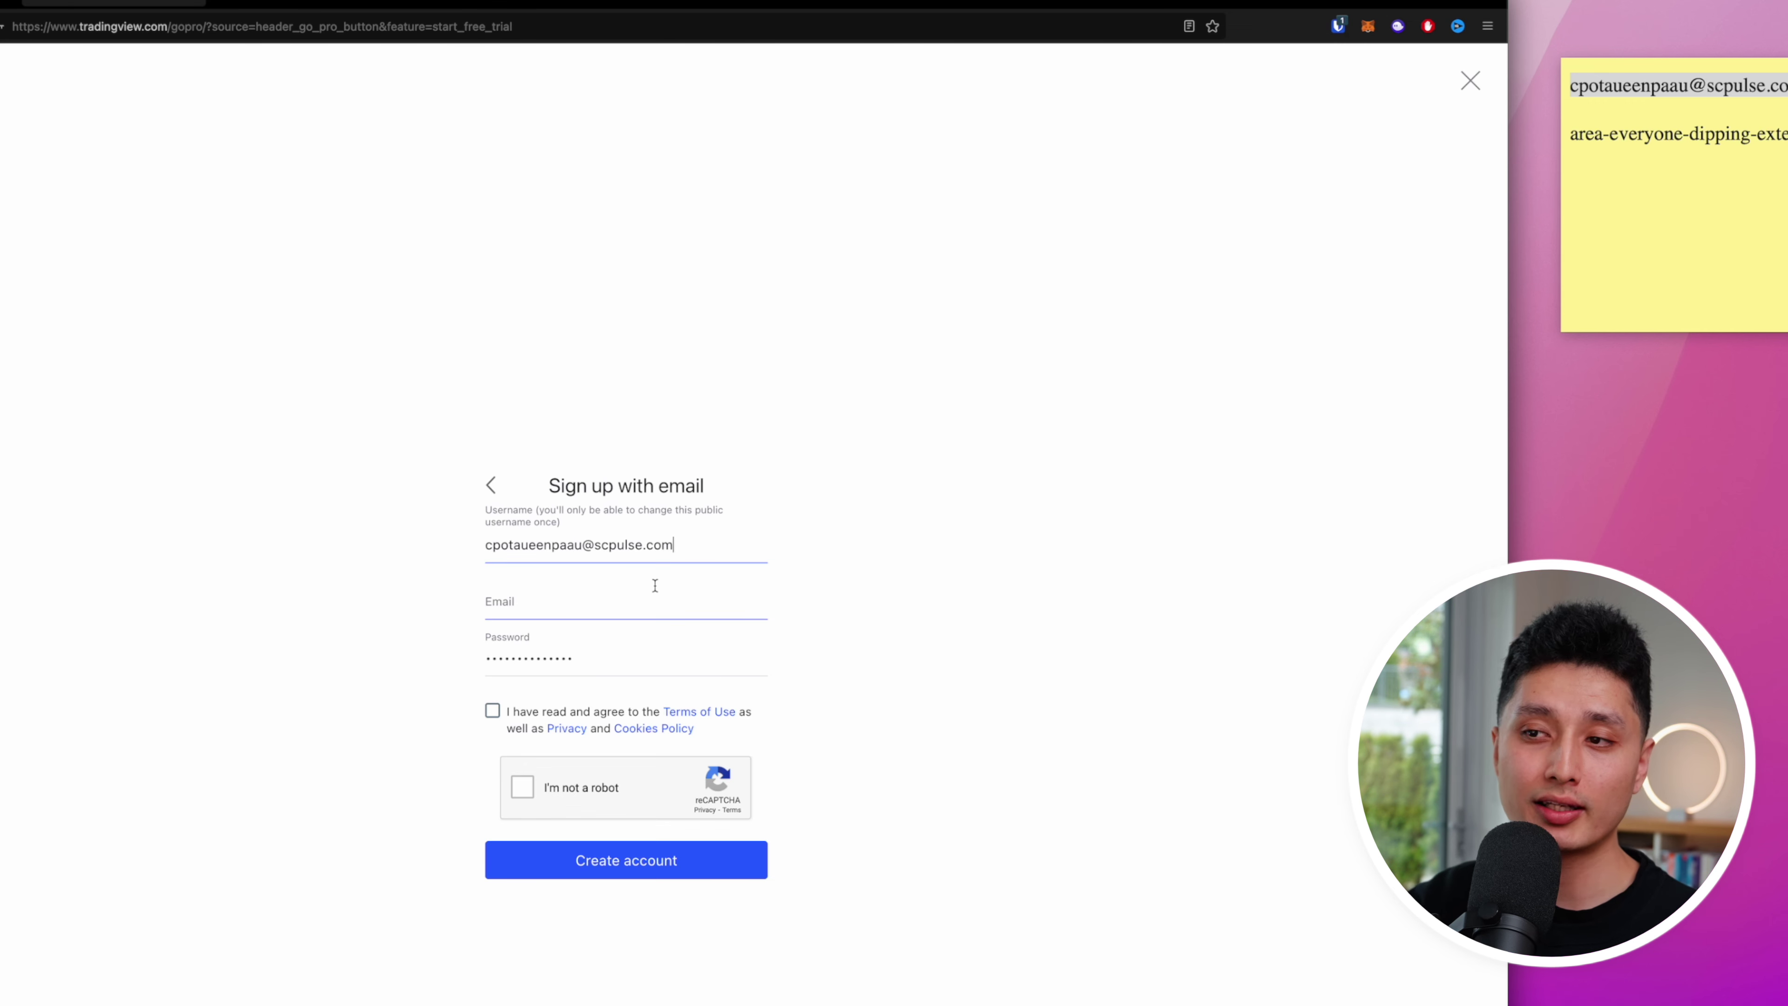
triple_click(539, 546)
key("super+c")
left_click(539, 600)
key("super+v")
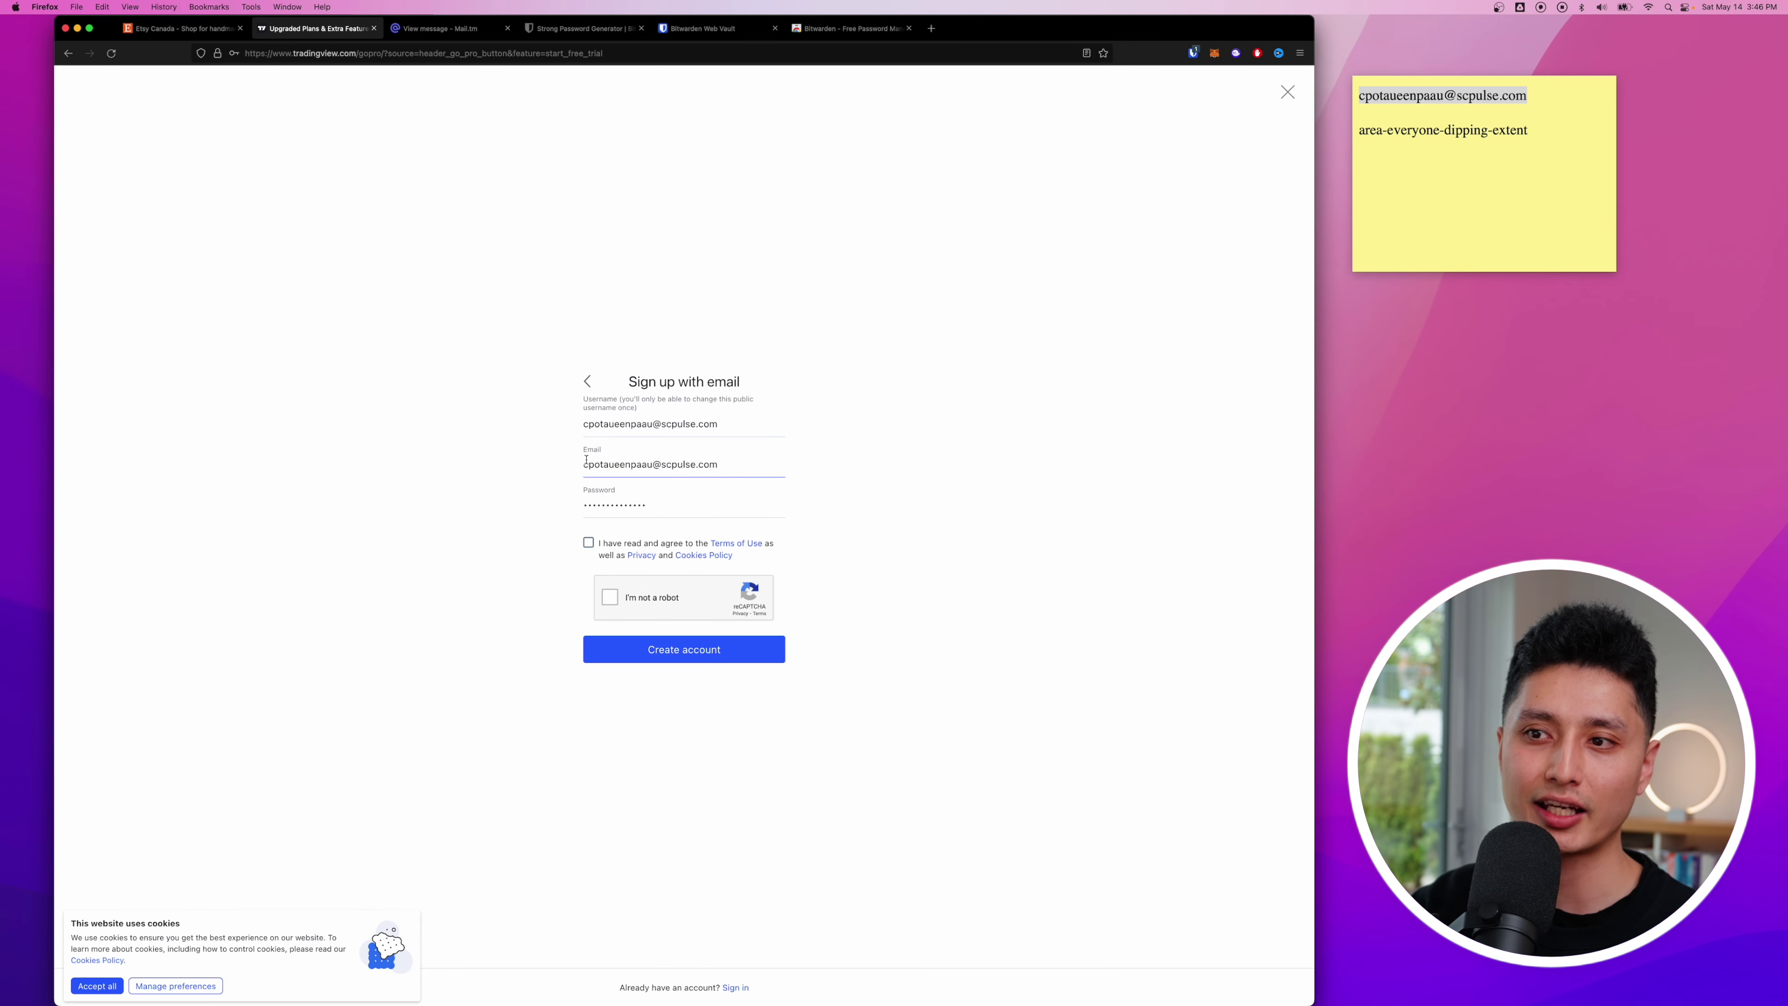
left_click(587, 544)
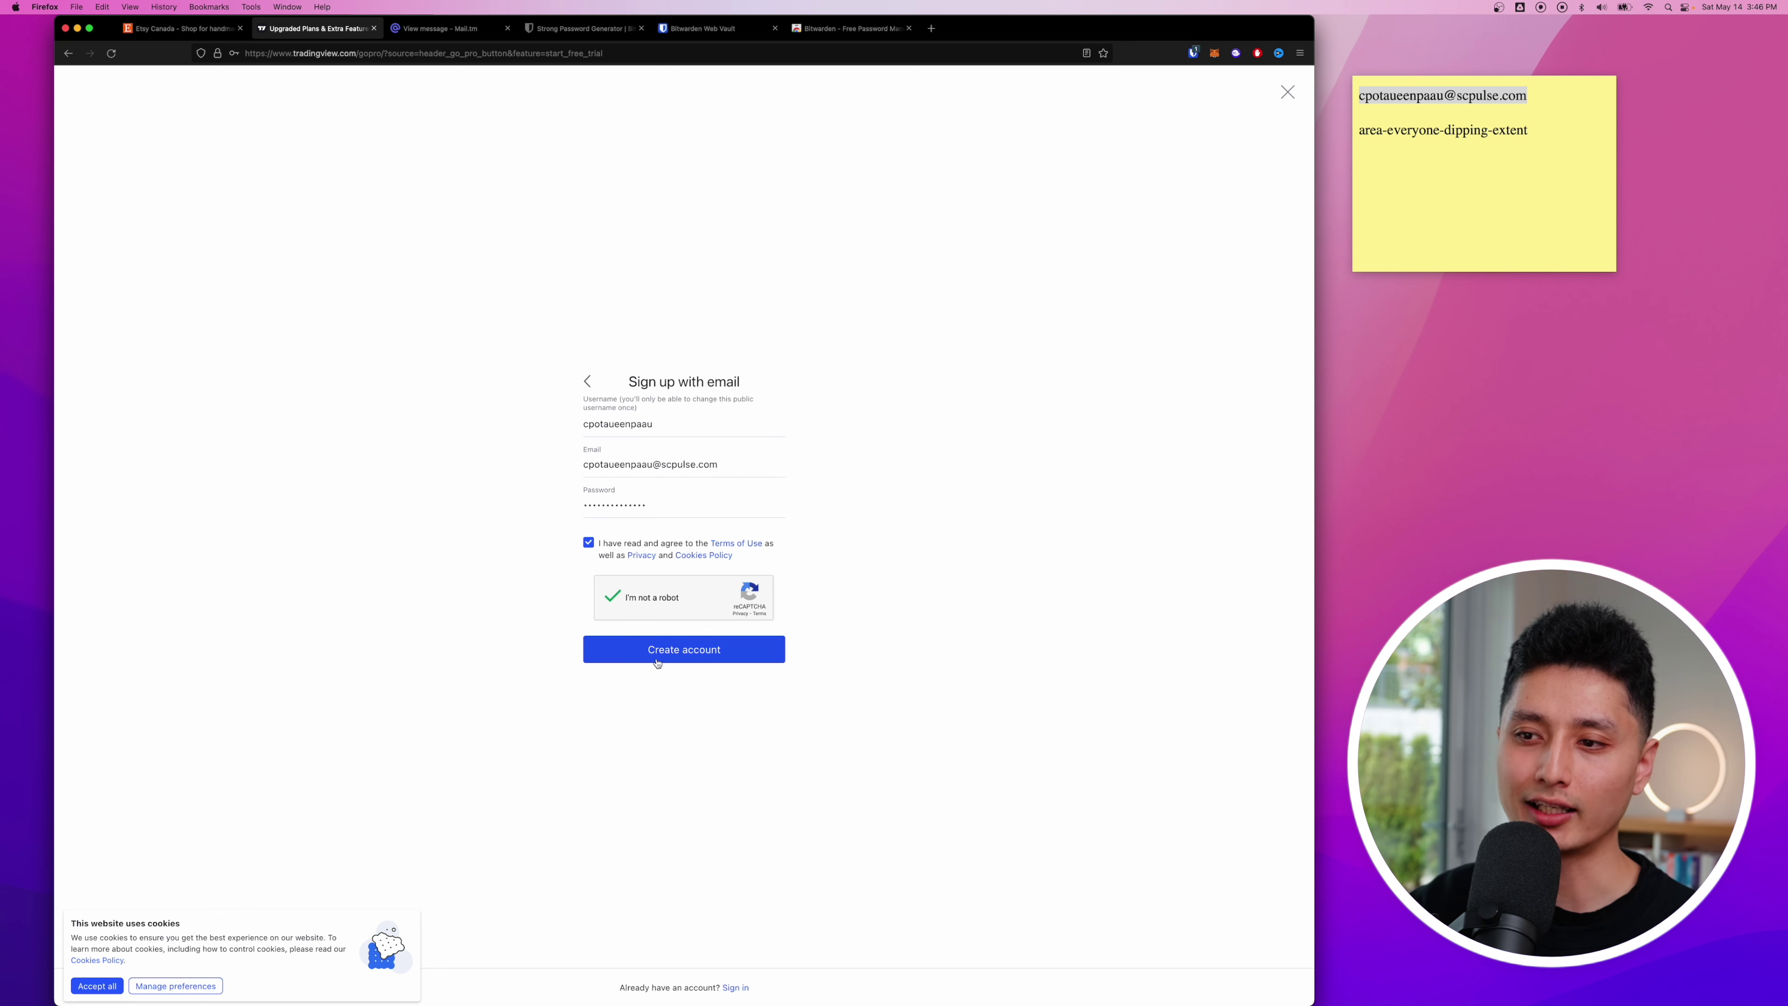
left_click(653, 651)
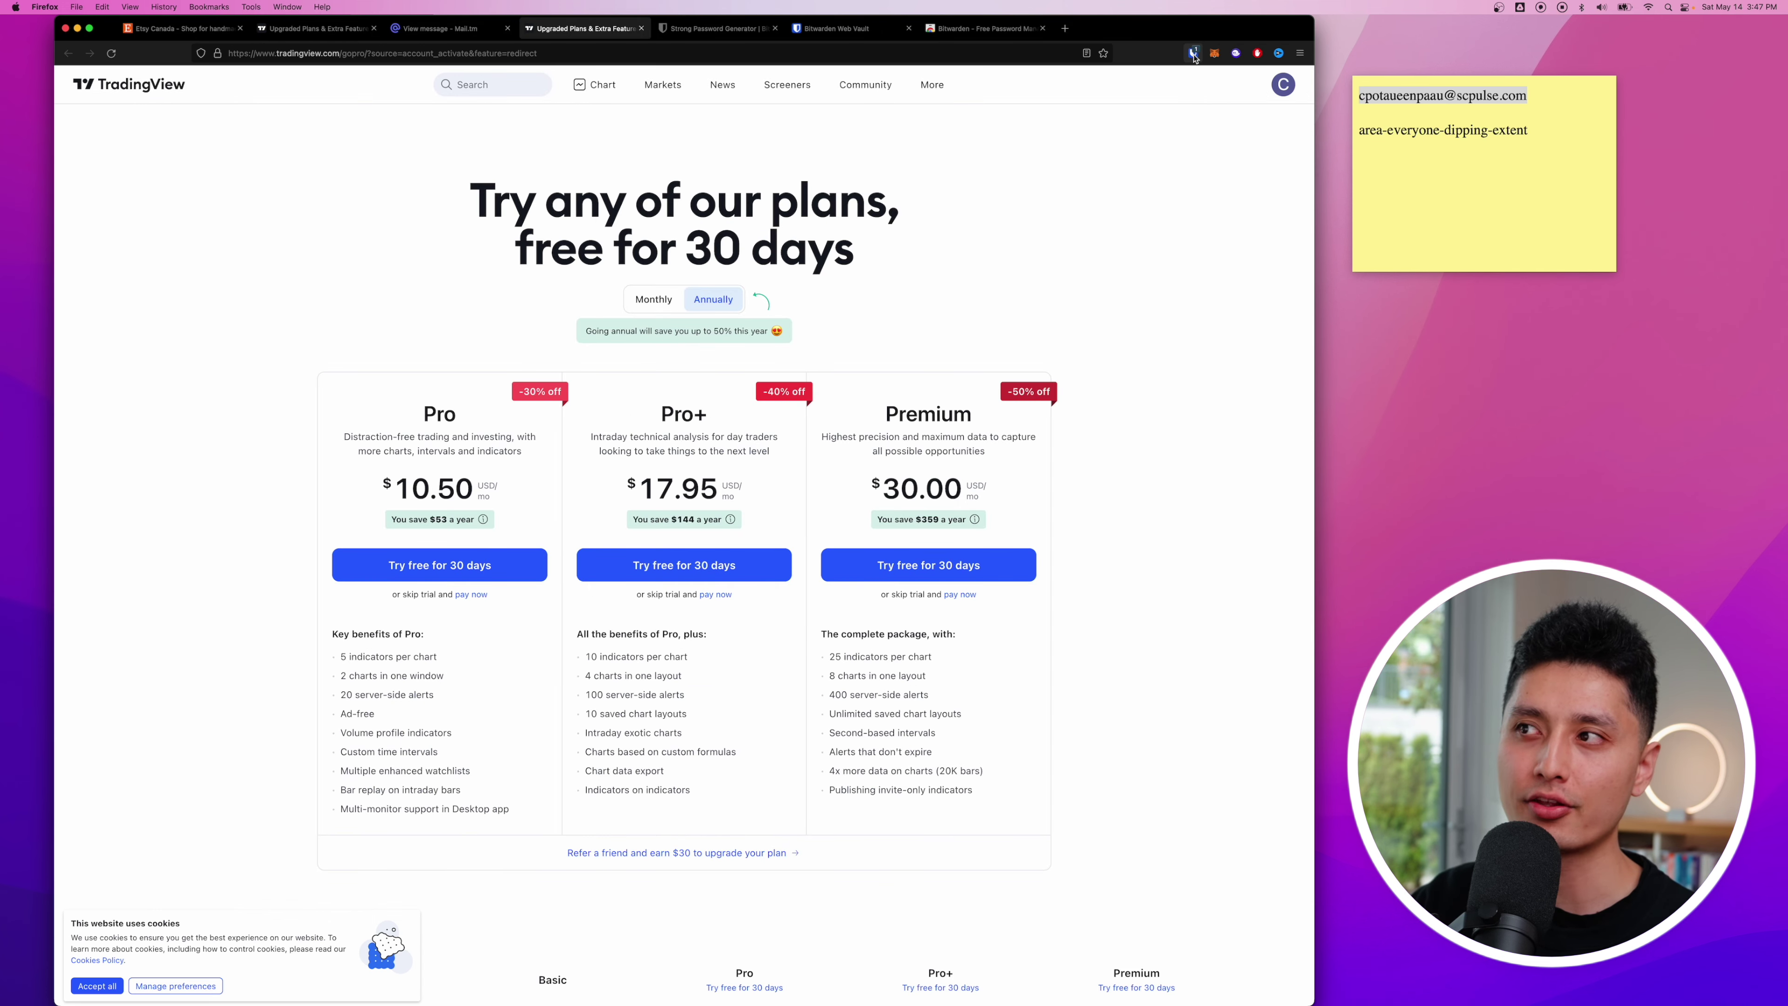
Step: Open the tradingview.com login for editing and work in its URI 1 address
left_click(1193, 53)
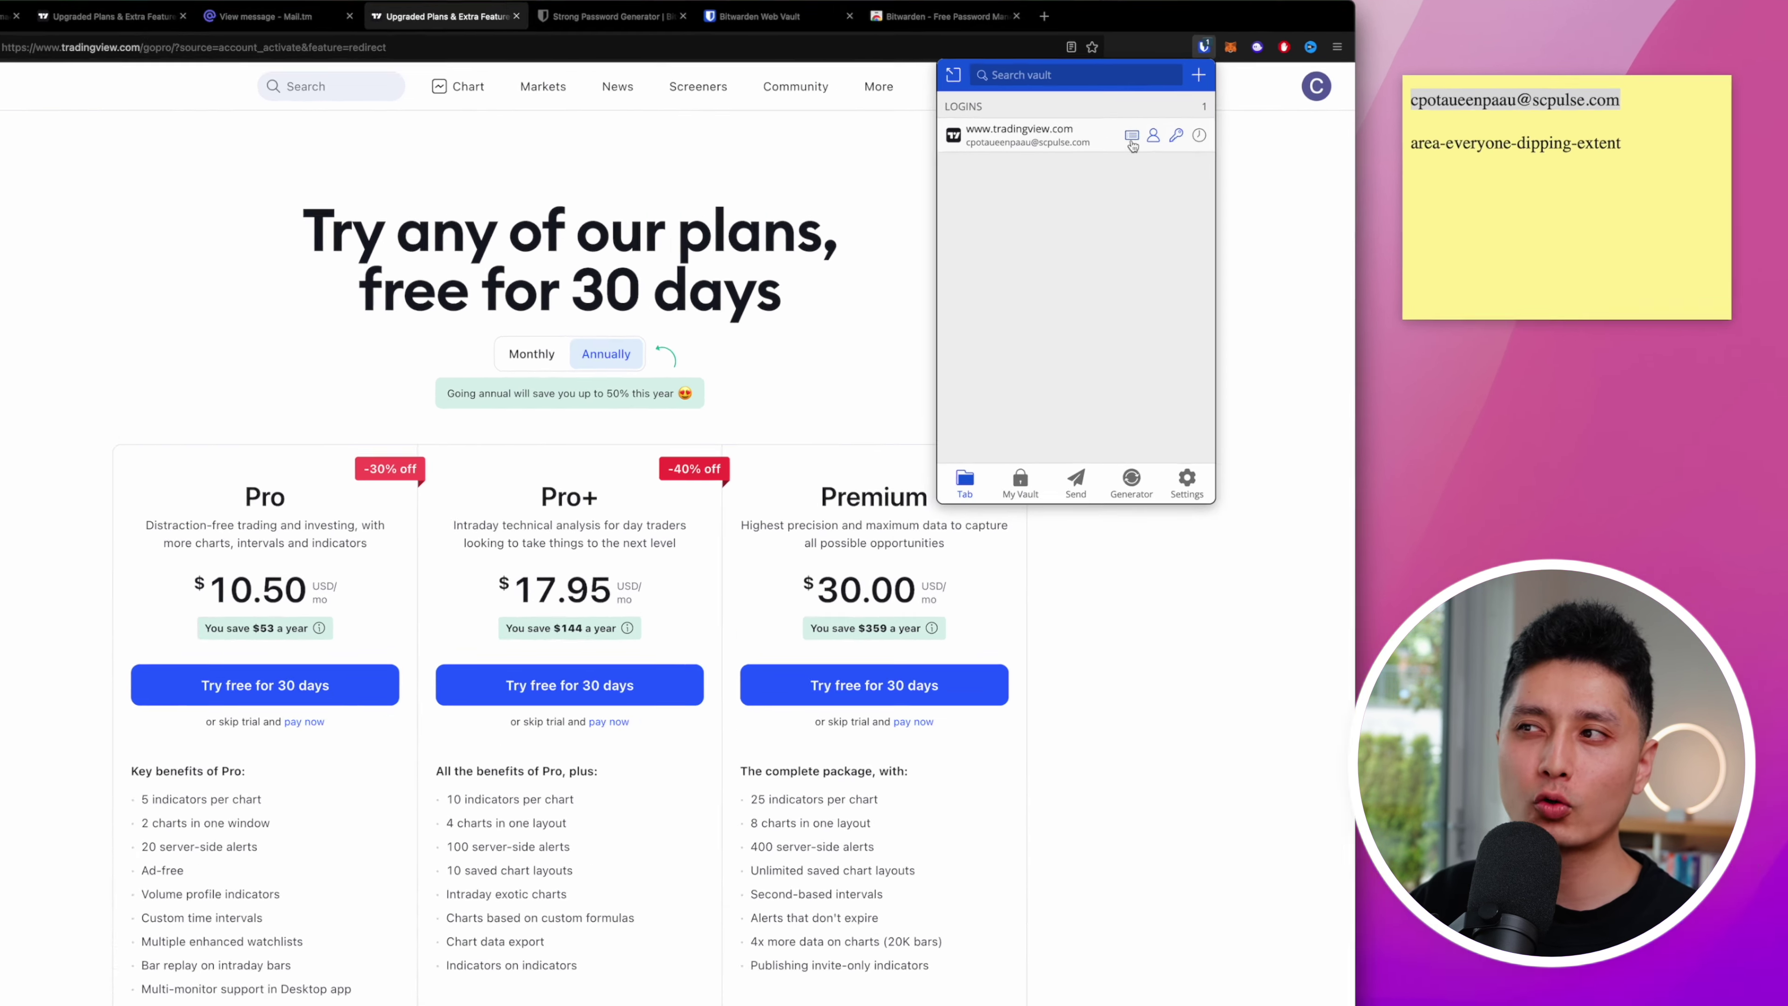
left_click(1132, 137)
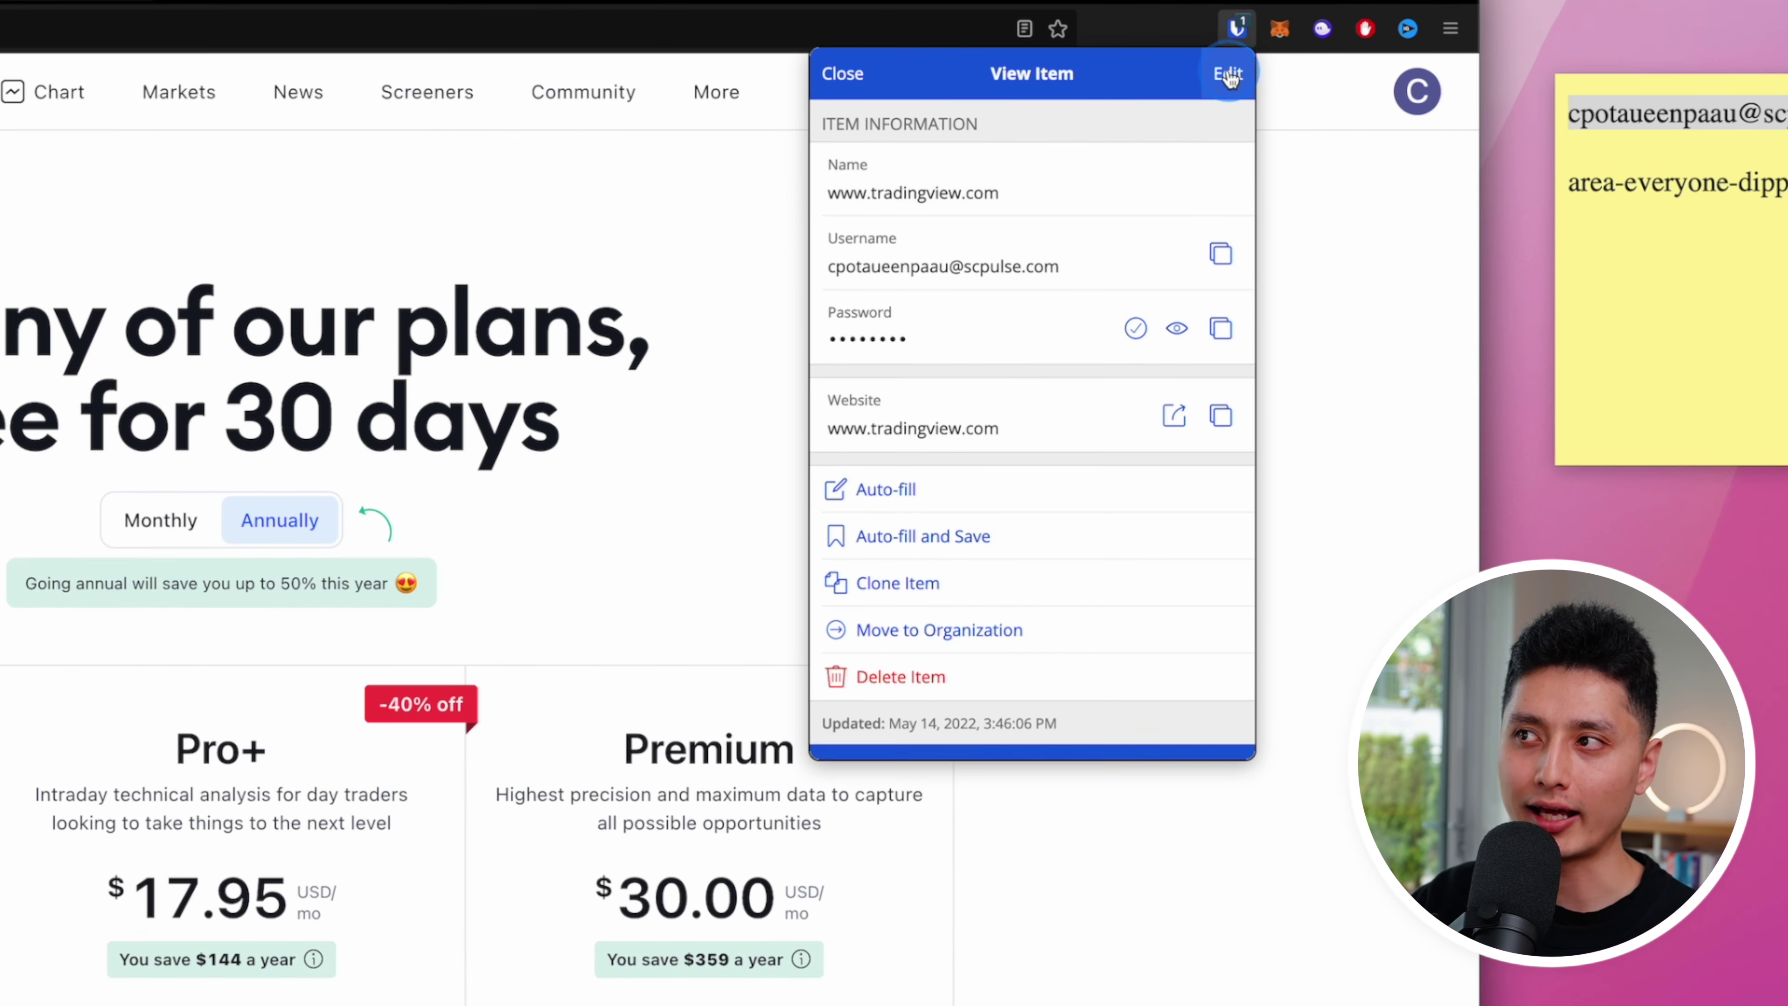
left_click(1229, 76)
scroll(1013, 442, "down", 2)
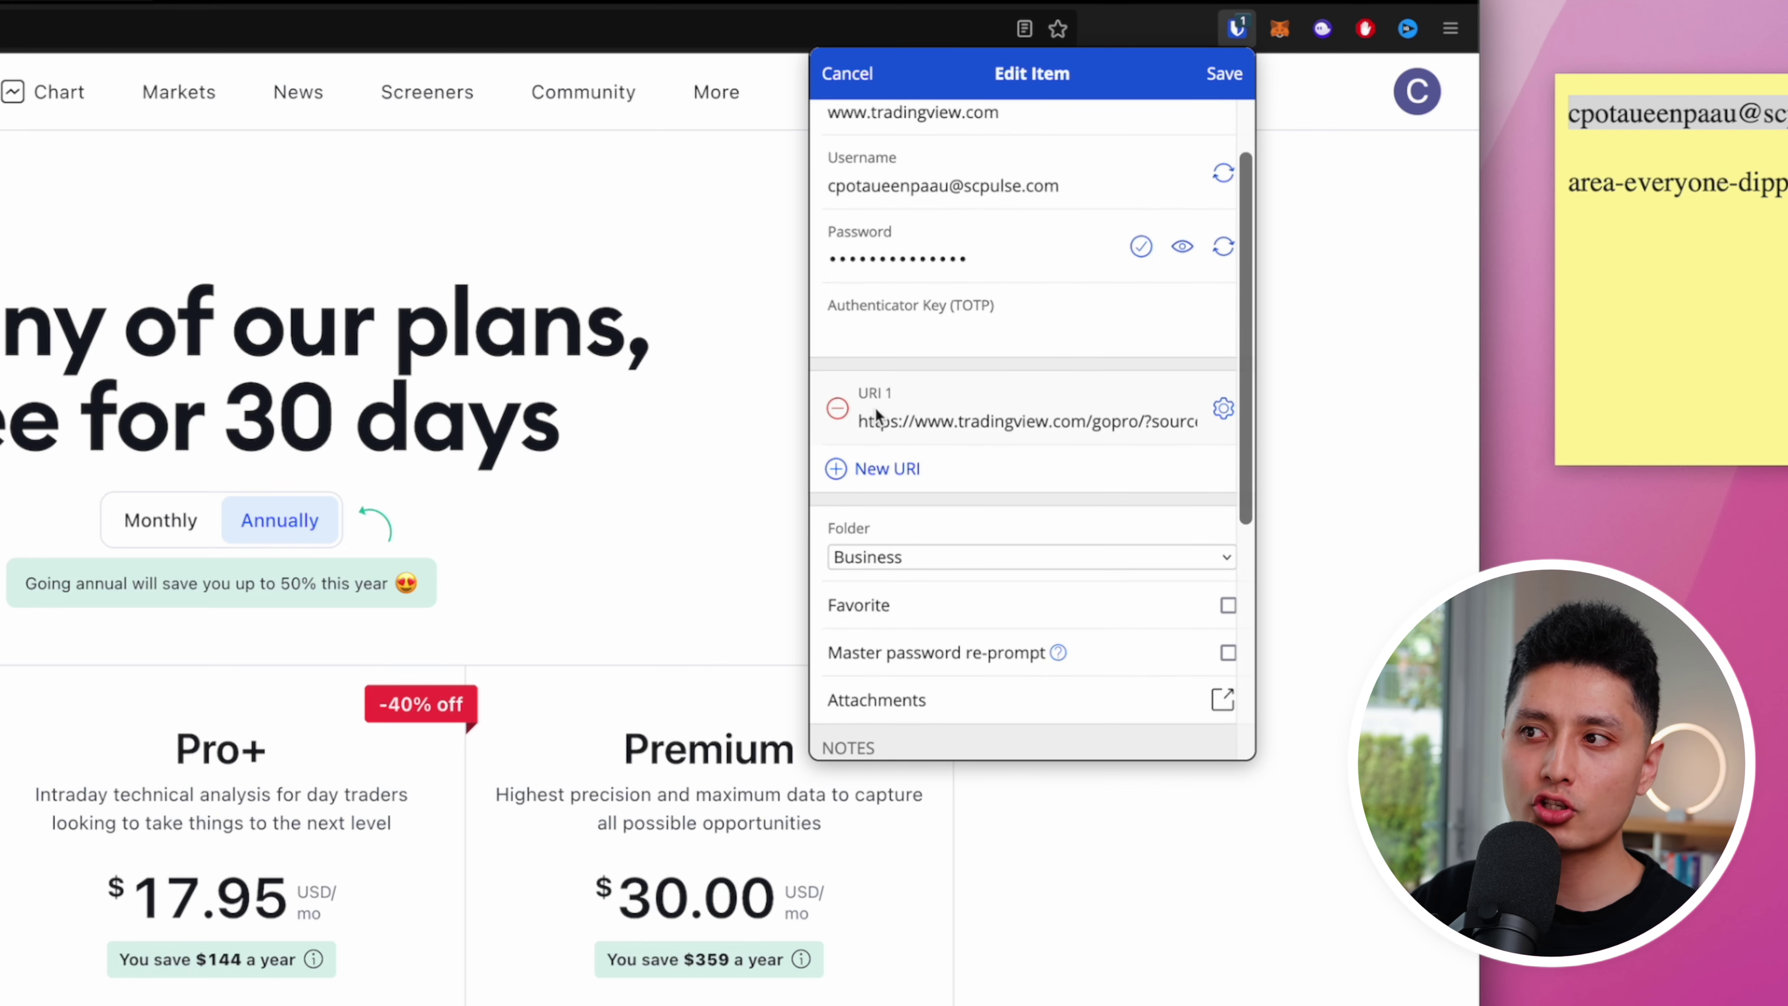
left_click(943, 424)
left_click(969, 423)
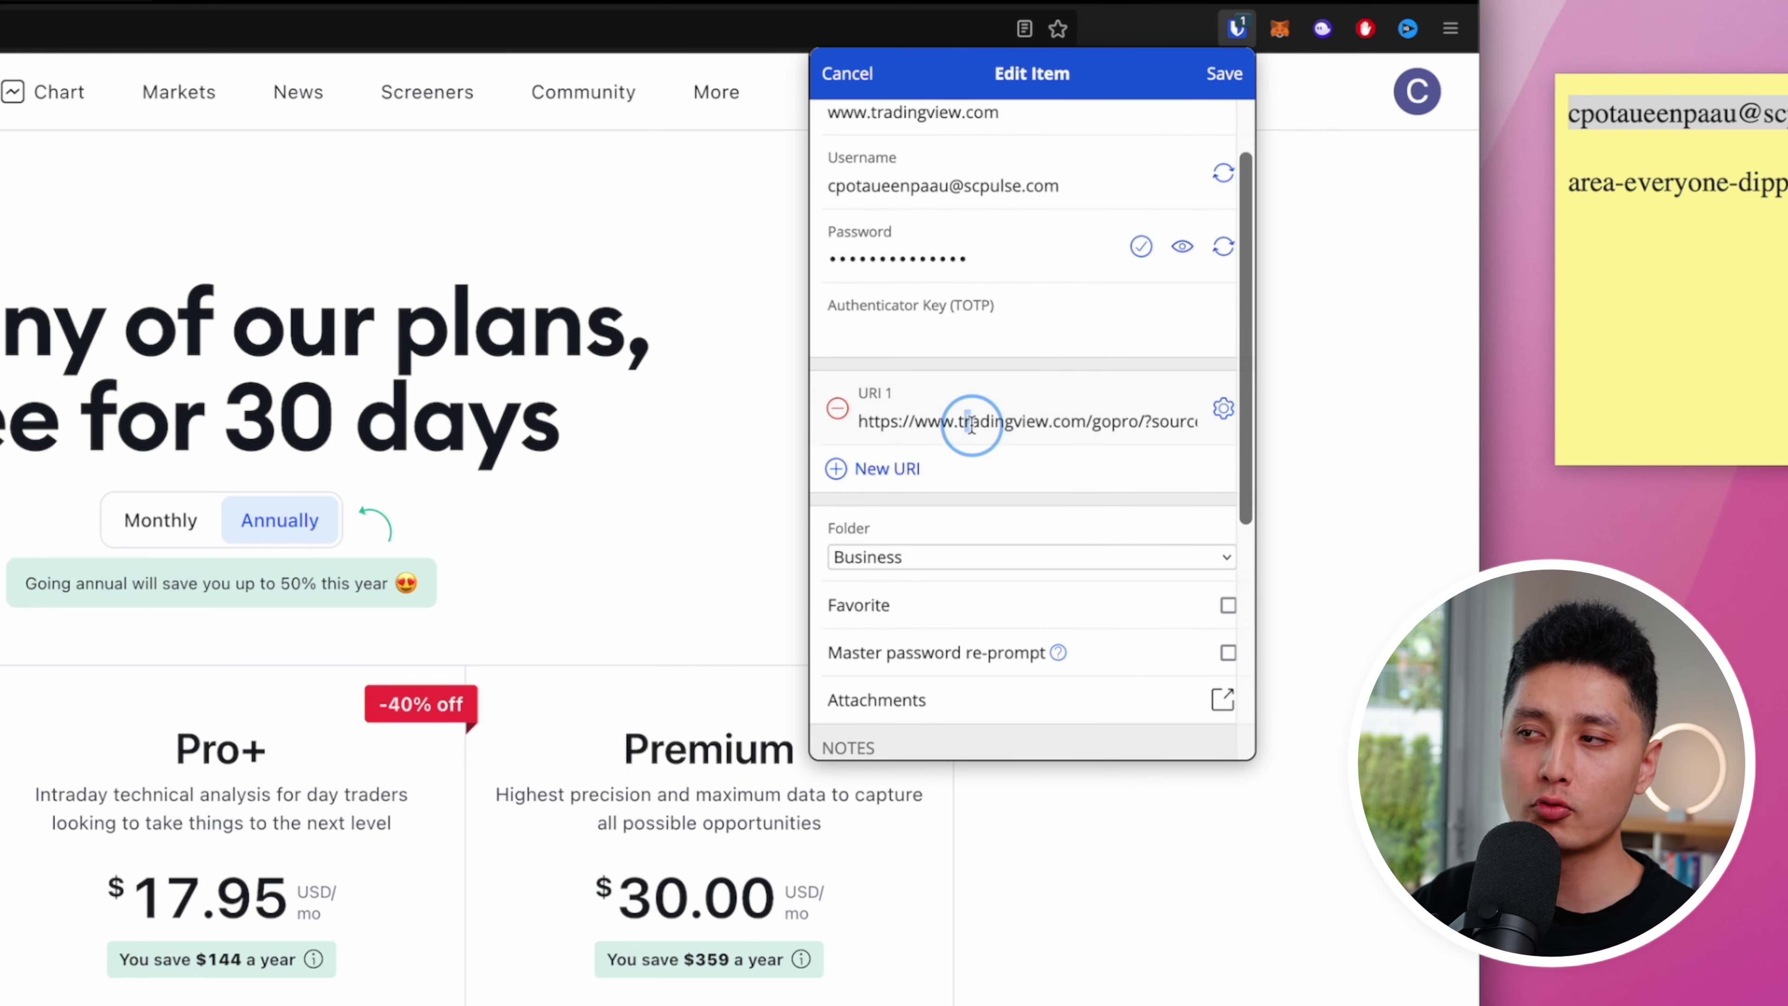
left_click_drag(1087, 426, 1217, 419)
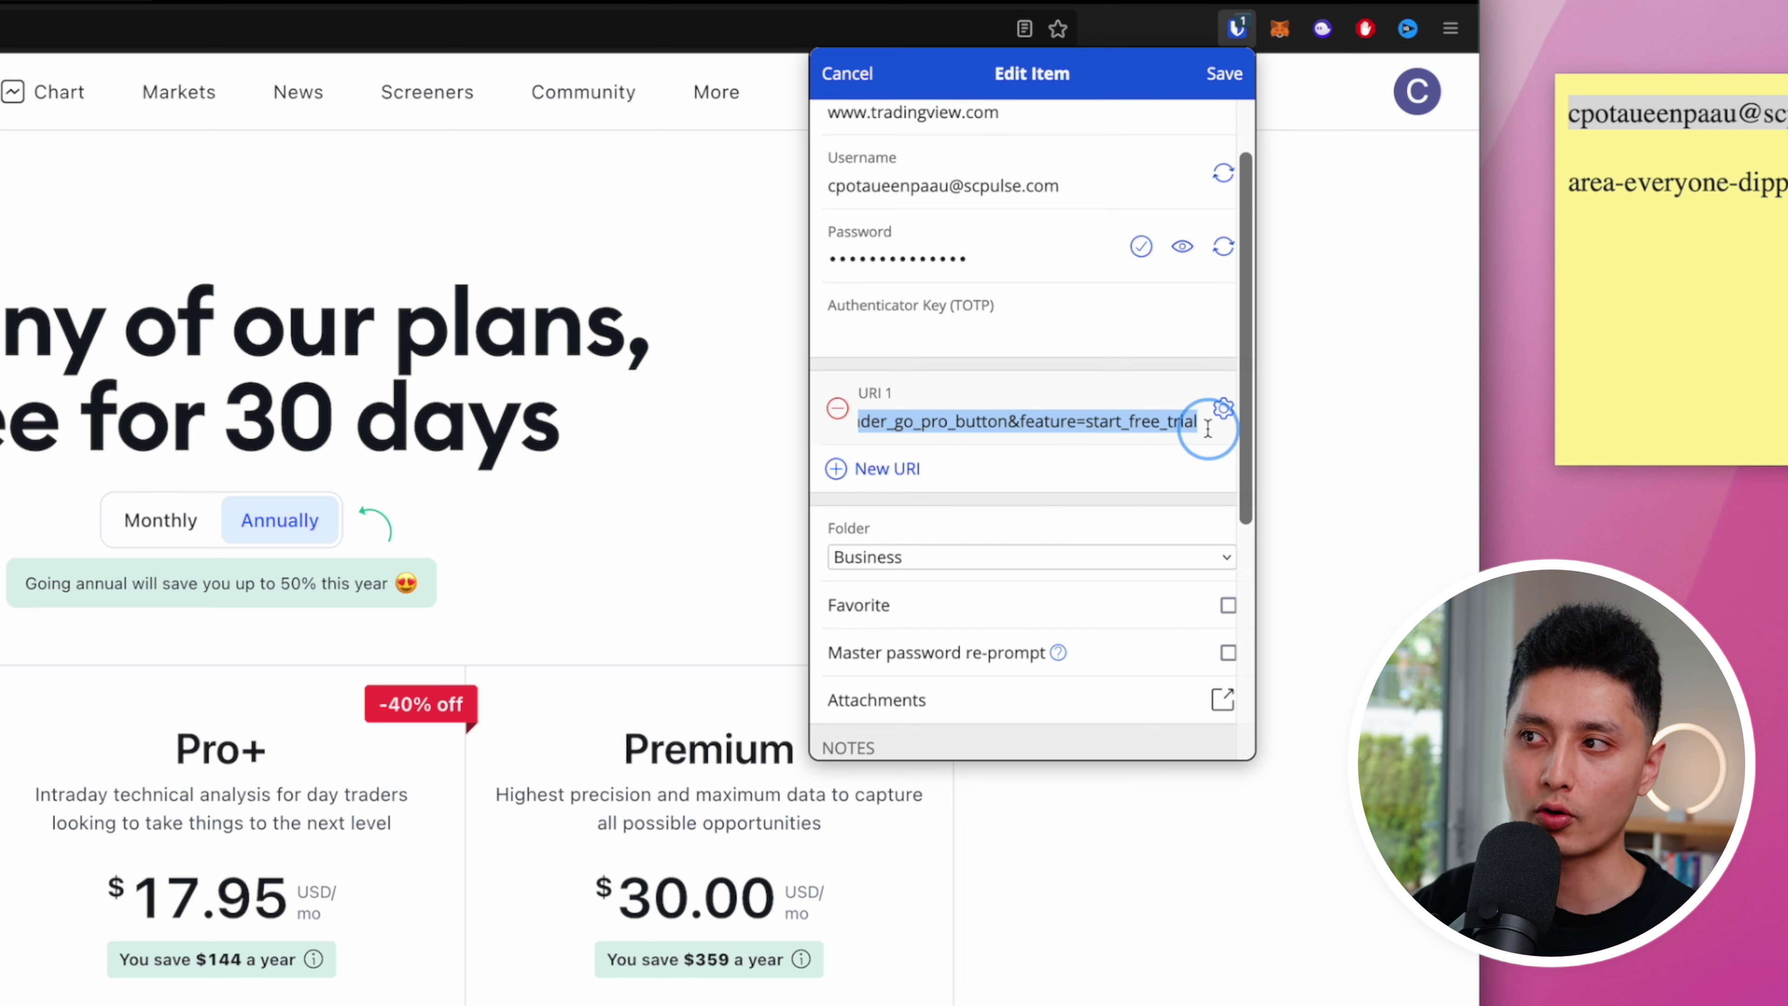
left_click(1042, 424)
left_click_drag(1034, 421, 1298, 440)
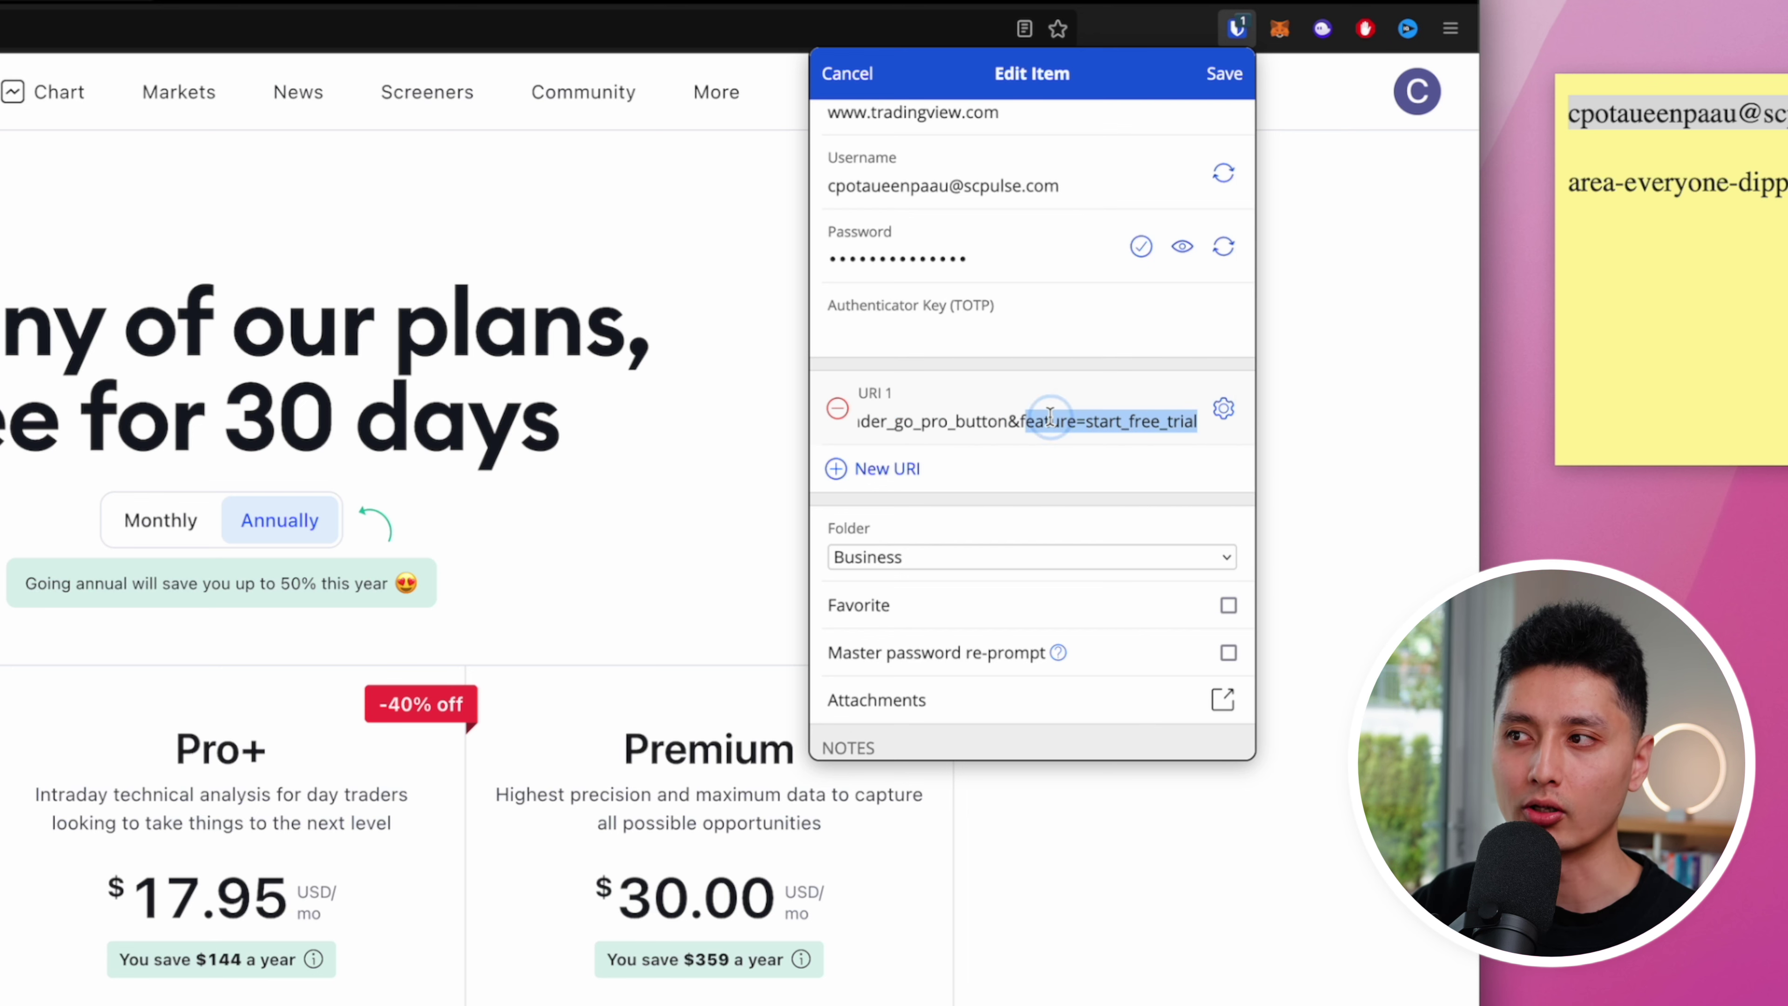
left_click(1001, 442)
scroll(970, 430, "left", 3)
scroll(969, 429, "left", 3)
left_click(961, 426)
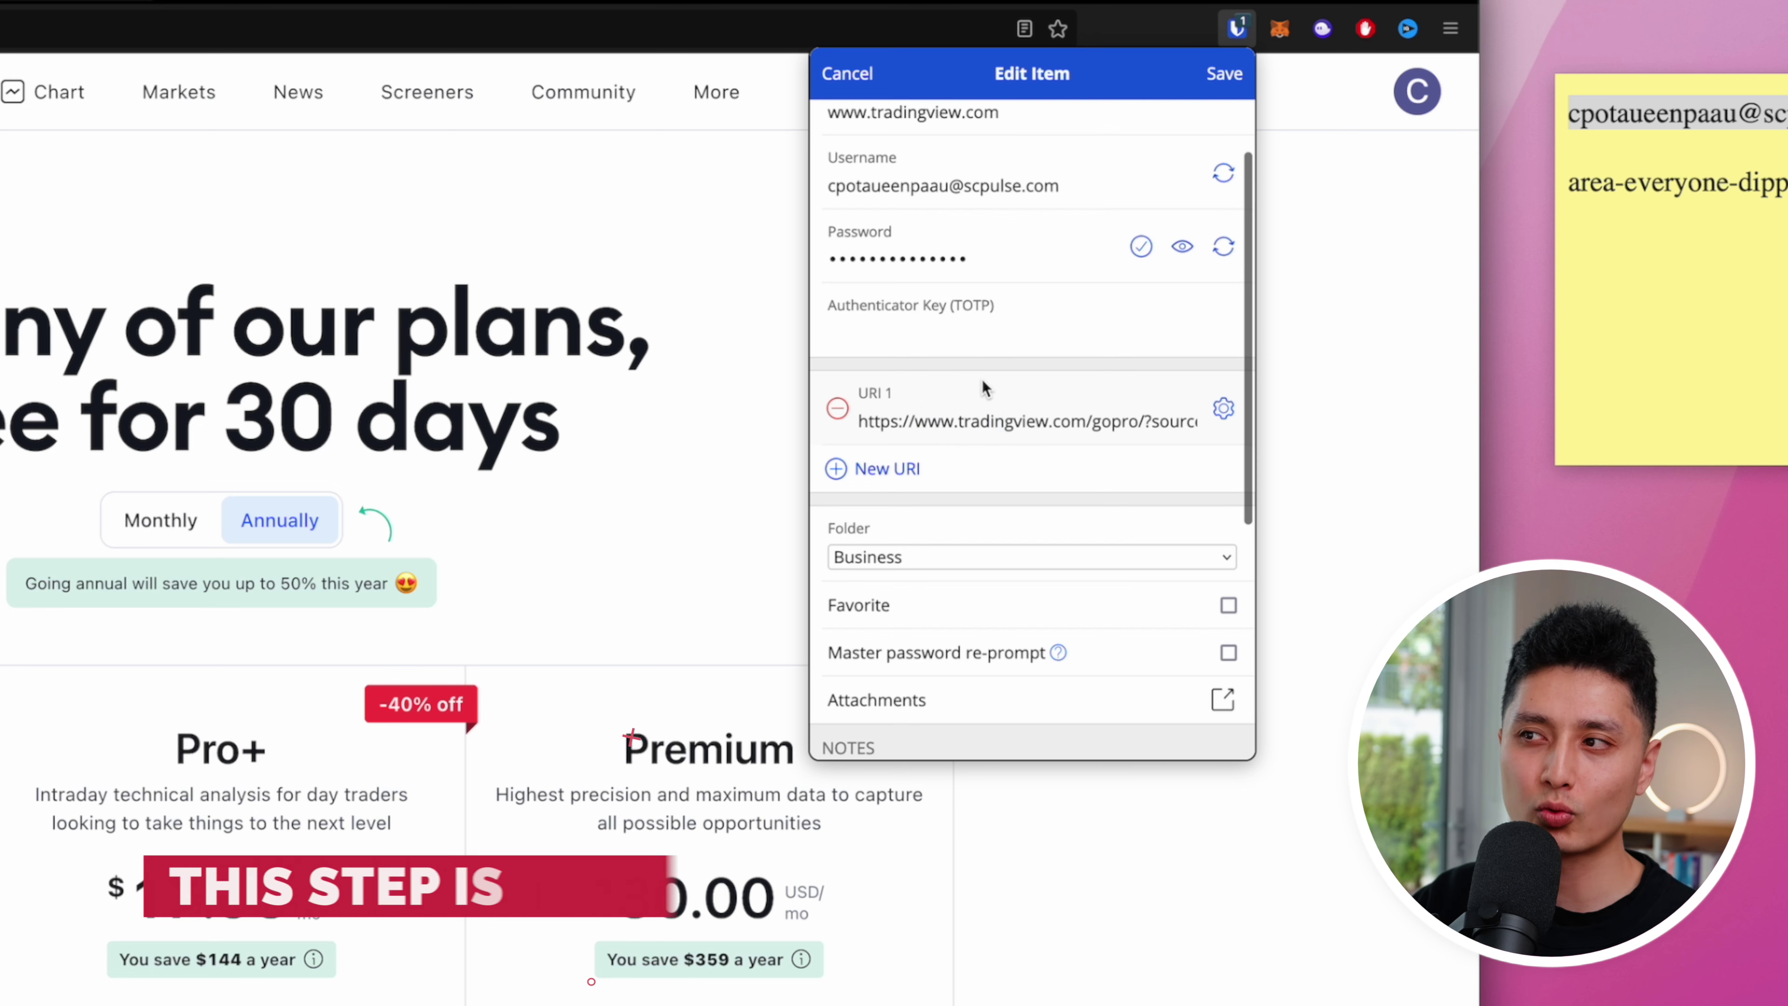
left_click(1093, 421)
left_click_drag(1094, 421, 726, 418)
key("super+c")
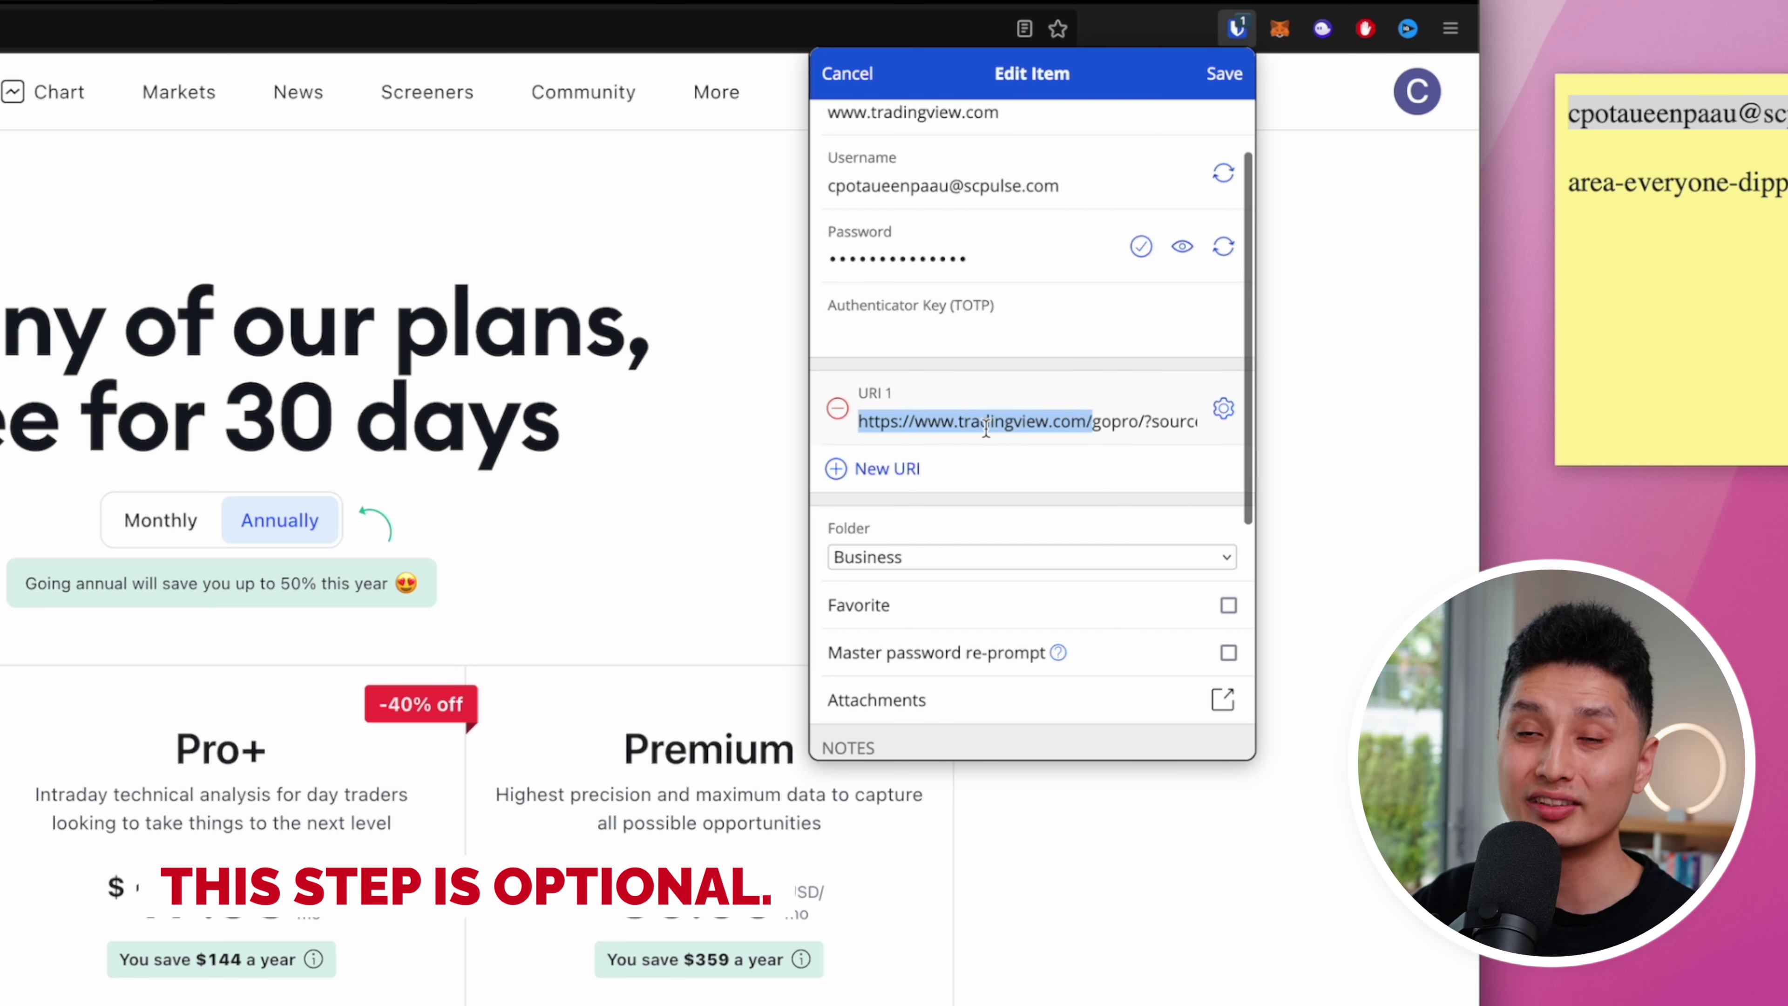
left_click(866, 470)
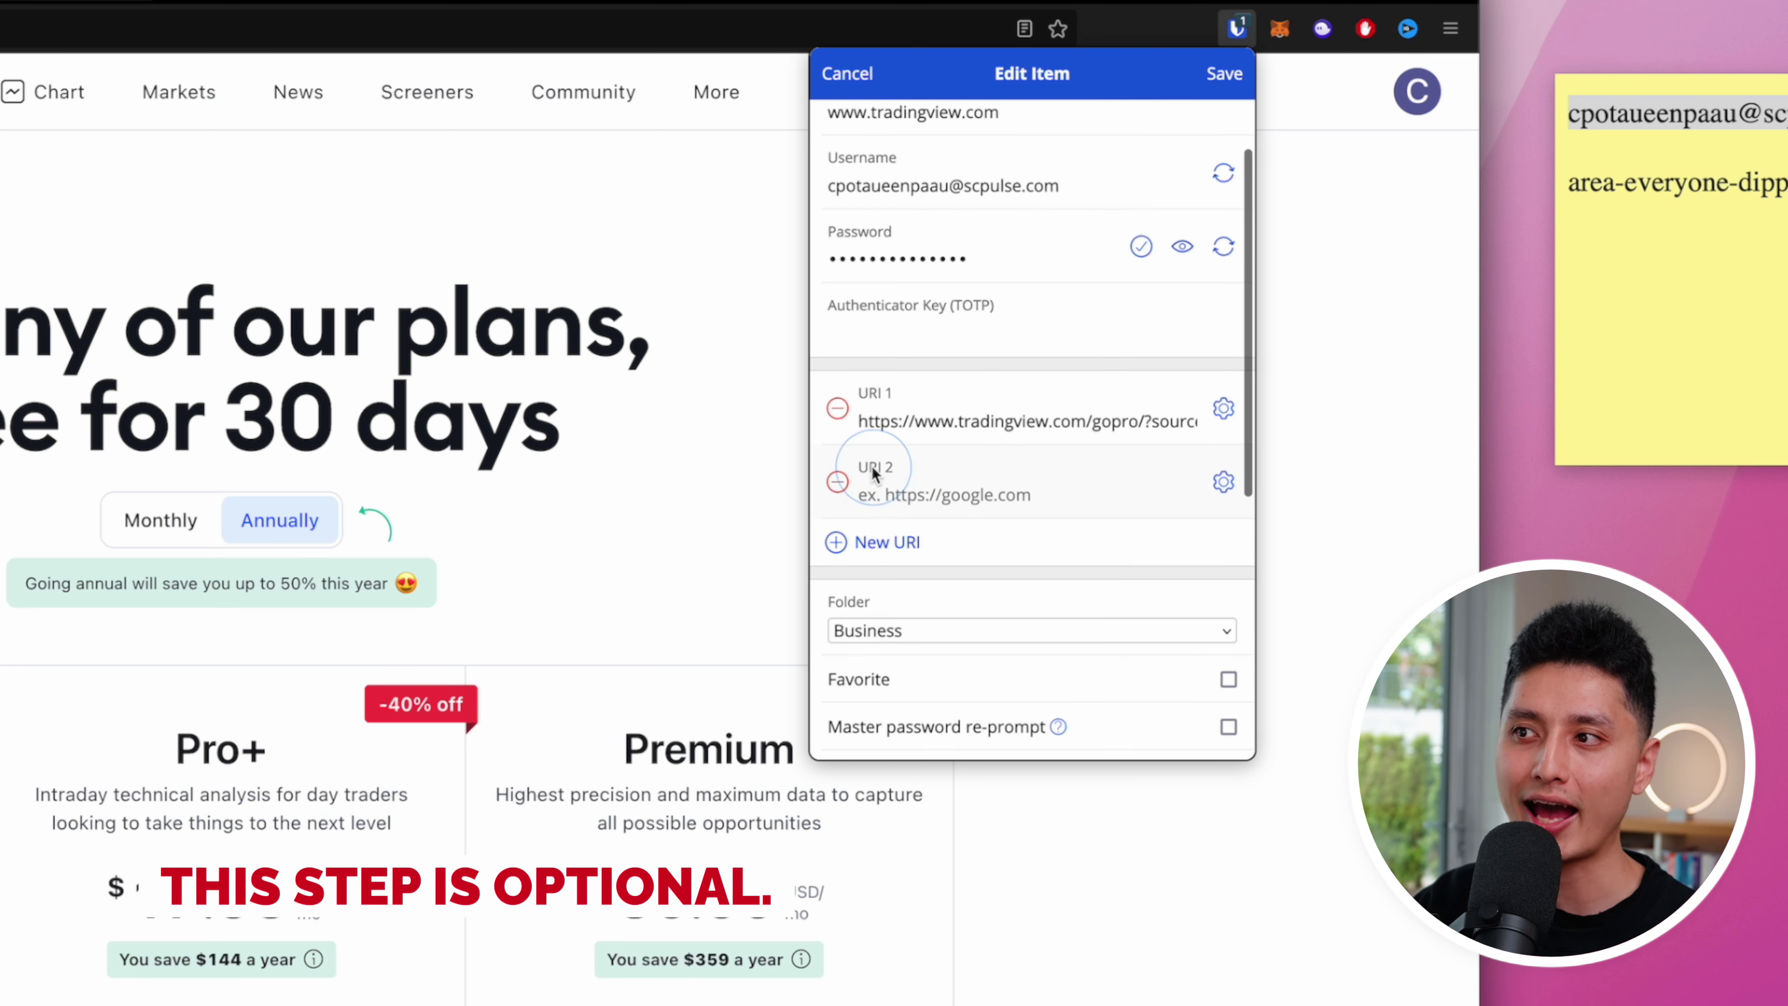
left_click(938, 497)
key("super+v")
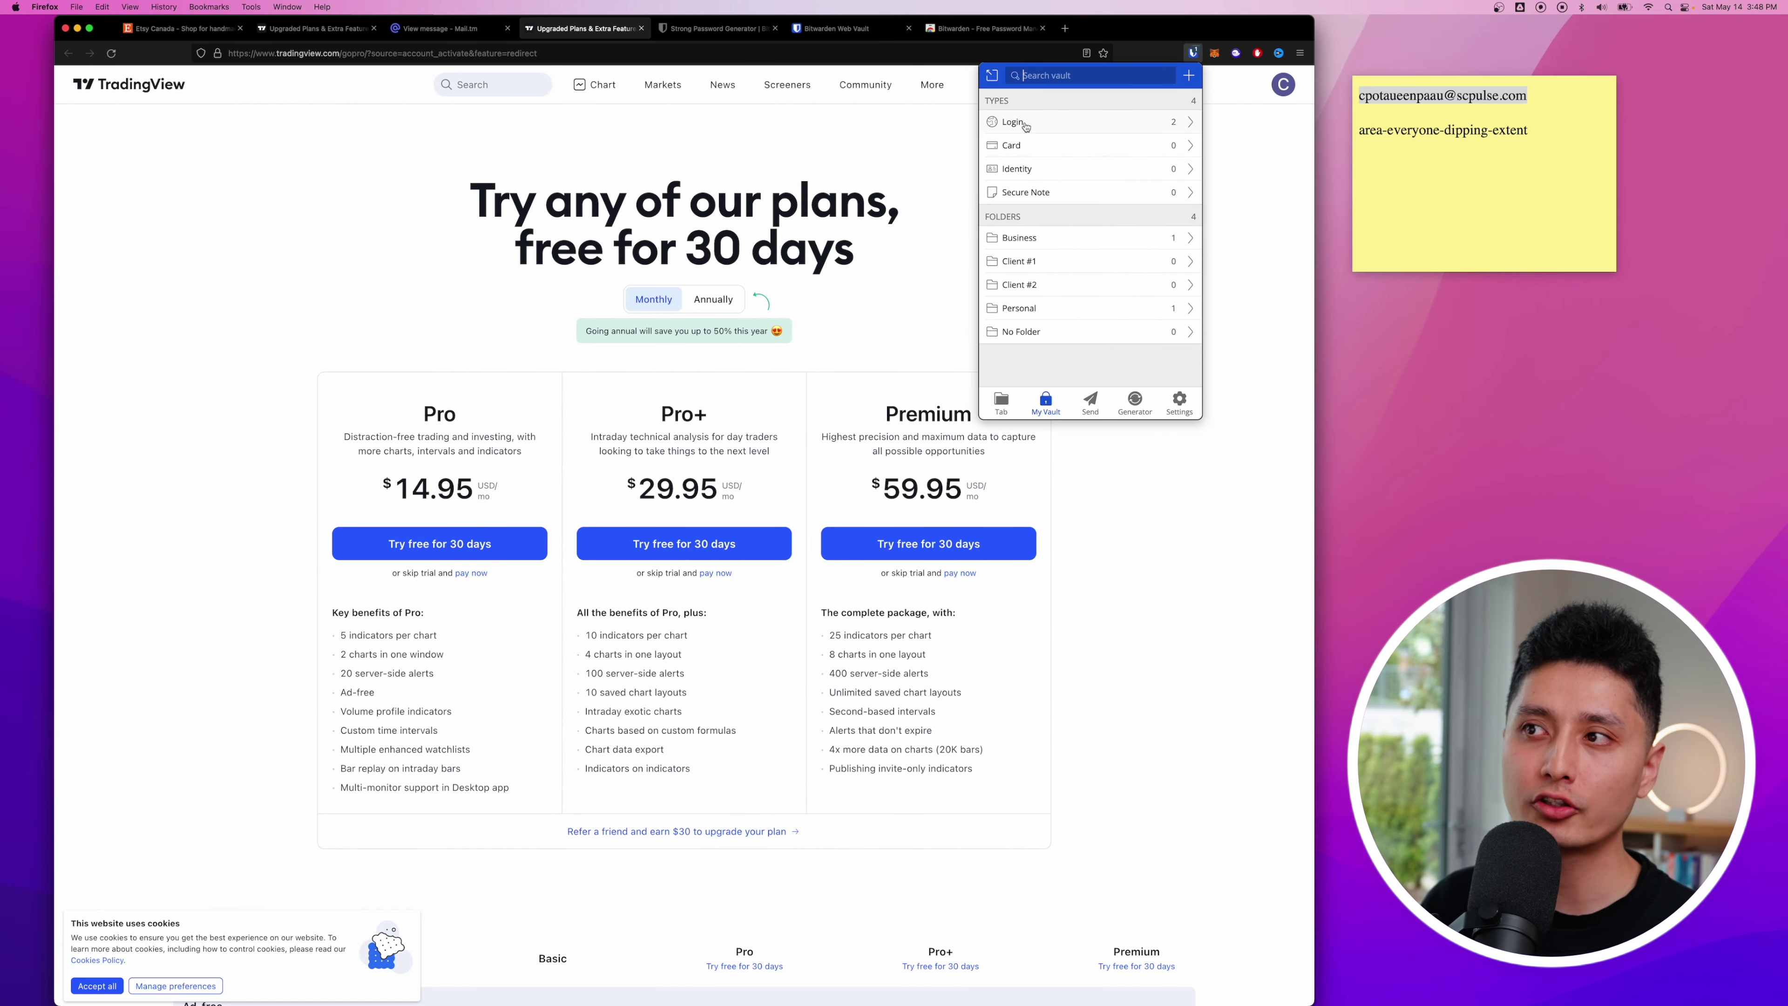
Step: List the vault's saved Logins, then return to the vault overview
left_click(1055, 124)
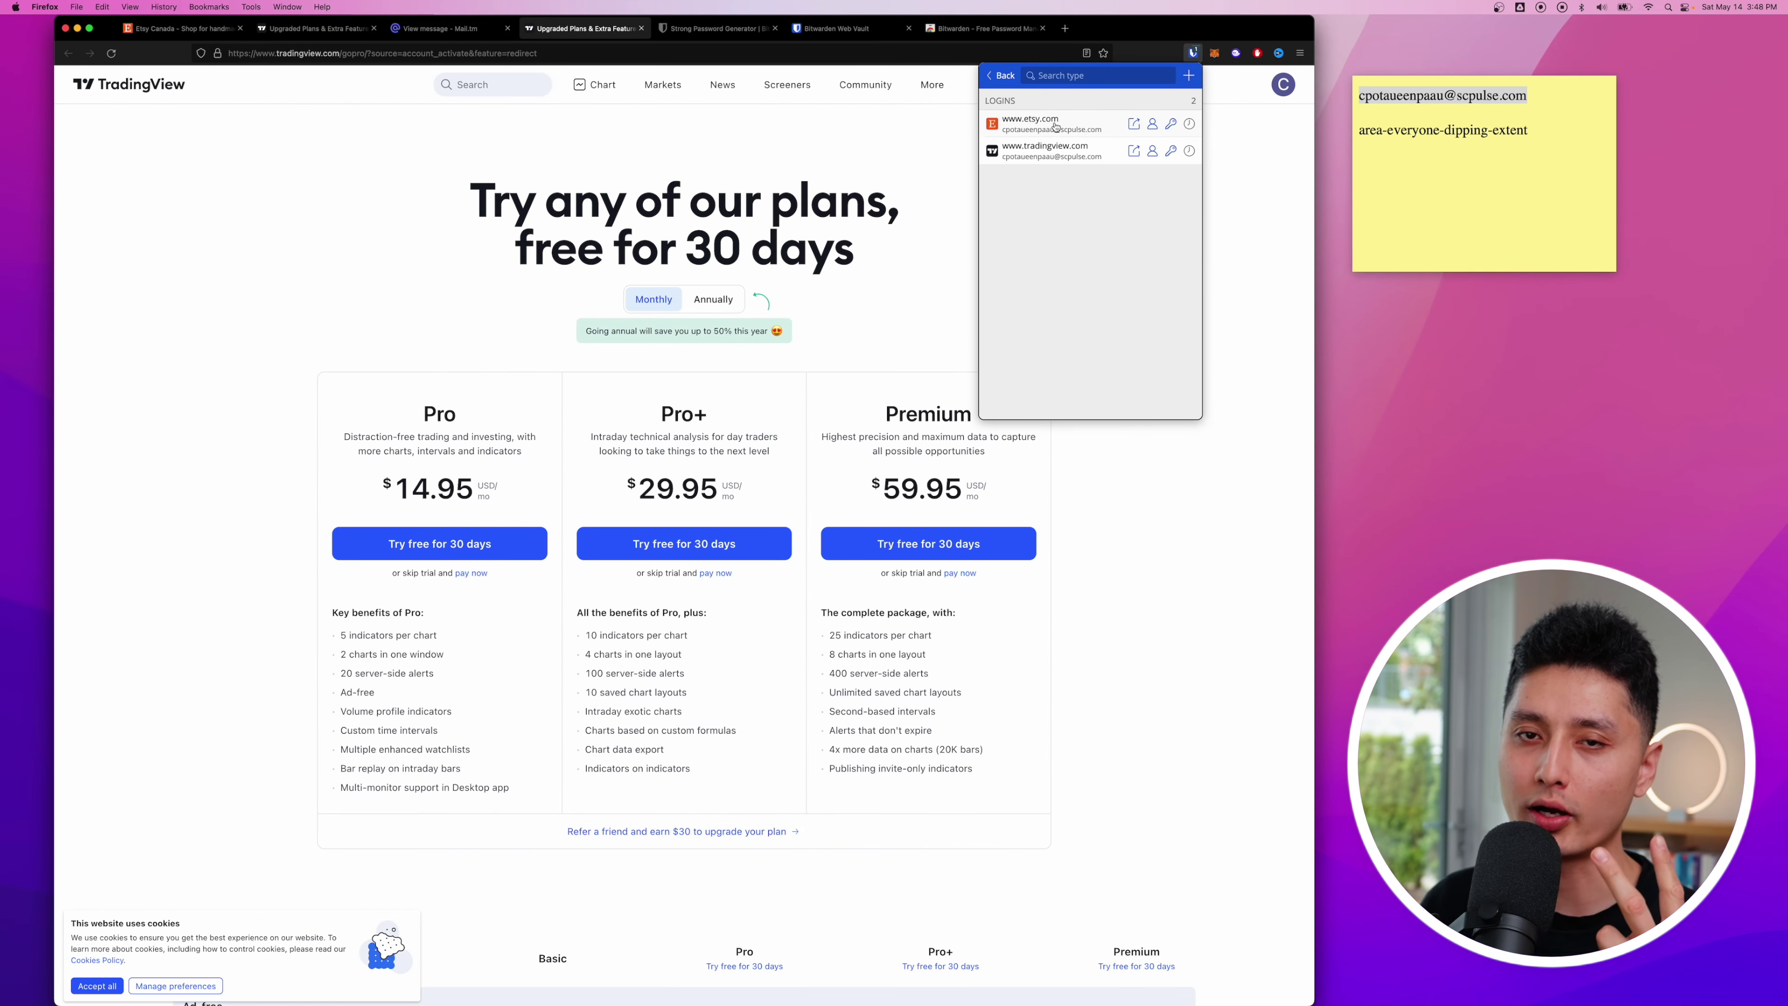
left_click(1000, 76)
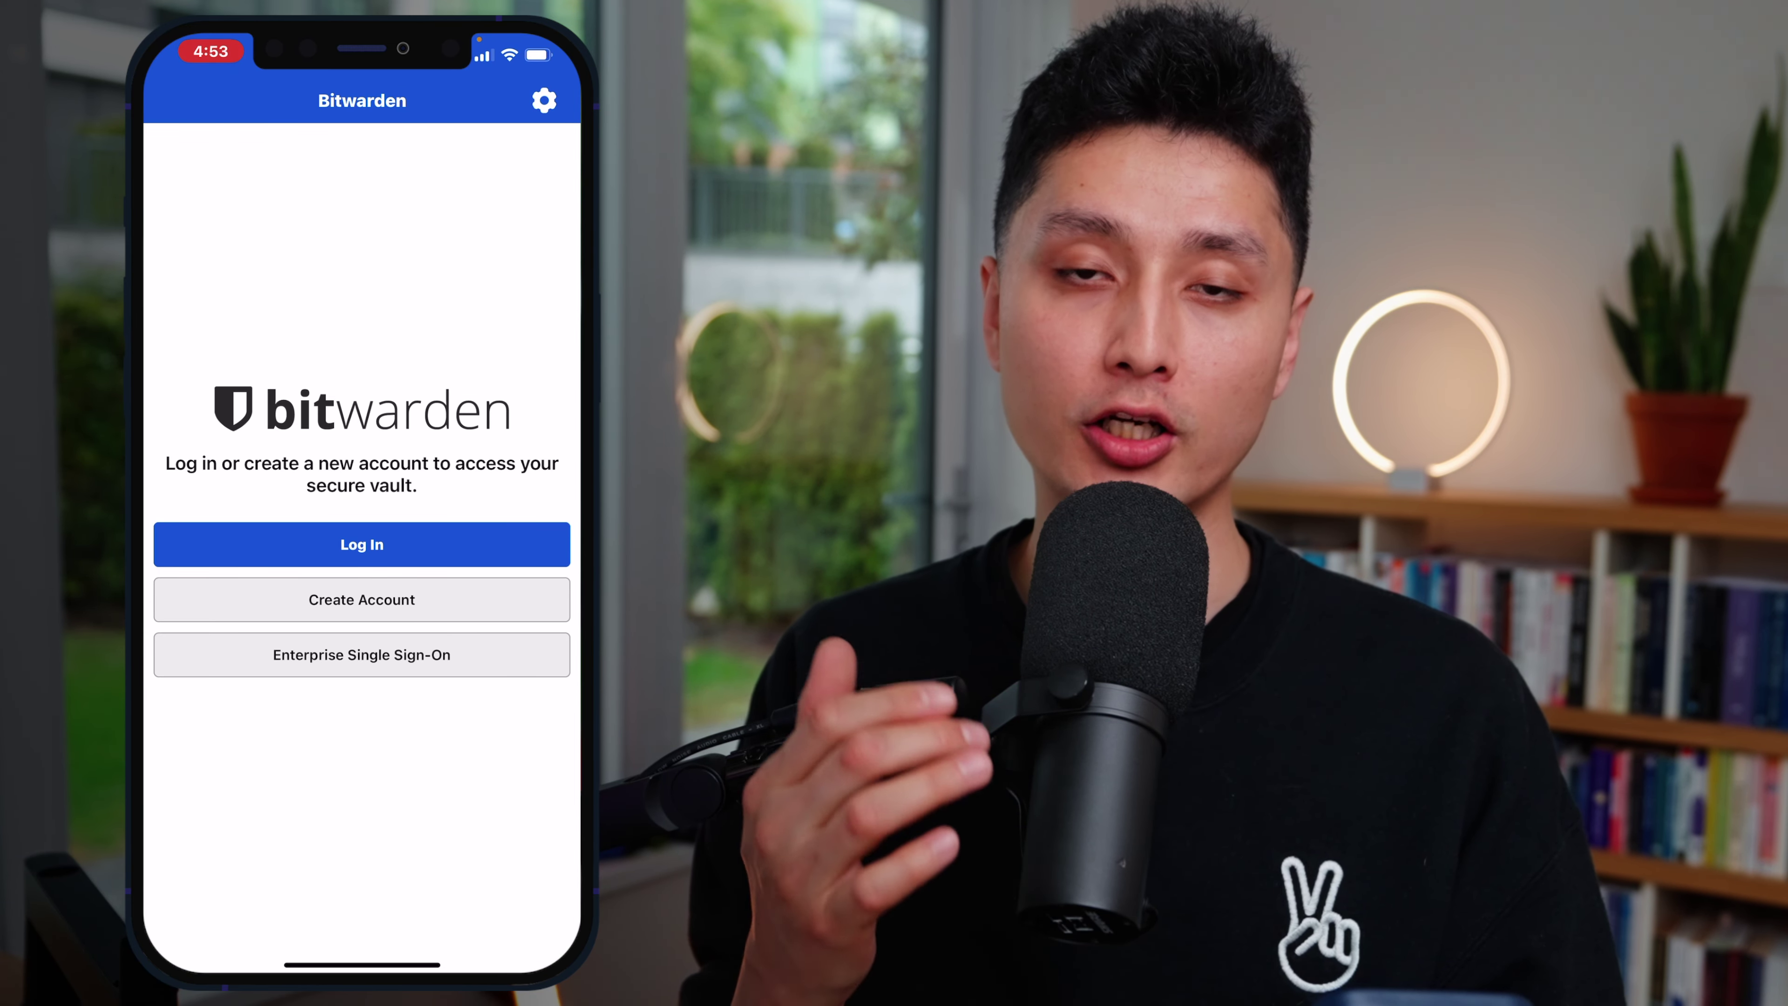
Step: Log in to the Bitwarden iPhone app, then go to the iPhone's Settings
left_click(361, 544)
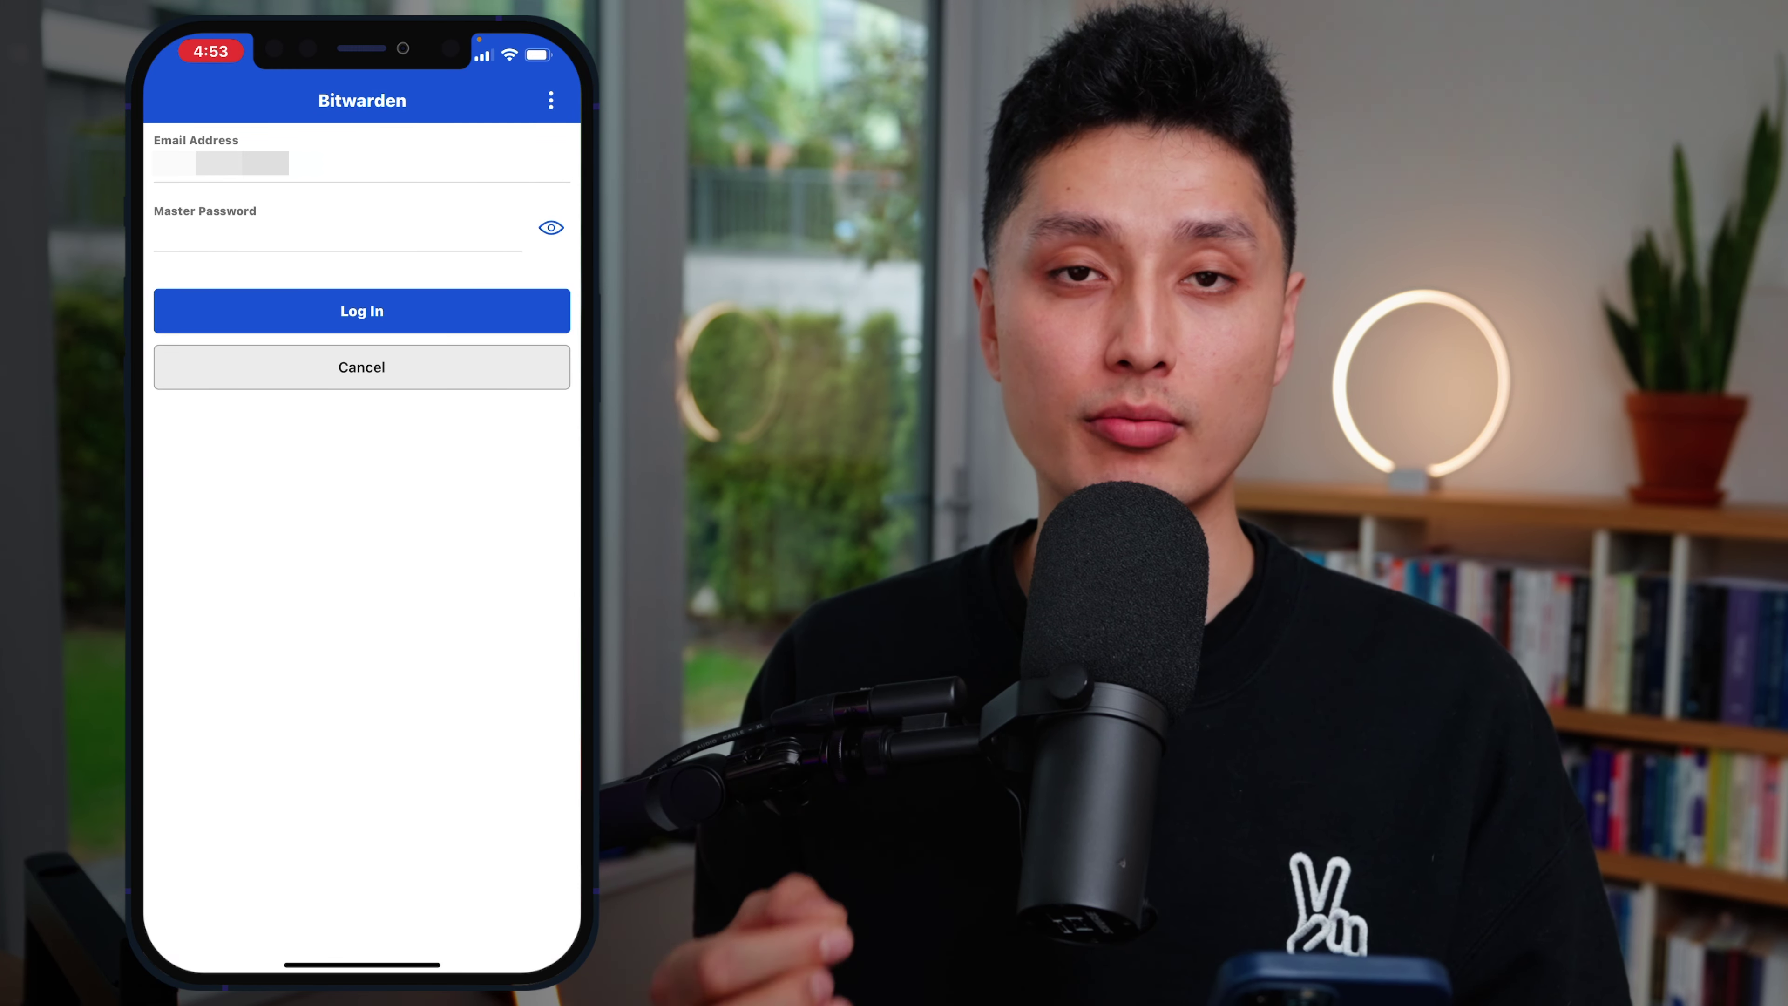
left_click(362, 310)
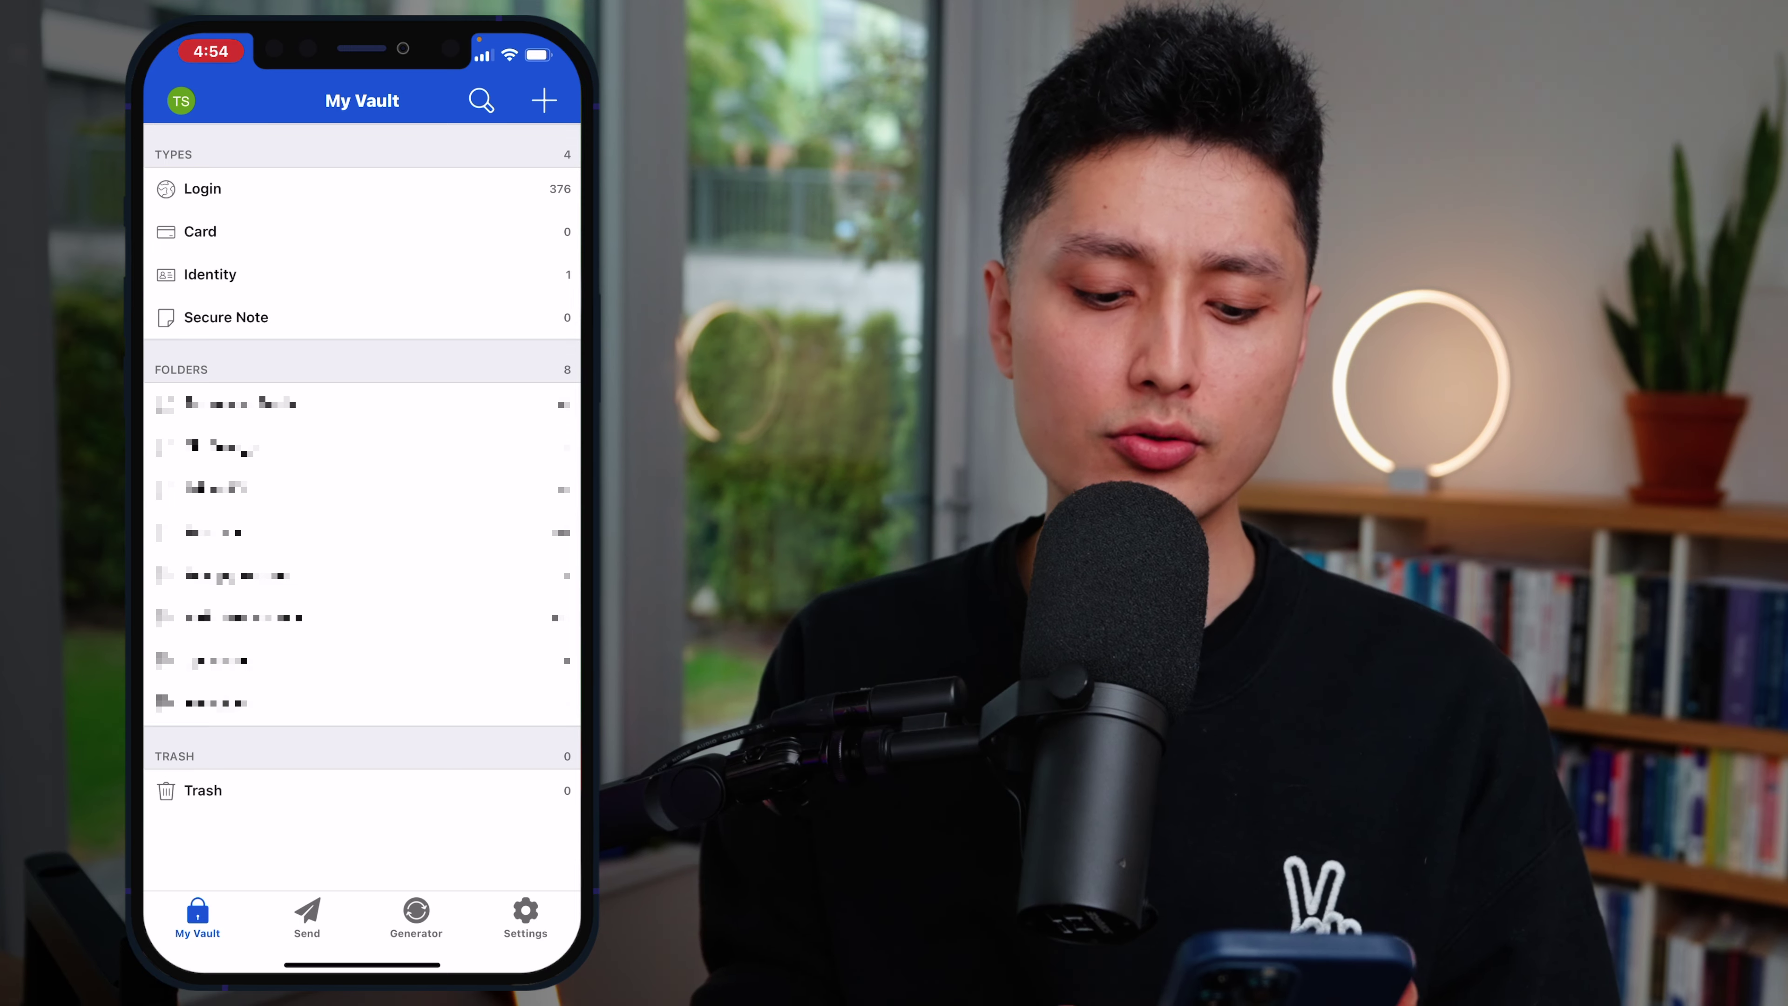
left_click_drag(361, 963, 362, 634)
left_click(212, 688)
Step: Search Settings for 'Autofill' and enable Bitwarden under Passwords > AutoFill Passwords
scroll(362, 564, "down", 2)
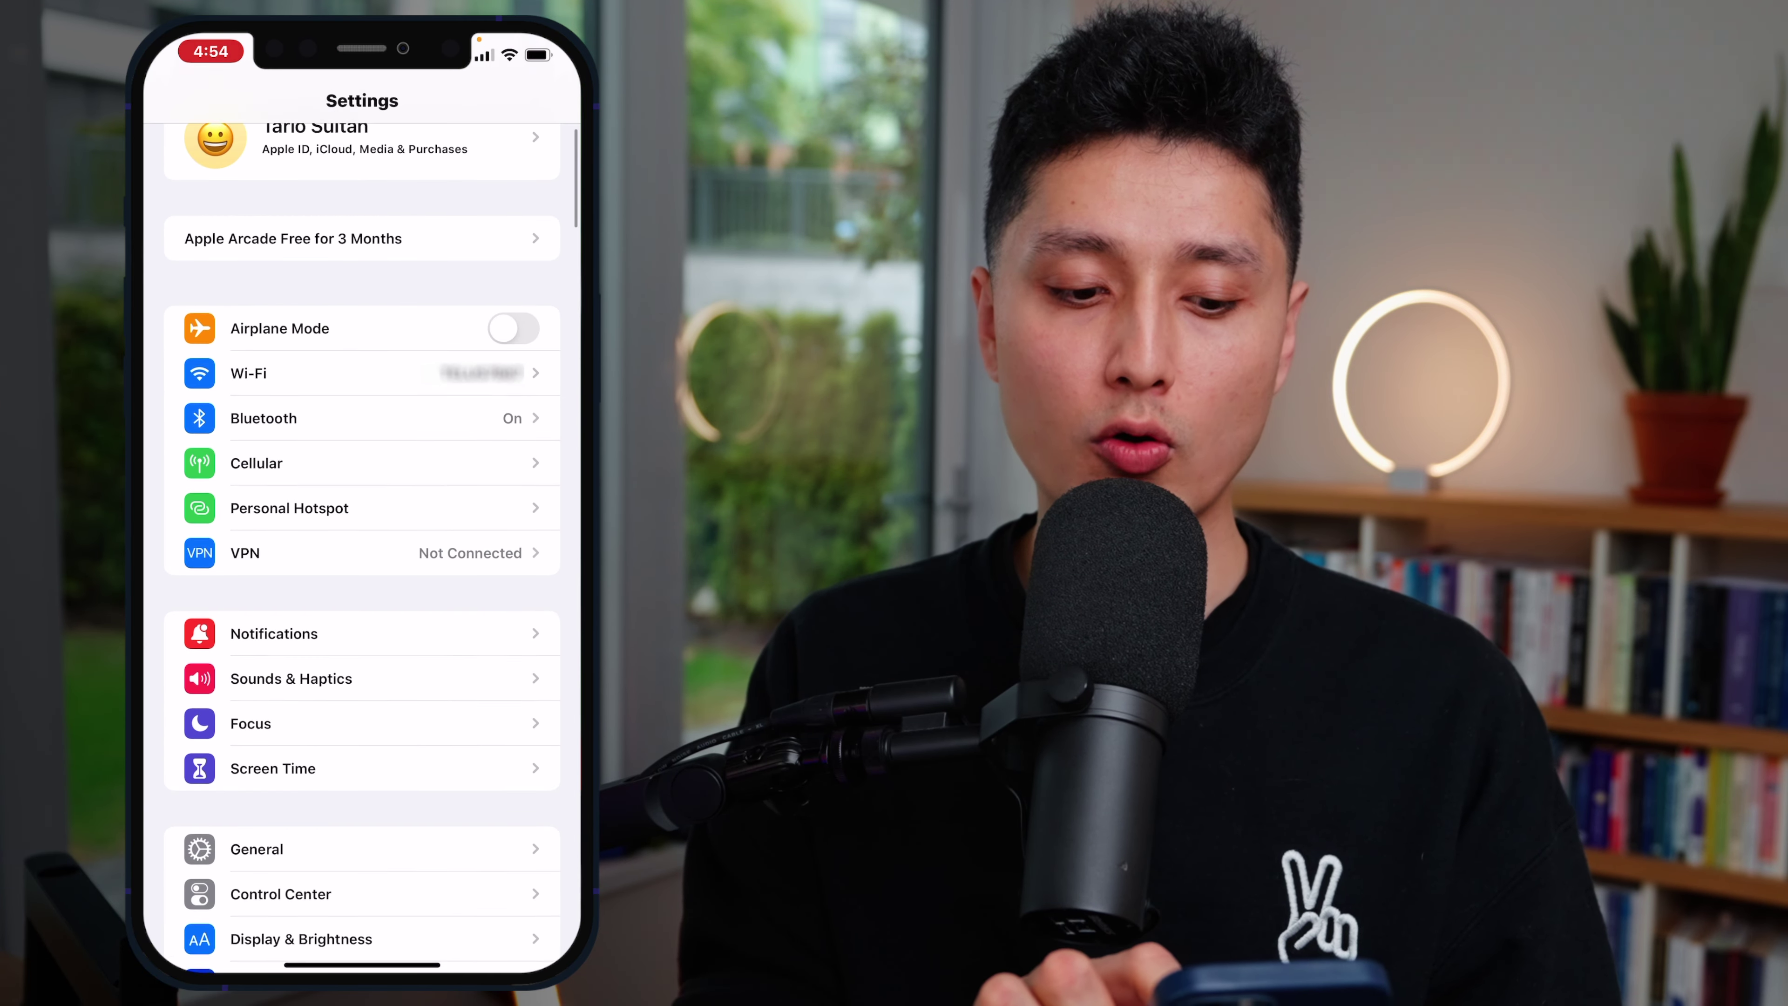
scroll(362, 563, "up", 2)
scroll(361, 563, "down", 1)
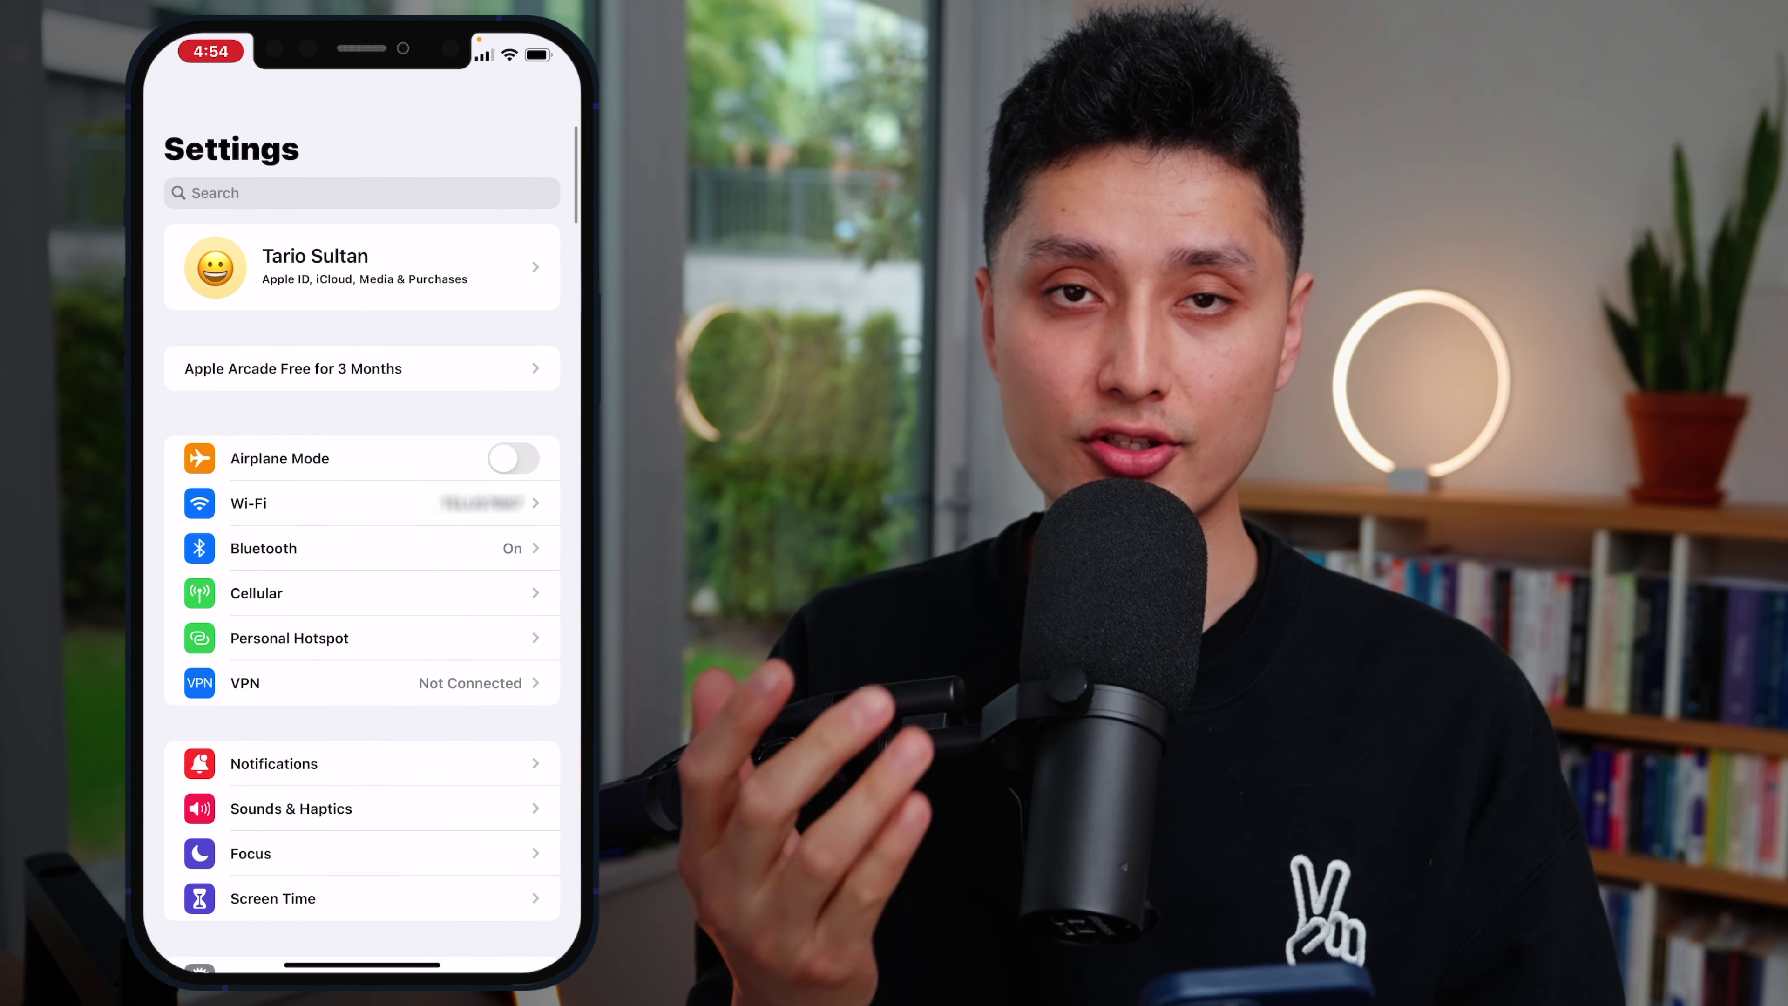
left_click(362, 192)
type("Autofill")
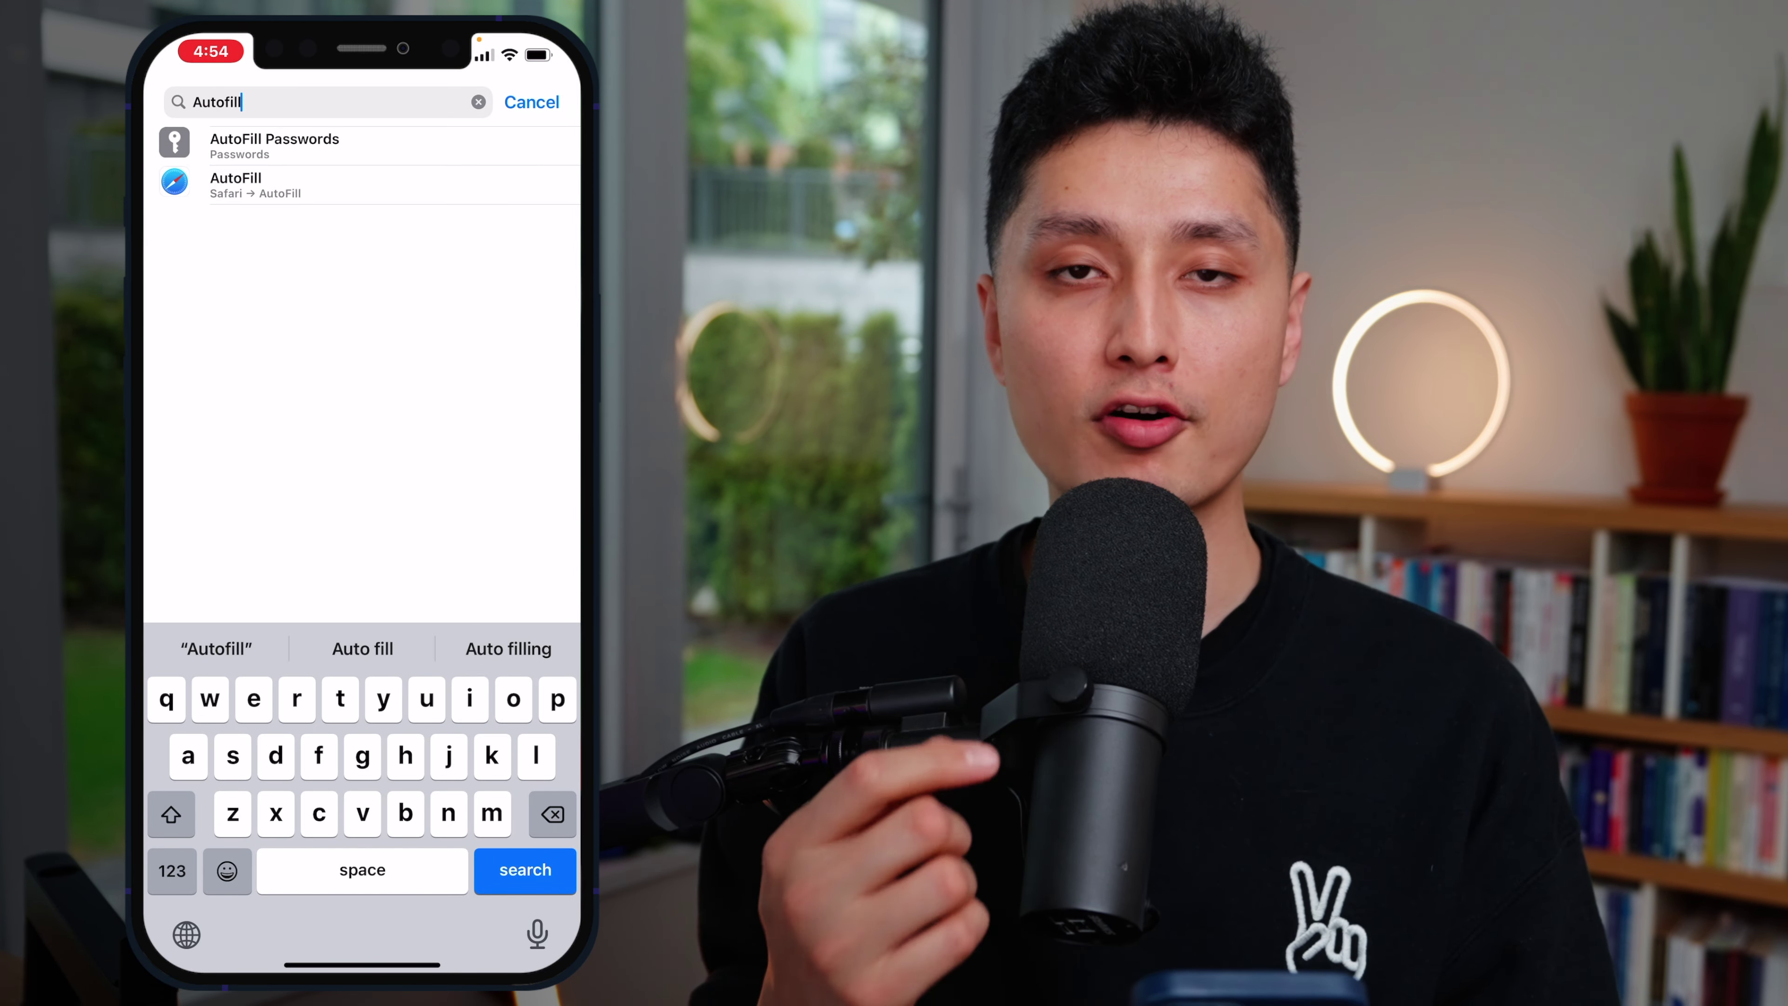
left_click(275, 144)
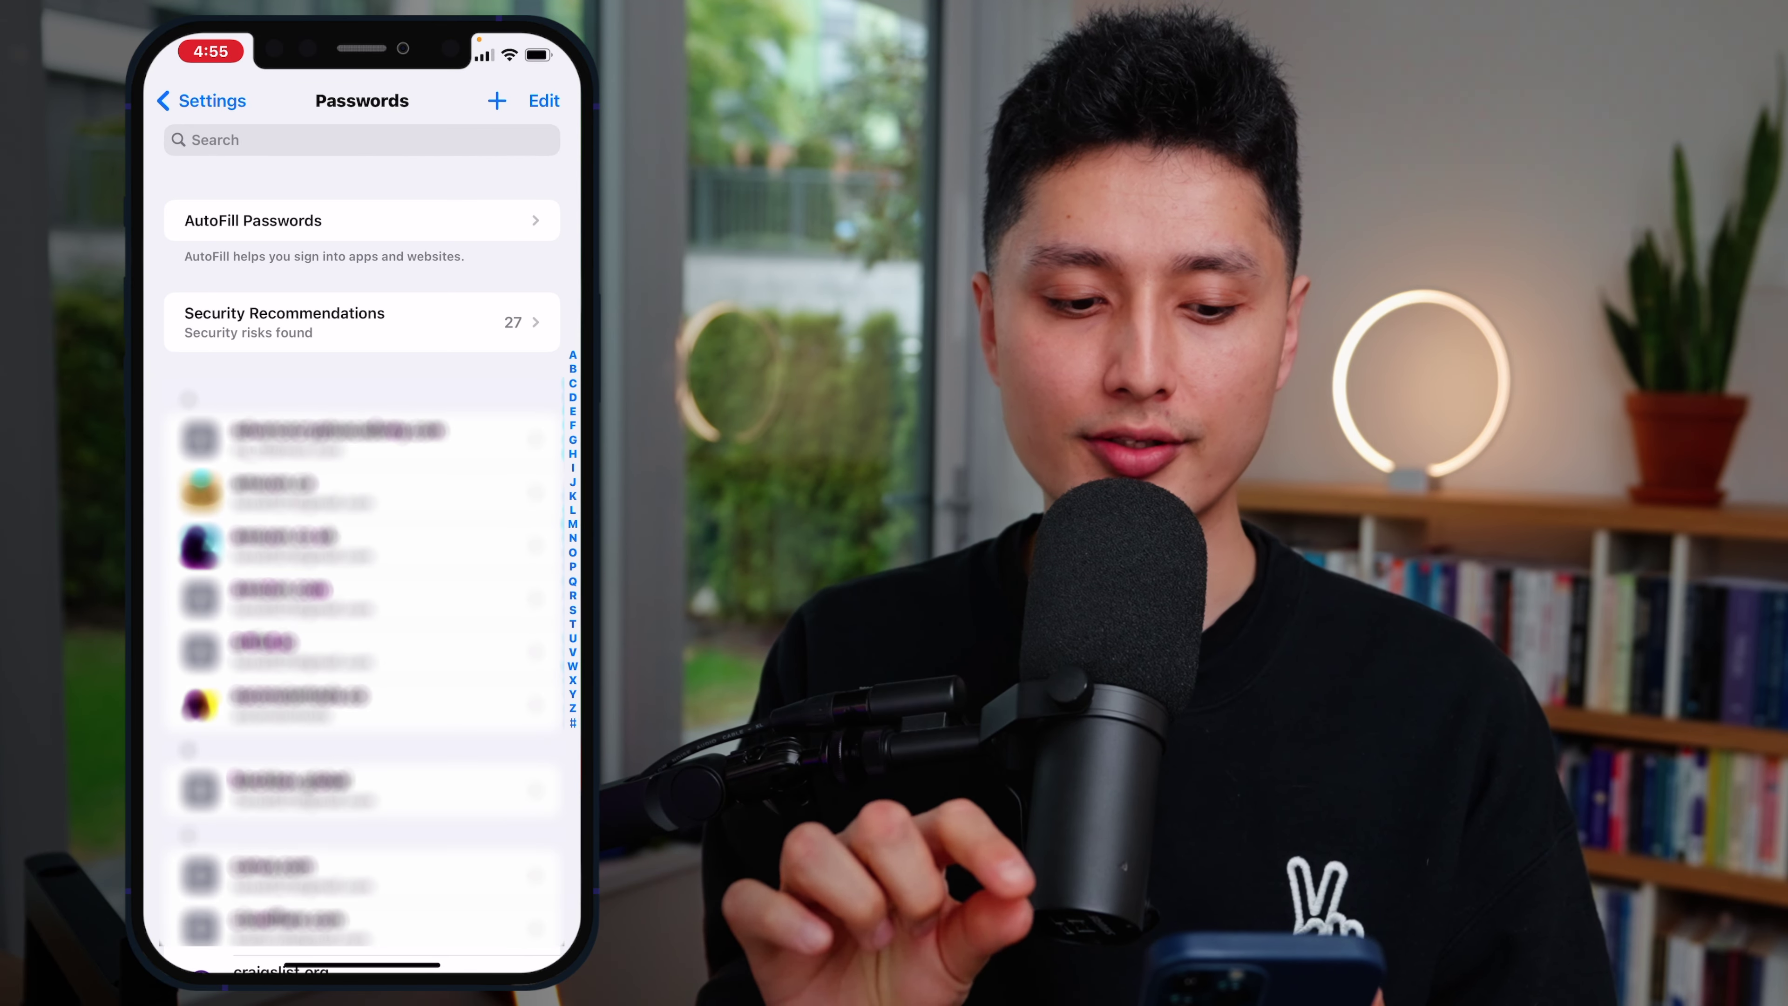
left_click(252, 220)
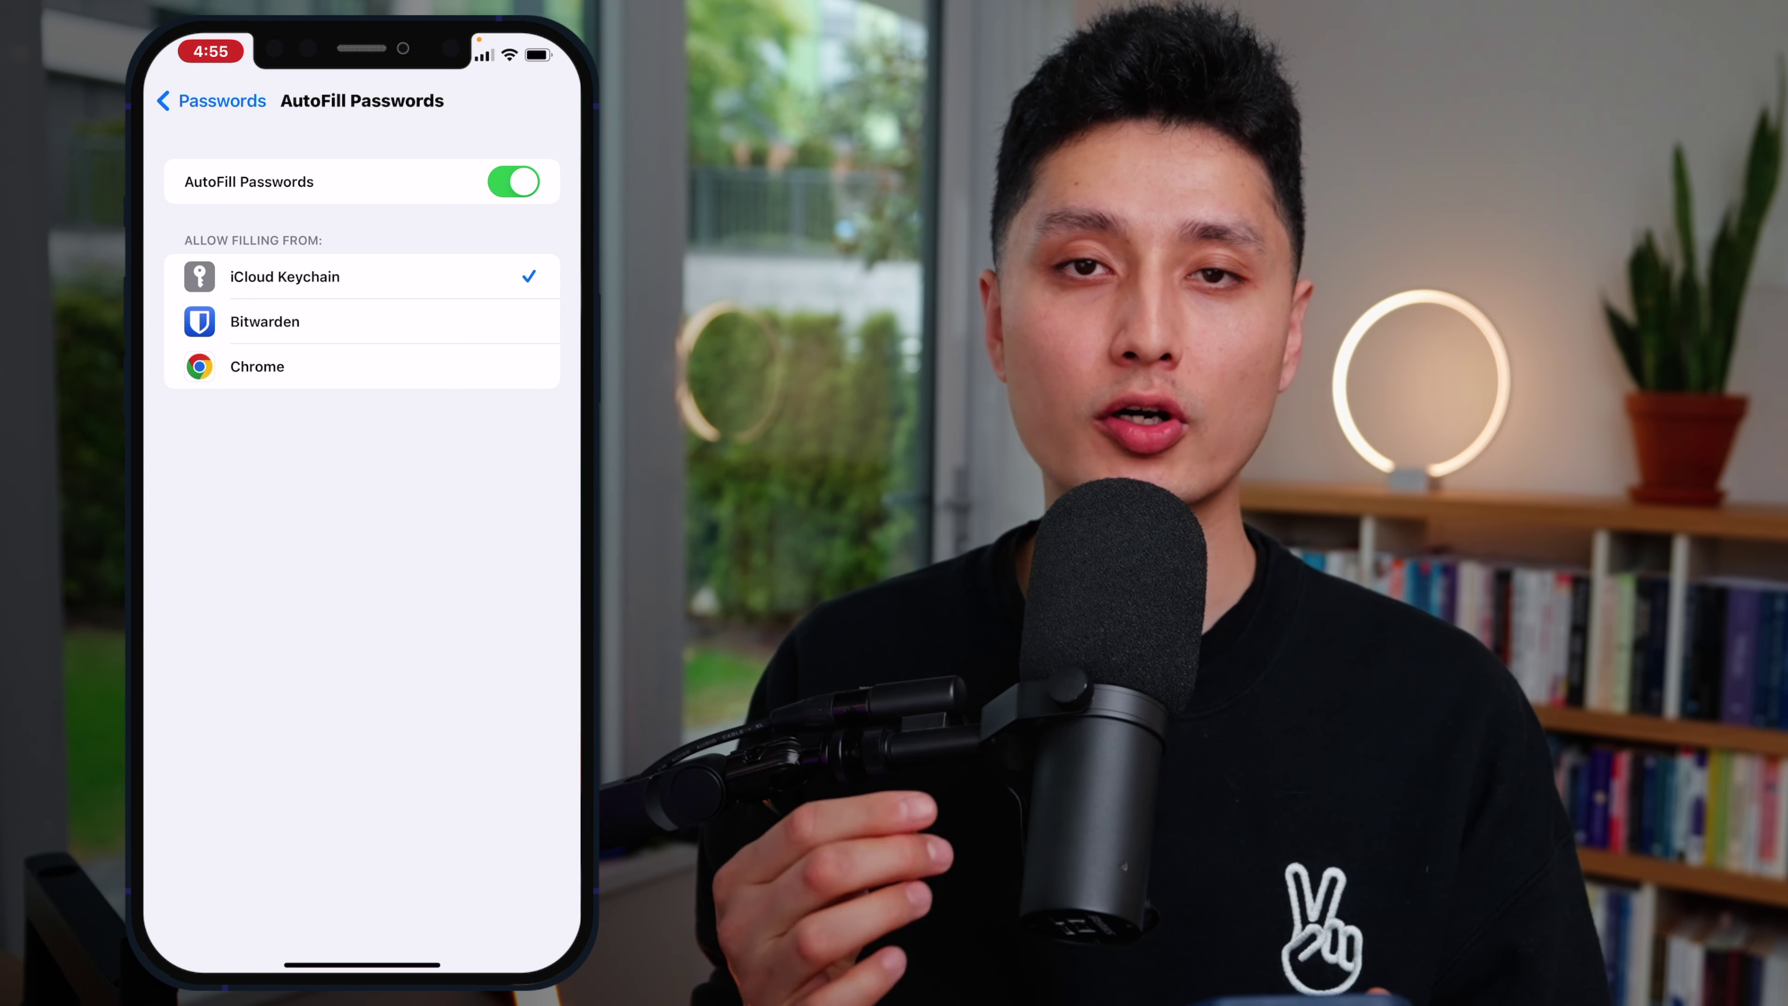
left_click(264, 321)
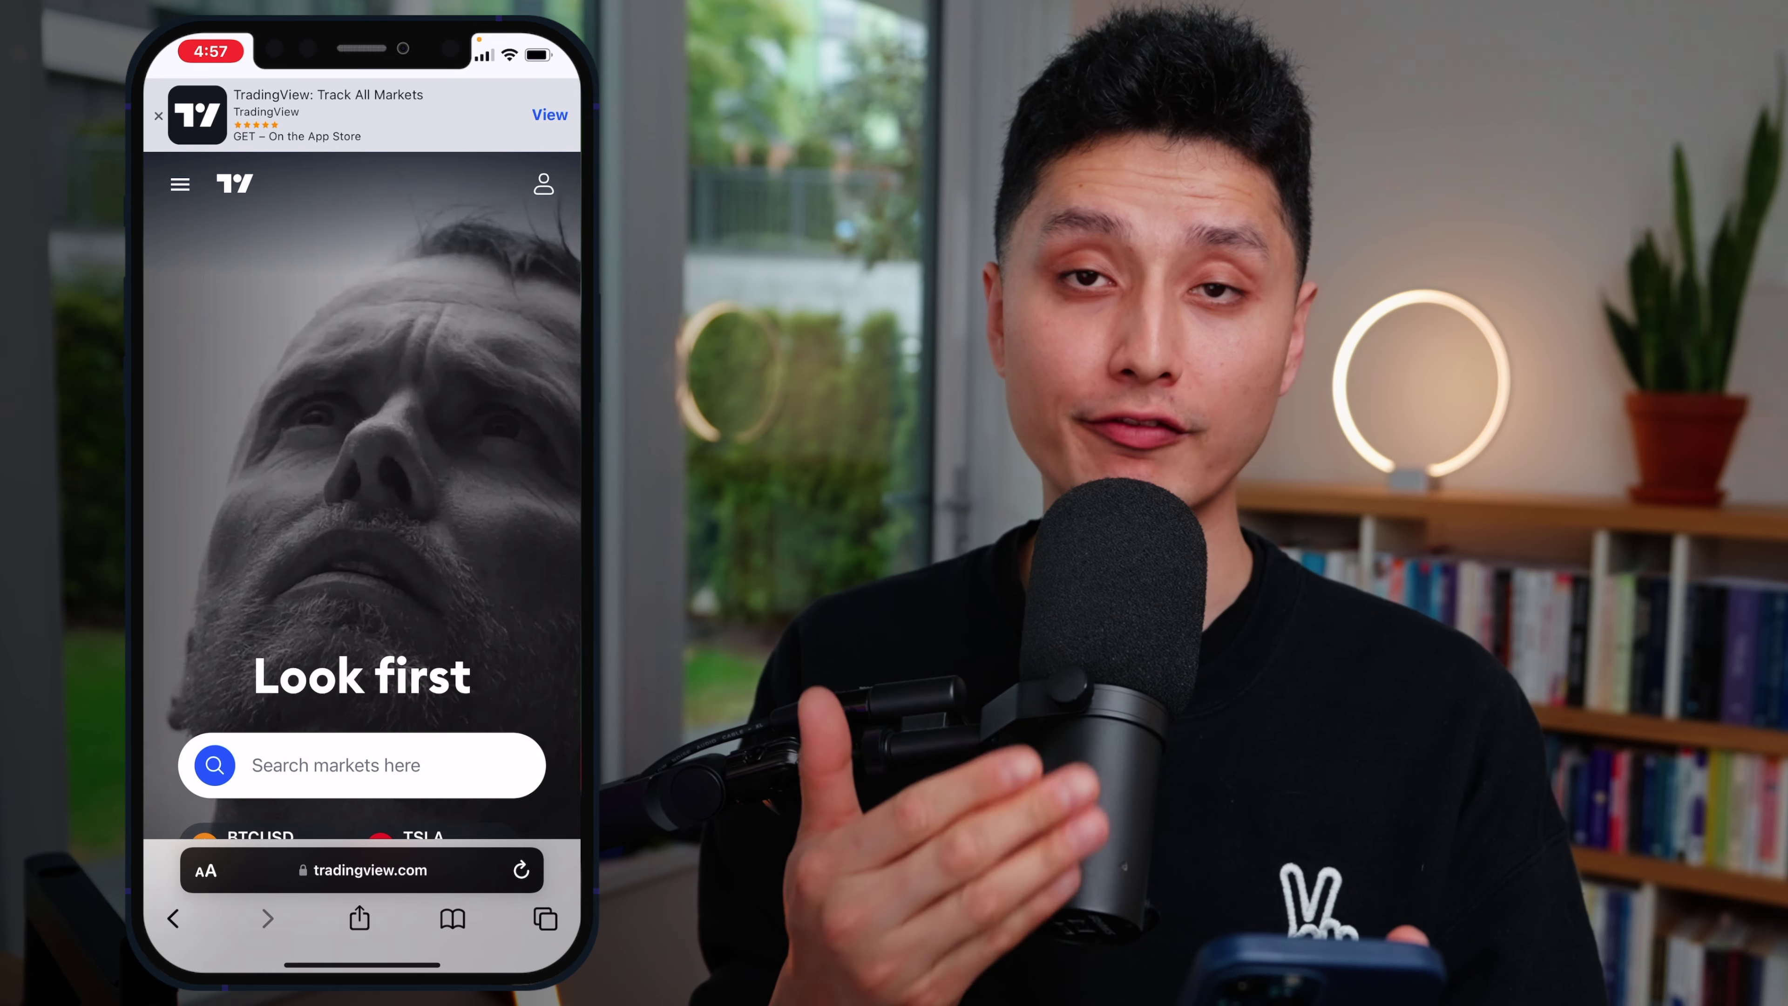
Step: Sign in to TradingView by email using Bitwarden-filled credentials with Remember me off
left_click(180, 184)
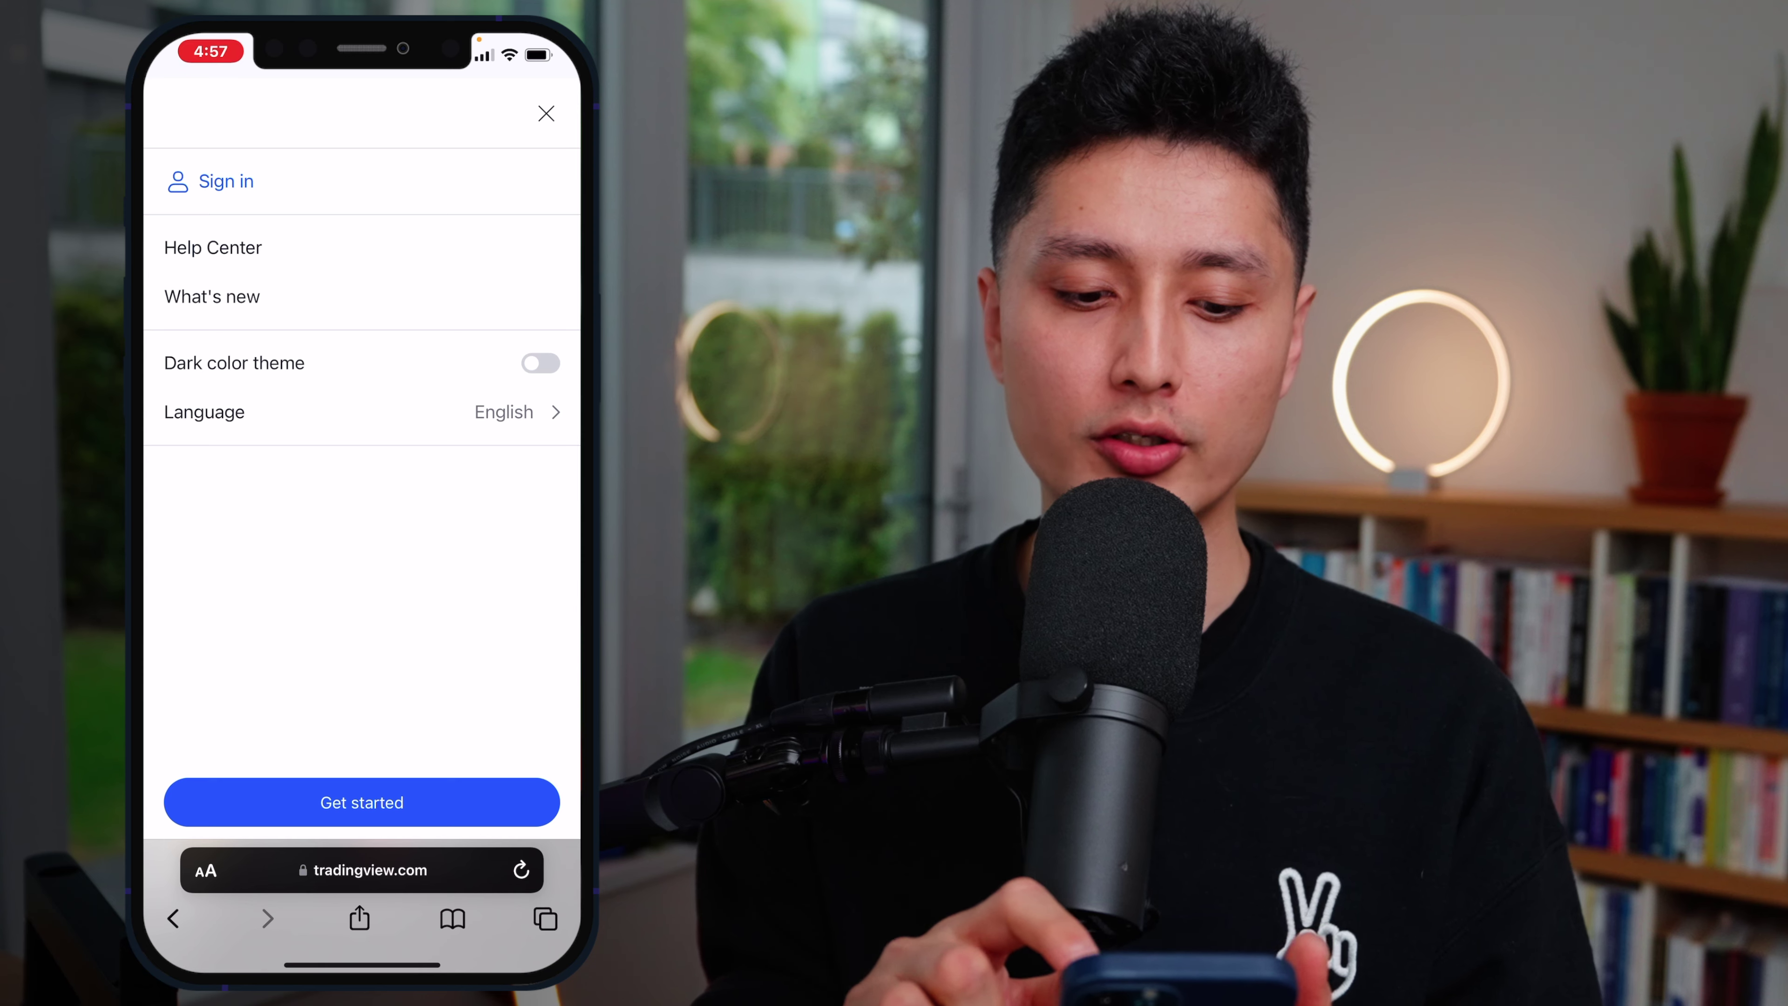
left_click(226, 181)
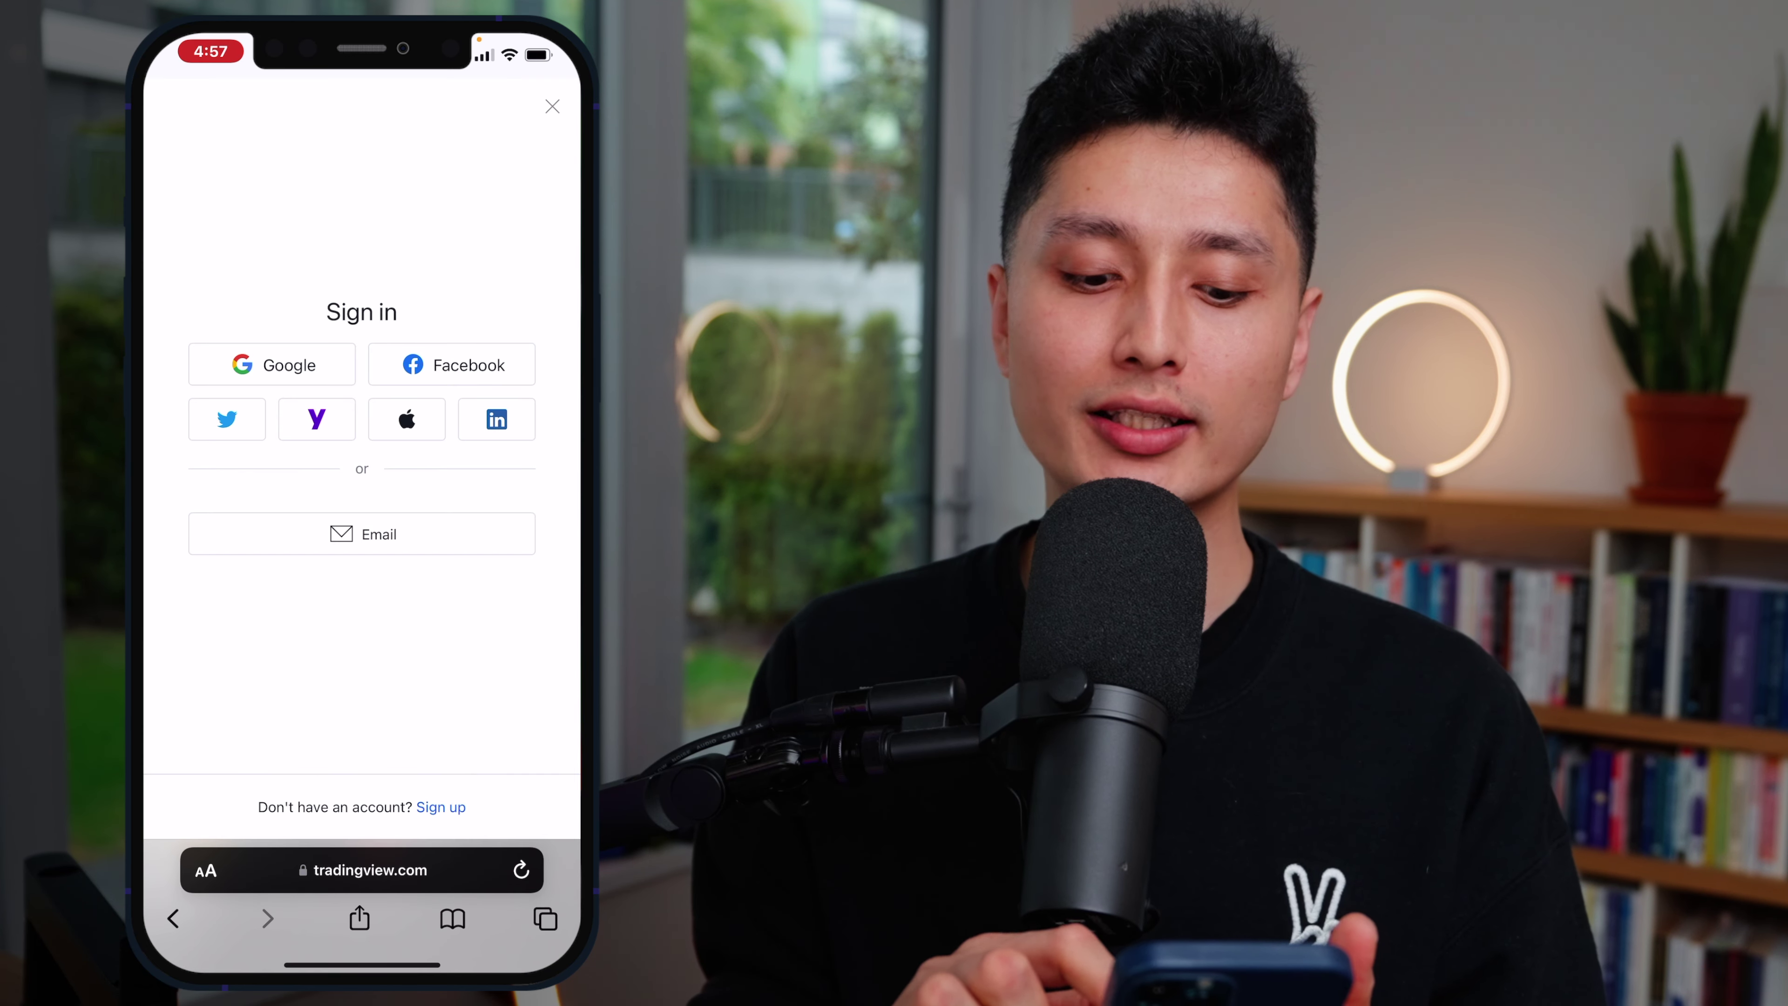
left_click(361, 533)
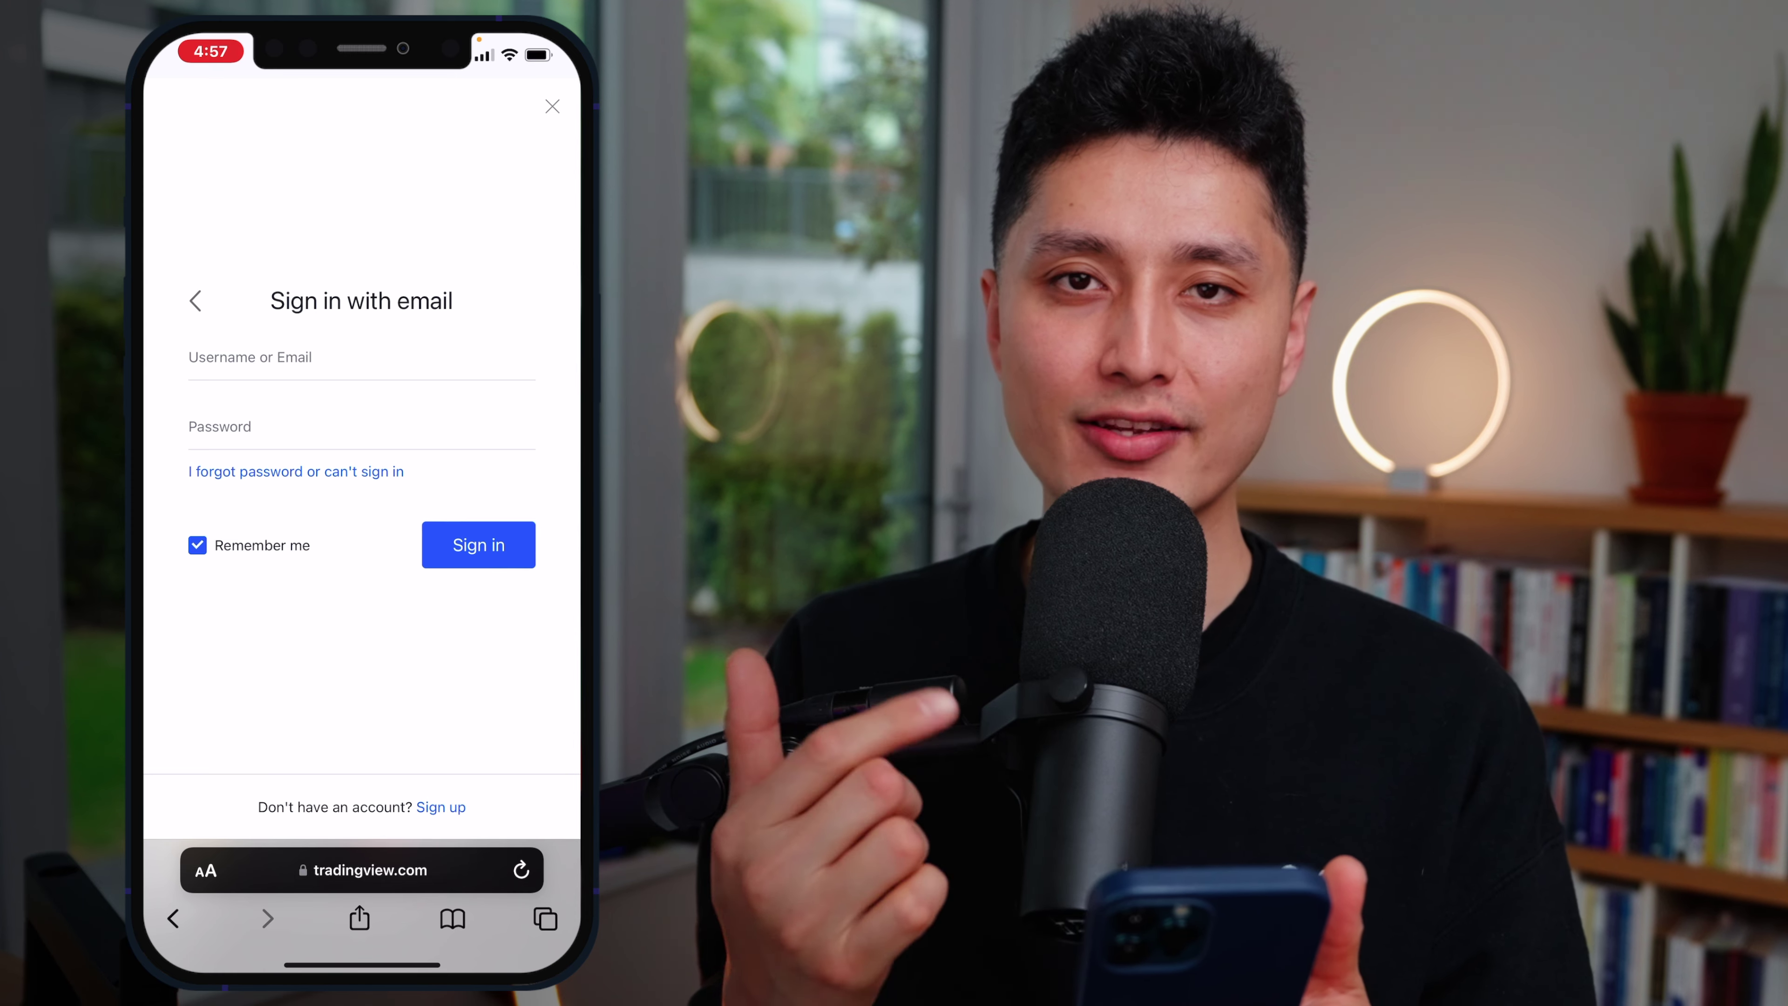
left_click(362, 359)
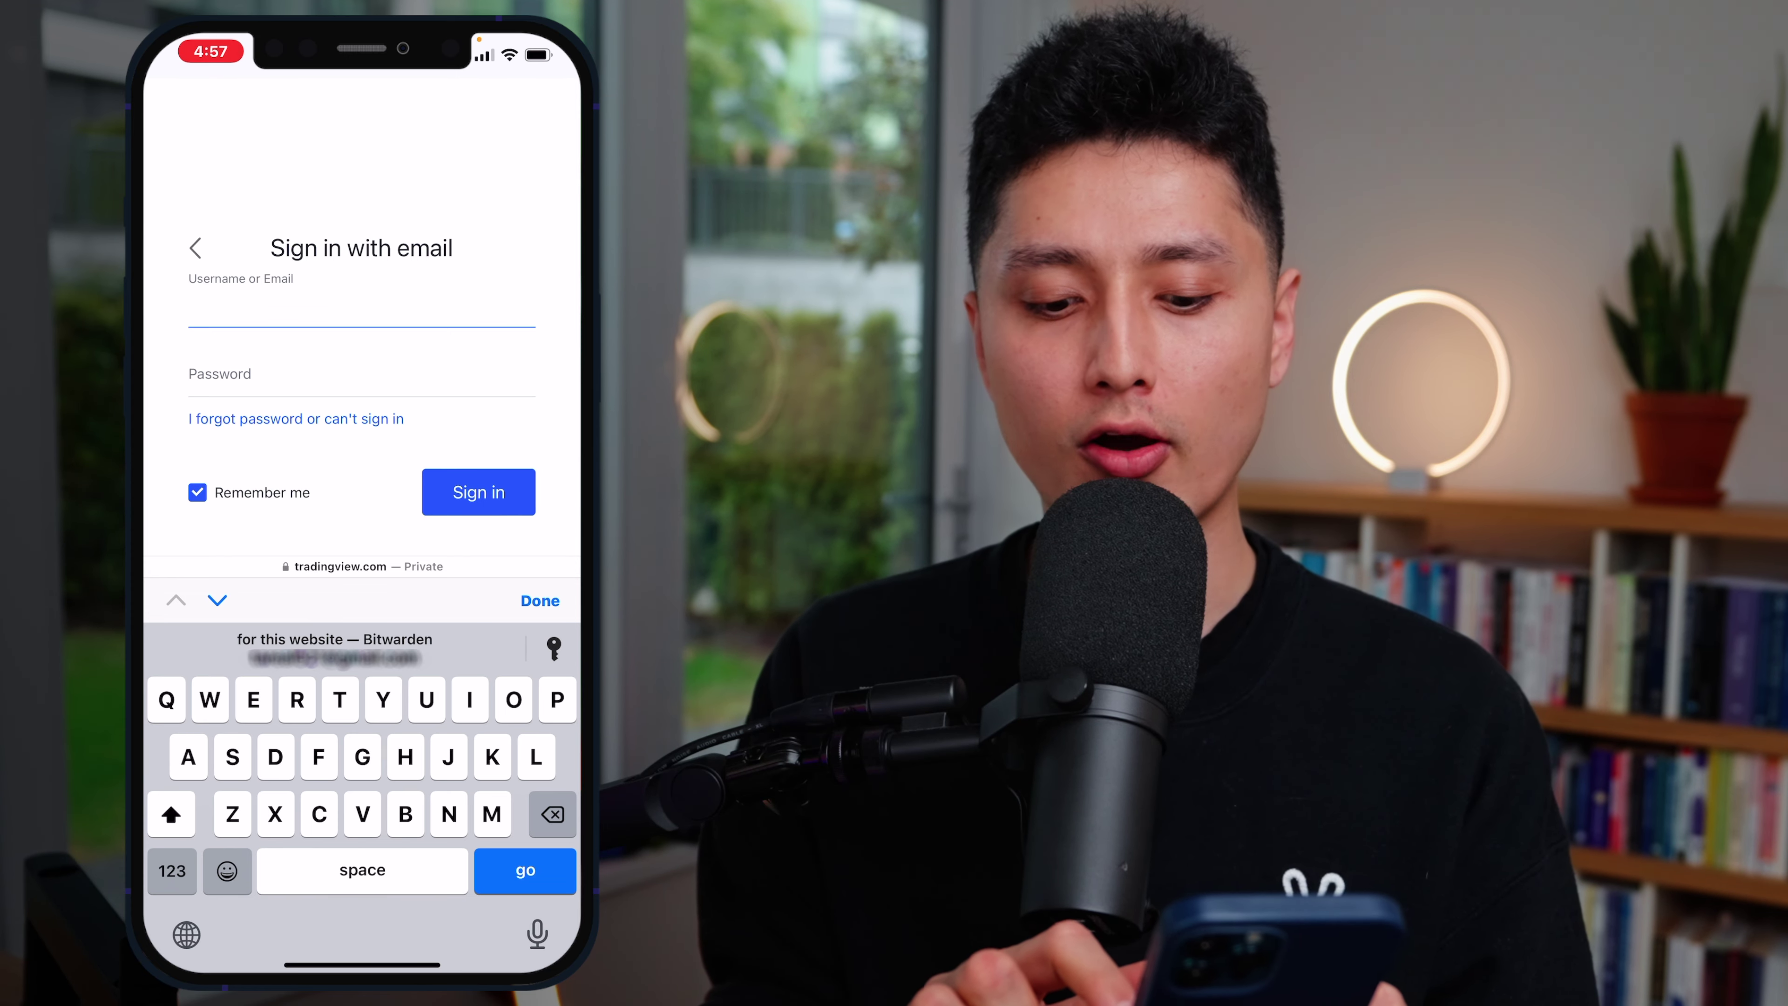
left_click(553, 647)
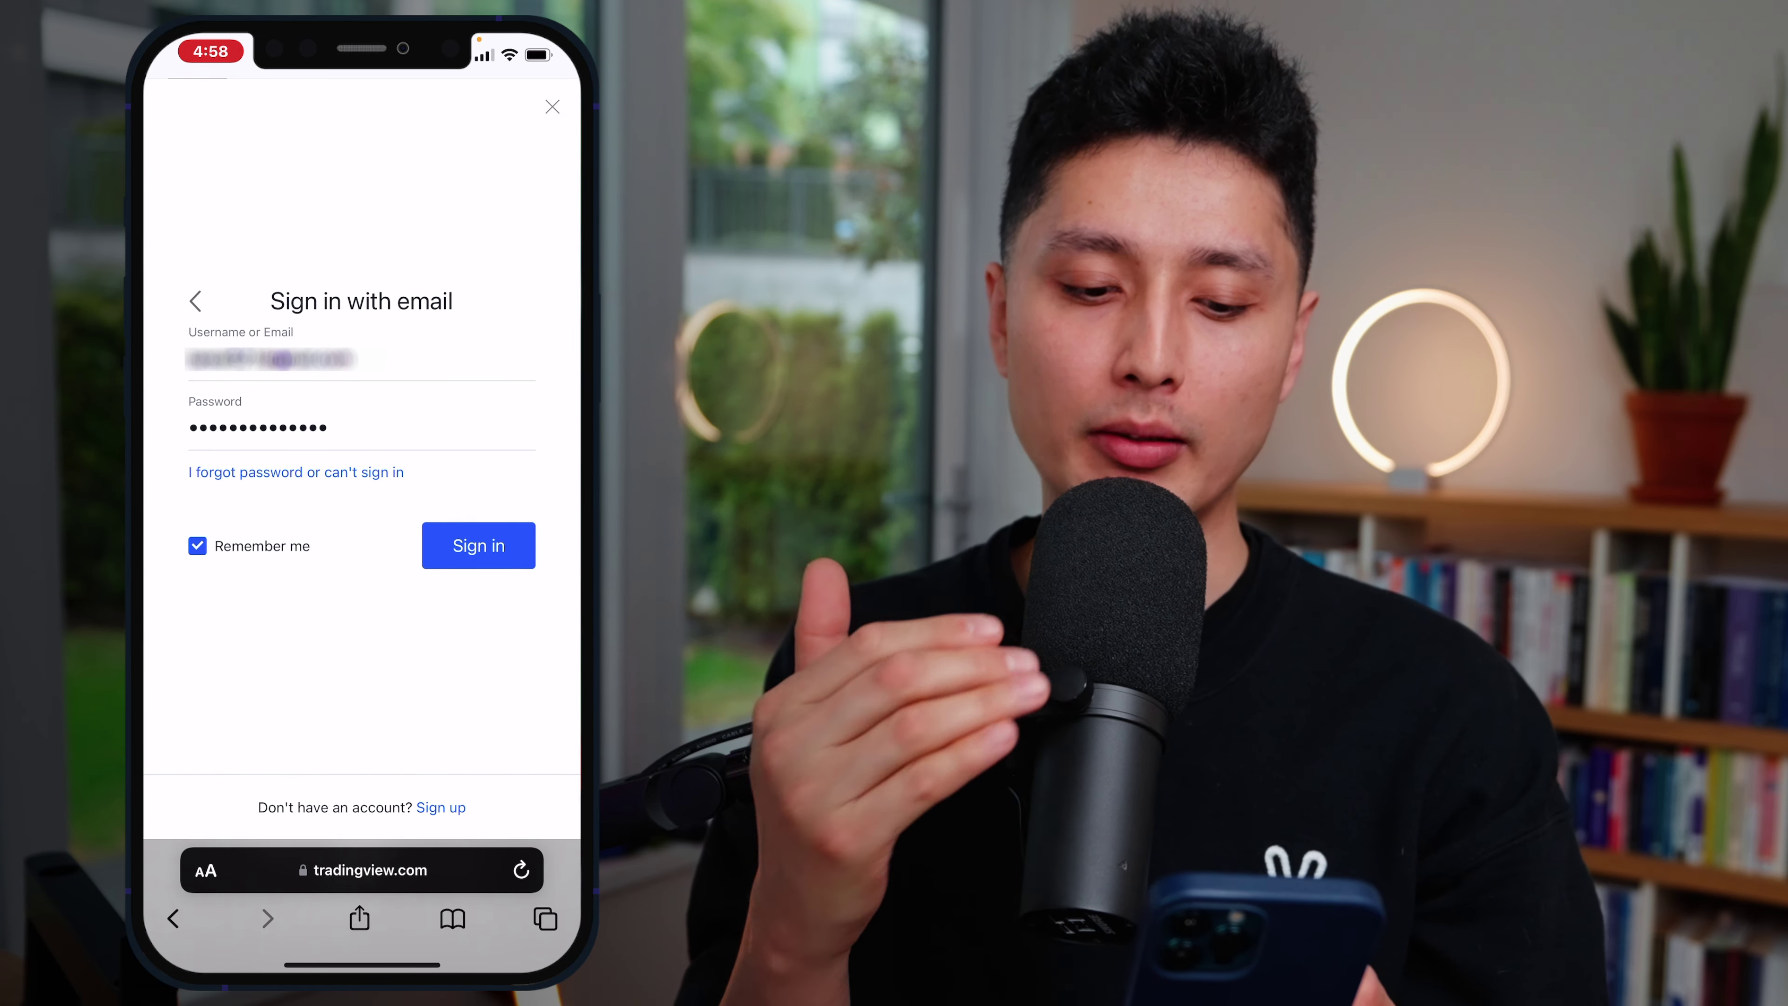
left_click(197, 545)
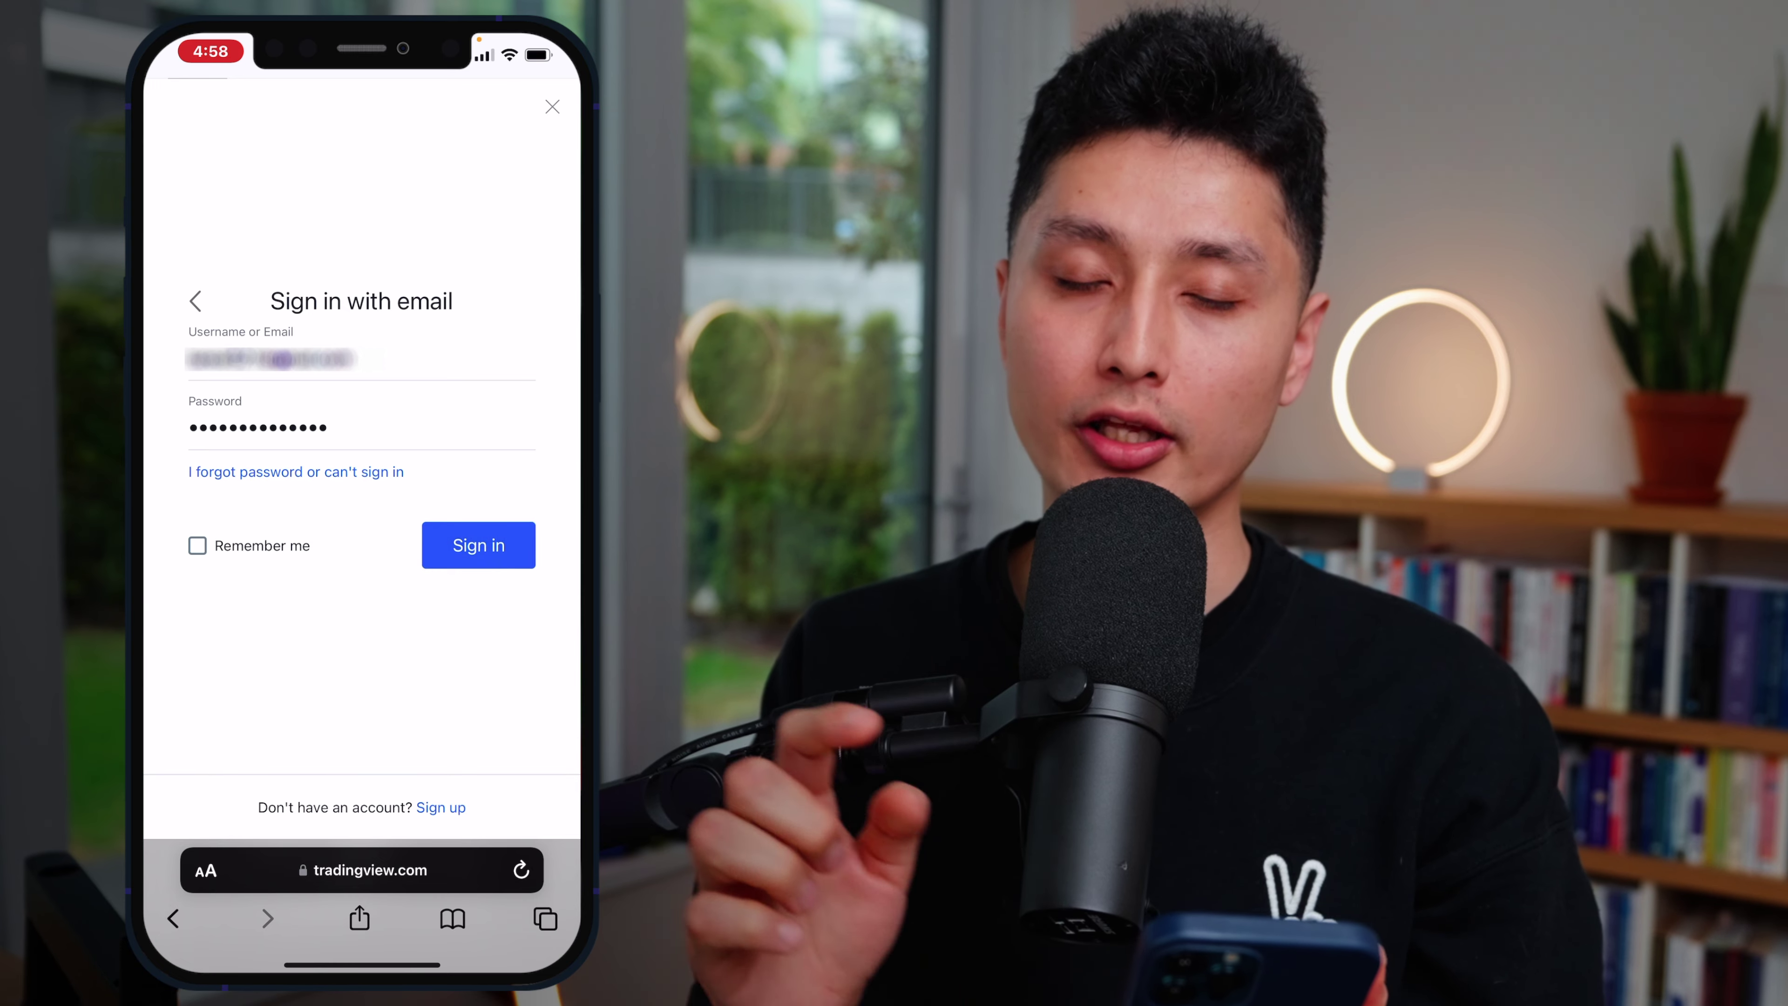
left_click(478, 545)
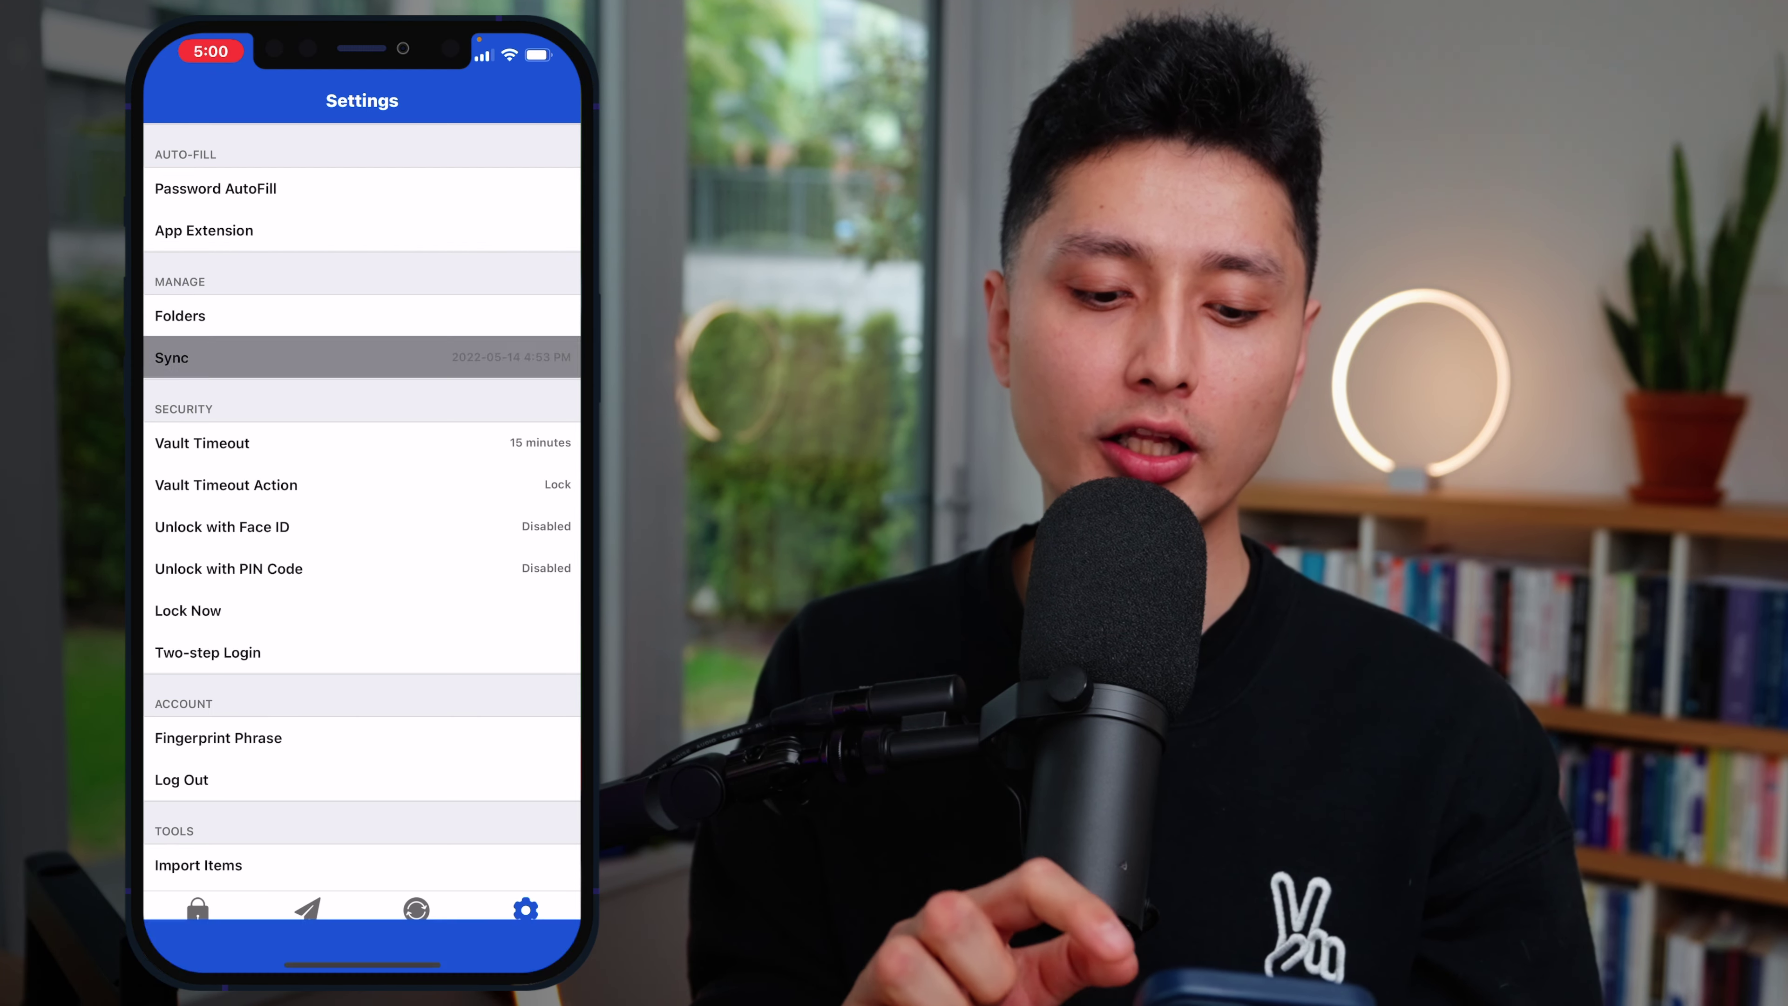
Step: Run Sync Vault Now from Bitwarden's Sync settings
left_click(282, 358)
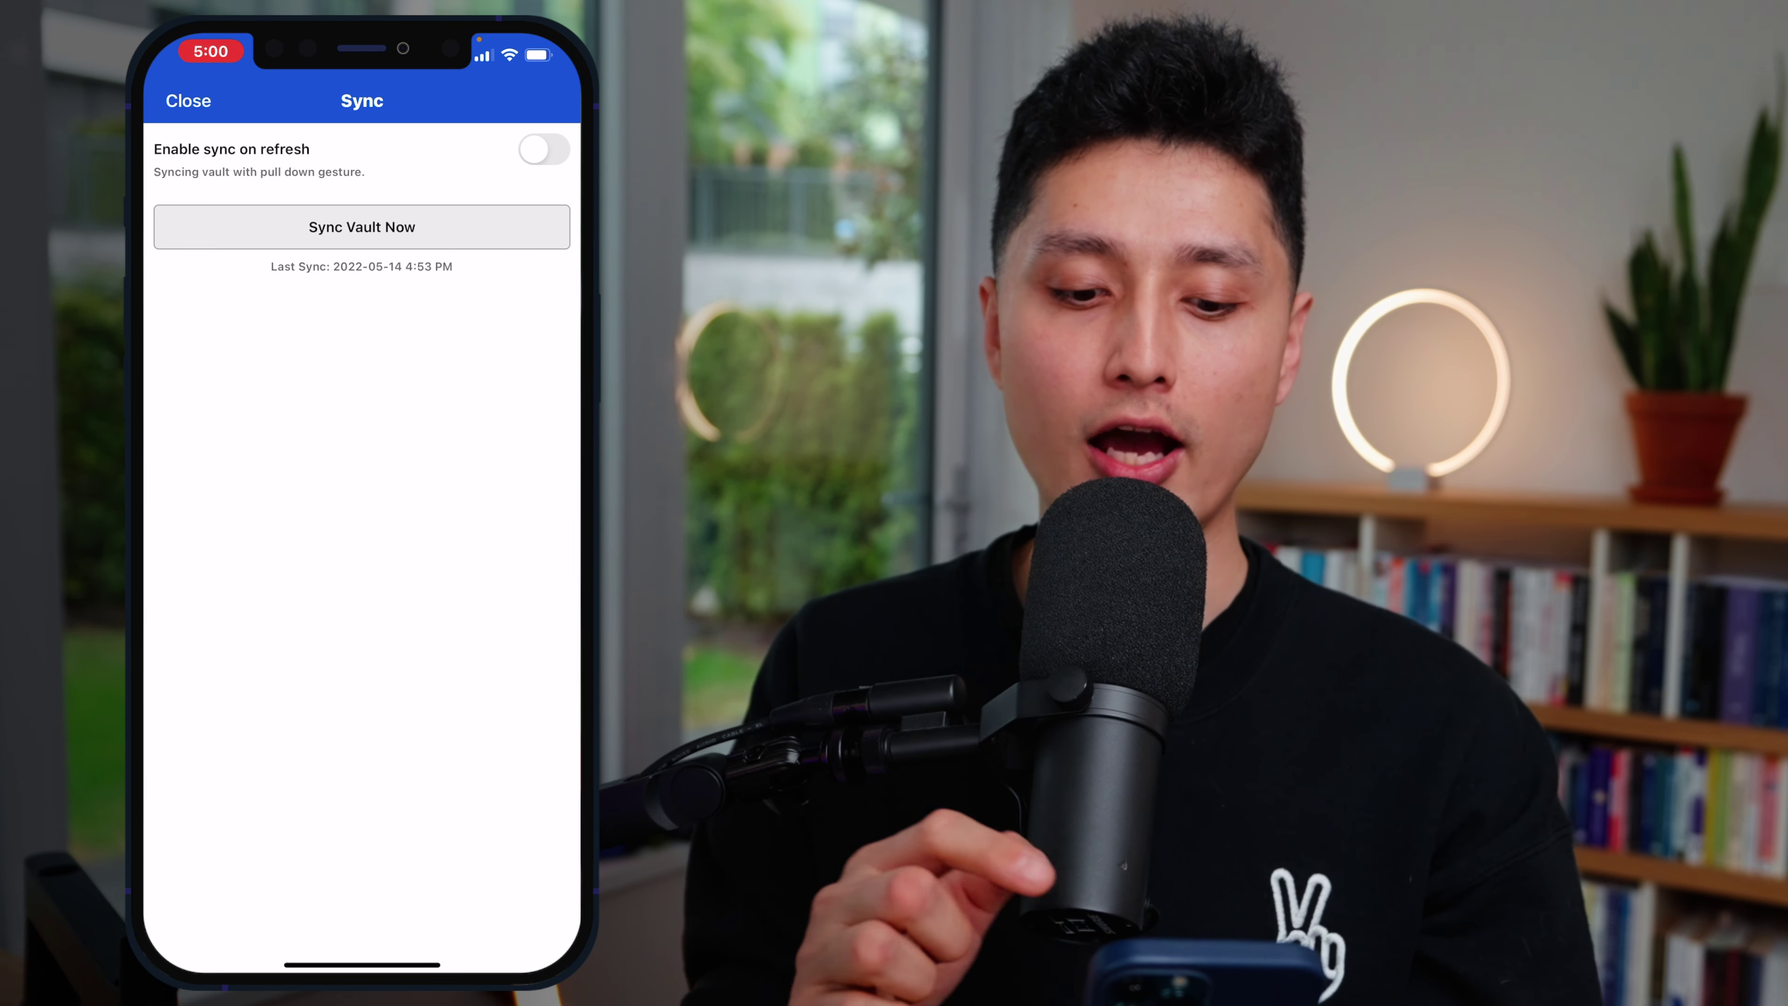
left_click(361, 227)
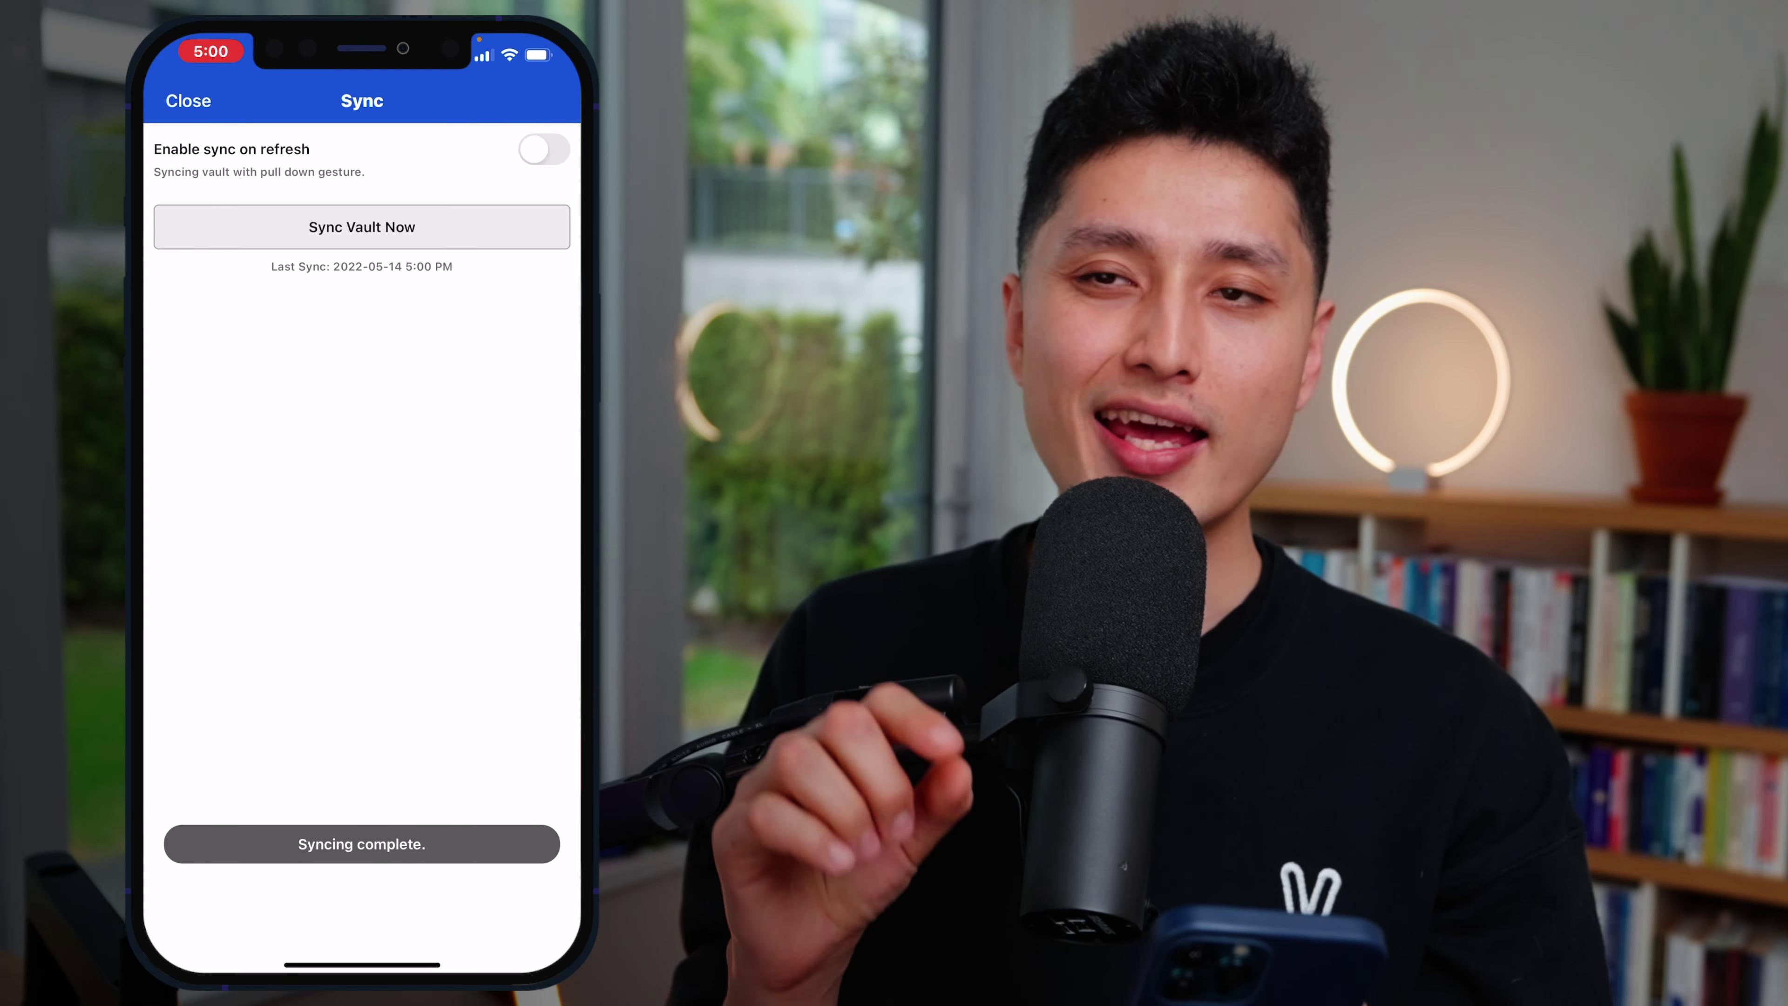
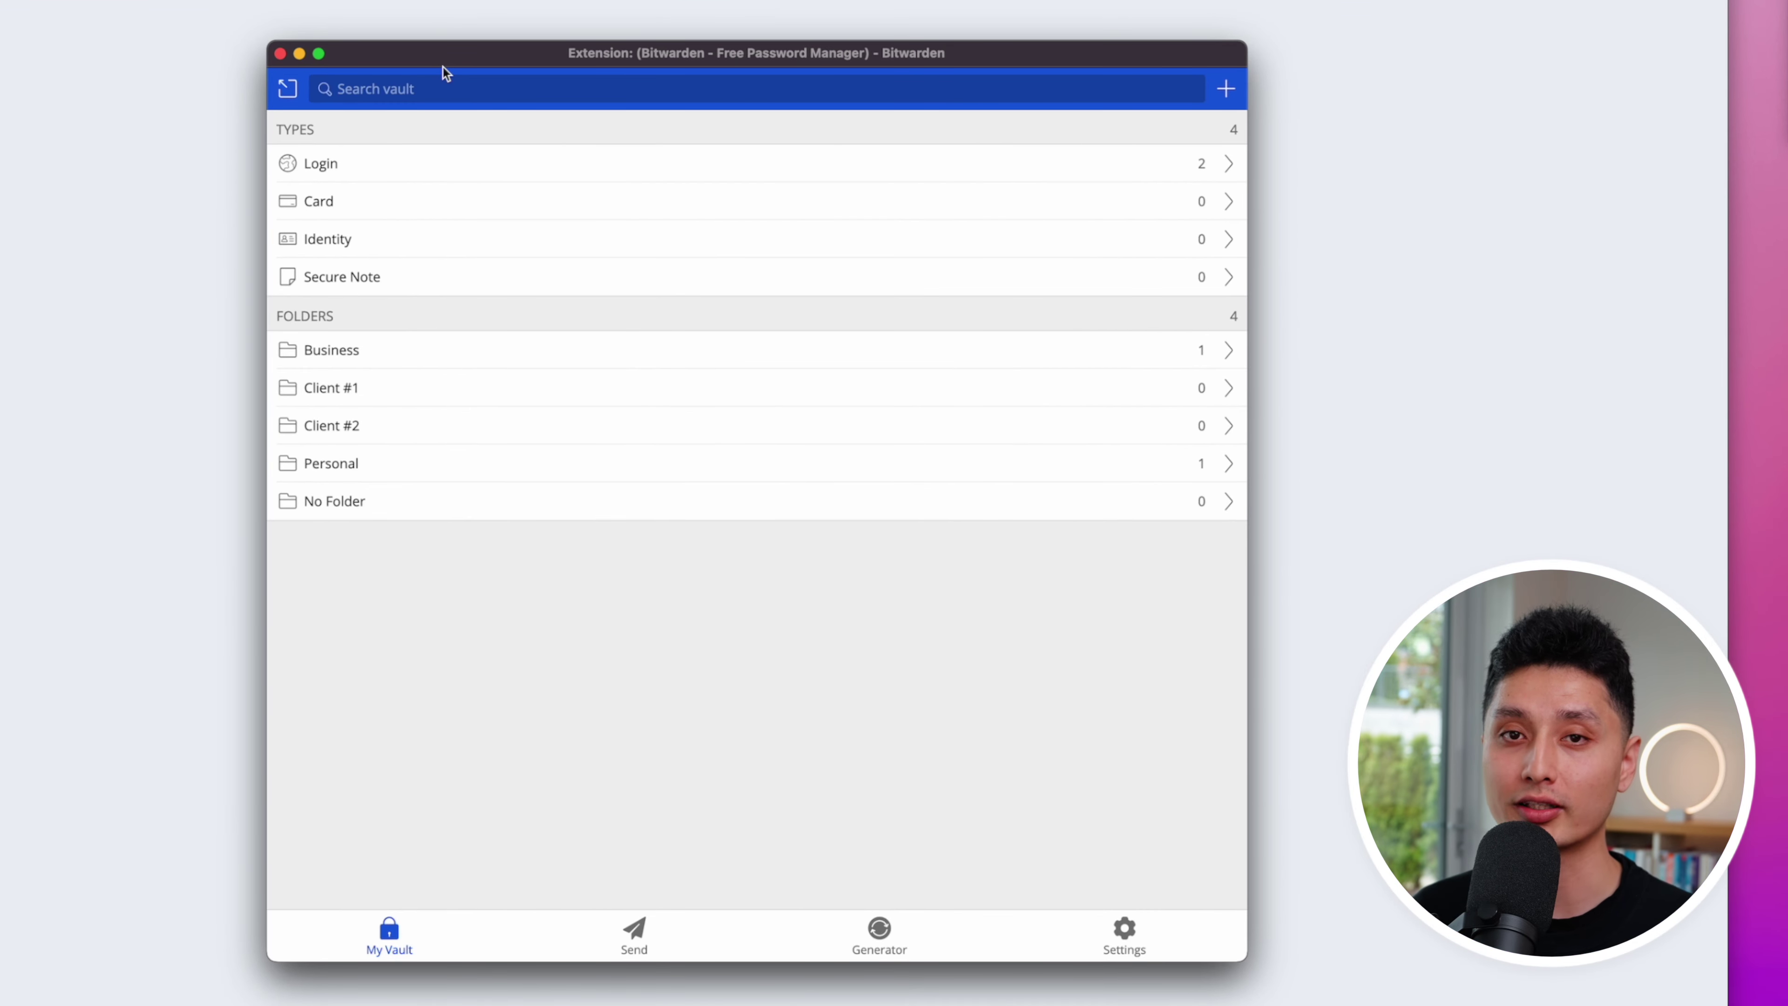
Step: Add a Visa card item 'CC' expiring October 2023 to the Personal folder and save it
left_click(359, 168)
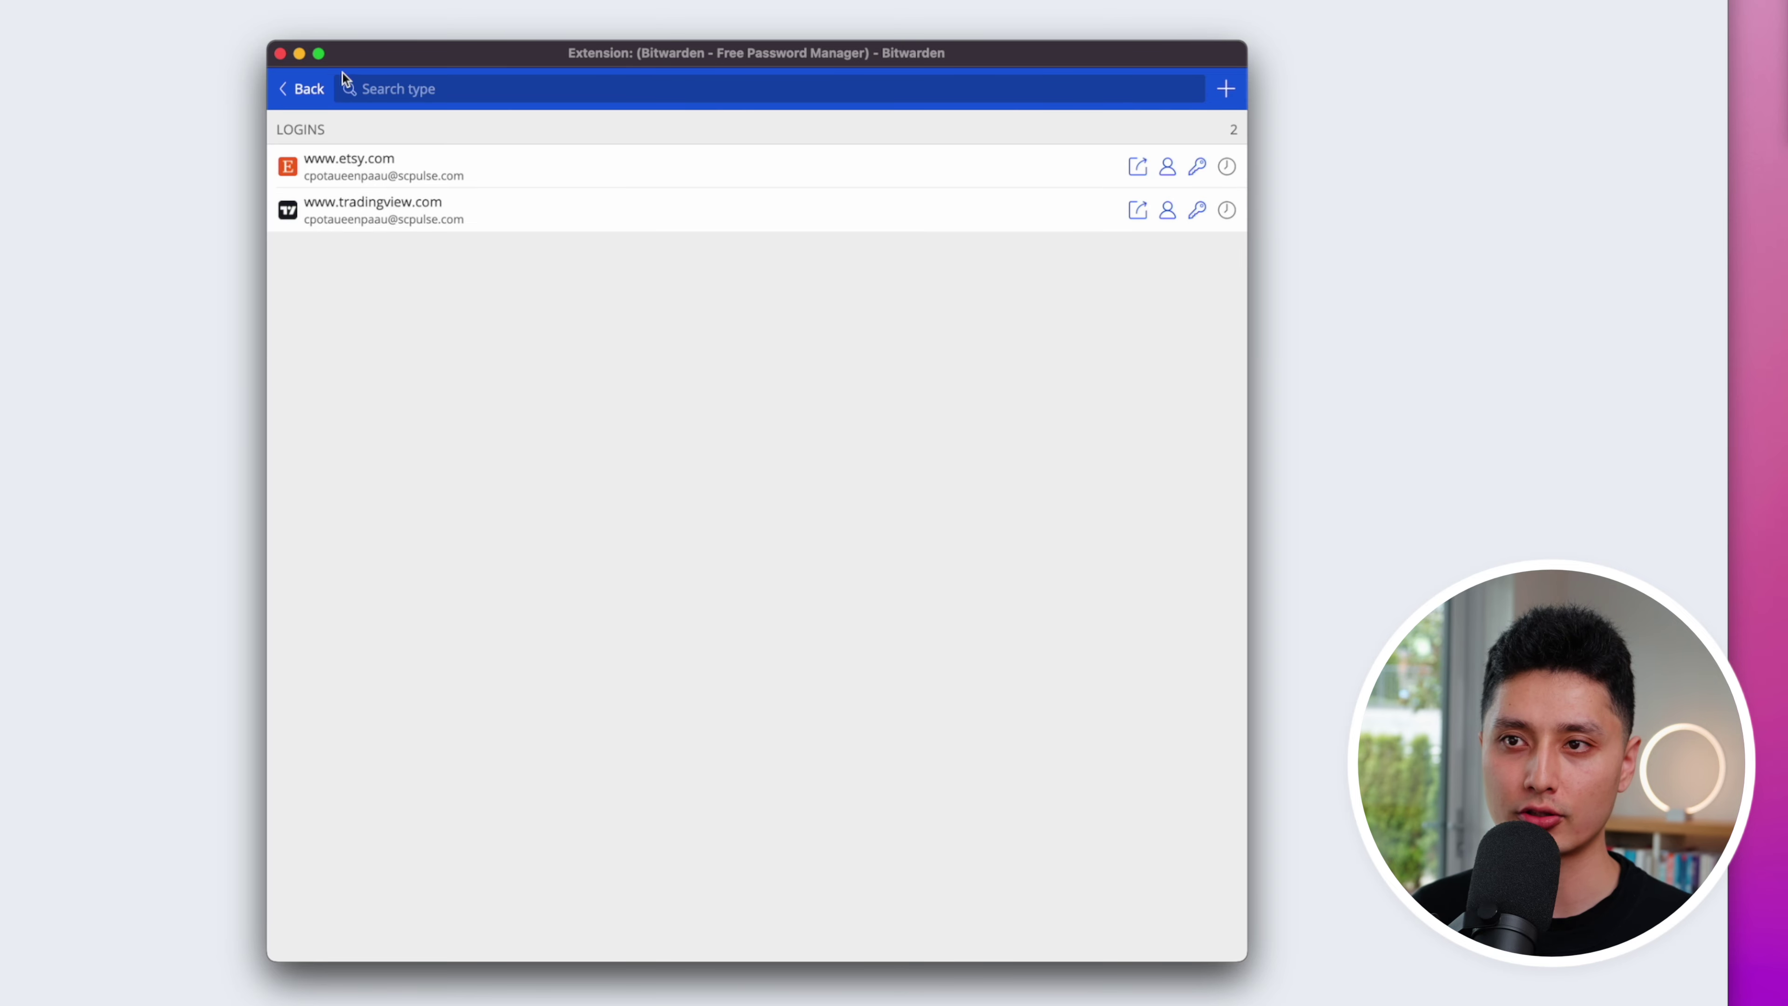
left_click(309, 89)
left_click(361, 211)
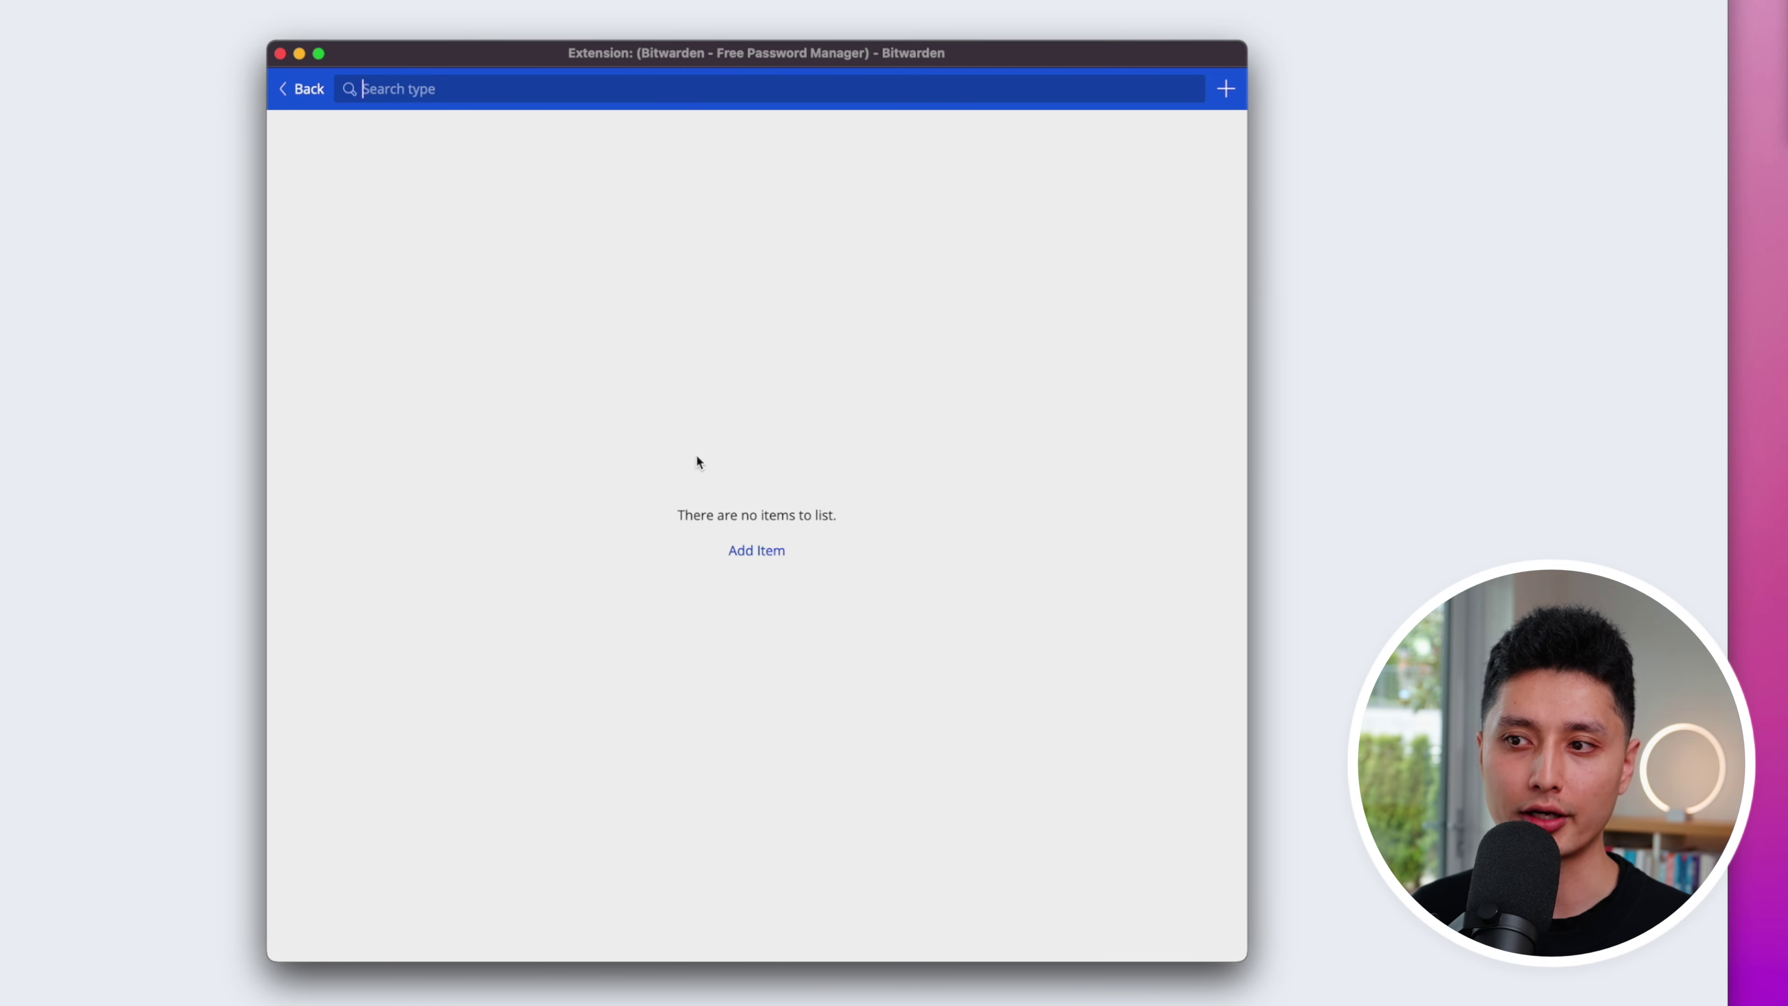
left_click(756, 550)
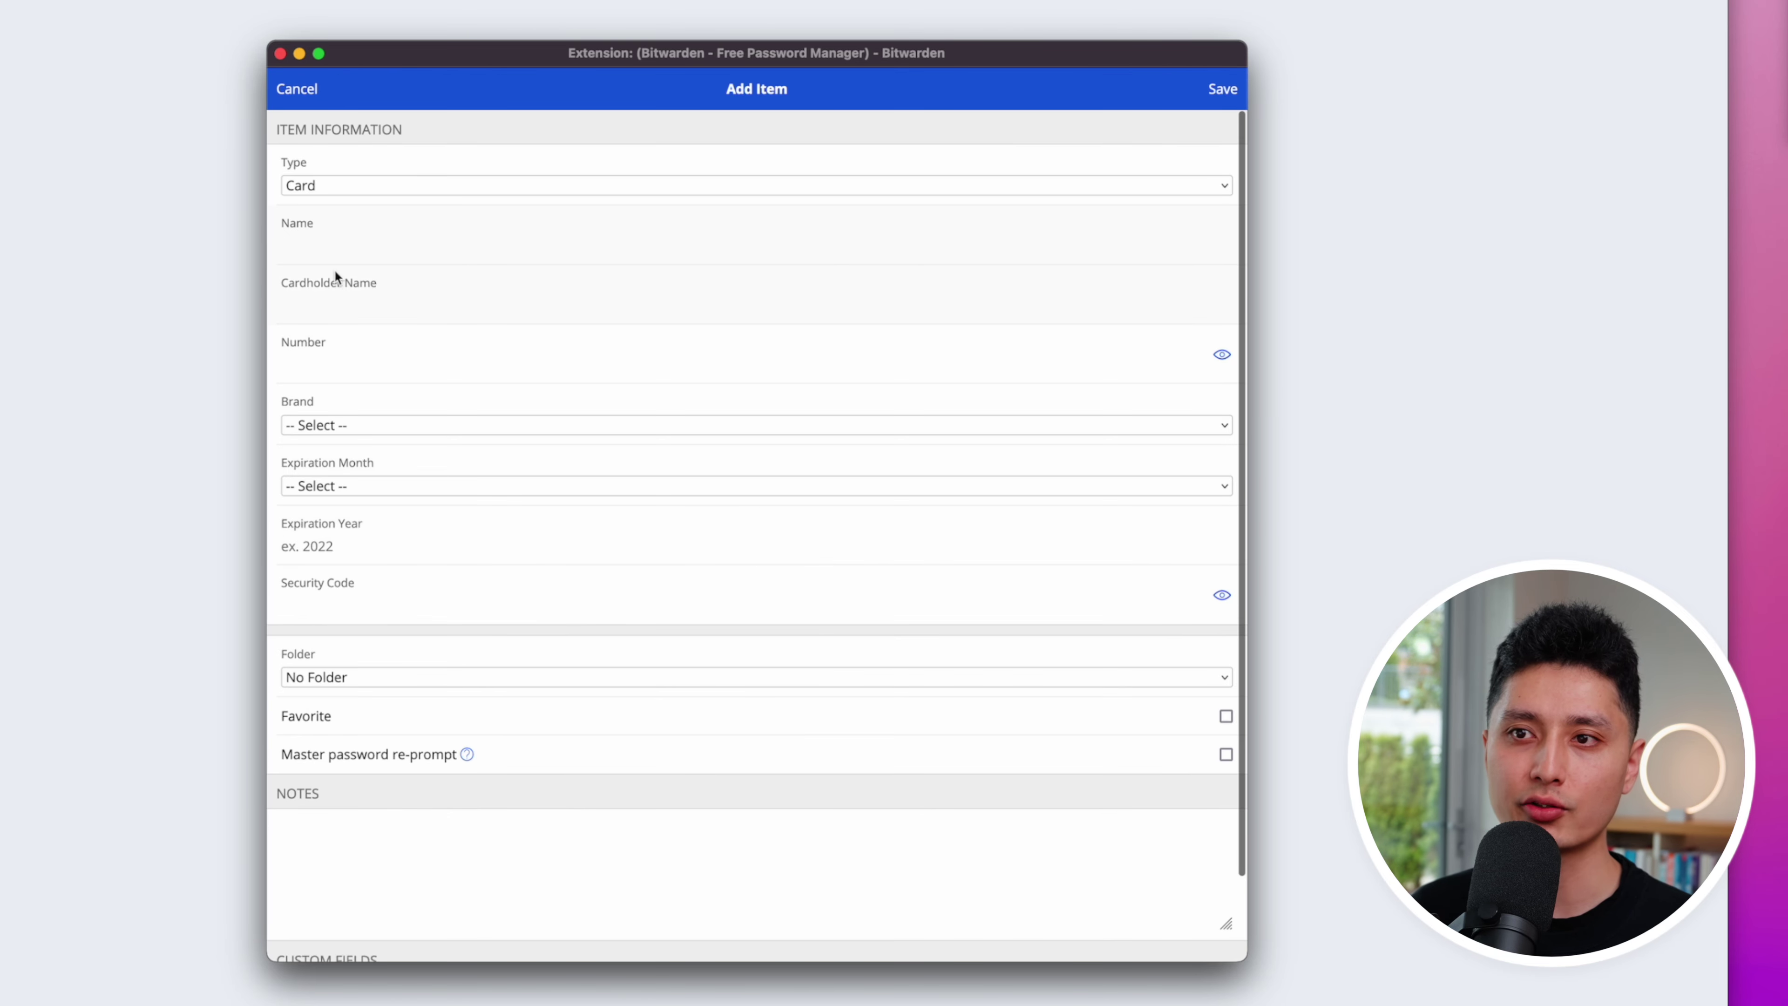
left_click(309, 247)
type("CC")
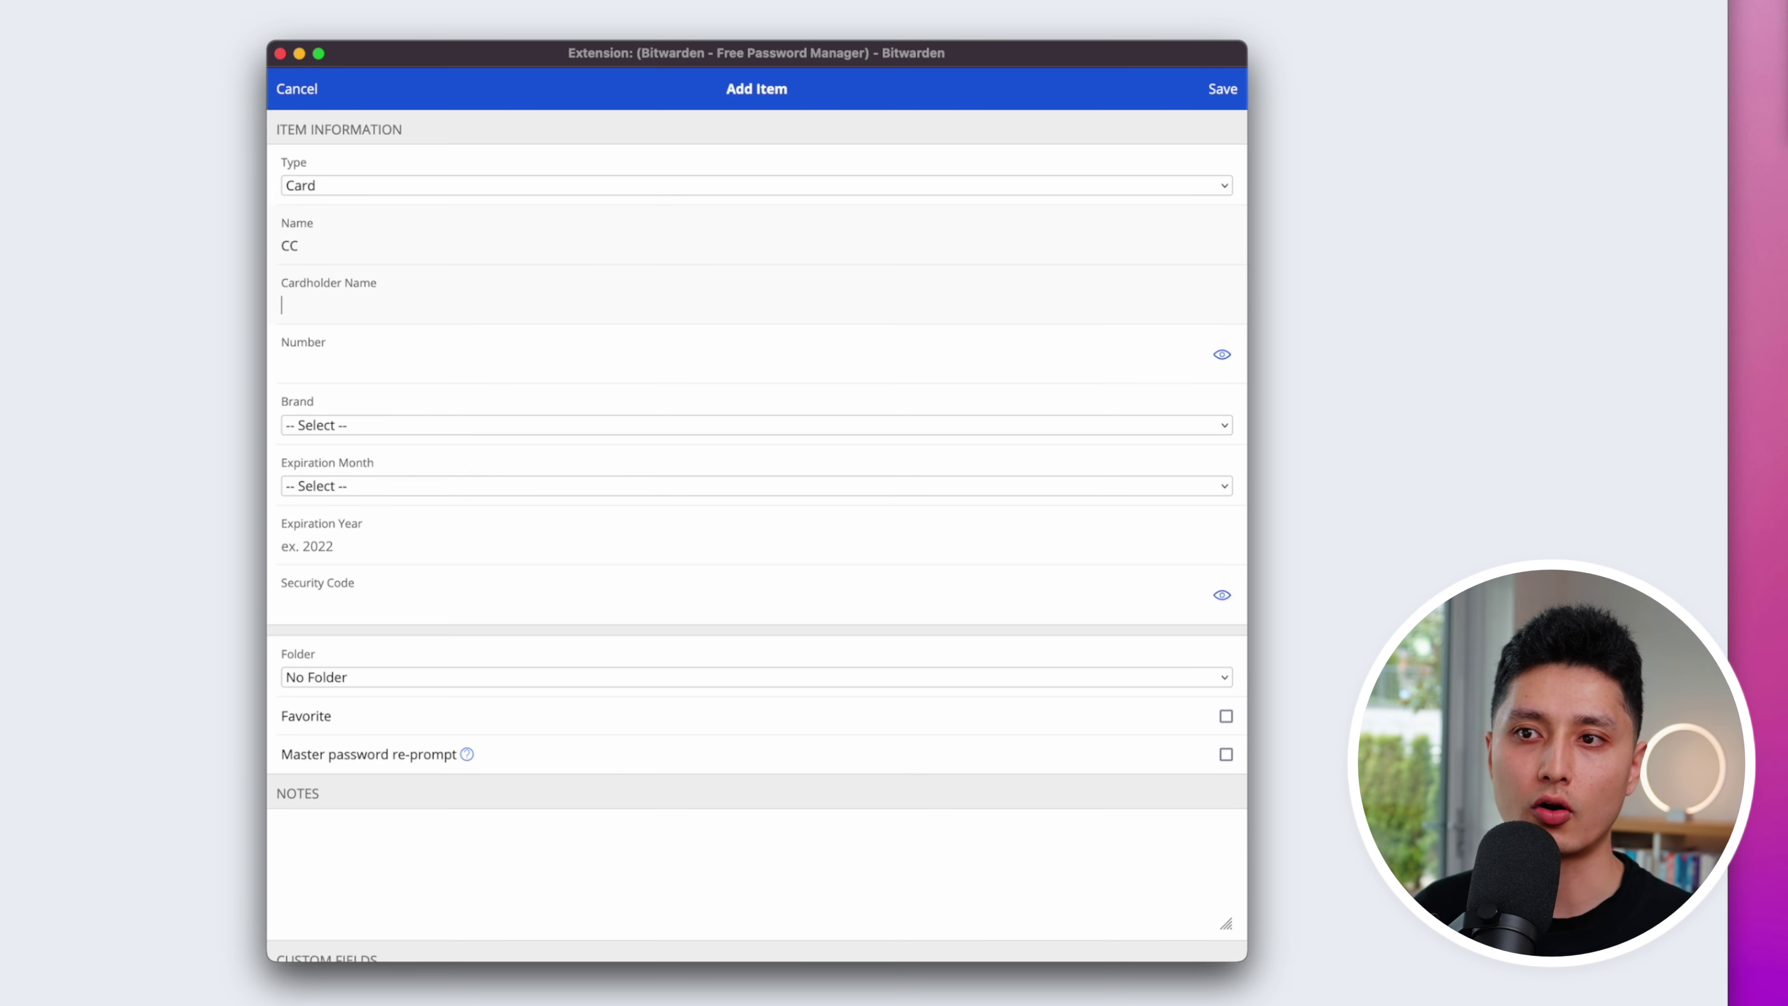
left_click(384, 678)
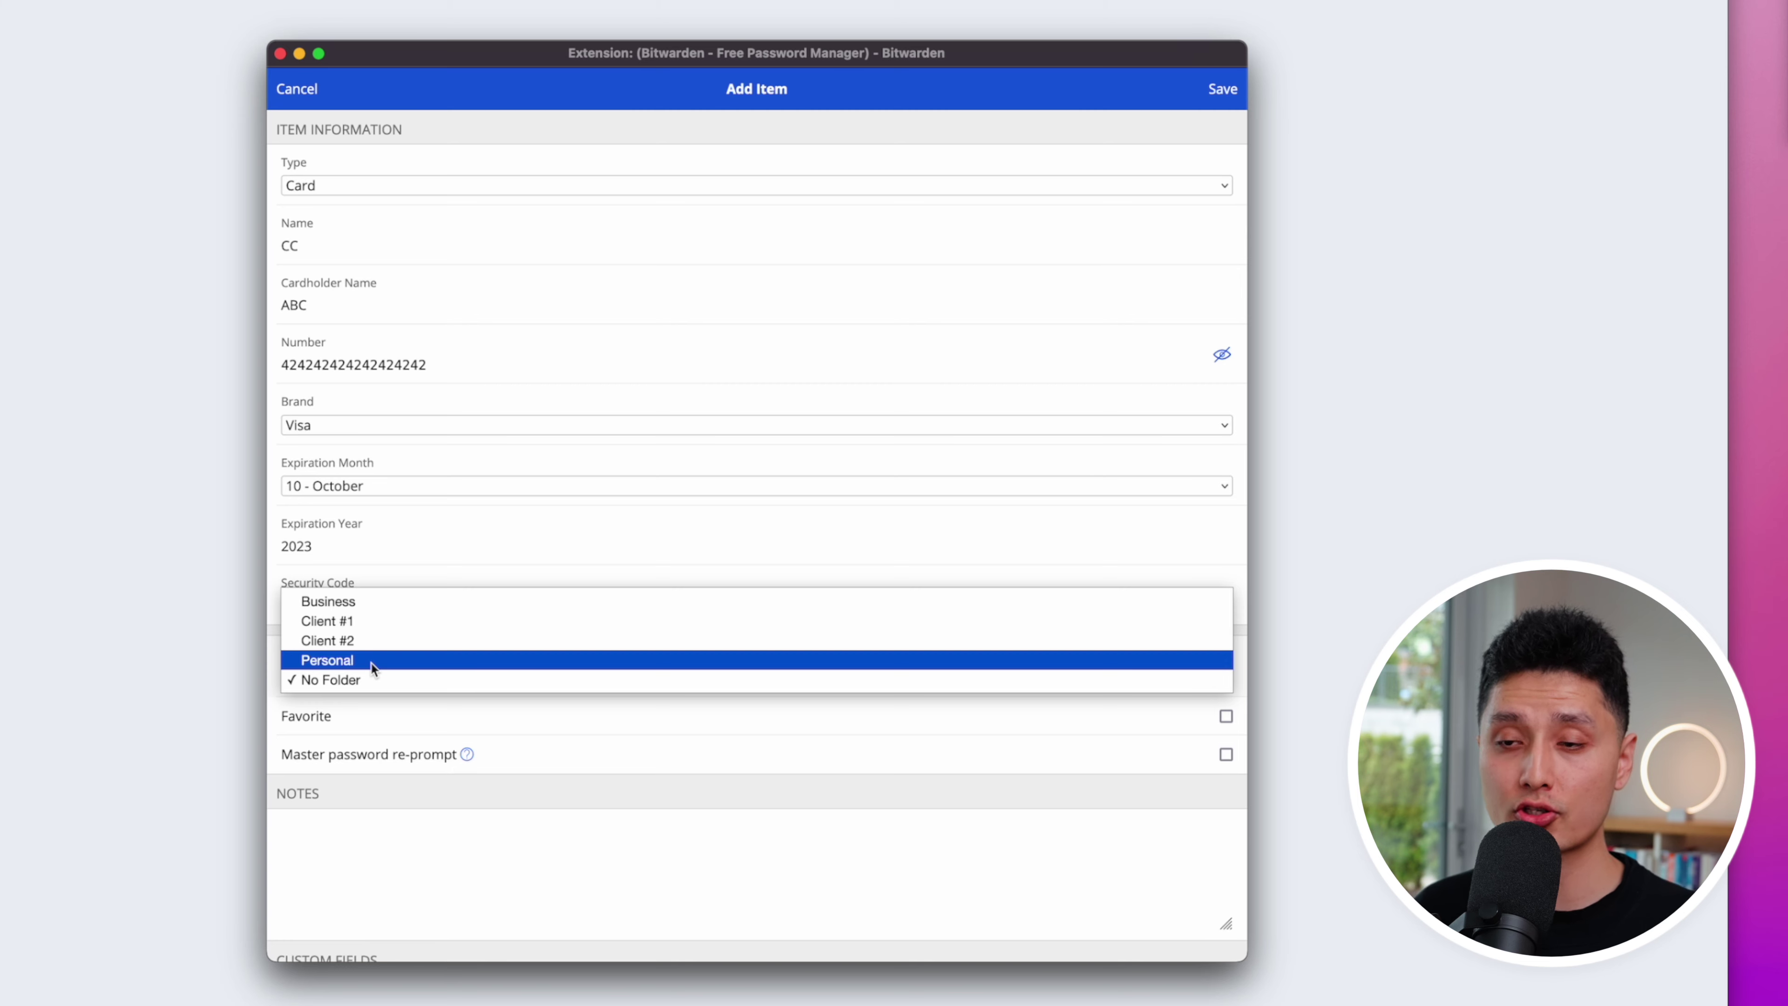
left_click(343, 662)
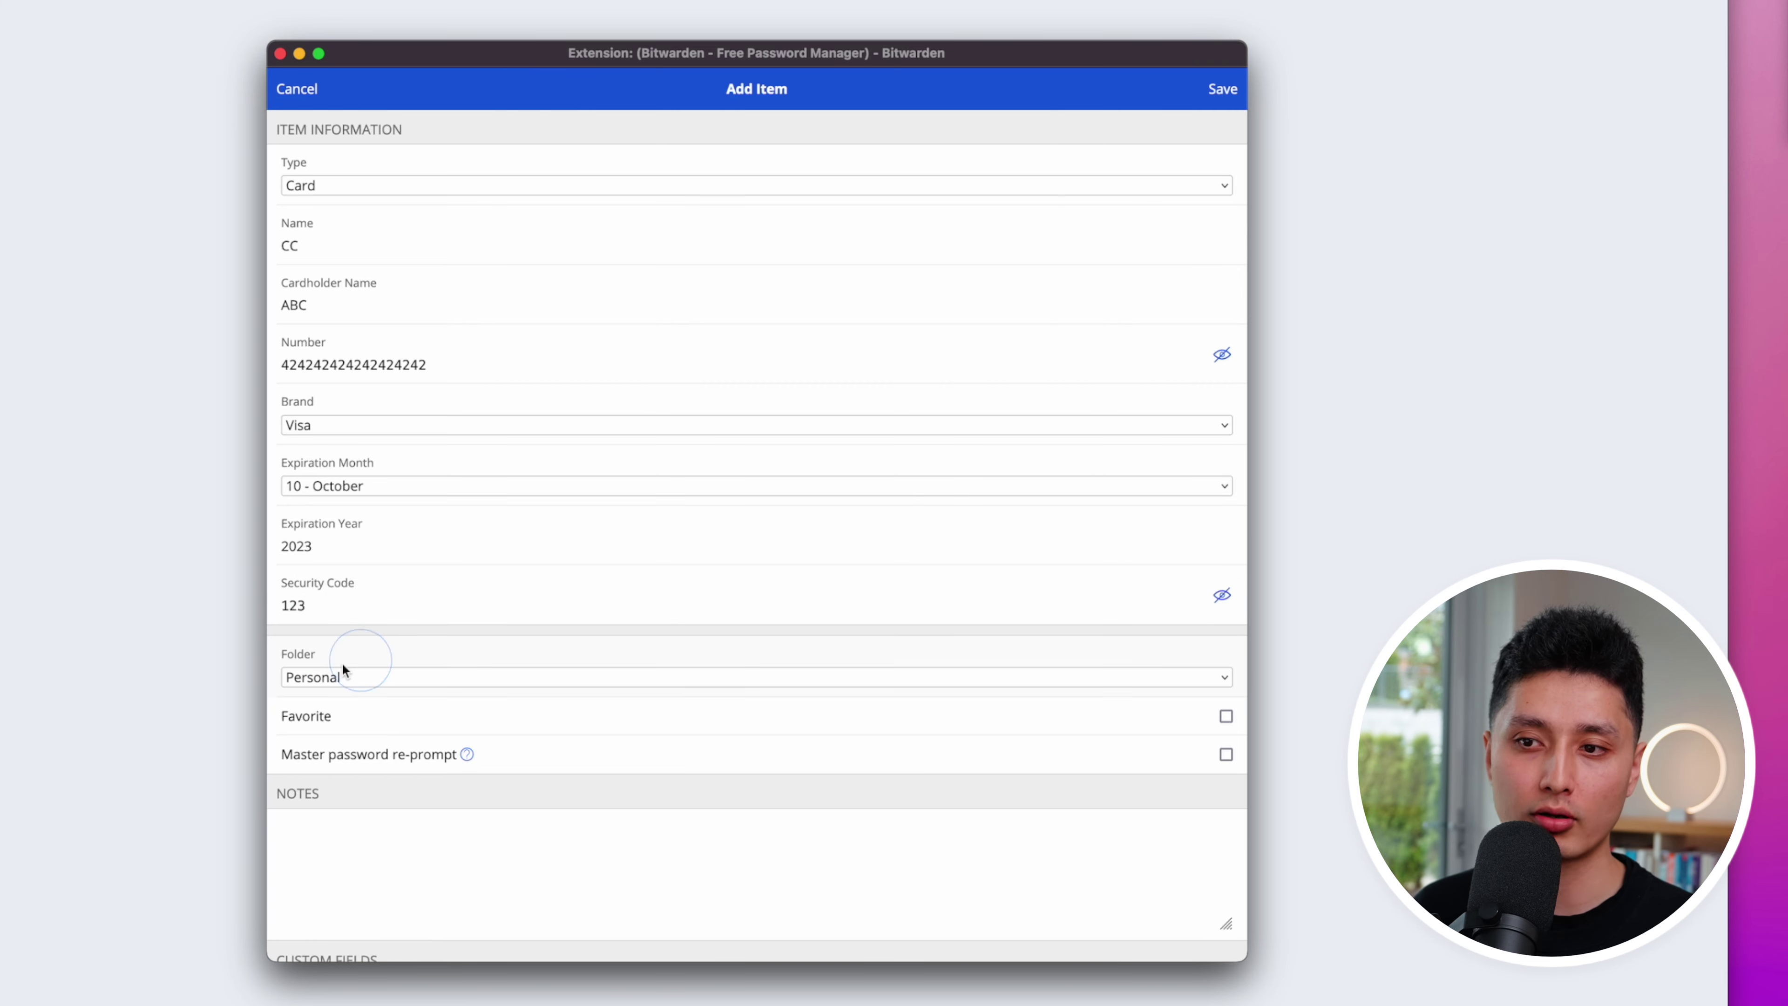
left_click(1223, 89)
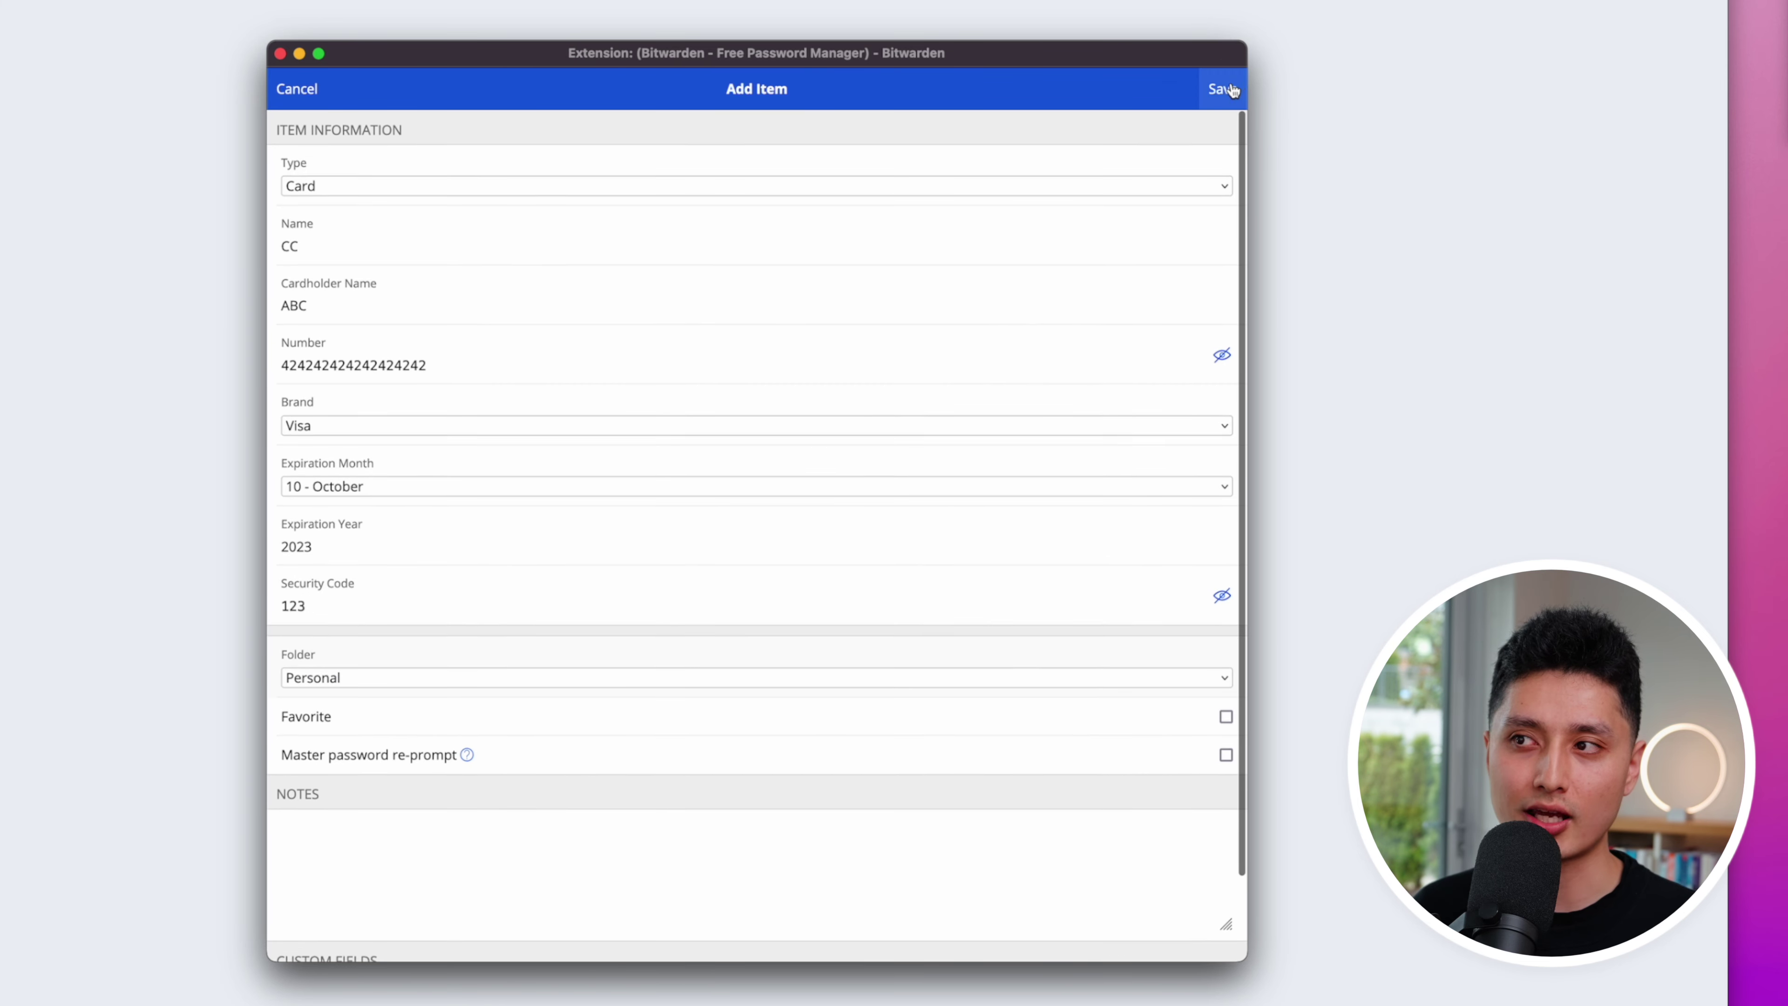
left_click(304, 88)
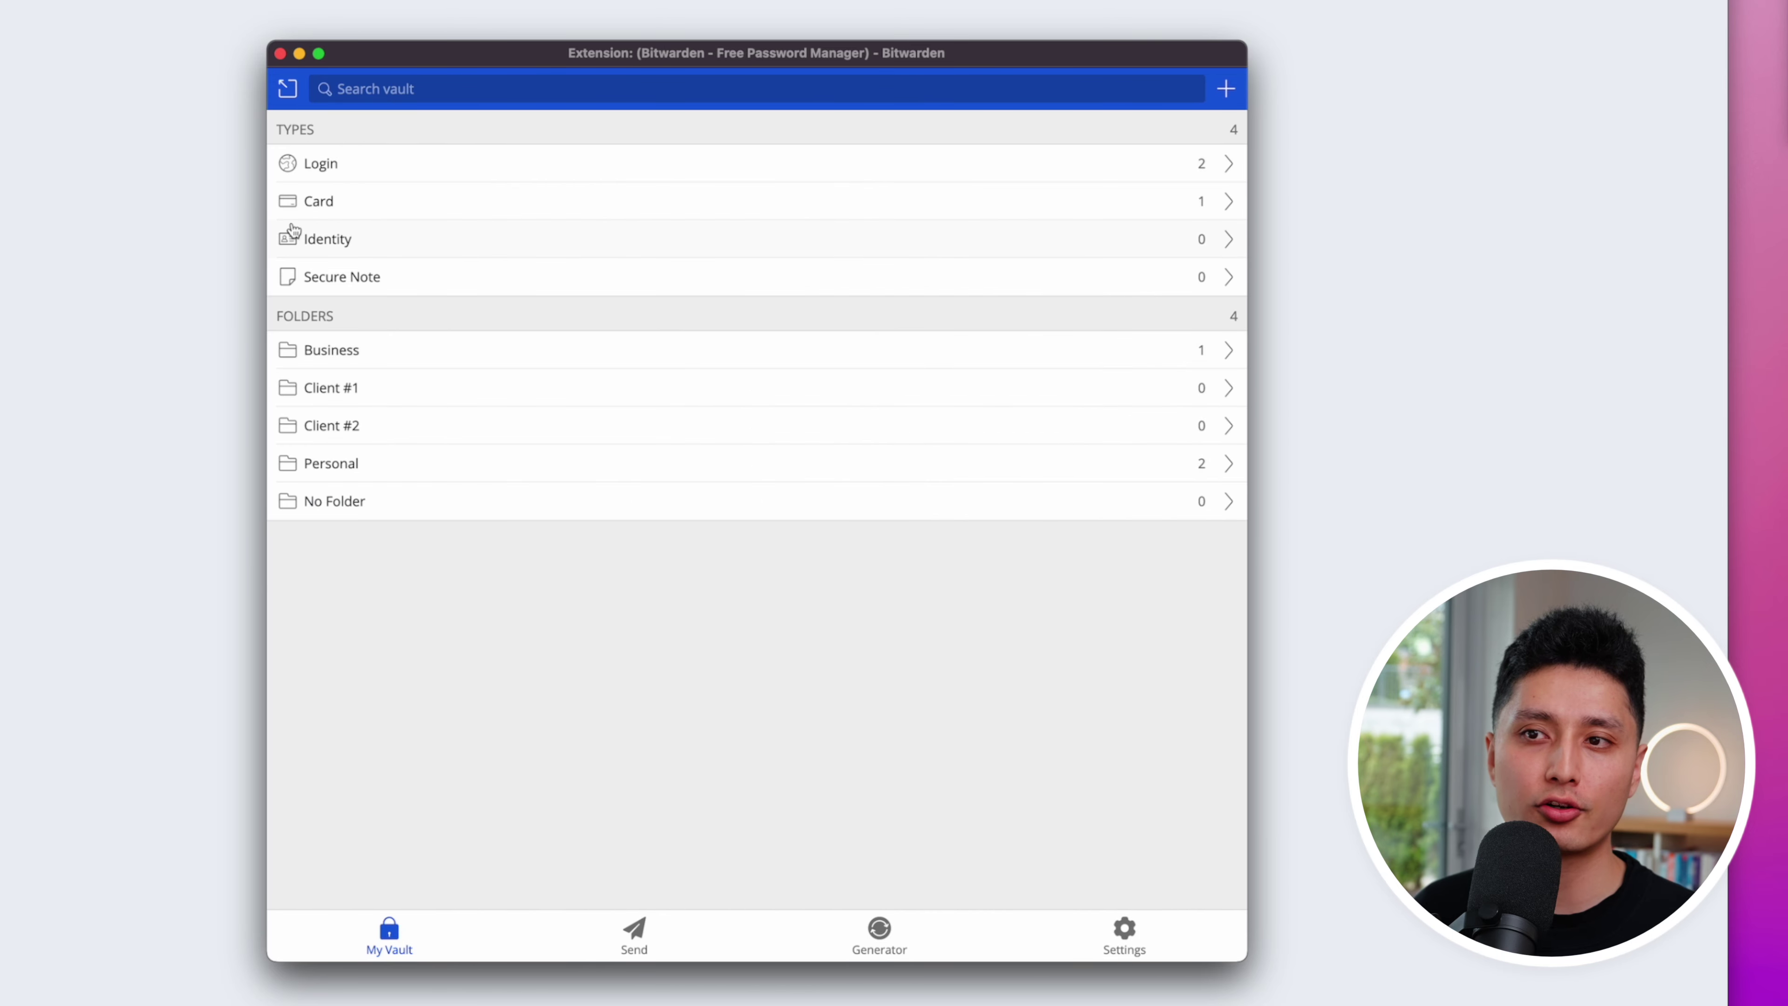
Step: Create an identity item with title Mr and the person's first and last name, then save it
left_click(341, 240)
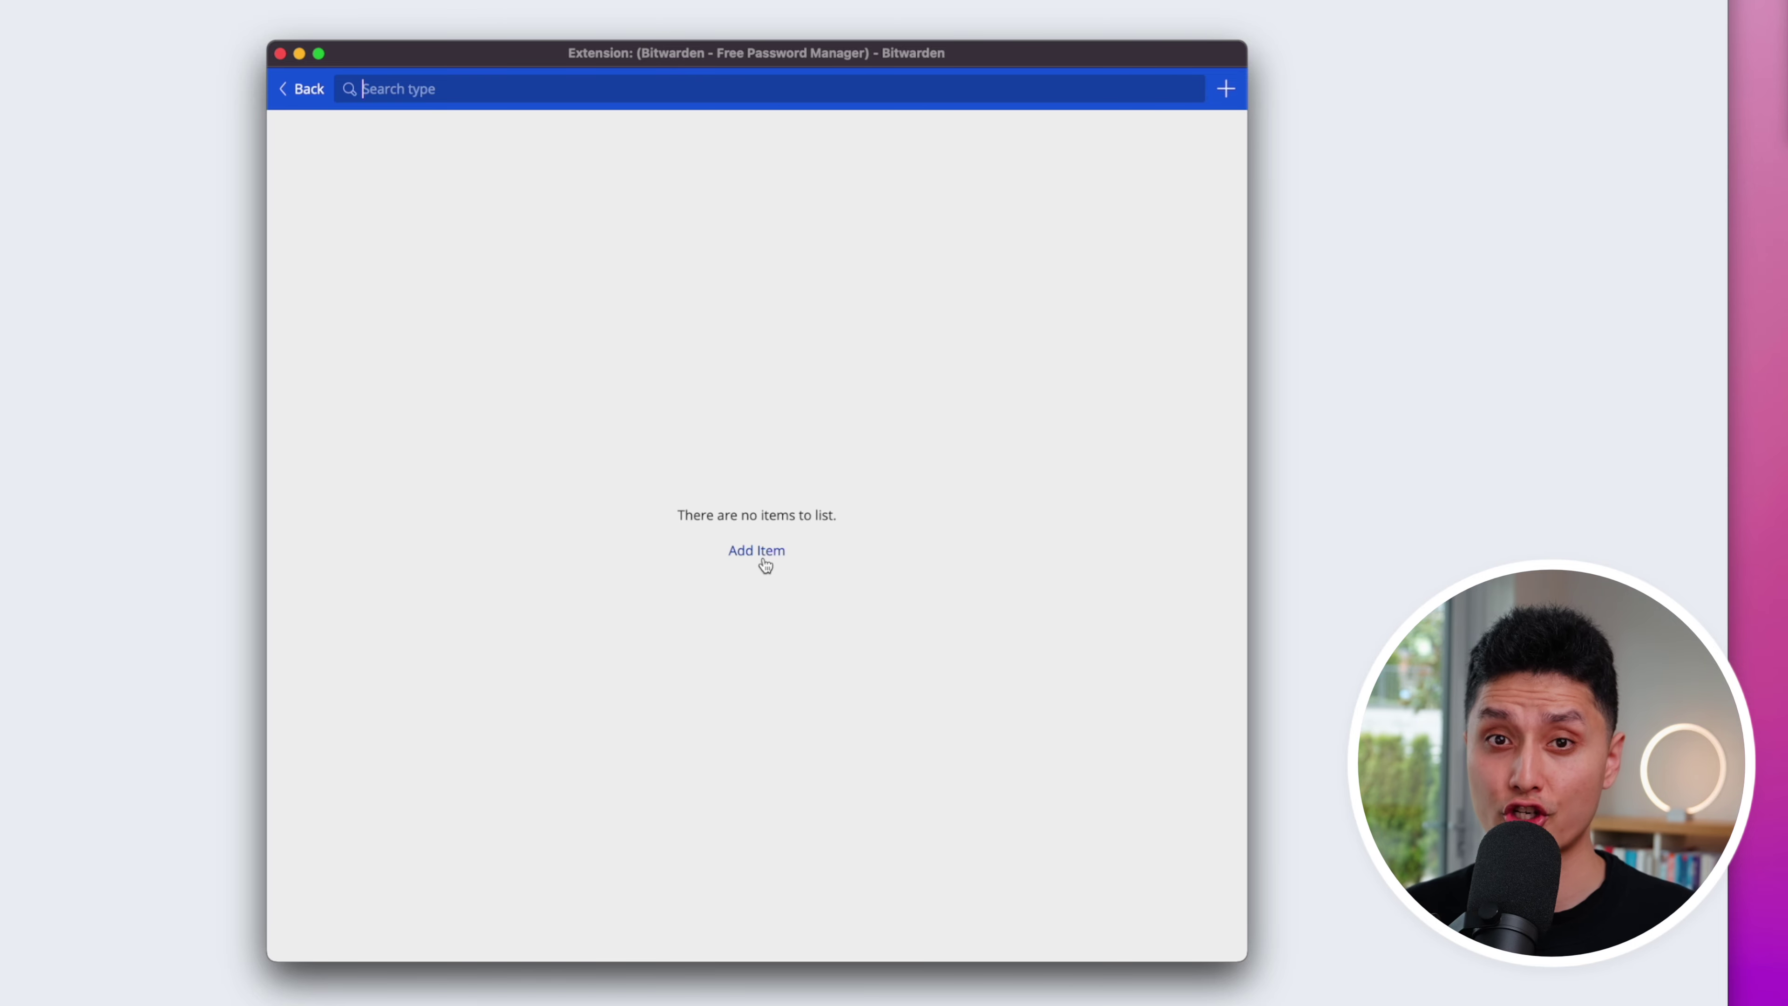
left_click(757, 550)
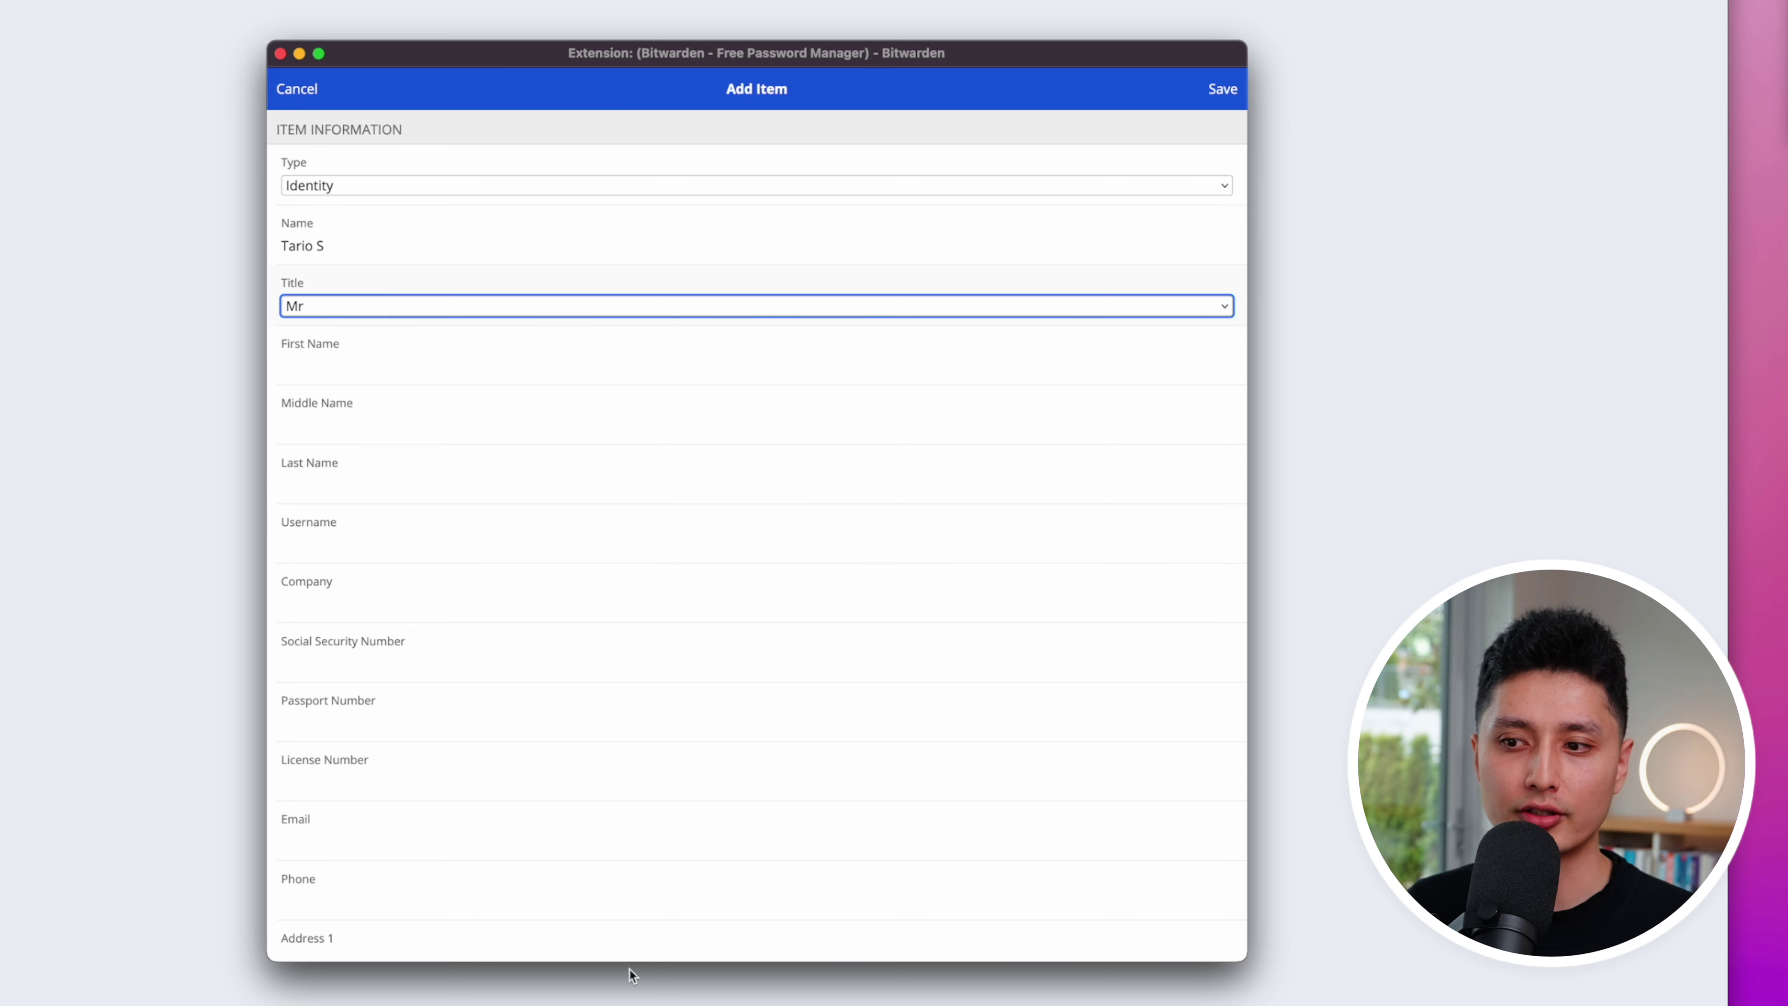
left_click_drag(633, 961, 634, 1005)
left_click(383, 484)
scroll(328, 519, "down", 5)
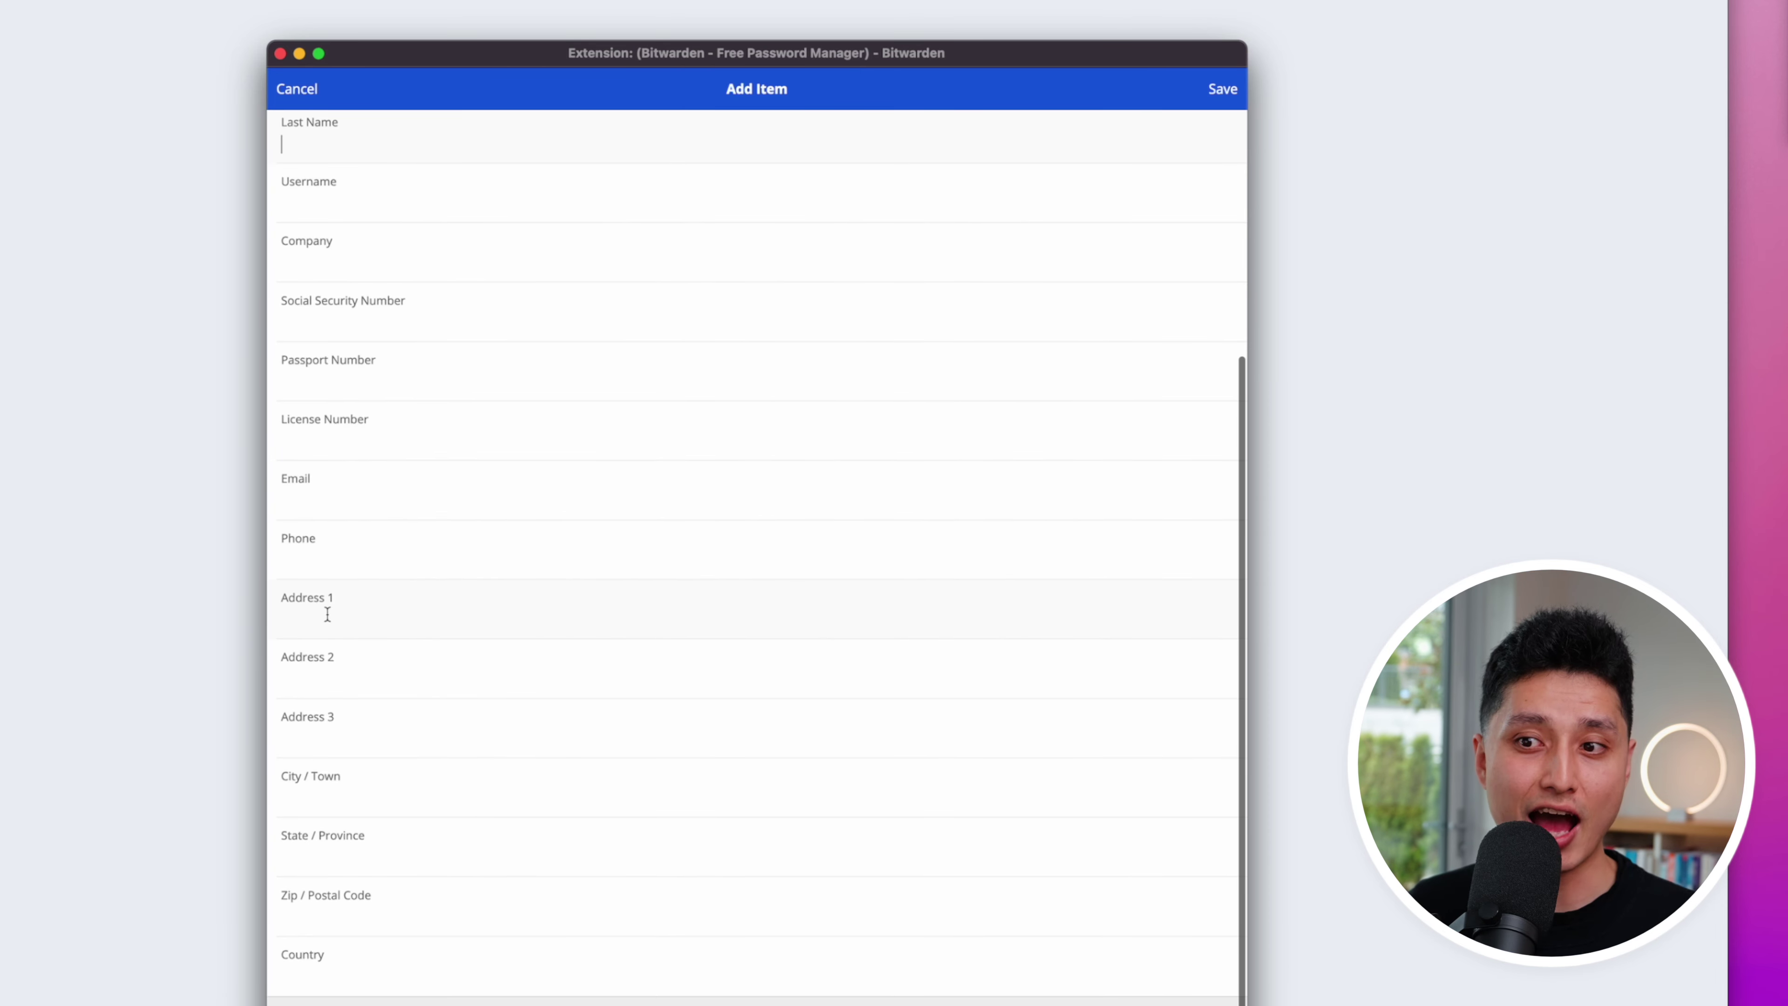
scroll(366, 592, "up", 5)
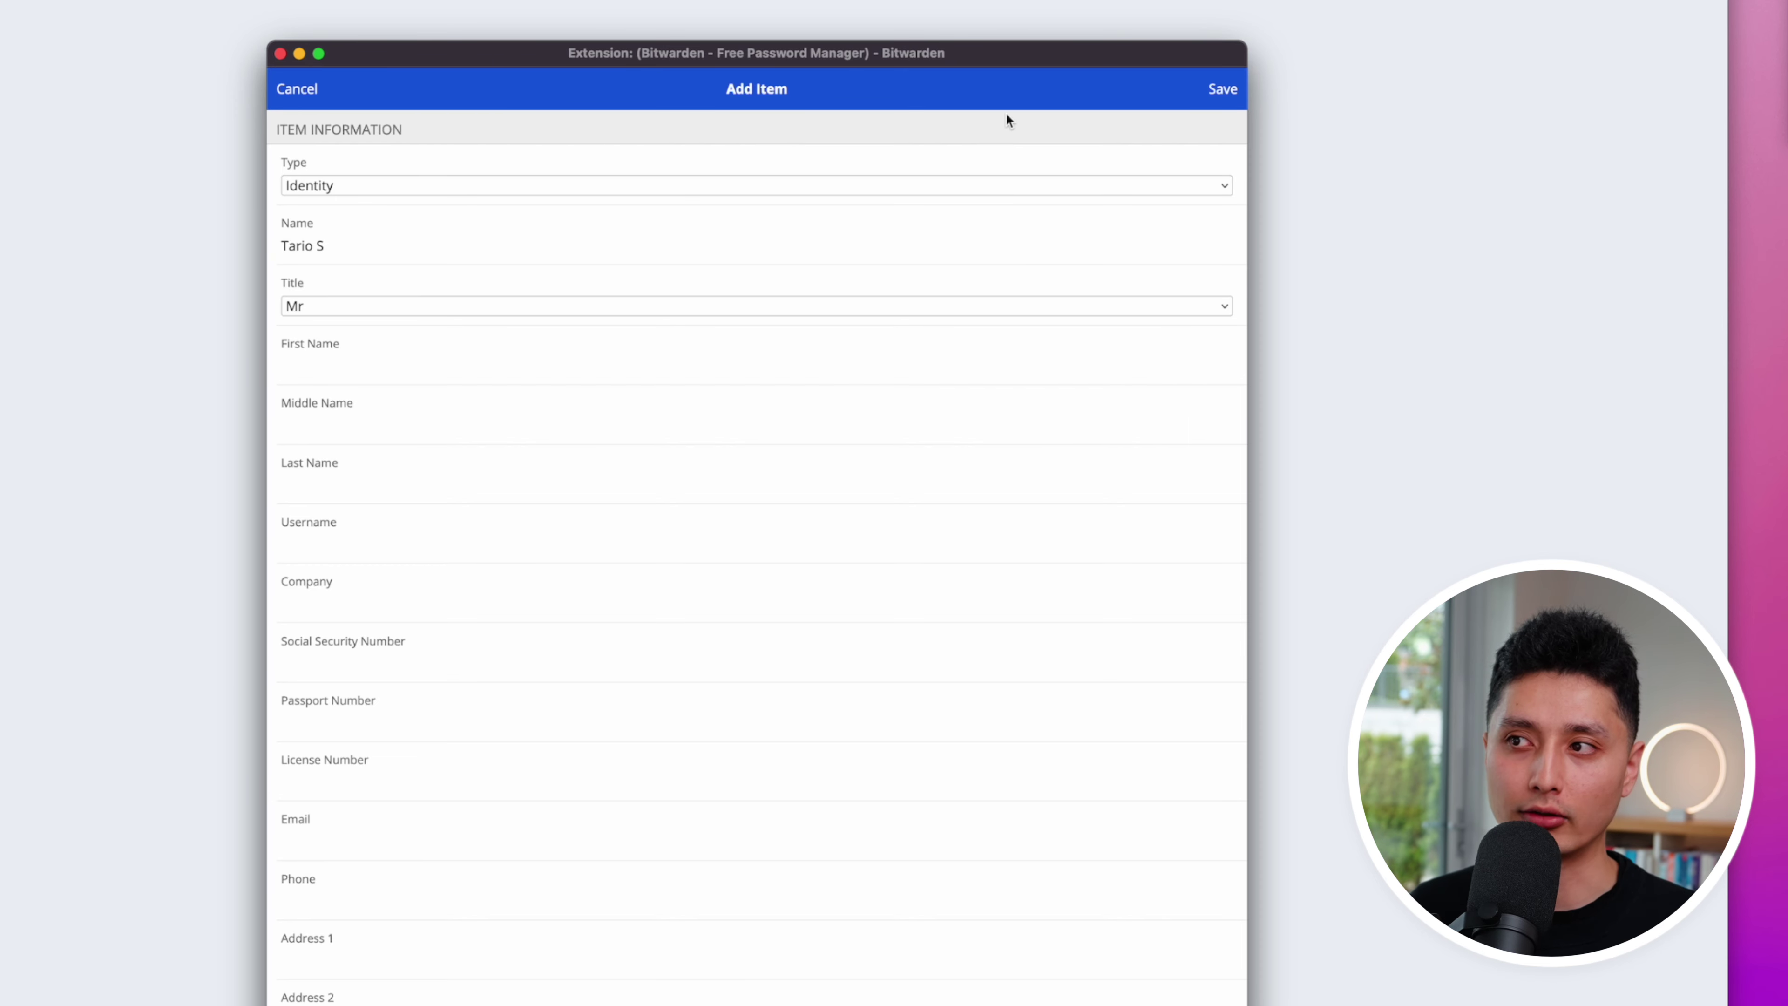
left_click(1212, 93)
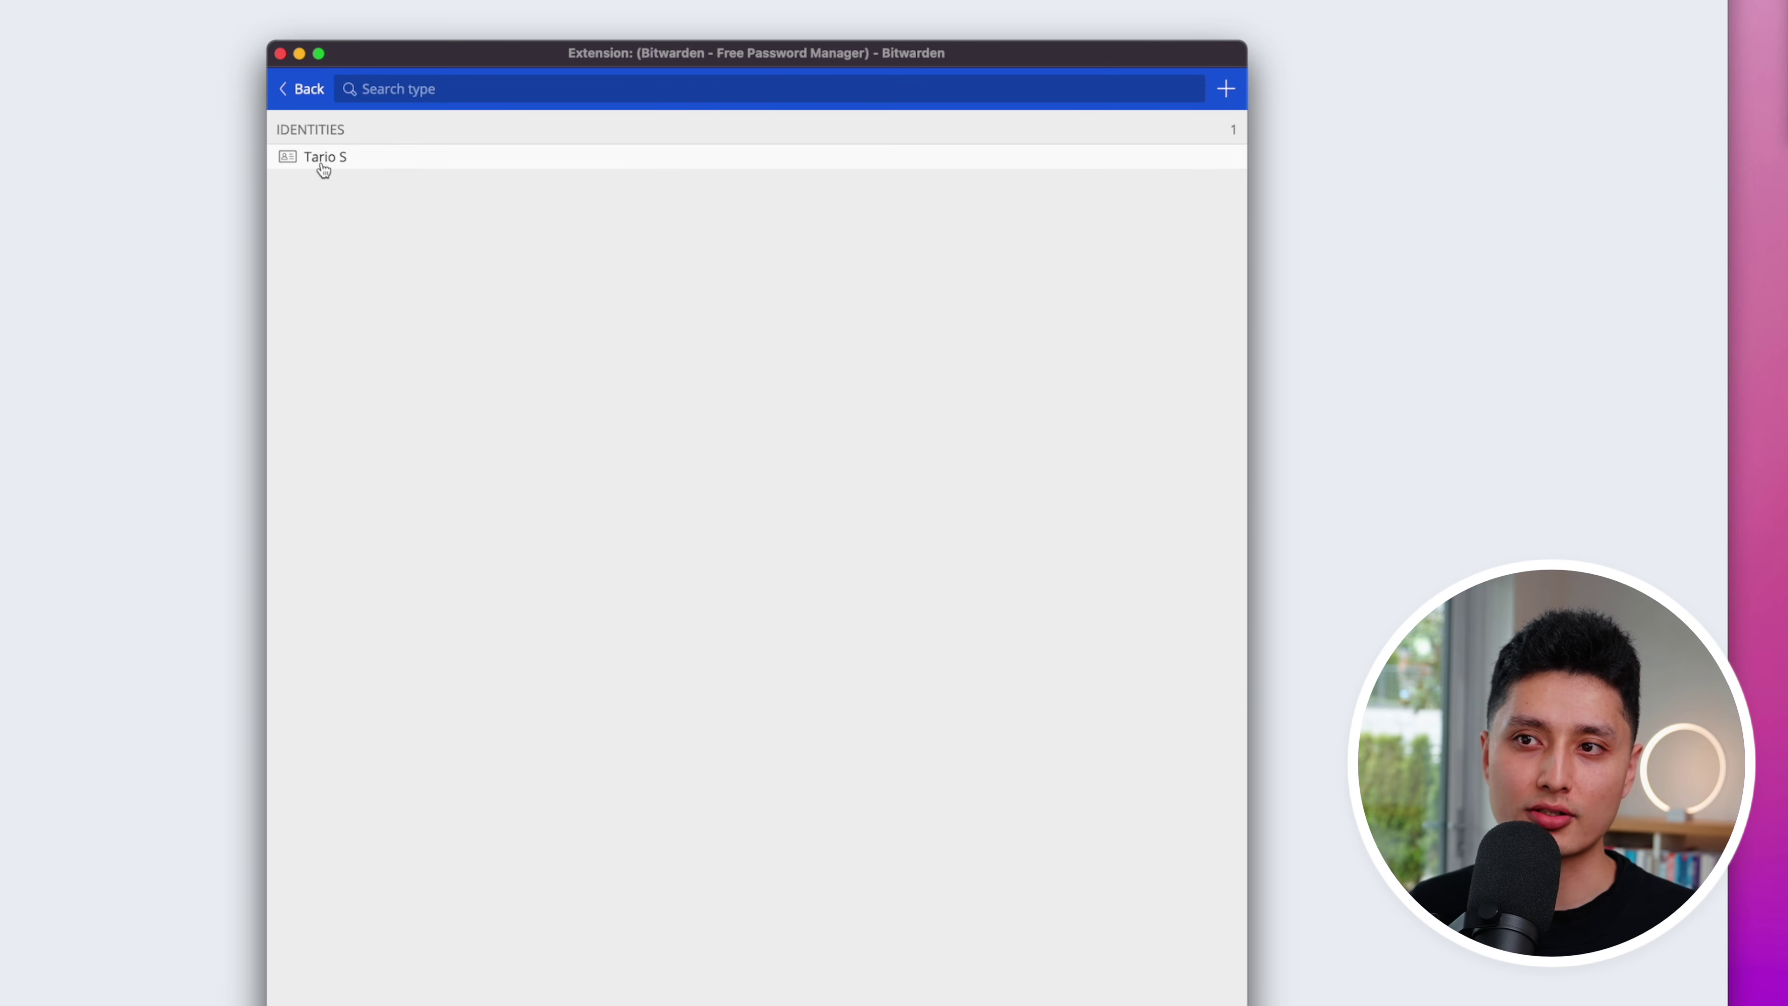
Step: Add secure note 'Important Note' reading 'Security Note goes here!' to the Personal folder and save it
left_click(304, 91)
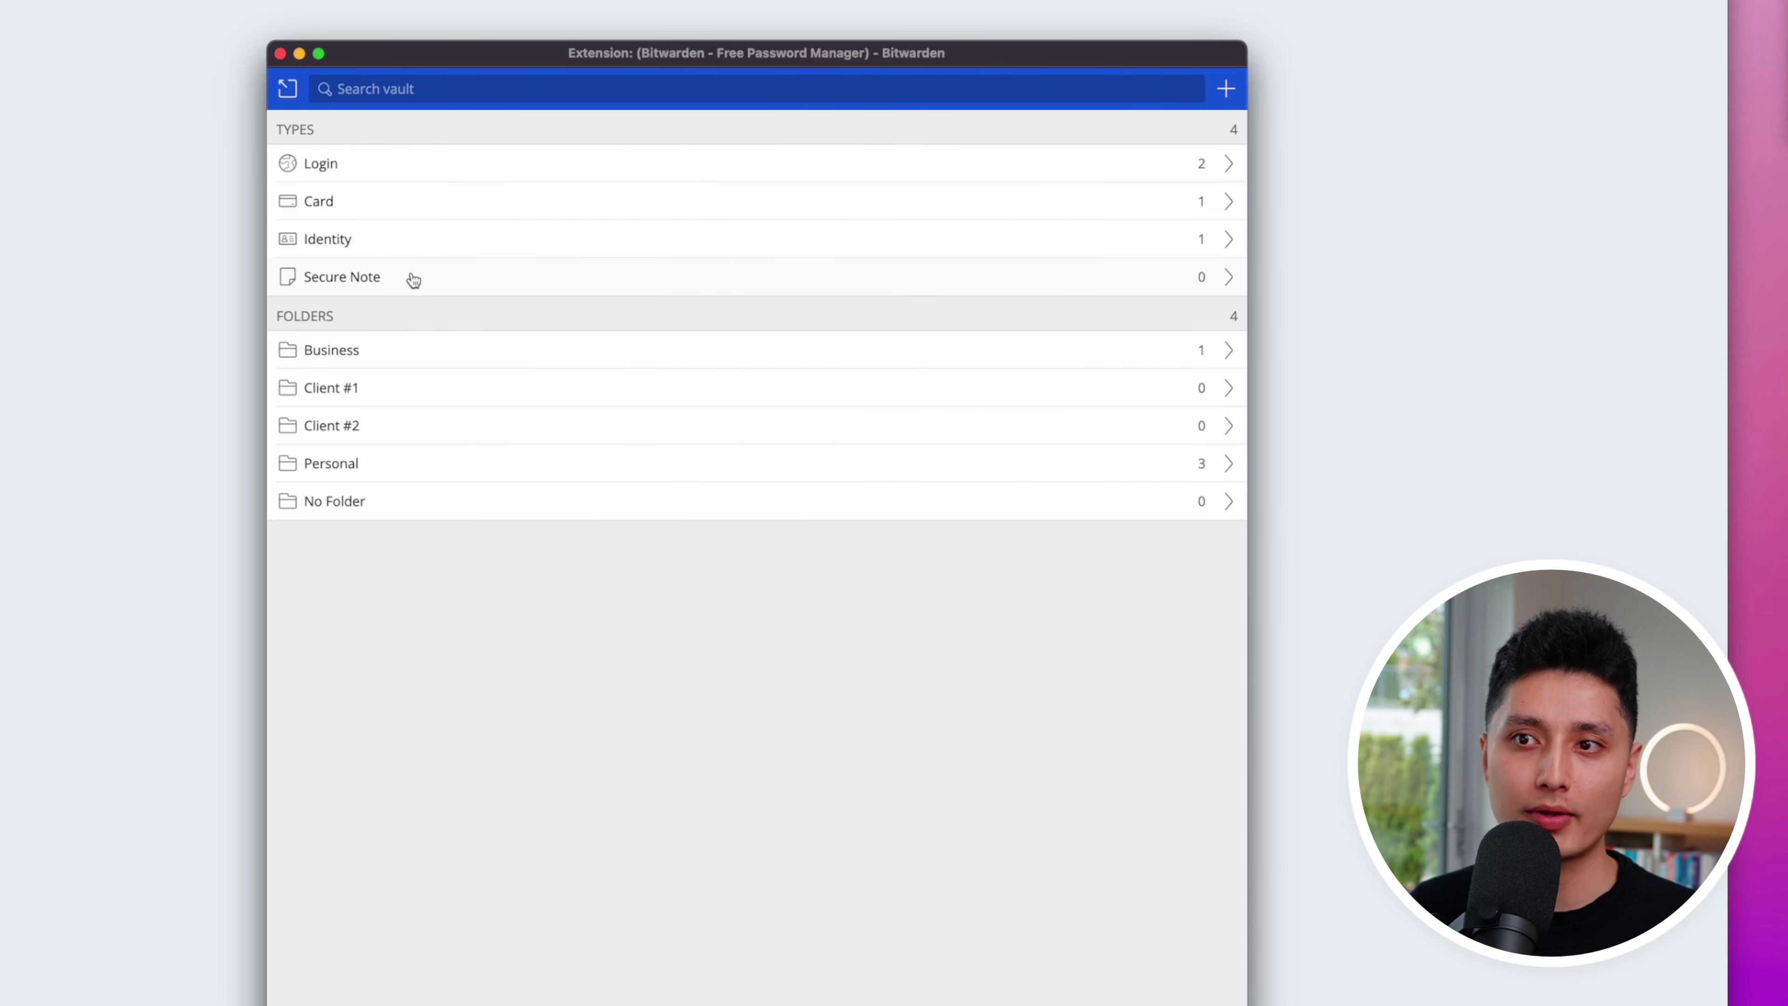
left_click(348, 281)
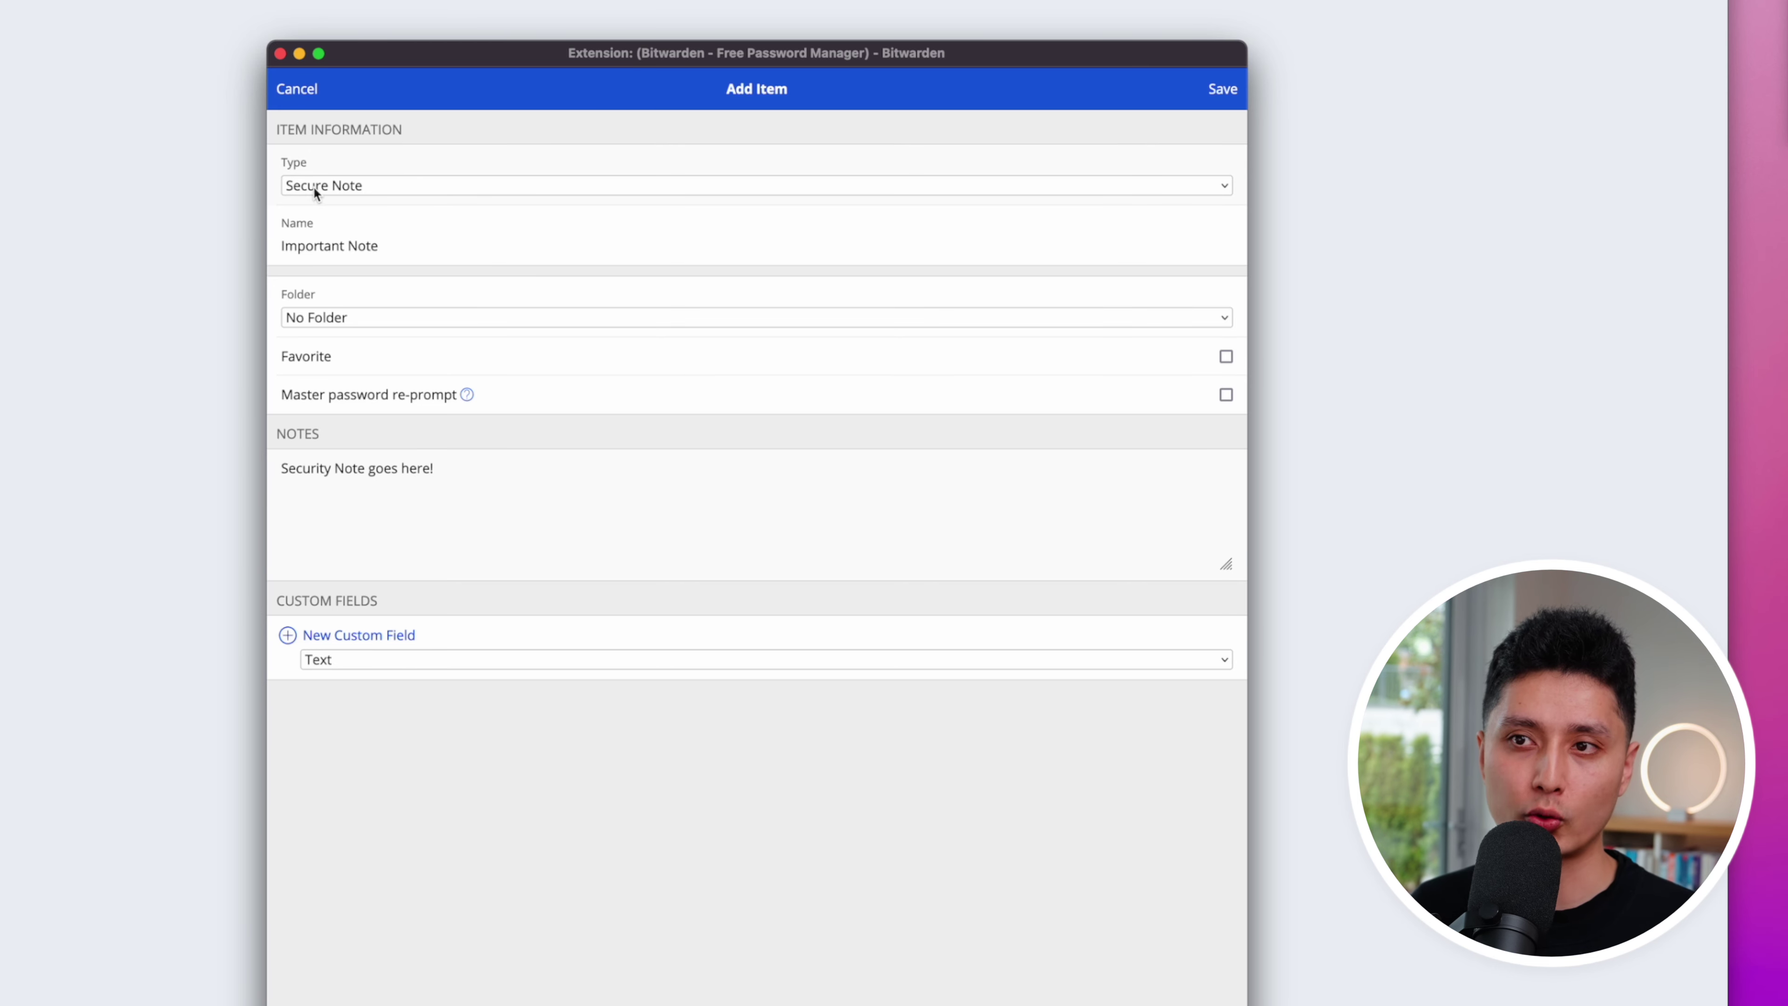
left_click(336, 317)
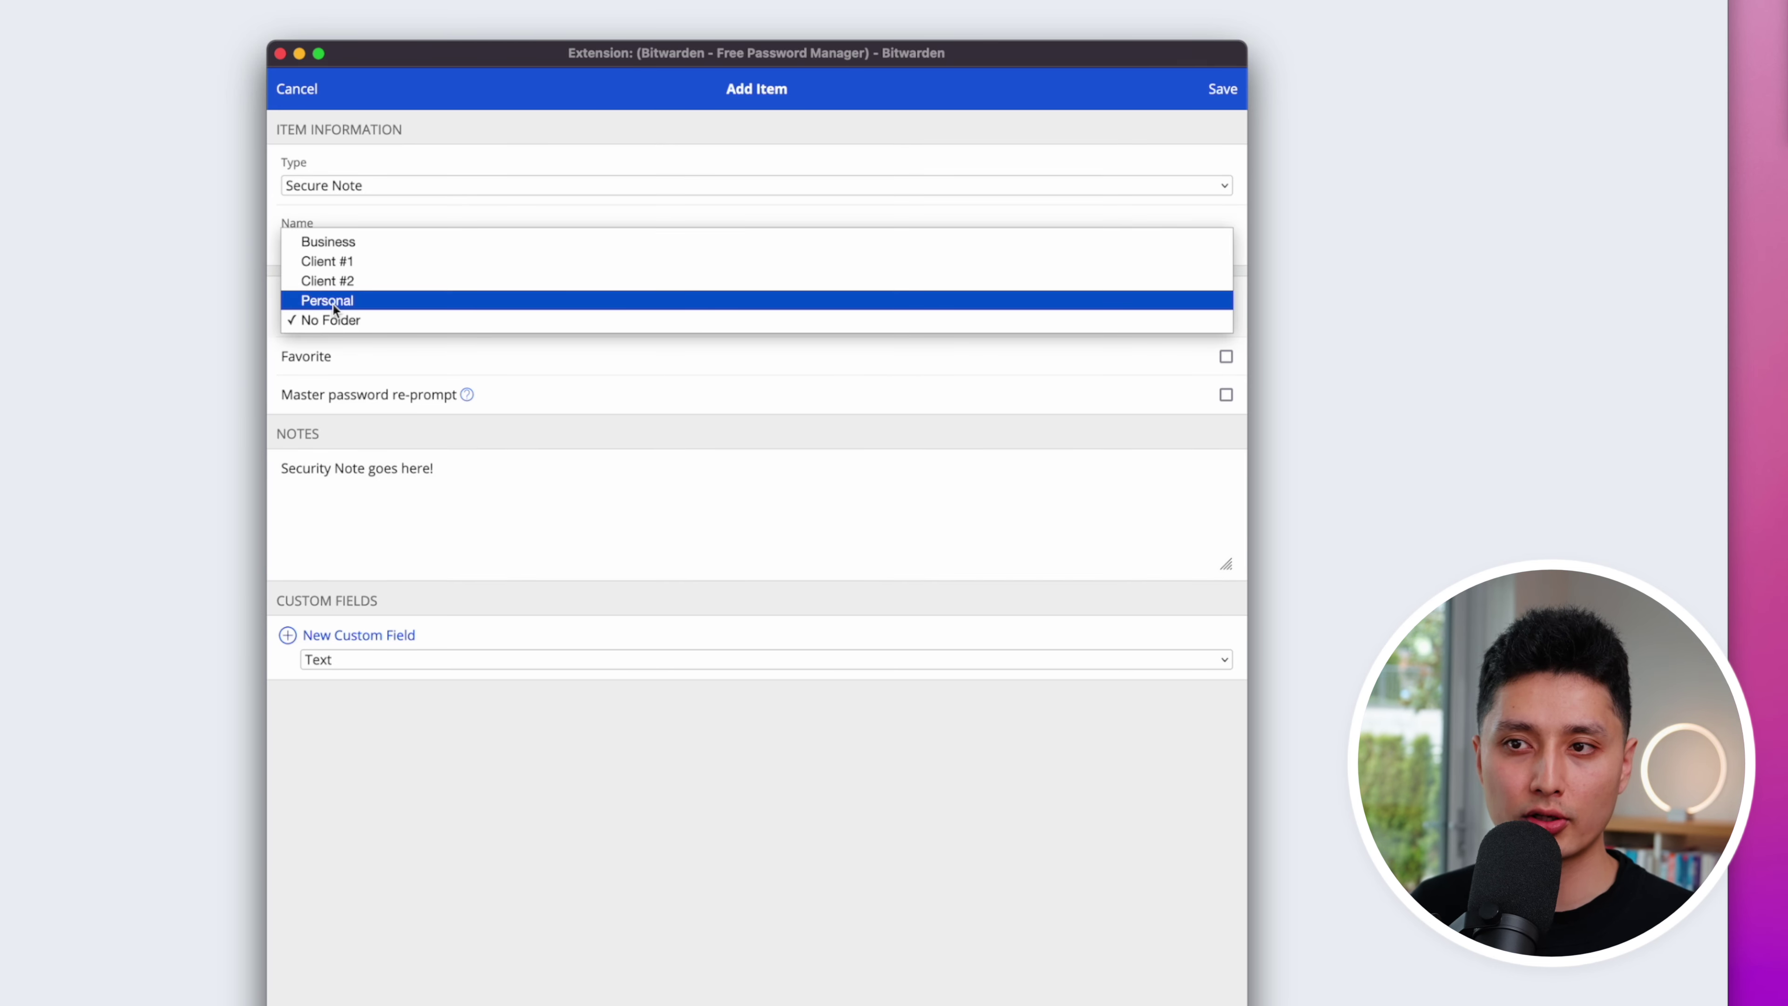
left_click(335, 309)
left_click_drag(411, 495, 214, 474)
left_click_drag(1223, 561, 1225, 899)
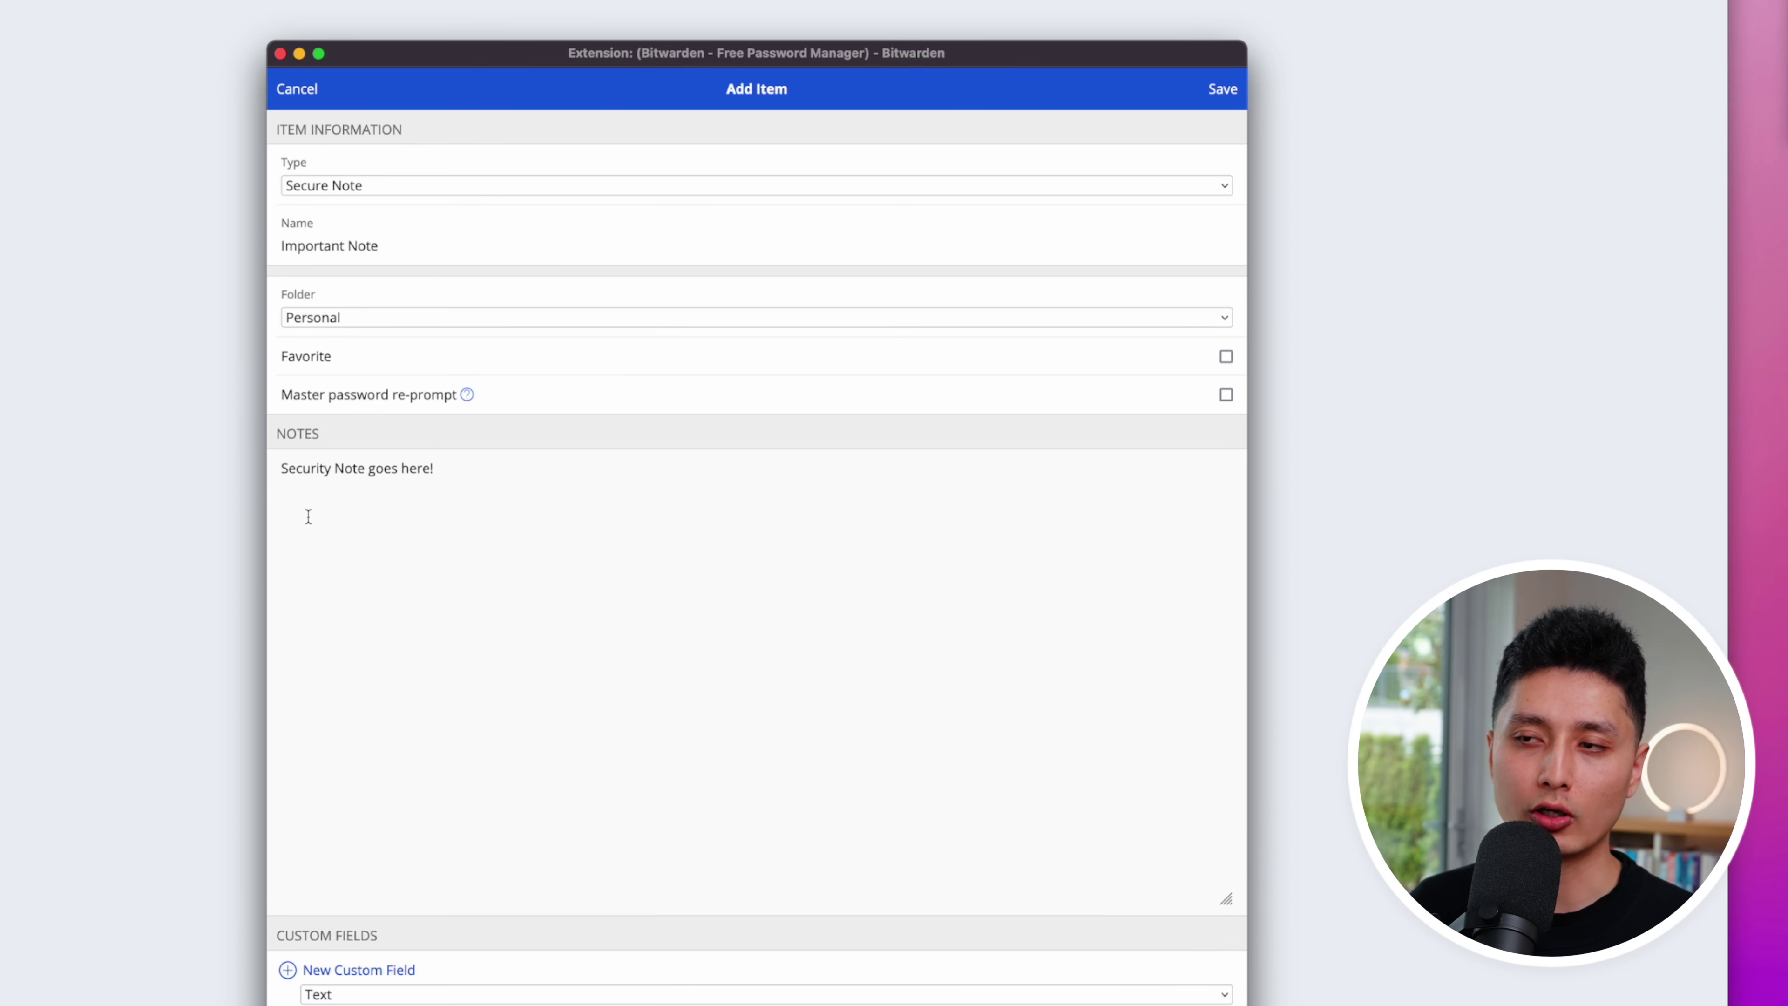
left_click(1211, 93)
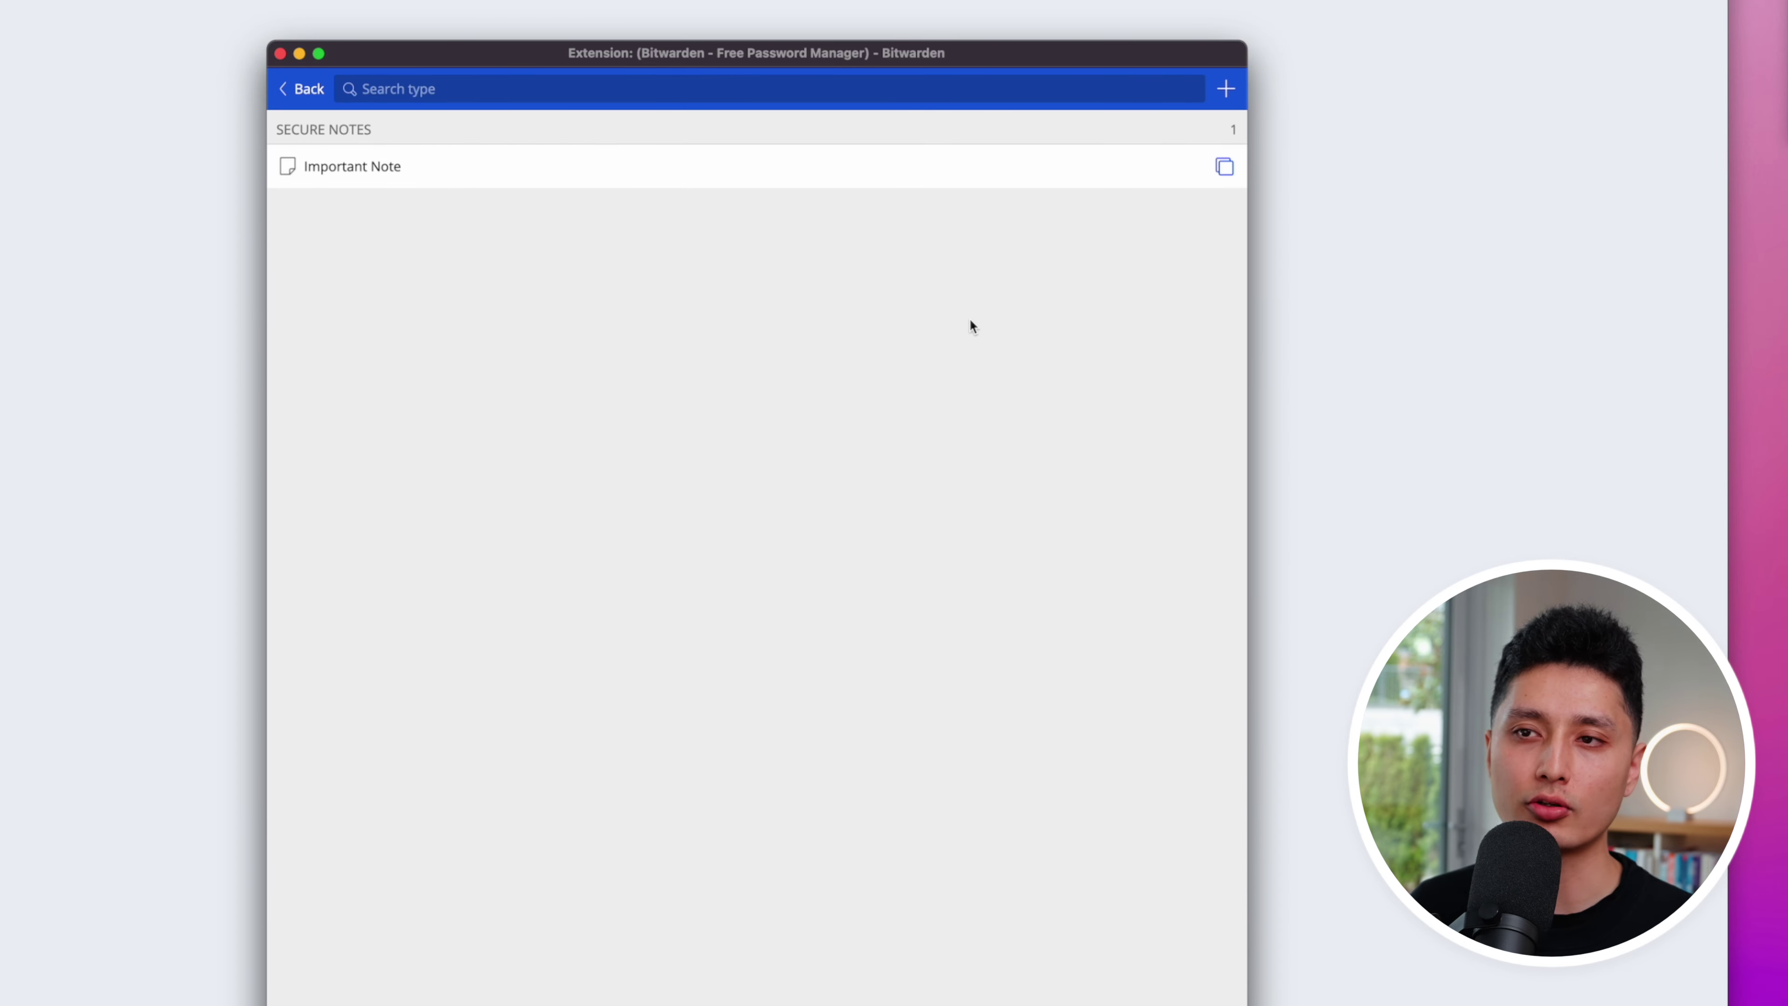
Step: In extension settings, switch Vault Timeout to 5 minutes, then back to On Browser Restart
left_click(303, 89)
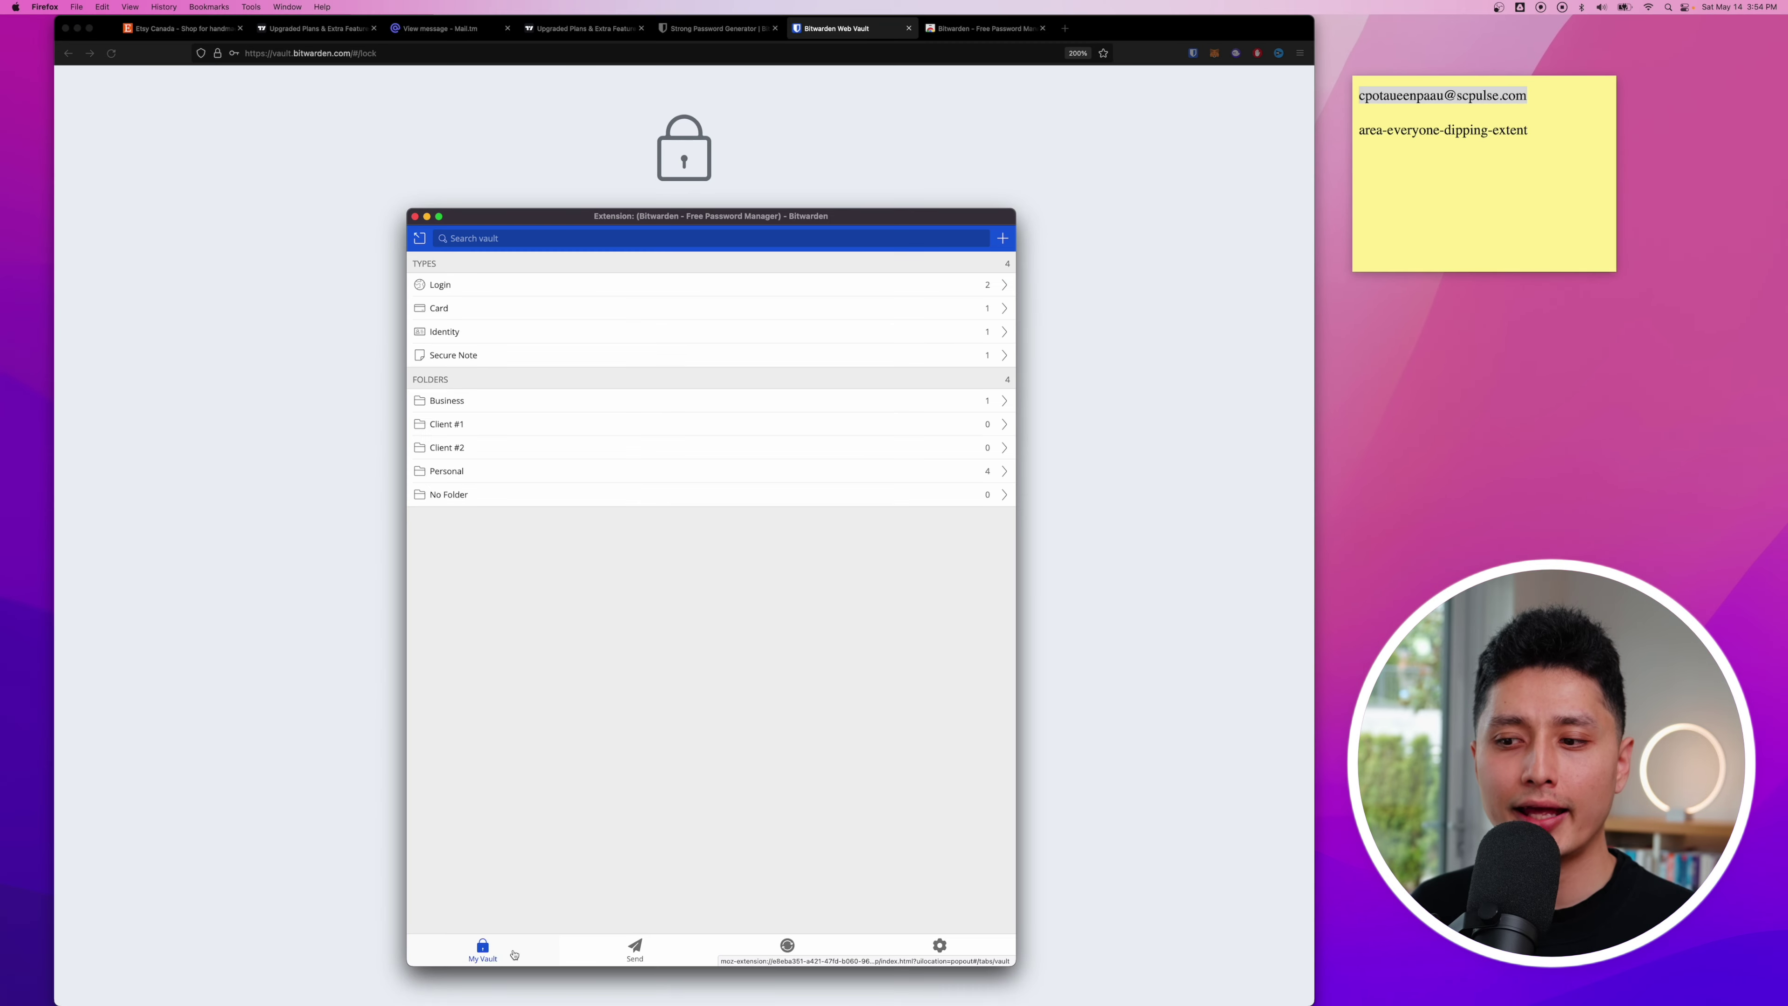
left_click(940, 952)
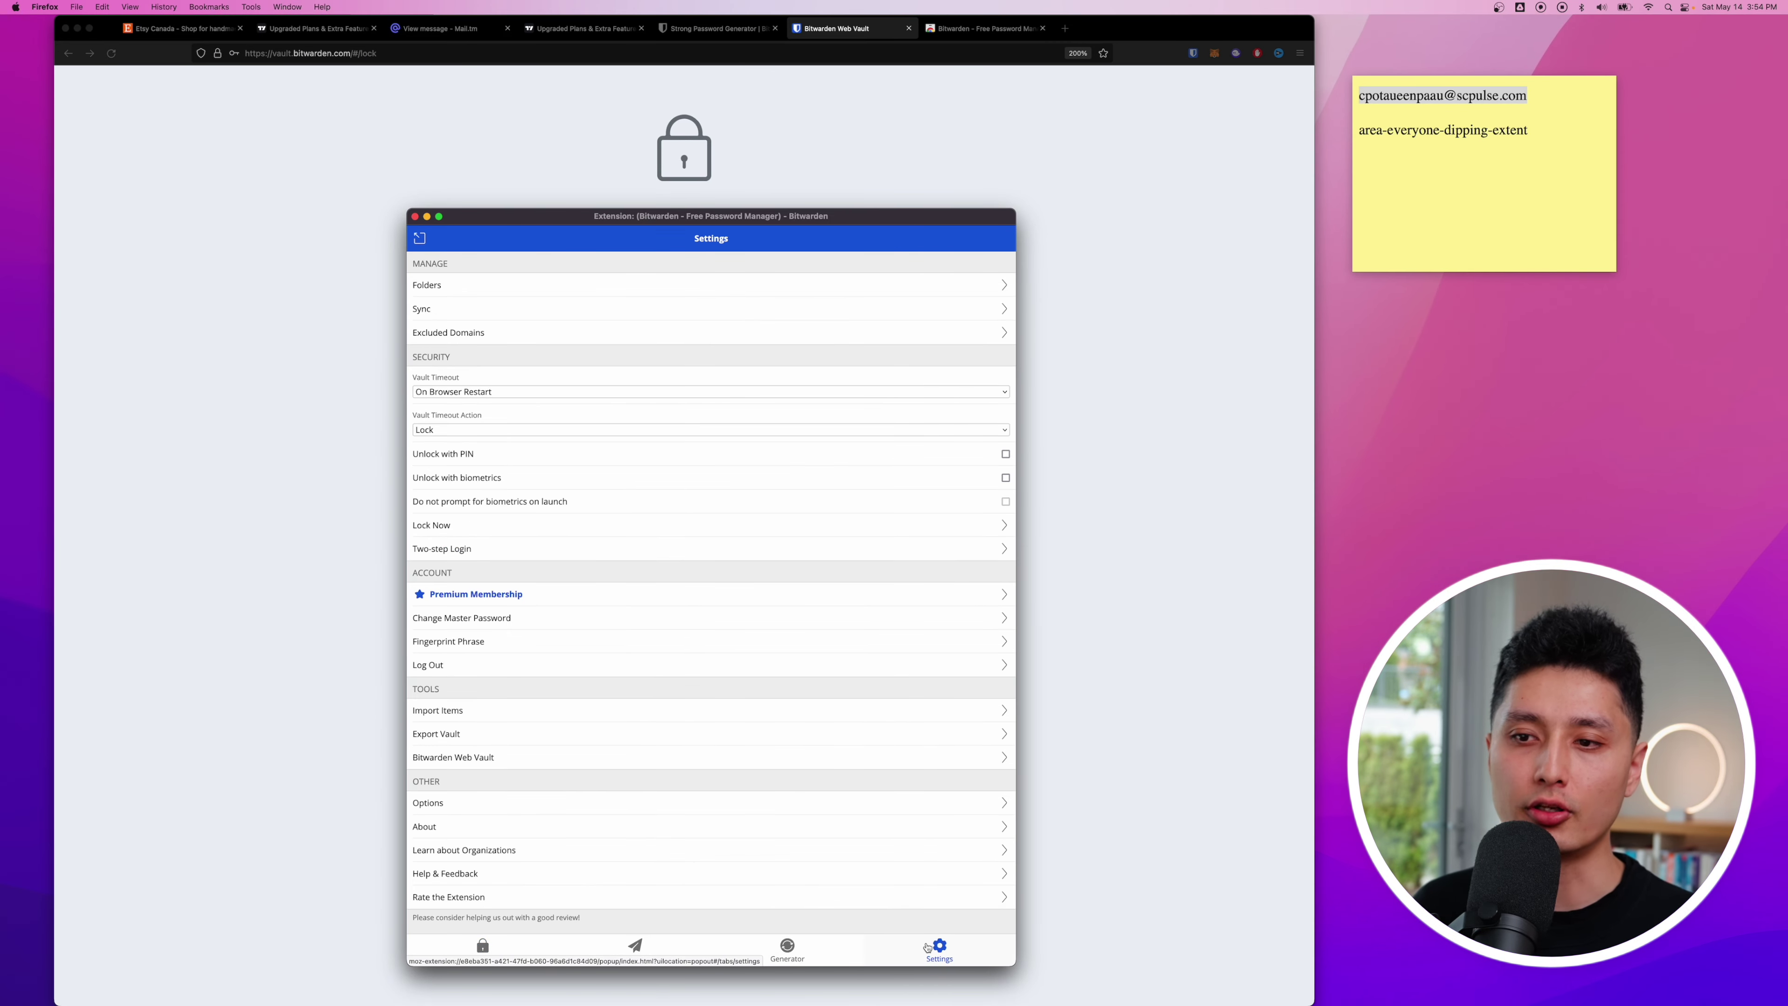
left_click(427, 310)
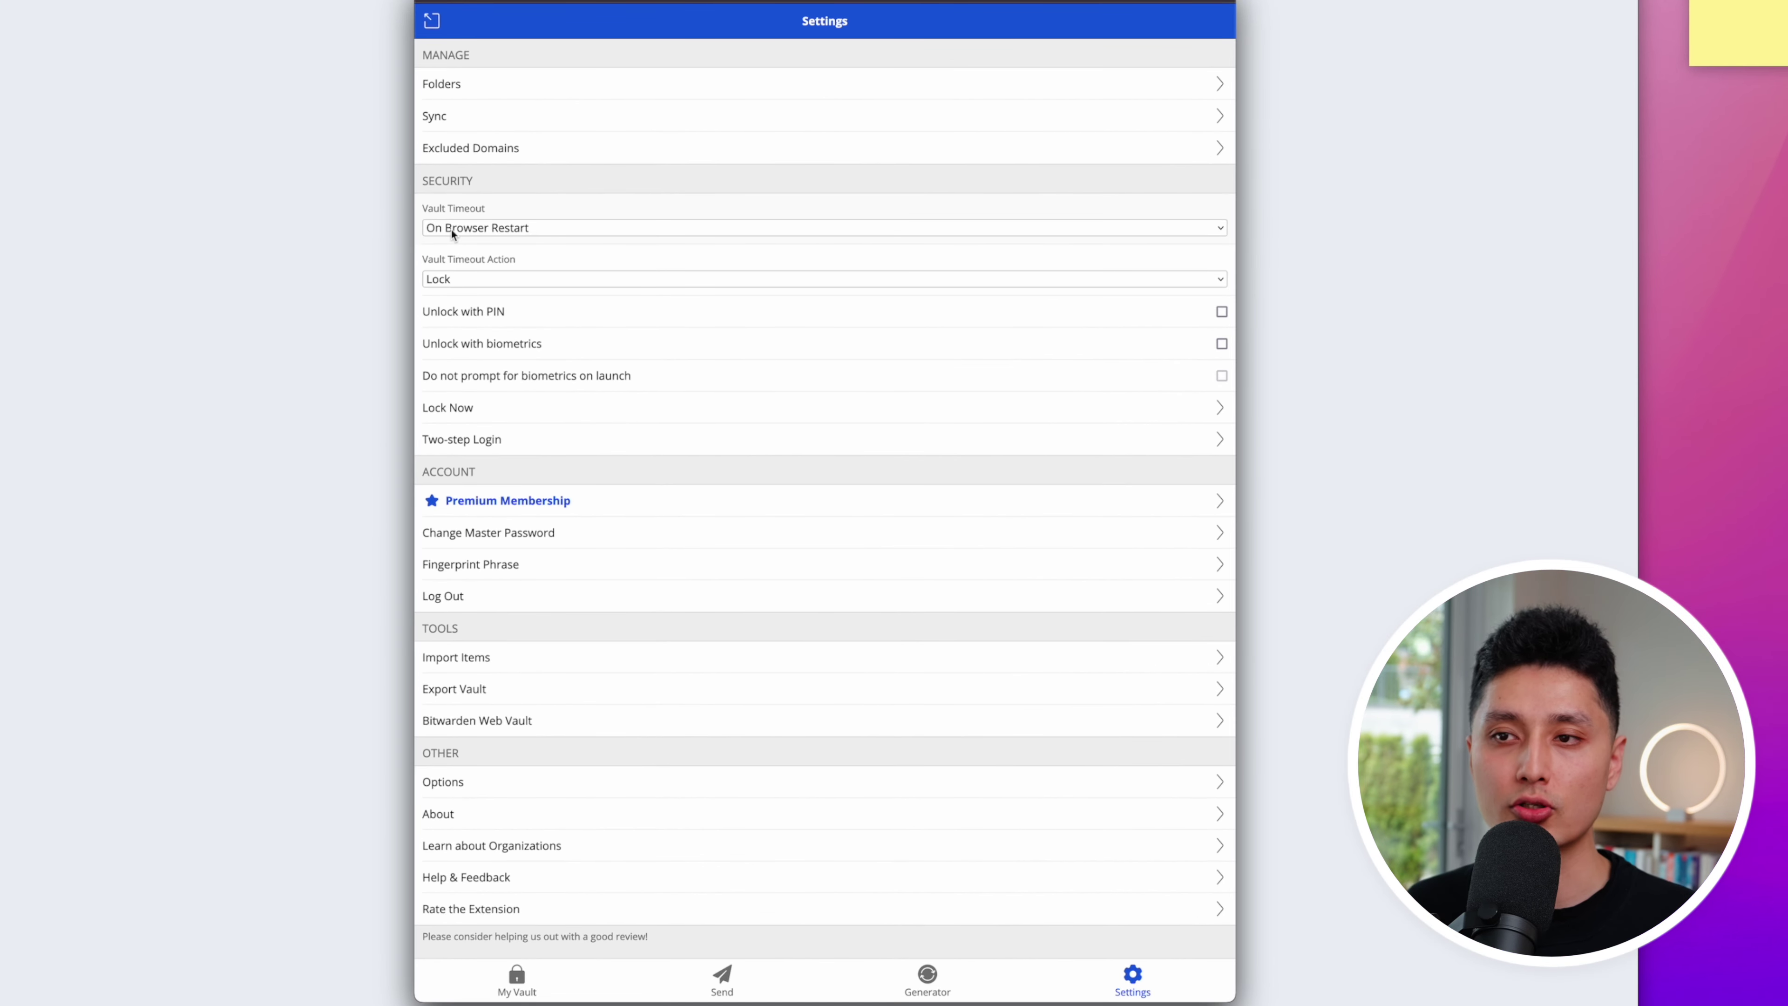
left_click(452, 228)
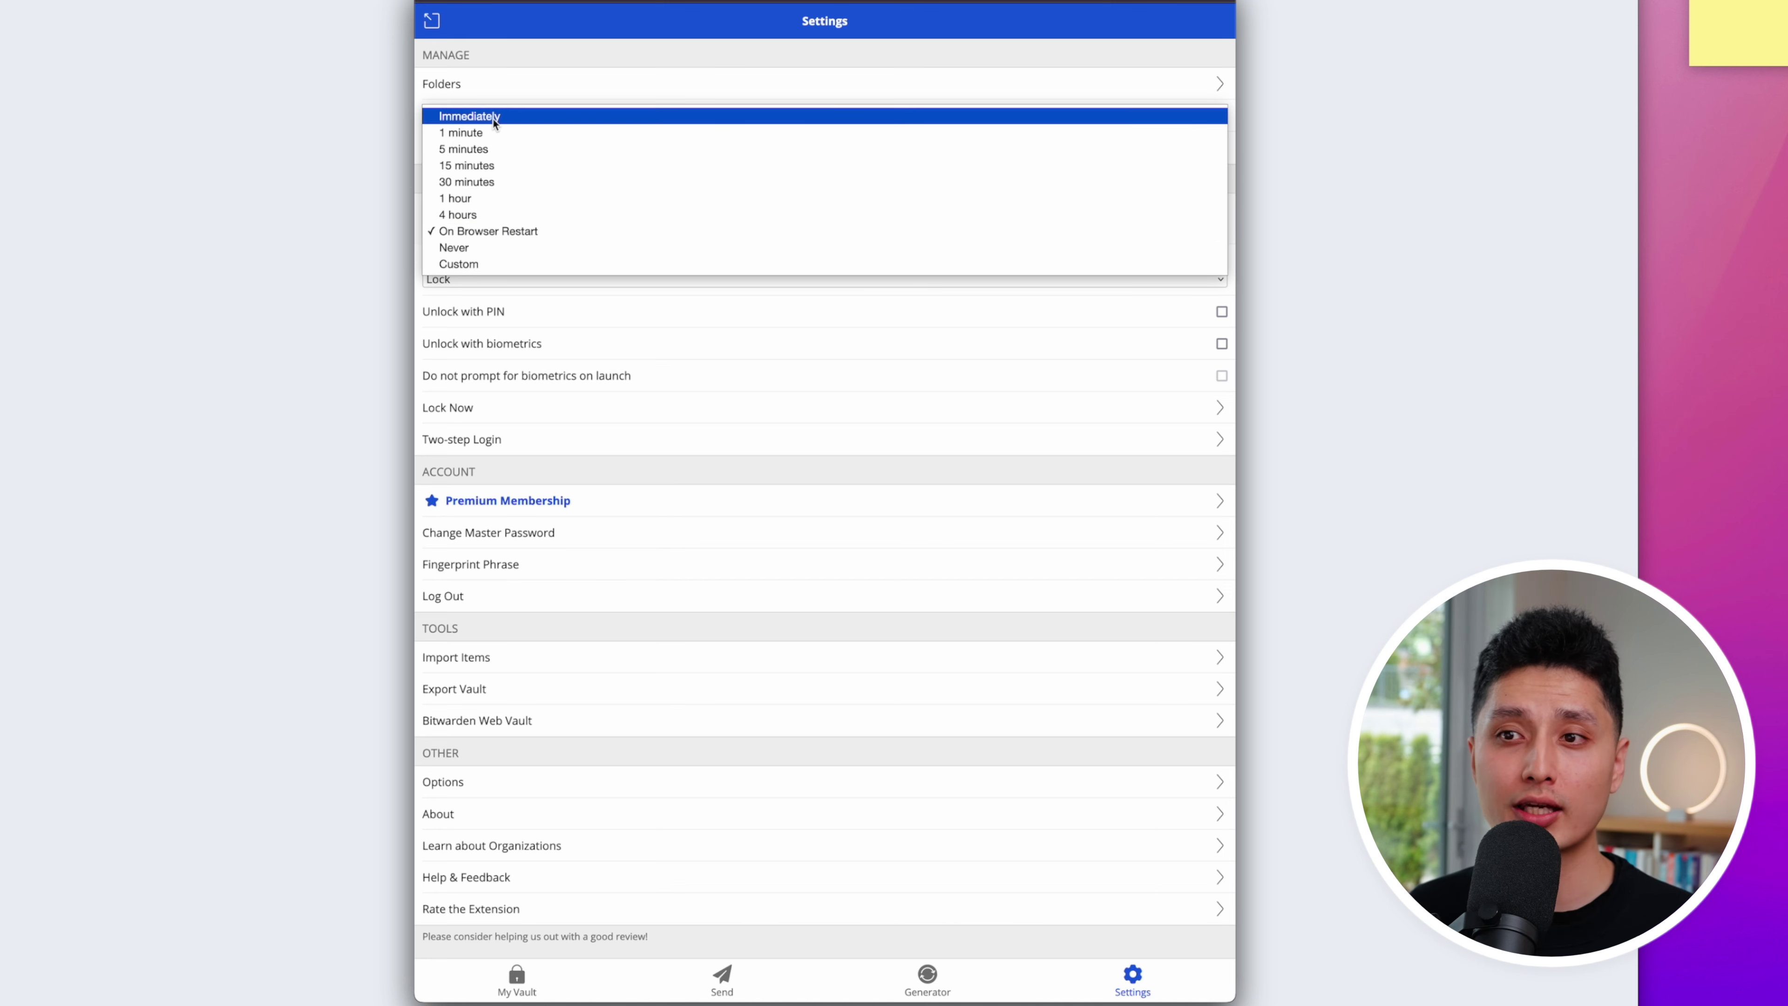
left_click(477, 151)
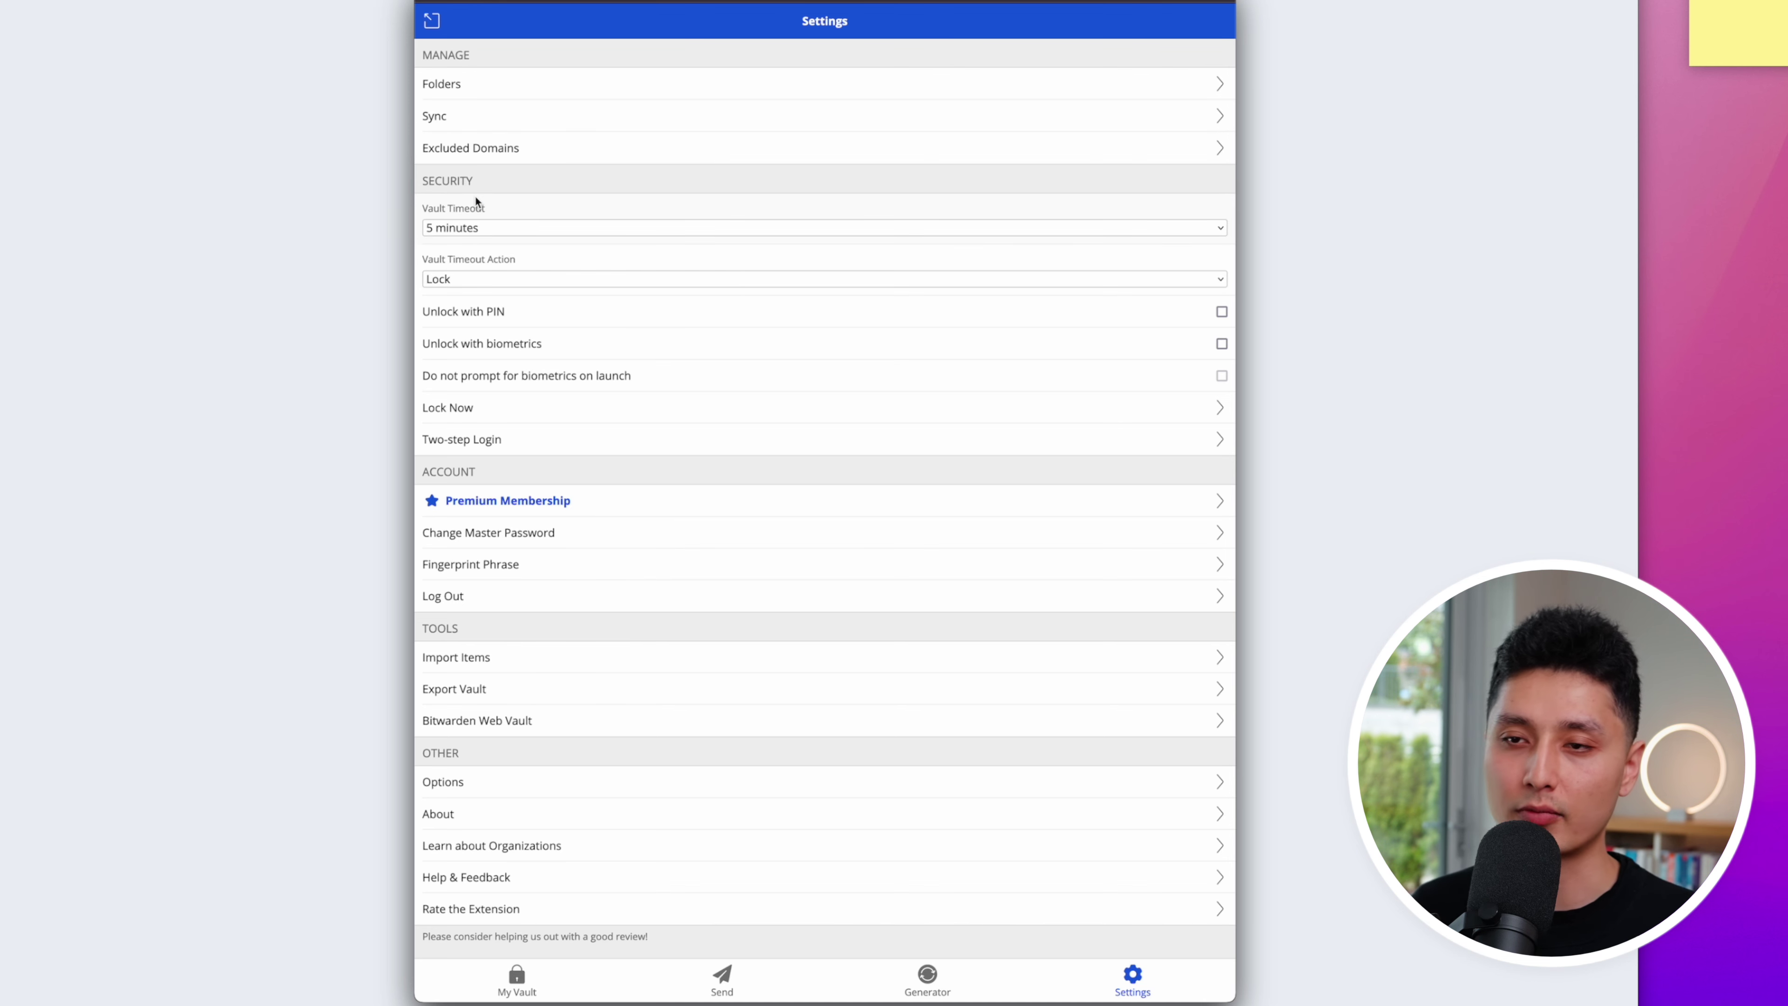
left_click(473, 228)
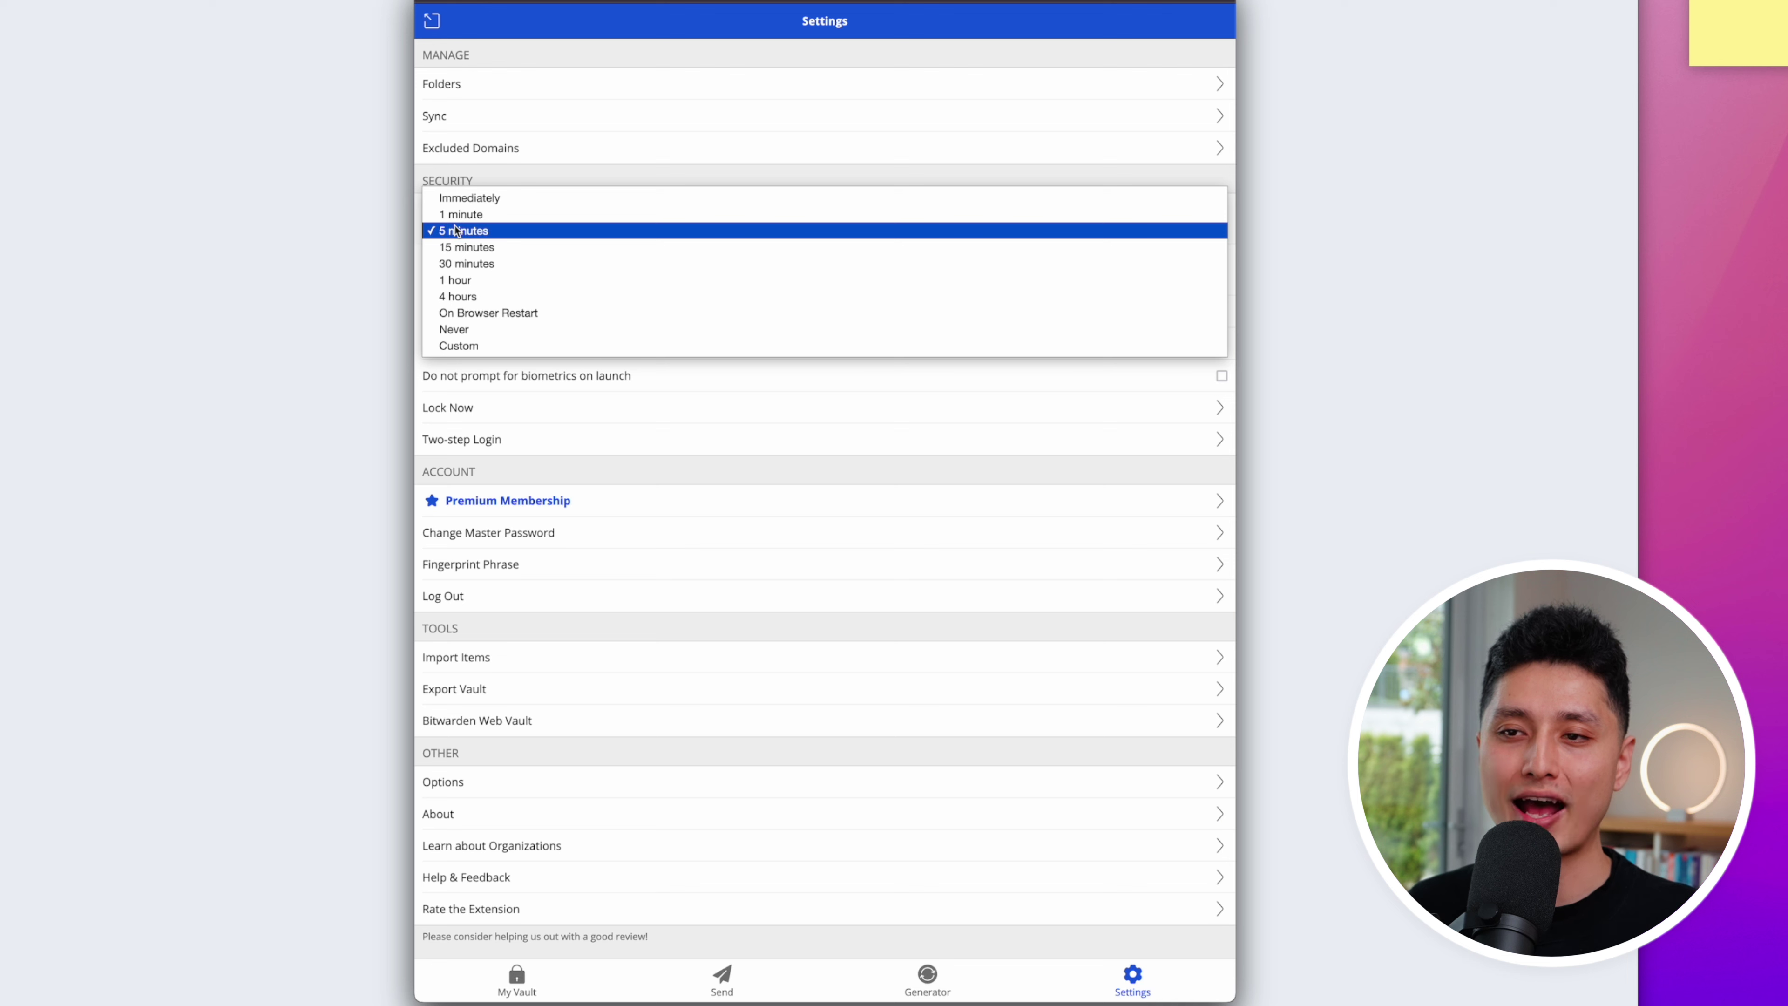
left_click(488, 313)
Step: Keep the Vault Timeout Action on Lock and switch on Unlock with PIN
left_click(471, 280)
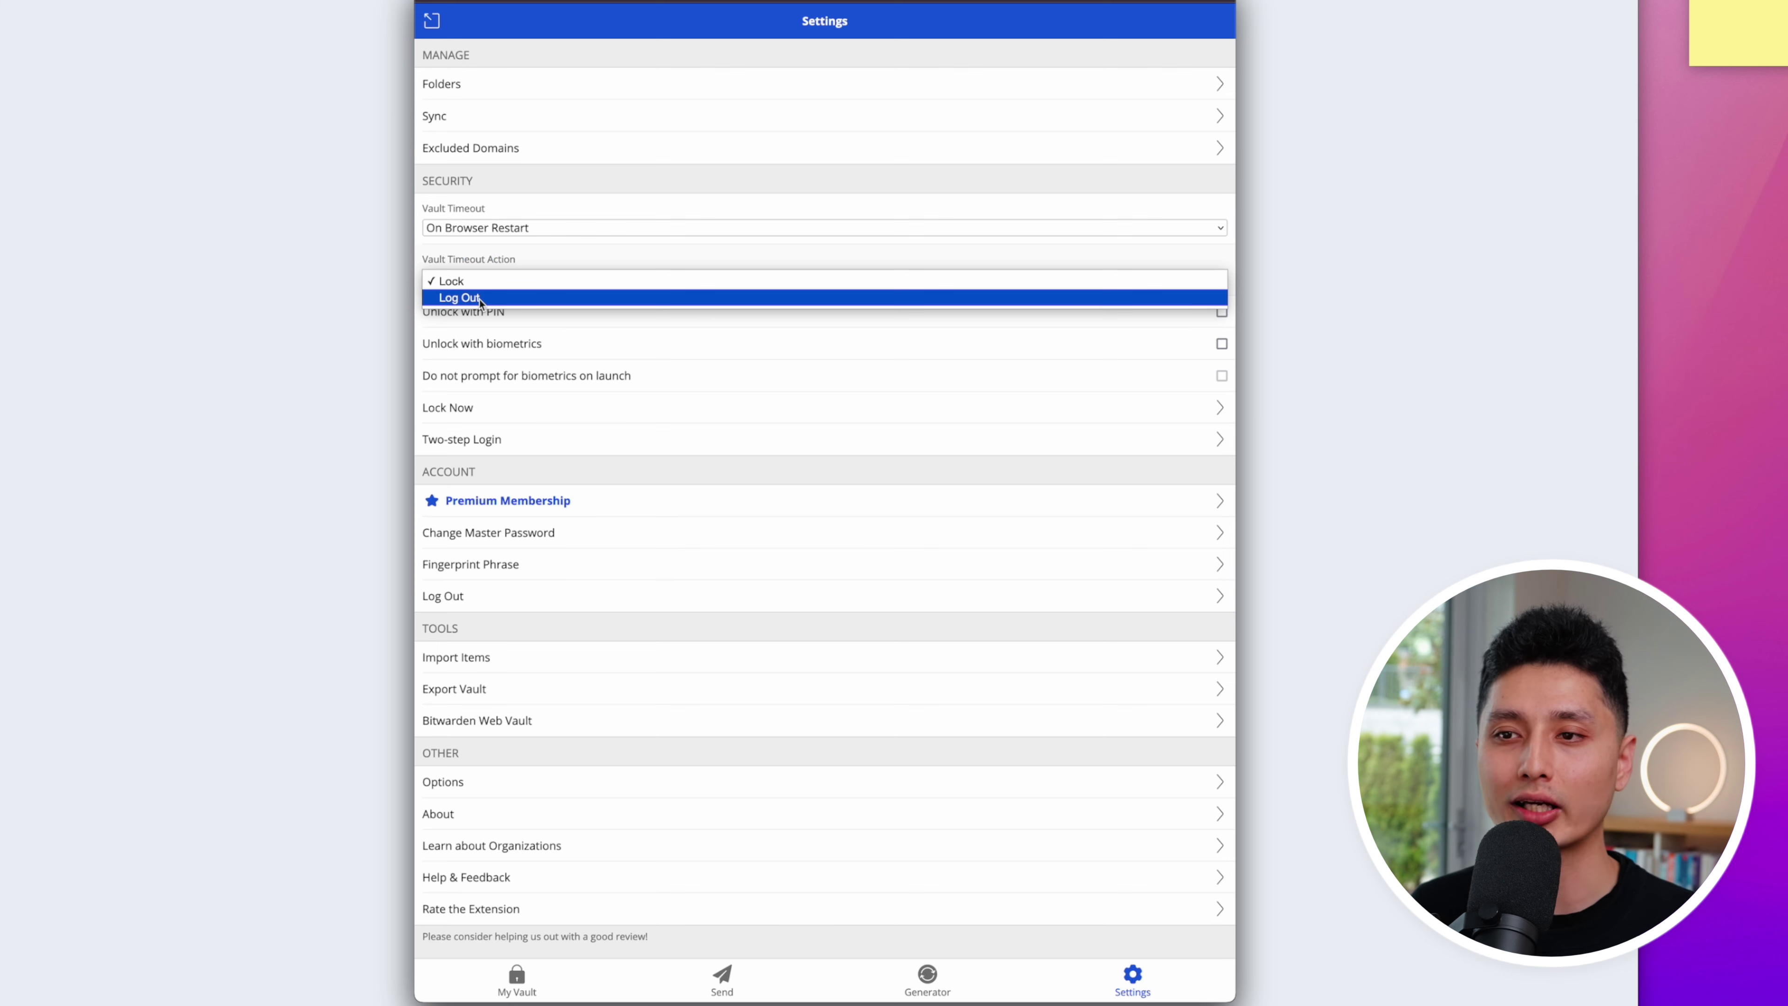
left_click(447, 281)
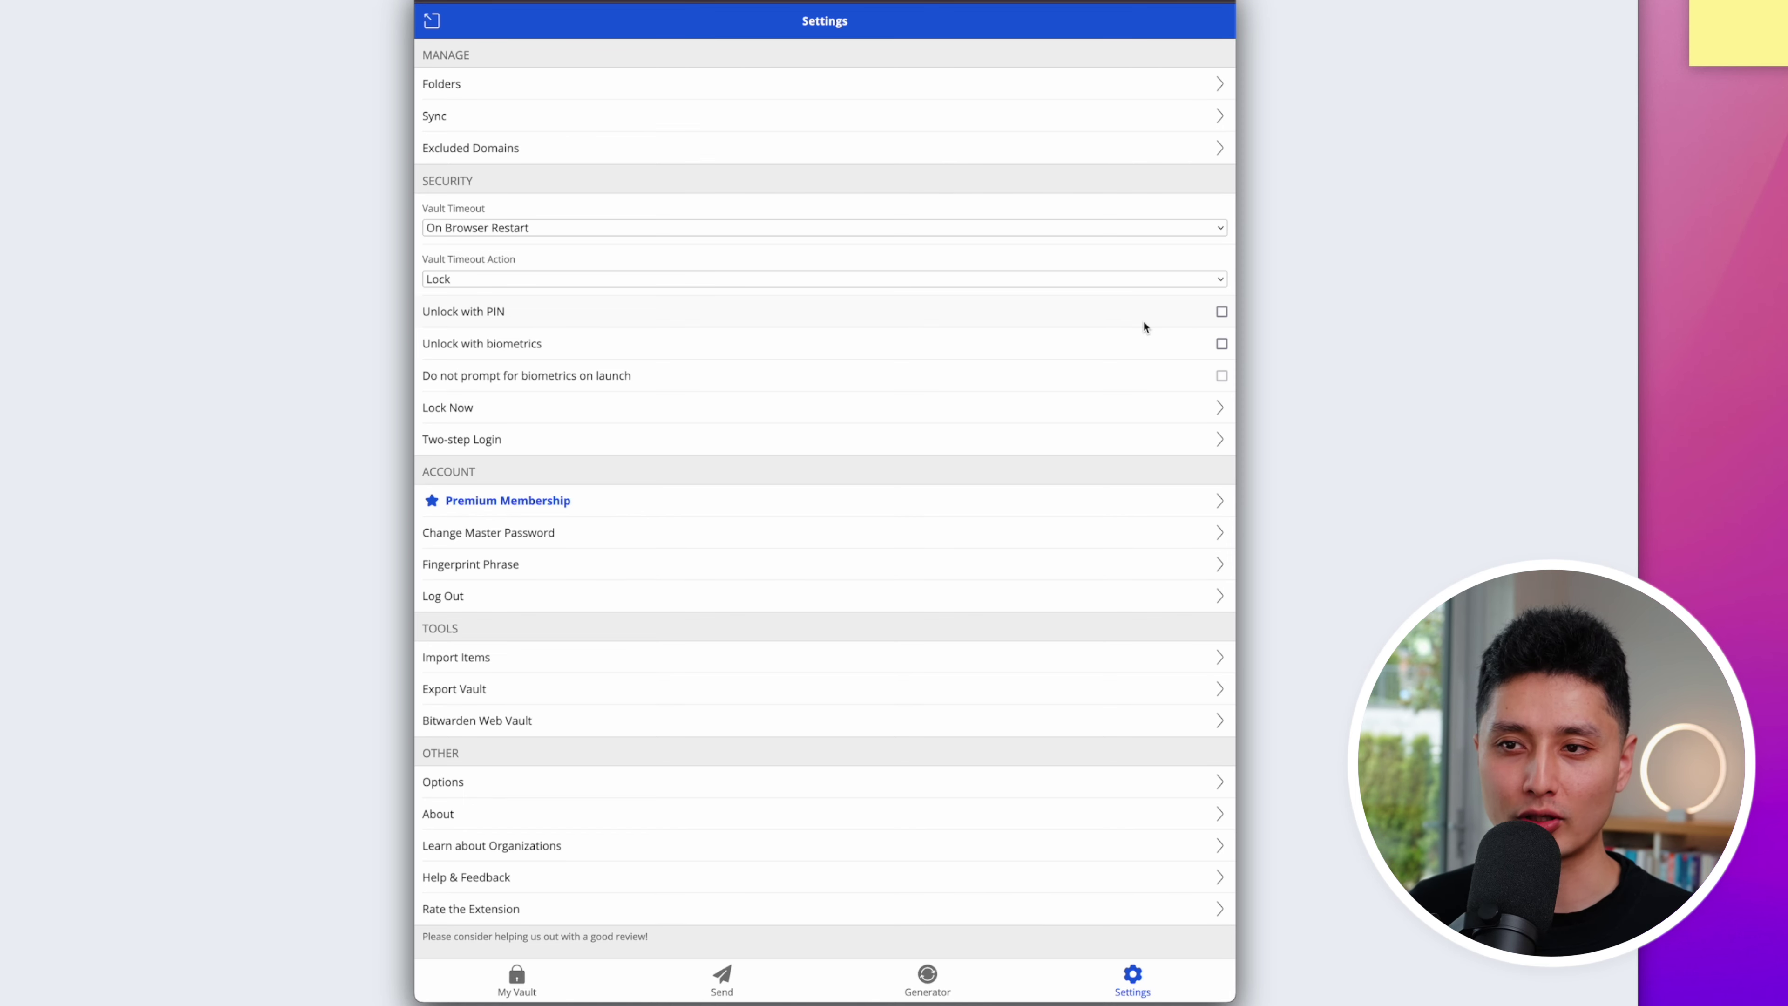
left_click(1222, 312)
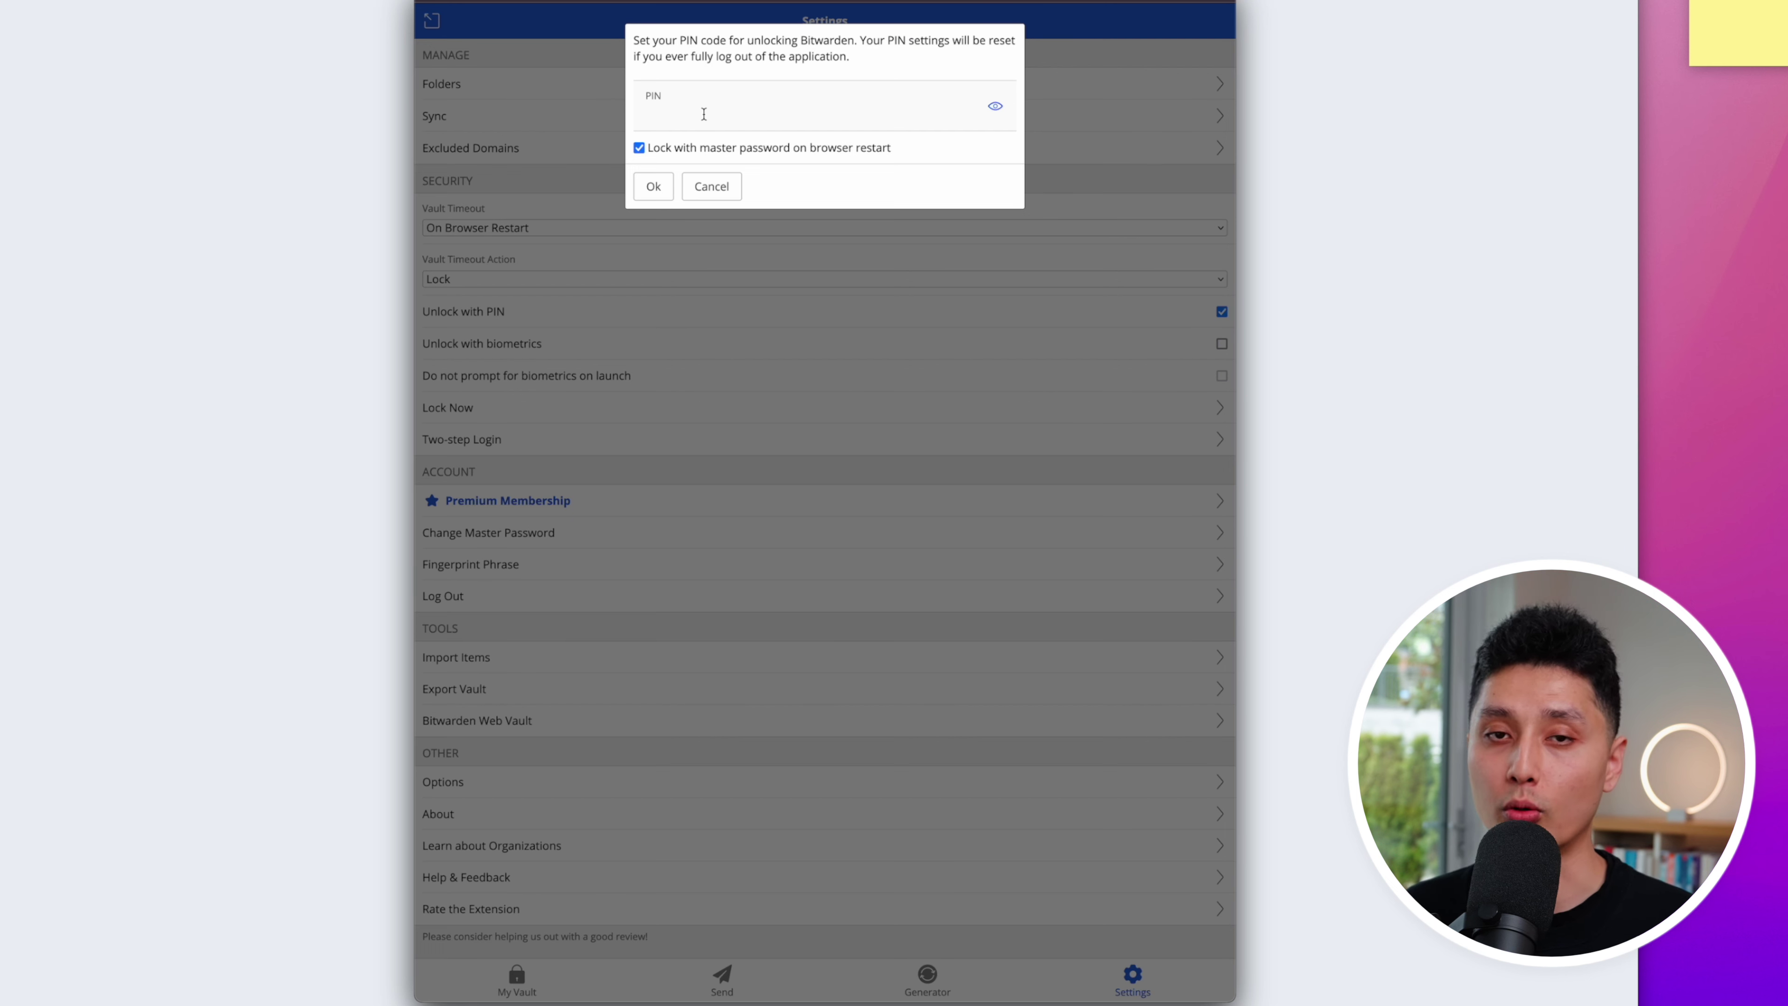
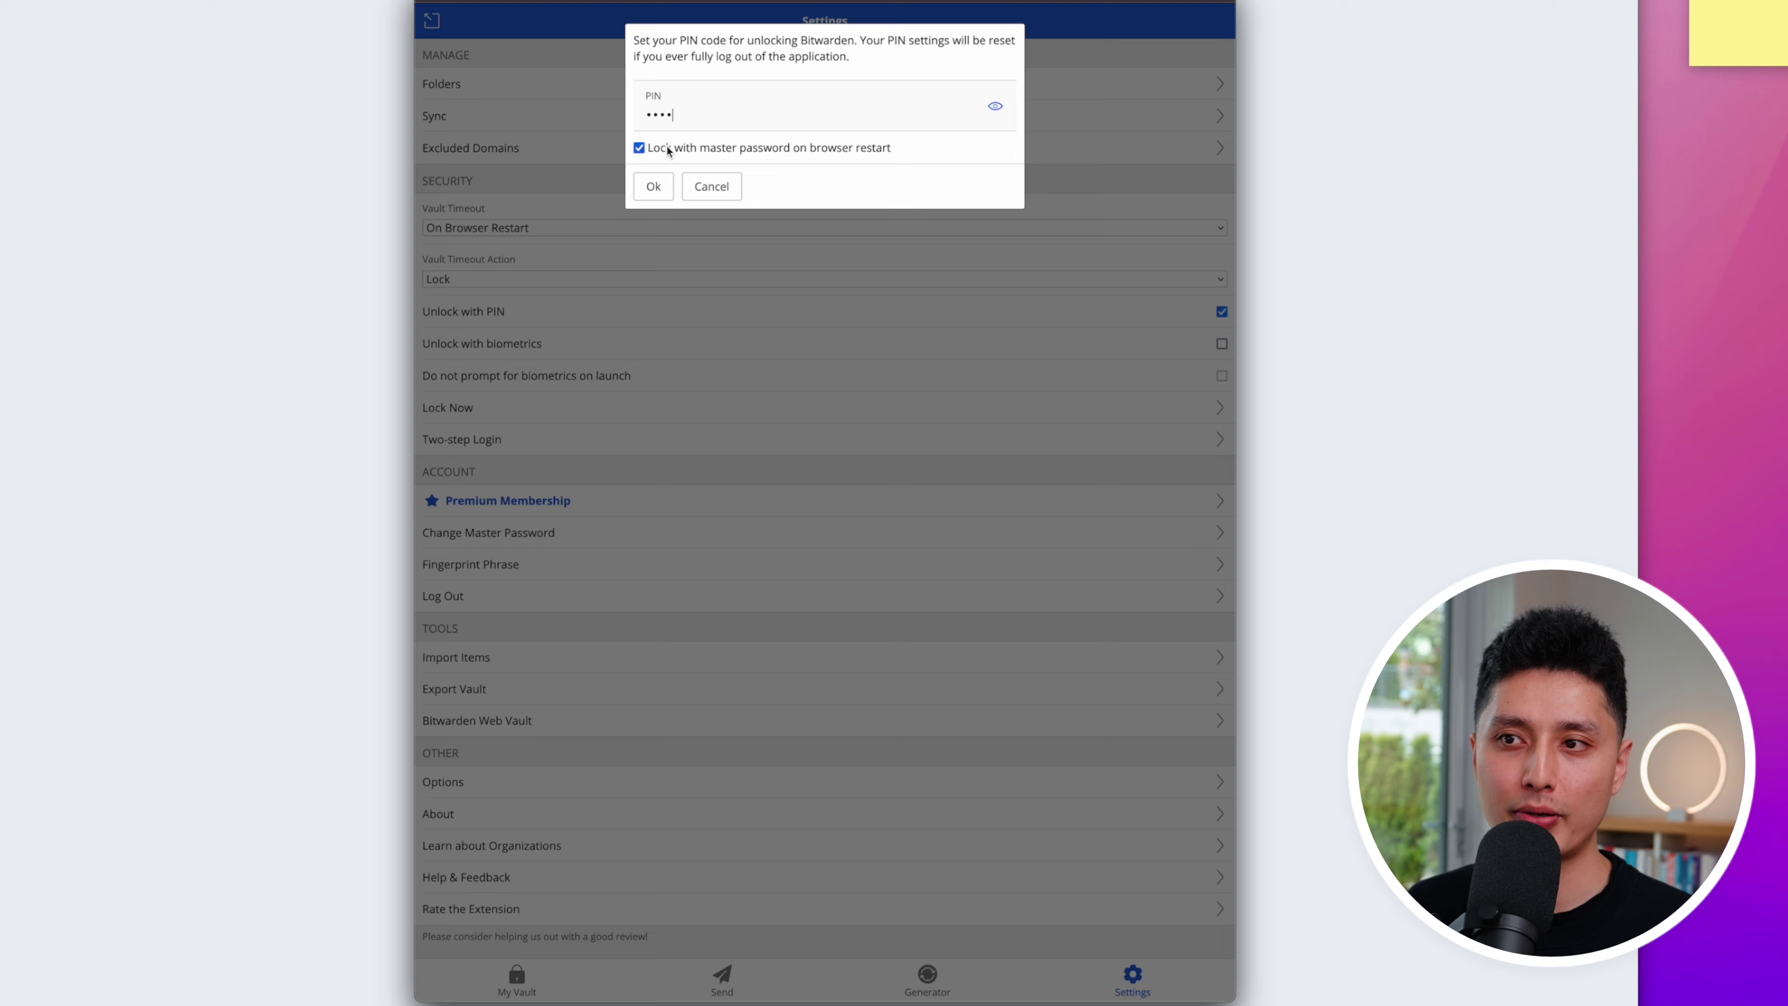
left_click(658, 192)
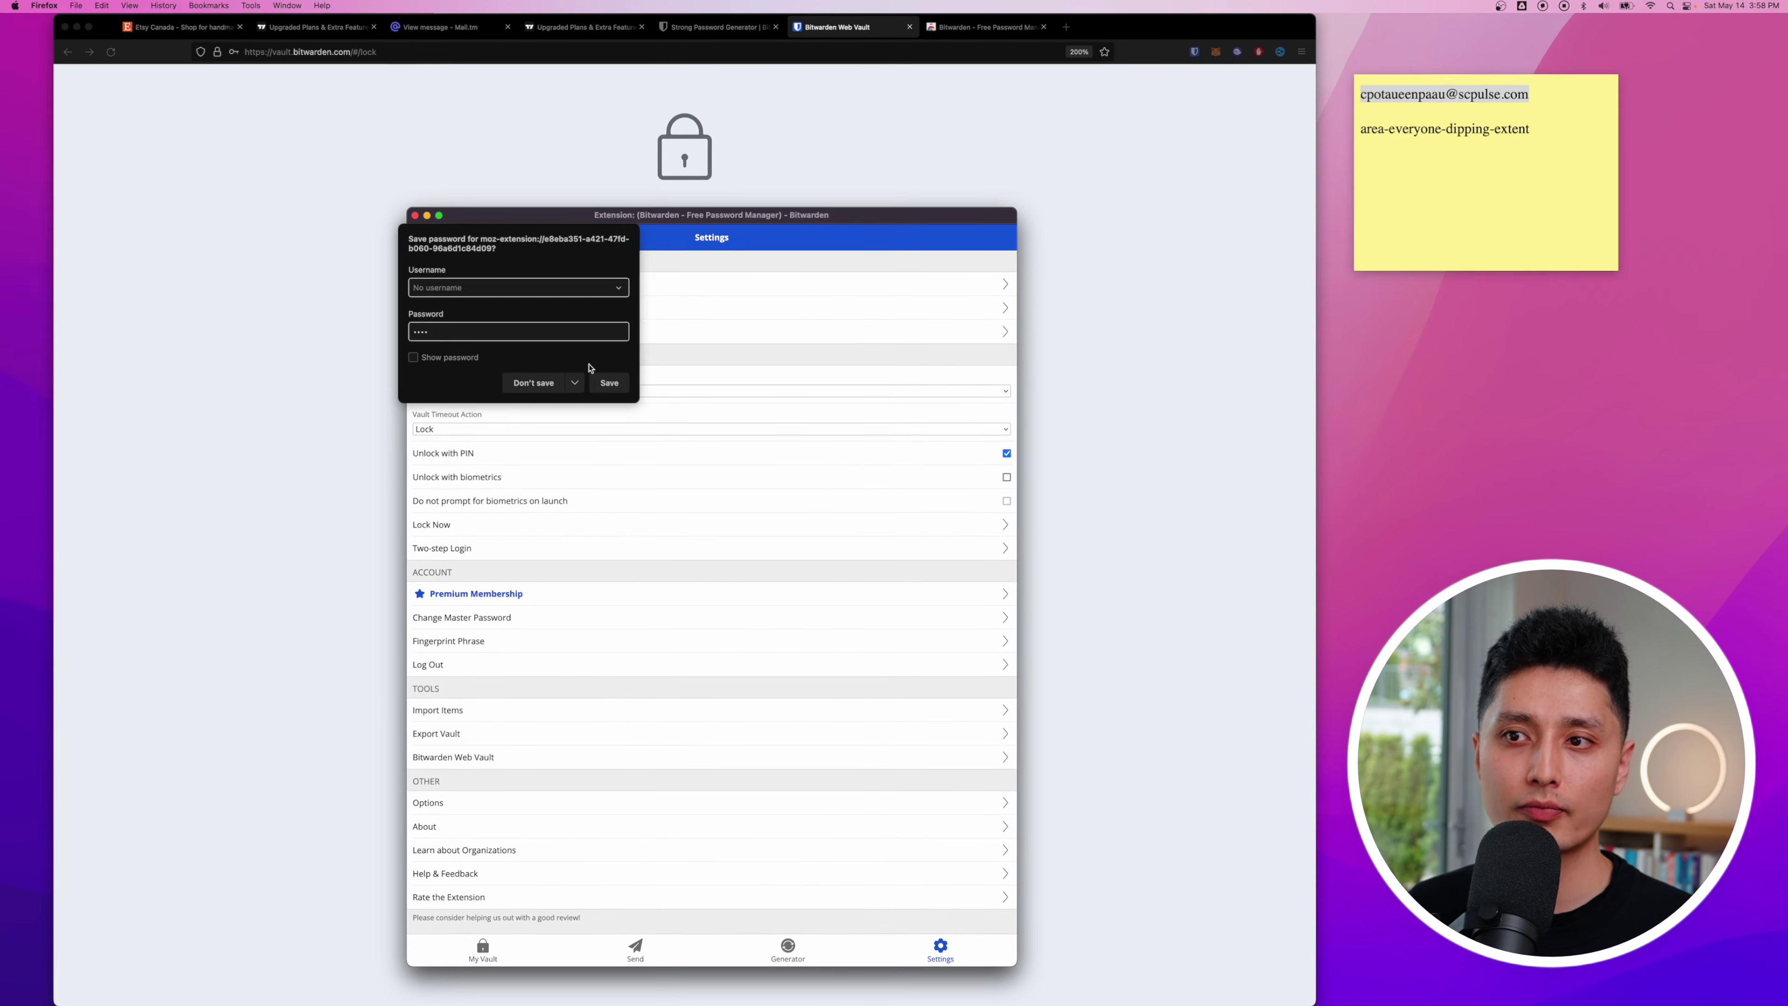
left_click(536, 382)
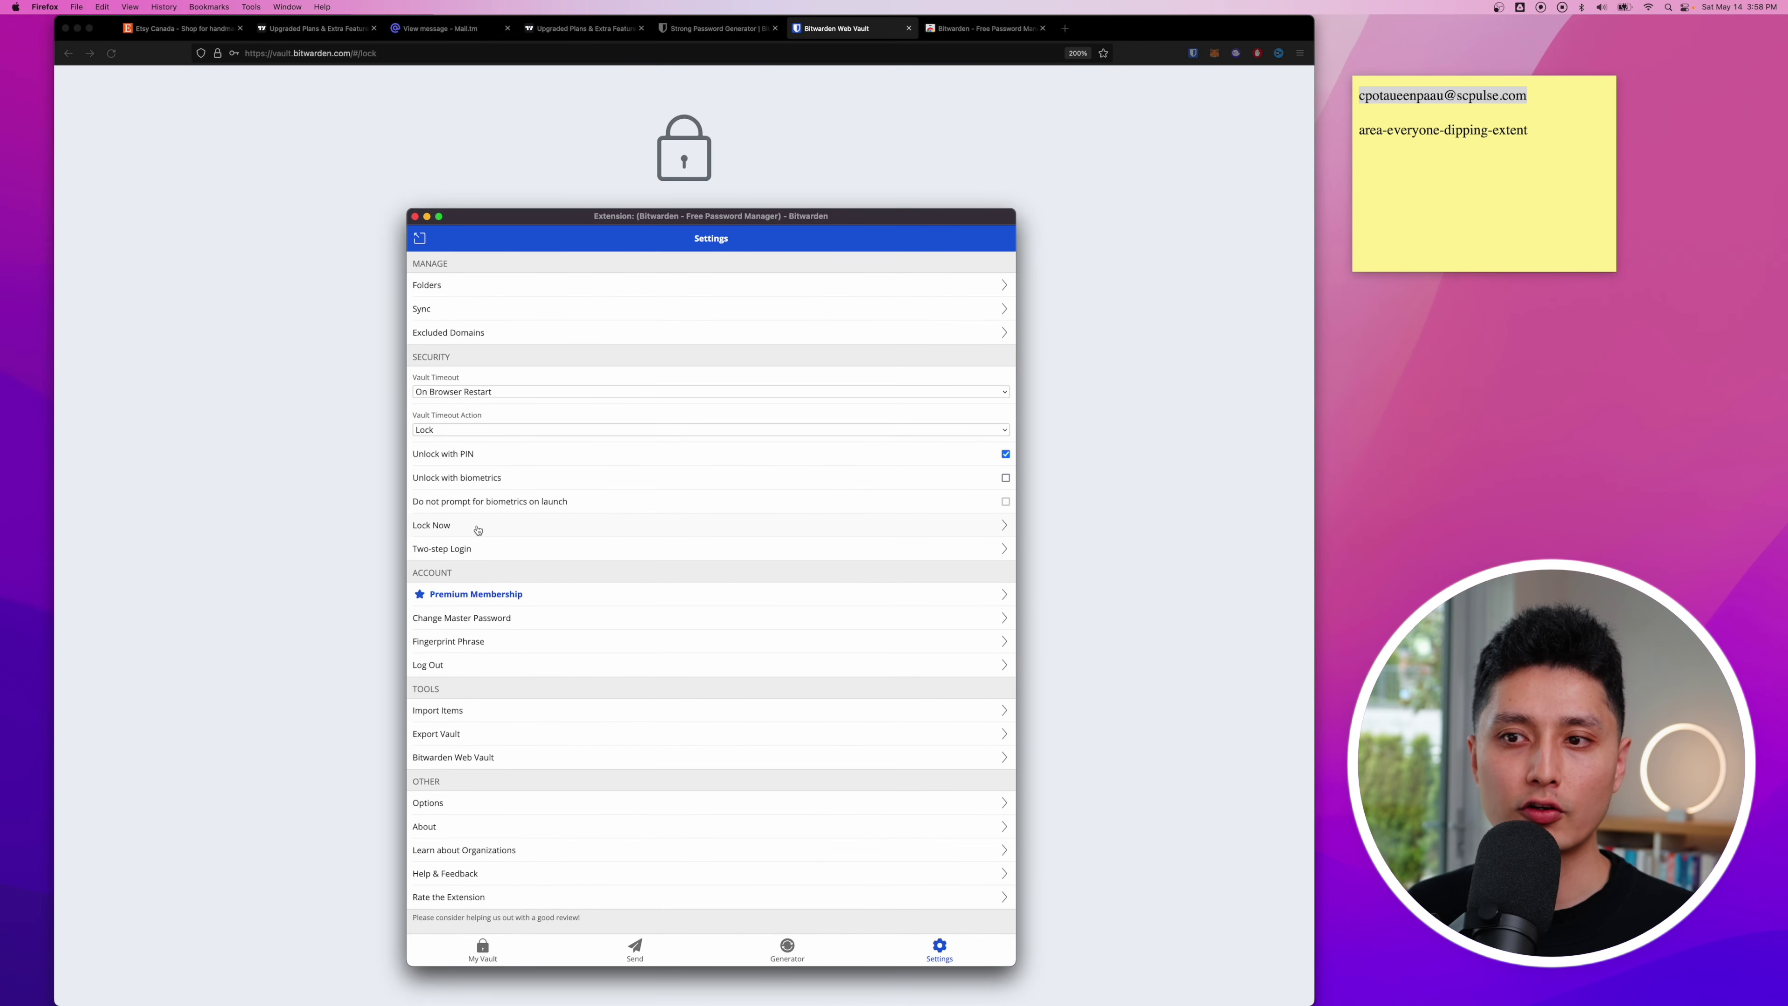
Step: Lock the vault, unlock it with the PIN, then launch the Bitwarden Web Vault from Settings
left_click(431, 525)
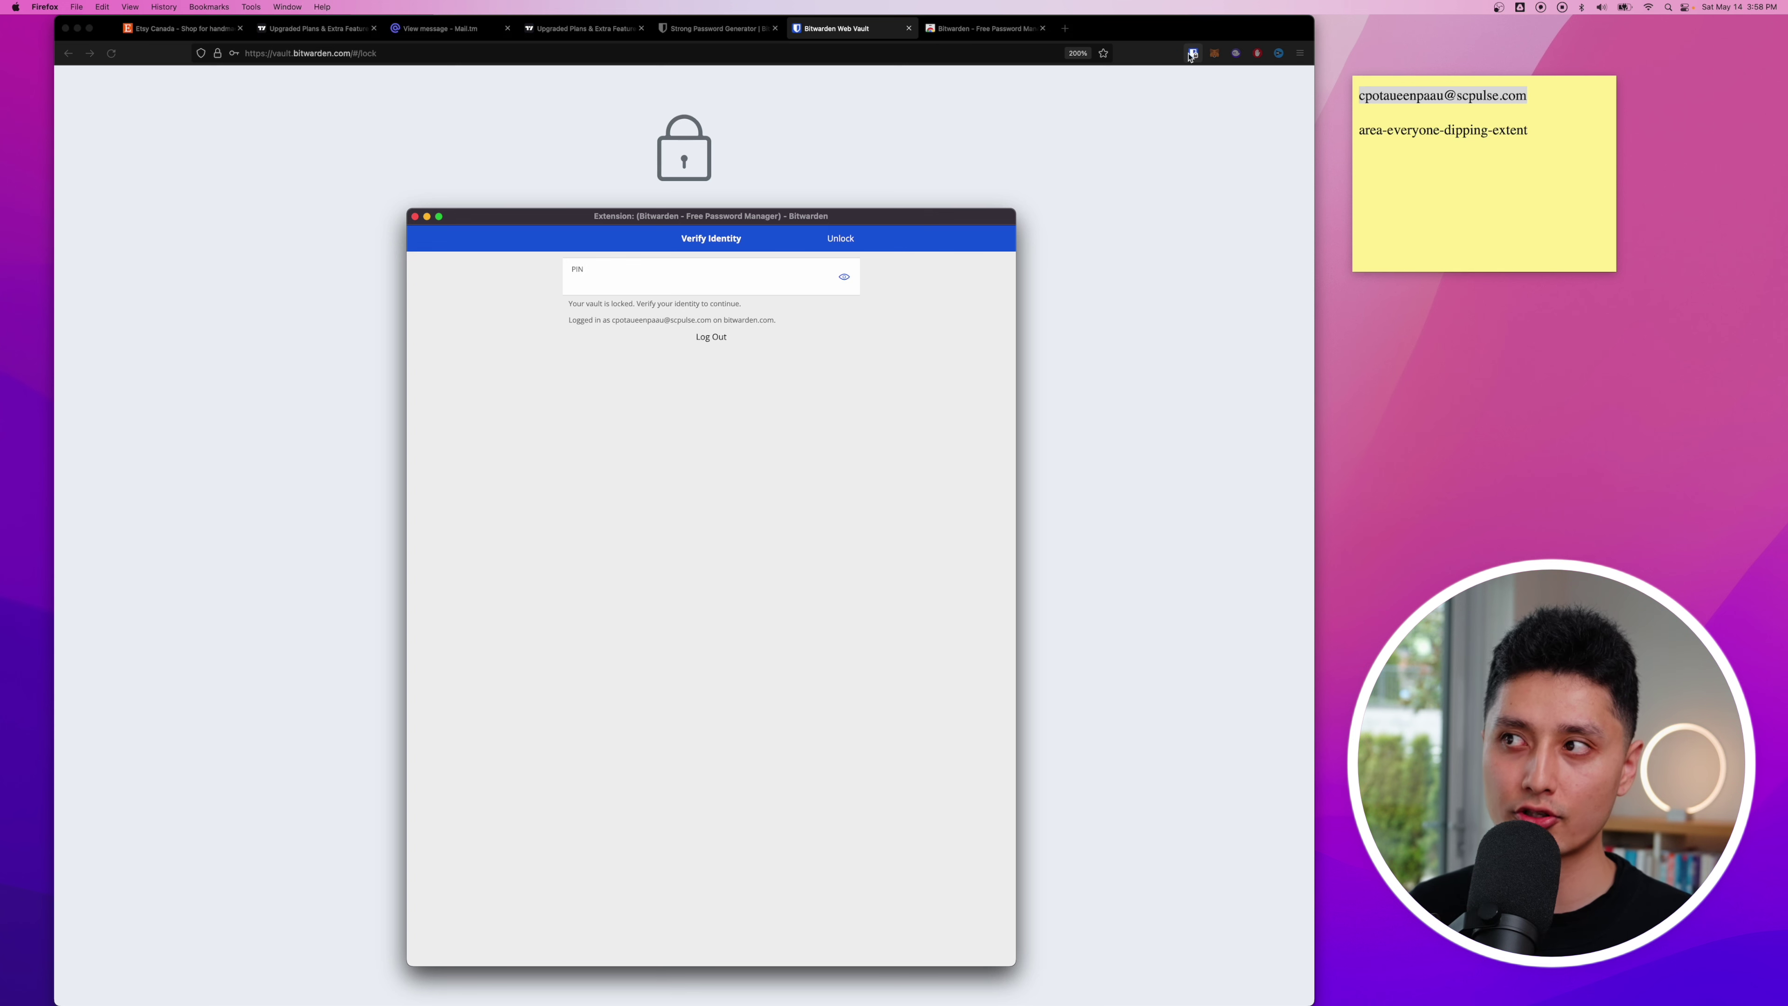
left_click(674, 276)
left_click(591, 280)
left_click(589, 285)
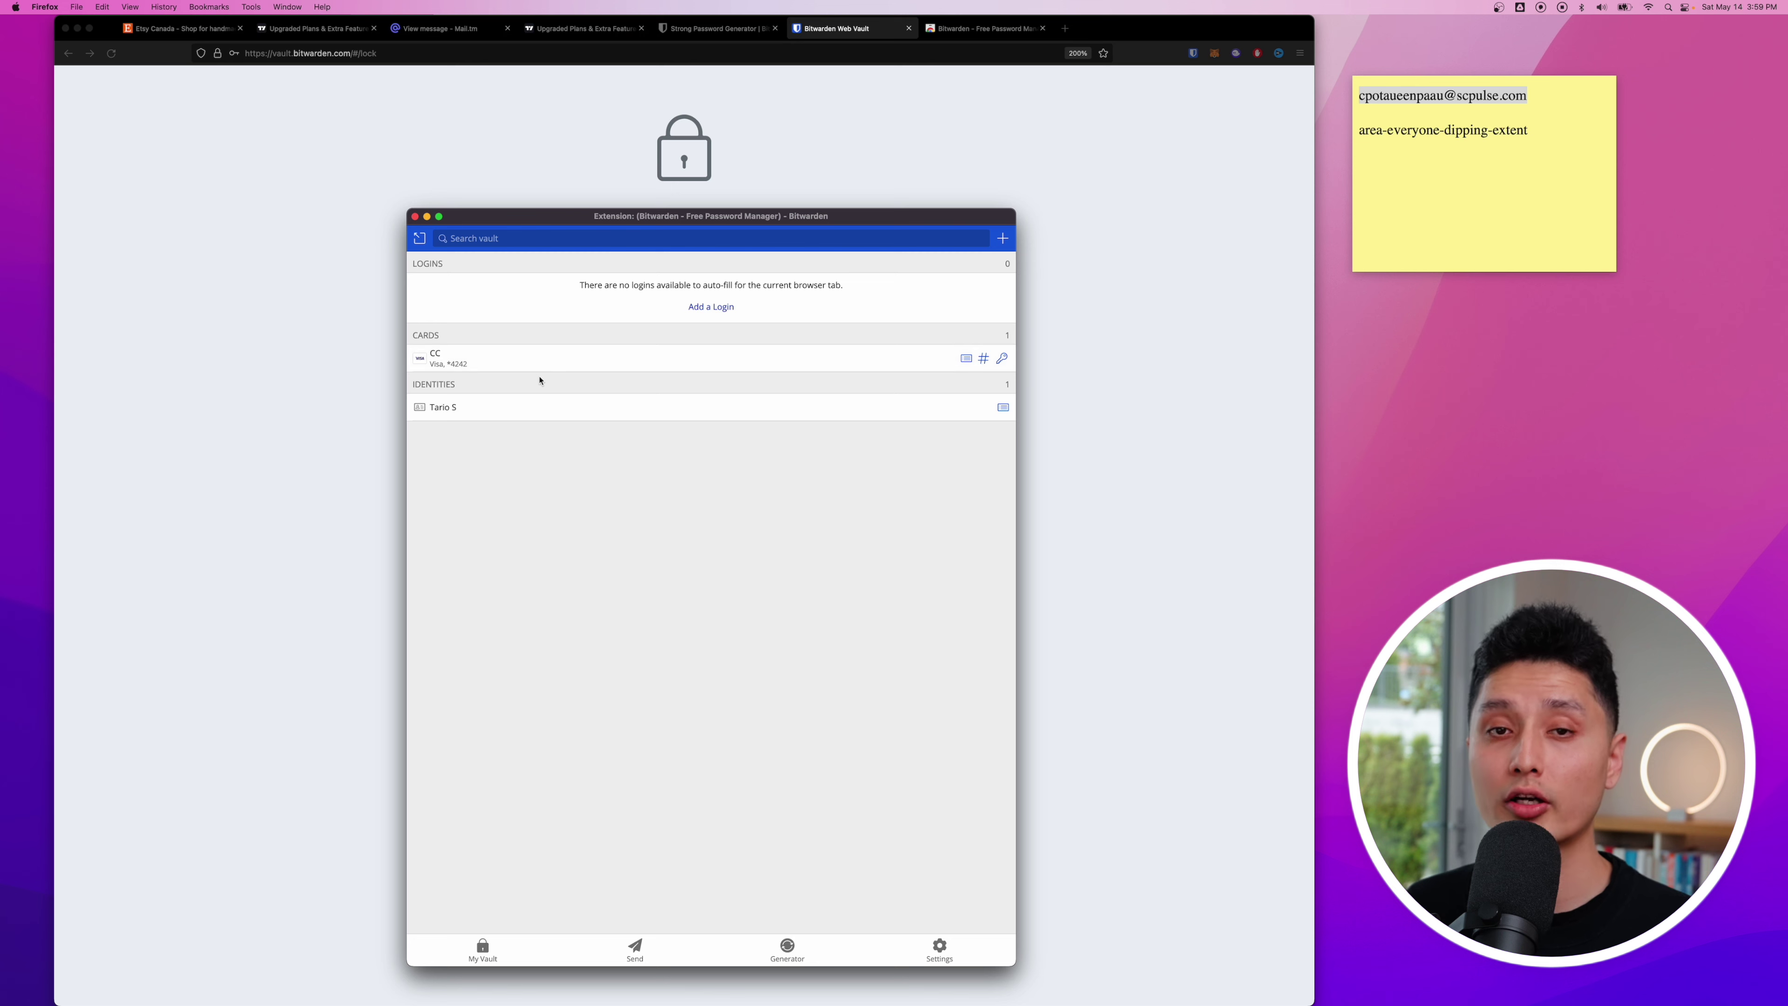
left_click(940, 949)
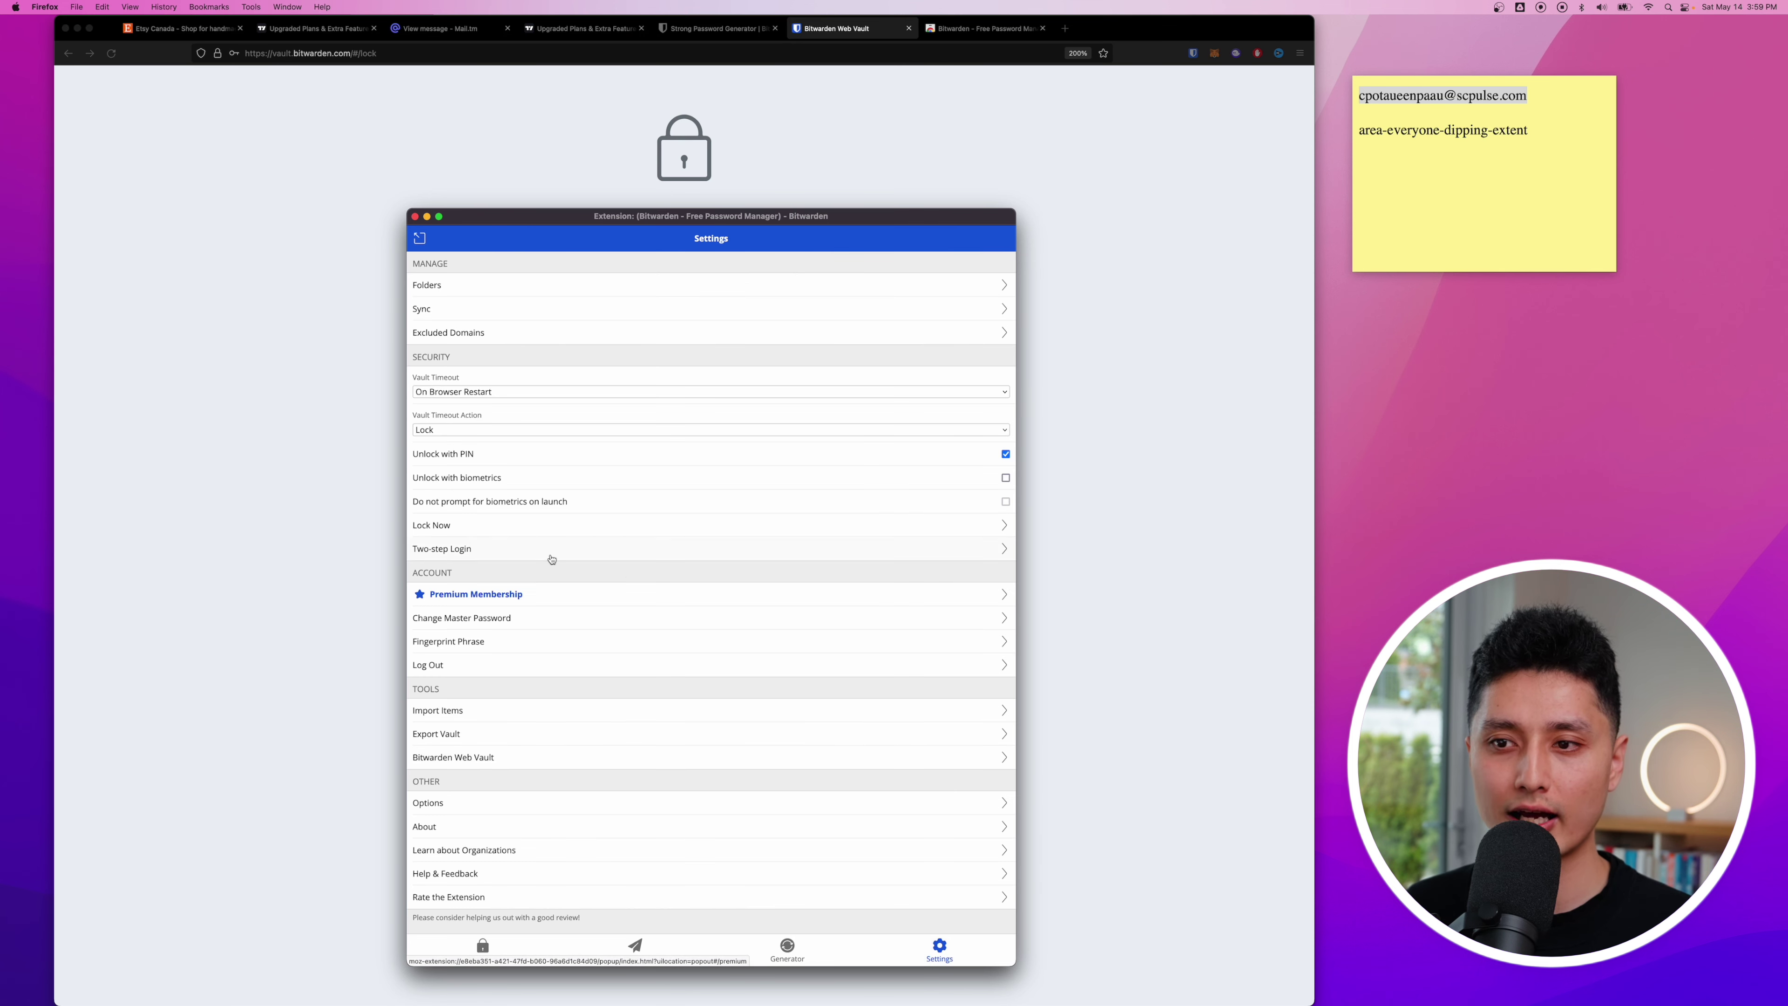
left_click(459, 757)
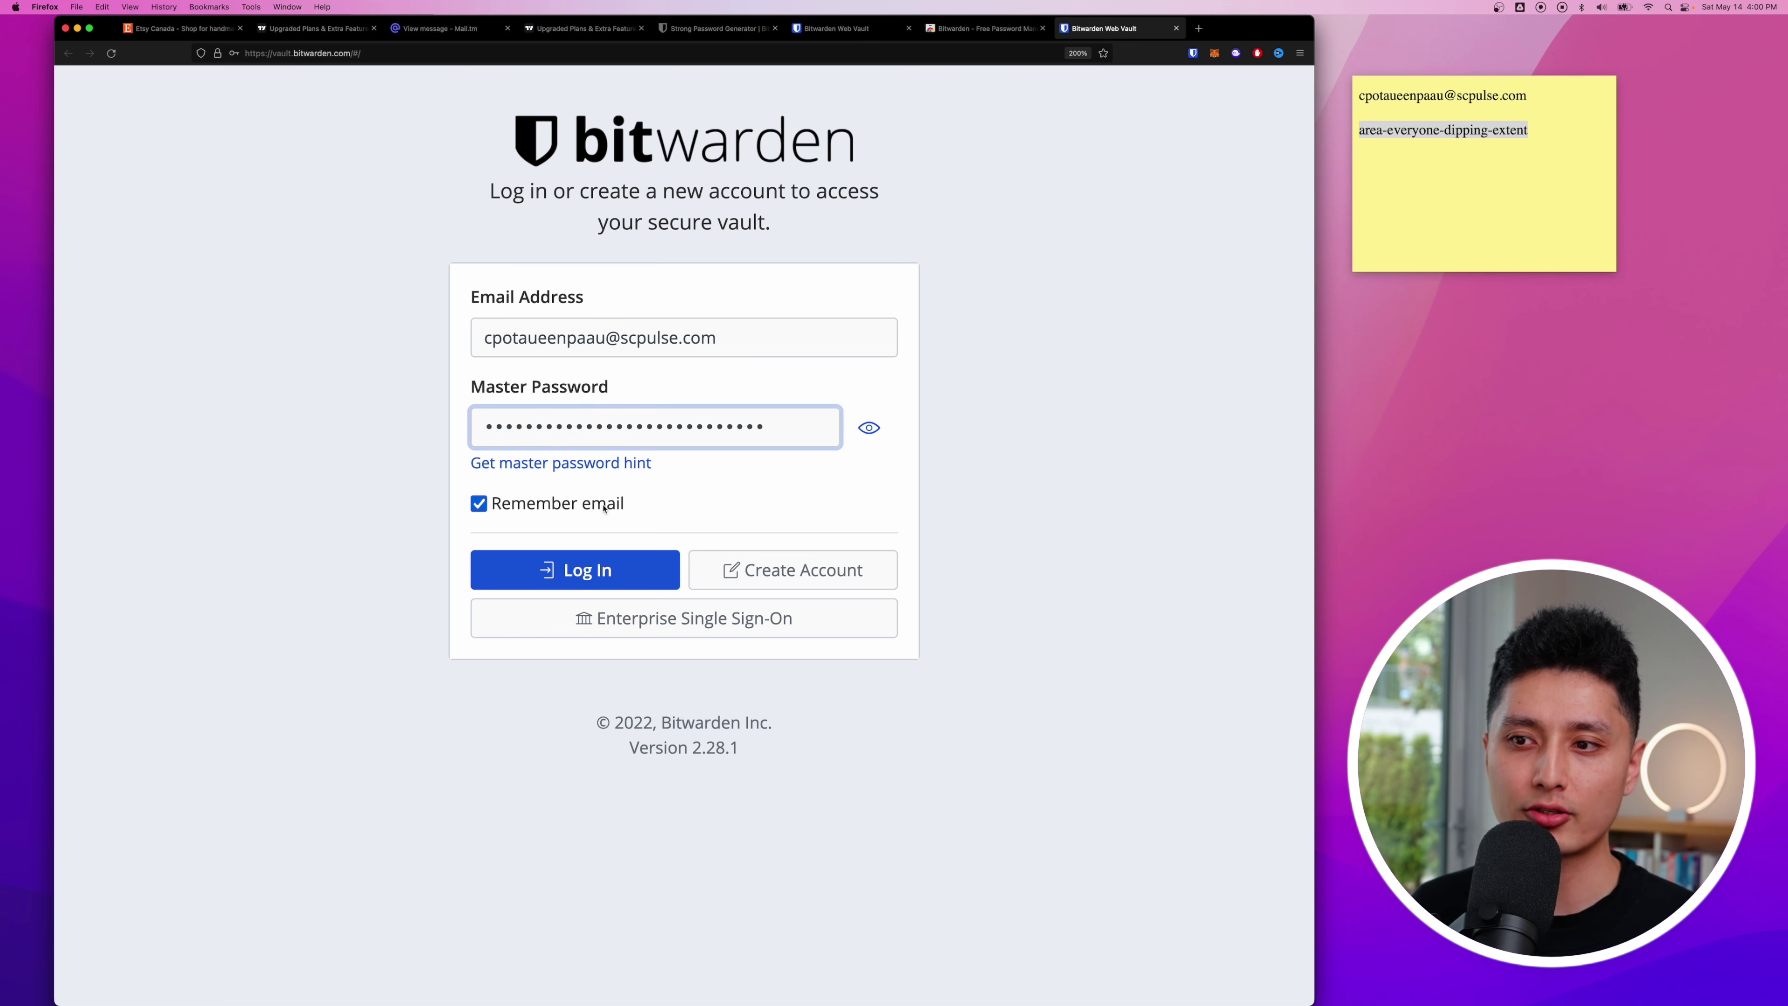
Step: Sign in to the web vault and browse the Generator and the Import Data format list
left_click(552, 565)
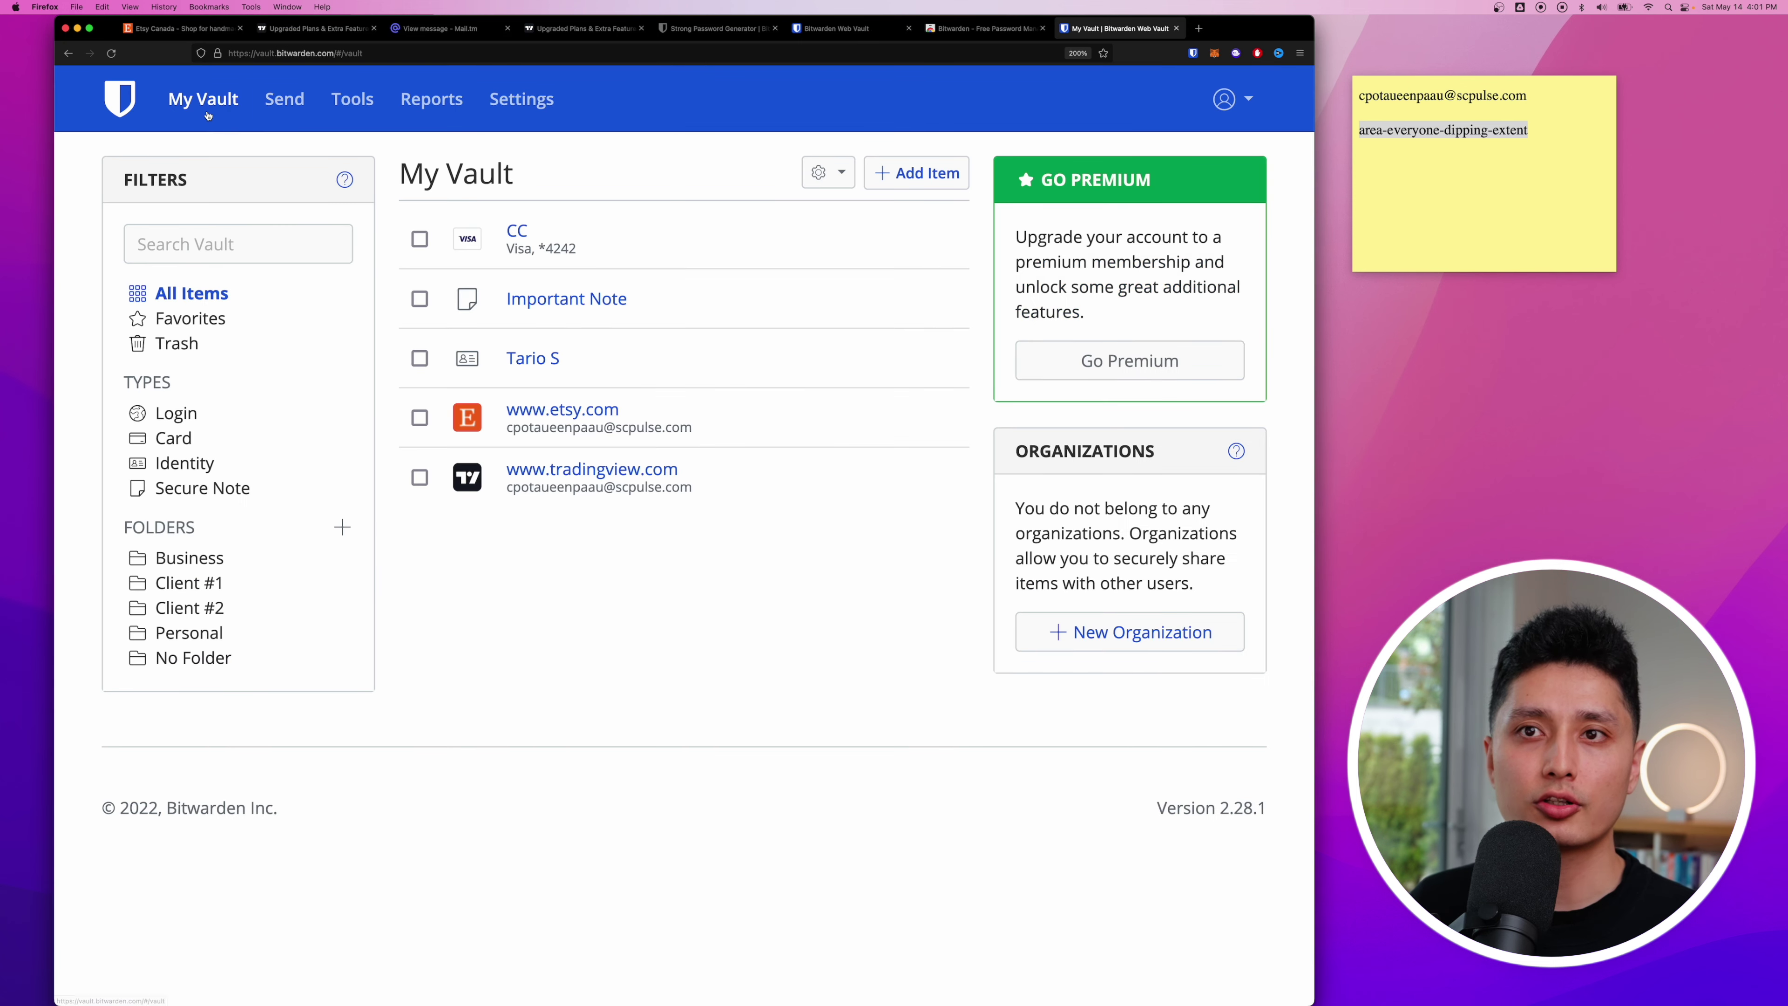
left_click(346, 107)
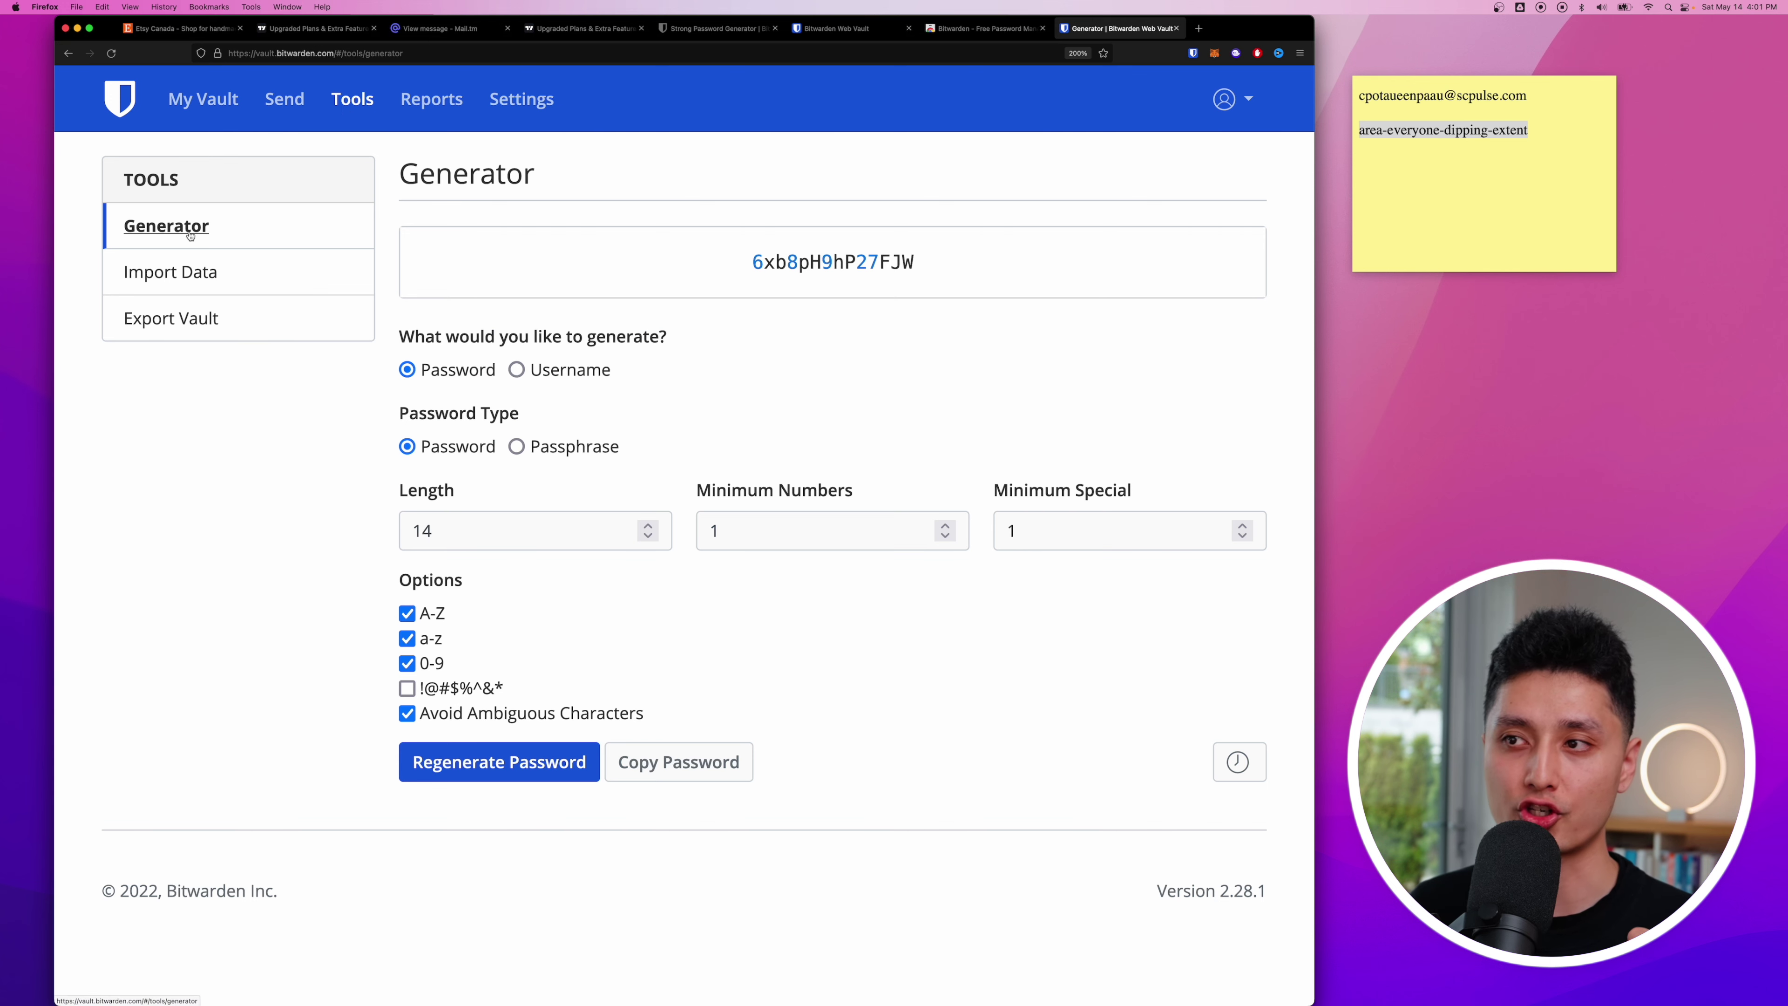
left_click(207, 284)
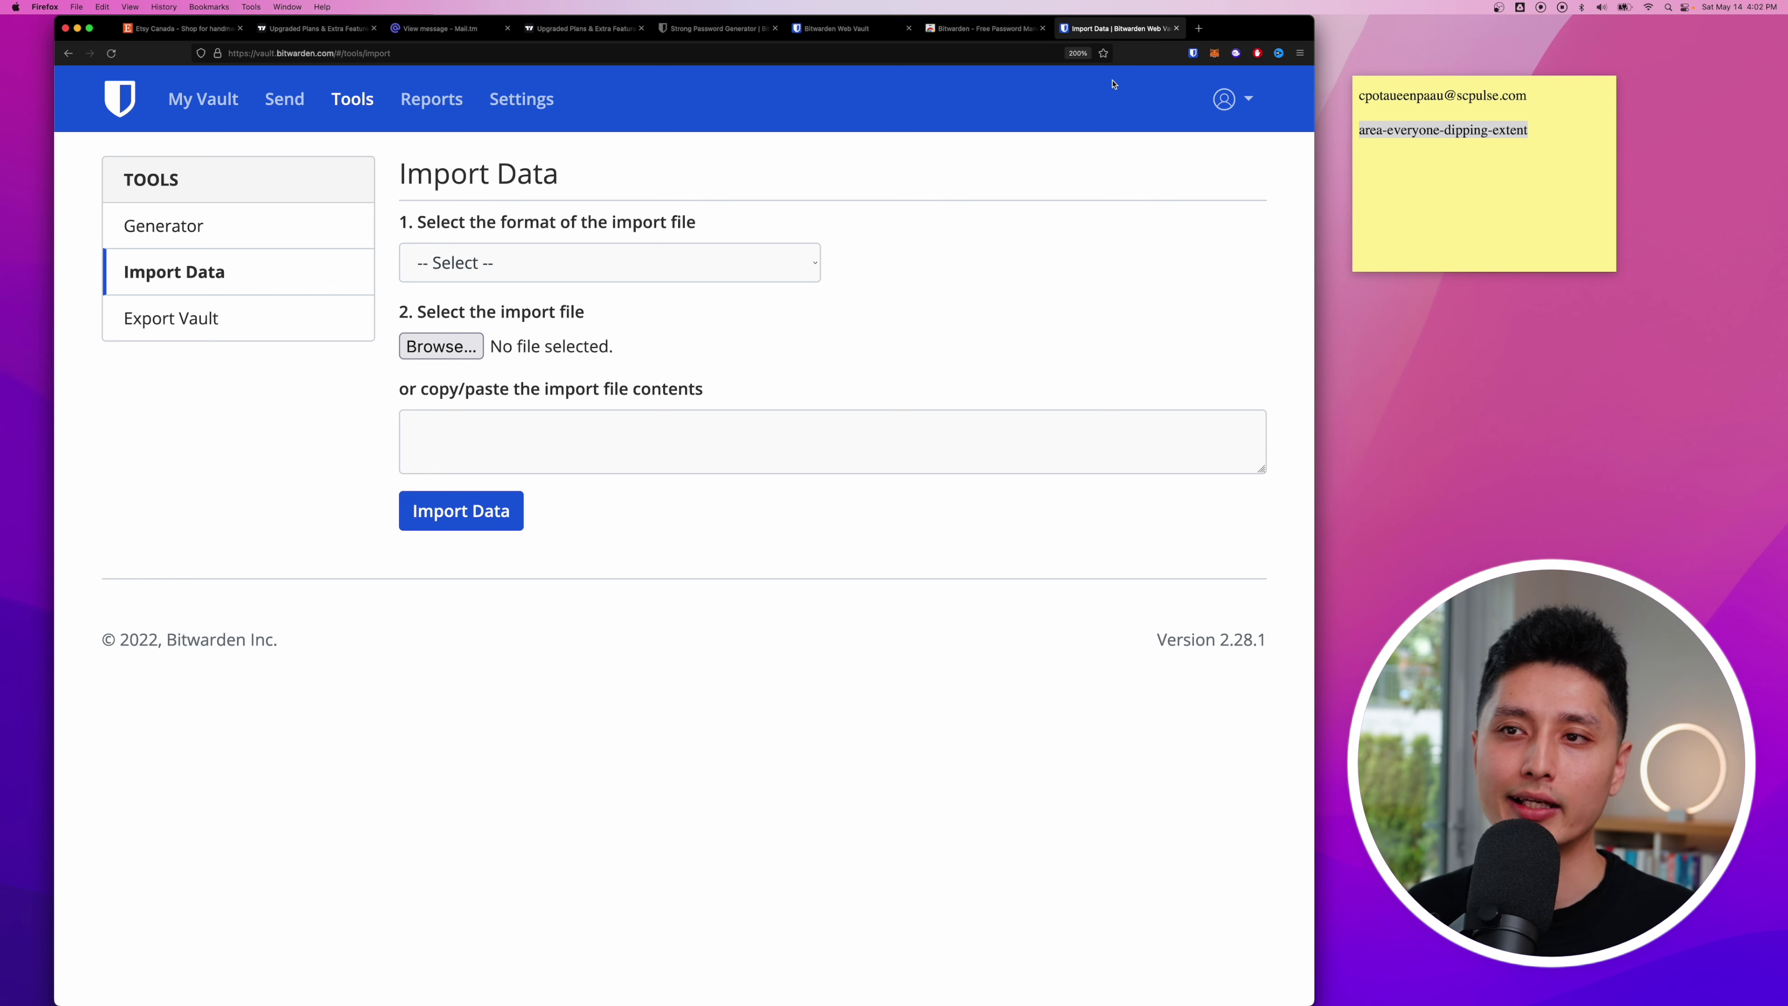
left_click(655, 280)
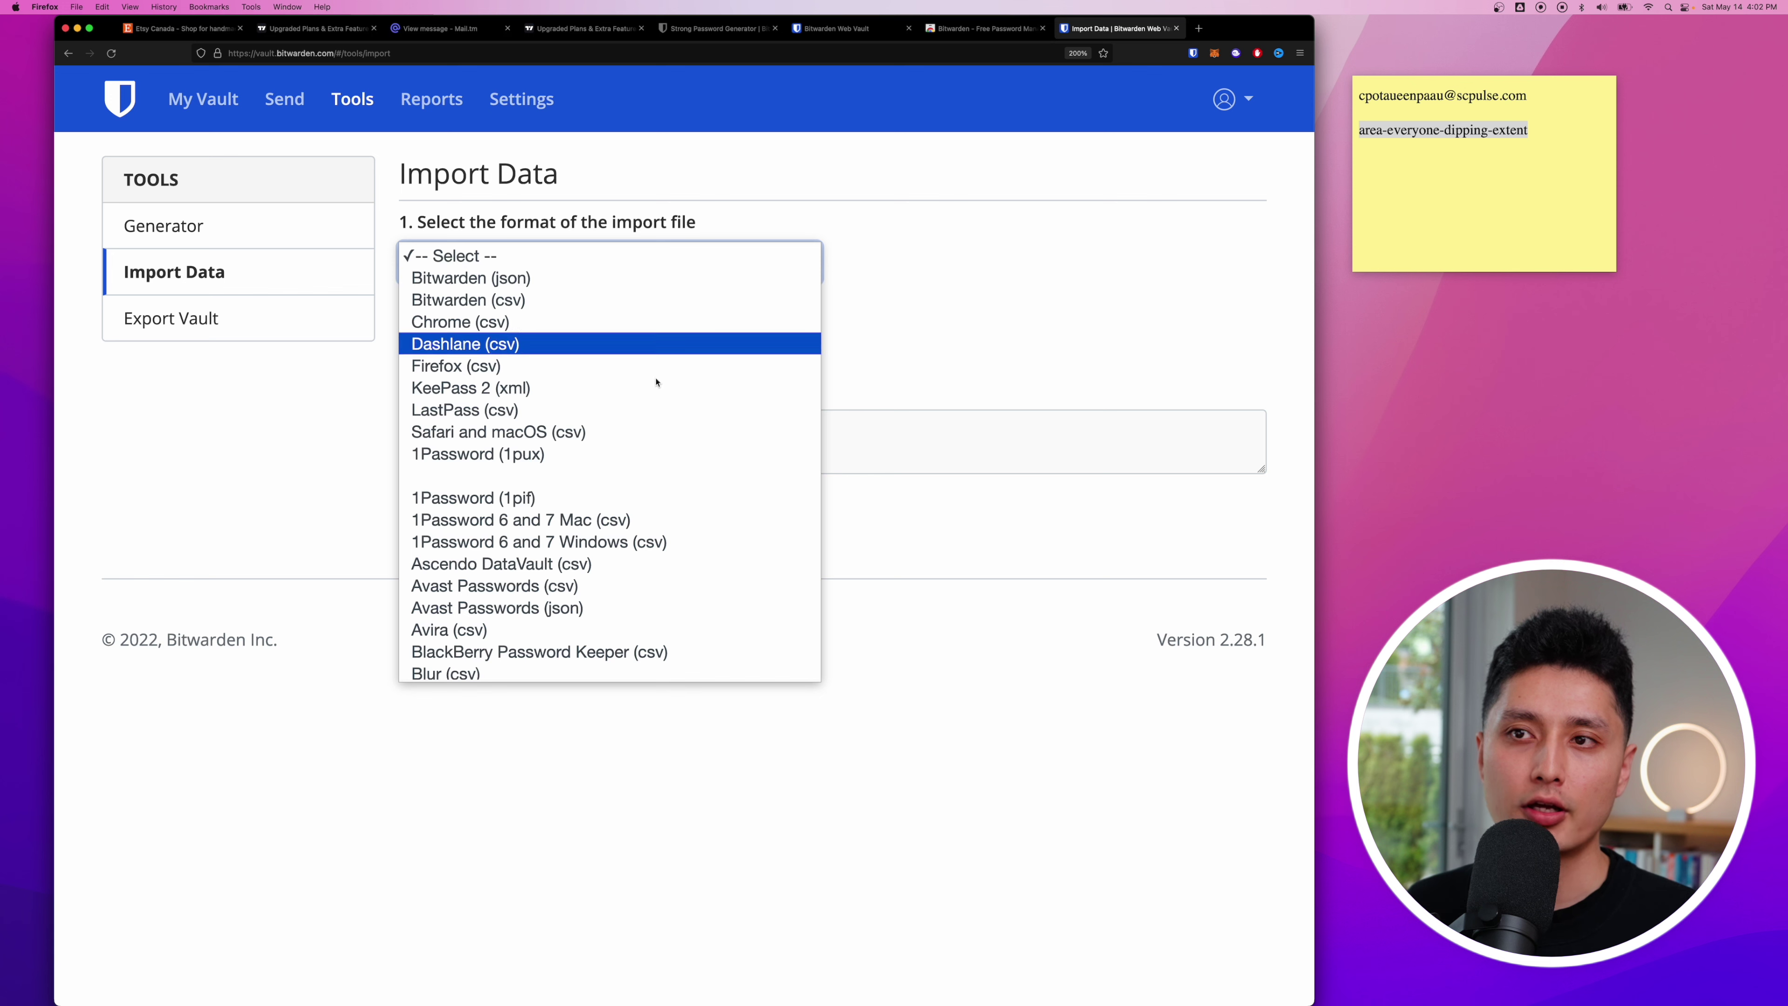
Step: Review Export Vault with the .json file format, then go to the Reports overview
left_click(140, 318)
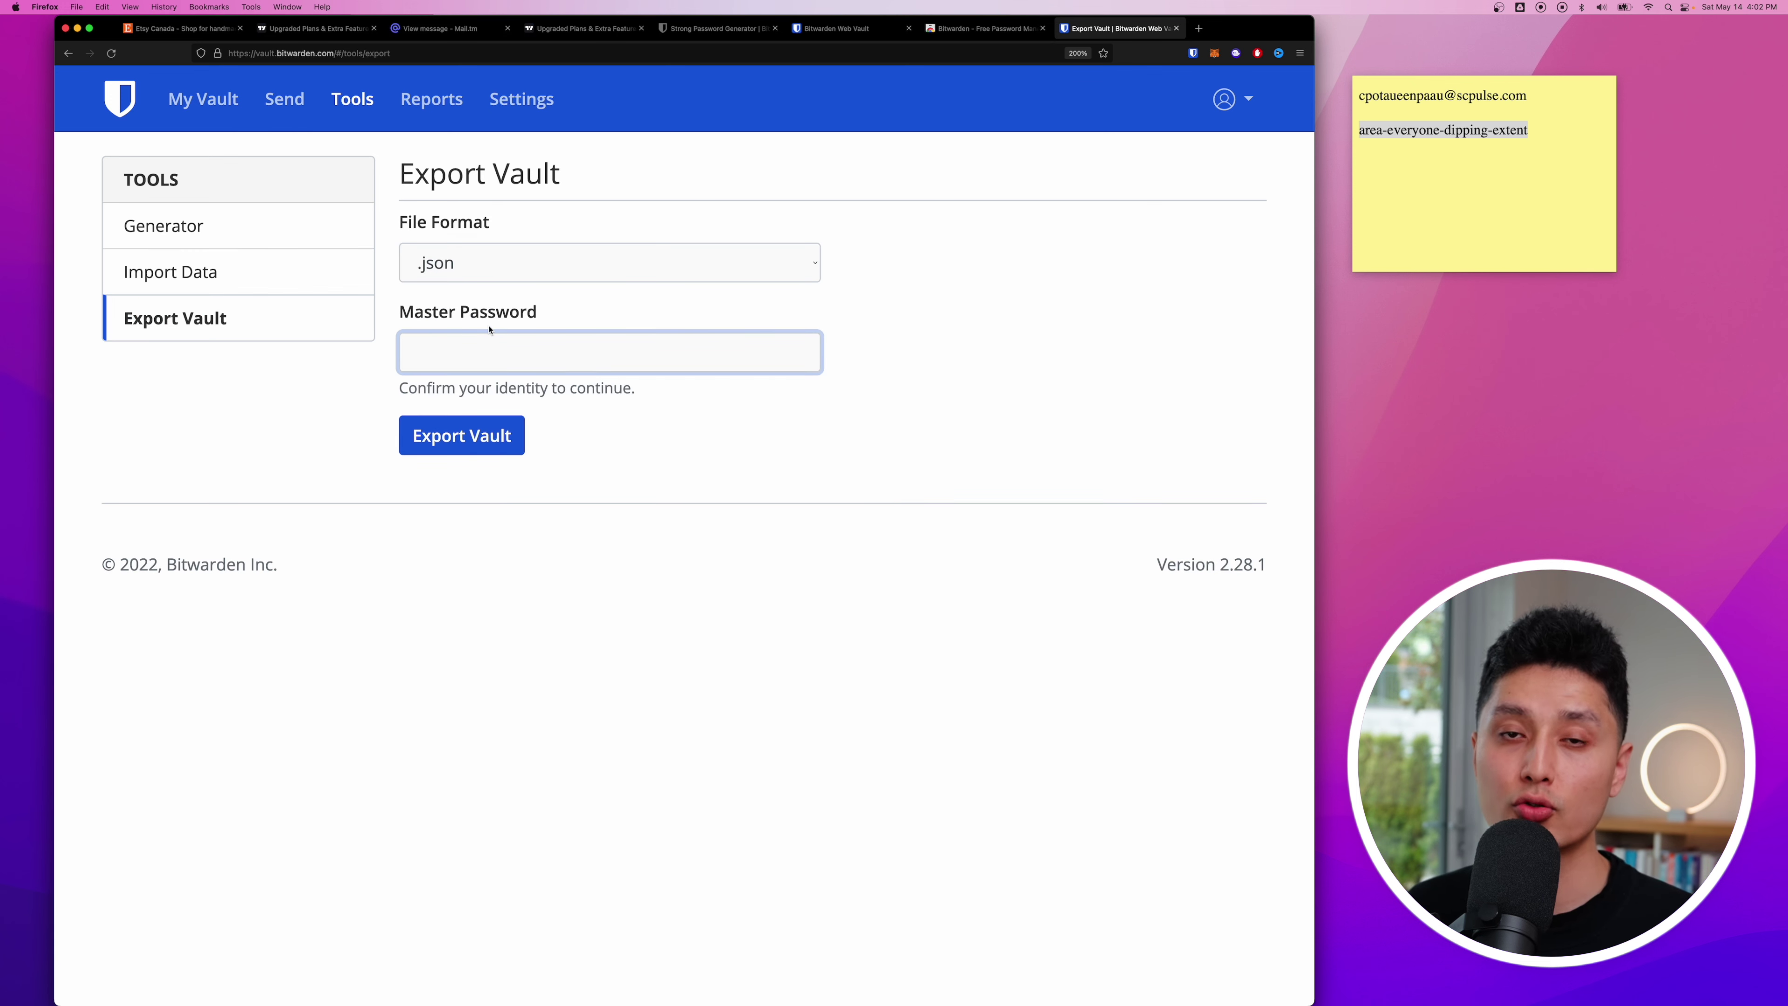
left_click(430, 262)
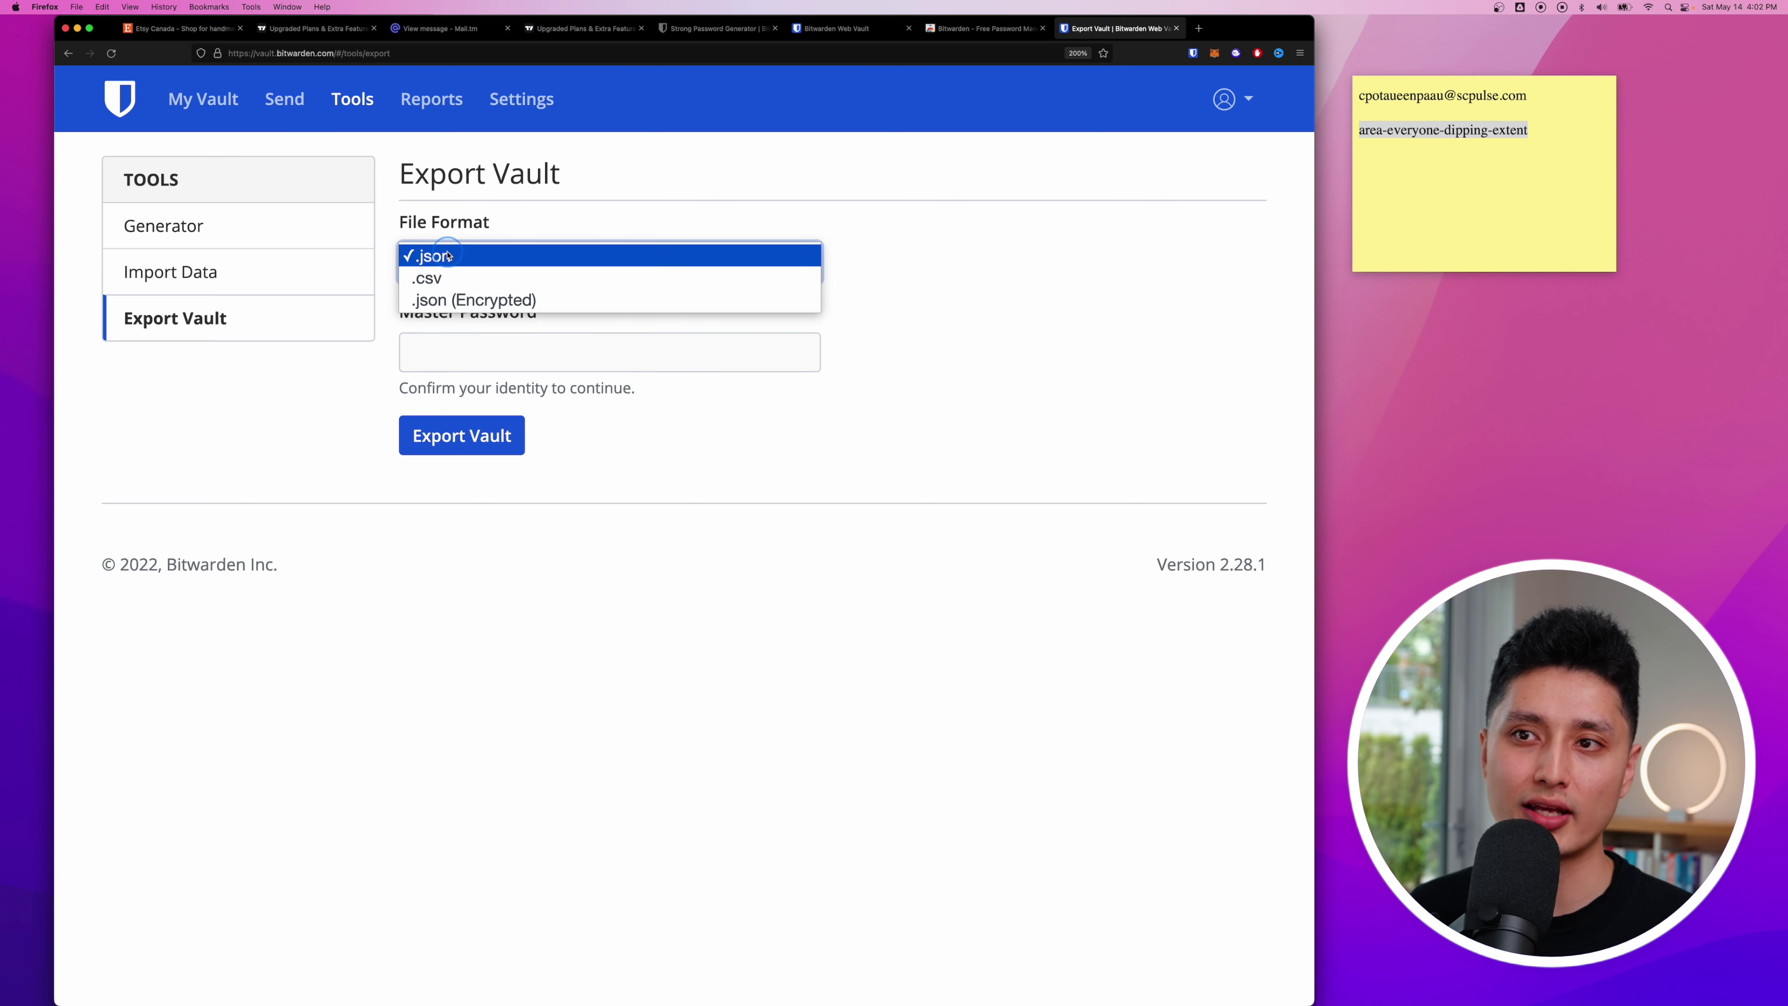
left_click(459, 394)
left_click(434, 346)
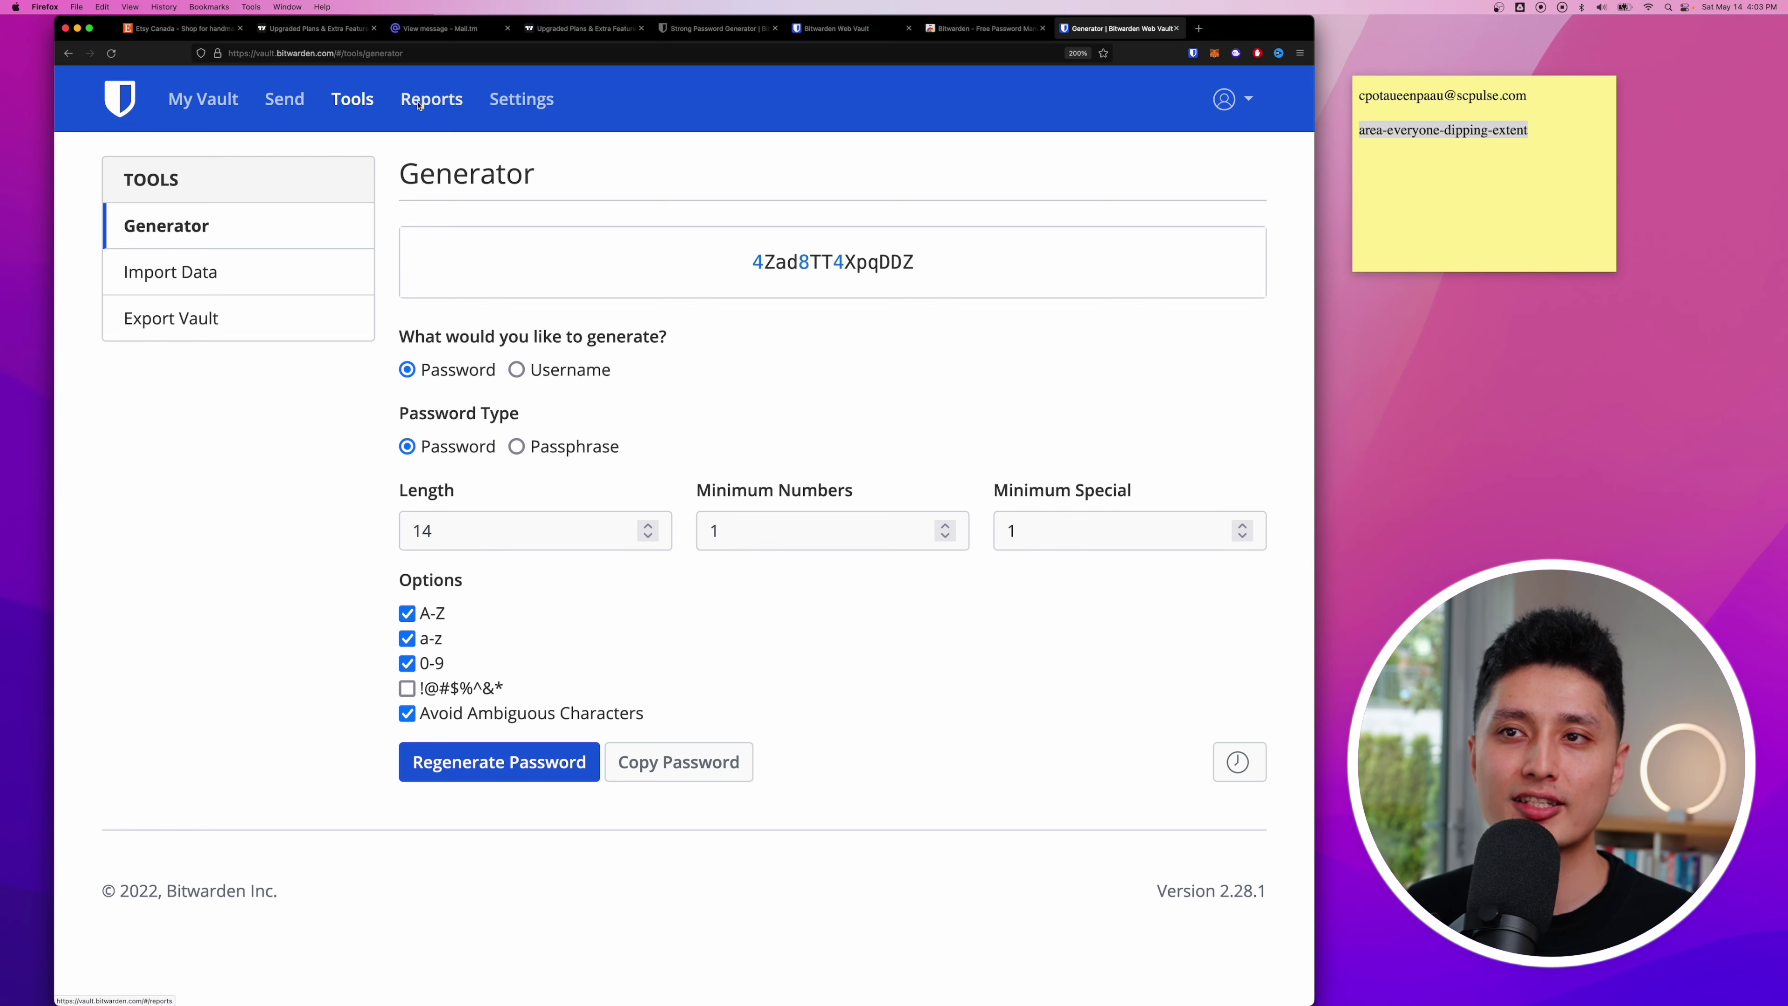
left_click(419, 104)
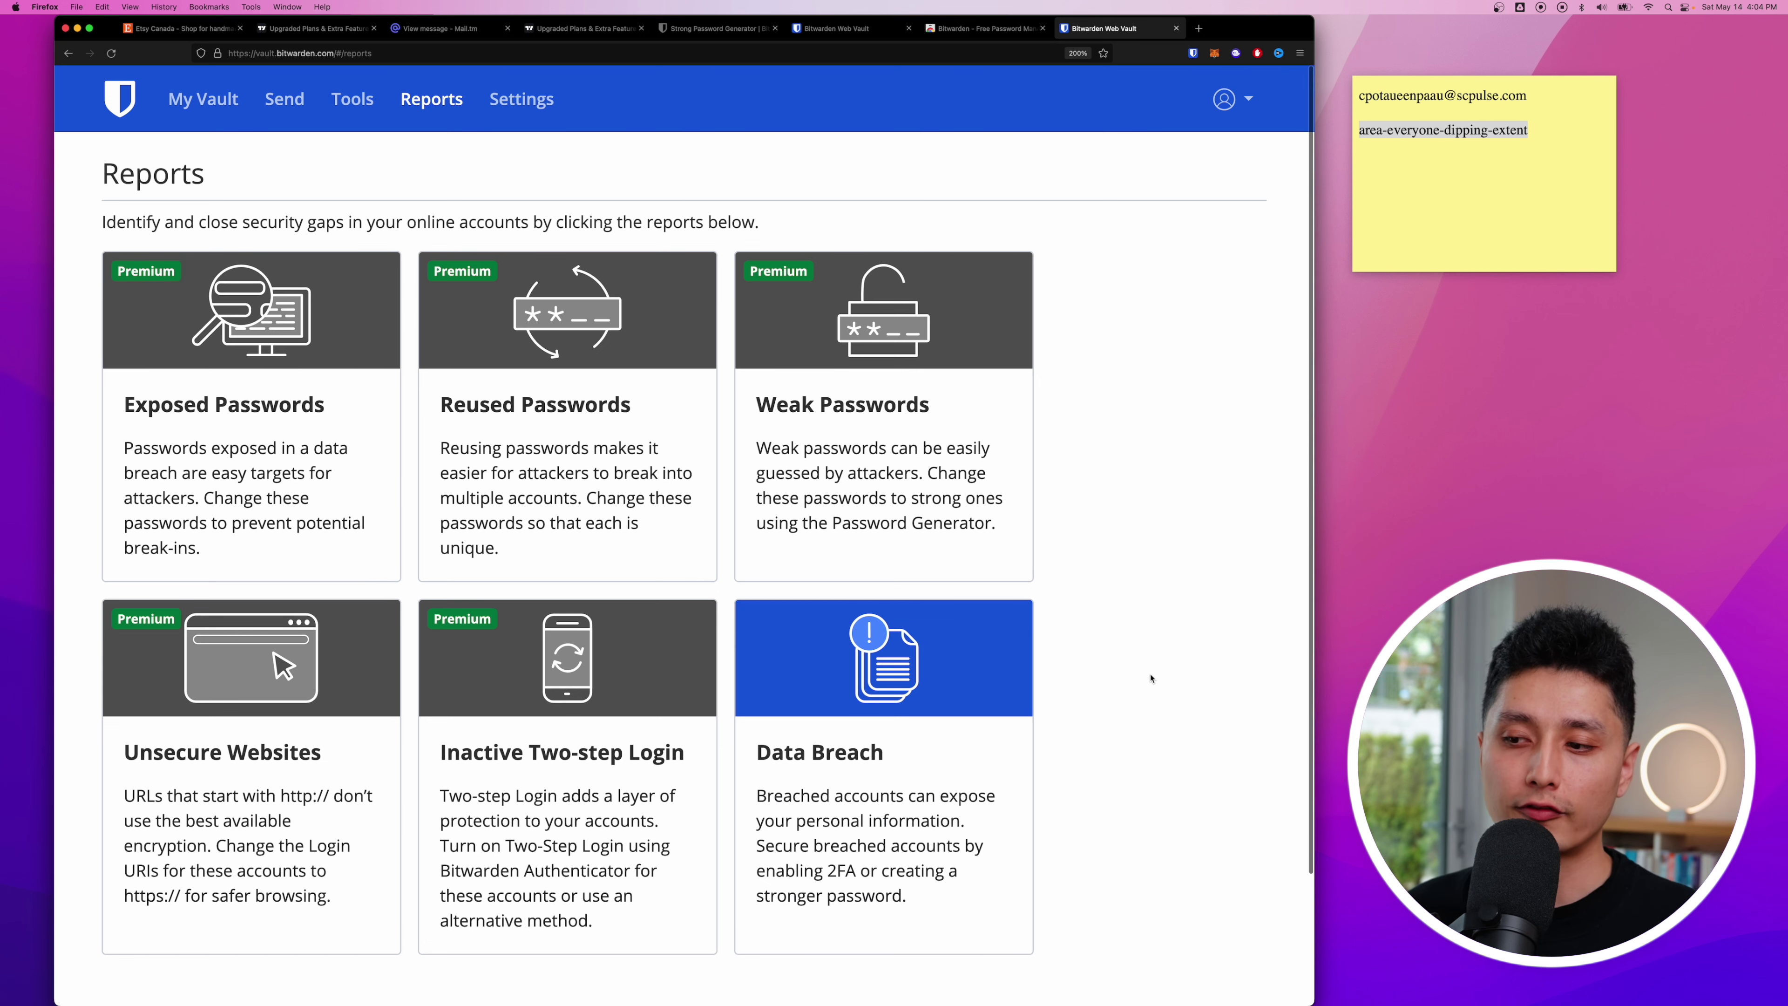
Step: Run the Data Breach report on the account's e-mail, which shows no known breaches
left_click(834, 769)
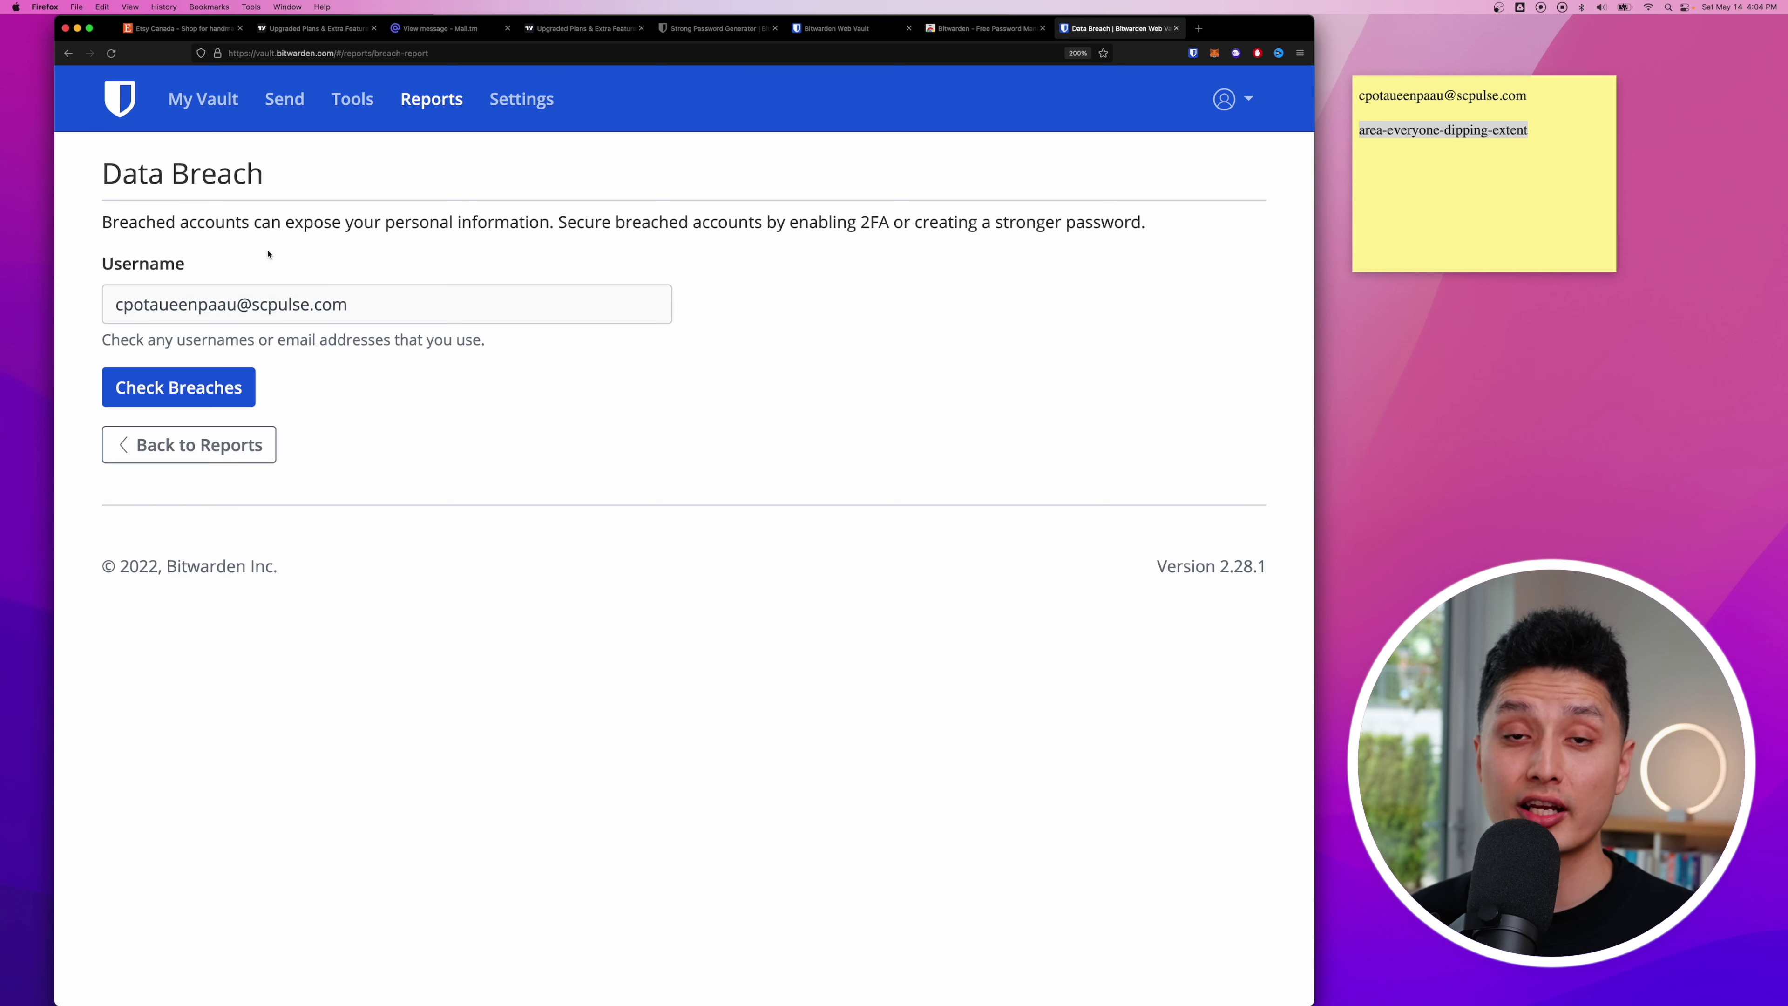
left_click(236, 387)
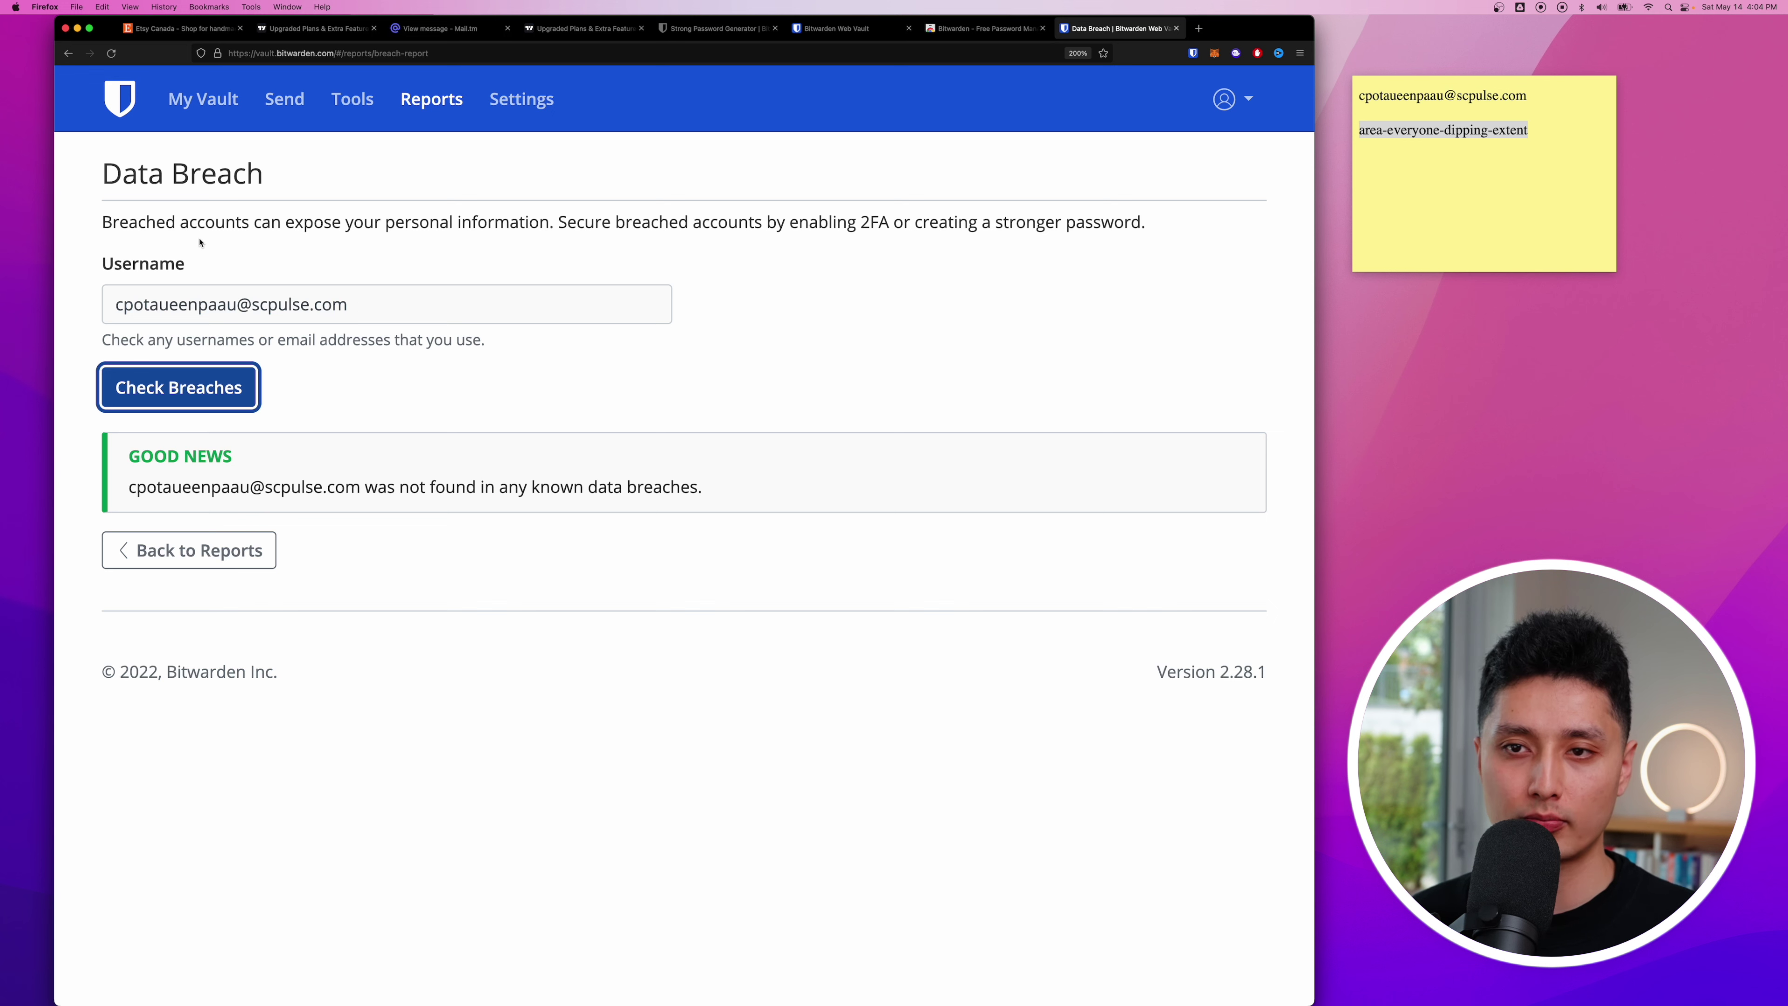
left_click(228, 458)
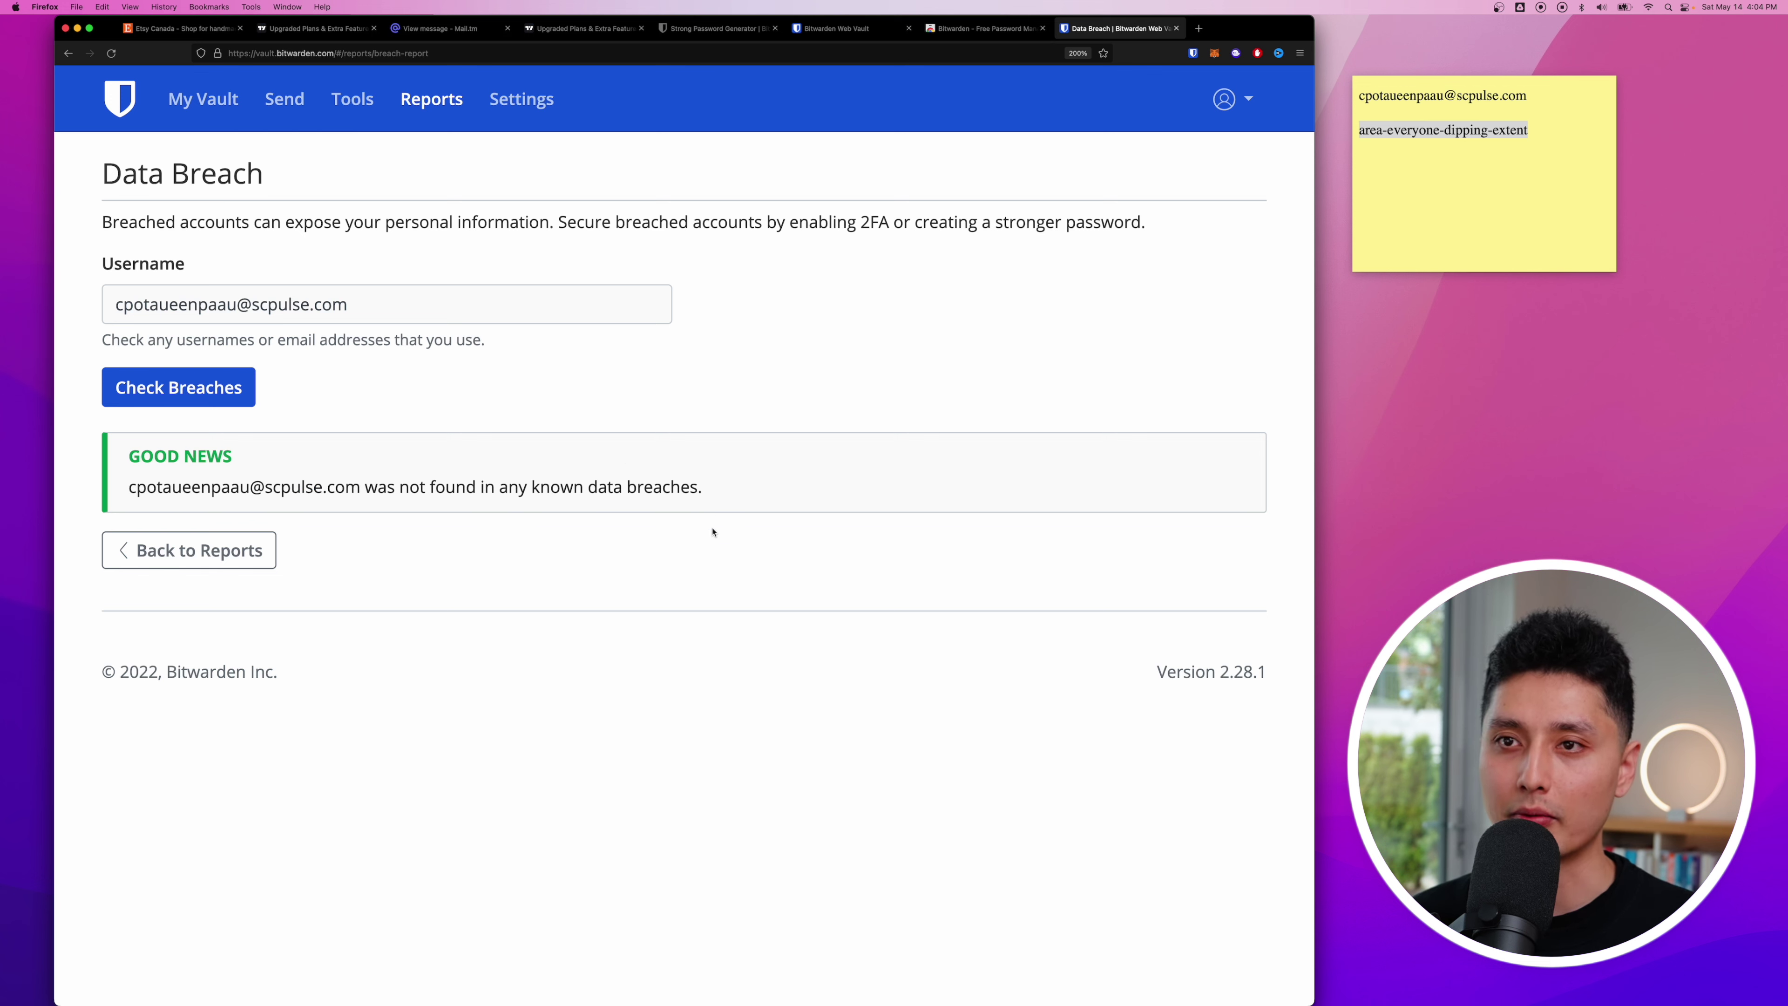
key("super+shift+y")
Step: In the popped-out extension, open Options and keep URI Match Detection on Base domain
left_click_drag(710, 619, 1116, 895)
left_click(1052, 877)
scroll(598, 775, "down", 3)
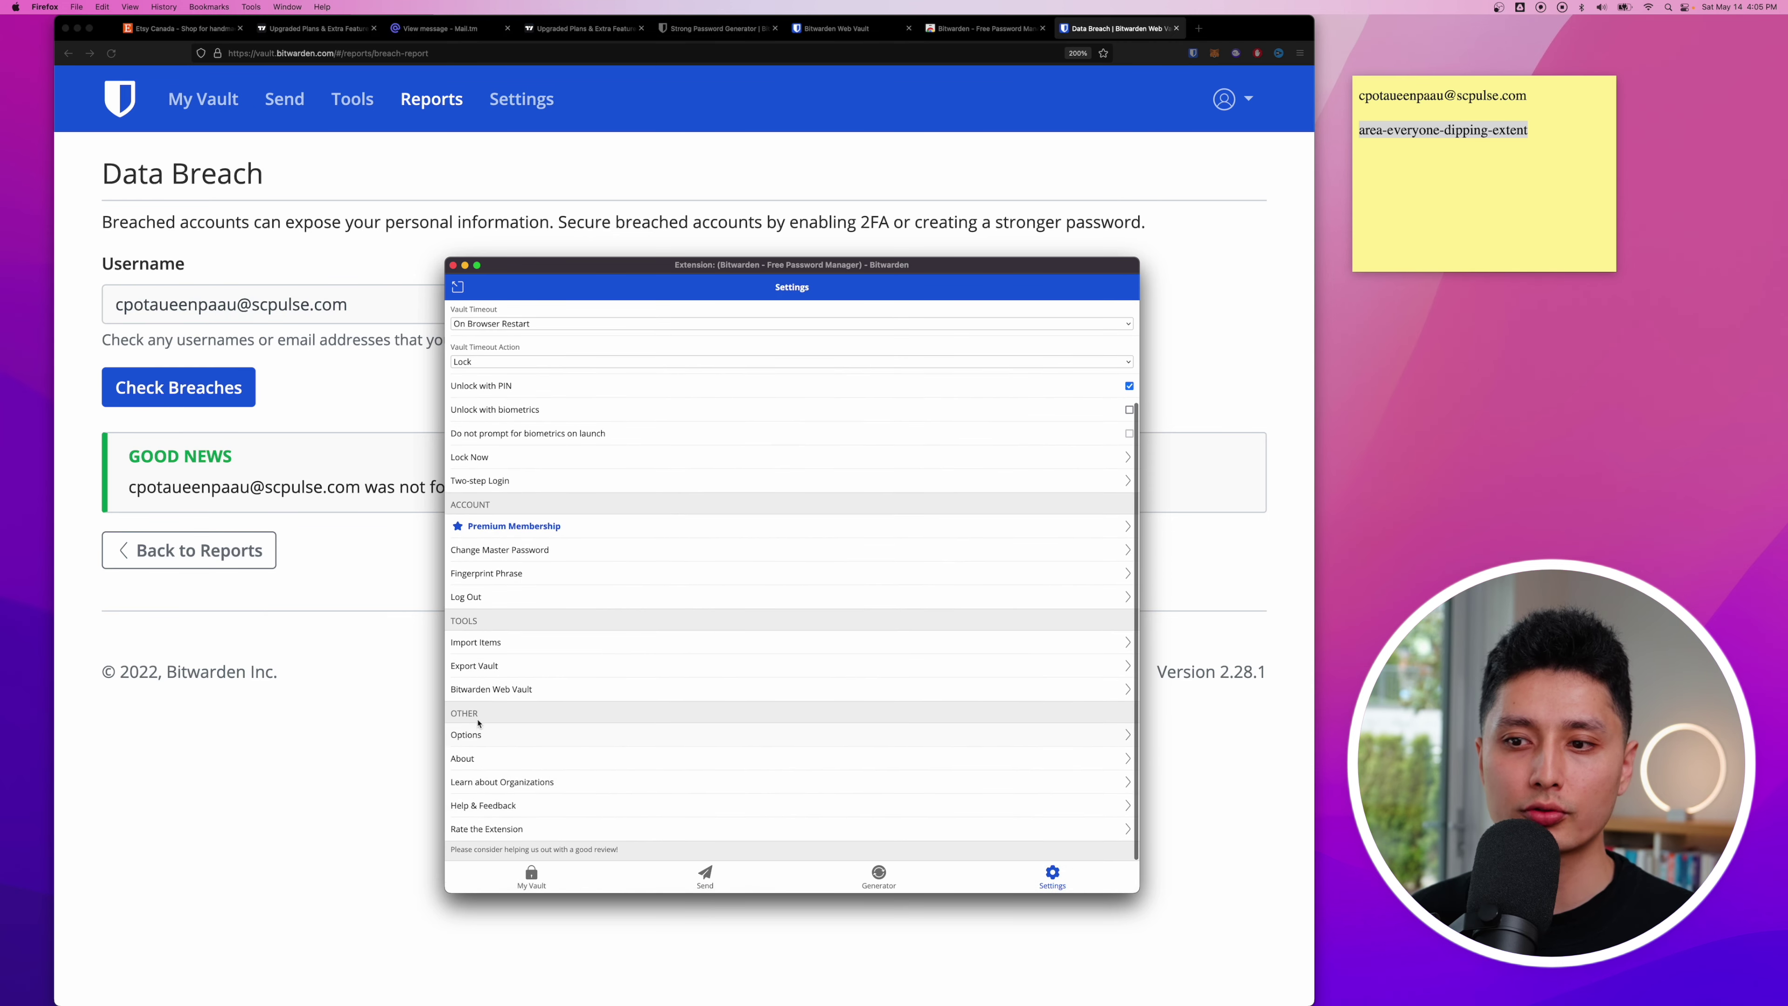
left_click(468, 734)
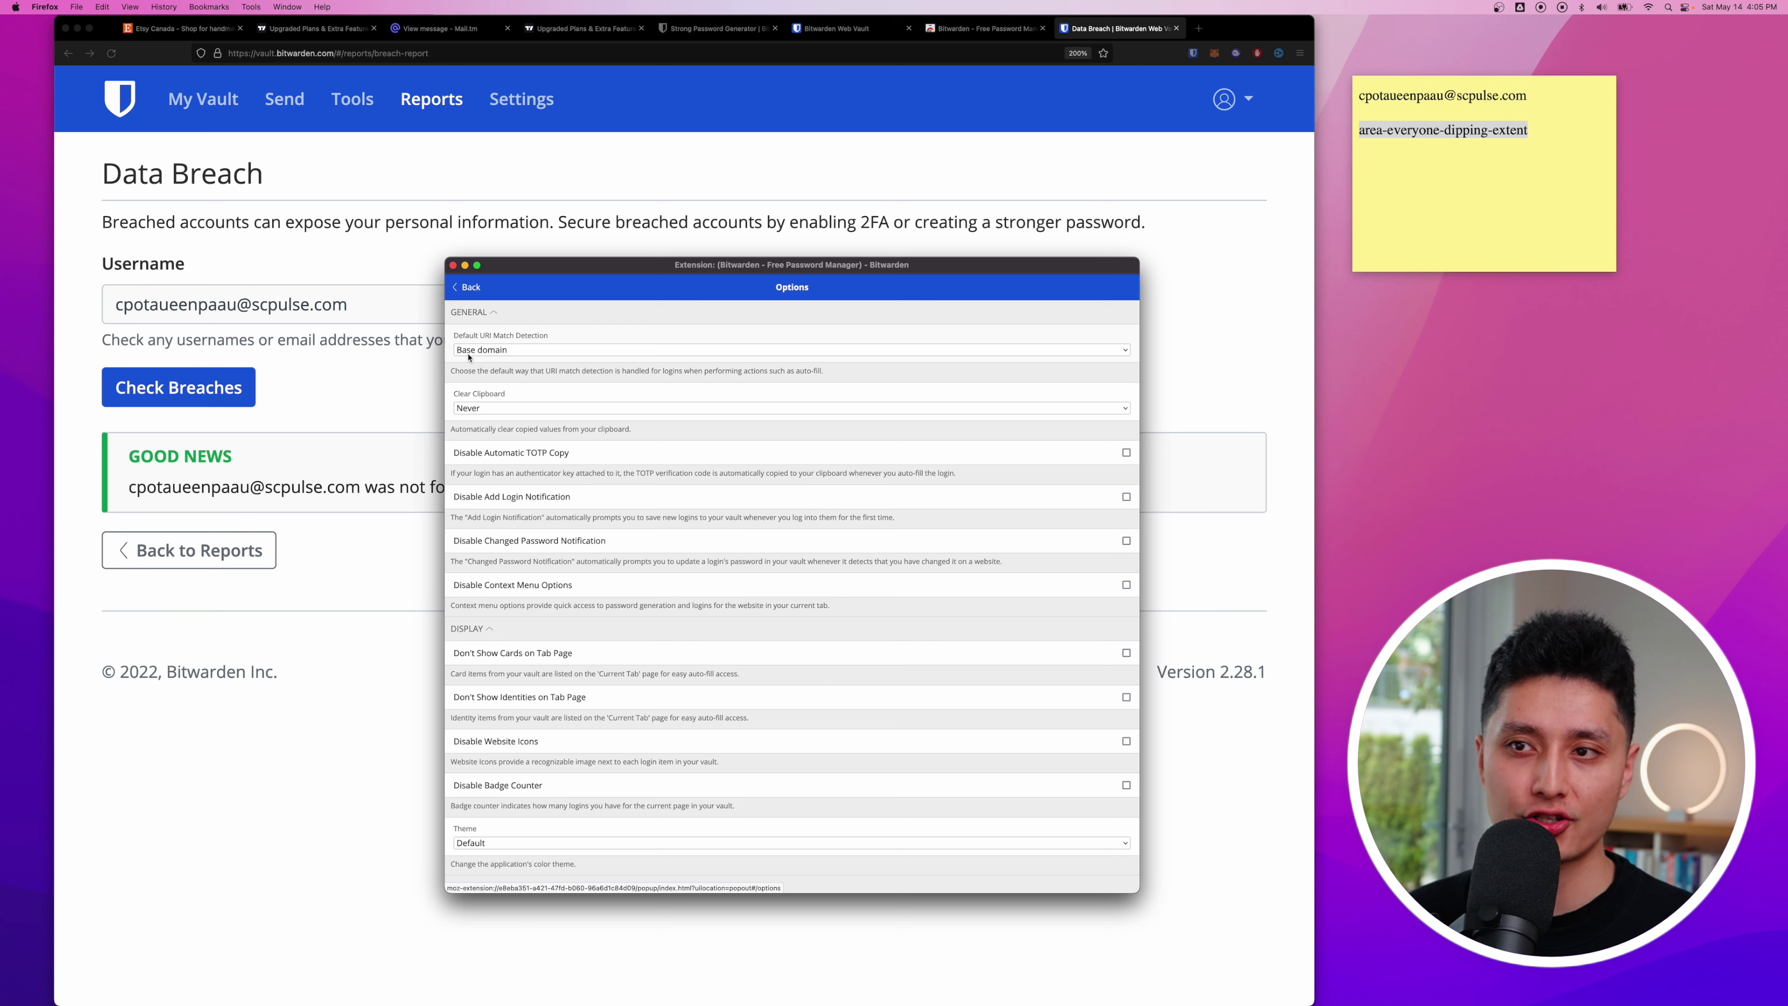
left_click(472, 351)
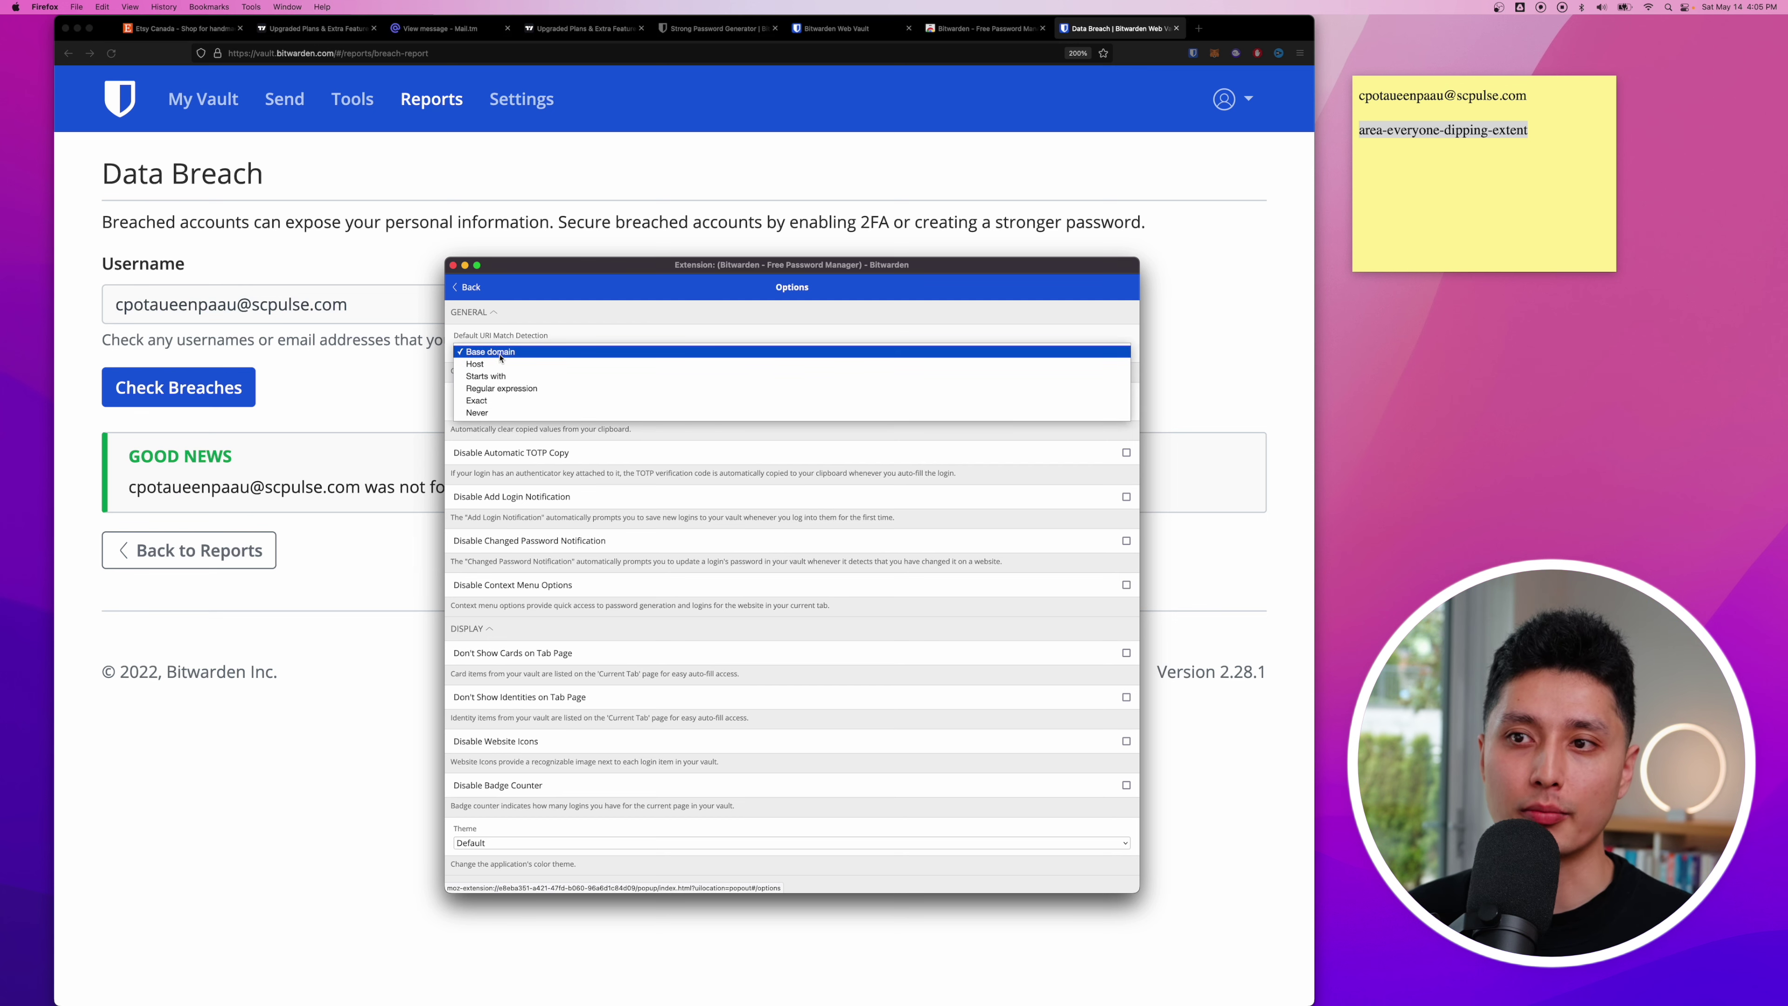
left_click(500, 352)
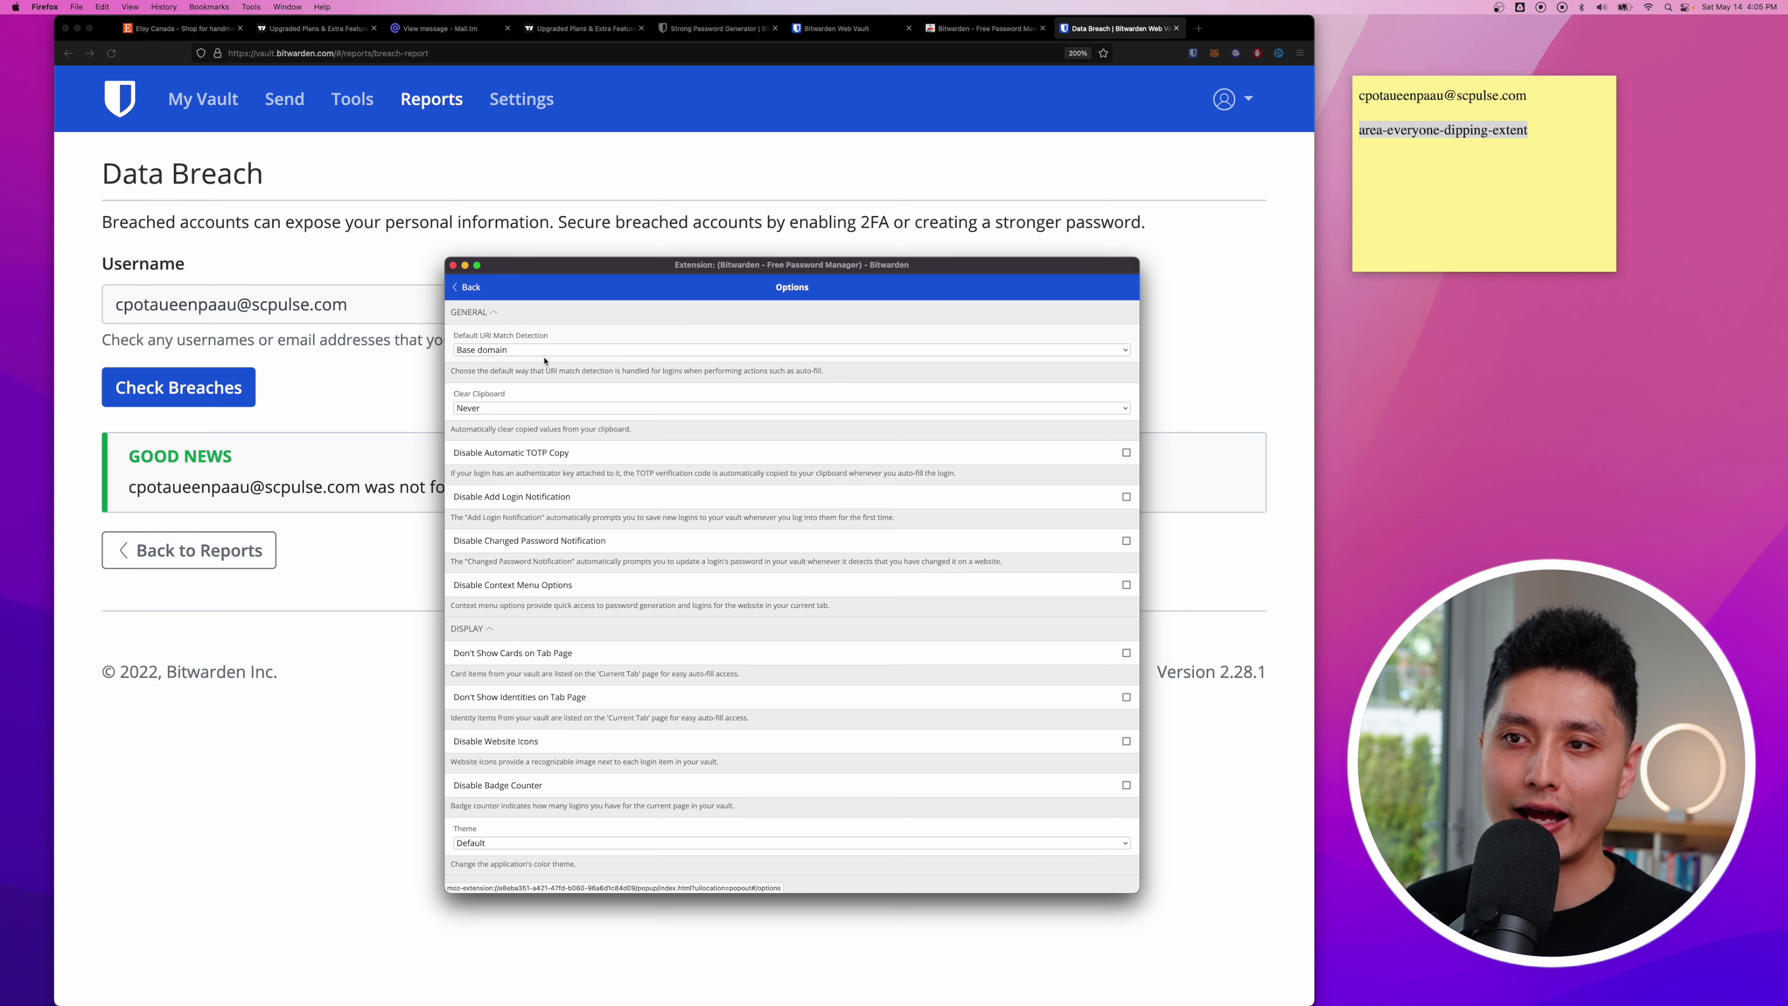
Step: Set Clear Clipboard to 2 minutes and tile the Options window beside the browser
scroll(479, 395, "down", 2)
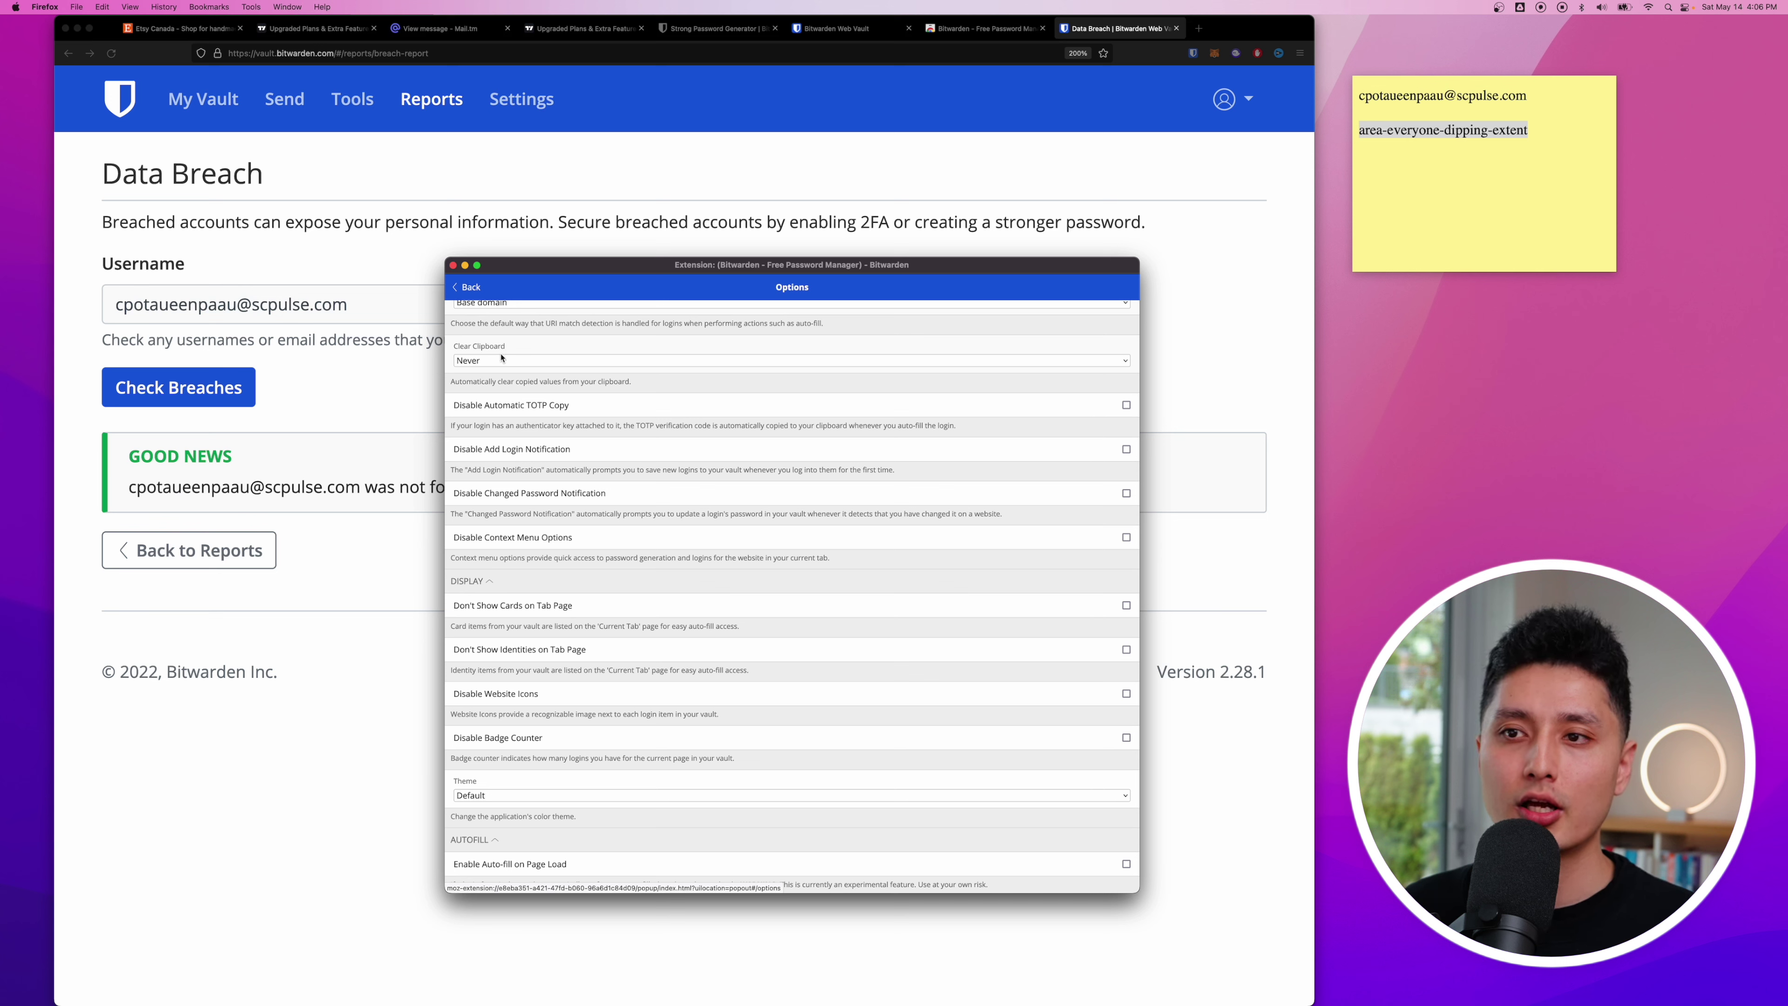
left_click(487, 360)
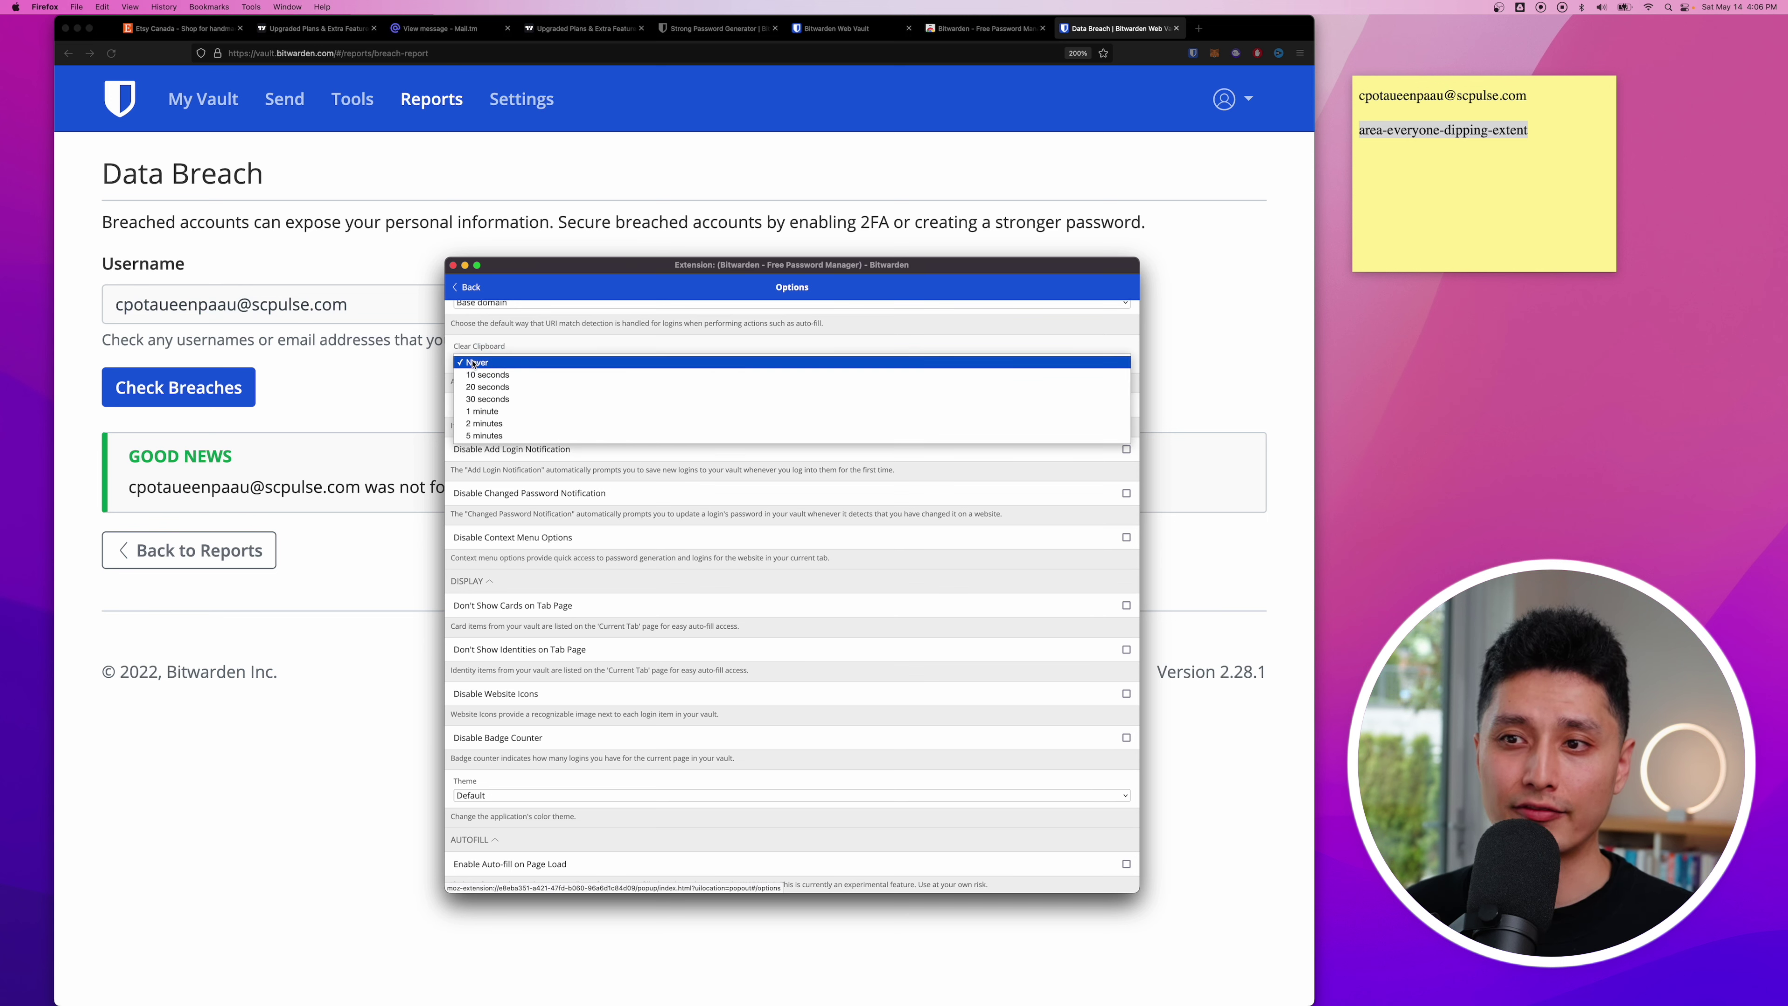
left_click(484, 436)
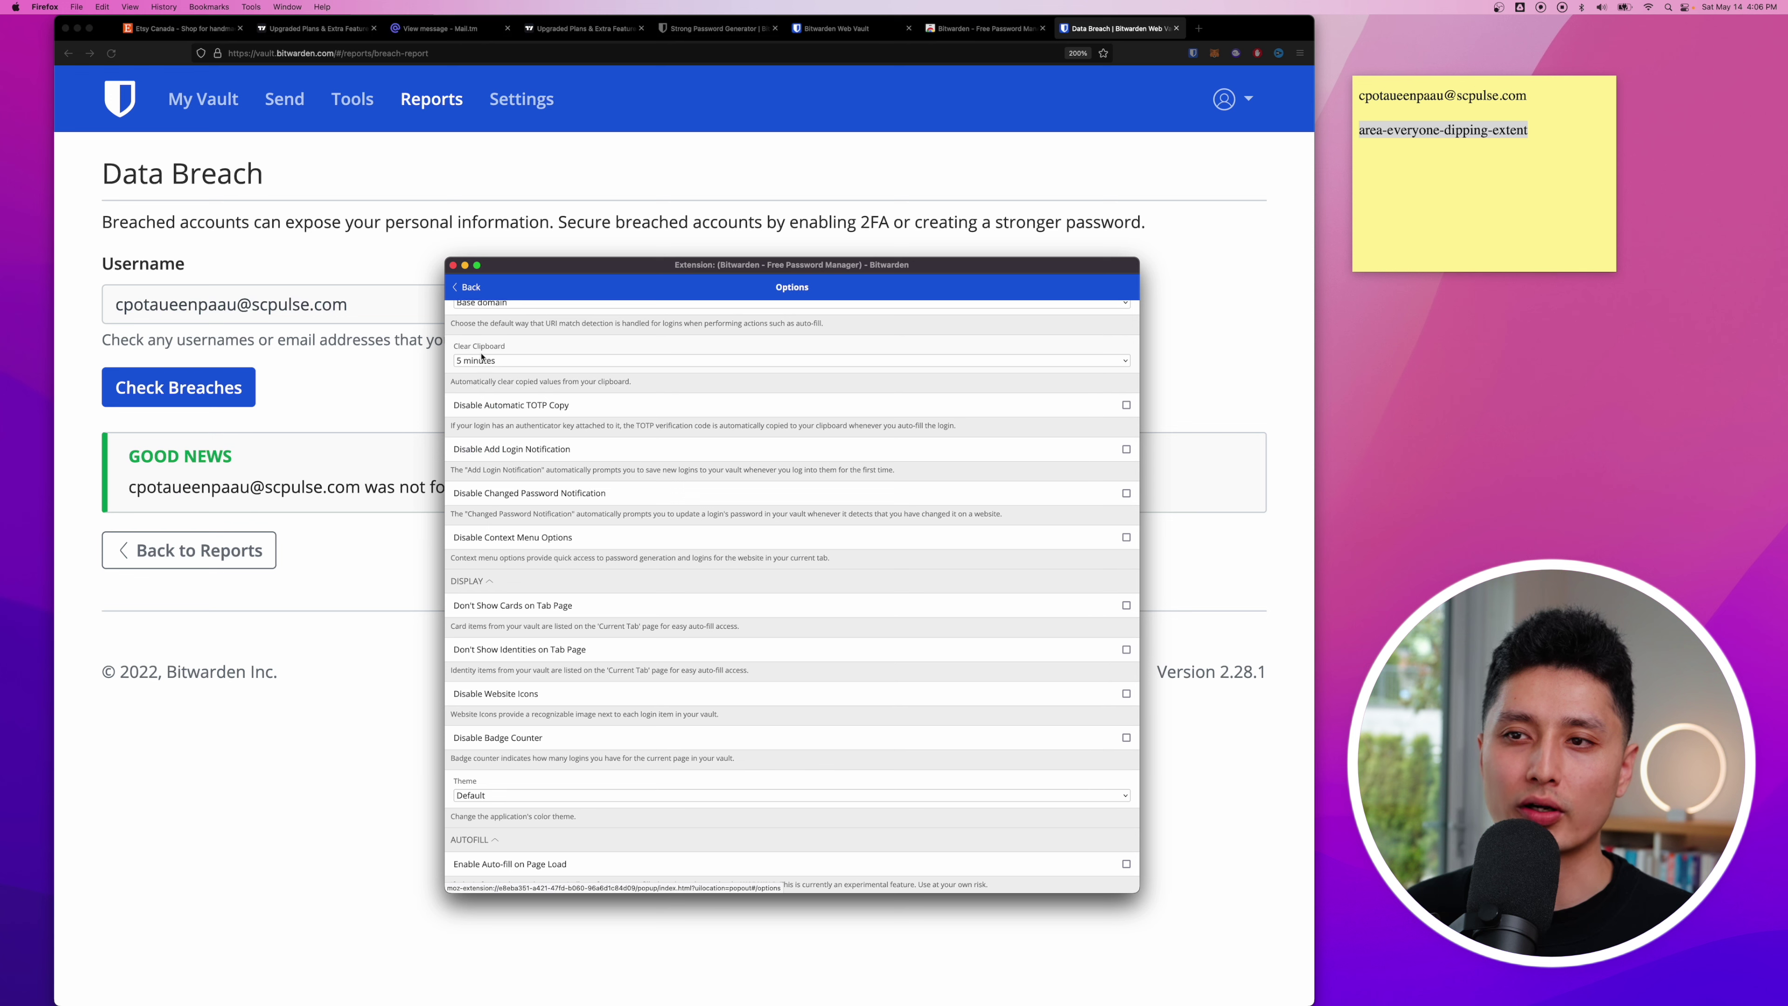
left_click(504, 360)
left_click(512, 356)
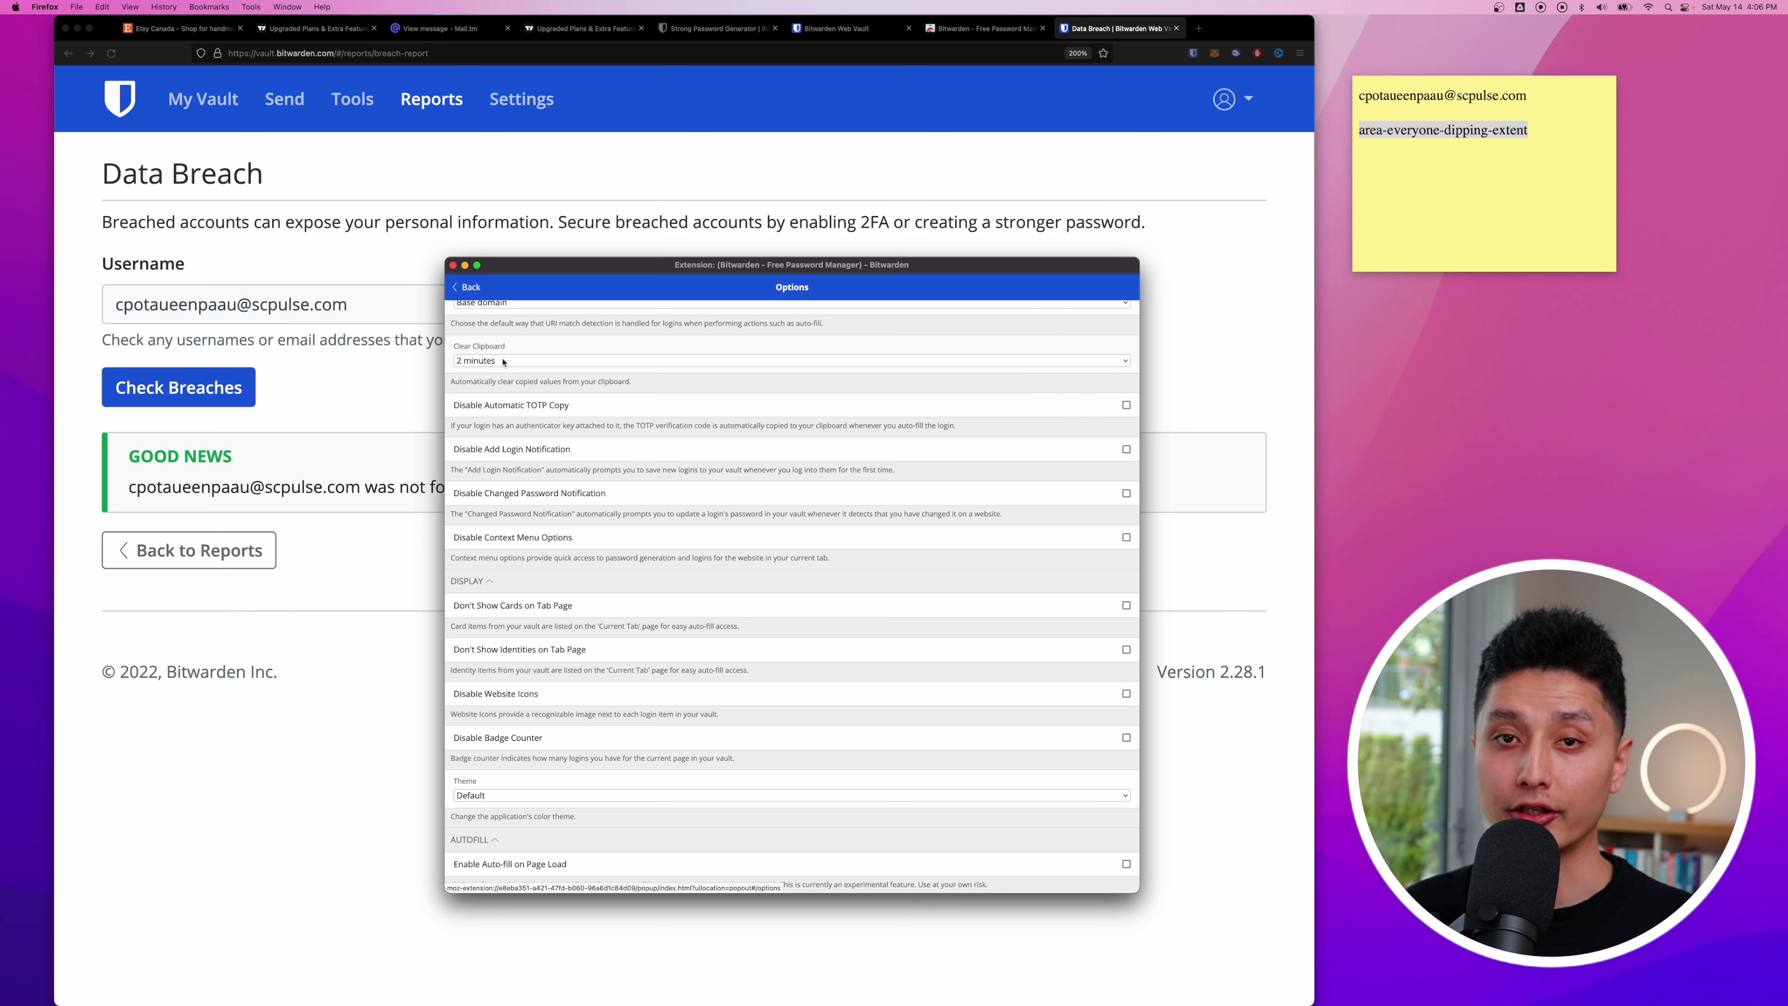
left_click_drag(529, 268, 530, 268)
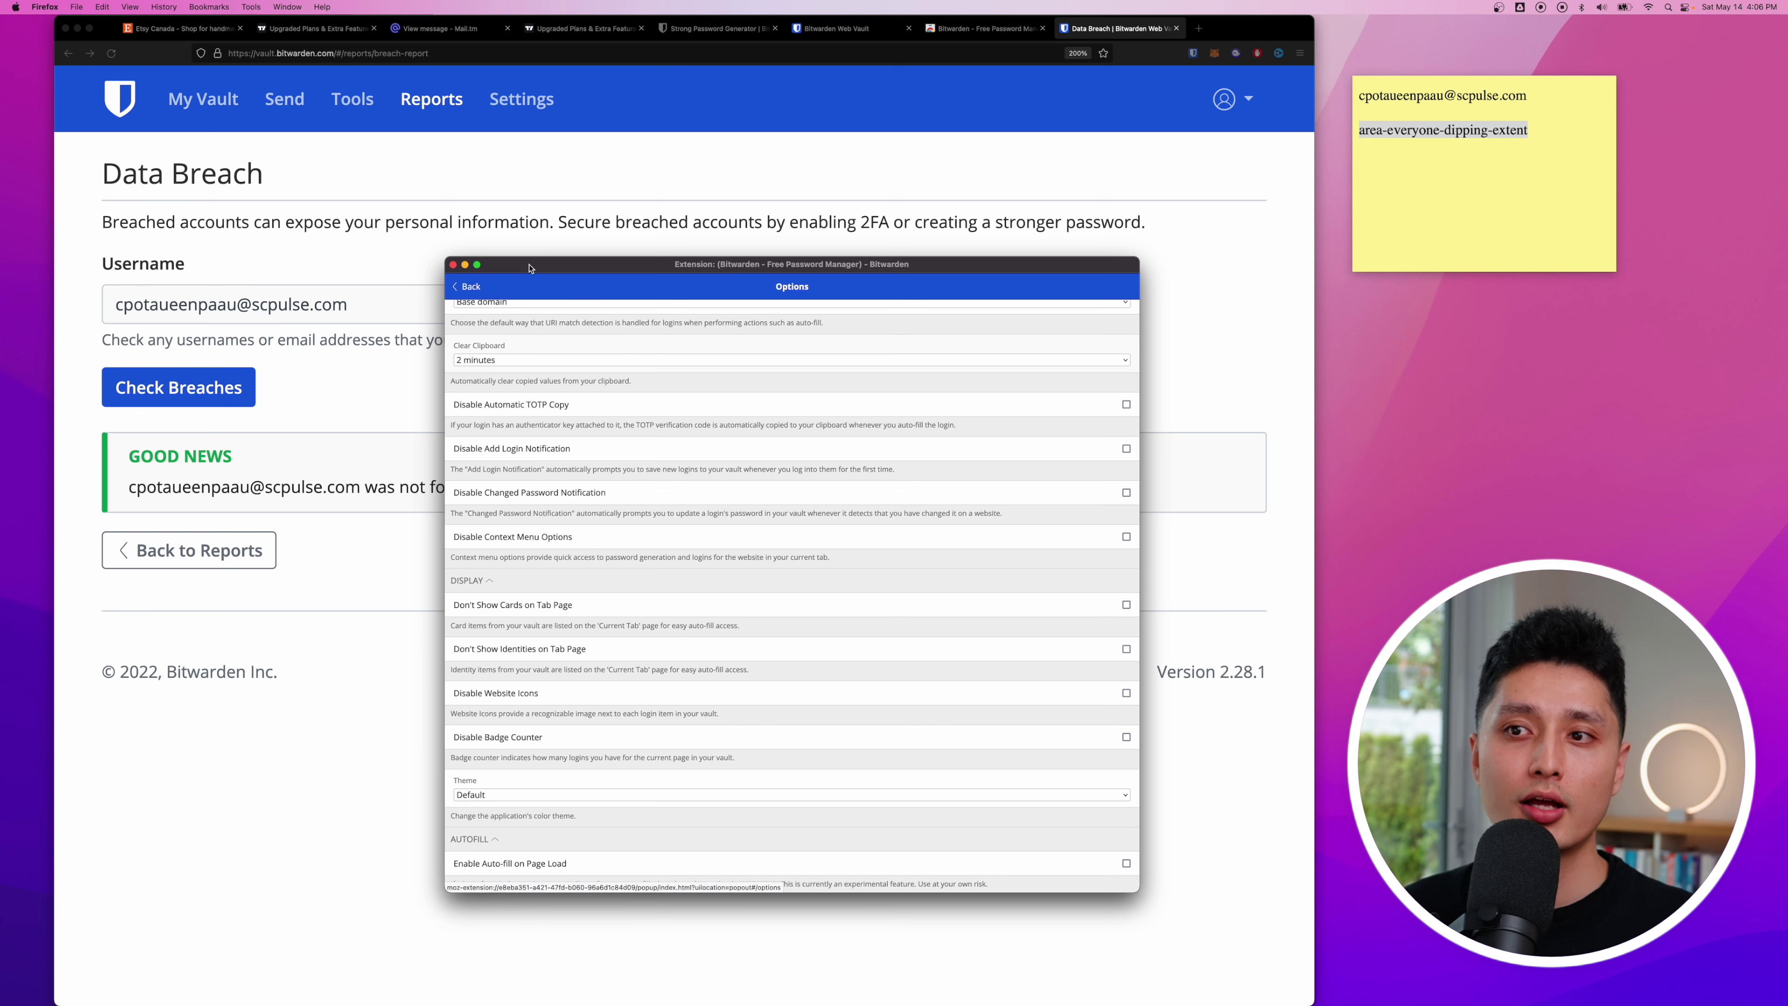
scroll(535, 448, "up", 2)
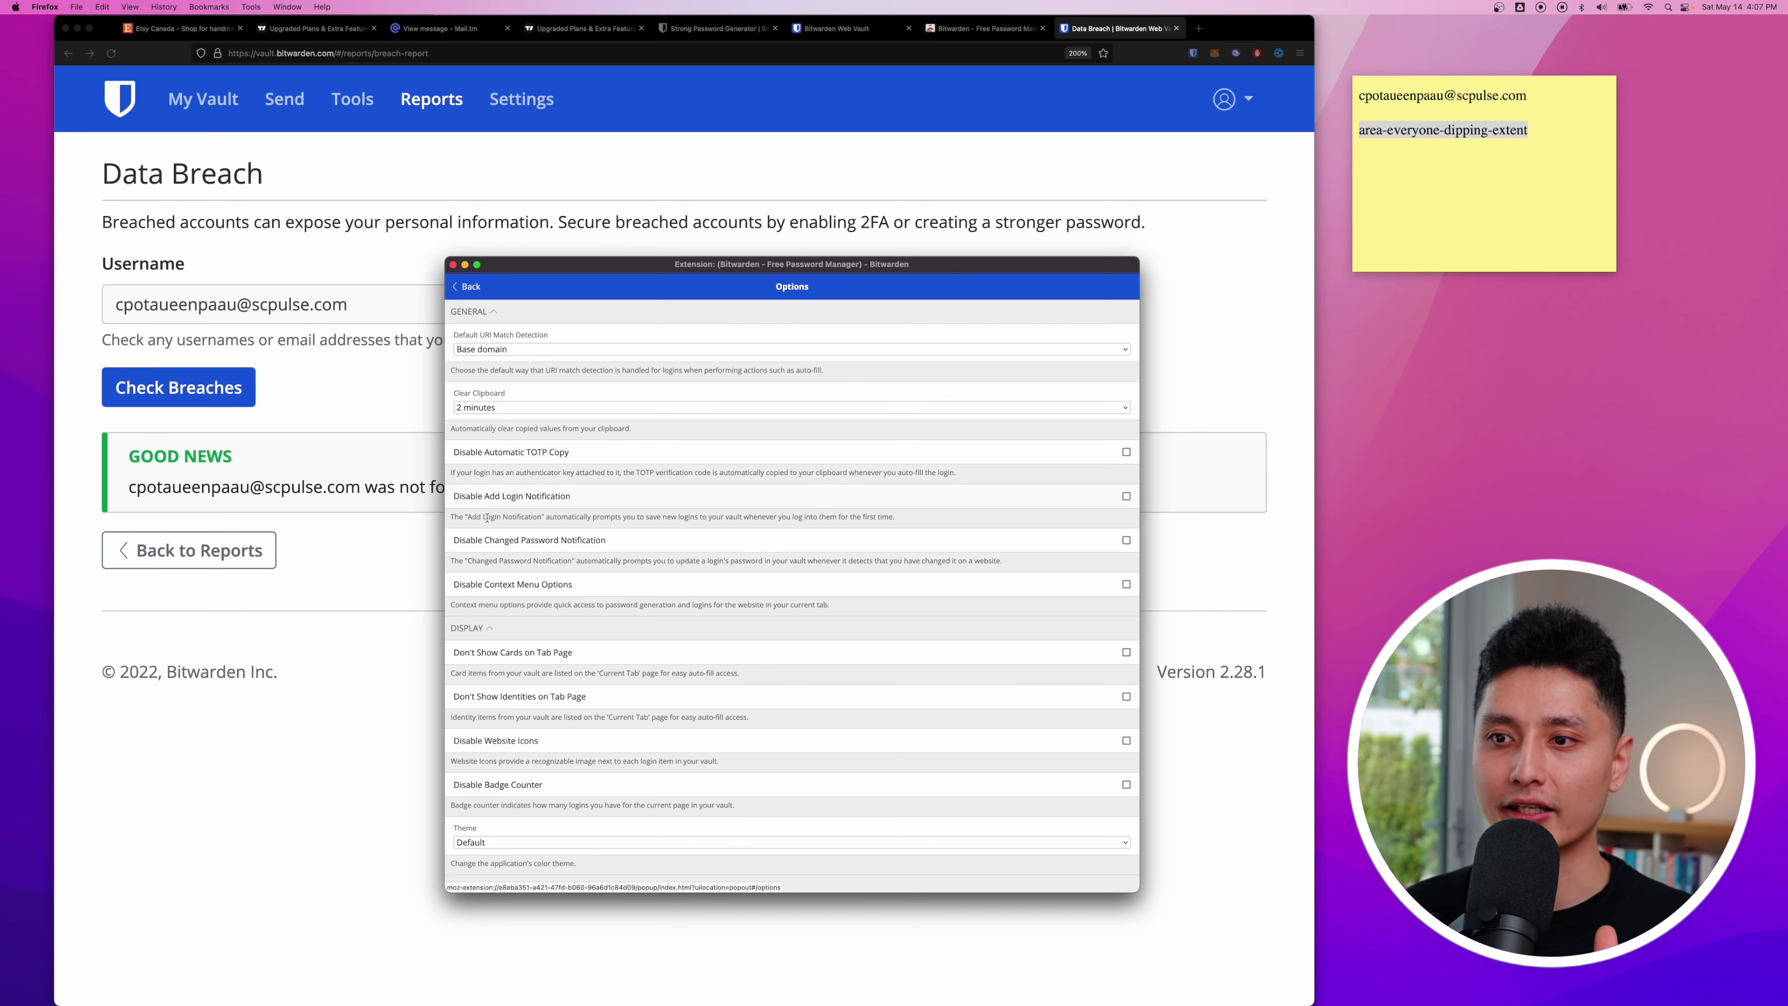
key("super+w")
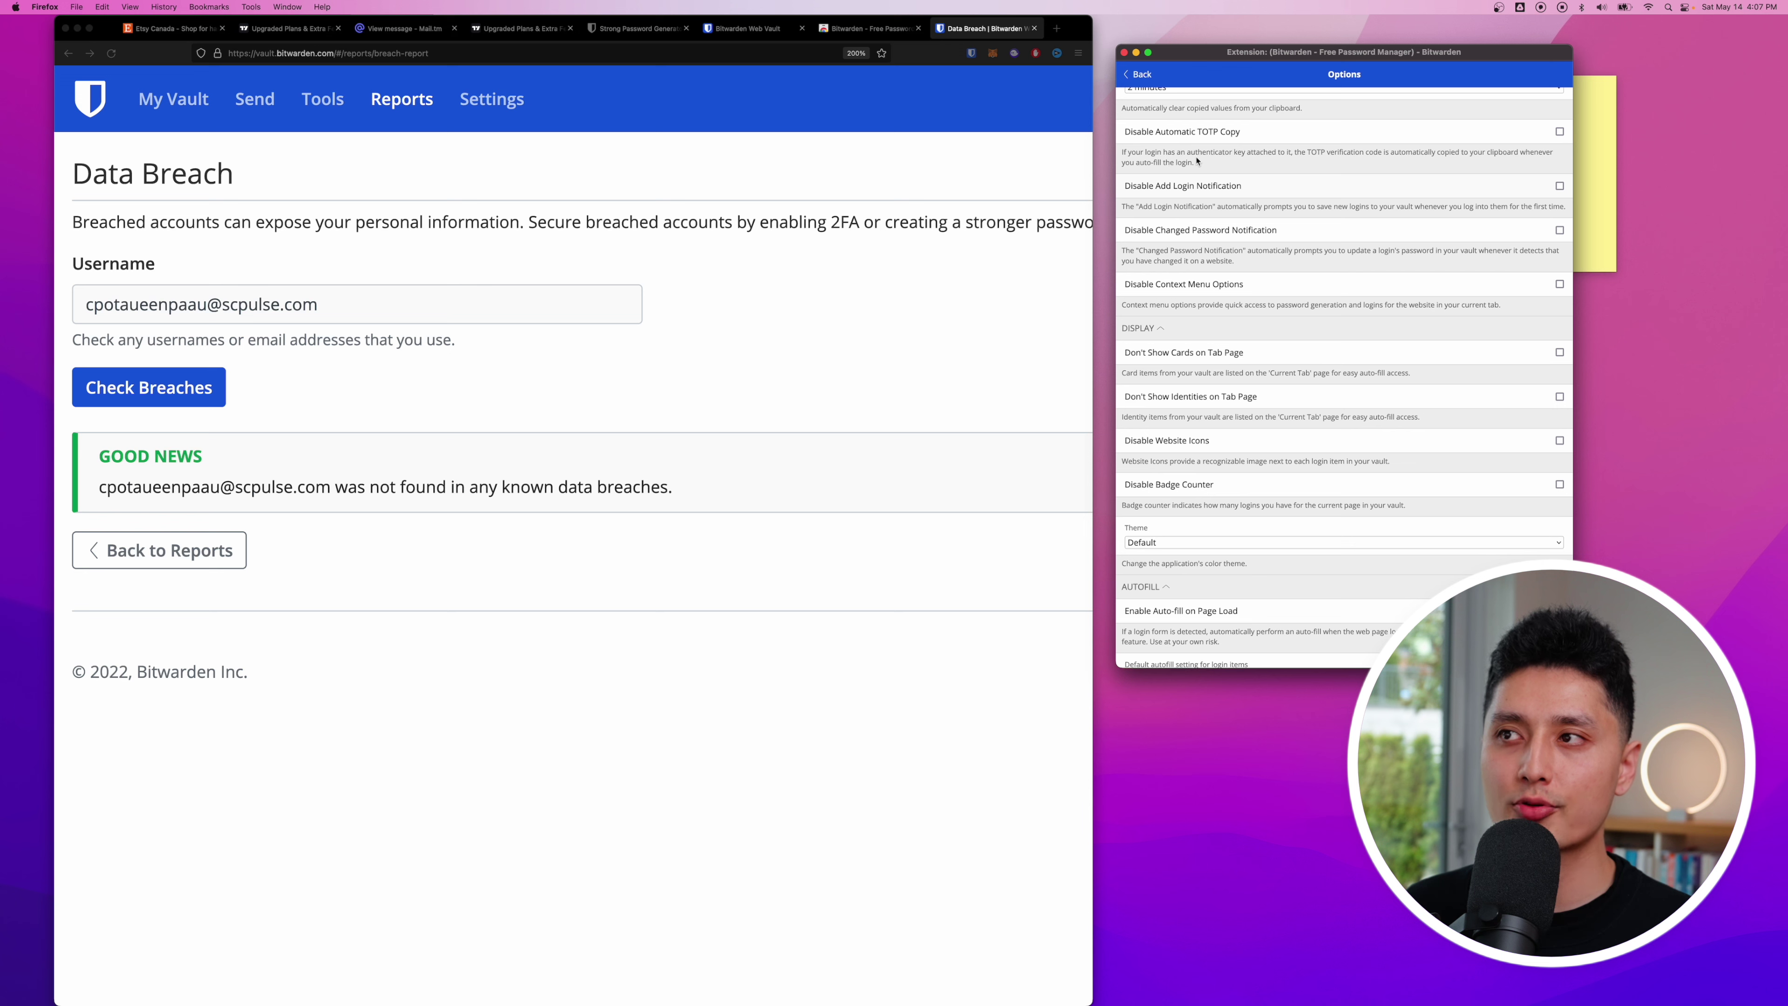
Step: On the Etsy Canada tab, check which vault items the extension offers for the site
left_click(945, 134)
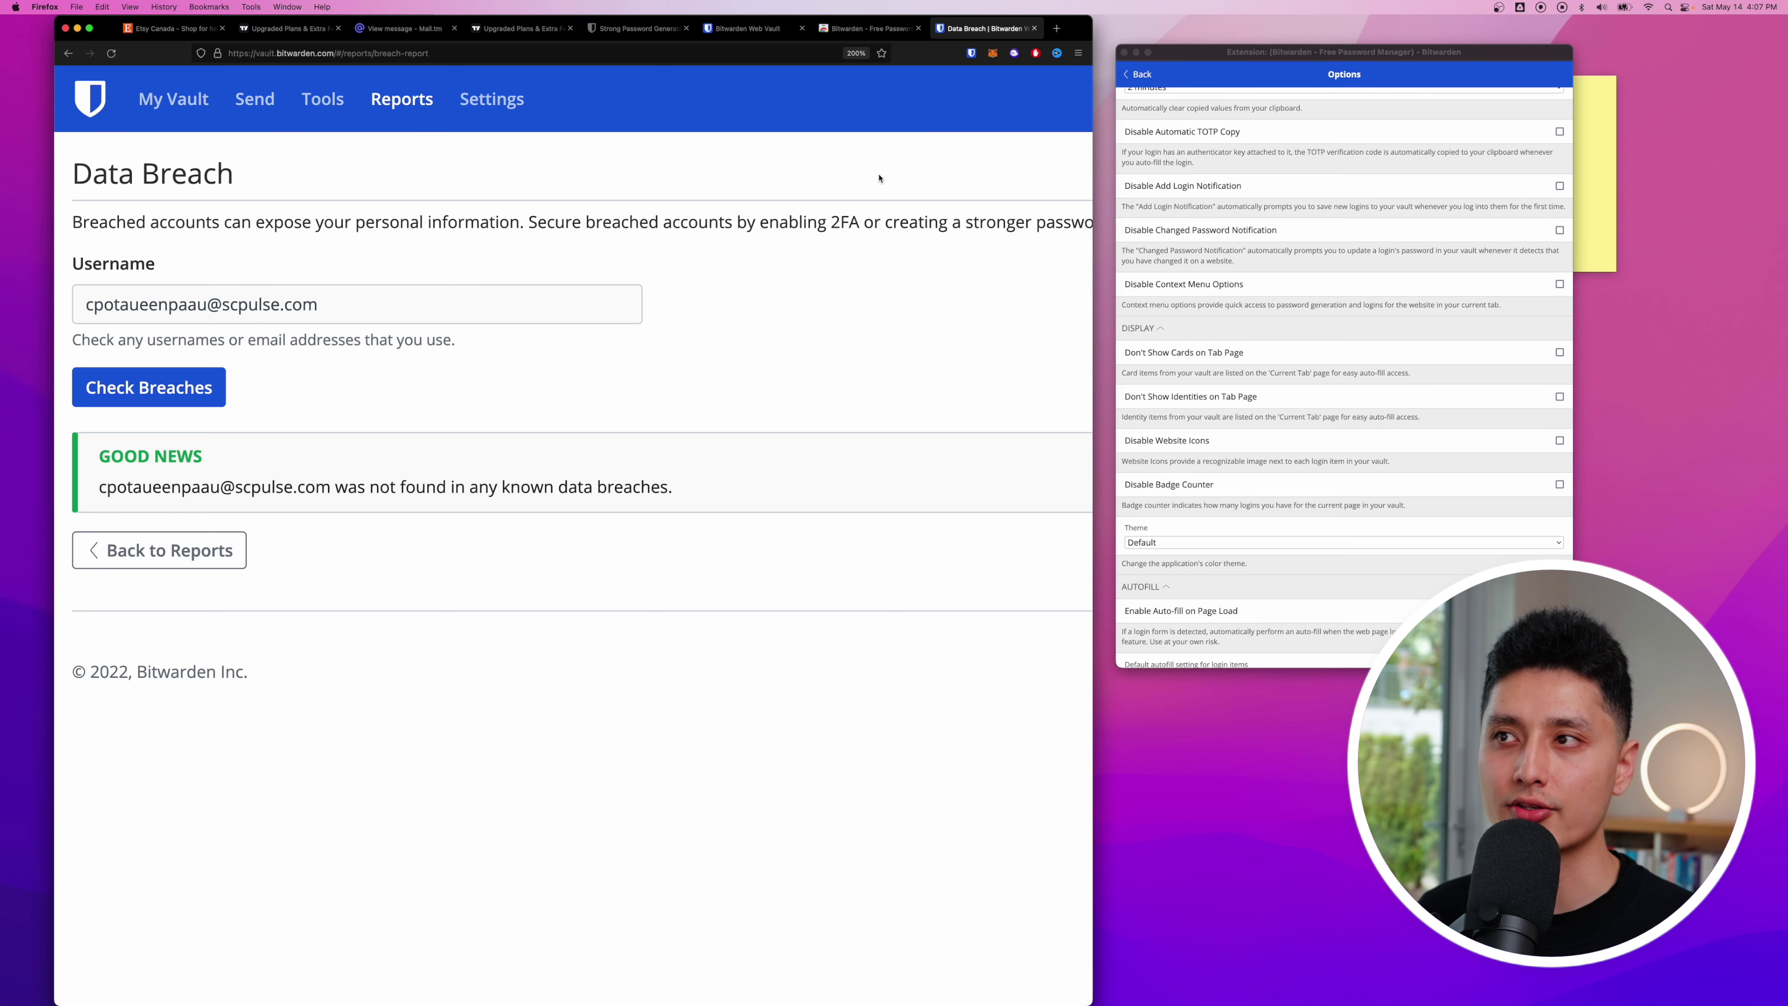
left_click(208, 25)
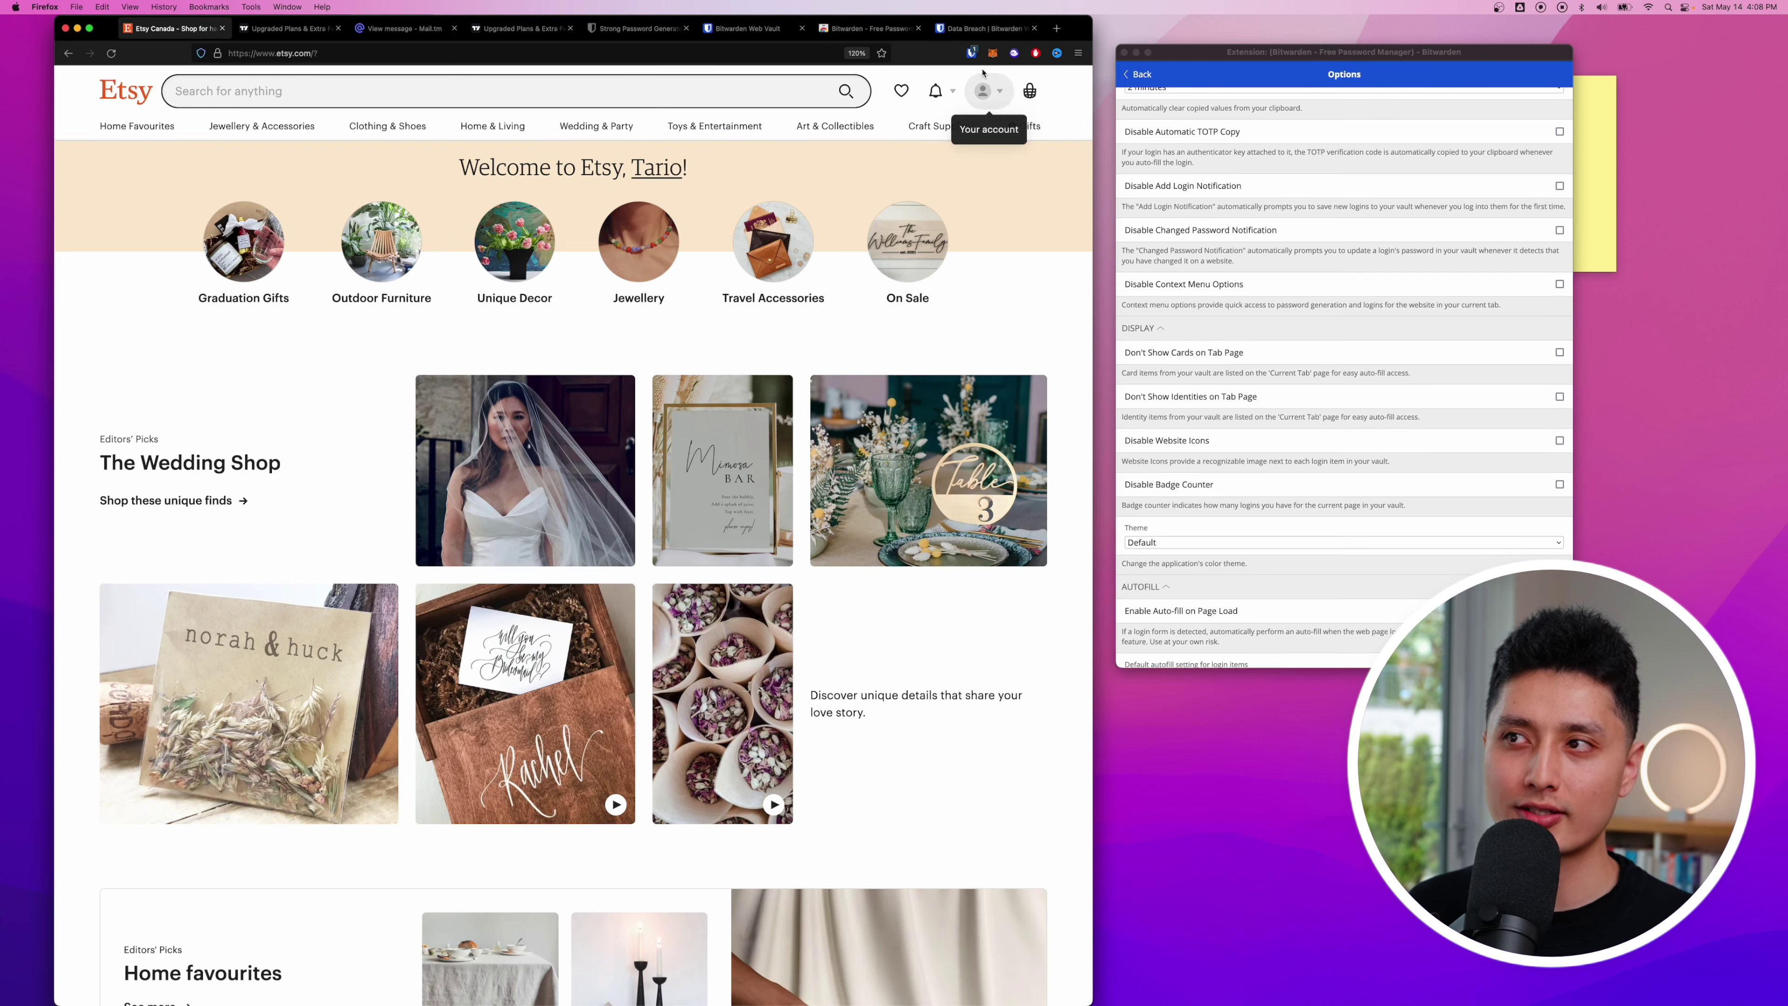
left_click(971, 55)
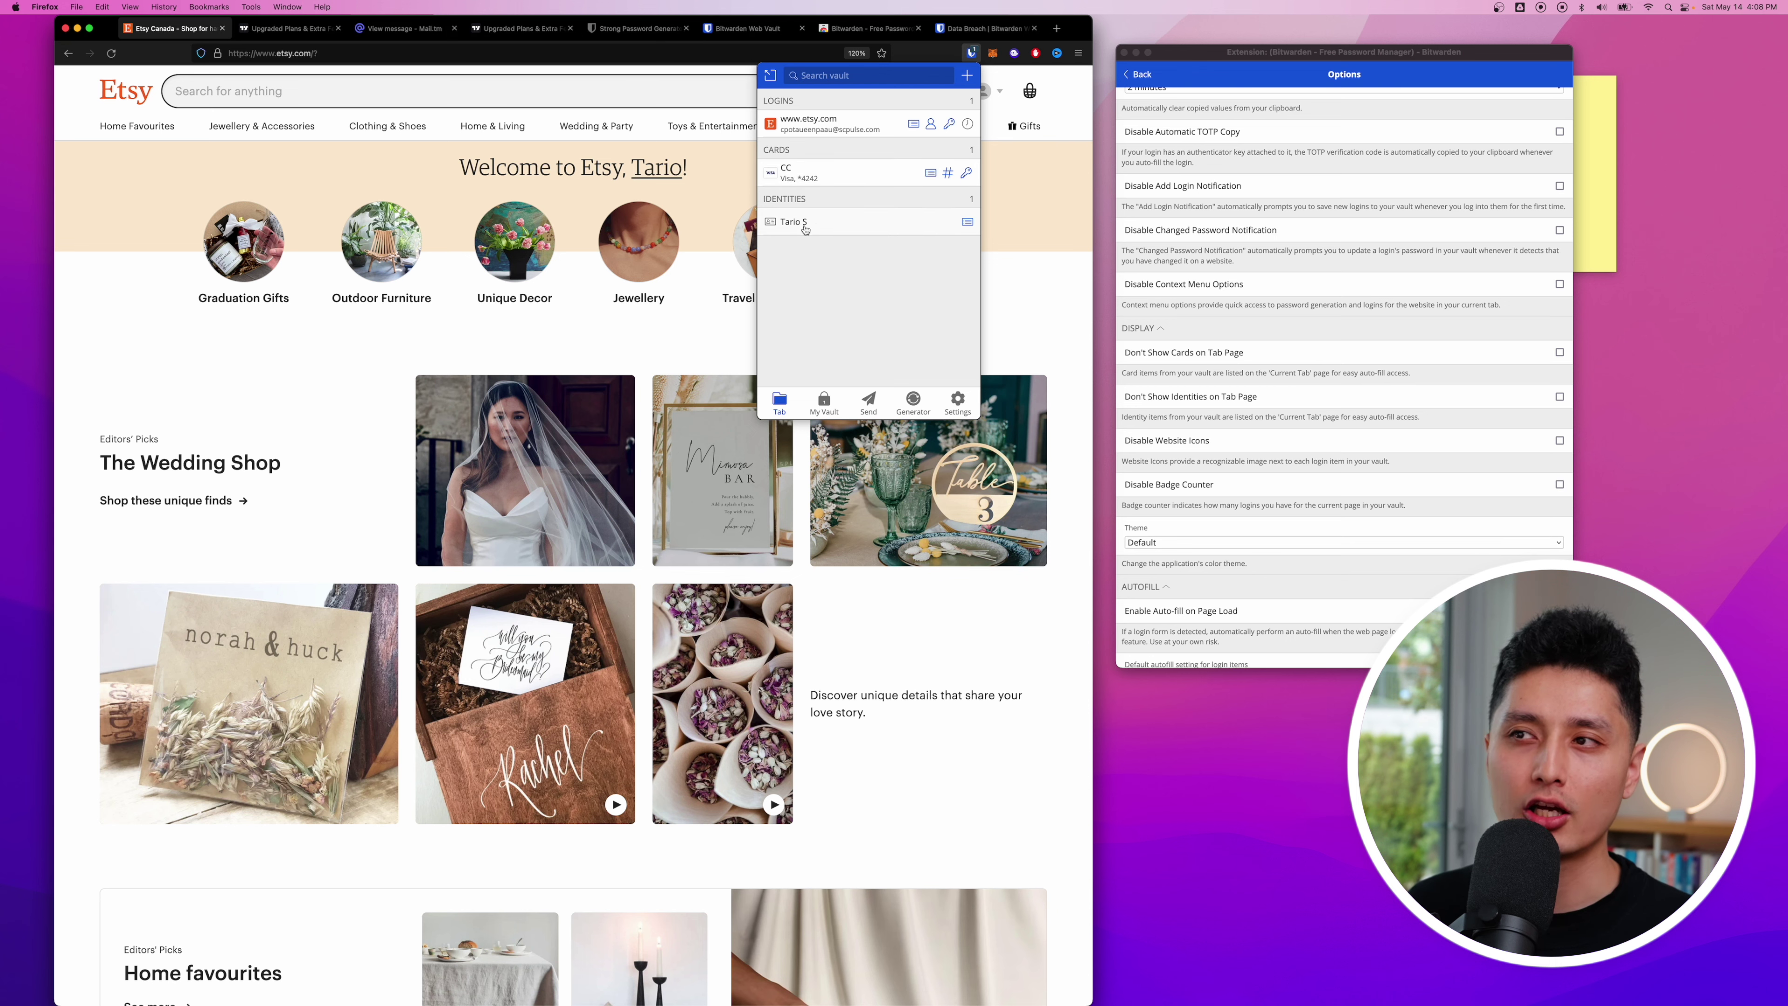
left_click(1177, 250)
Step: Tick Don't Show Cards on Tab Page and Don't Show Identities on Tab Page
scroll(1177, 250, "down", 2)
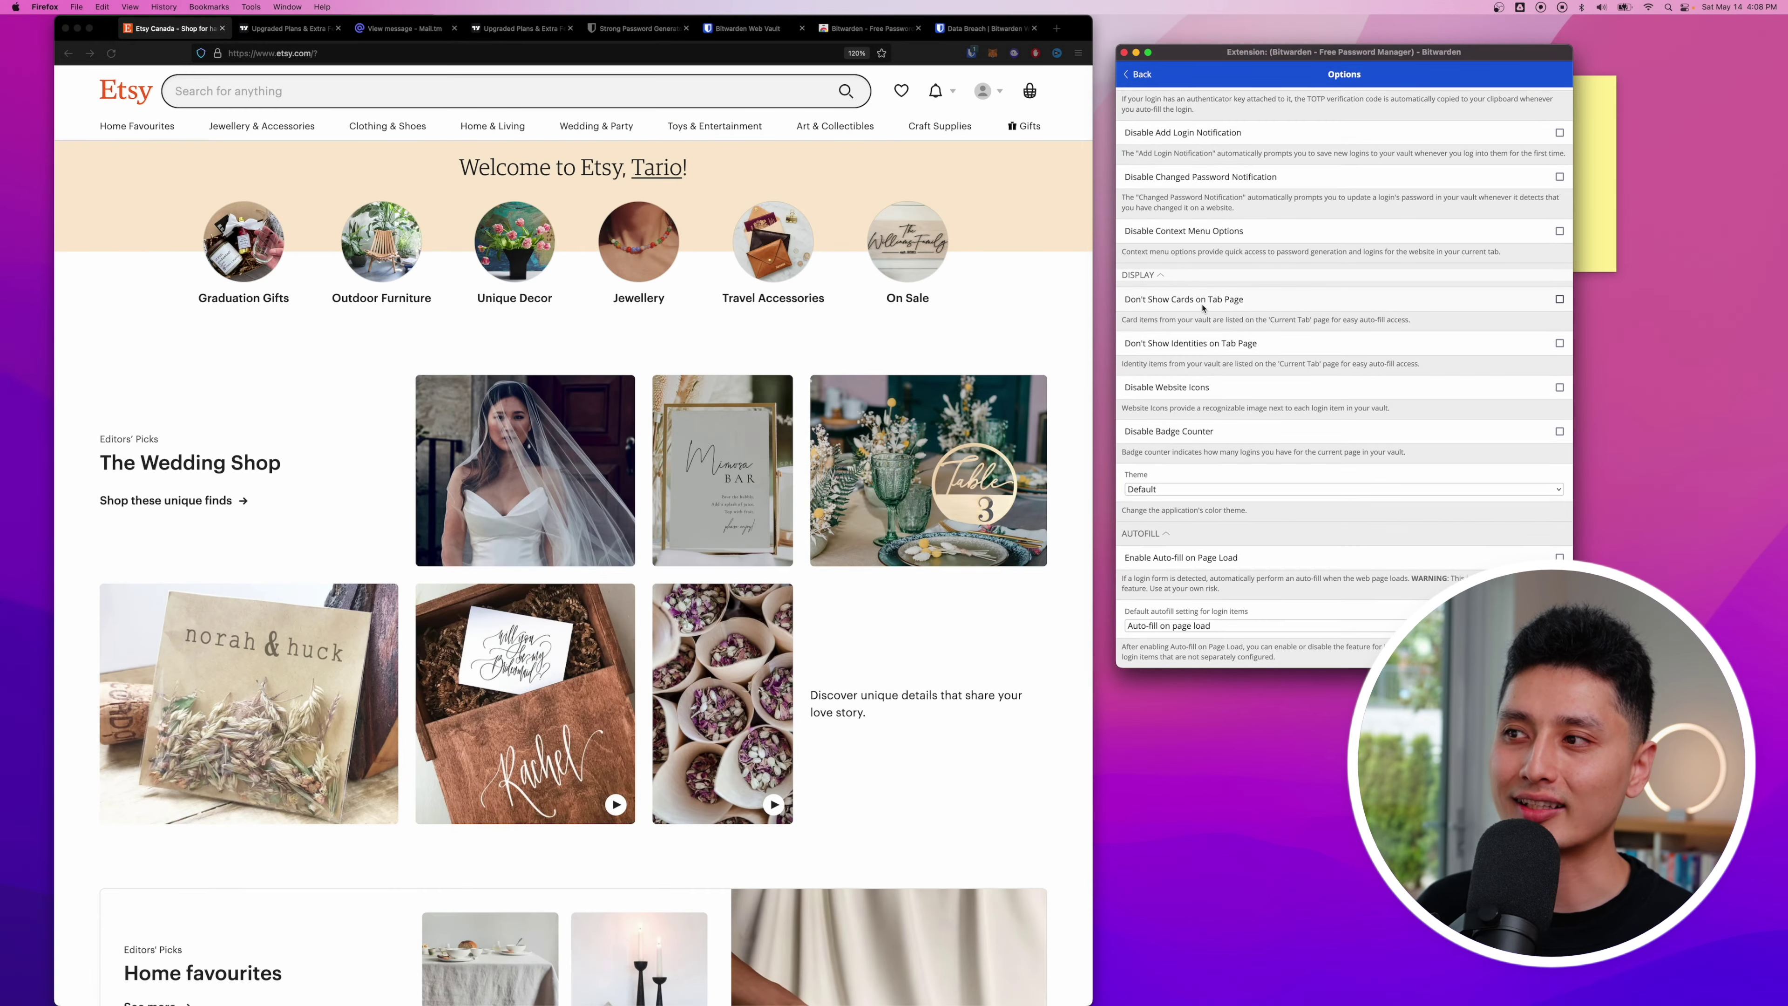
left_click(1560, 299)
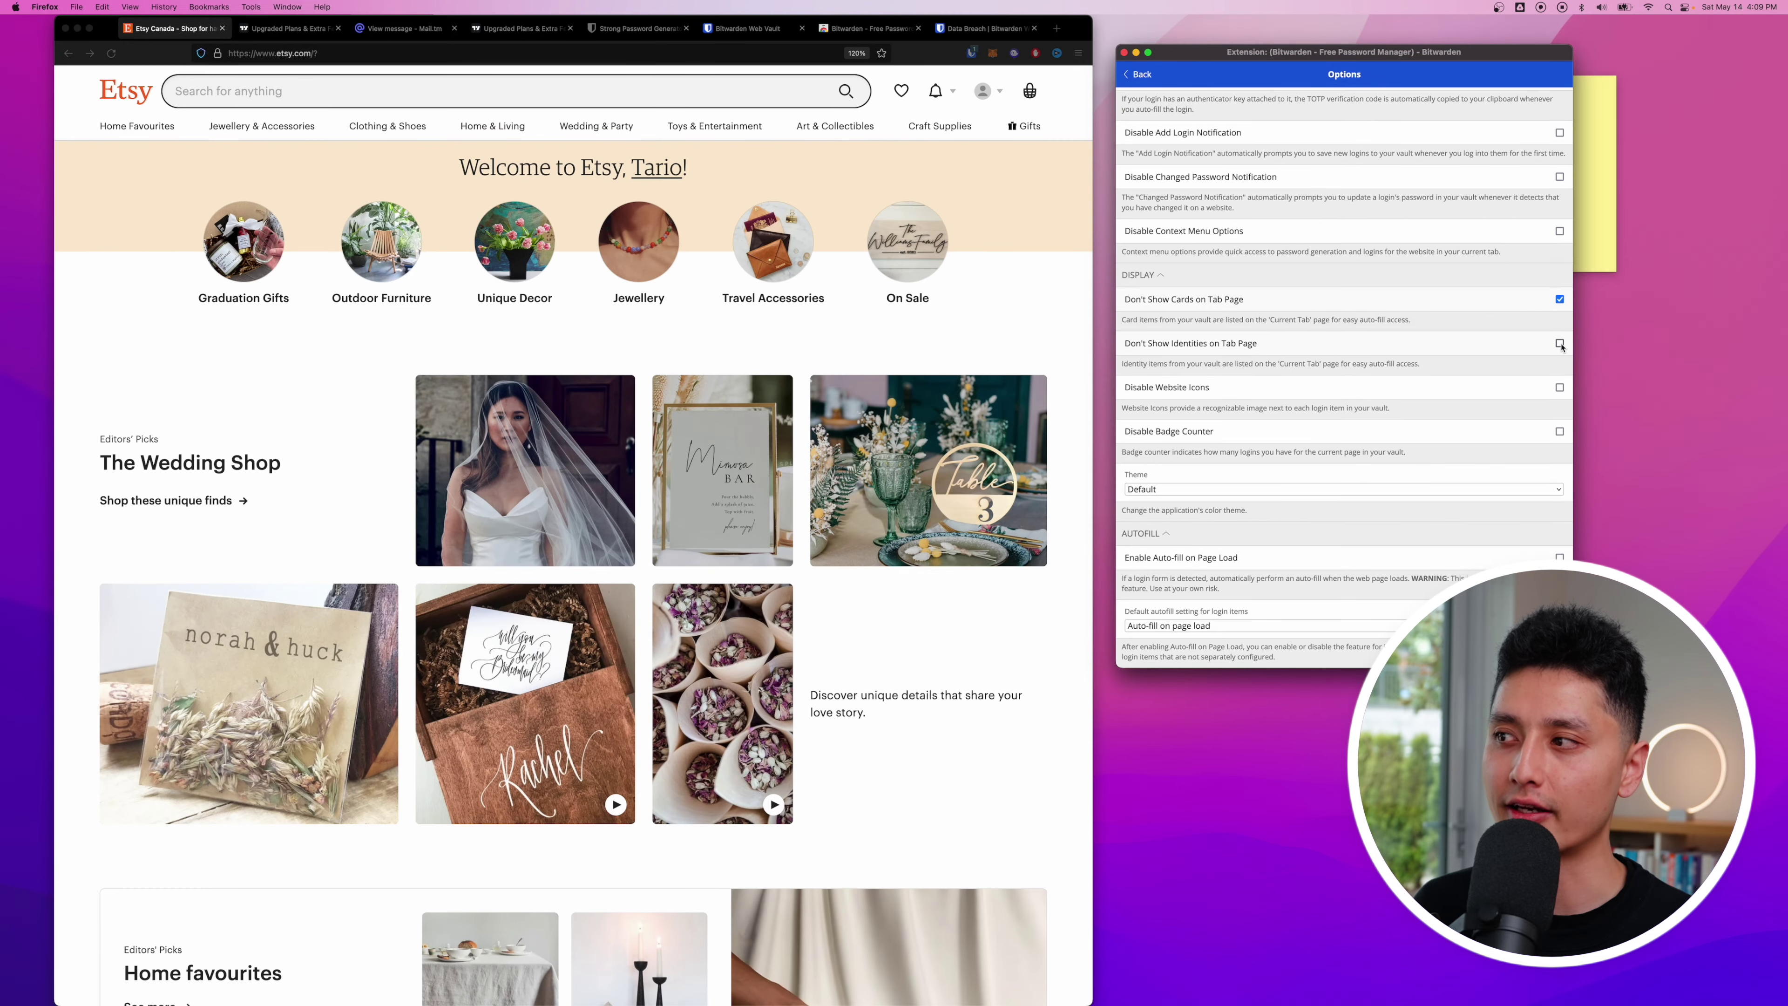
left_click(1560, 343)
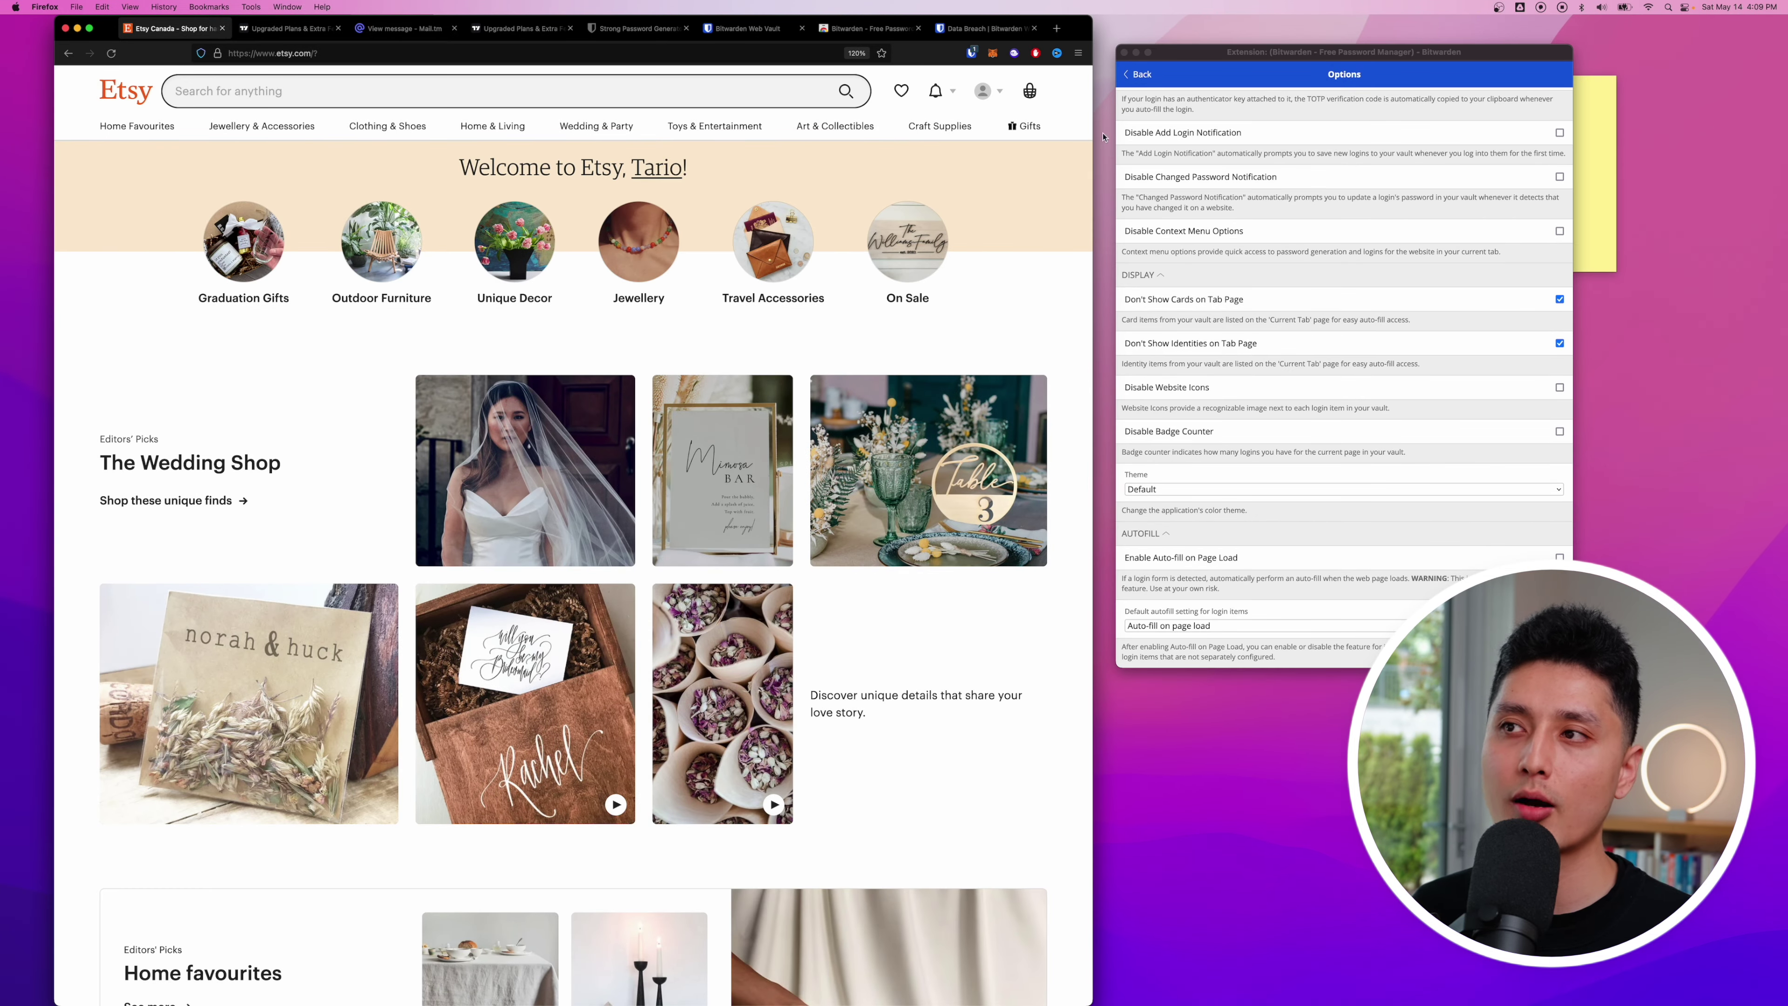
Step: On the Etsy site, open the extension's full vault and browse the Identity and Card lists
left_click(972, 54)
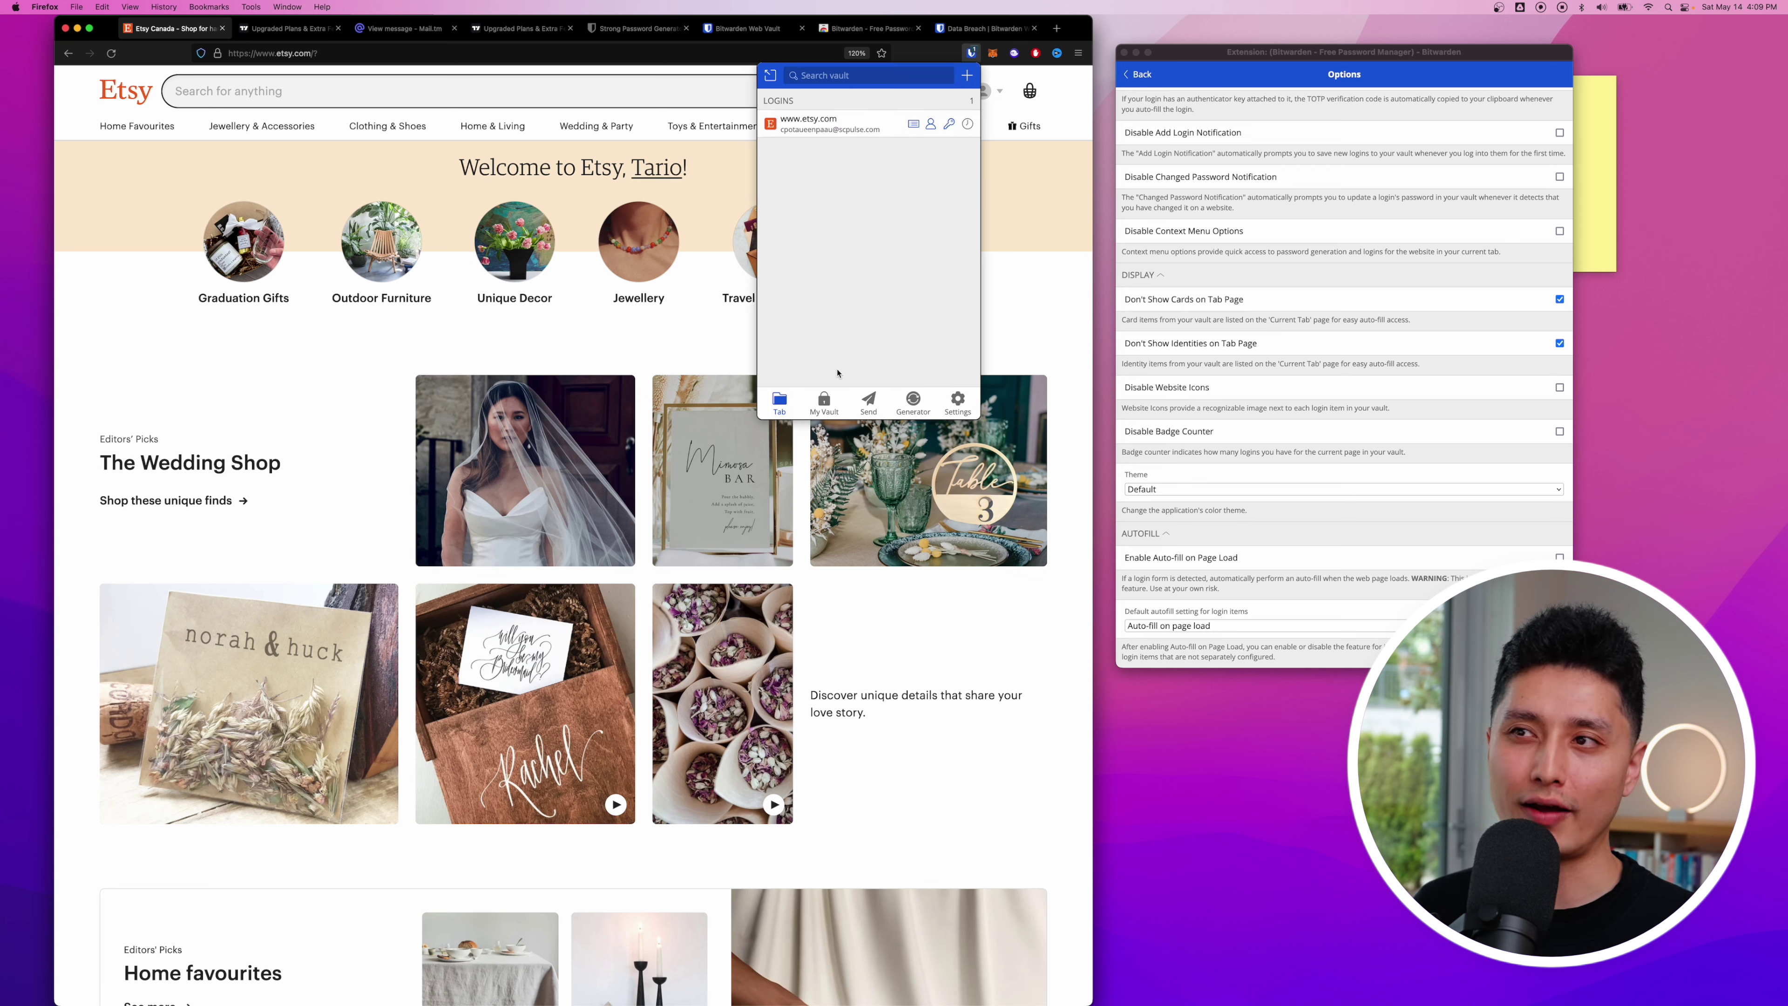
left_click(824, 403)
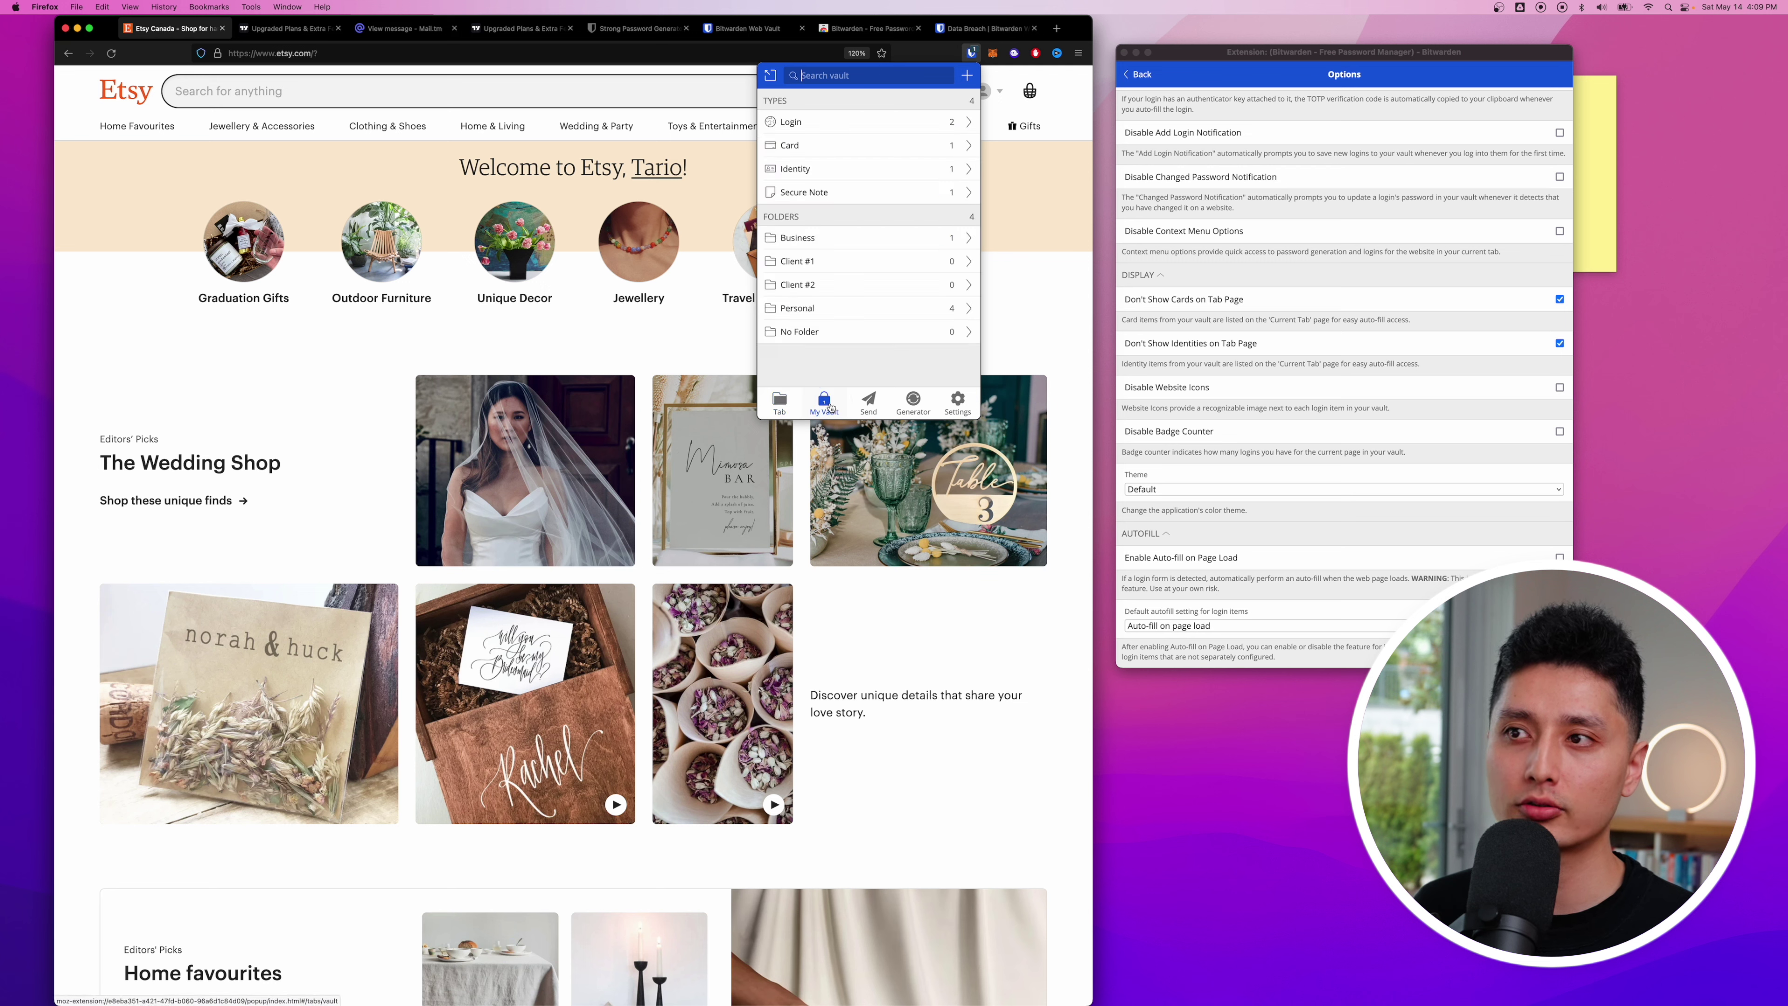
left_click(792, 169)
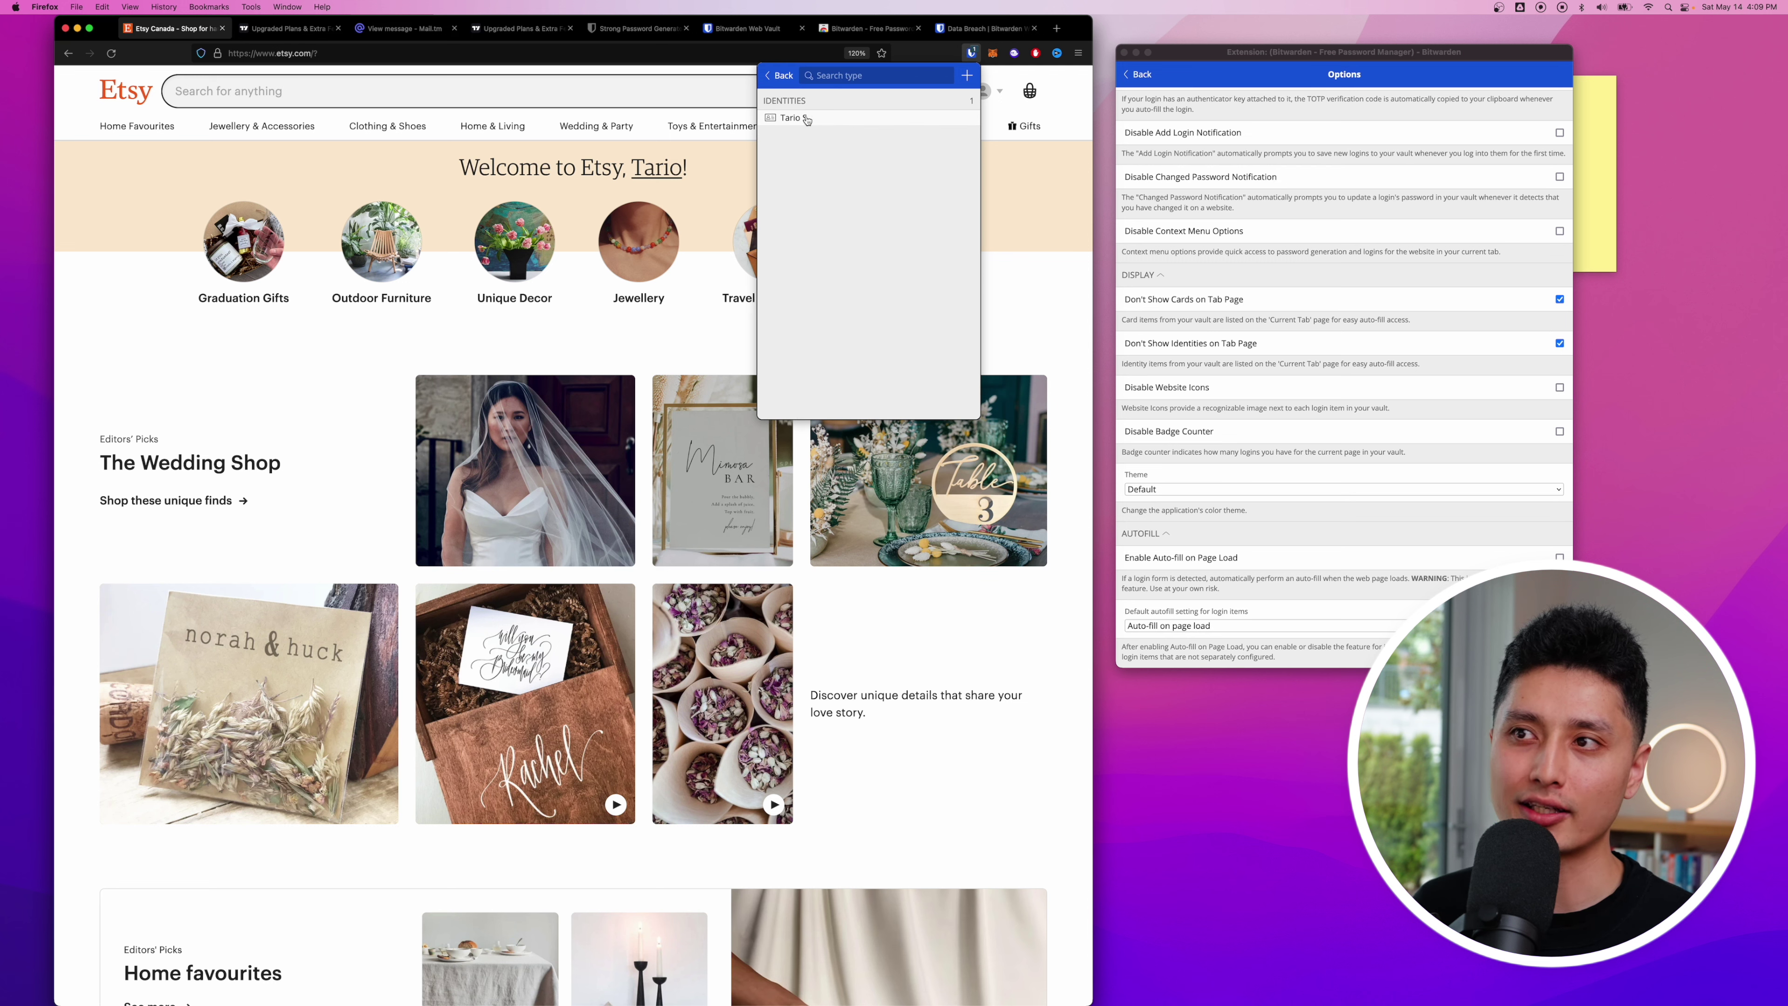
left_click(780, 75)
left_click(800, 149)
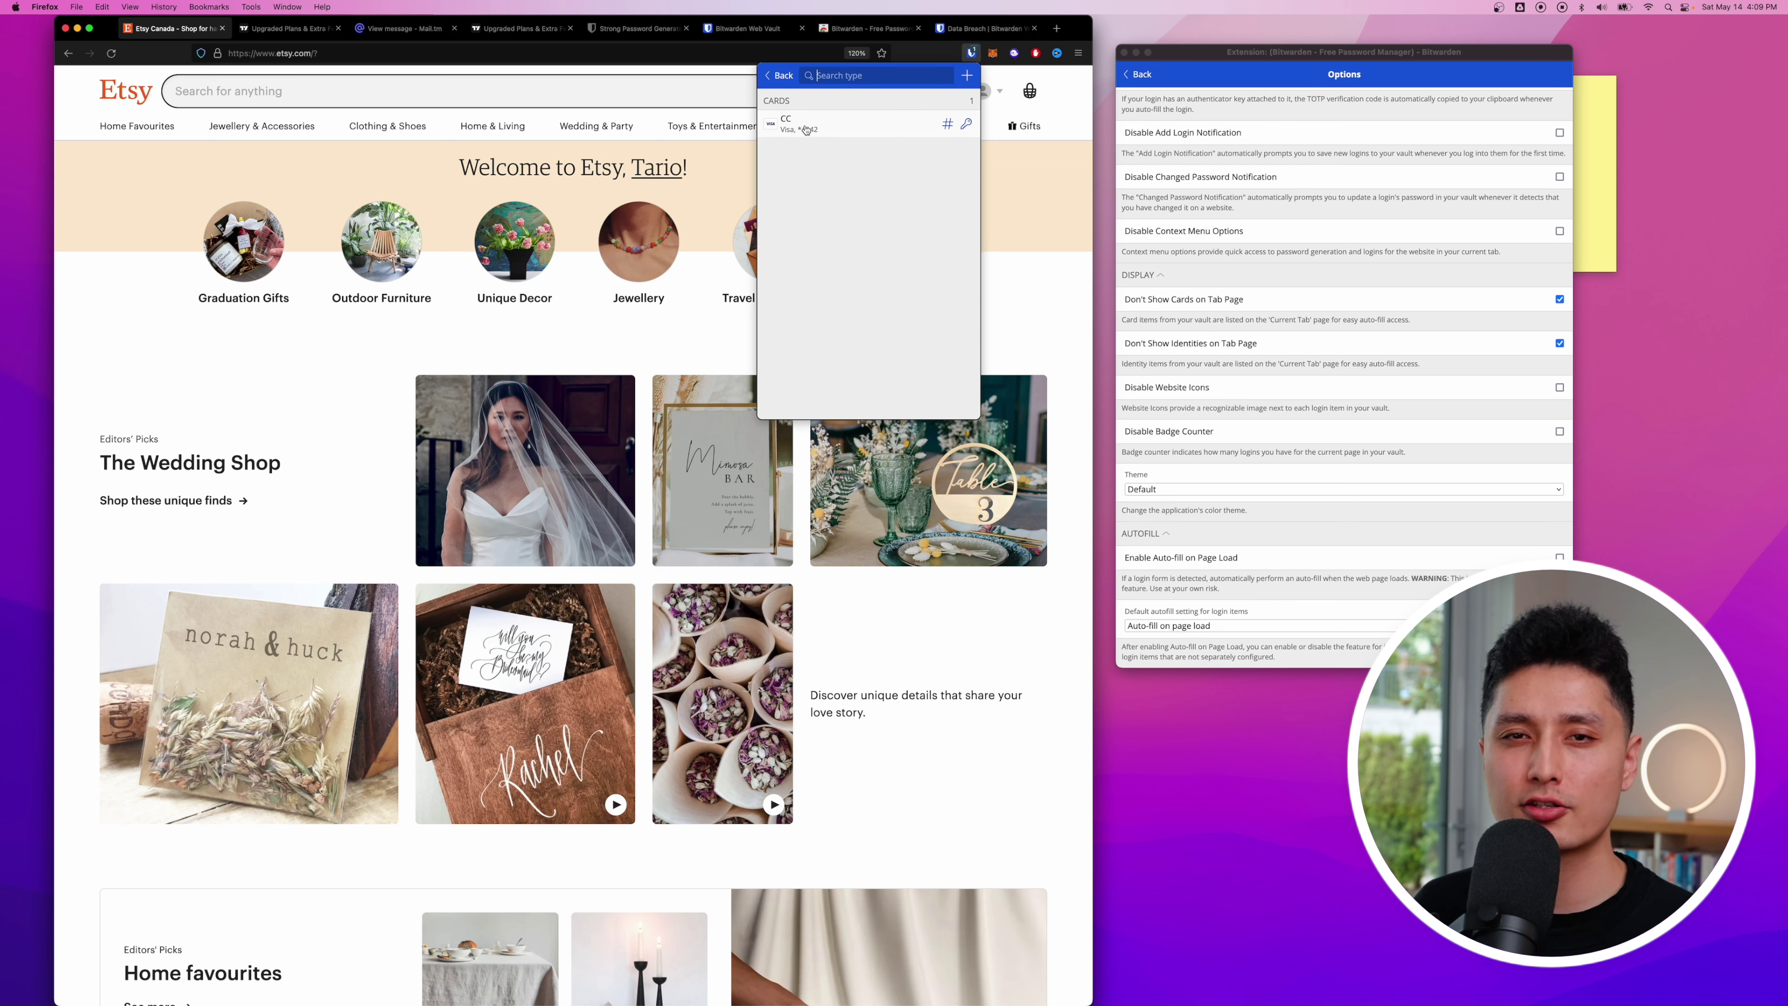
left_click(771, 86)
key("Escape")
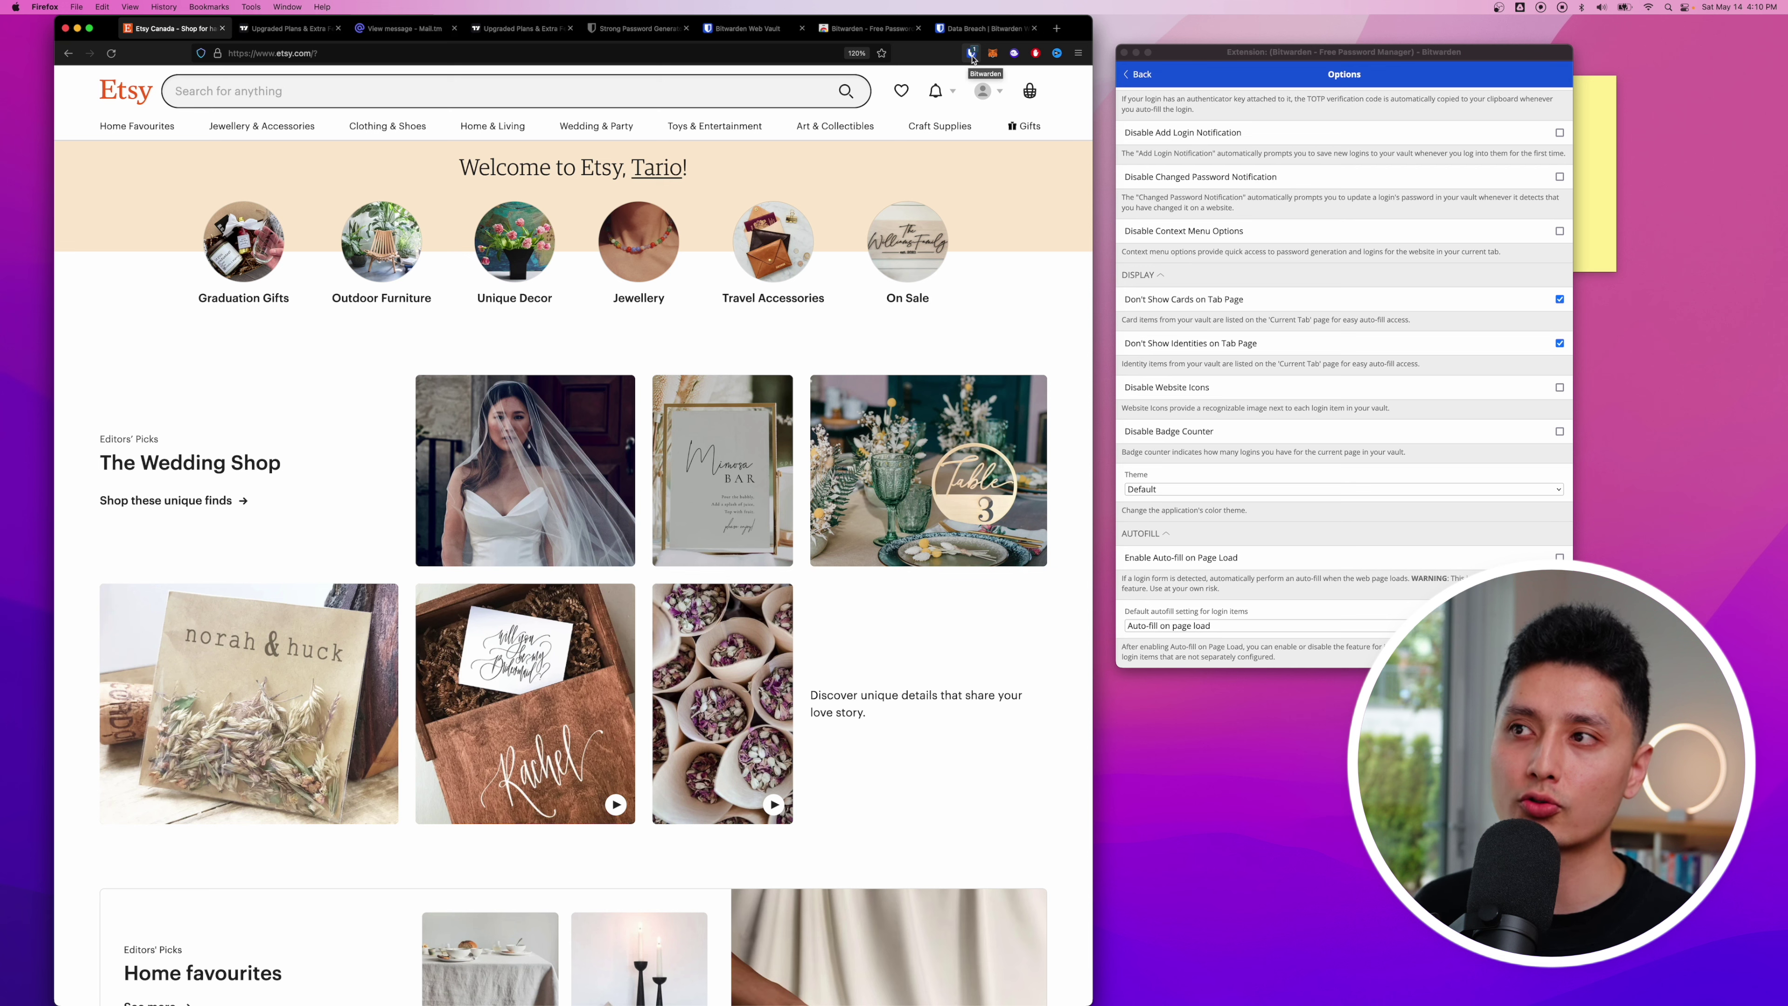
Step: Reopen the popup to confirm only the two logins show, then return to the Settings list
left_click(972, 53)
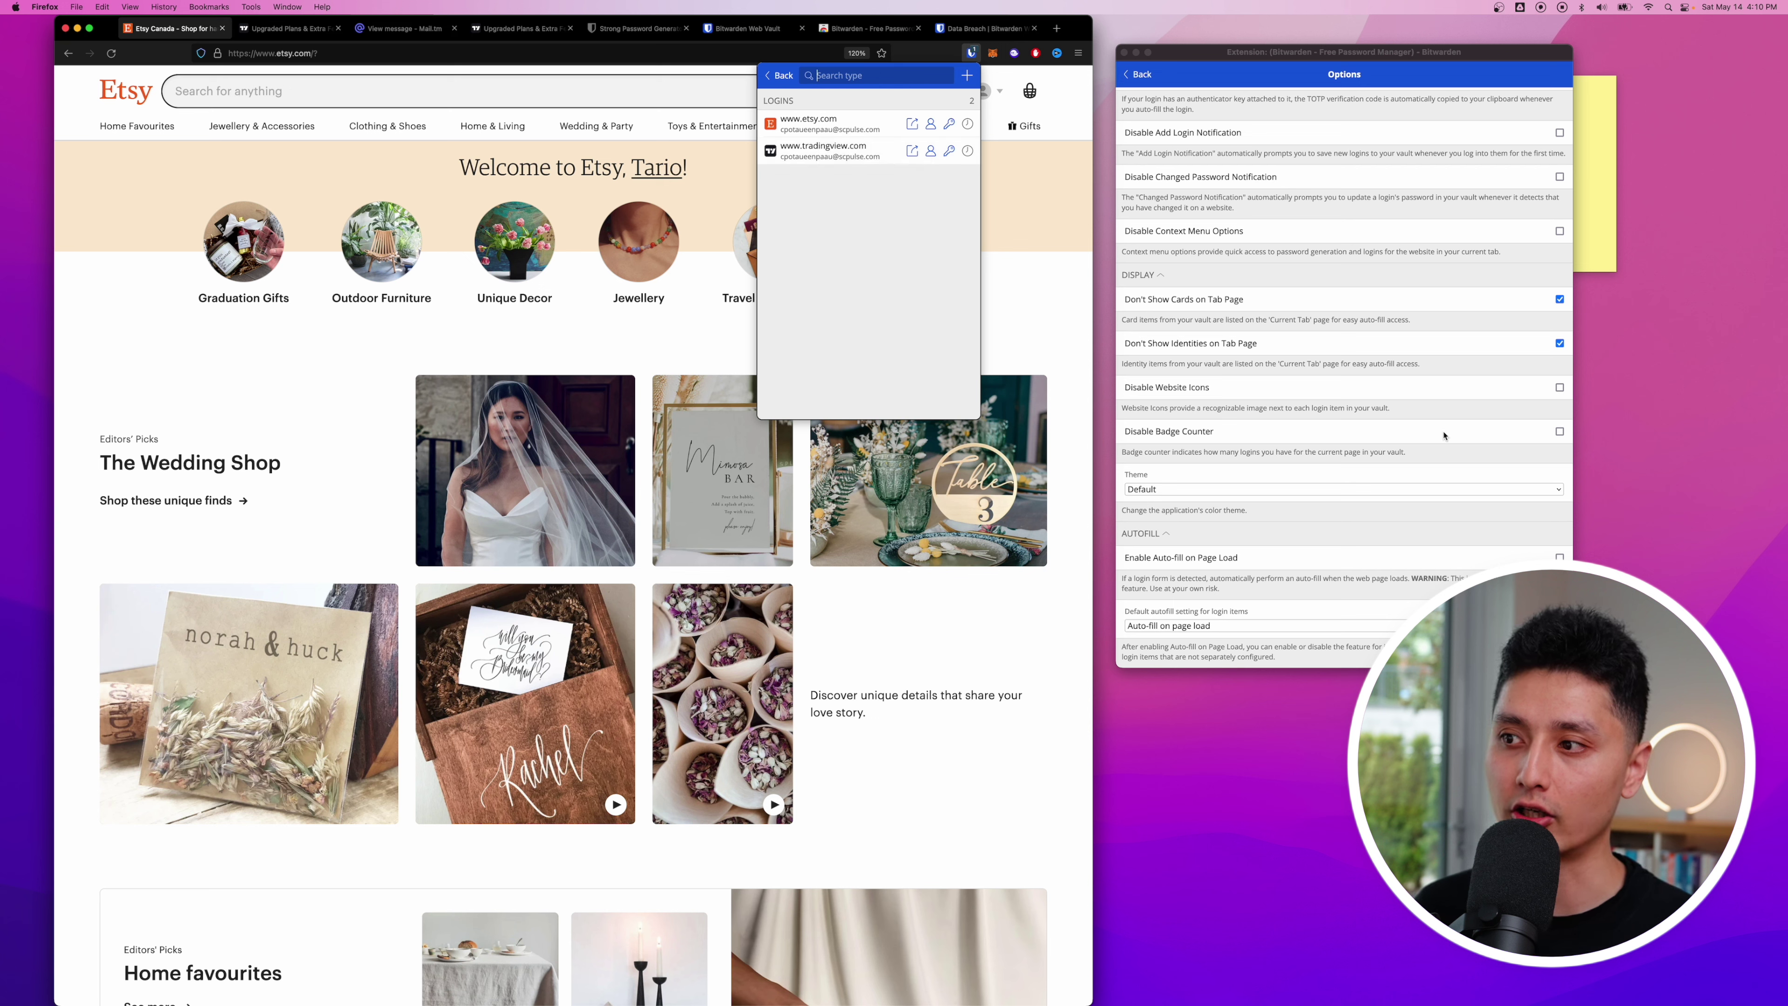
left_click(1028, 349)
left_click(1150, 485)
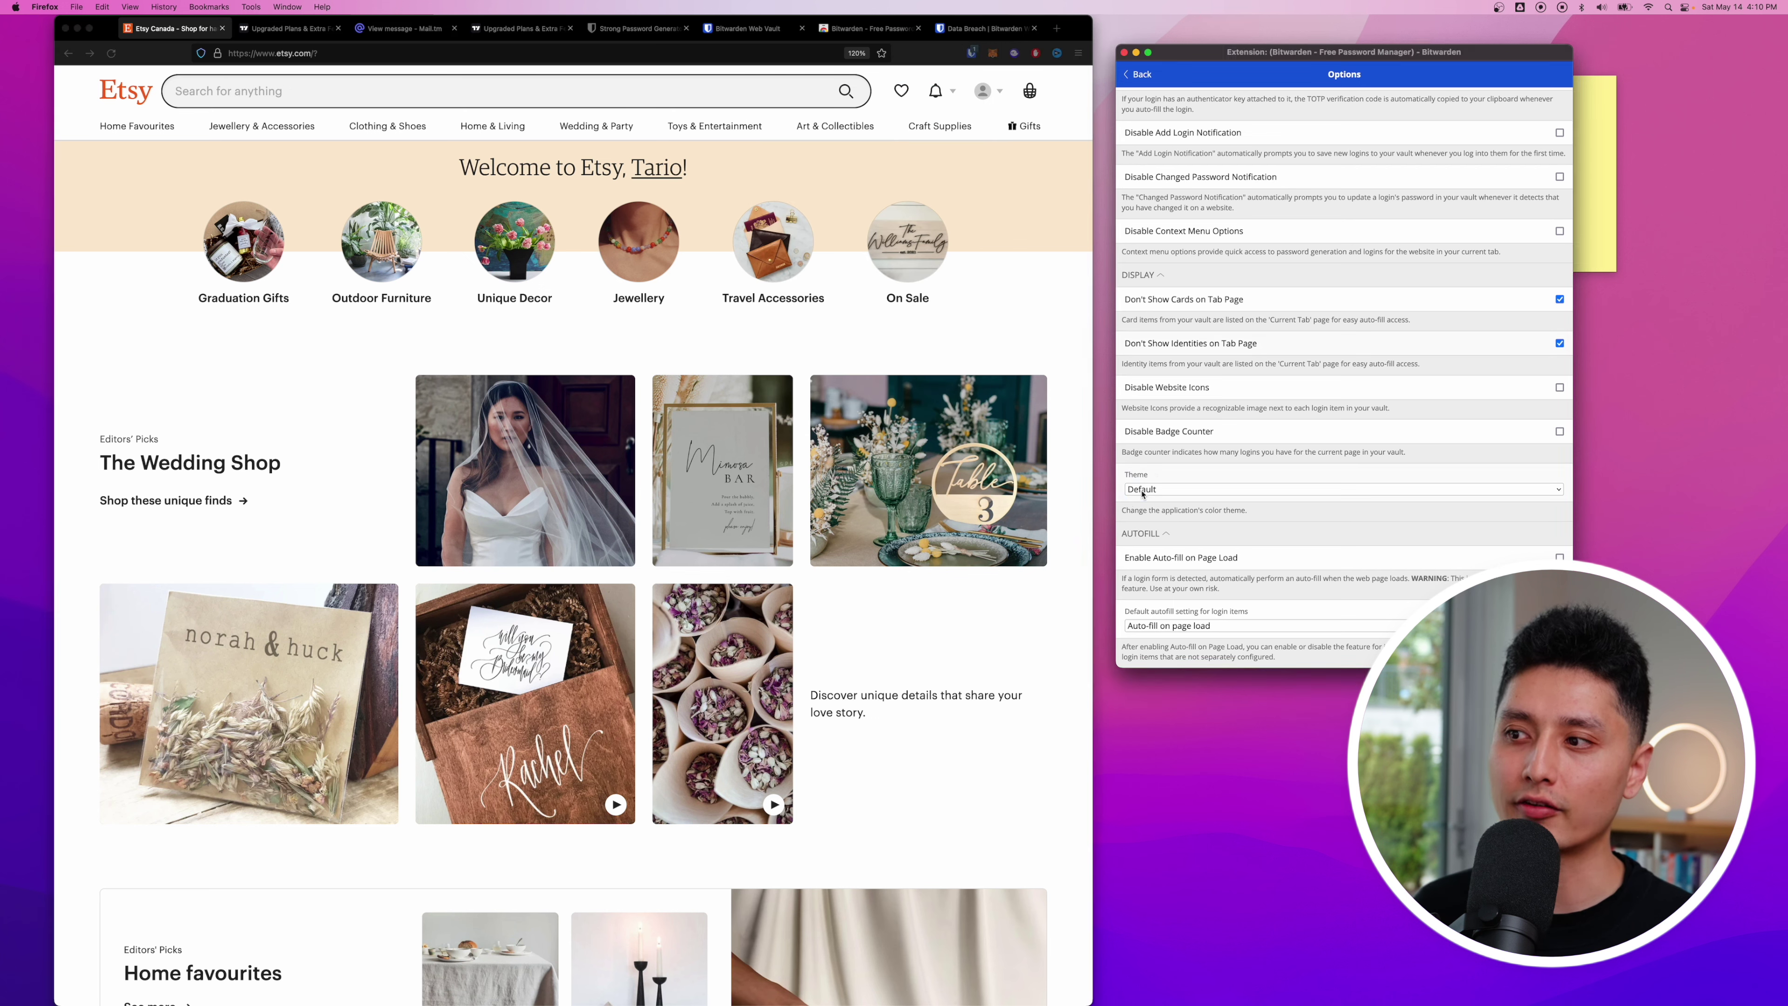
key("Escape")
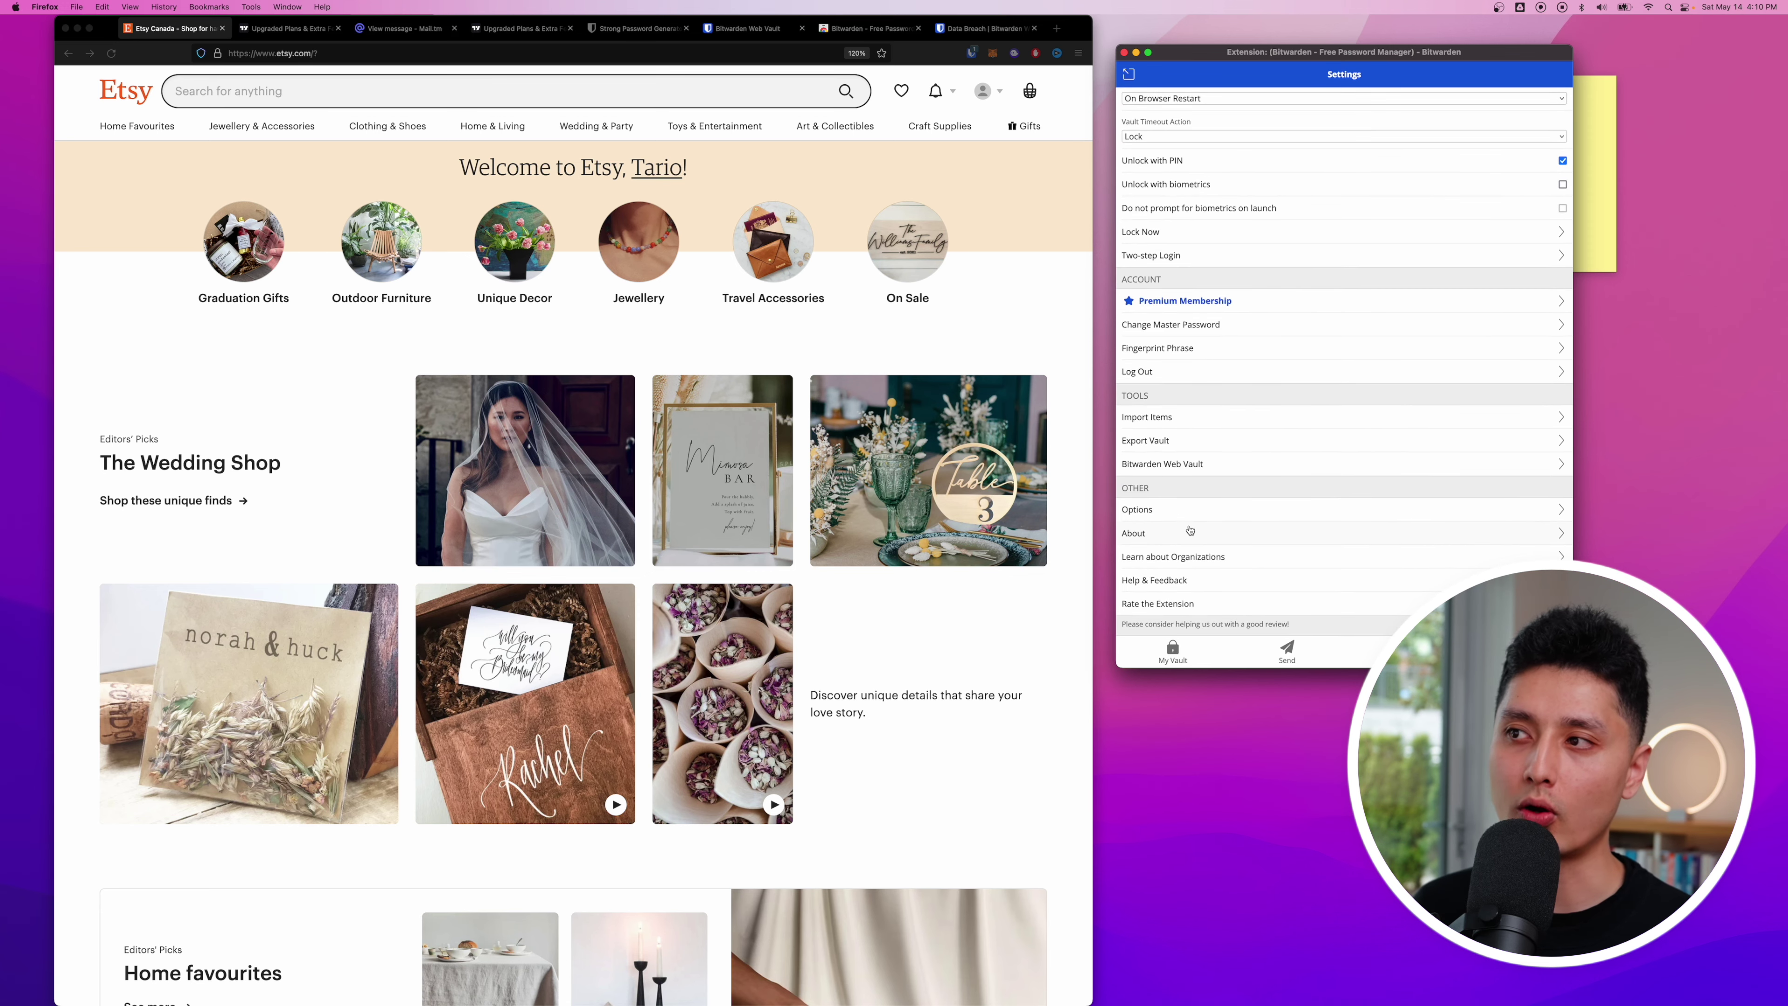
scroll(1189, 530, "up", 5)
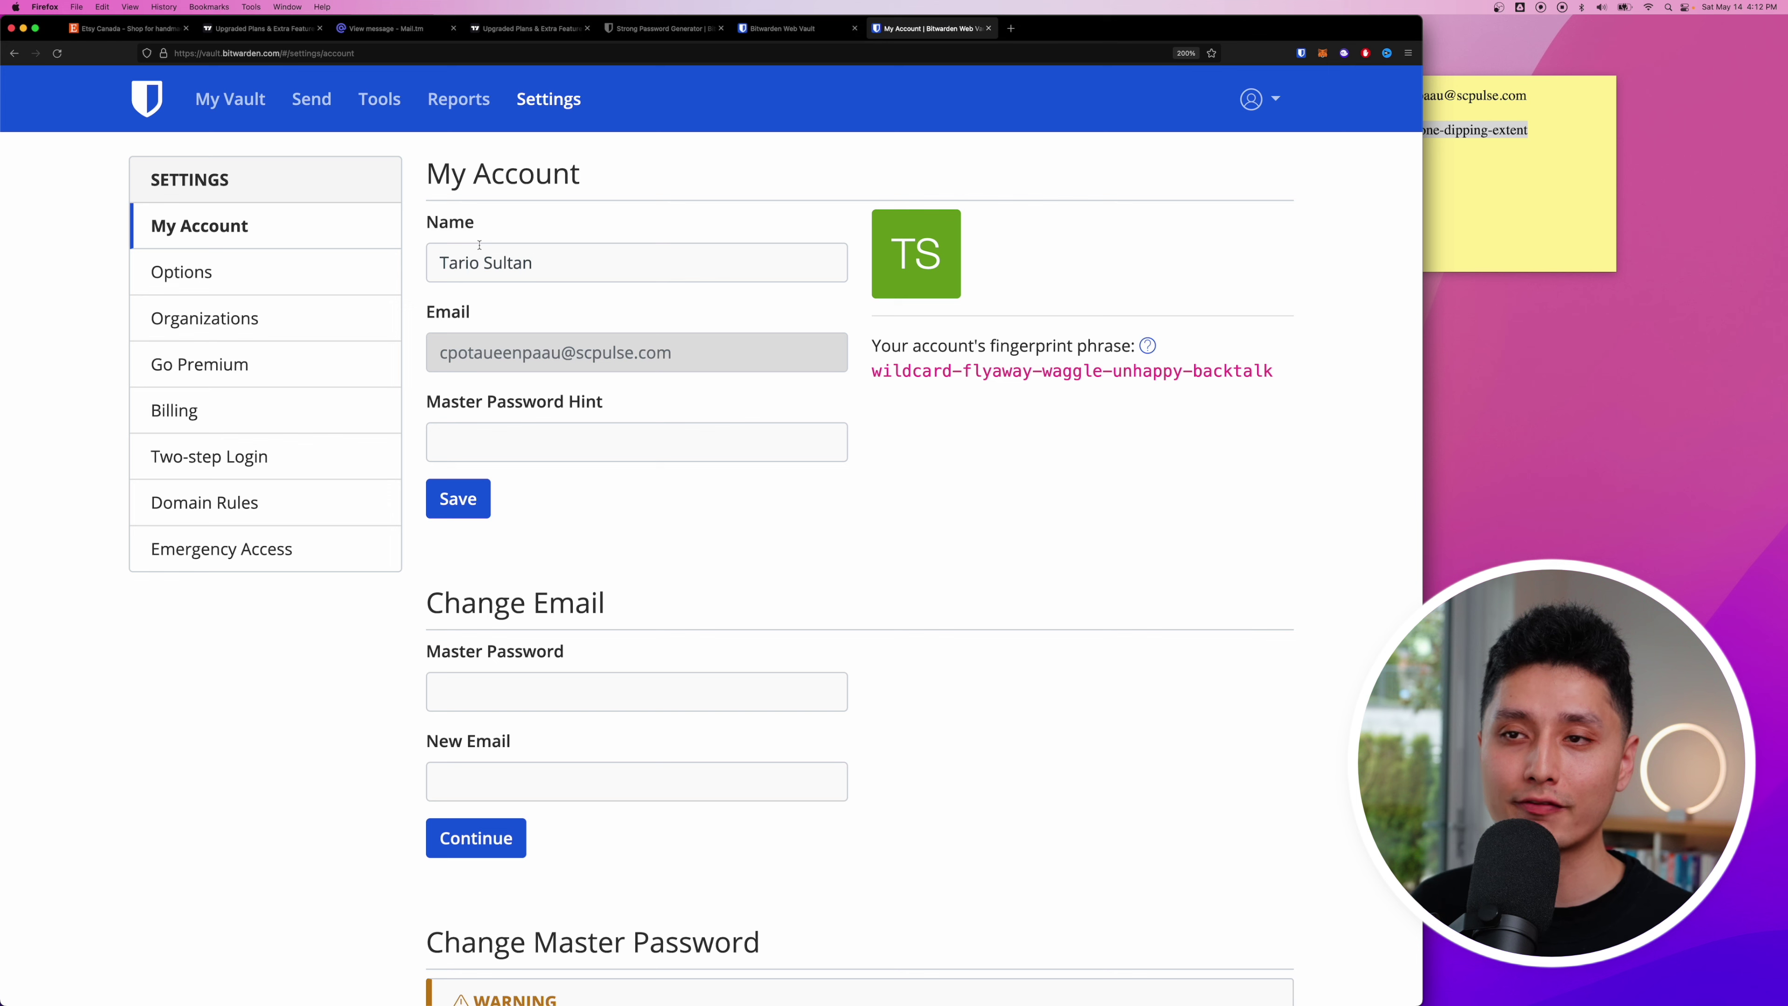
Step: Review the My Account settings, then move through Options to the Organizations settings
scroll(481, 278, "down", 5)
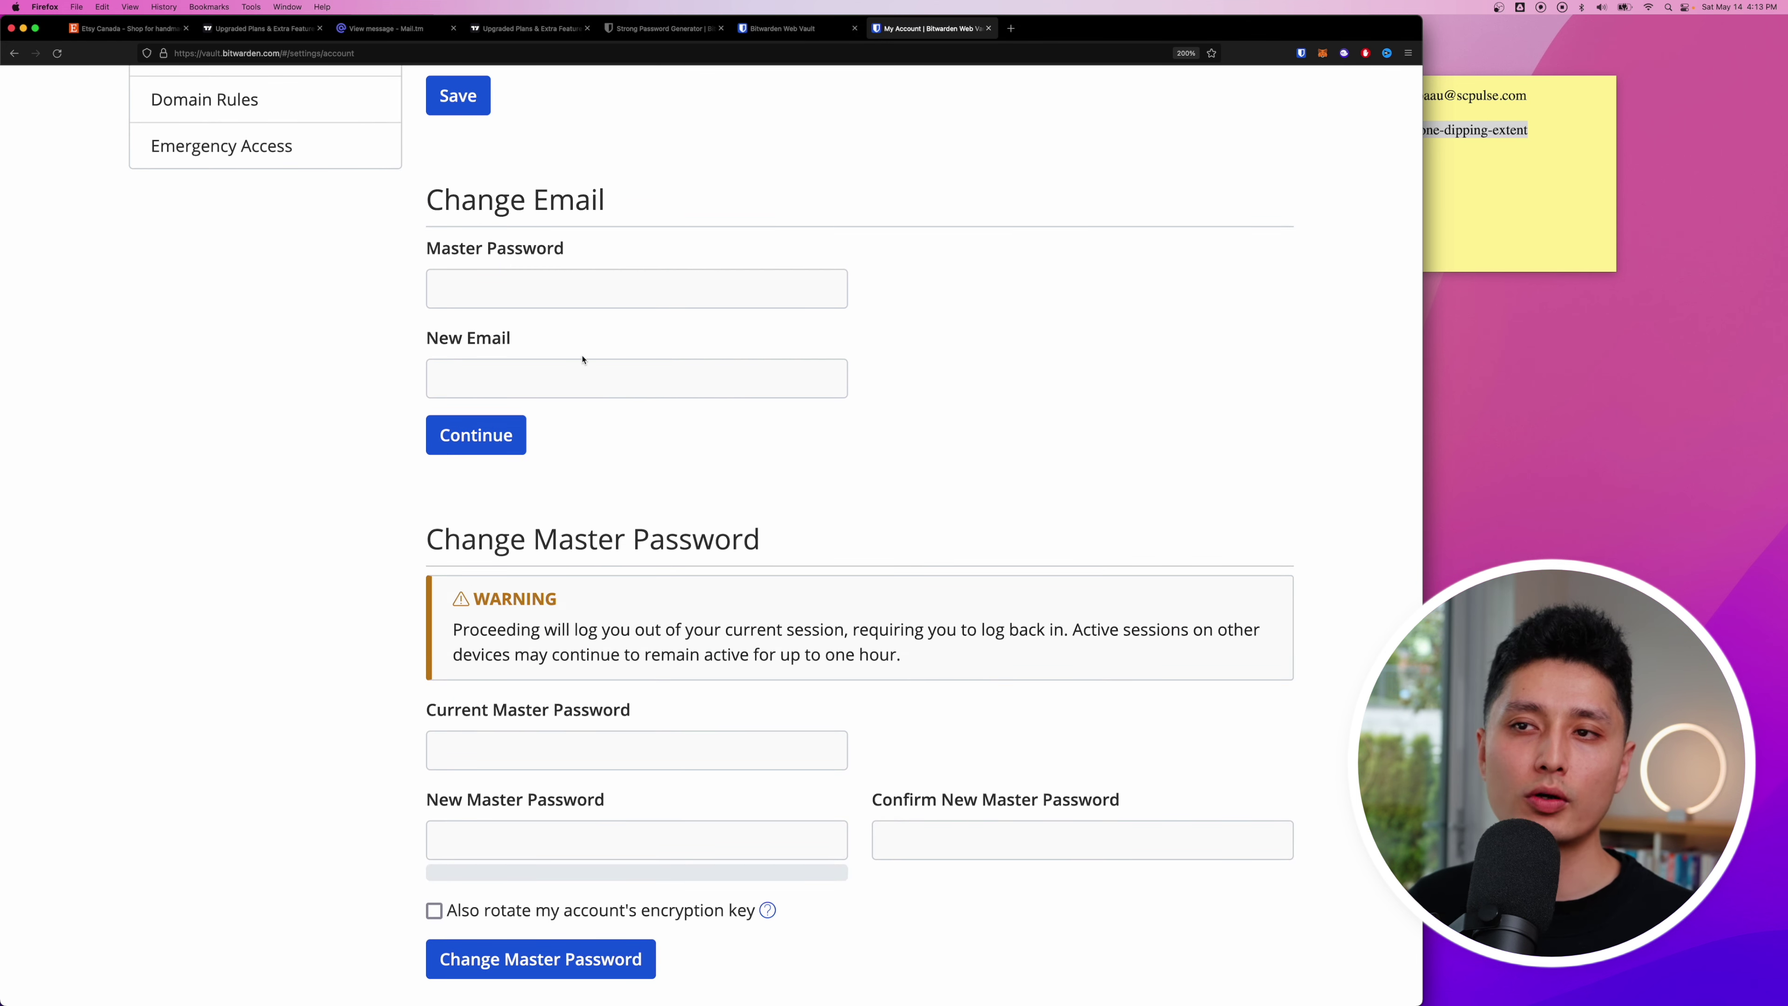
scroll(527, 327, "down", 3)
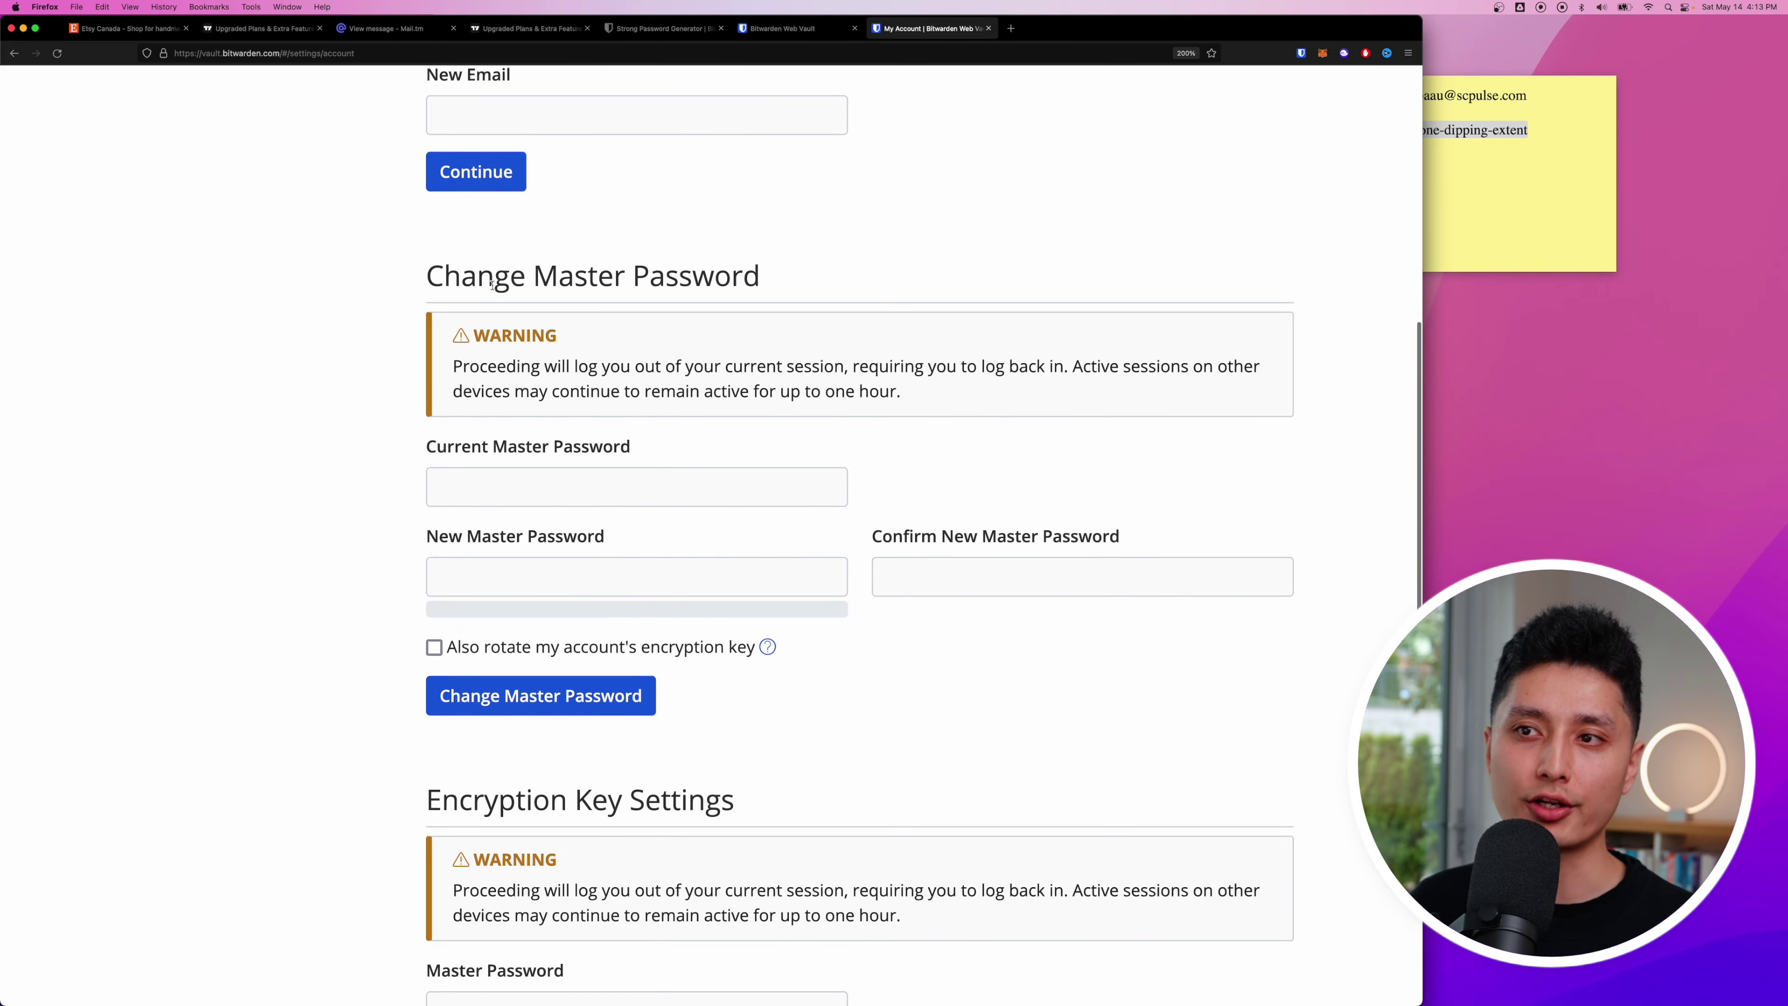
scroll(556, 280, "up", 10)
left_click(181, 272)
left_click(204, 320)
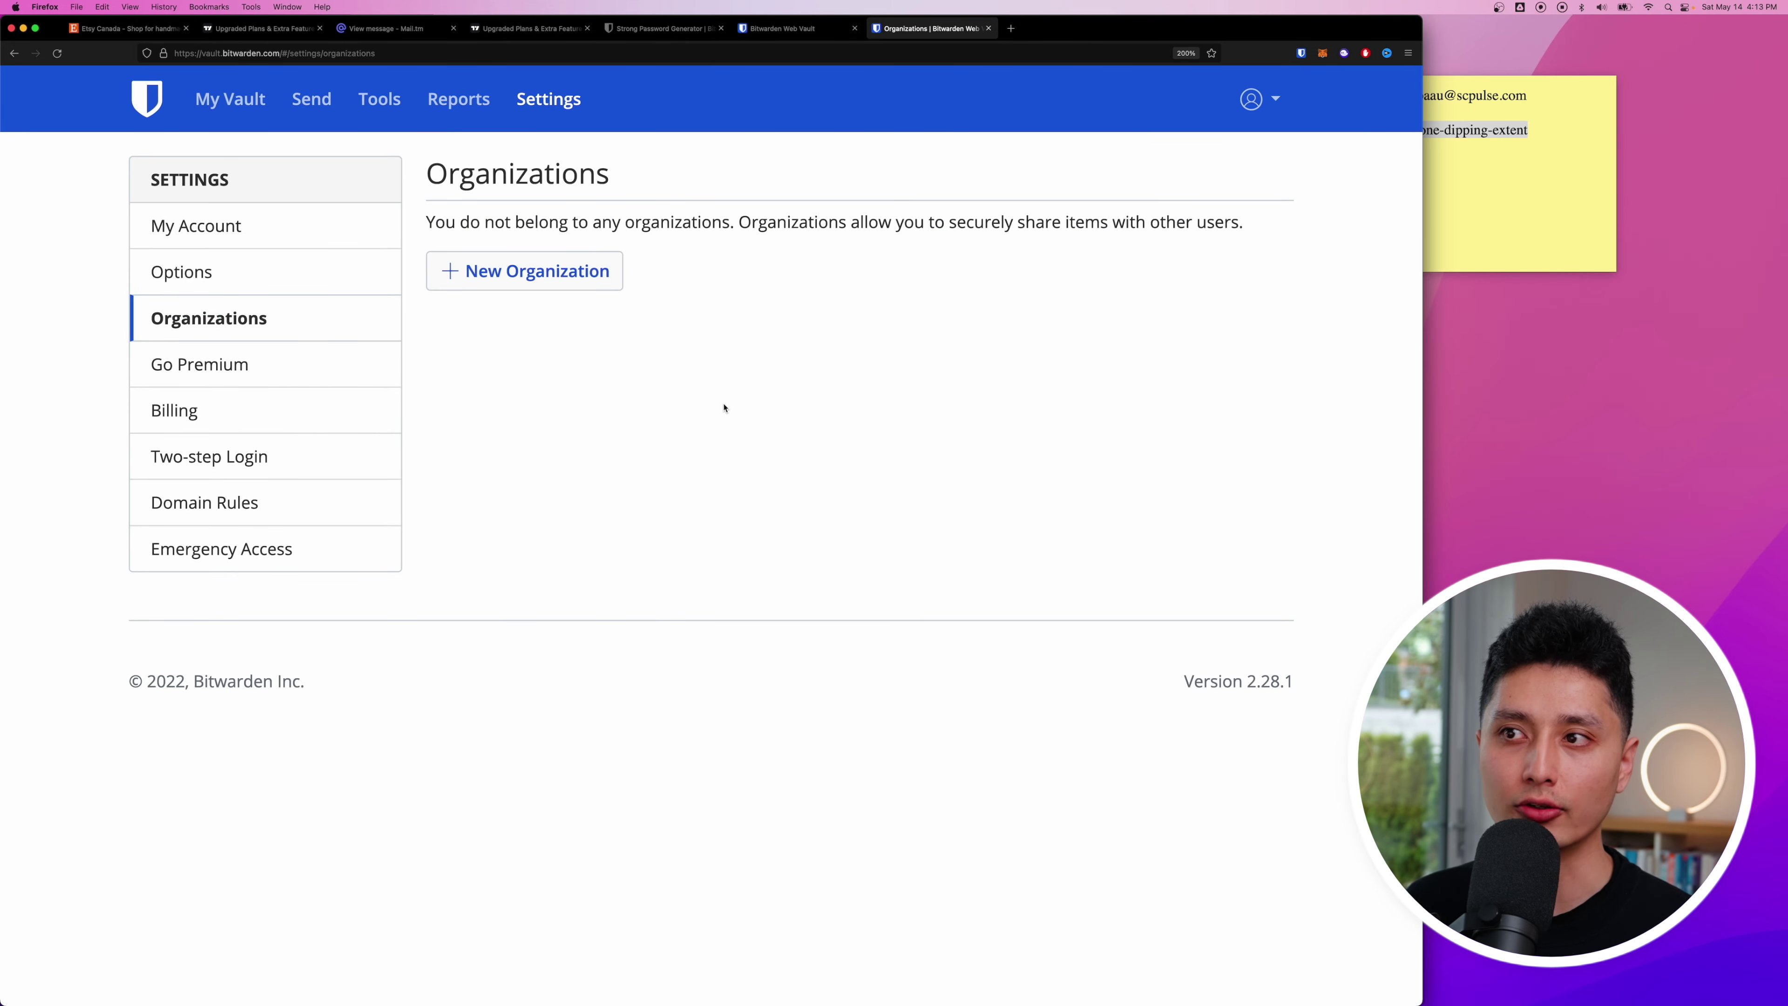
Step: Start a new organization and browse the Free, Families, Teams and Enterprise plans
left_click(541, 271)
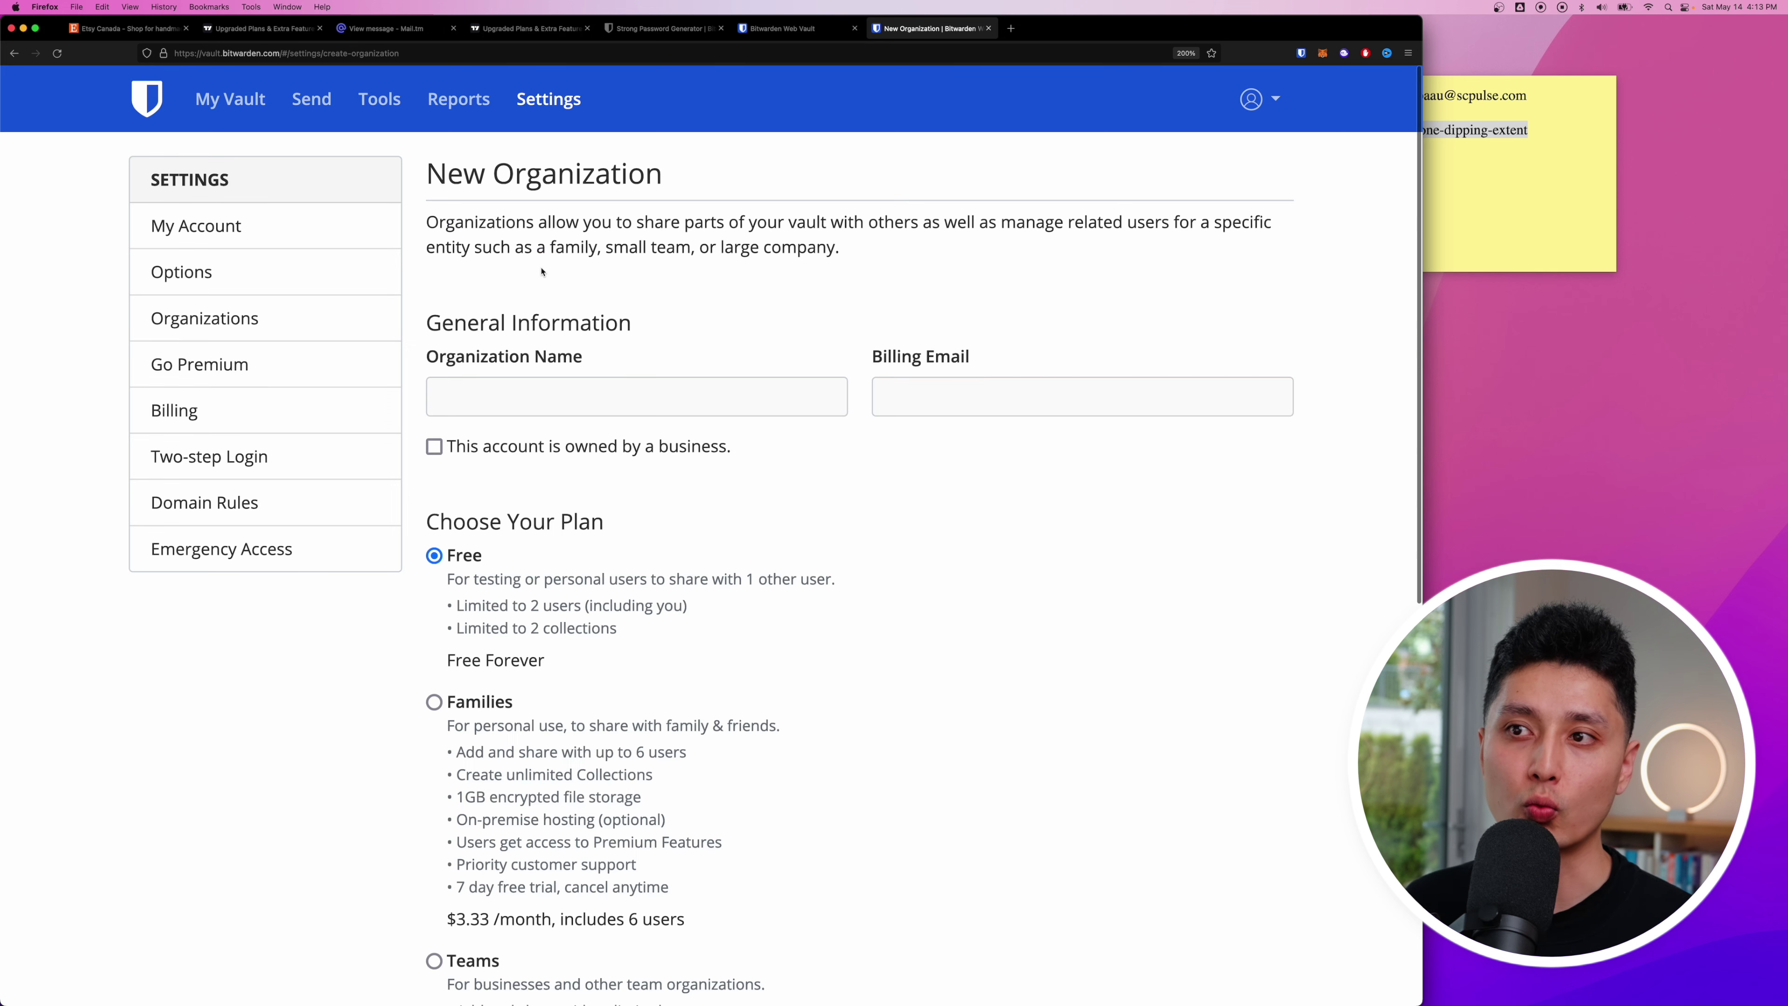
scroll(448, 490, "down", 2)
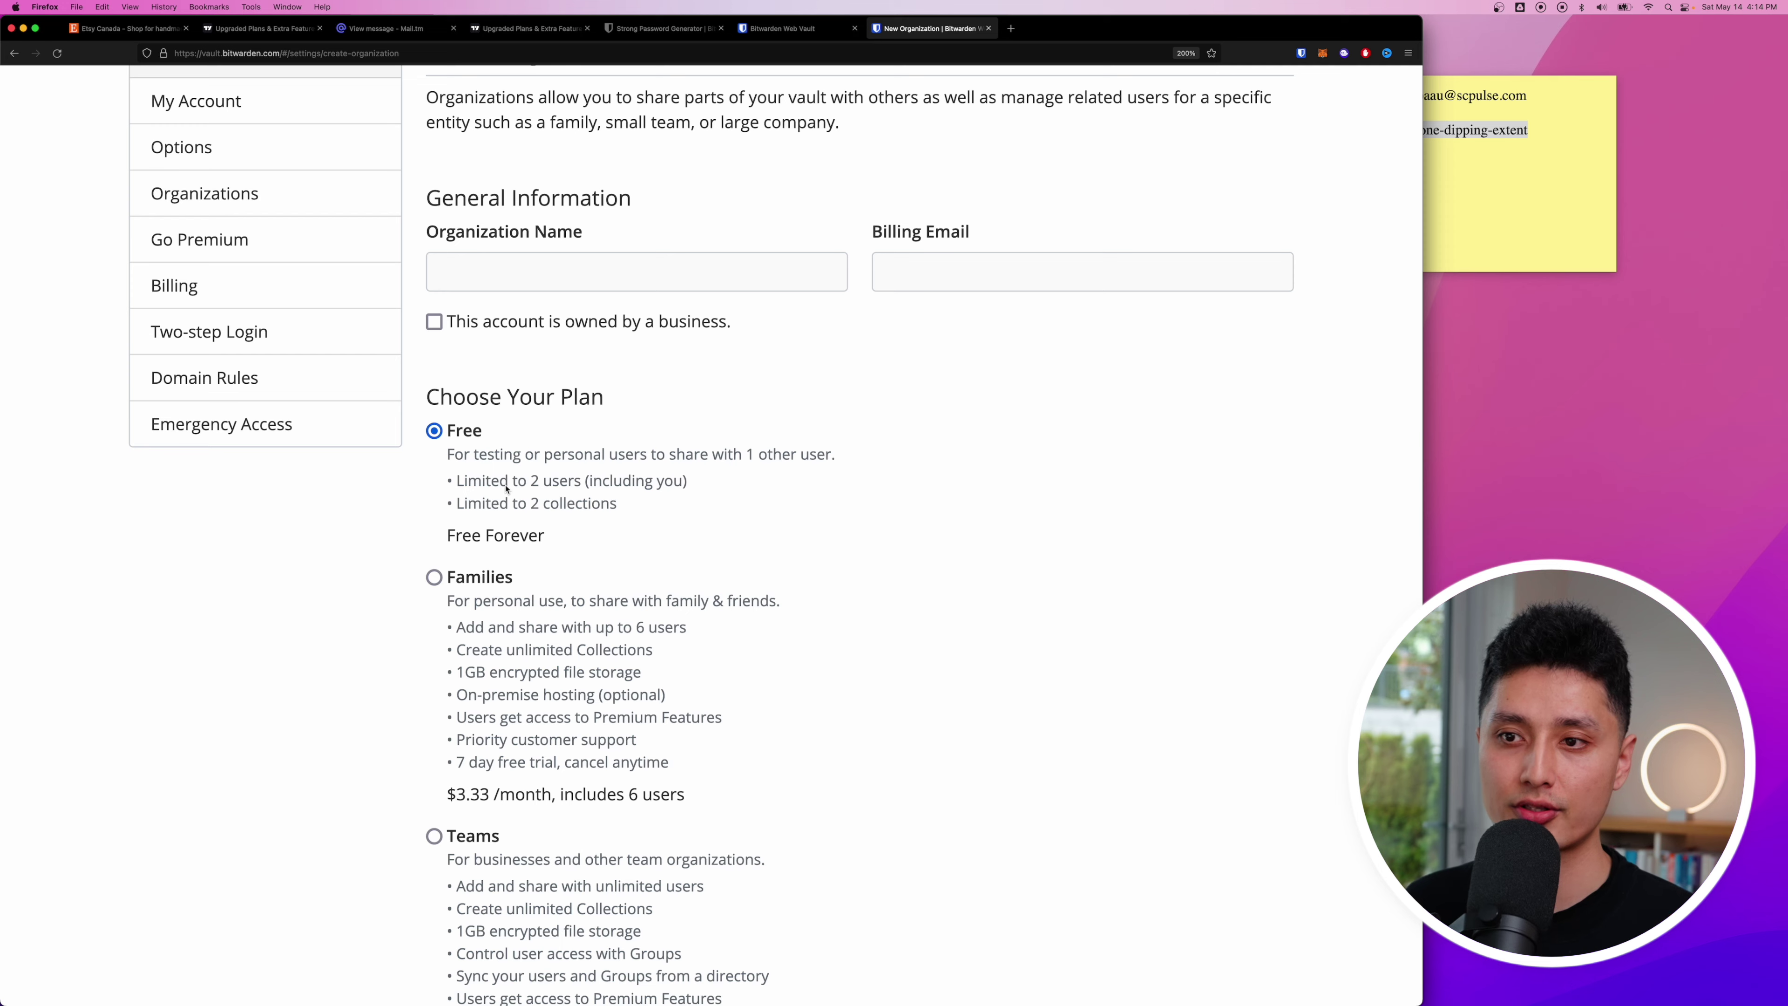
scroll(506, 488, "up", 3)
scroll(554, 607, "down", 1)
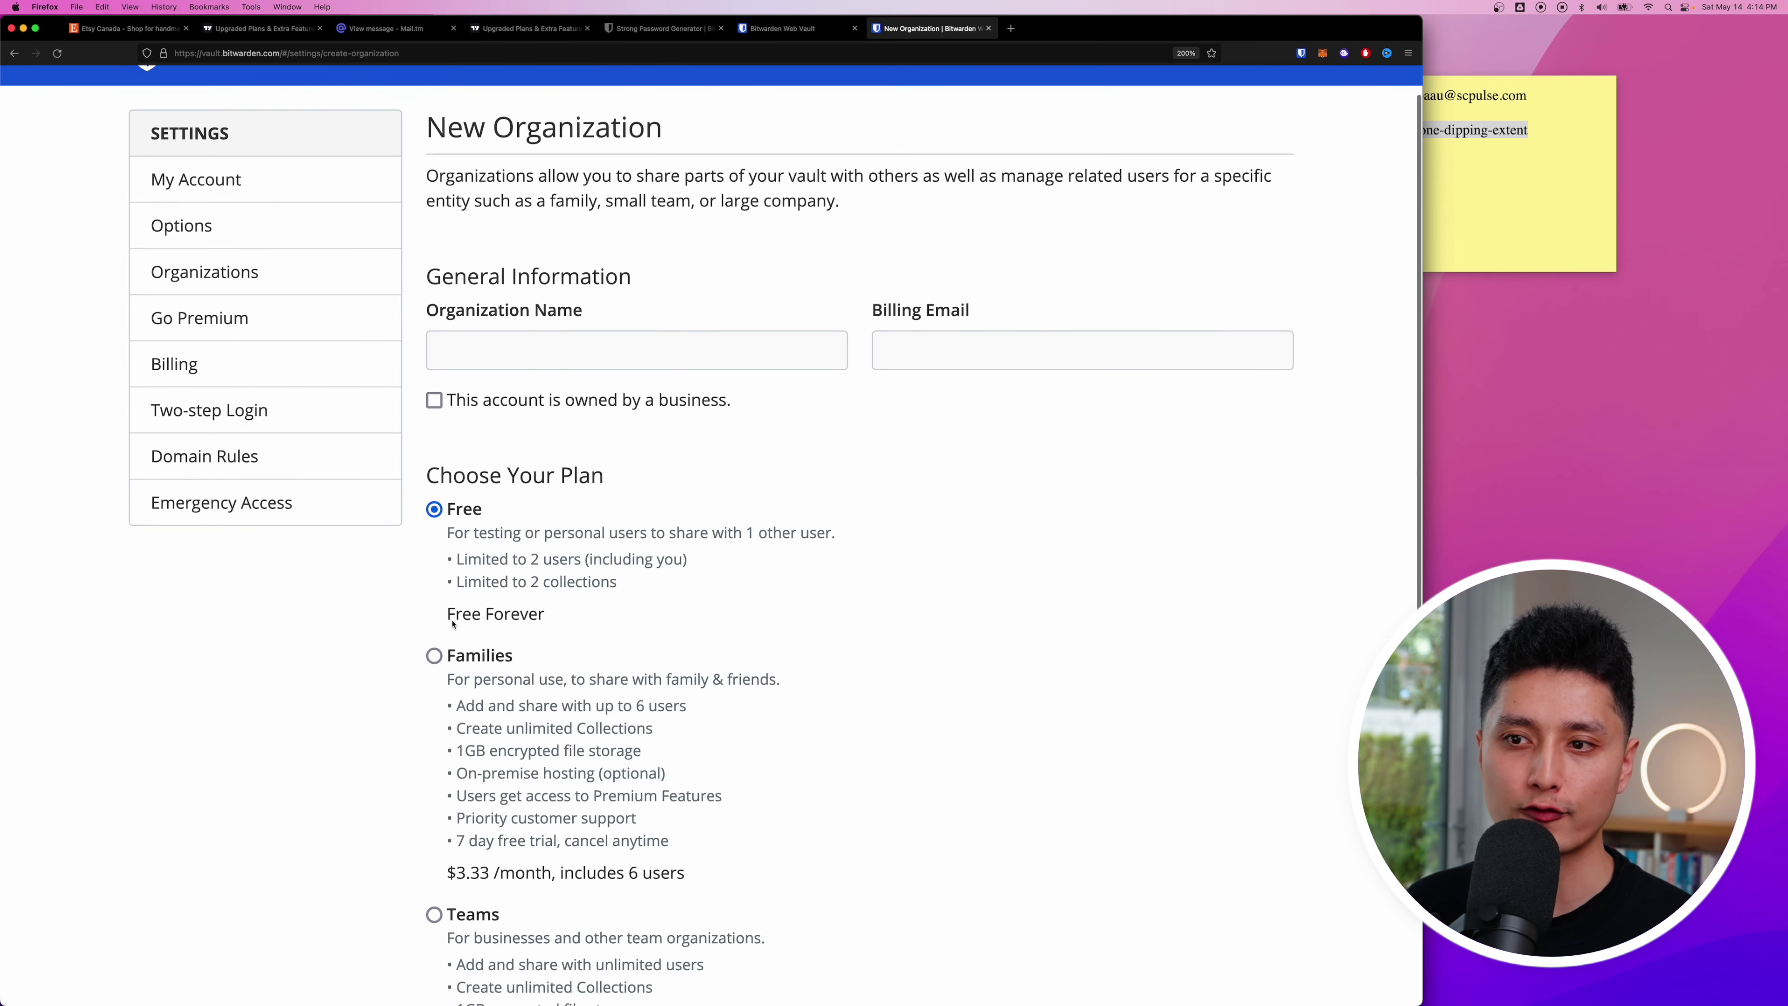
scroll(574, 654, "down", 8)
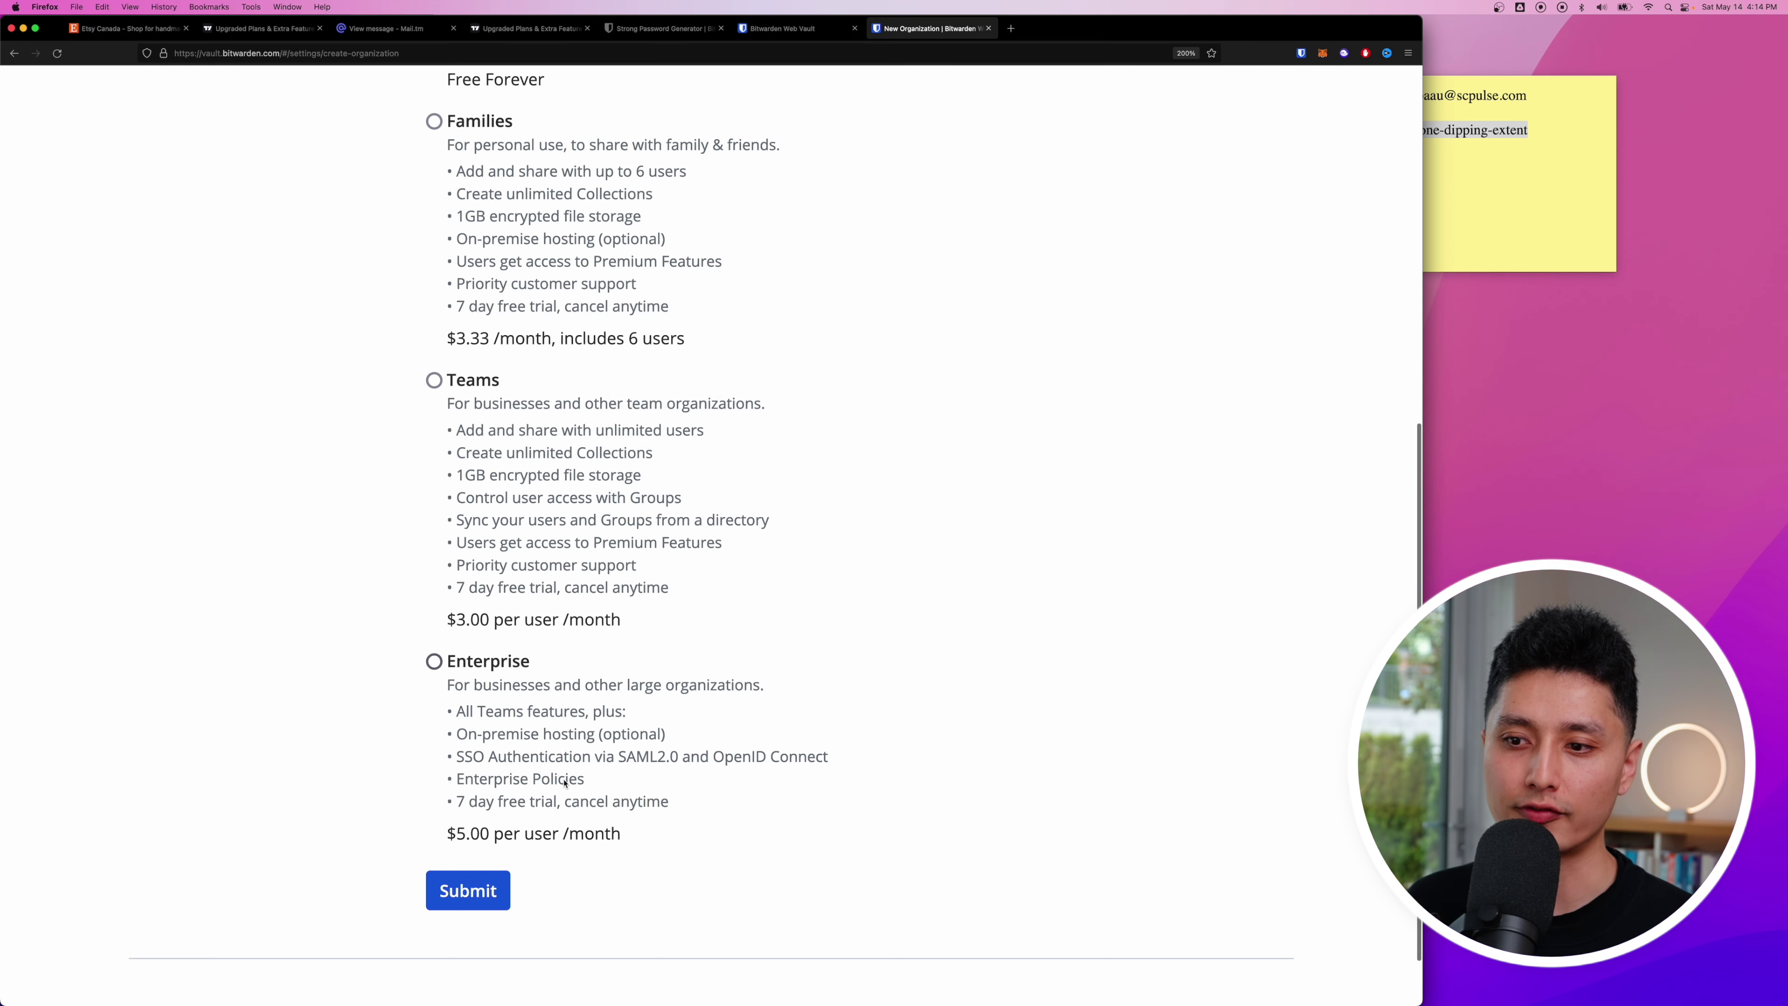
scroll(564, 781, "up", 6)
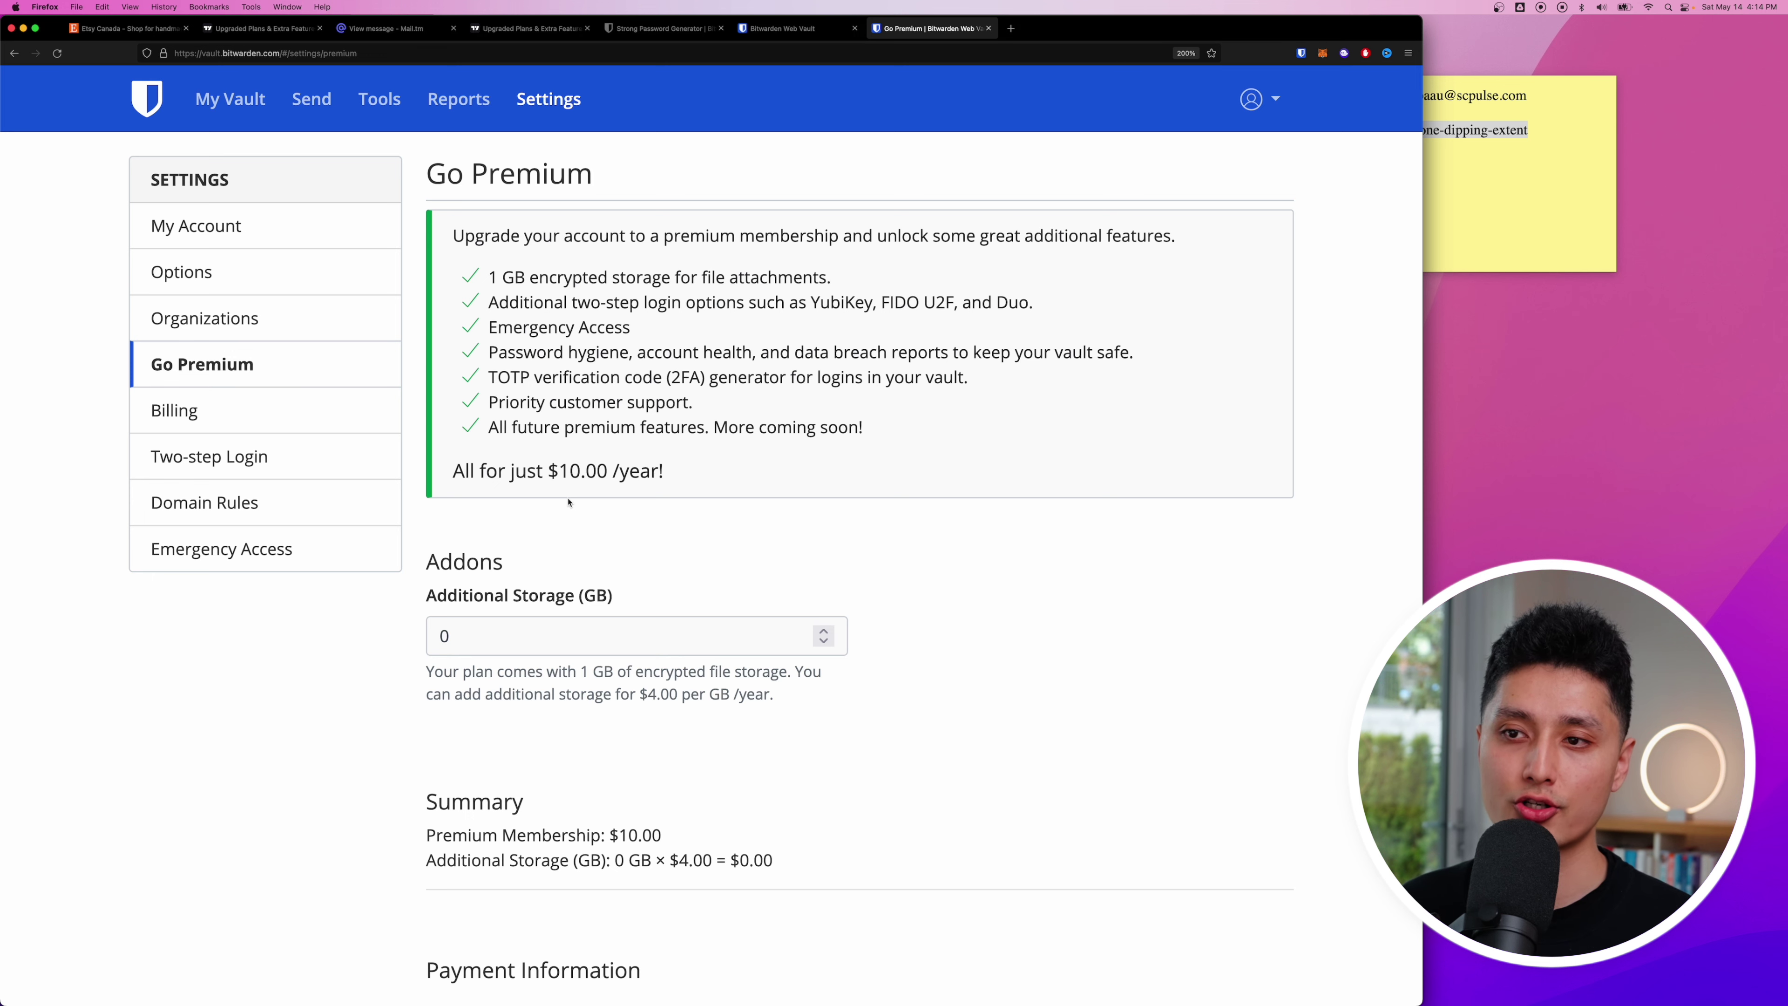
Step: Highlight the $10.00 per year premium price and the YubiKey feature
double_click(585, 470)
left_click_drag(544, 471, 622, 470)
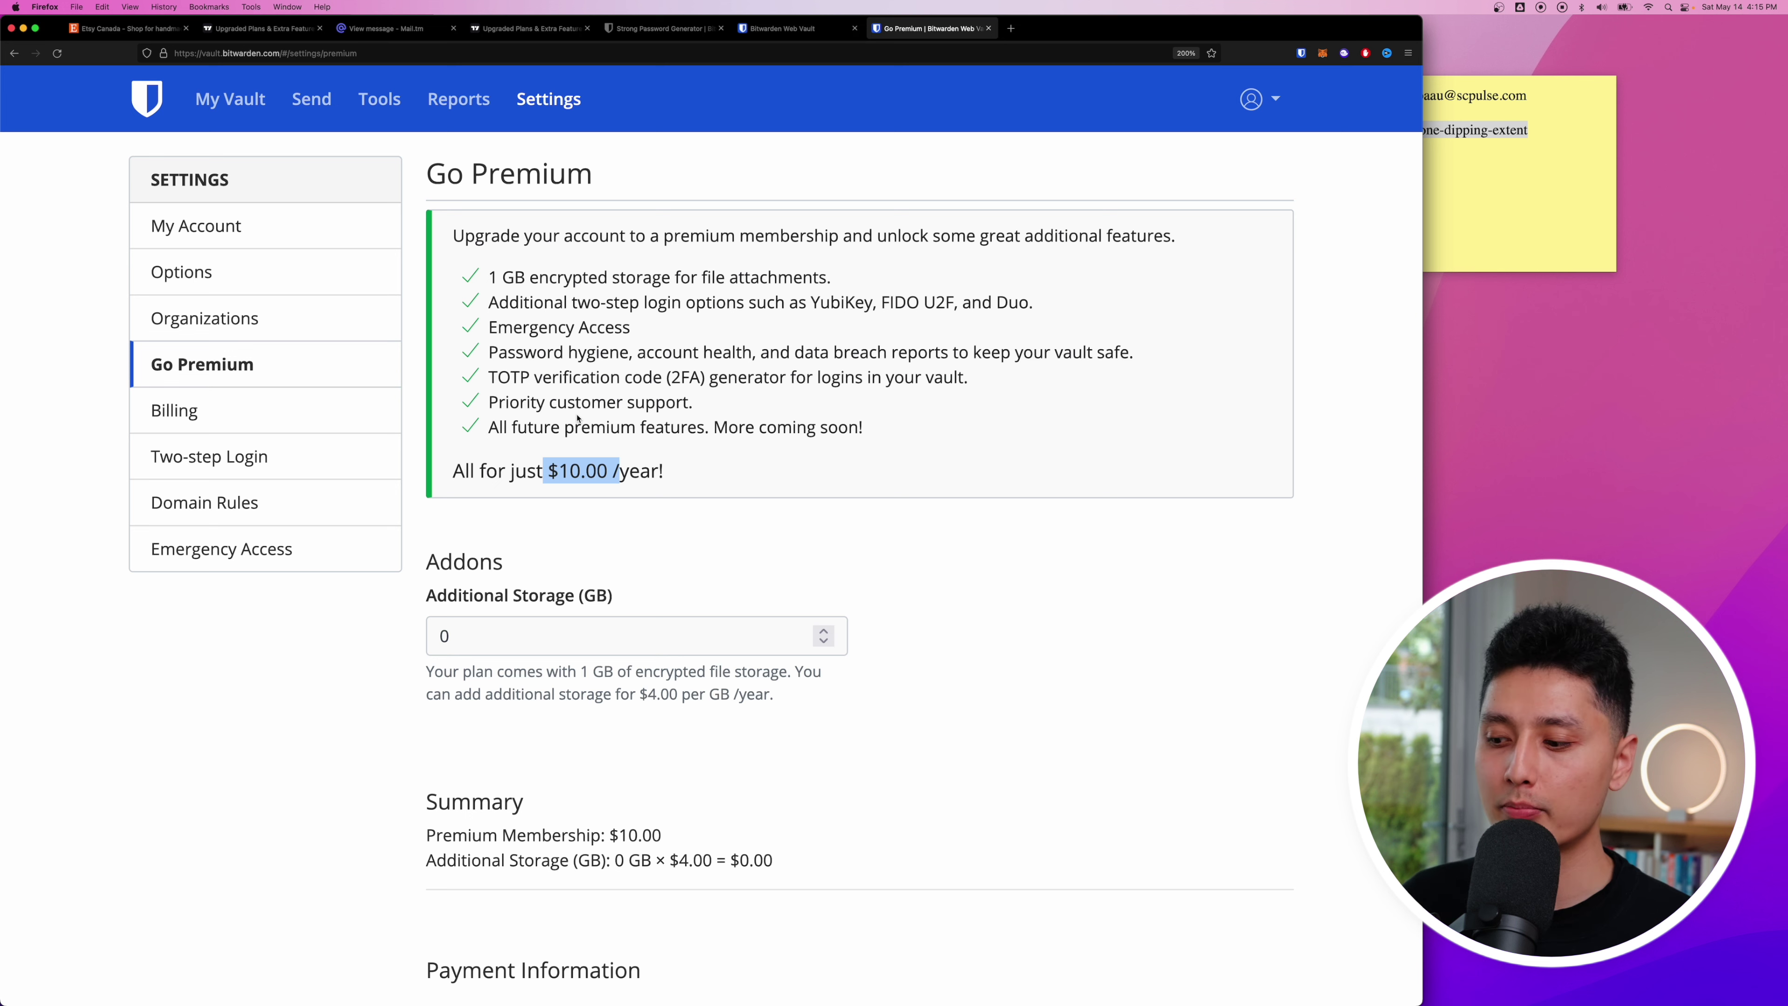
left_click(594, 328)
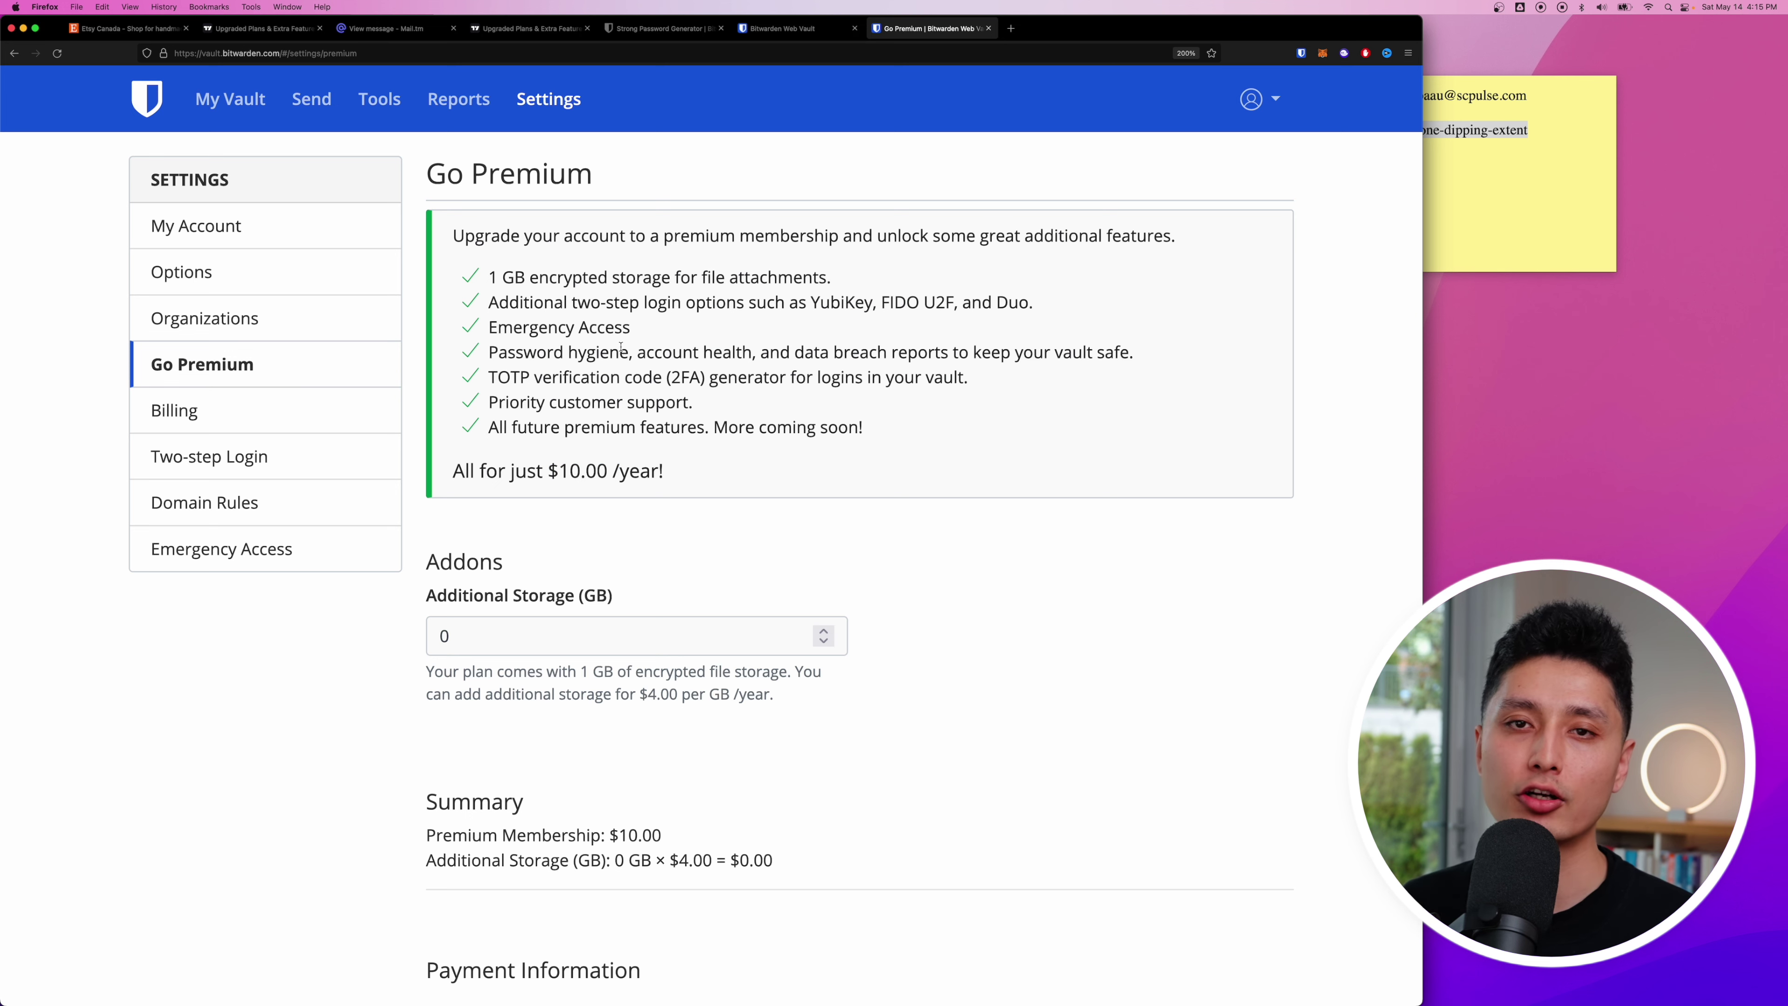
double_click(816, 302)
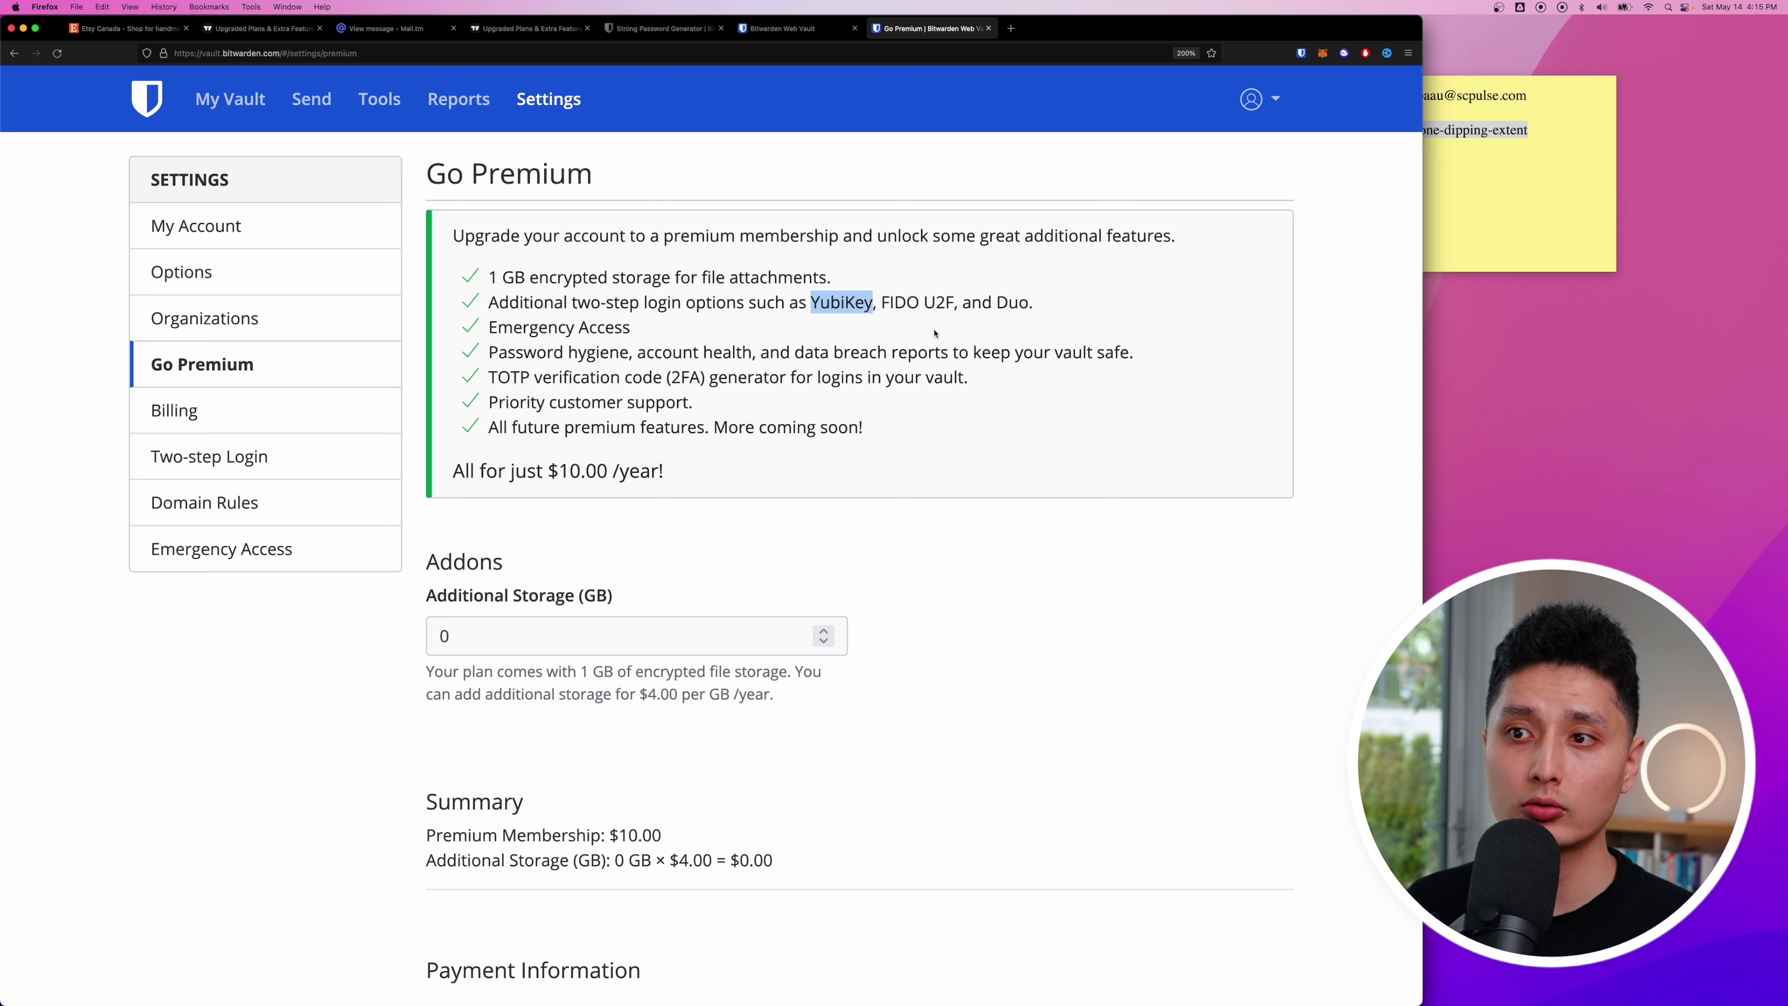
left_click(493, 275)
Step: Highlight the seven premium features, scroll to Payment Information, then show Two-step Login settings
left_click_drag(867, 428, 489, 264)
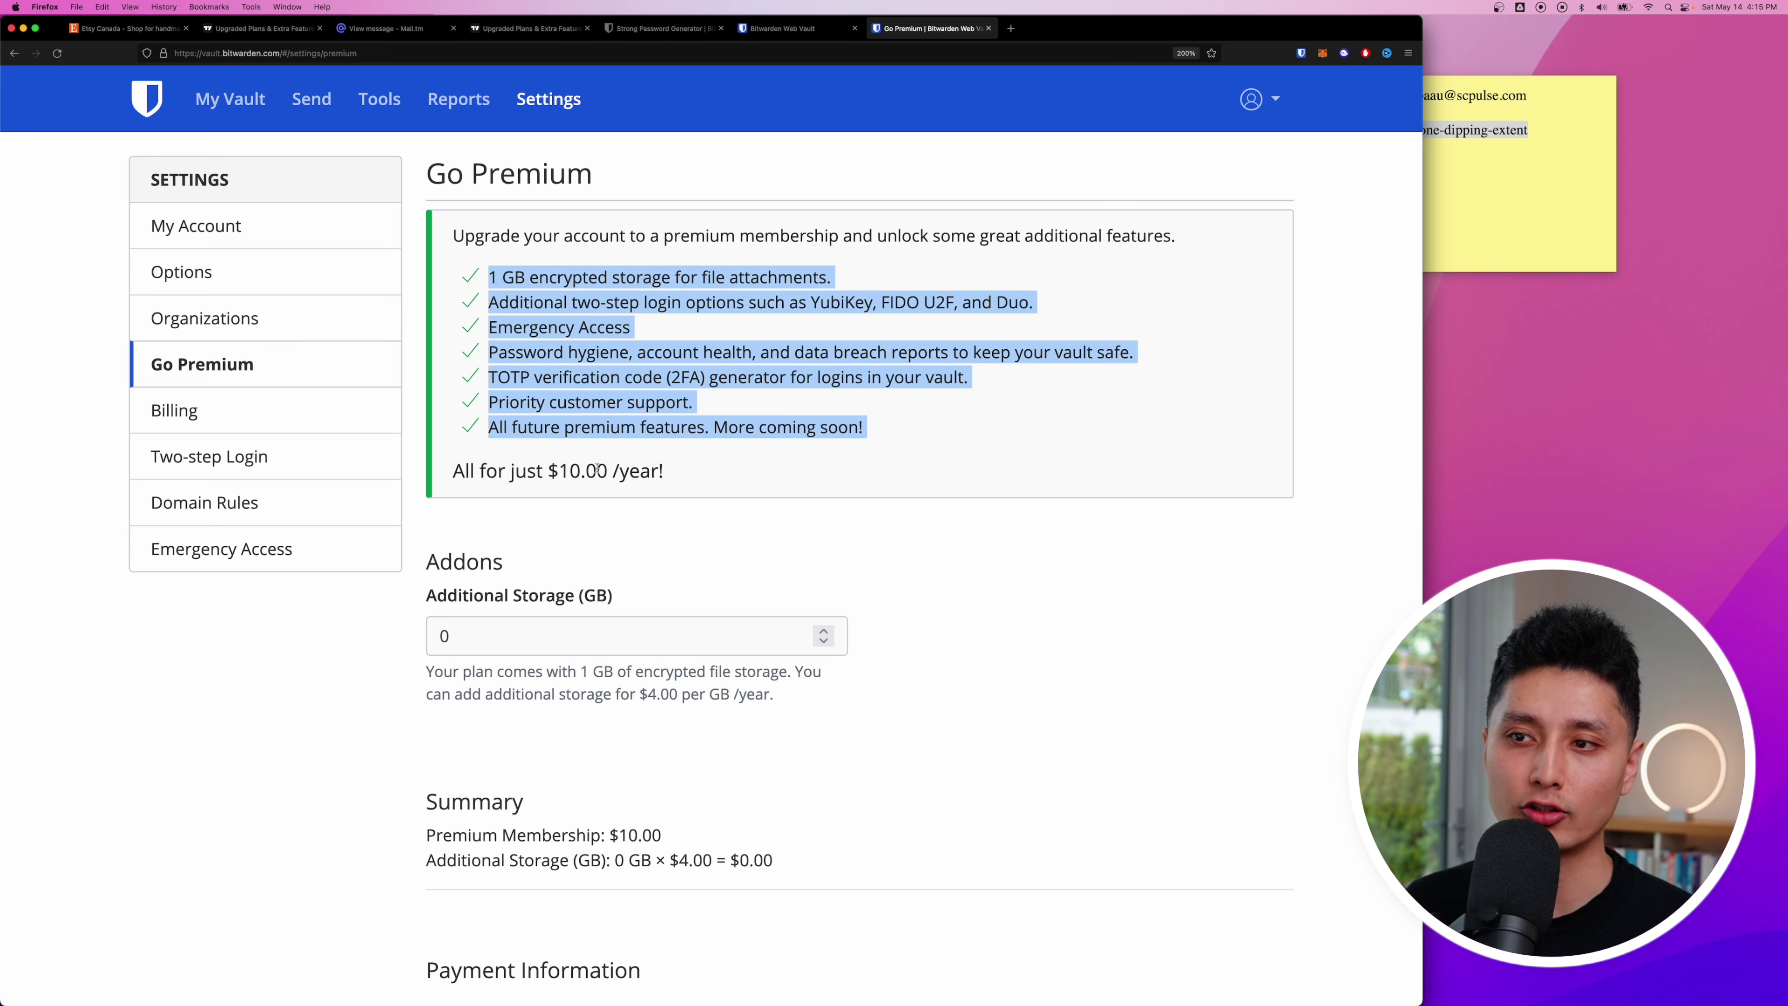
scroll(603, 577, "down", 5)
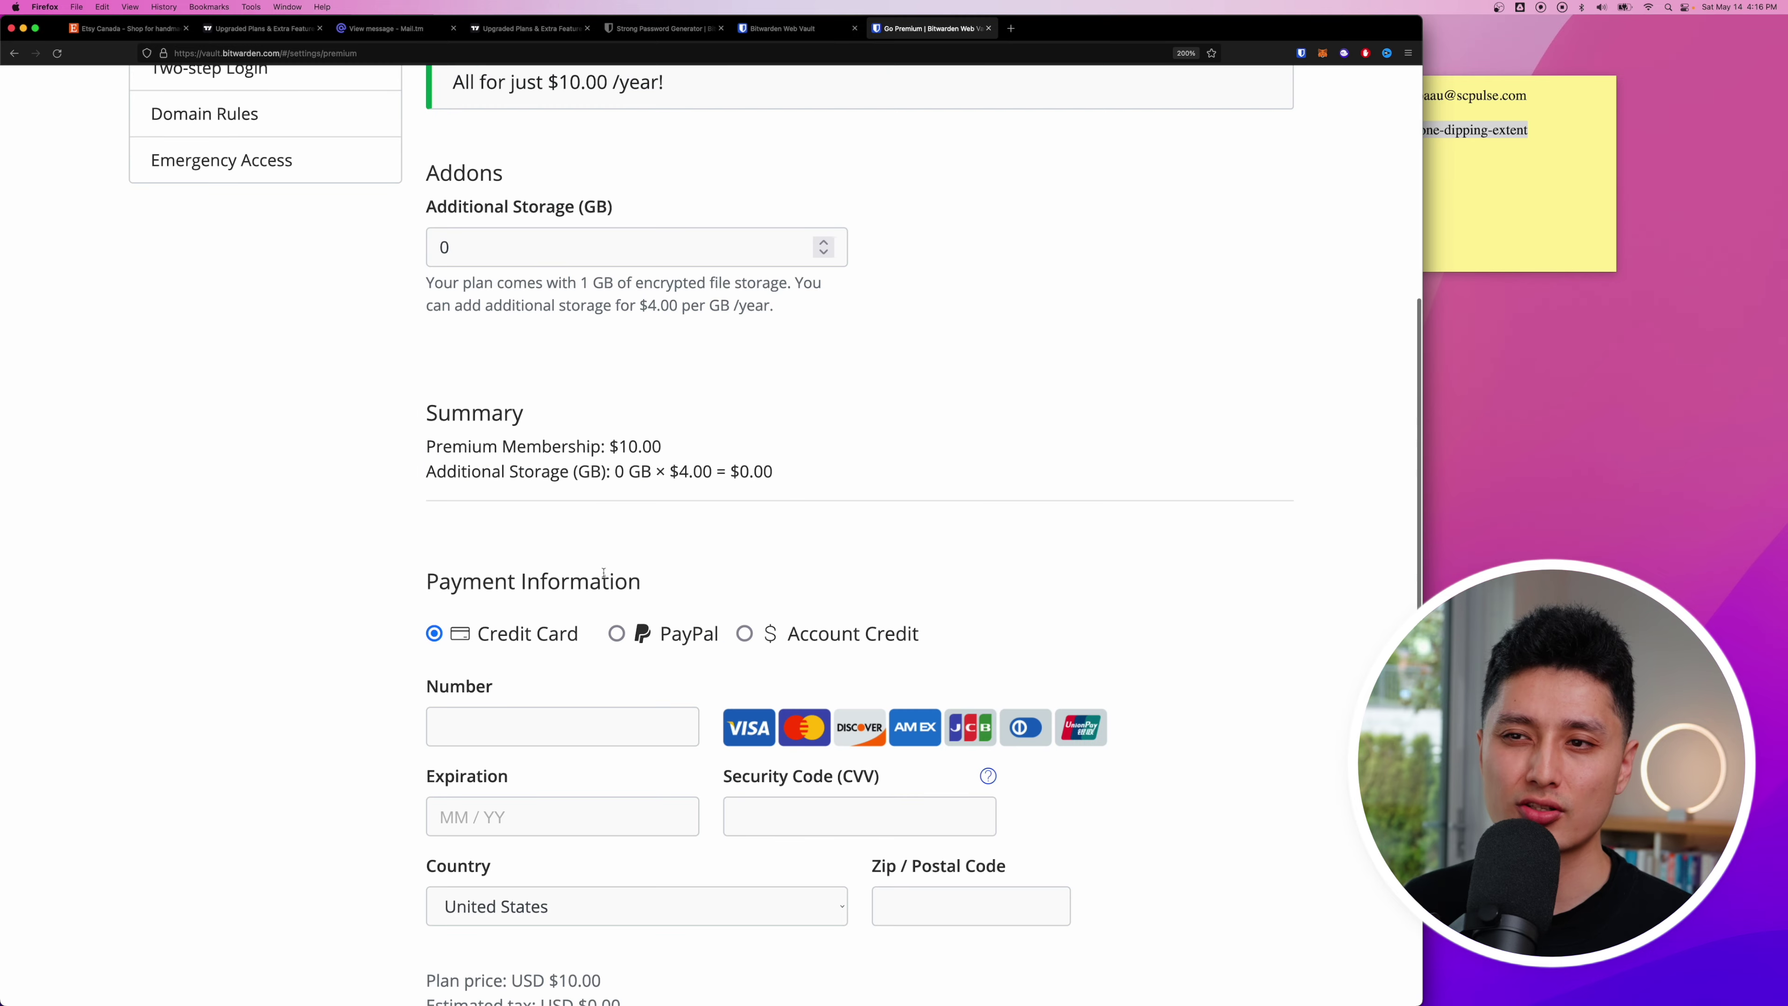
scroll(651, 352, "down", 5)
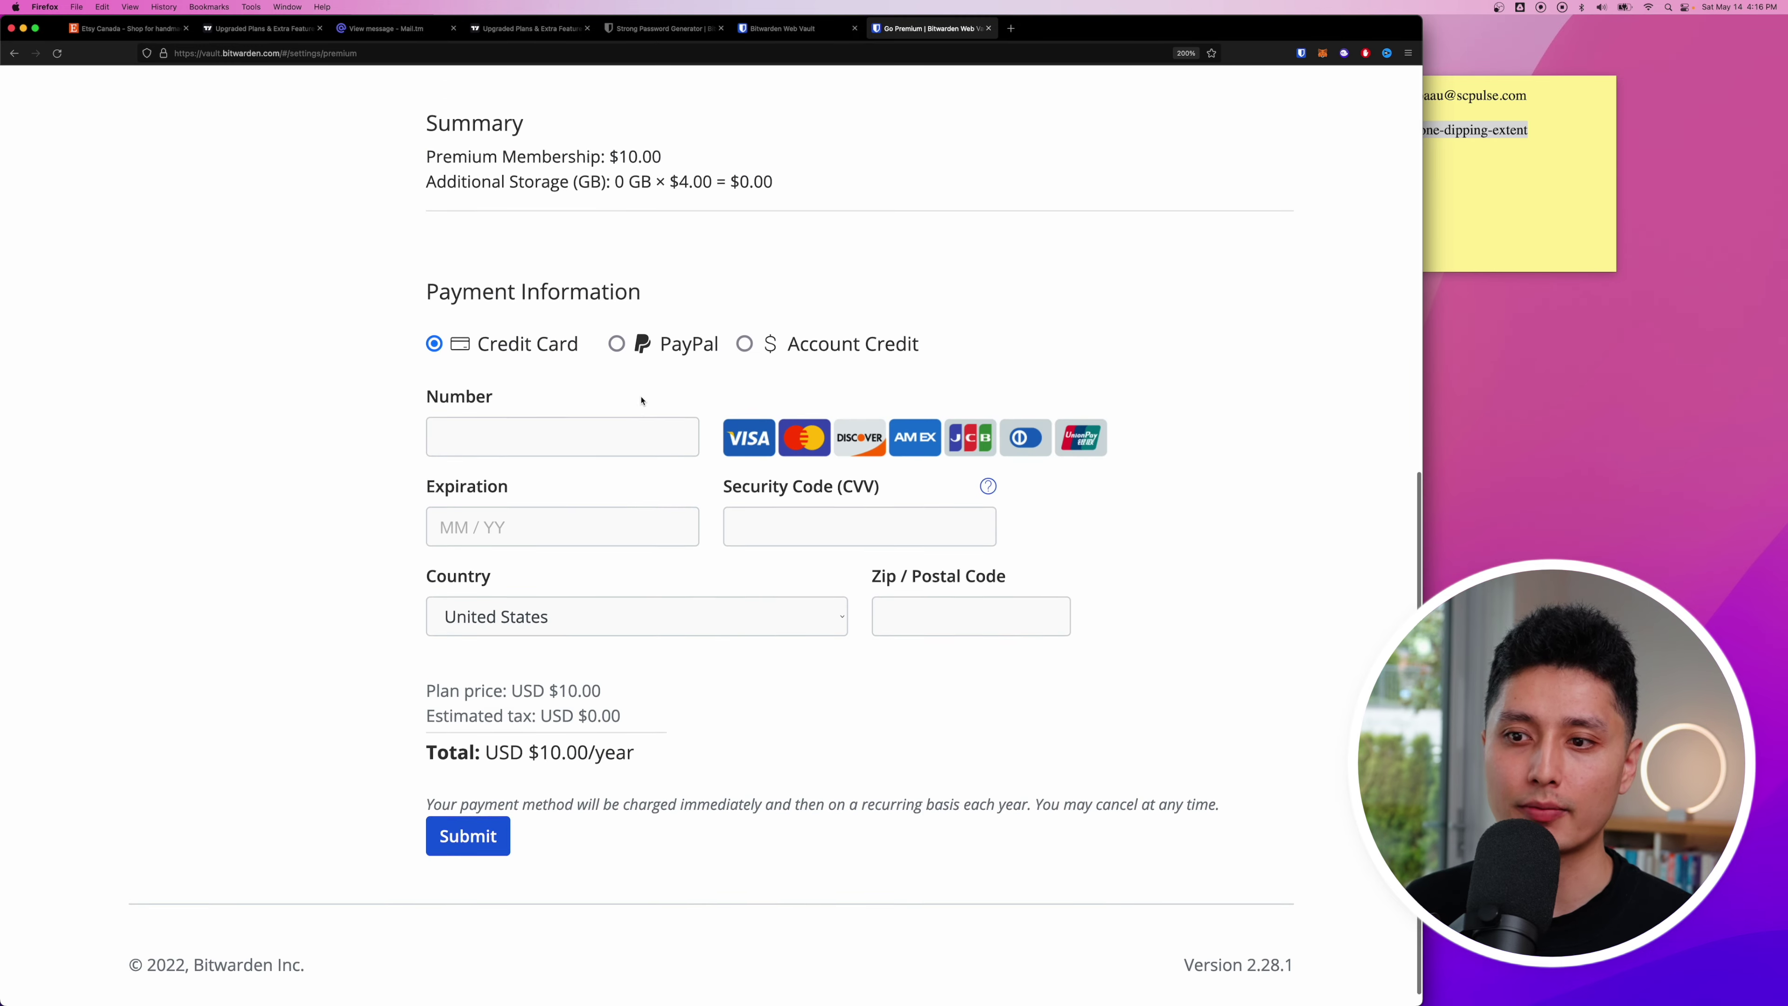
key("super+Left")
scroll(592, 528, "down", 3)
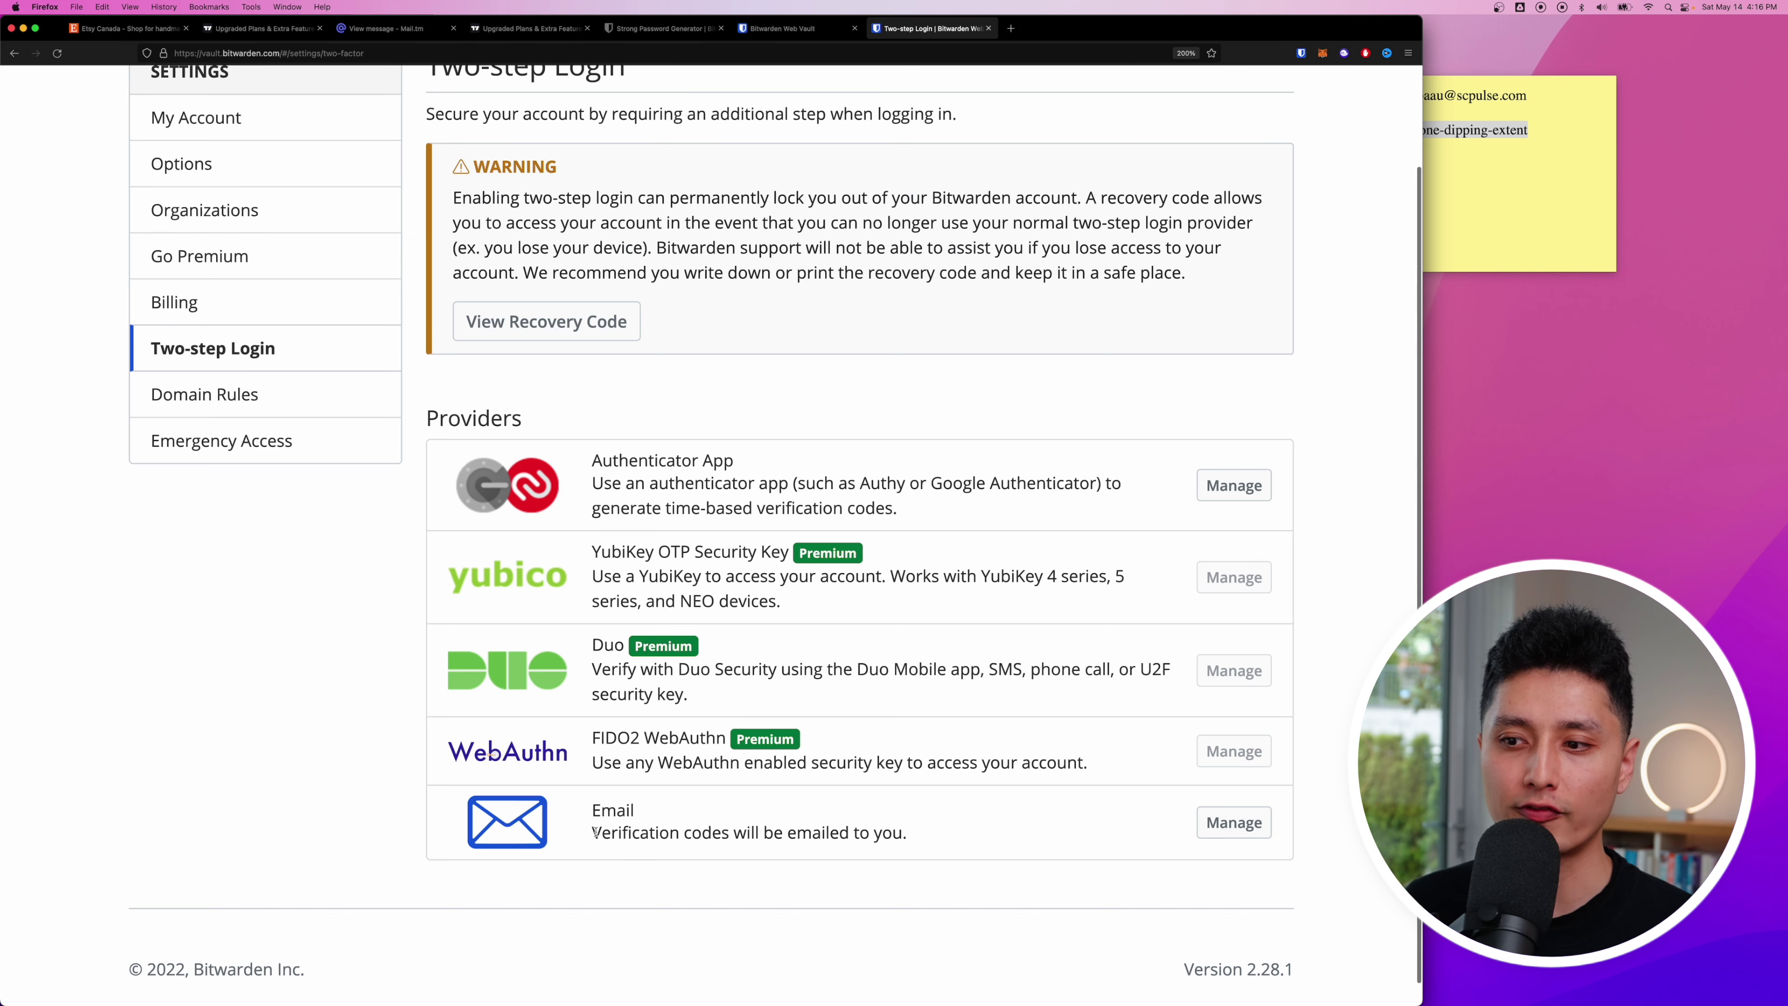
left_click_drag(592, 833, 913, 837)
left_click_drag(592, 456, 777, 456)
scroll(831, 465, "up", 3)
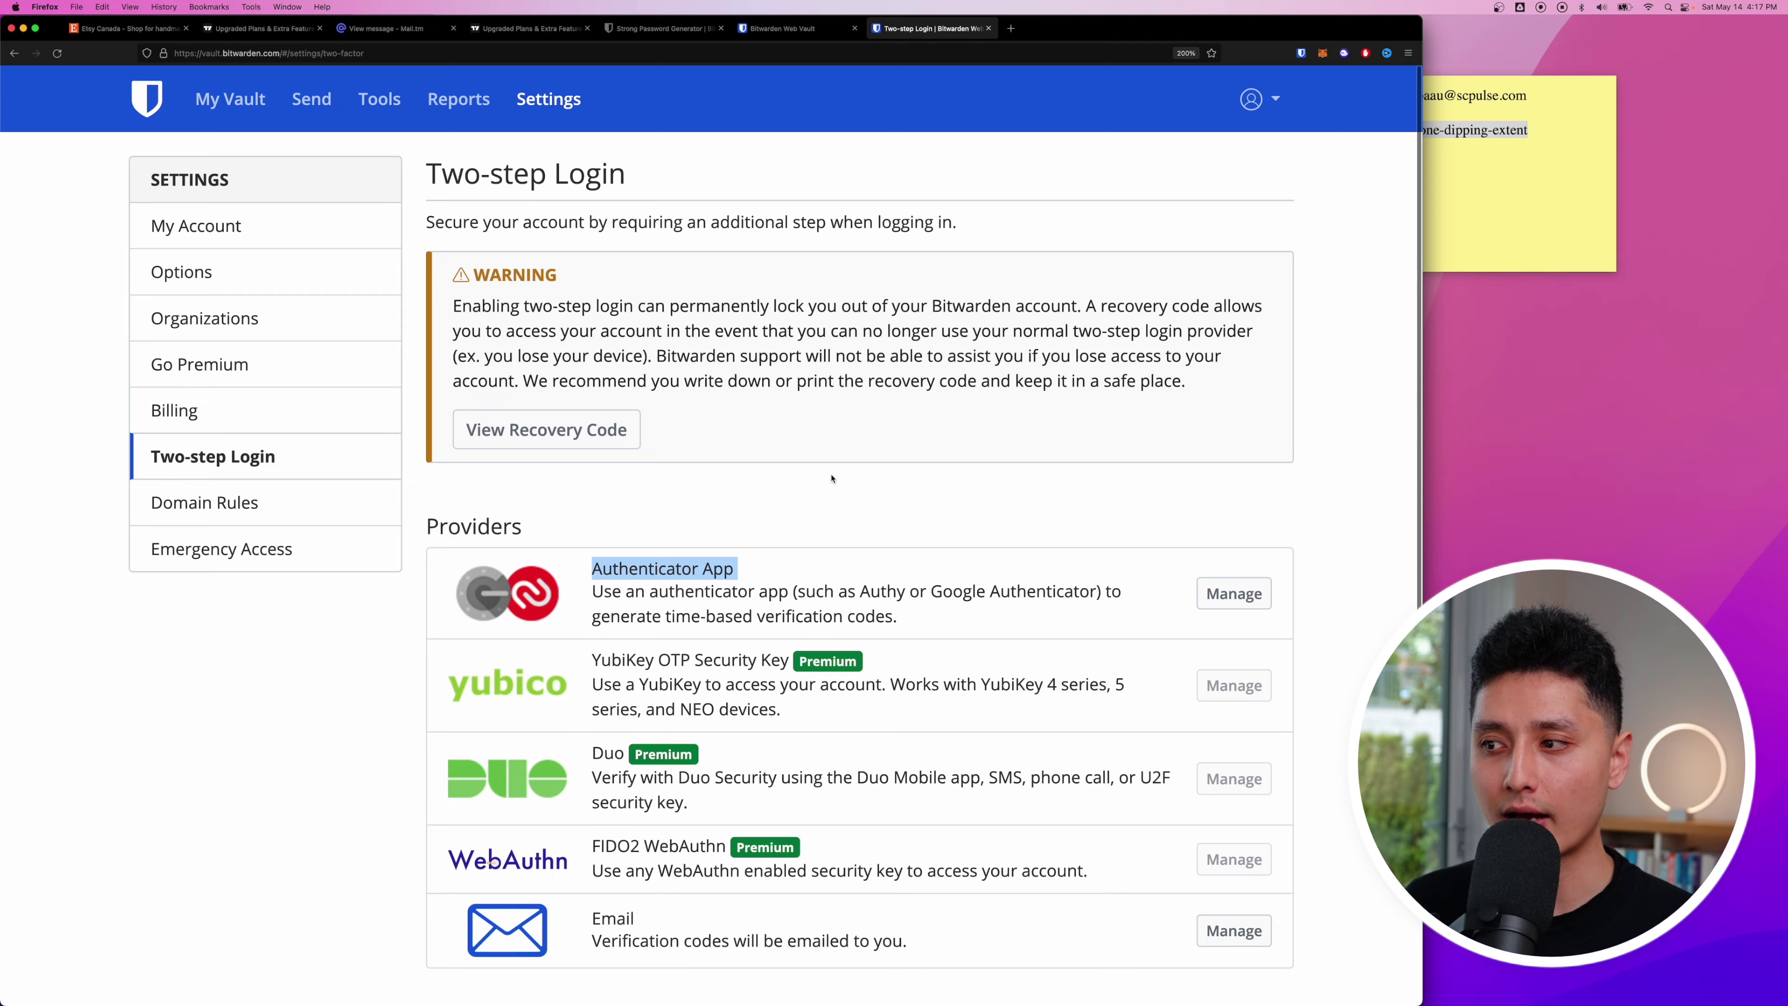
left_click(1234, 593)
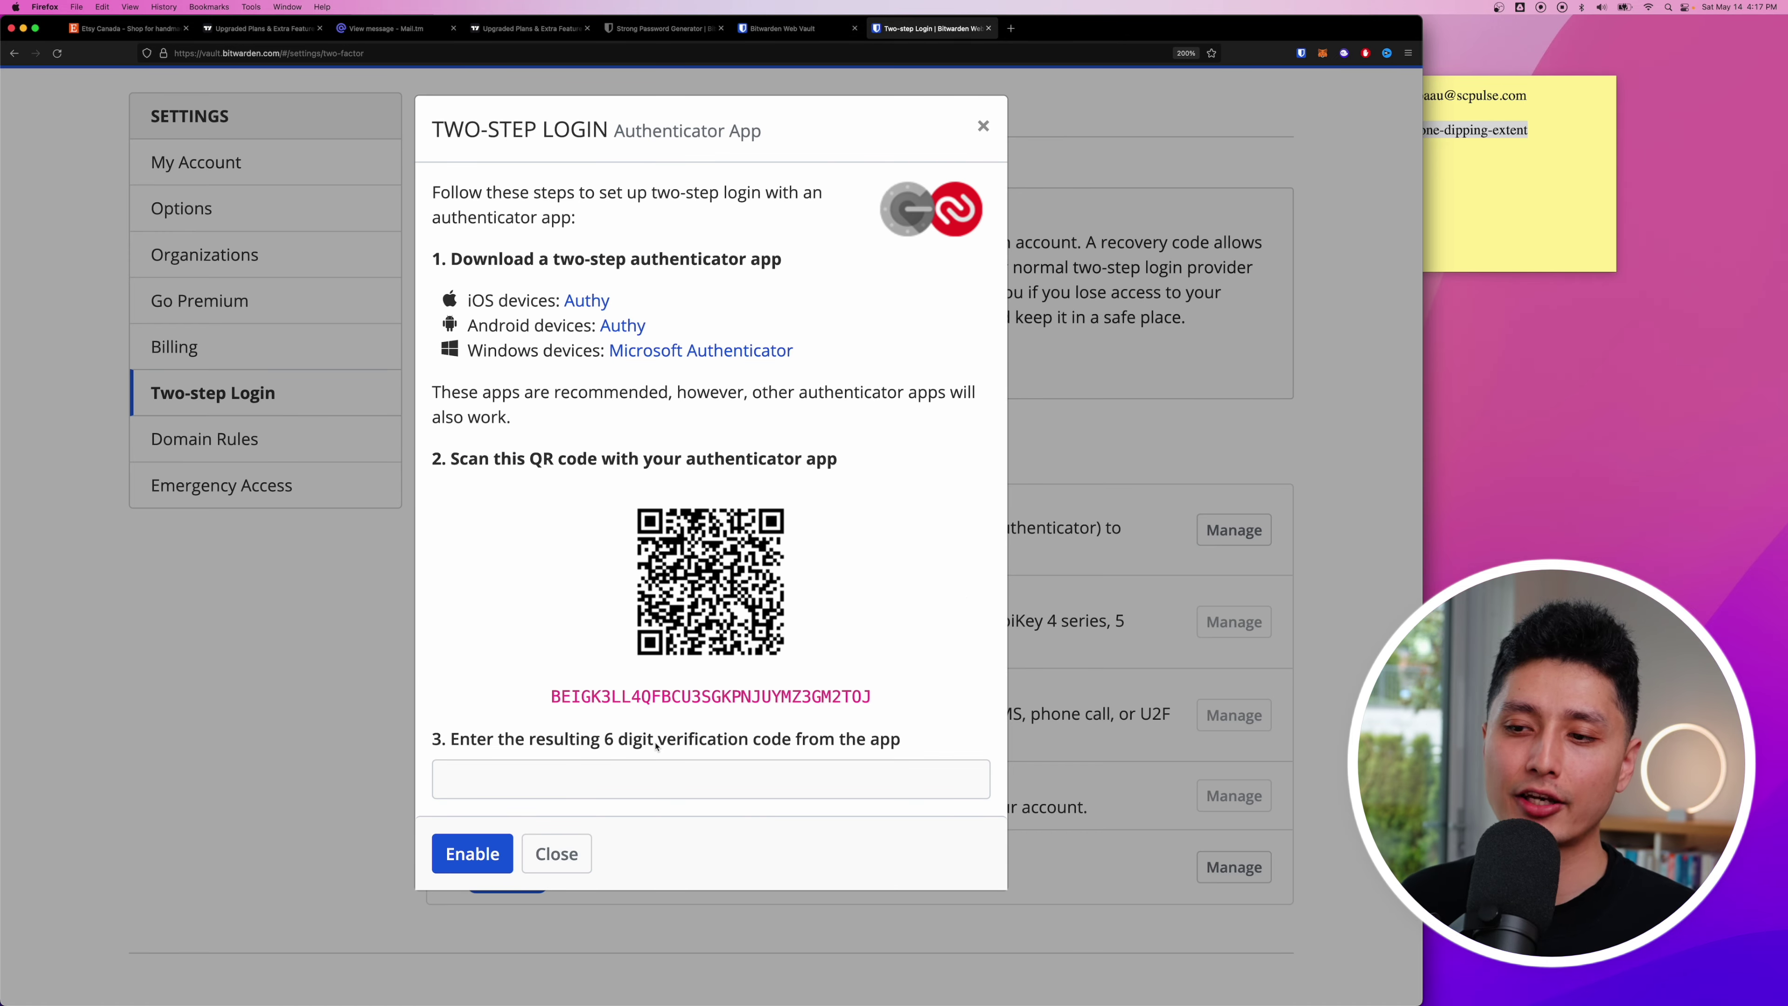
left_click(638, 782)
left_click_drag(604, 738, 783, 738)
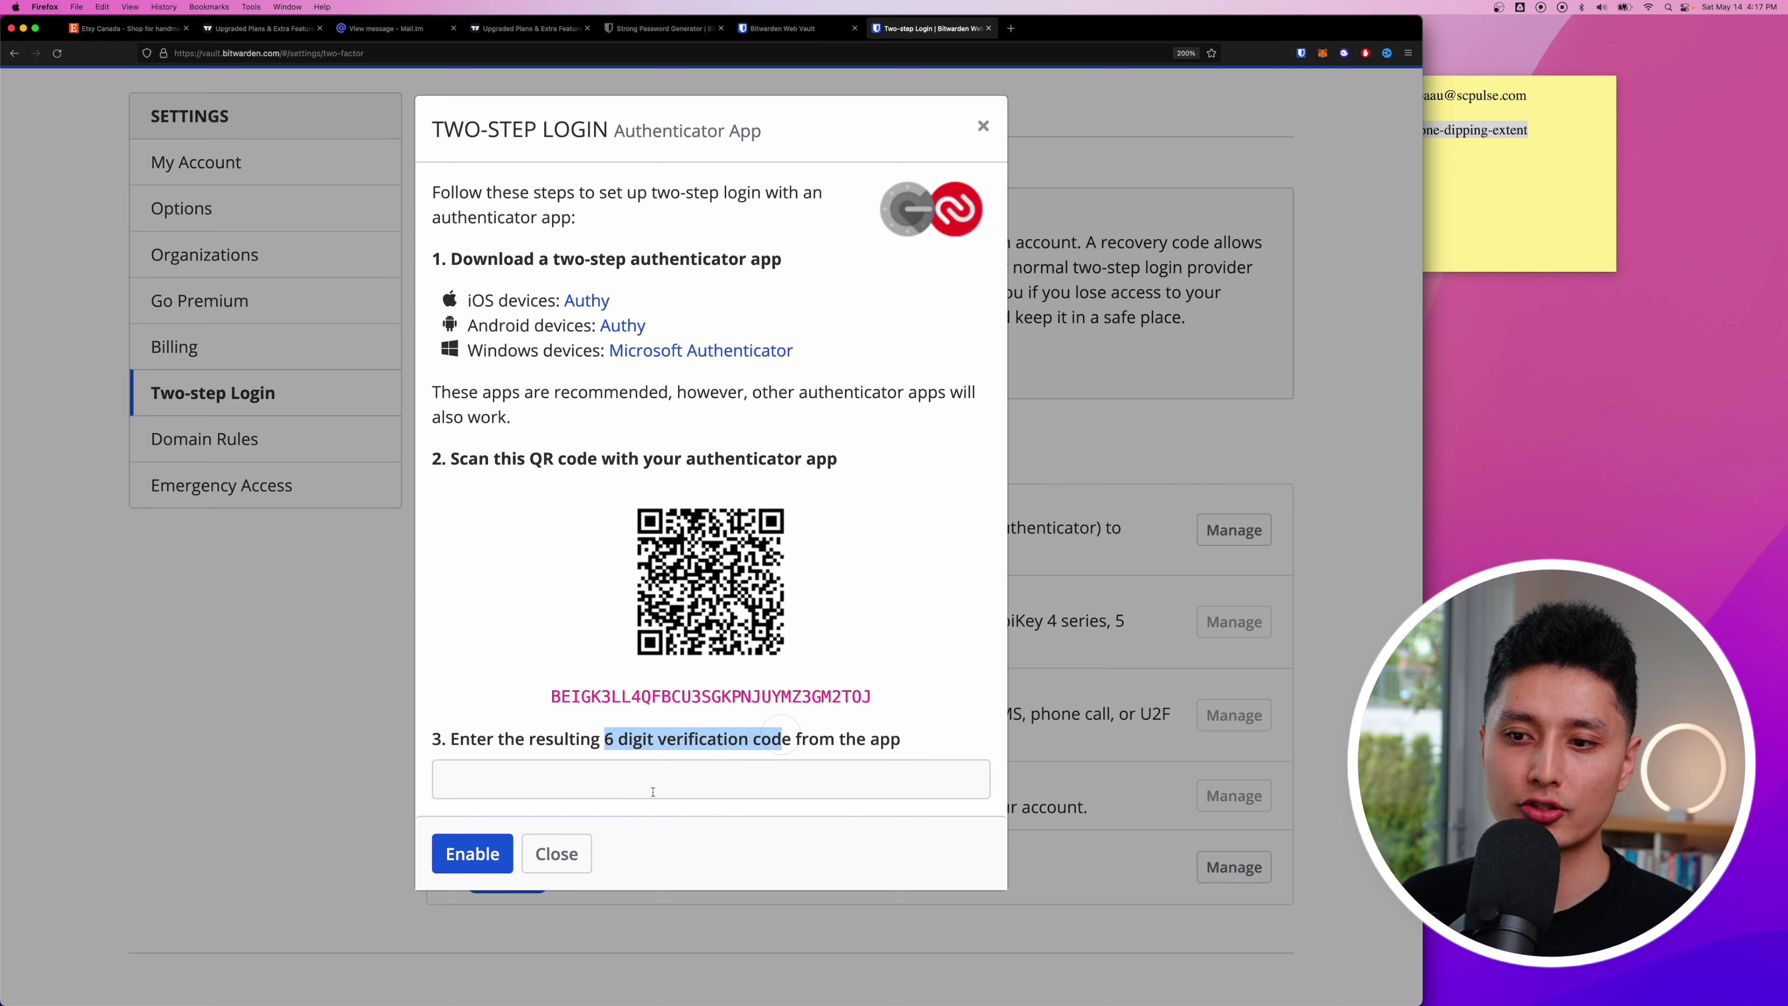
left_click(554, 854)
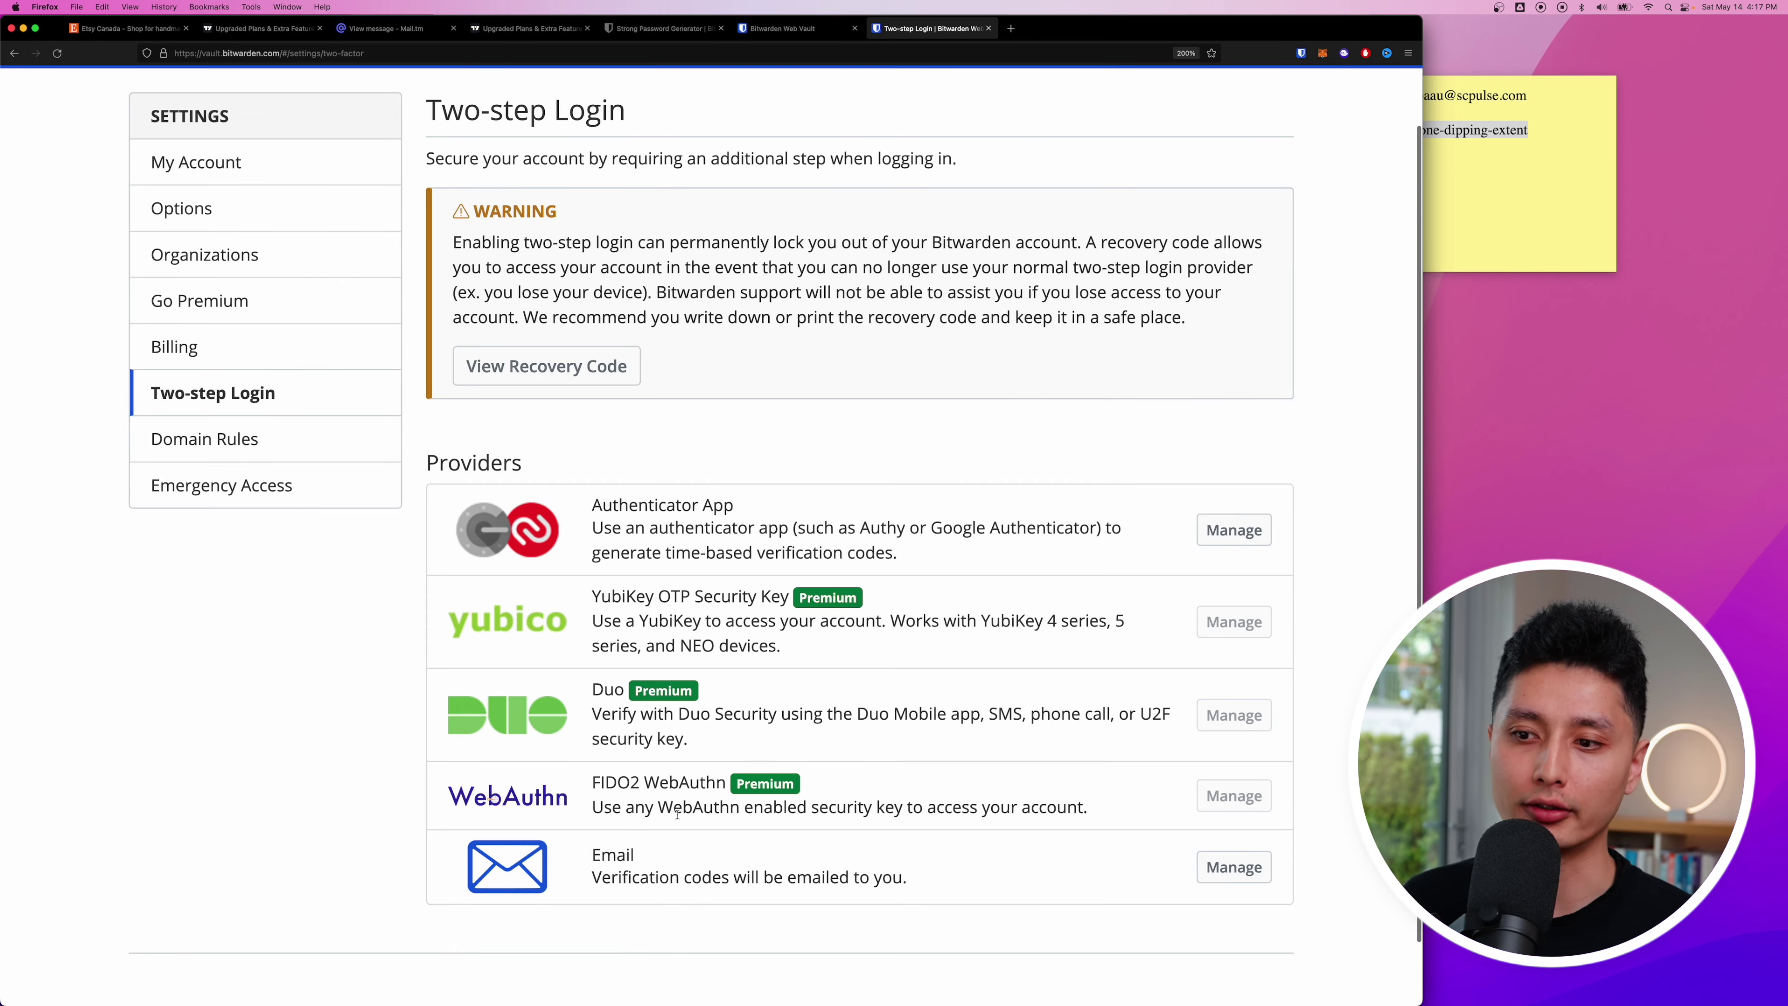
left_click_drag(602, 853, 889, 883)
left_click(607, 874)
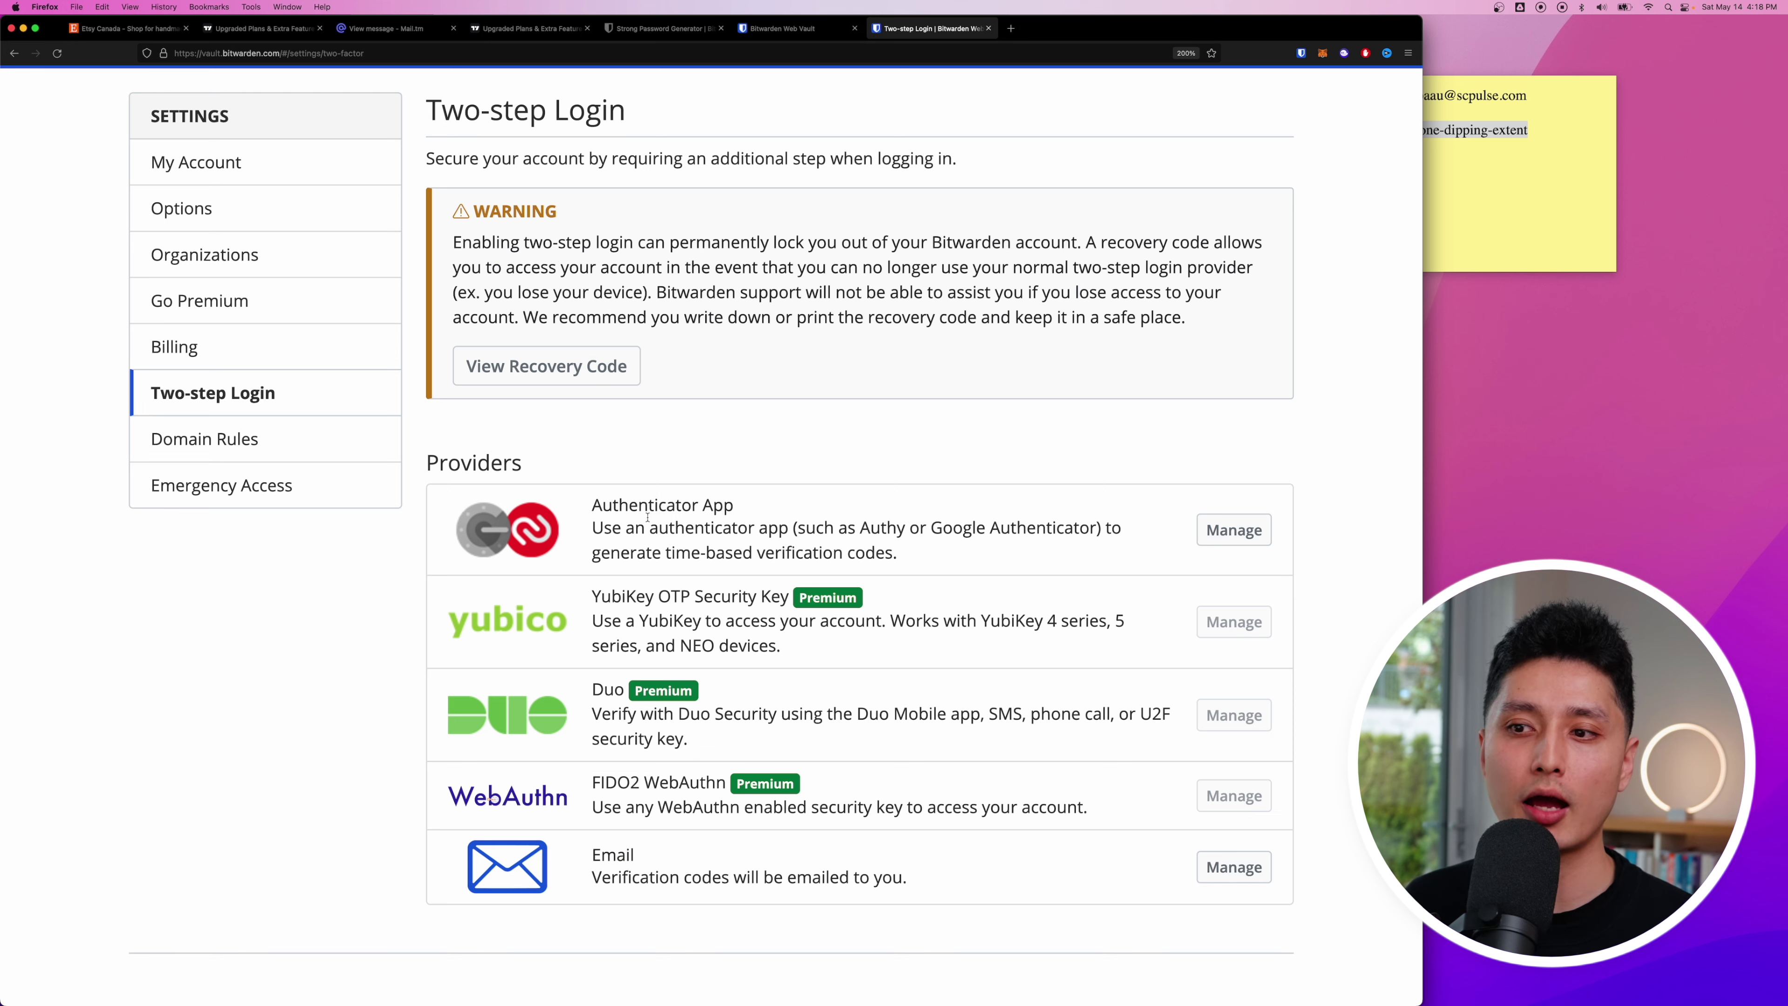
left_click_drag(592, 596, 684, 596)
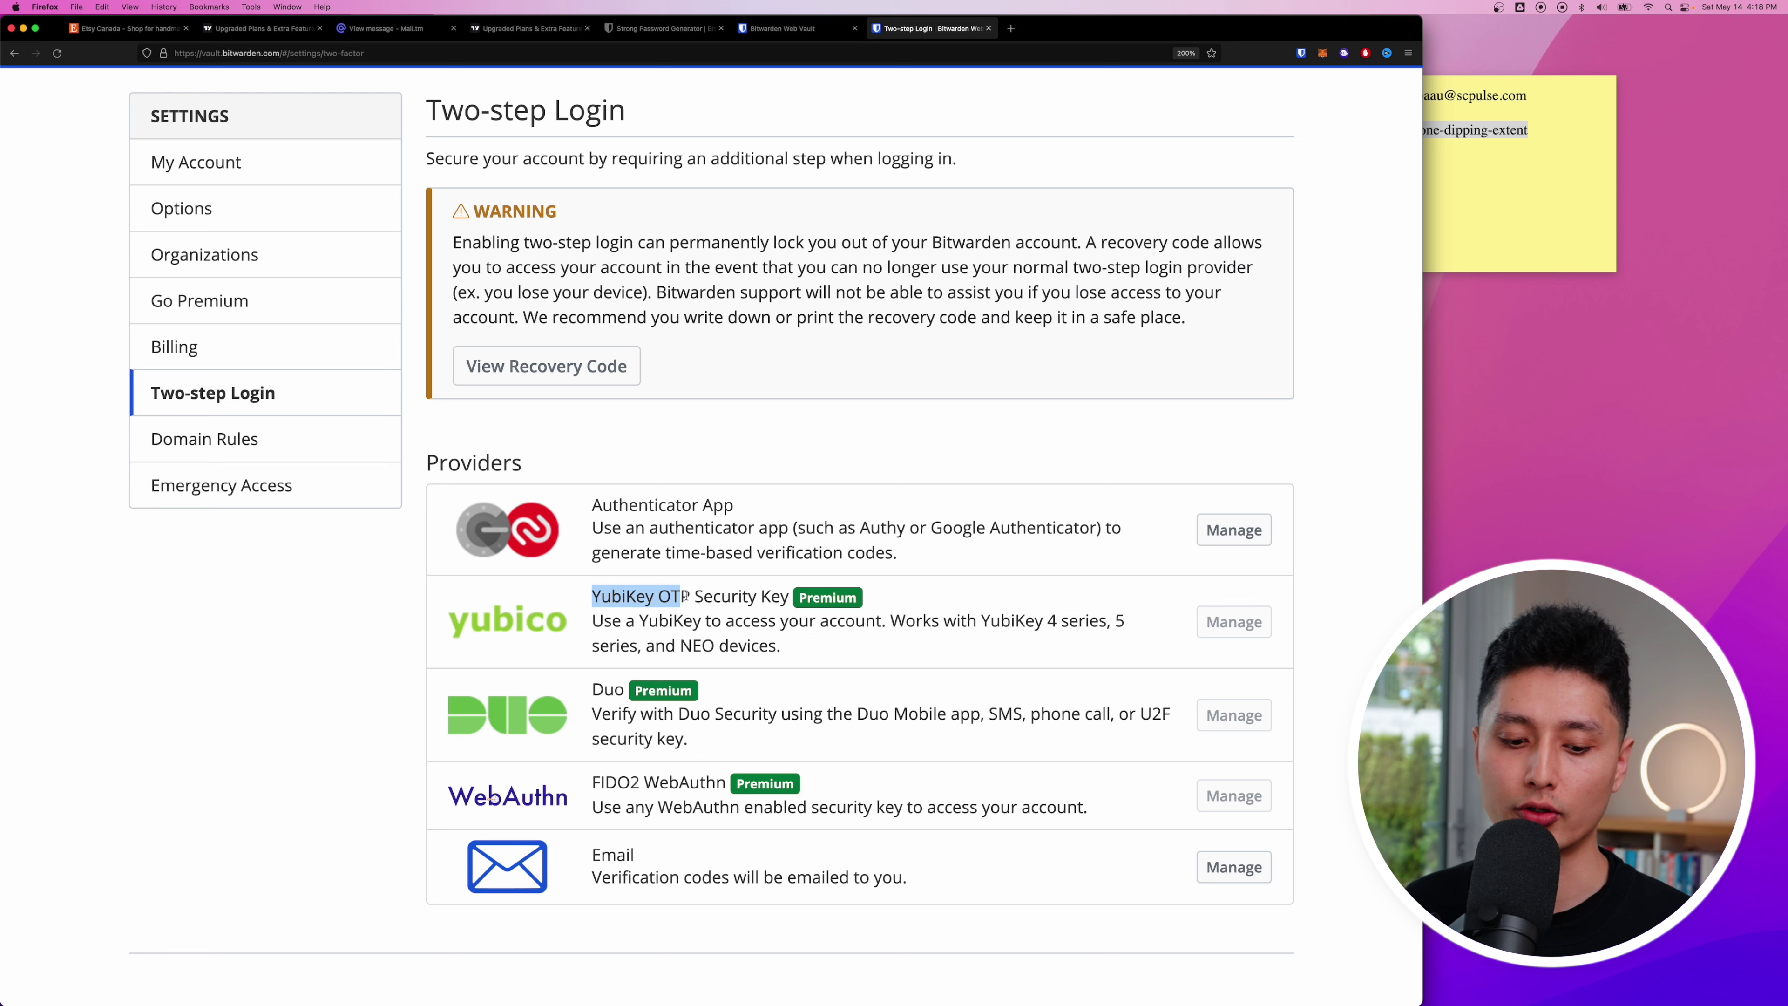
left_click(595, 600)
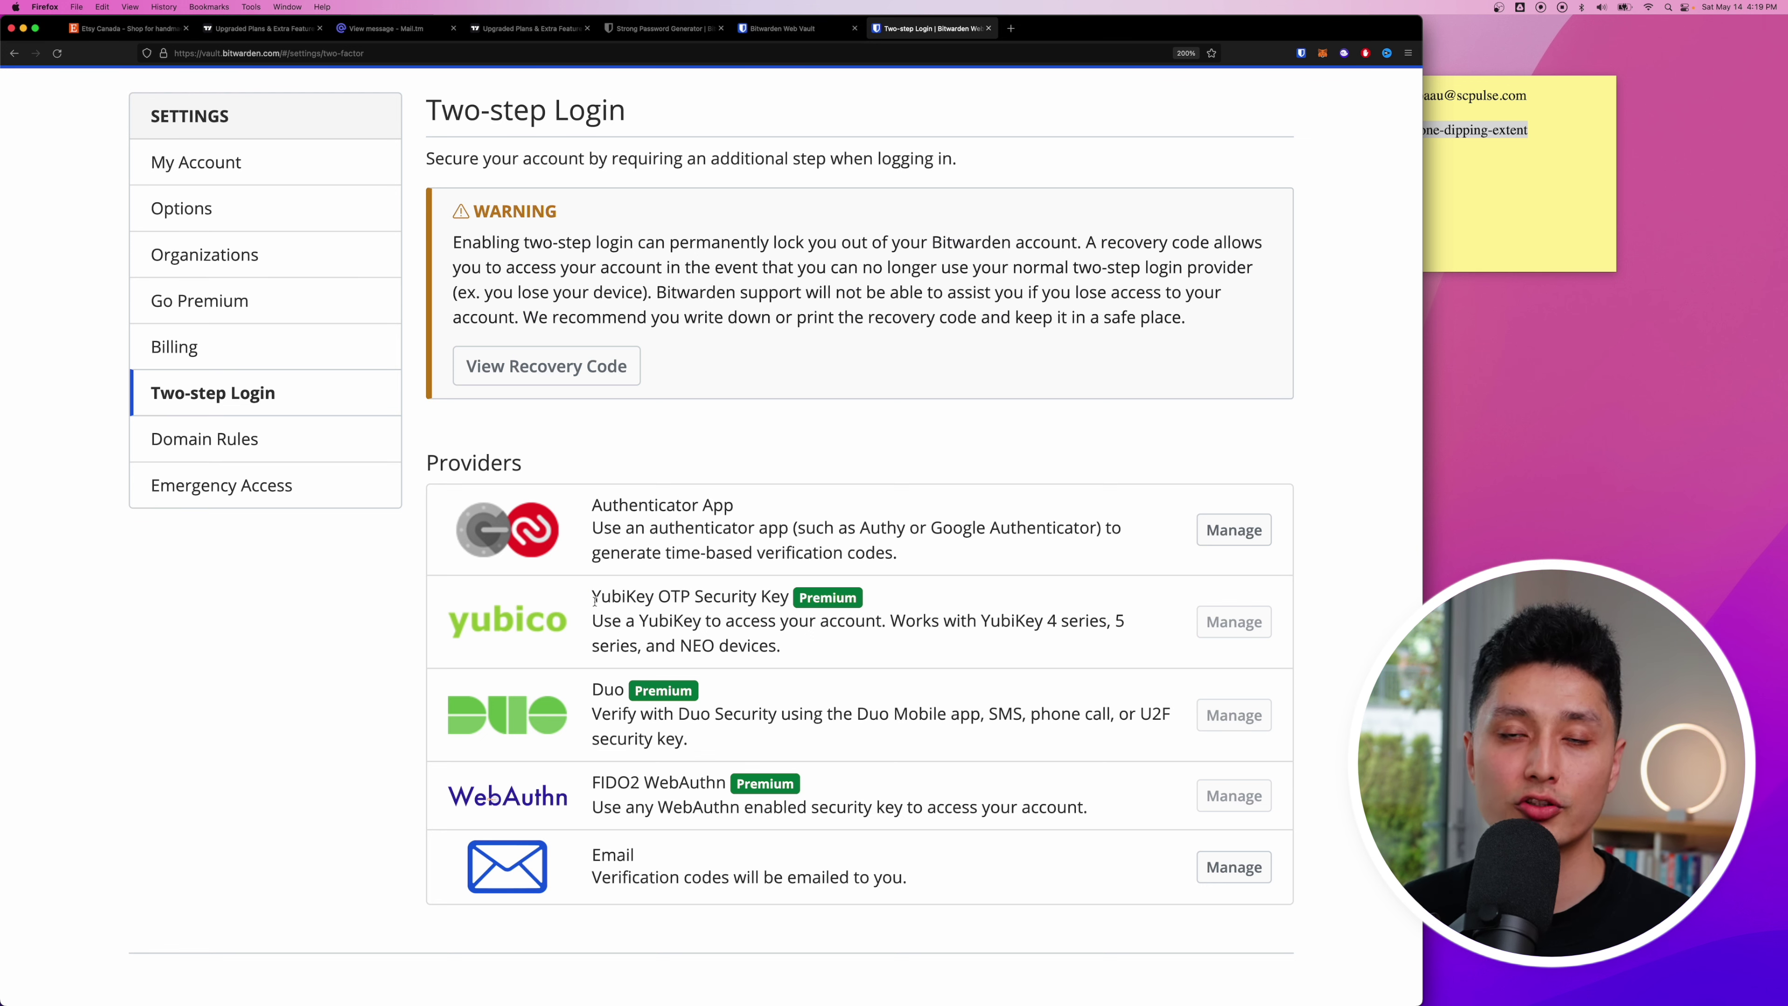
left_click_drag(595, 599, 762, 597)
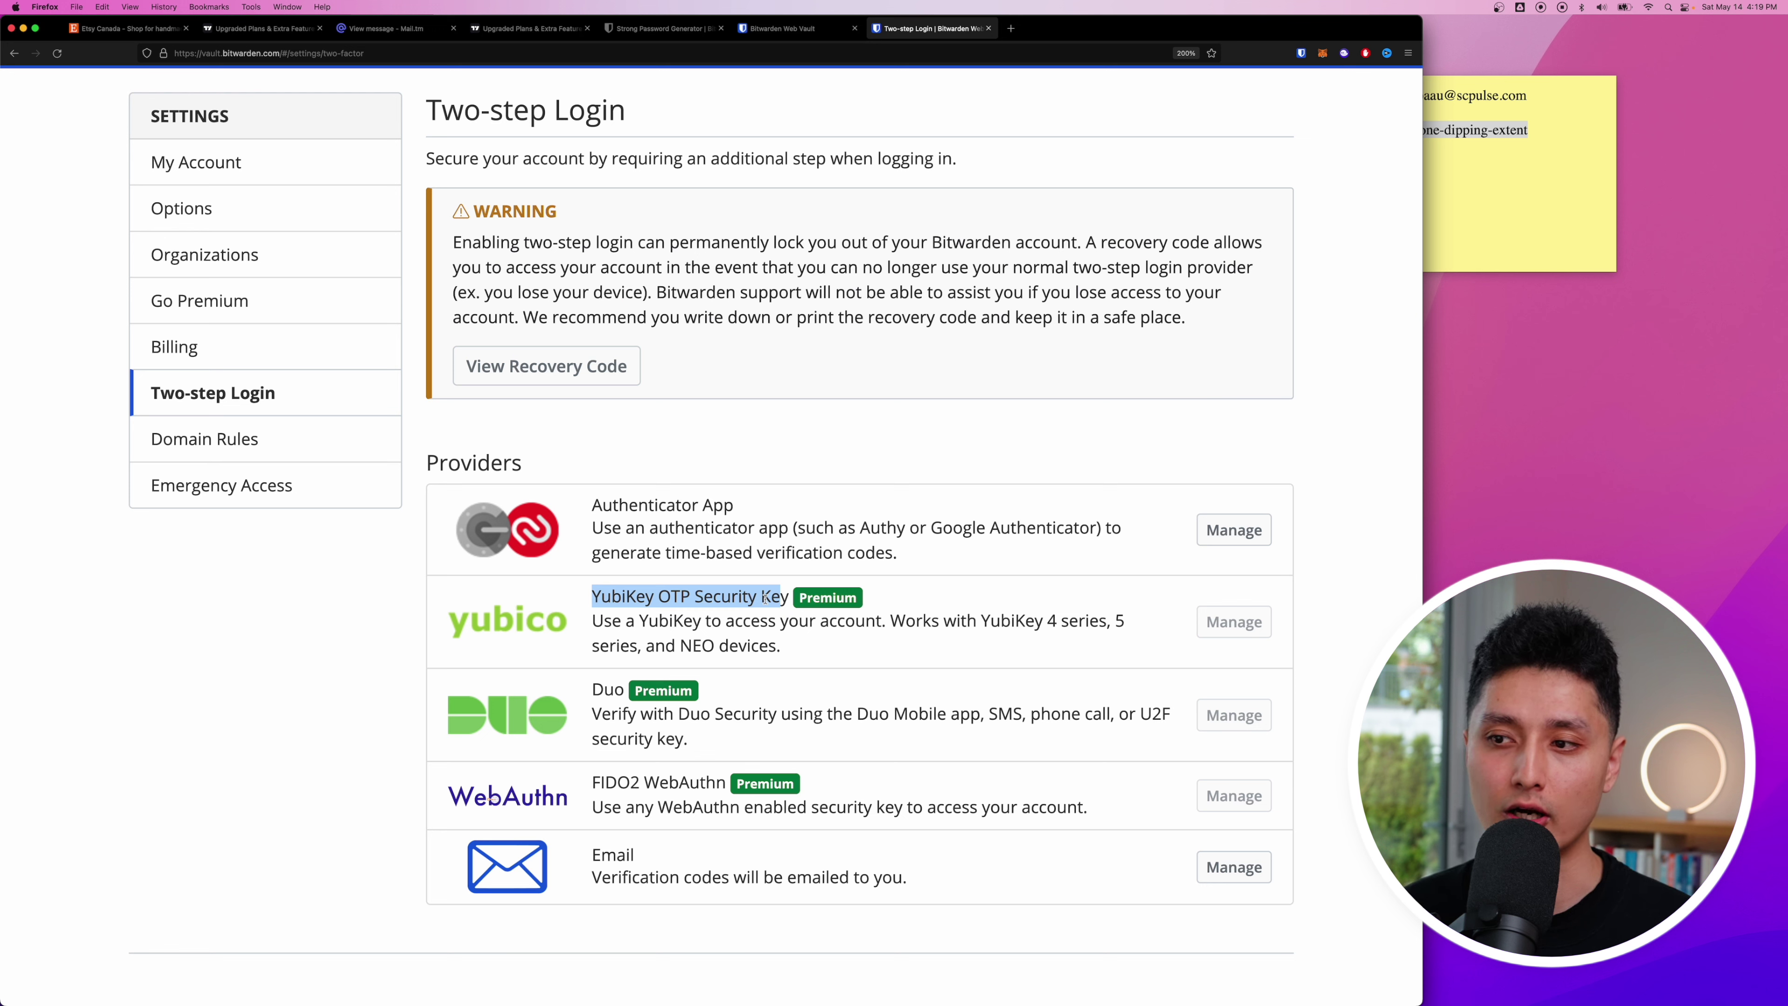